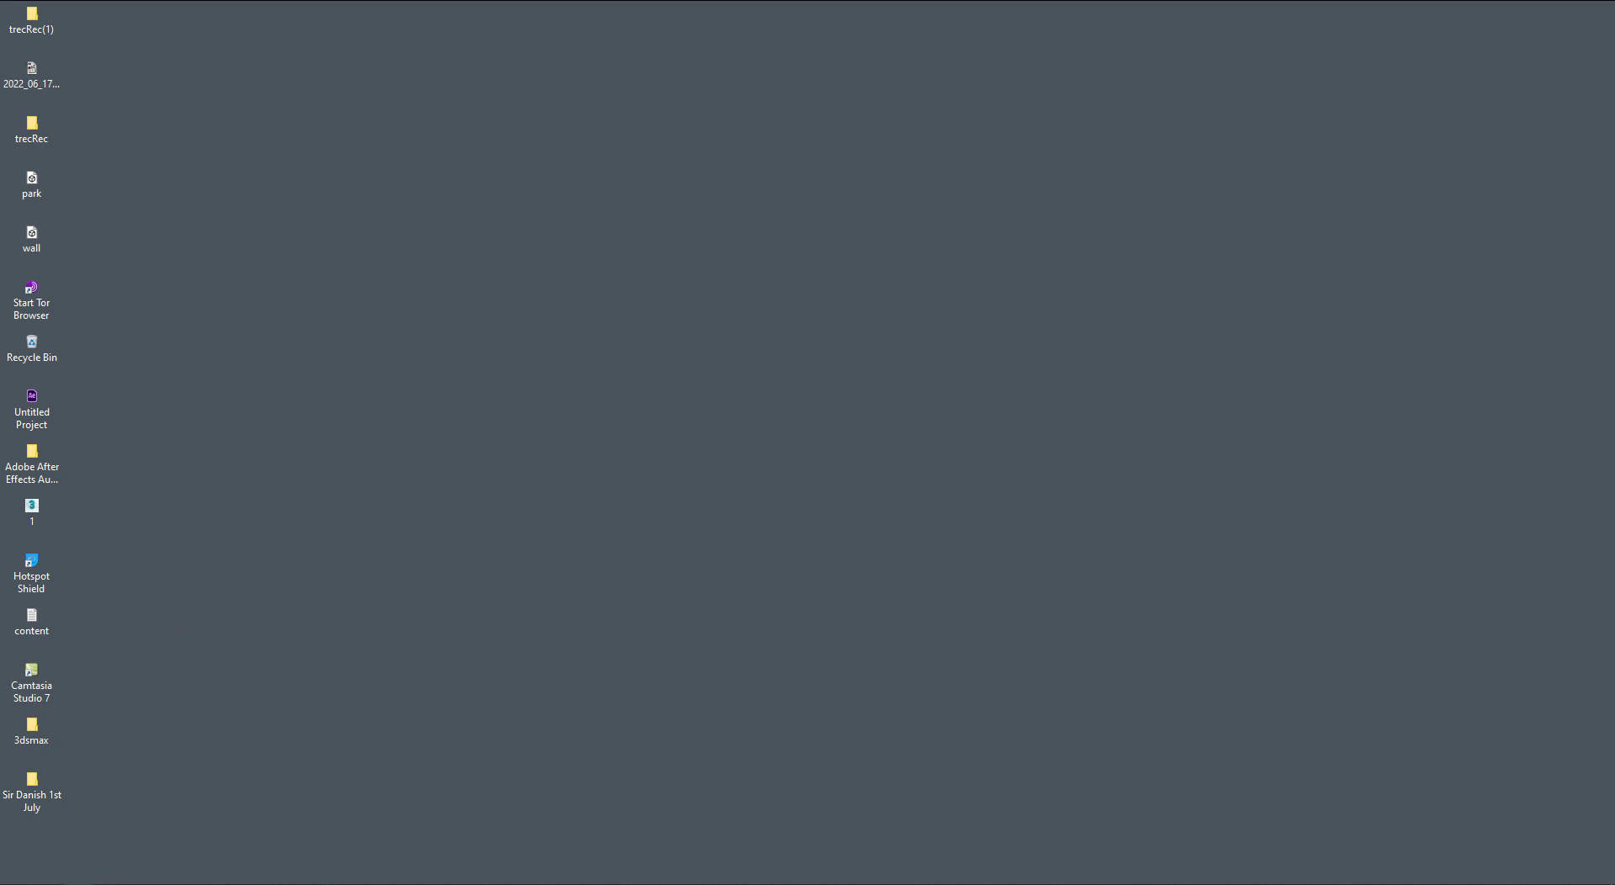
Open the maya folder in Documents and look inside the scripts subfolder of its 2022 folder
key(super+e)
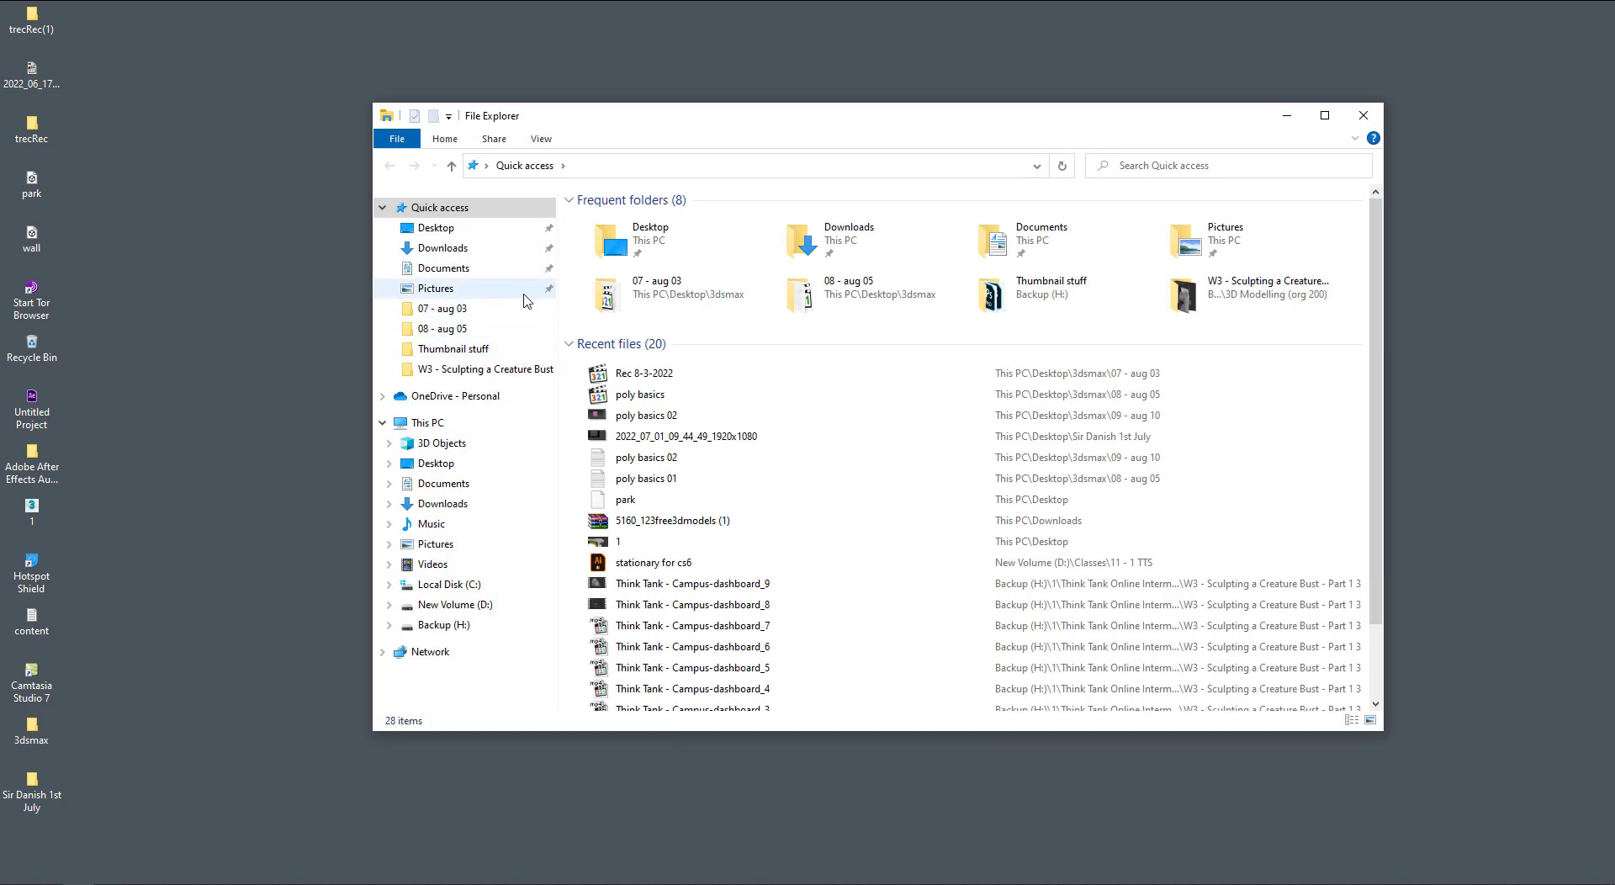
click(488, 269)
drag(752, 109, 767, 6)
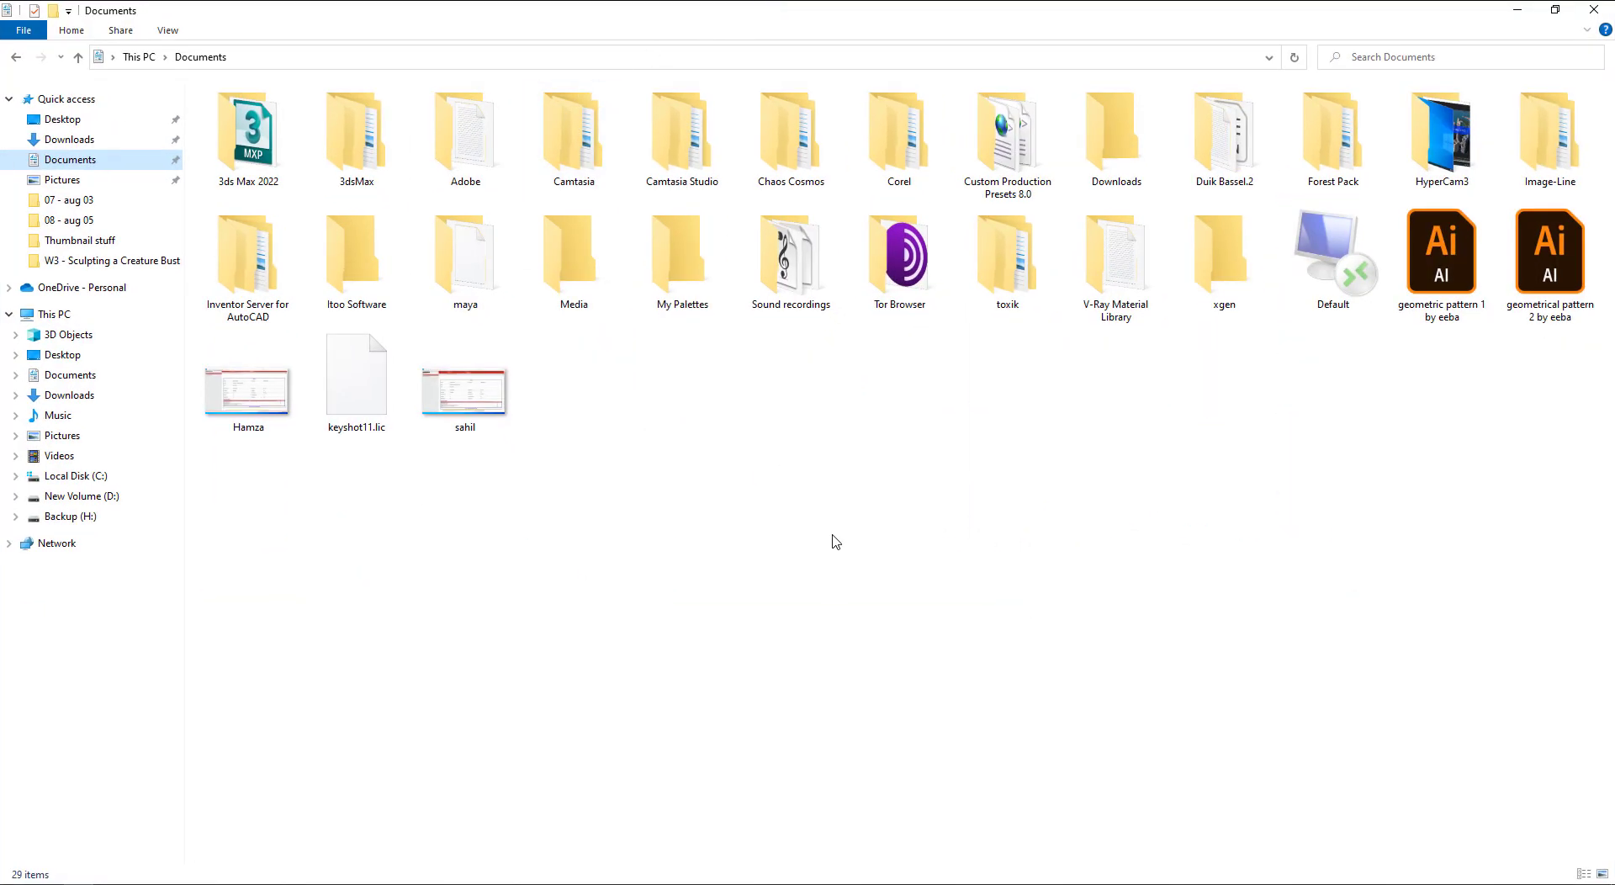
click(488, 294)
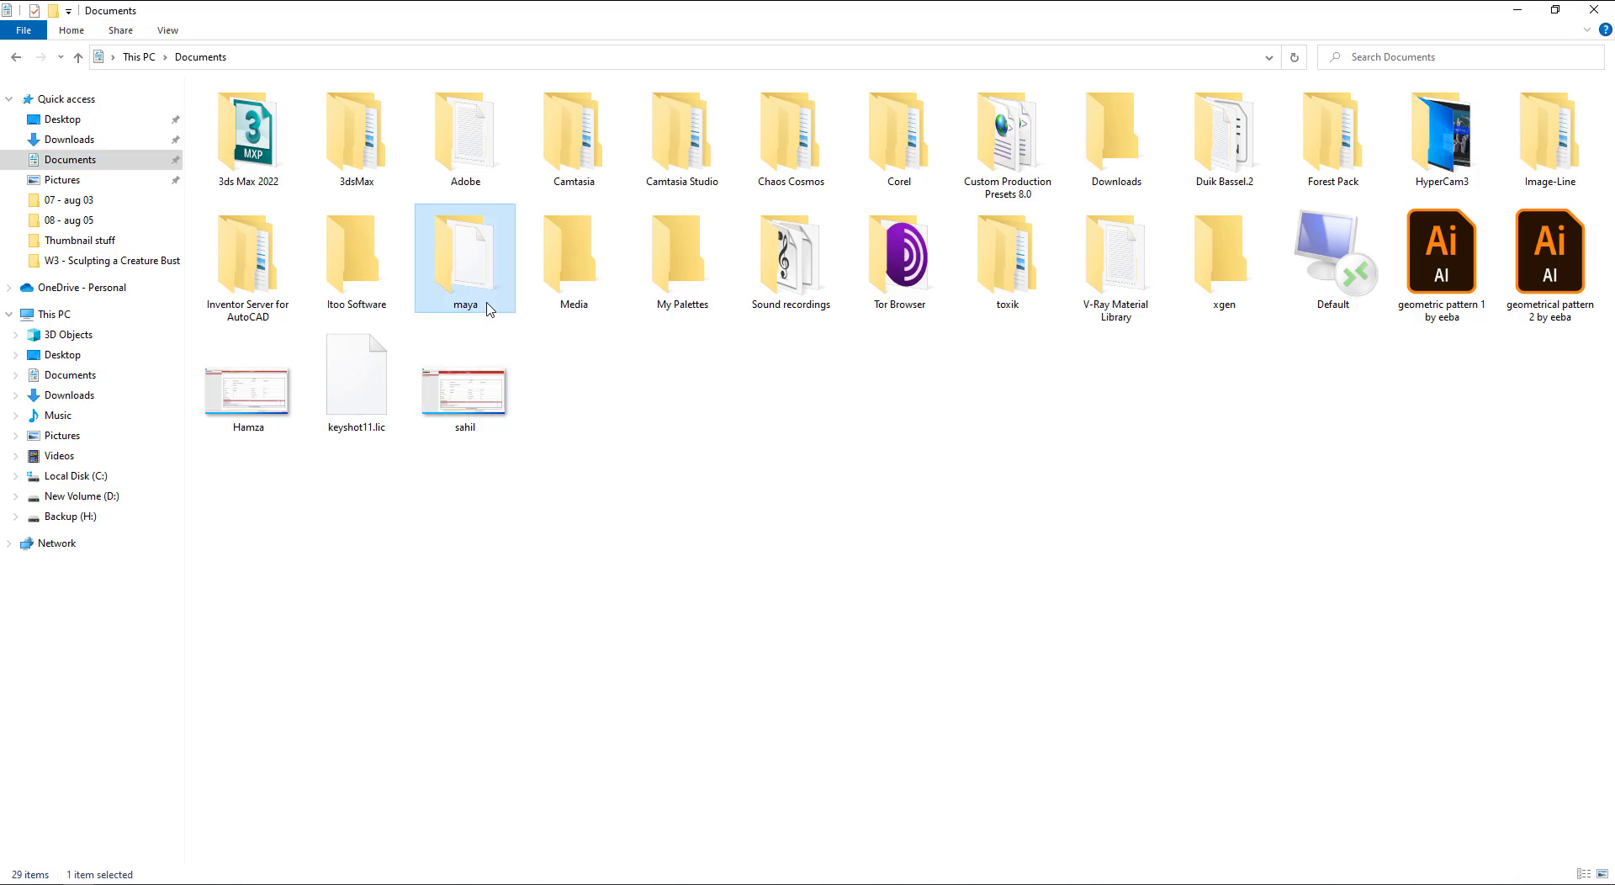
double_click(472, 301)
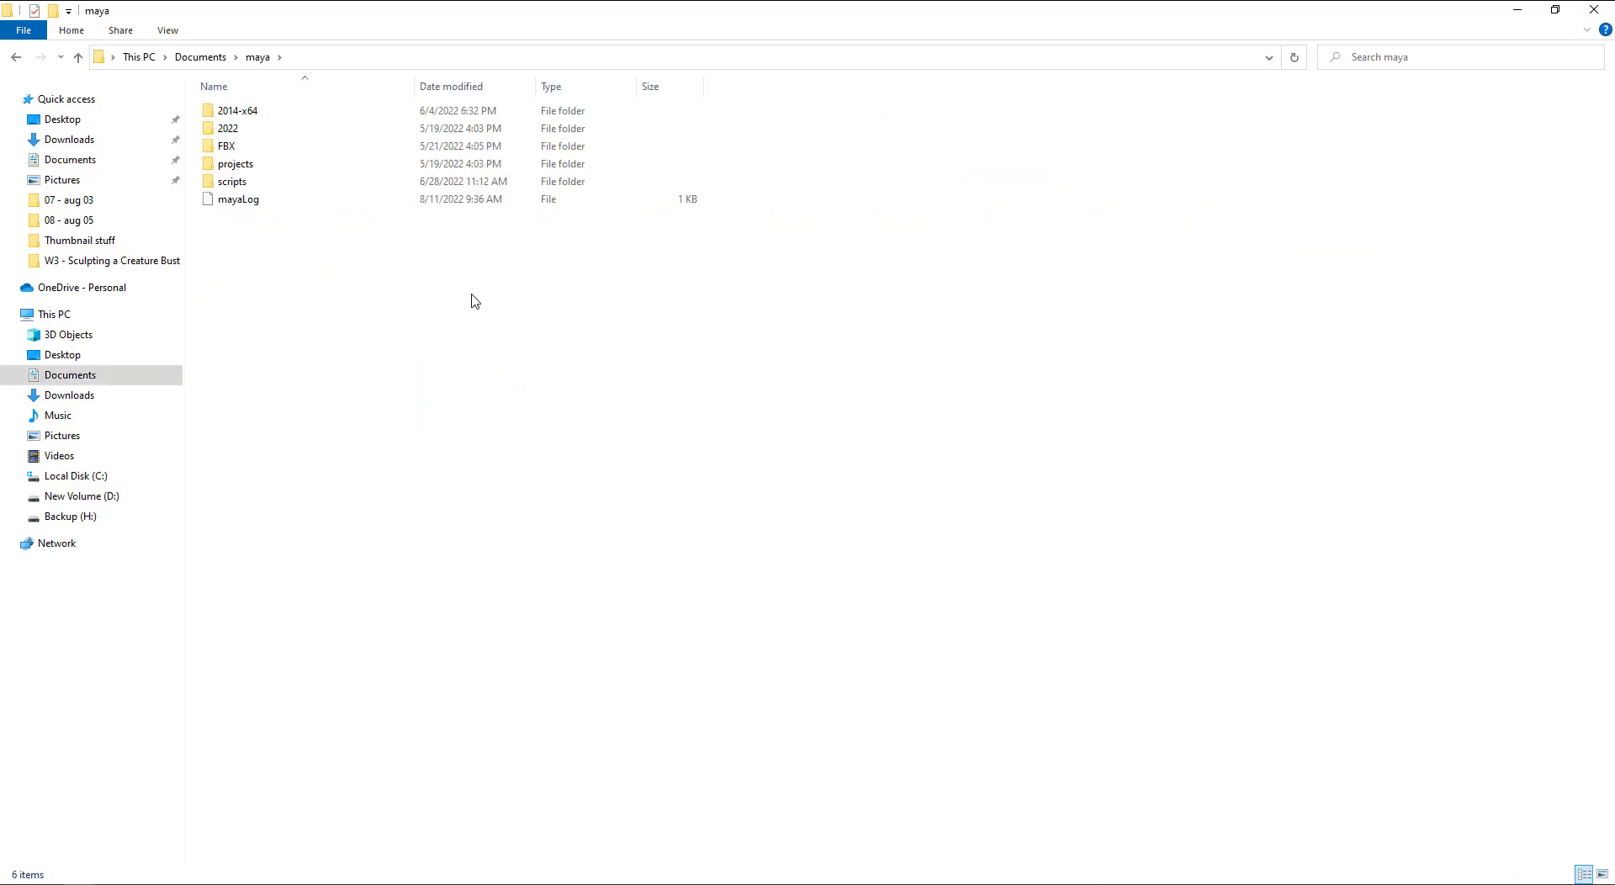
double_click(233, 131)
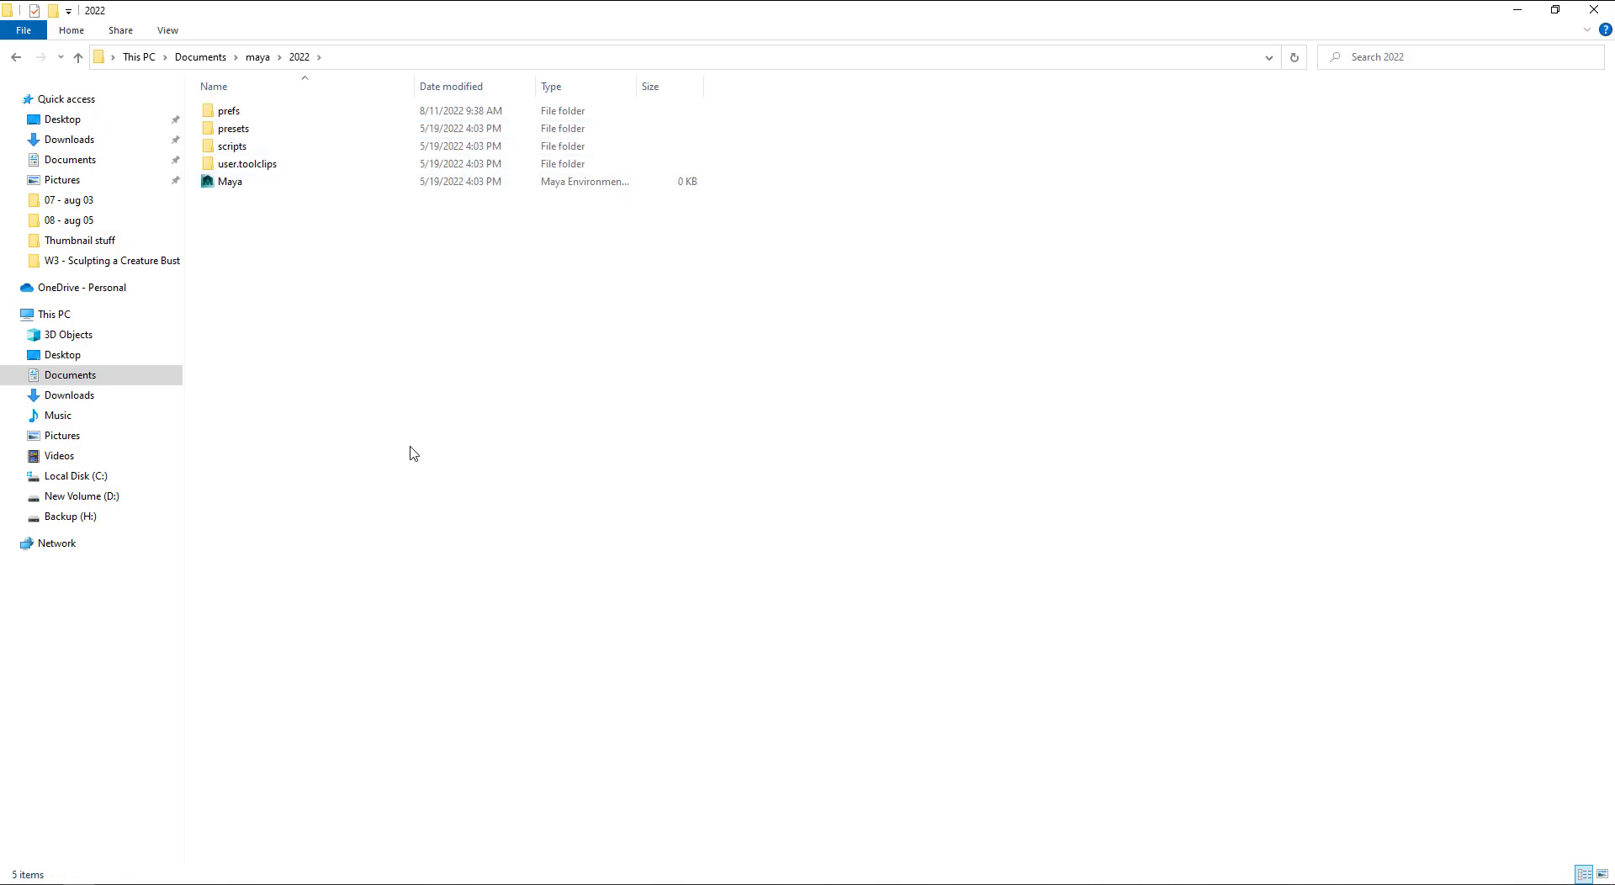
double_click(244, 150)
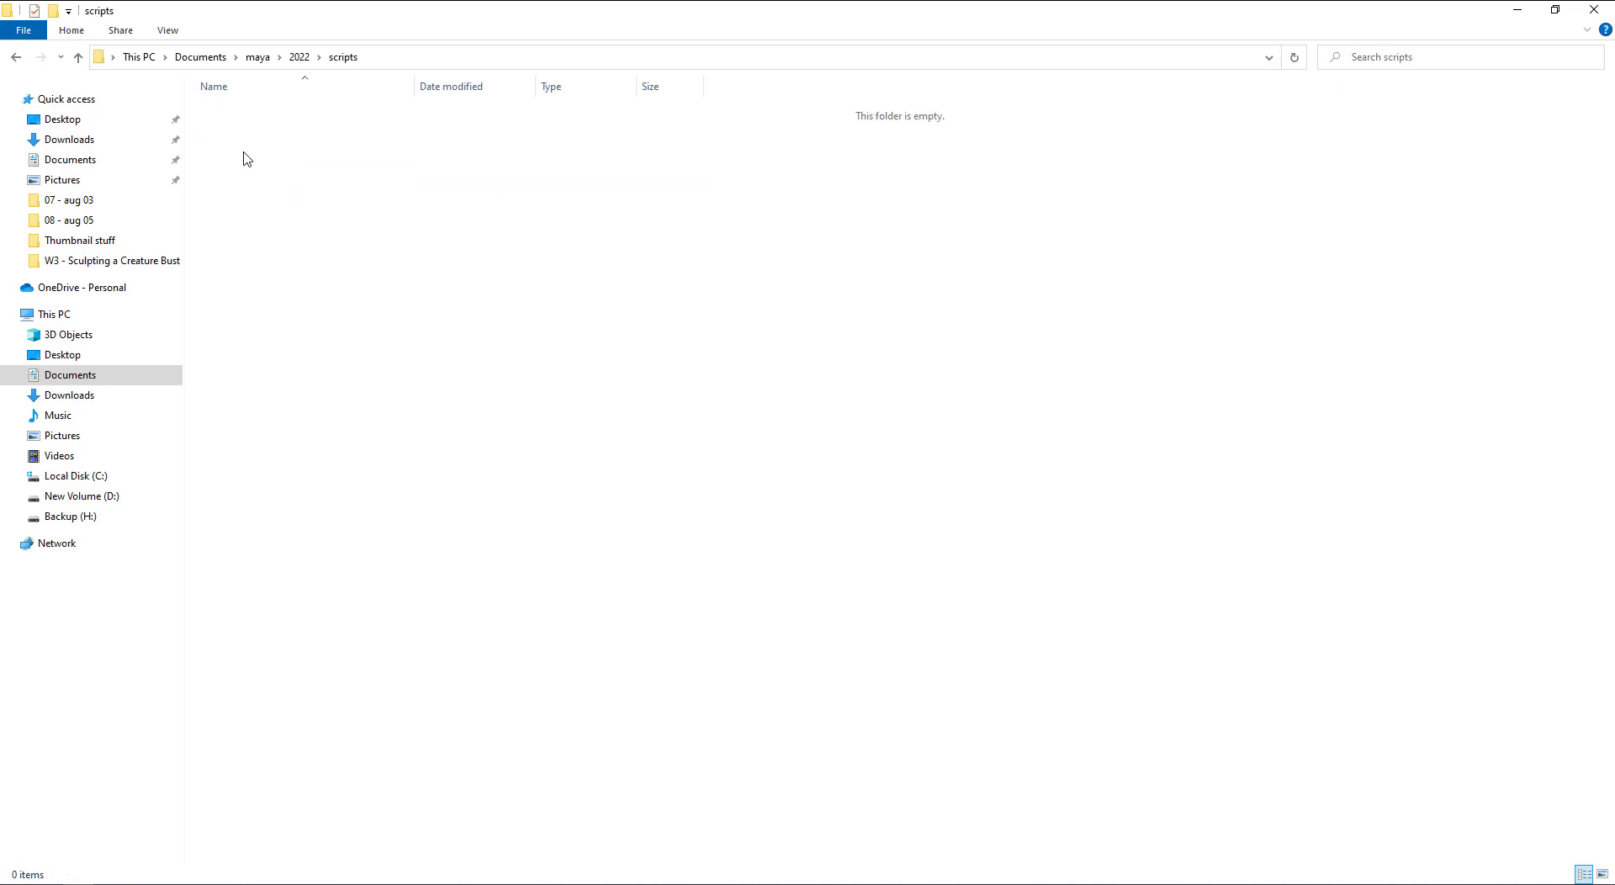
Permanently delete the 2022 folder from the maya folder in Documents and close File Explorer
click(257, 56)
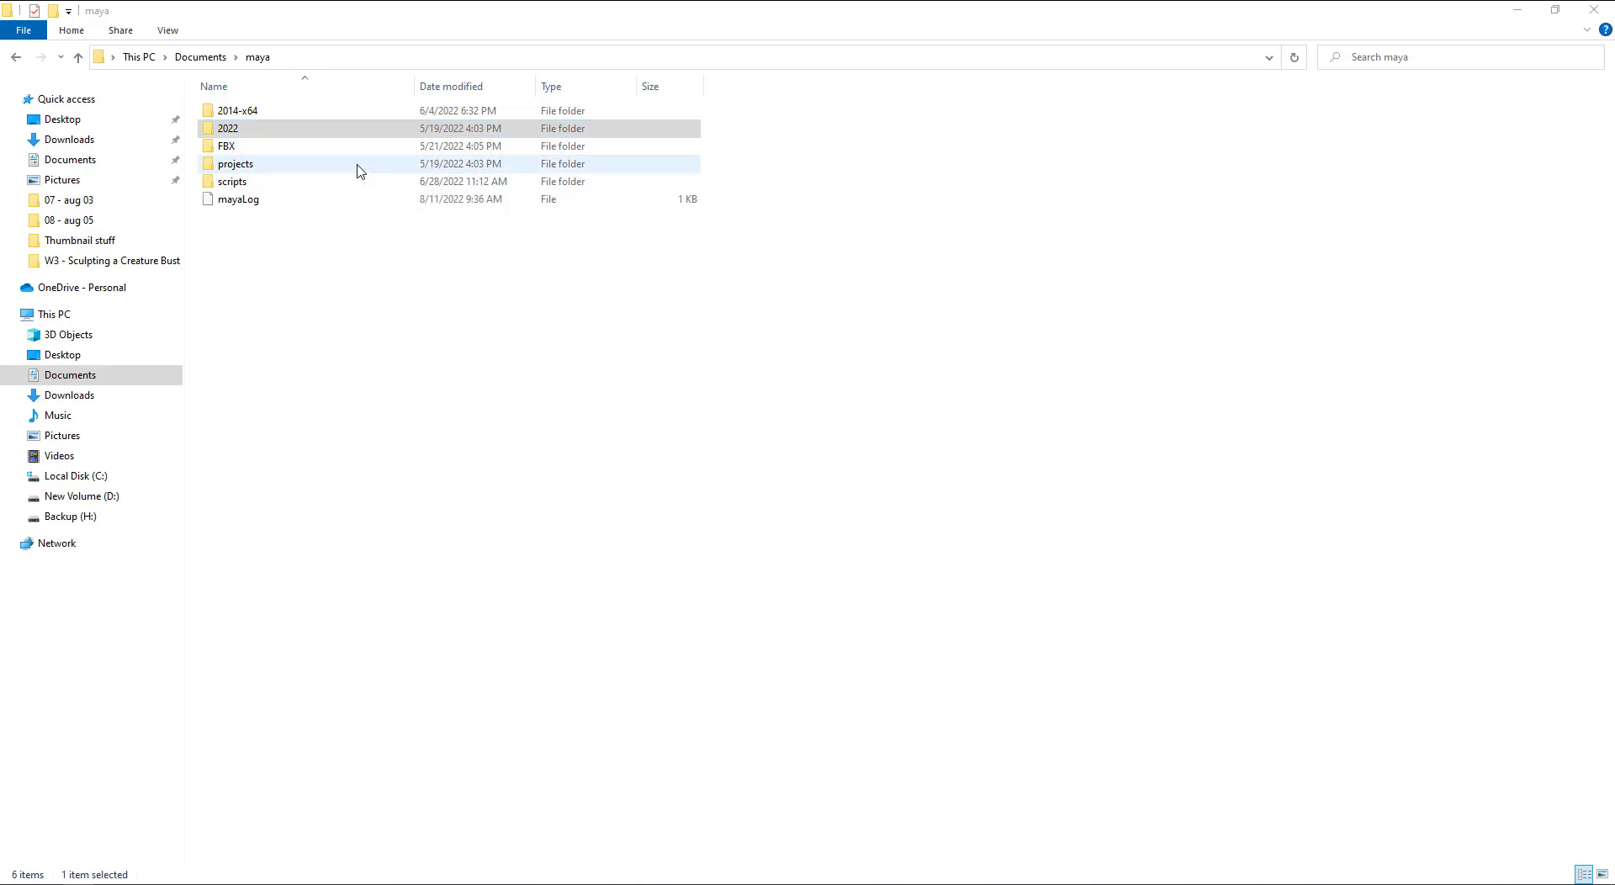
key(shift+Delete)
key(Escape)
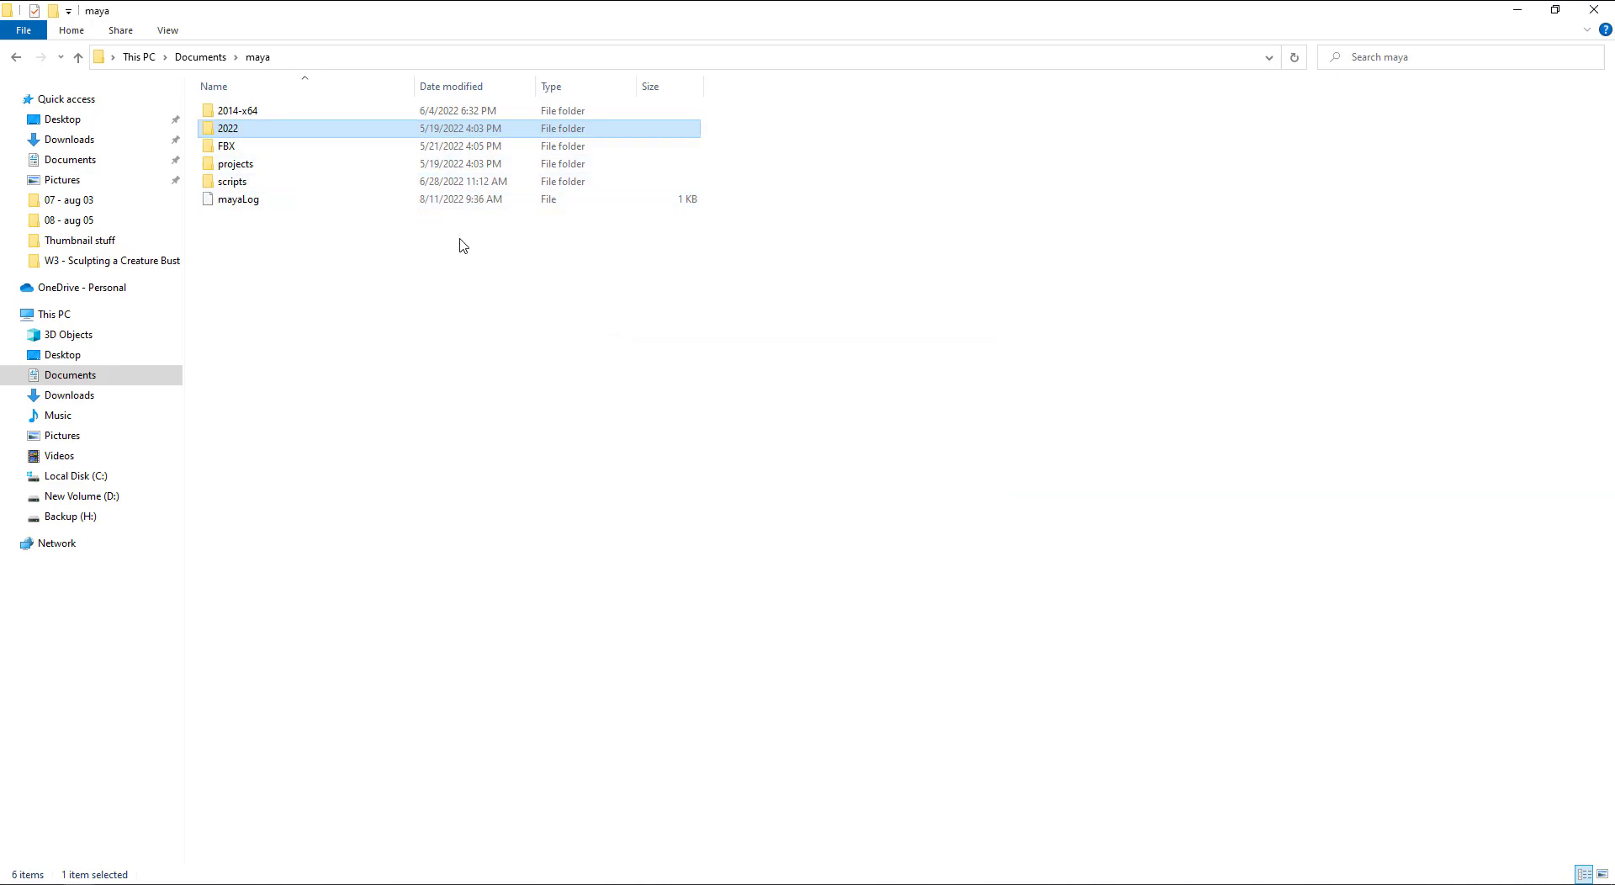
right_click(608, 330)
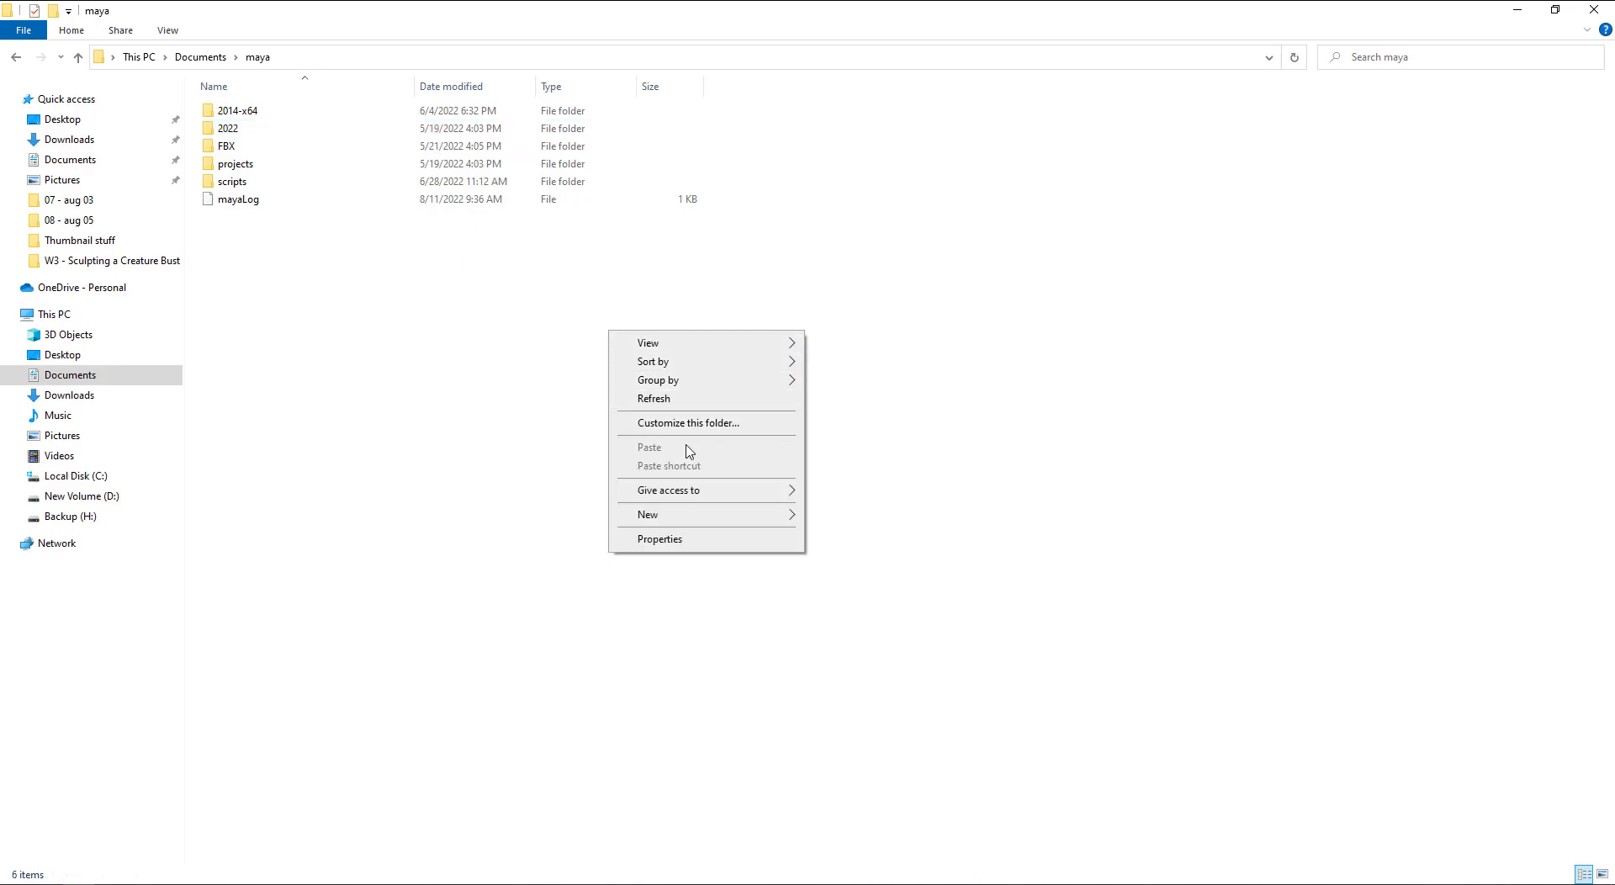
click(679, 397)
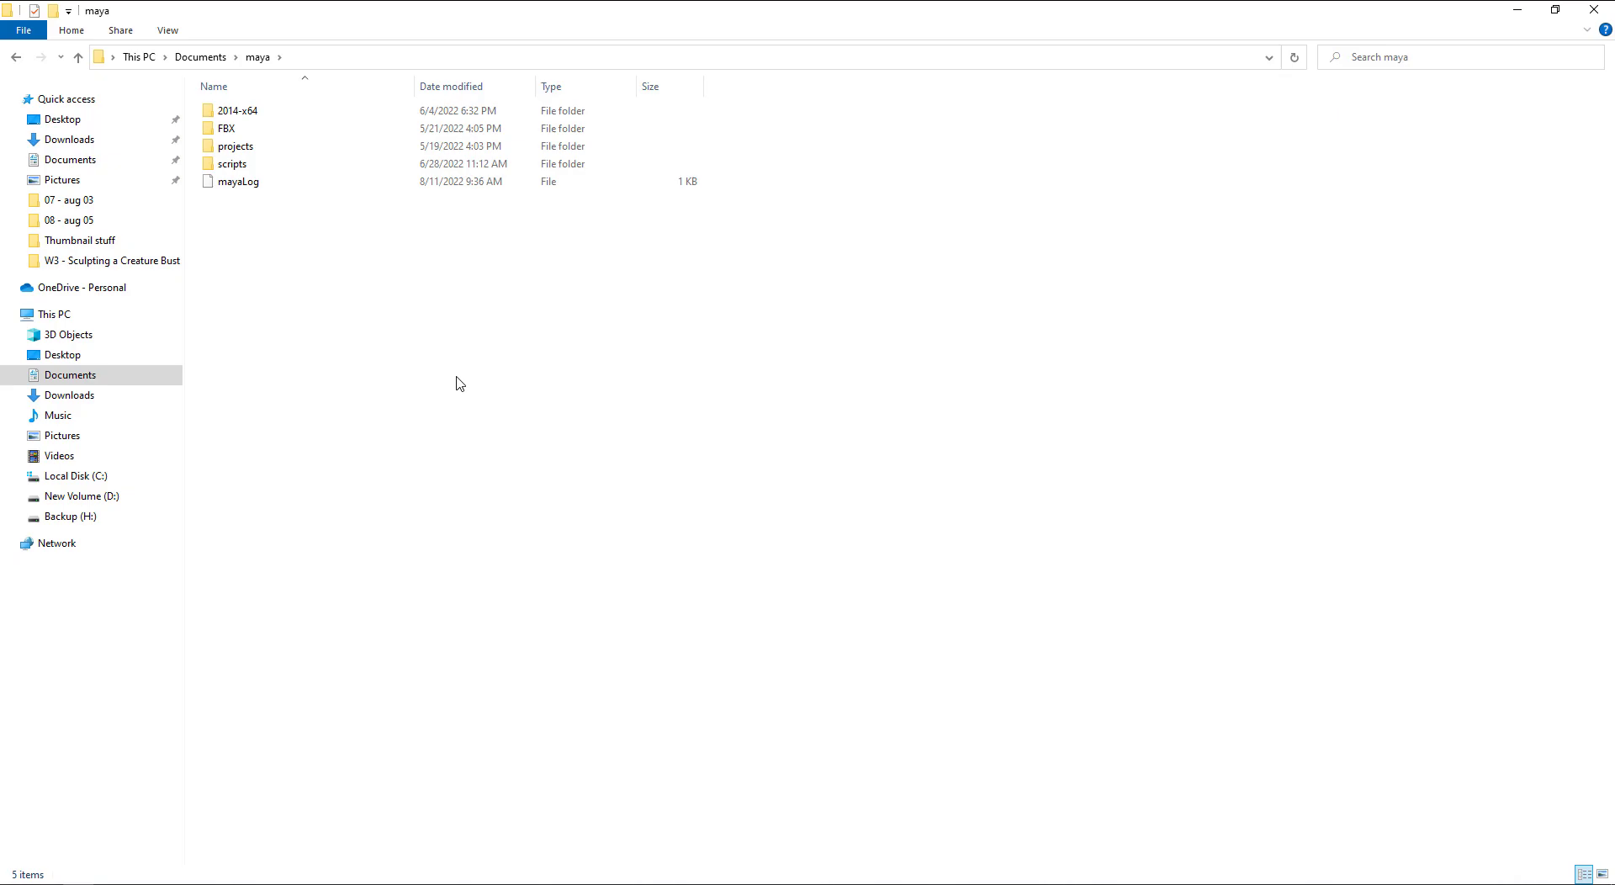
click(1593, 9)
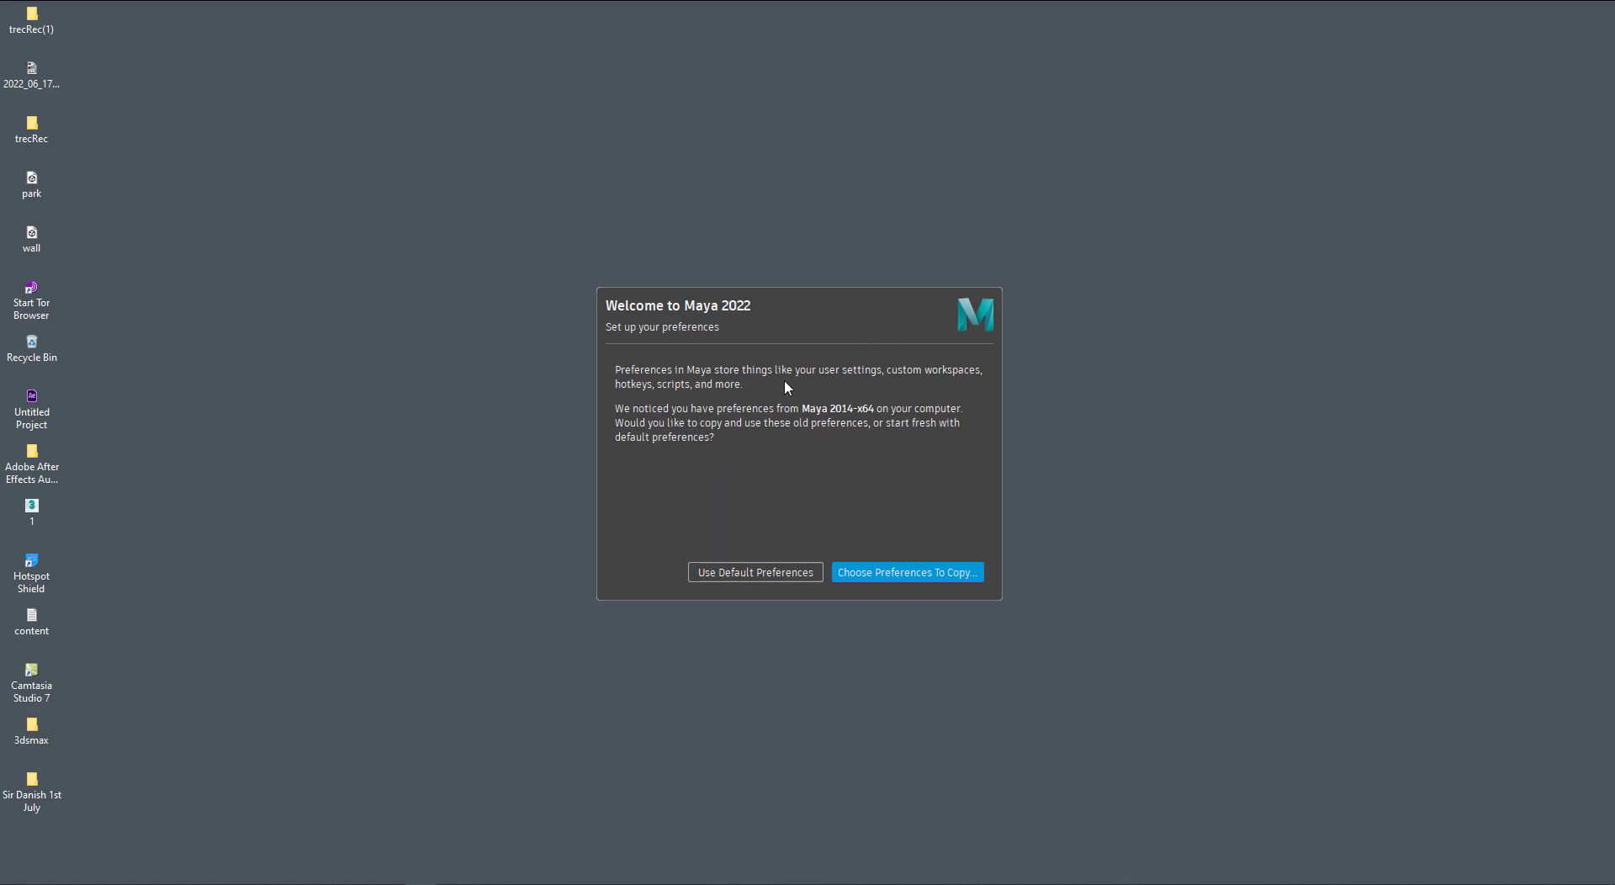
Start Maya 2022 with default preferences and dismiss the What's New Highlight Settings dialog
click(784, 579)
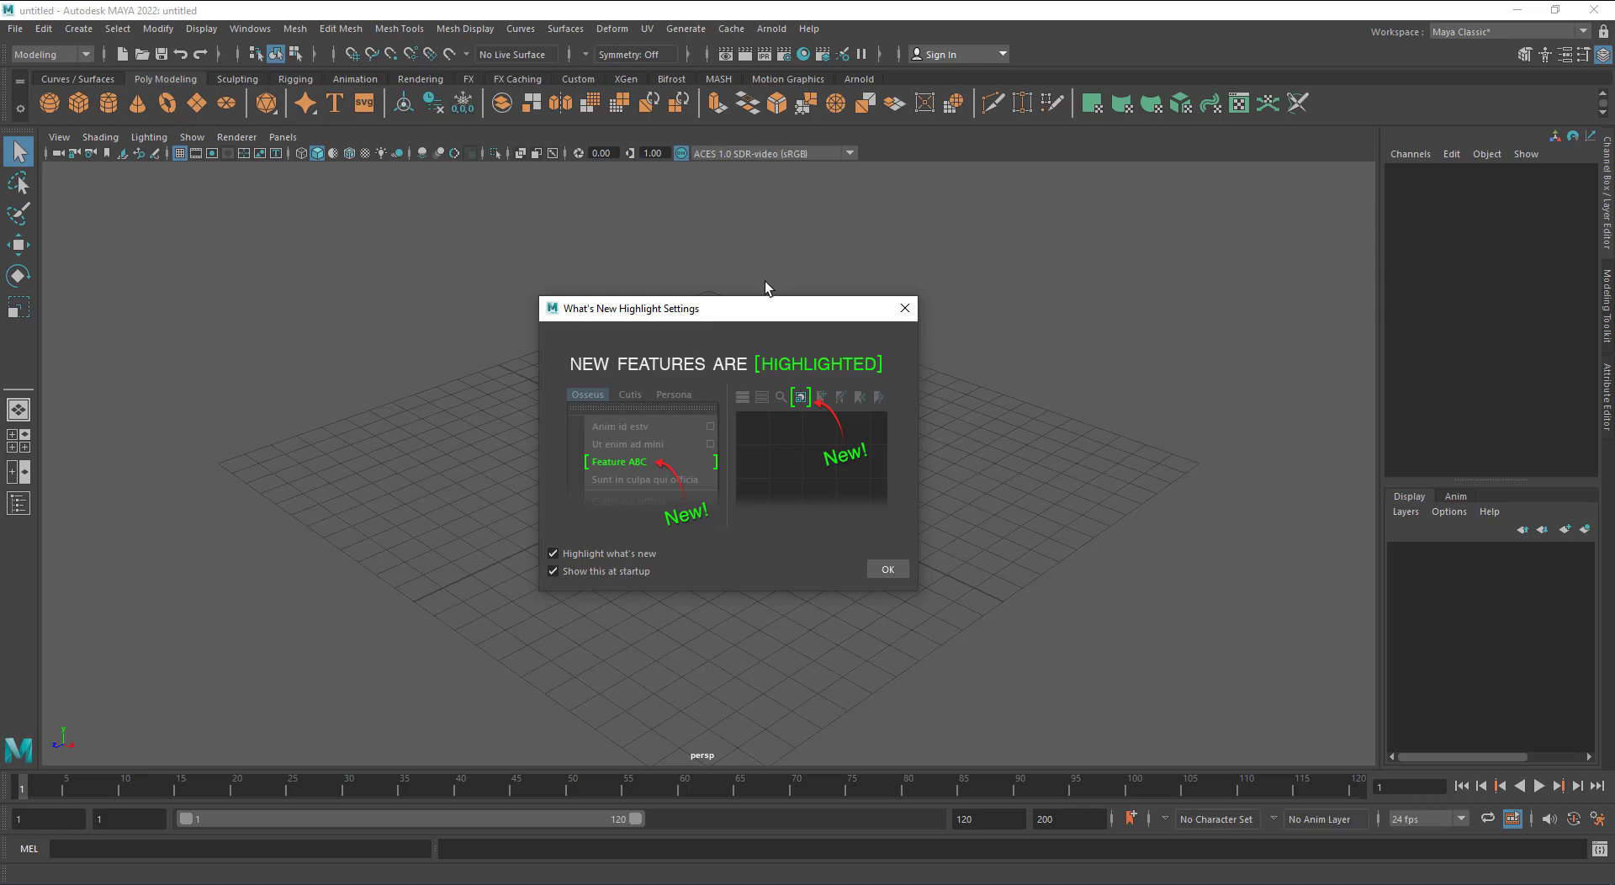
drag(763, 313, 835, 287)
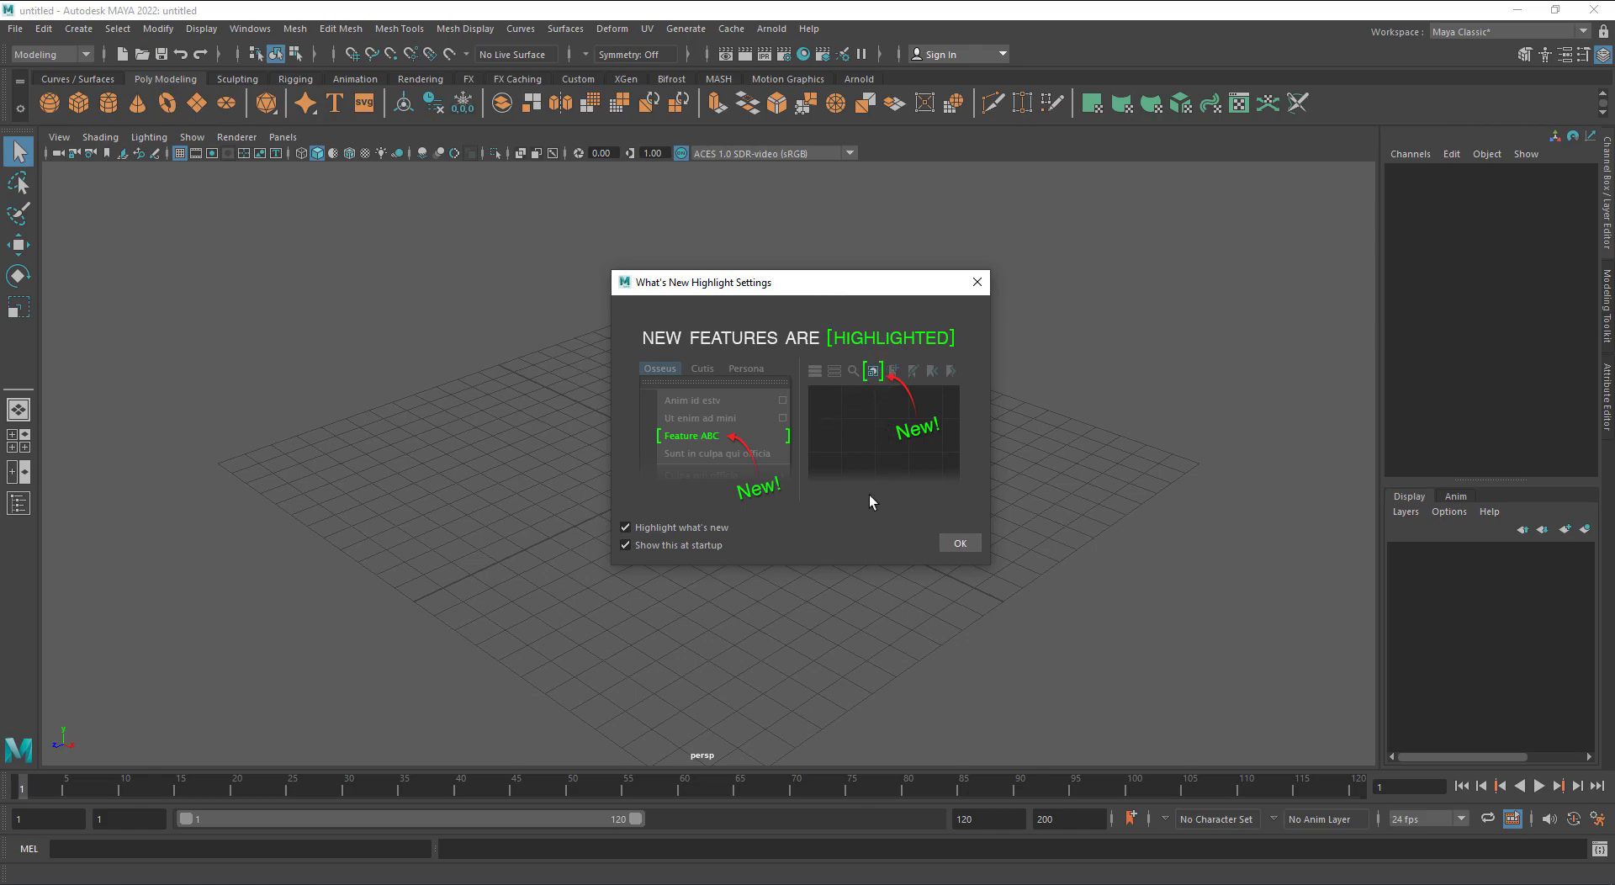
click(678, 527)
click(678, 527)
click(679, 527)
click(678, 526)
click(966, 549)
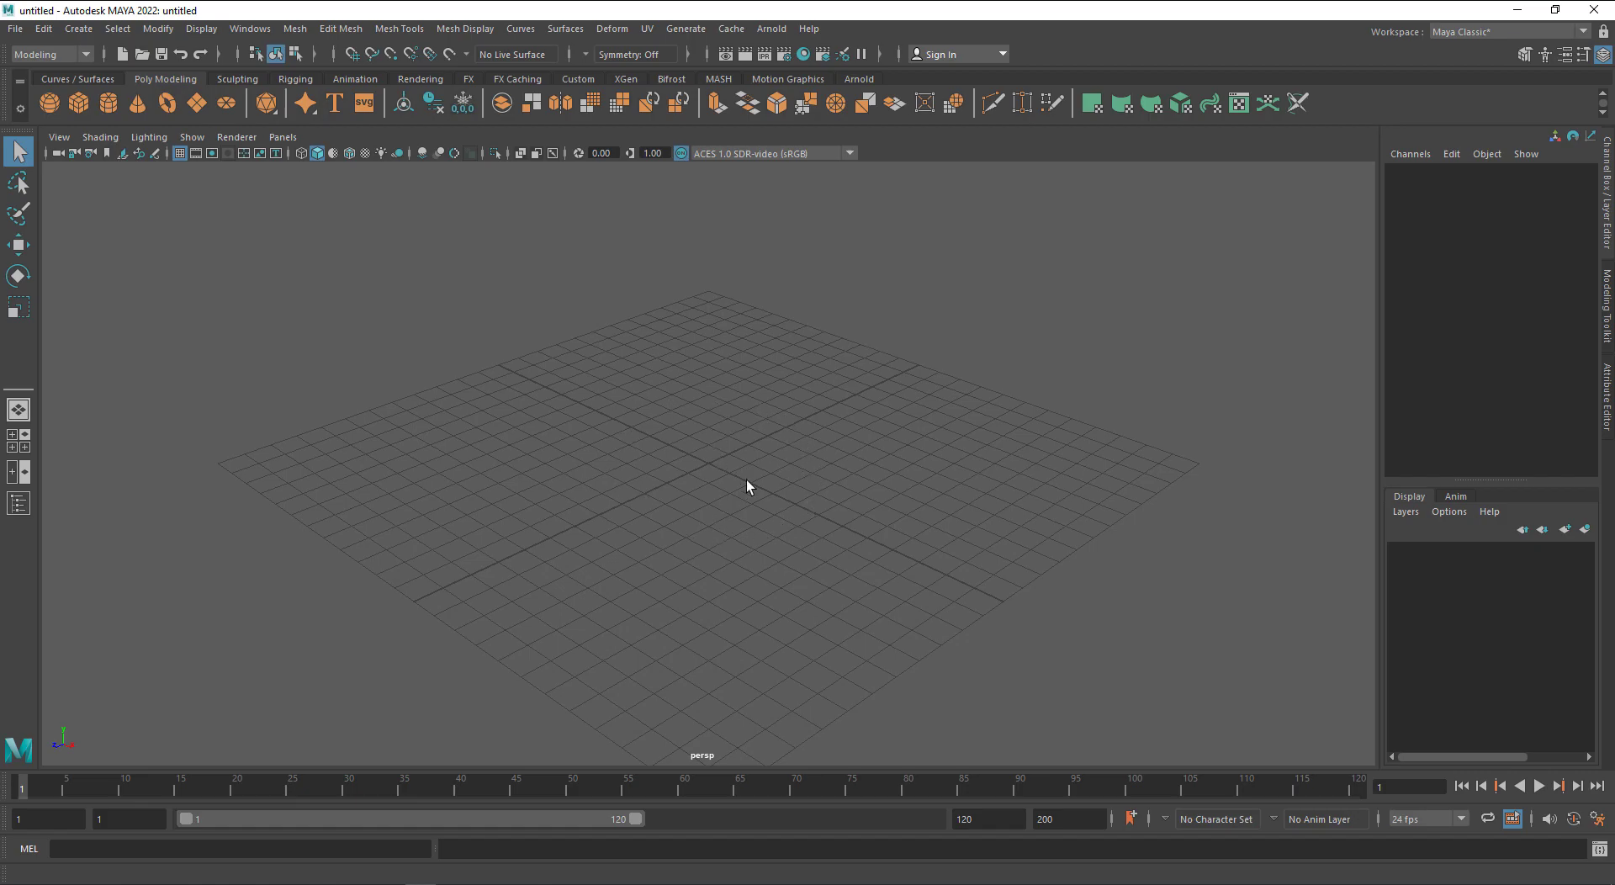
Pan, orbit and zoom the perspective view around the empty grid
alt+middle_drag(774, 495, 774, 449)
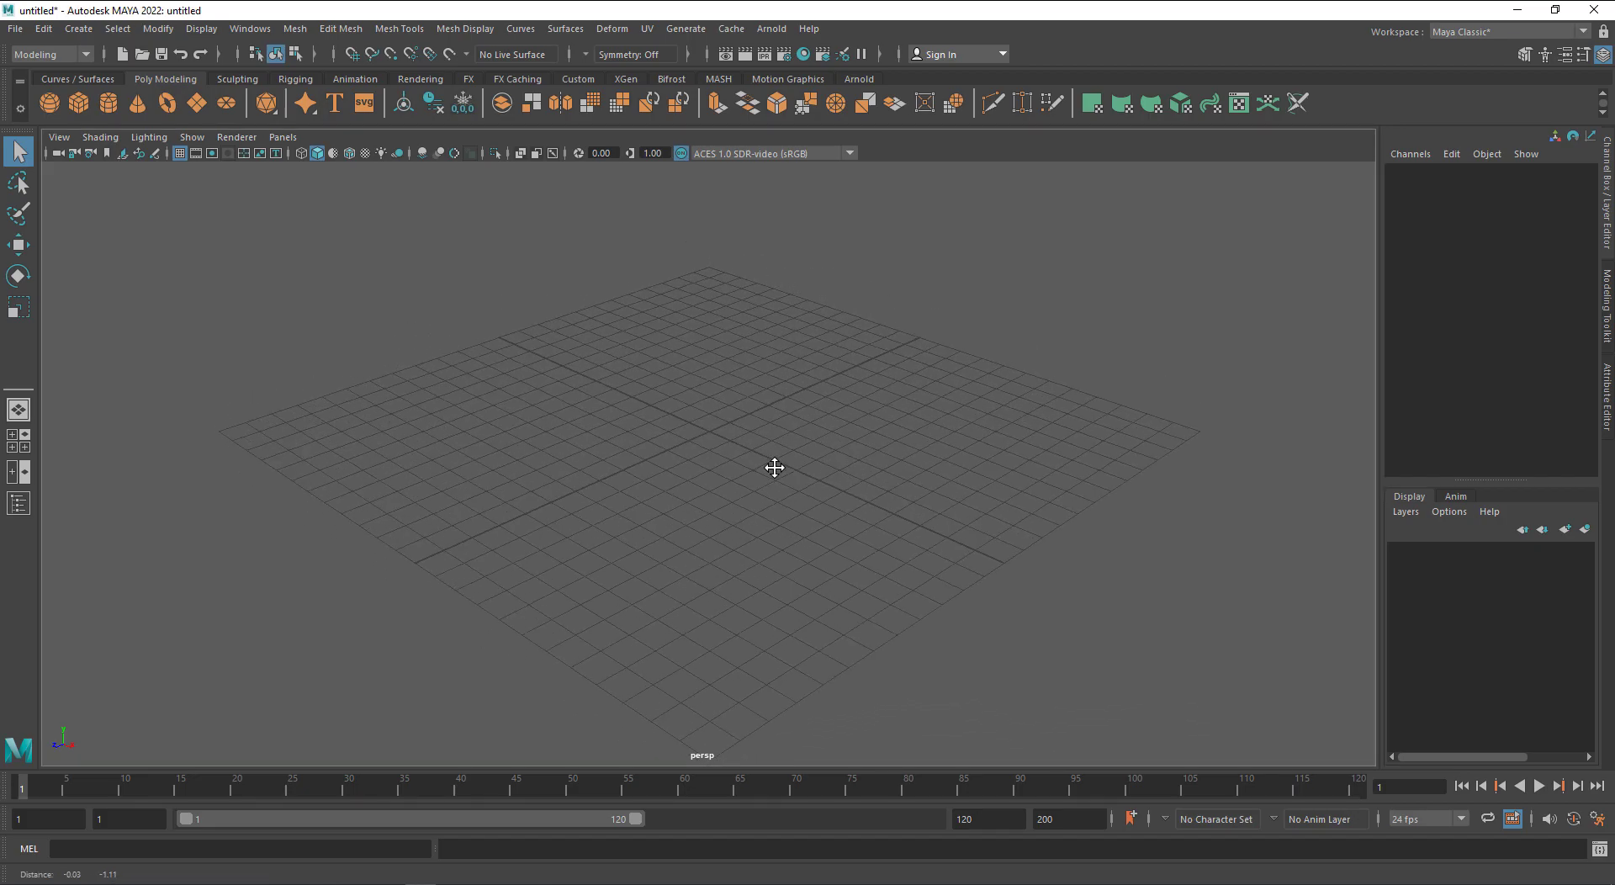
alt+drag(774, 440, 730, 443)
alt+middle_drag(729, 443, 706, 472)
alt+right_drag(620, 465, 826, 452)
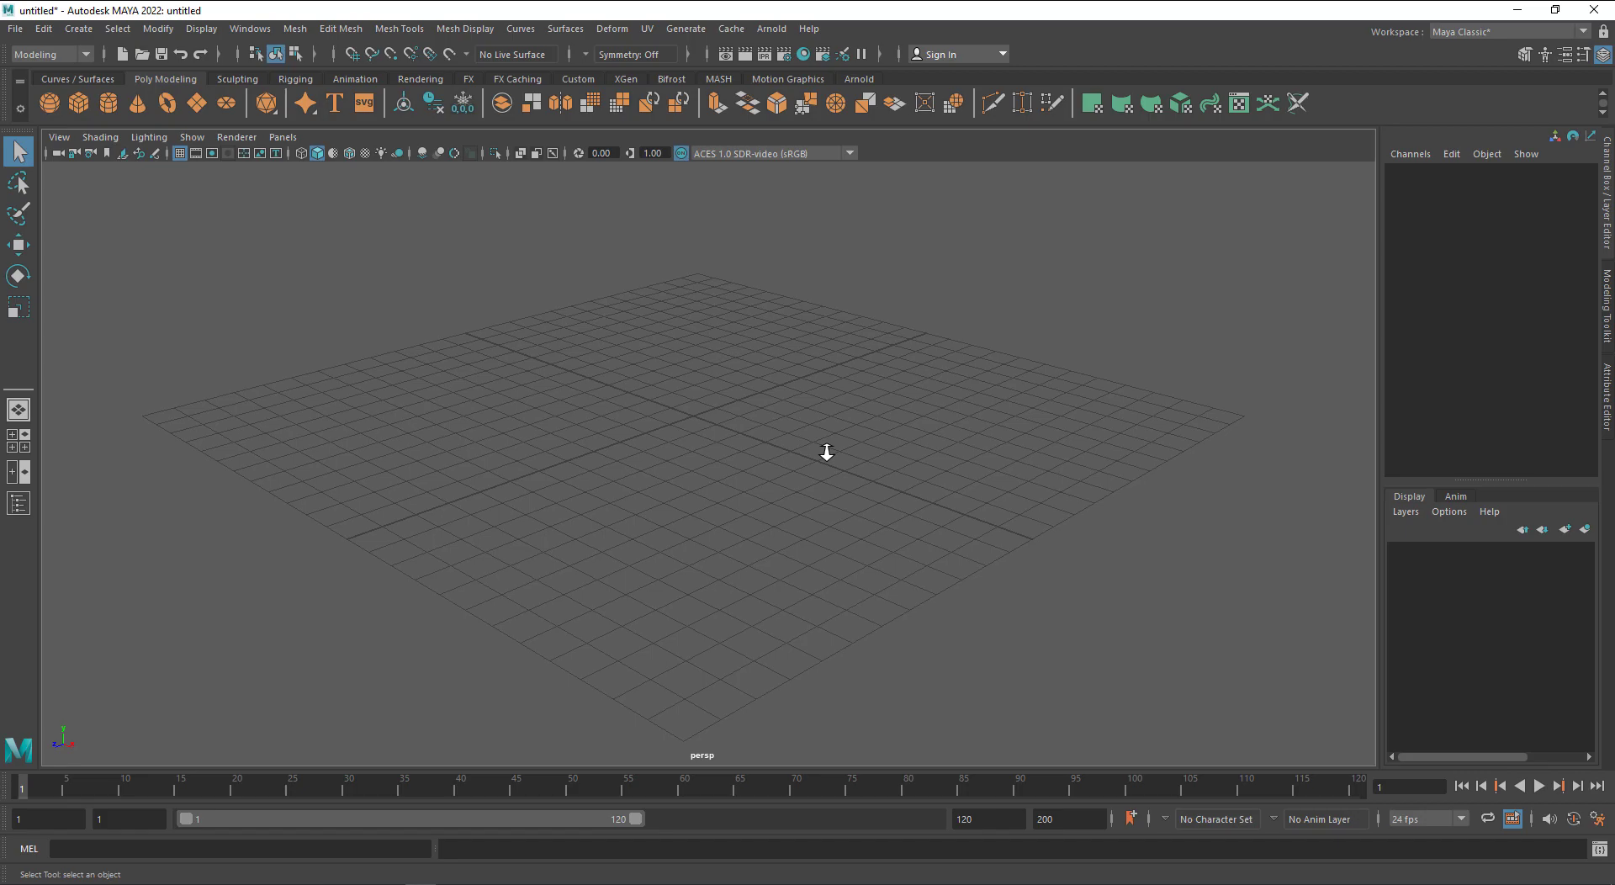
Switch between the four-view layout and single maximized views, including the side view, and finish in the perspective view
key(space)
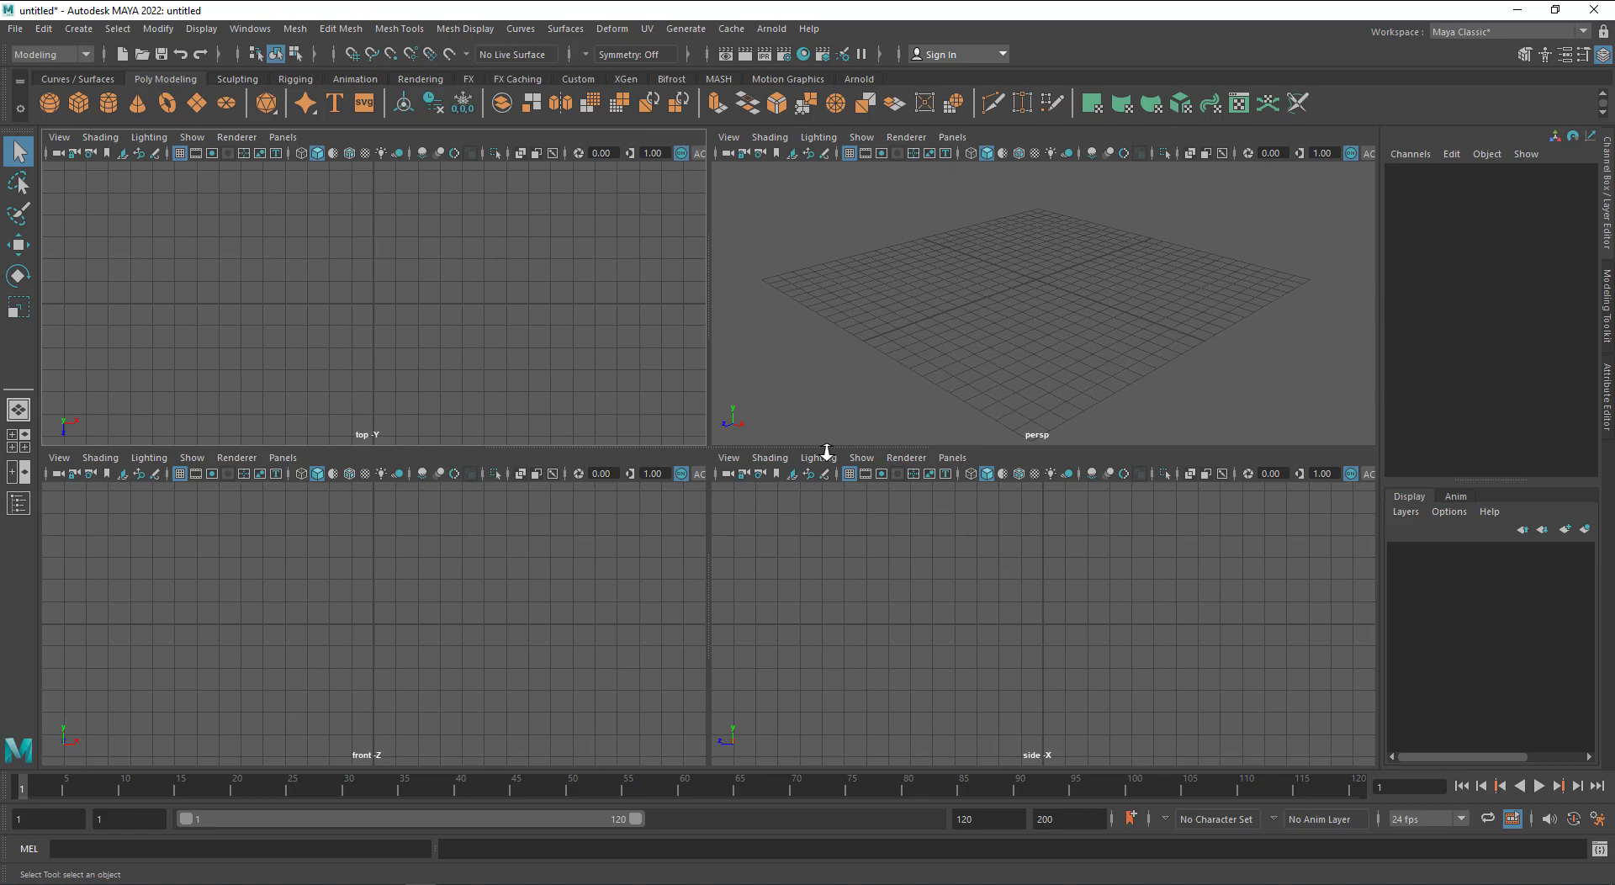
click(965, 574)
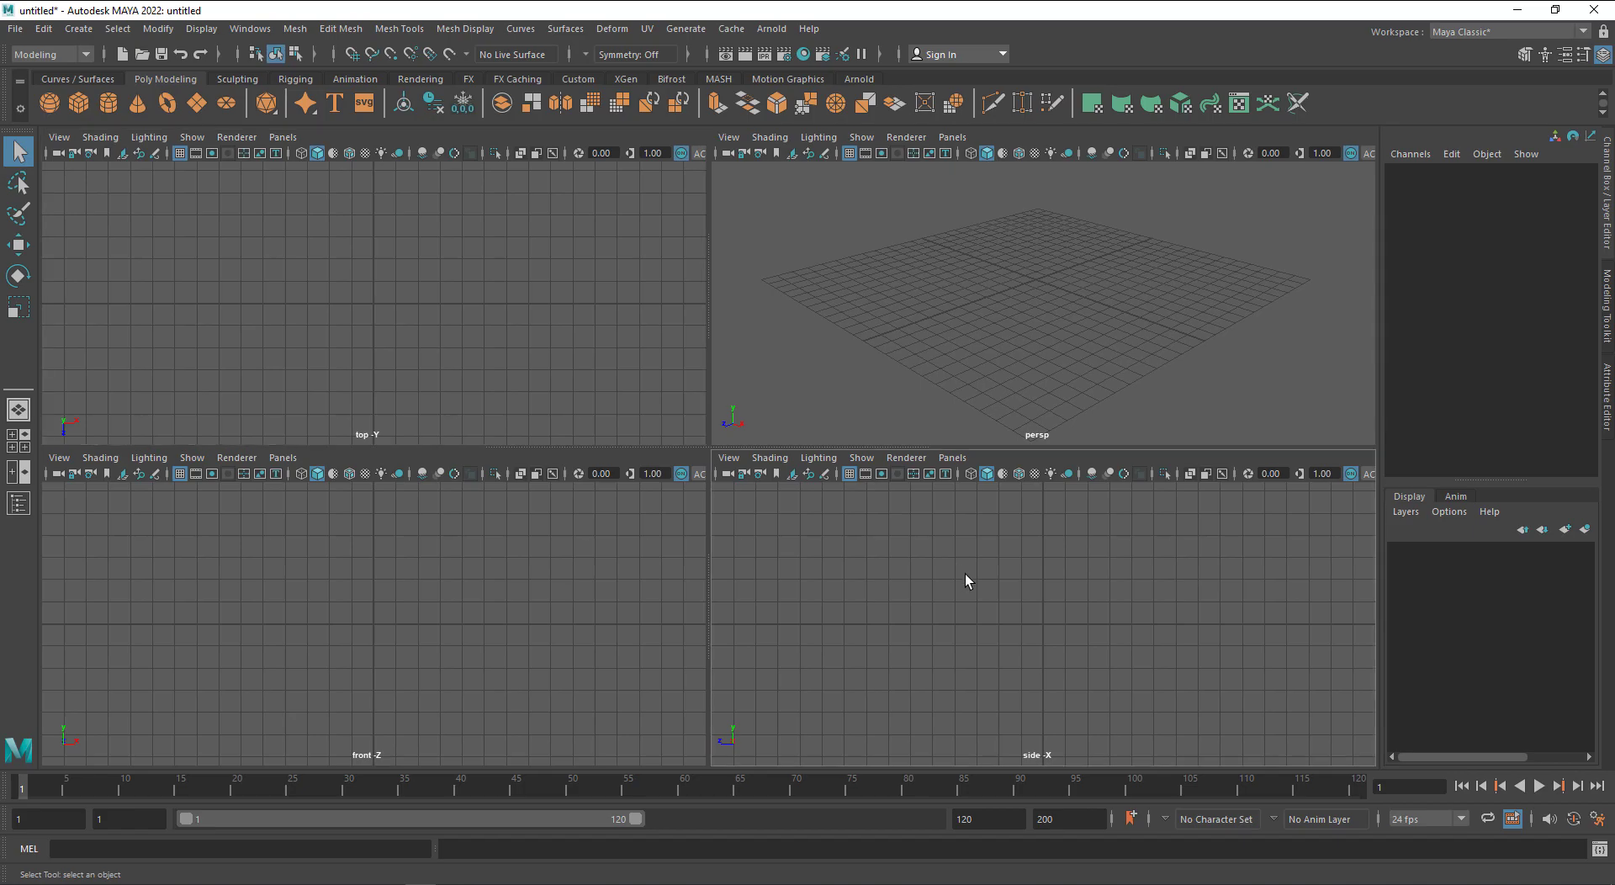
click(967, 345)
click(989, 627)
key(space)
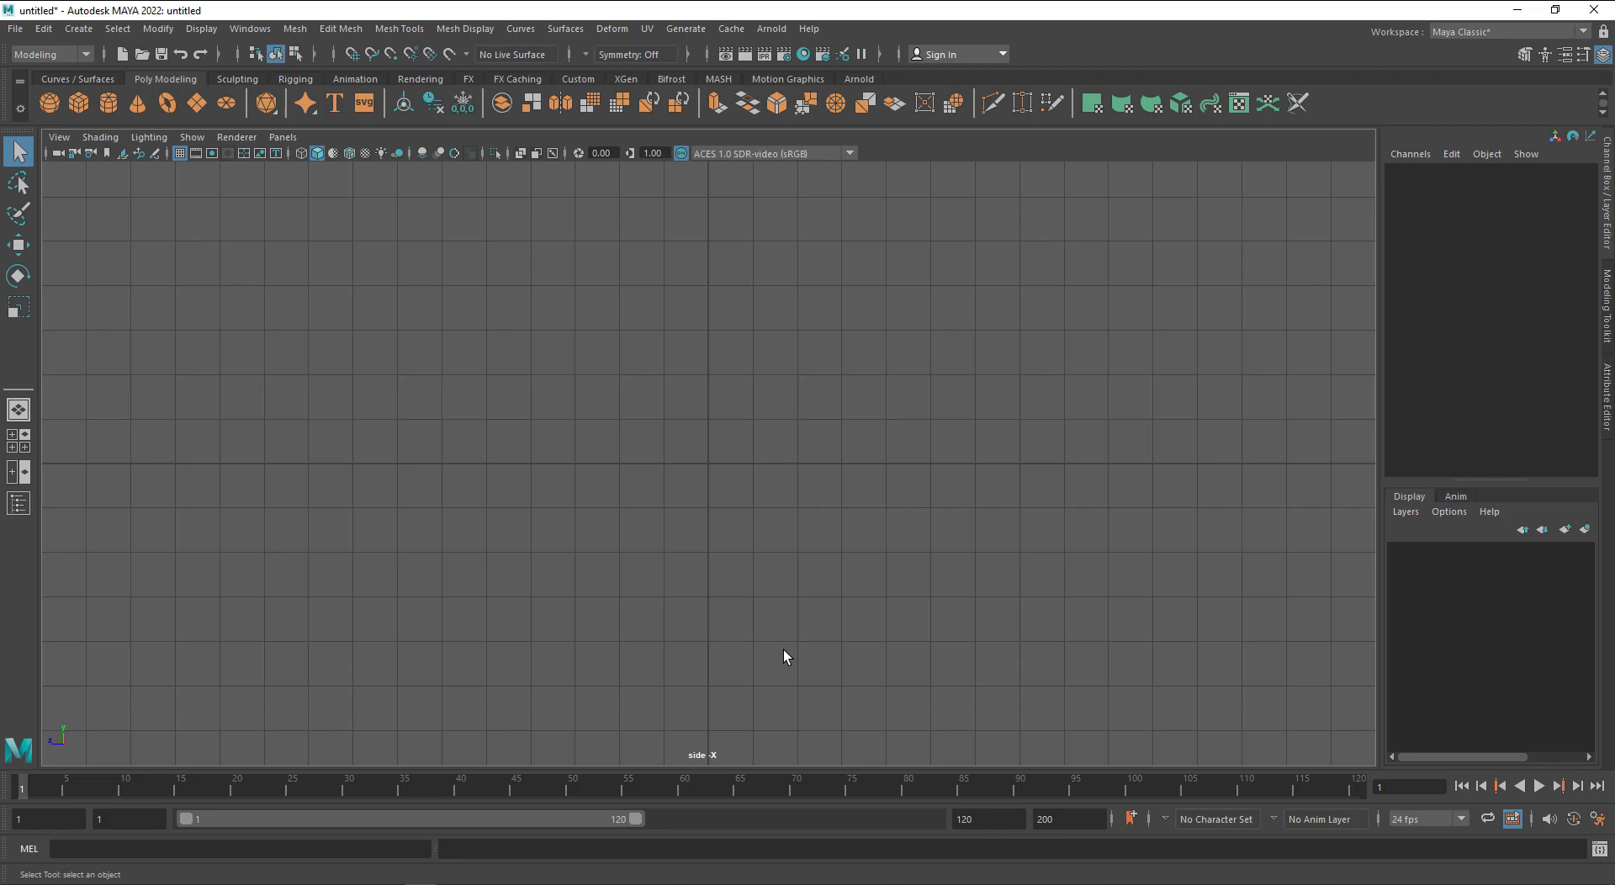
key(space)
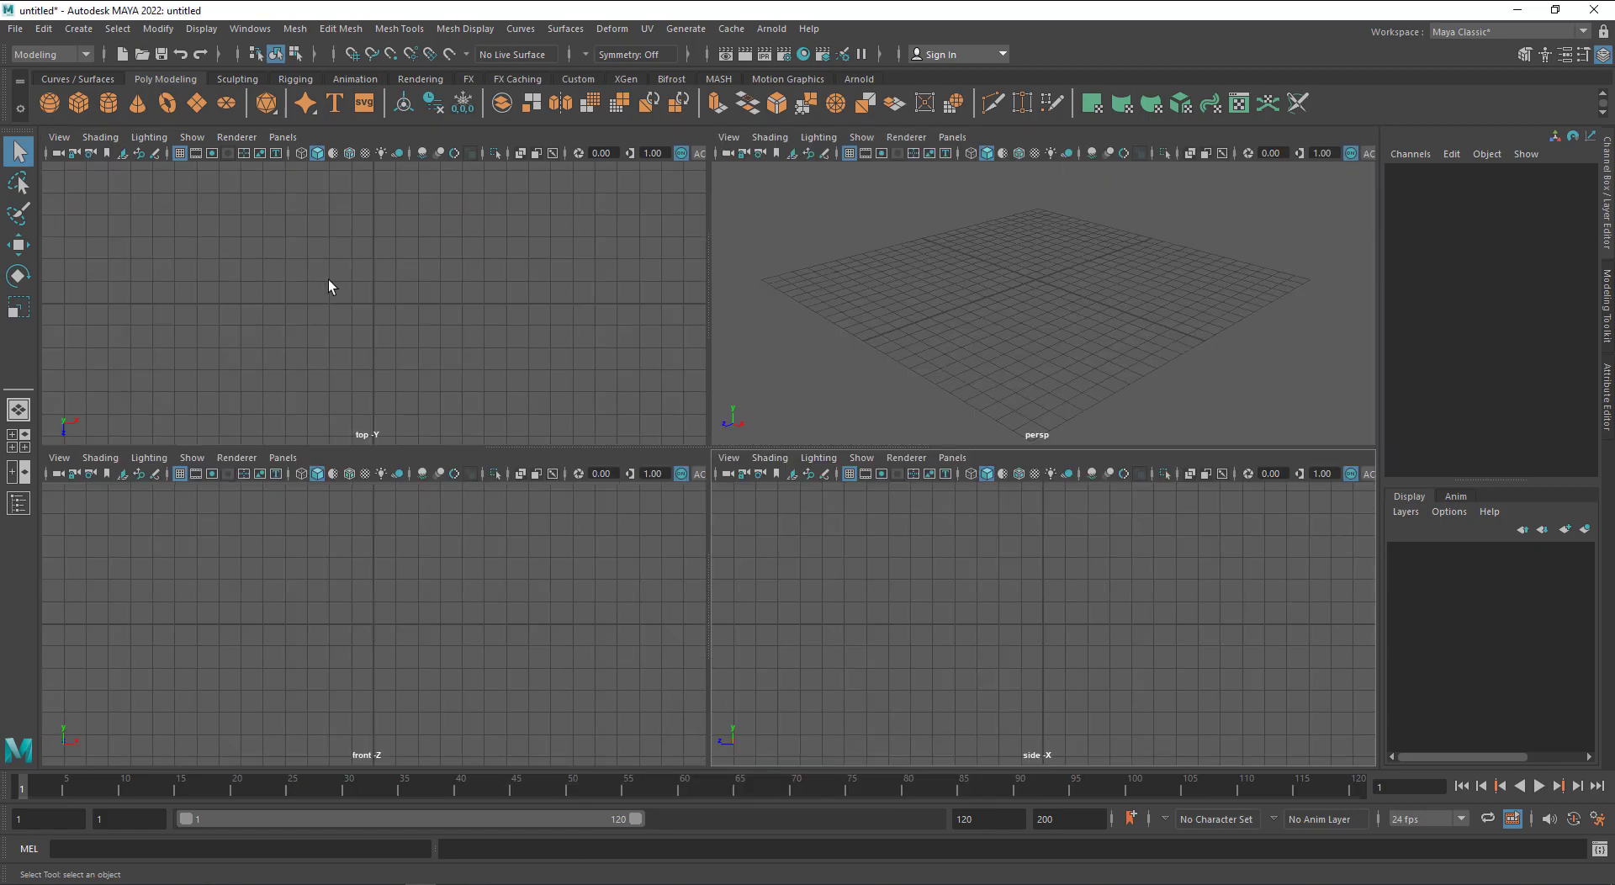
key(space)
key(space)
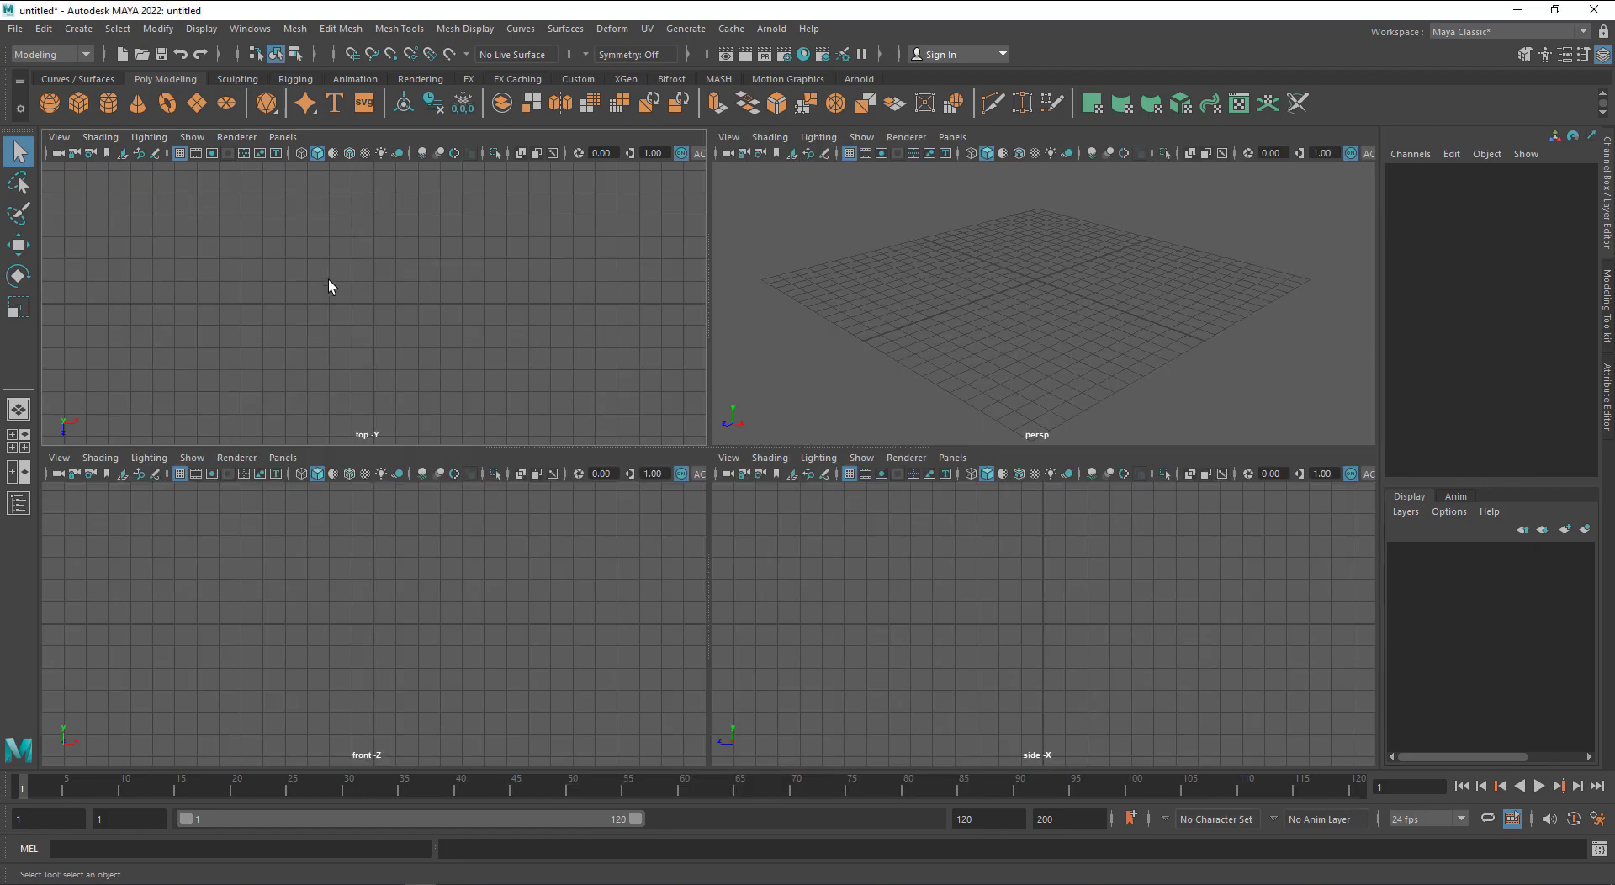
key(space)
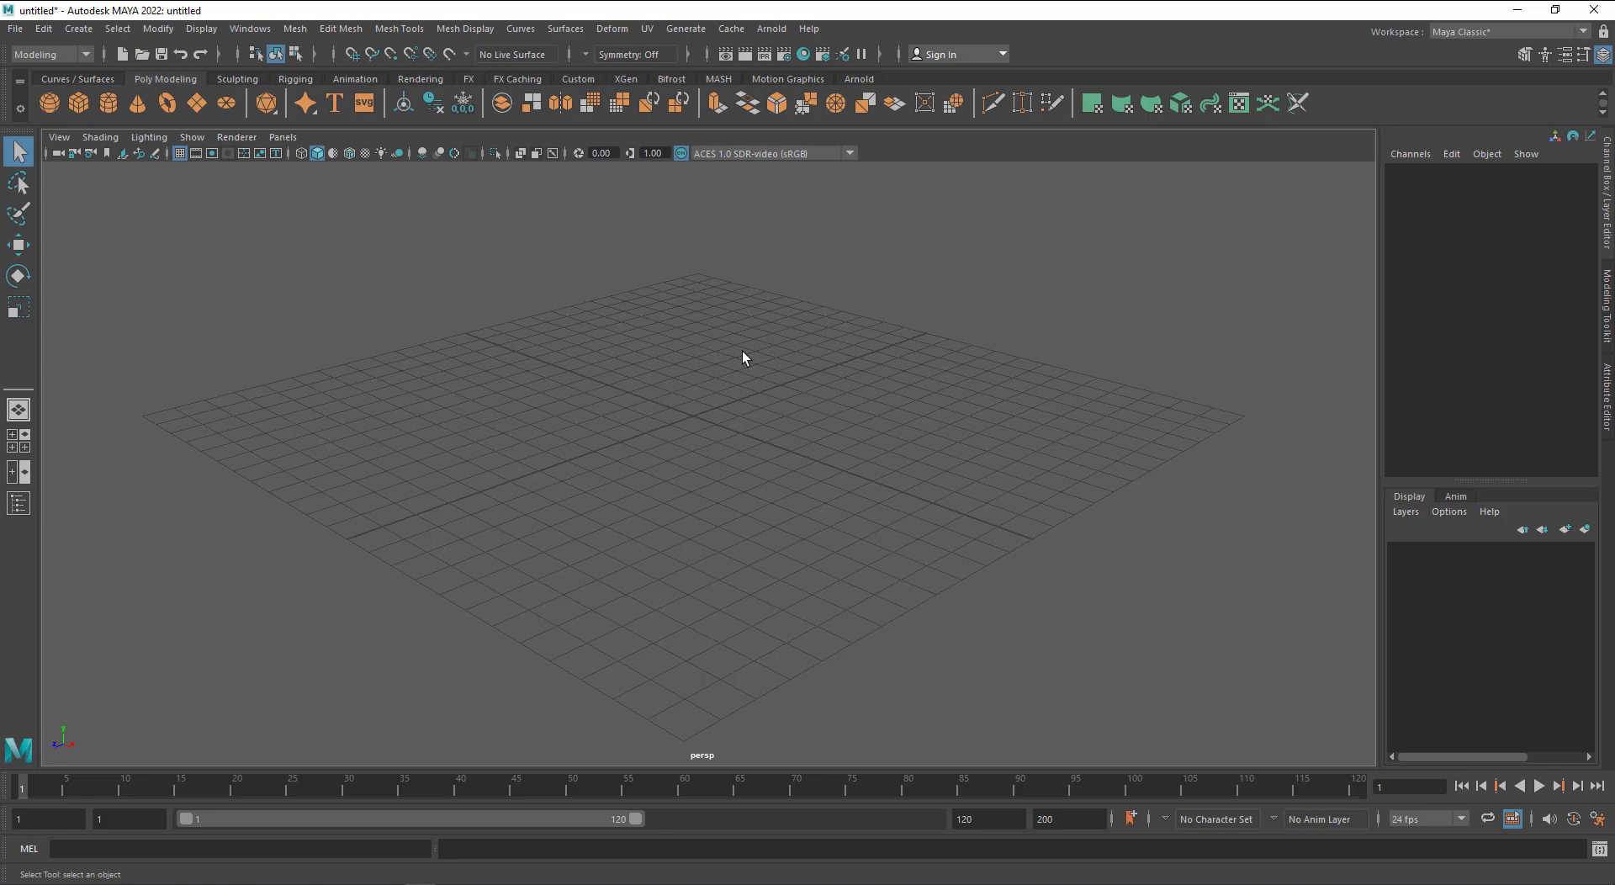
key(space)
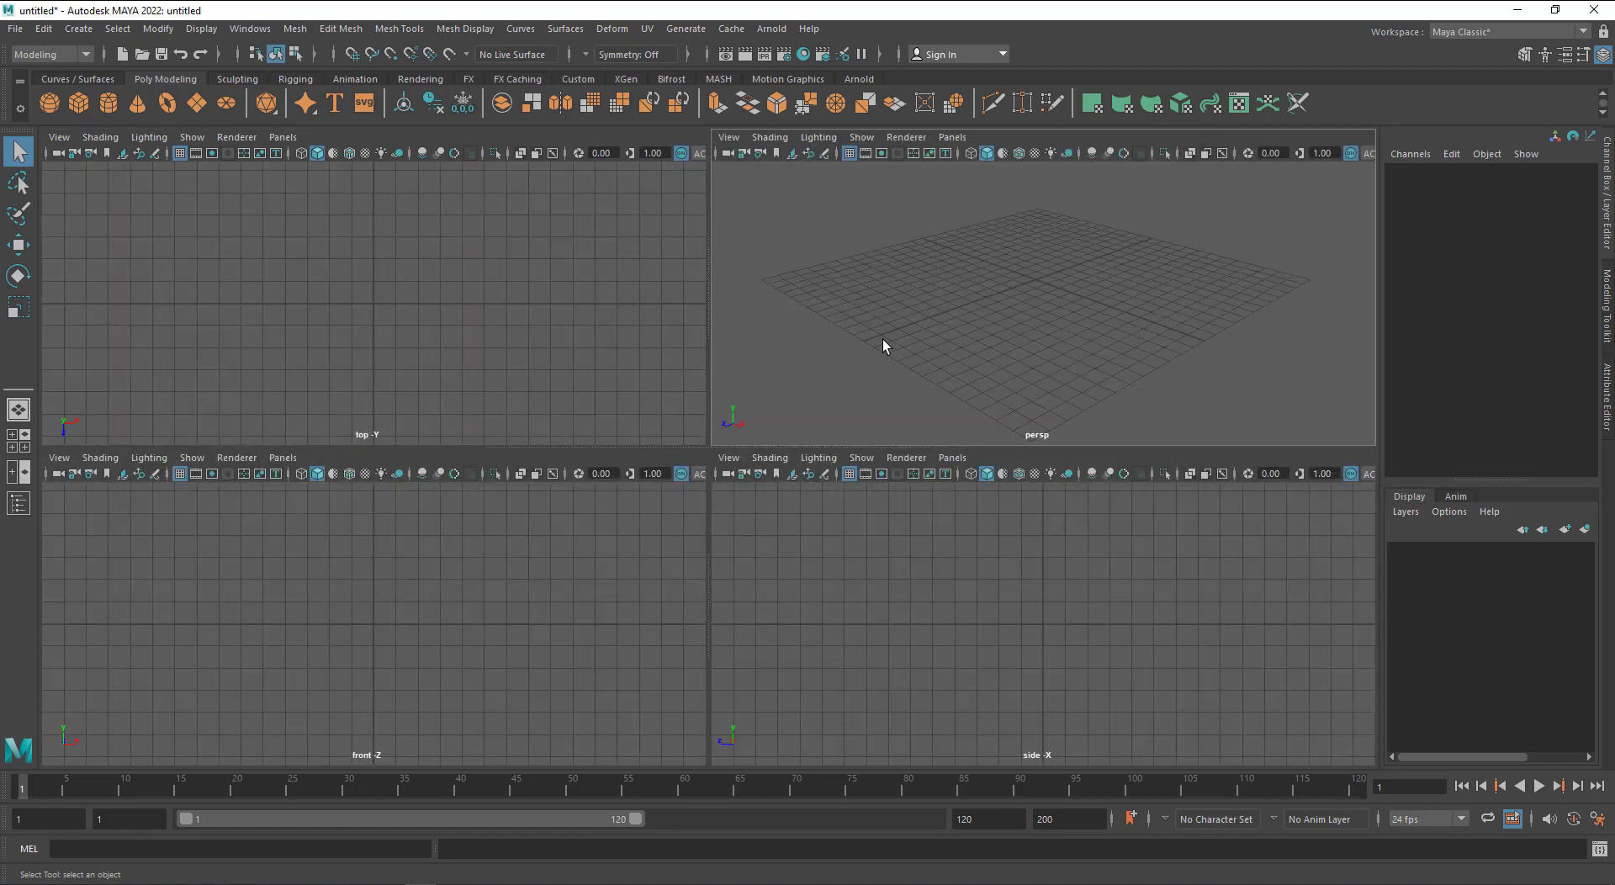
key(space)
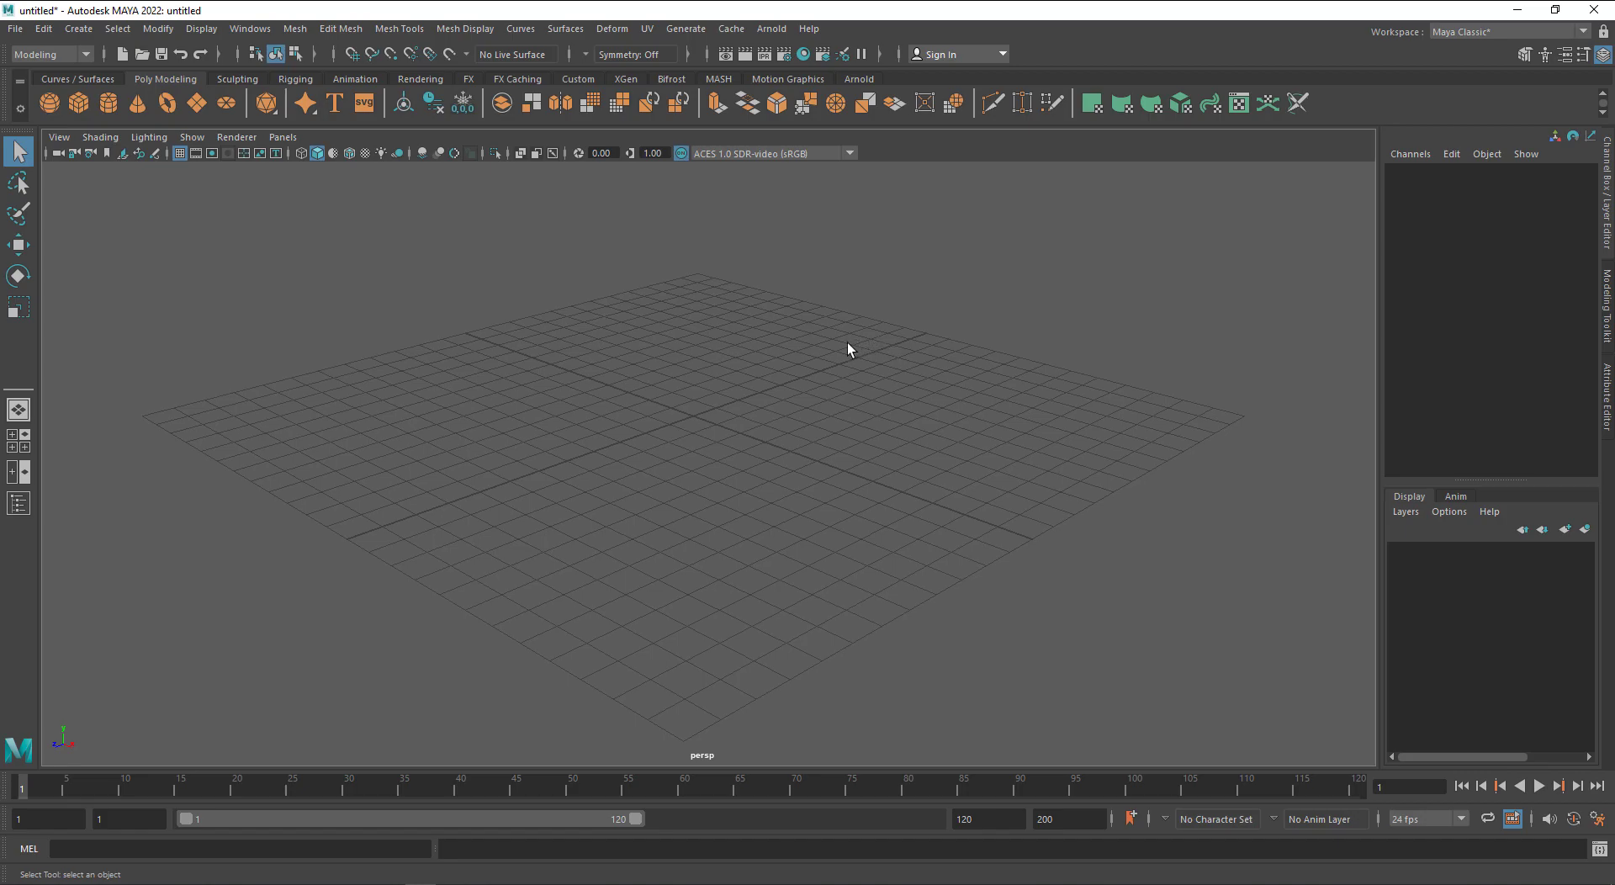
Show the hotbox and examine its surrounding marking menus for interface elements, selection masks and editor windows
key(space)
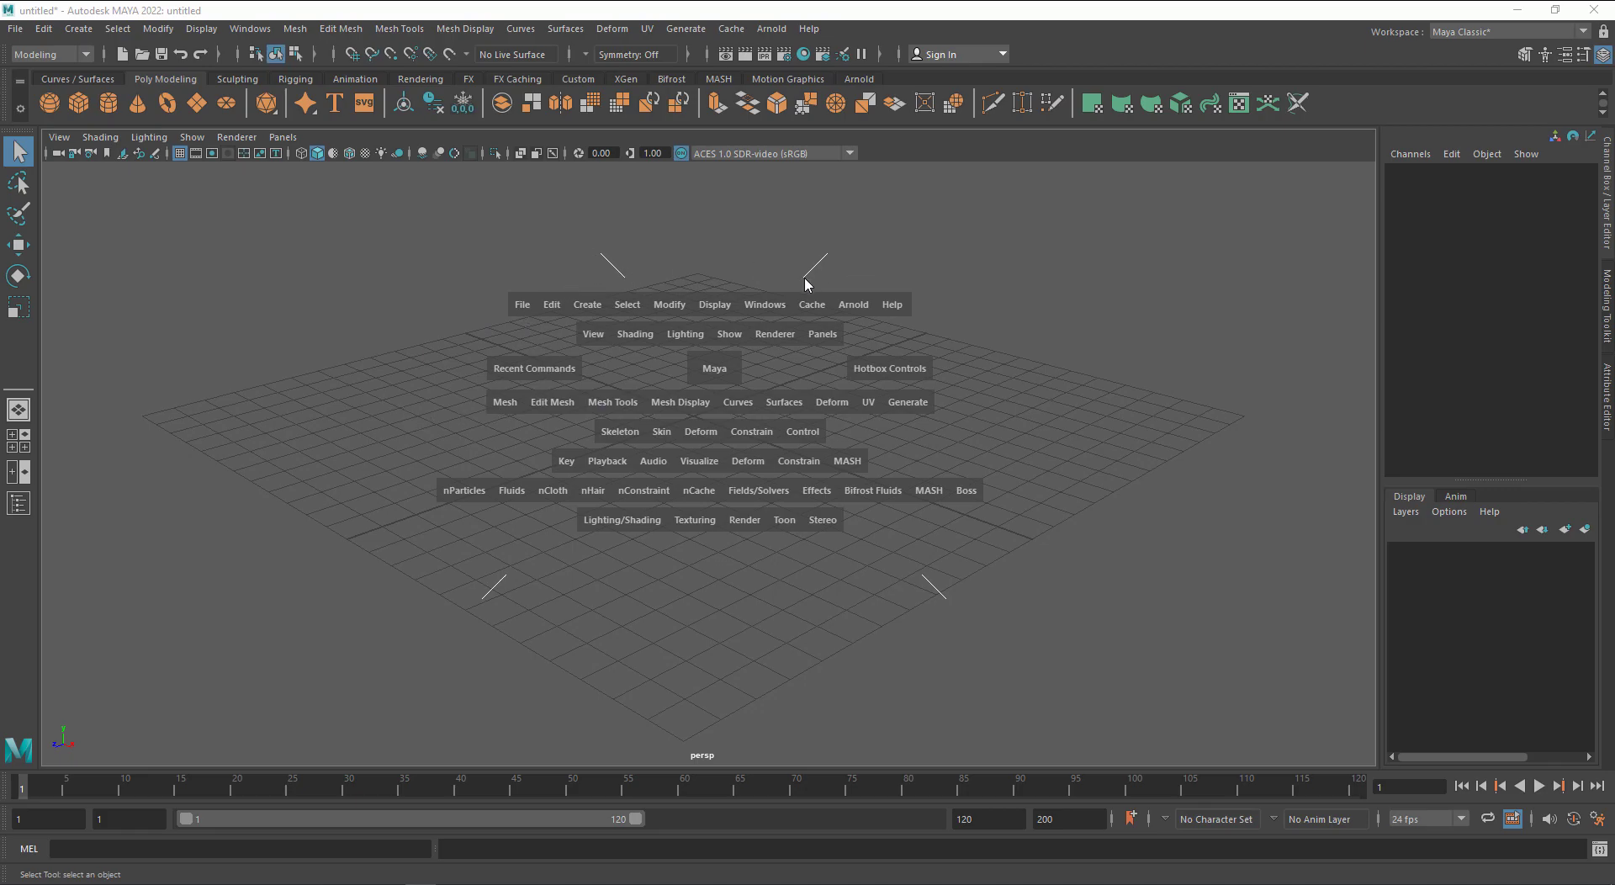
click(1039, 393)
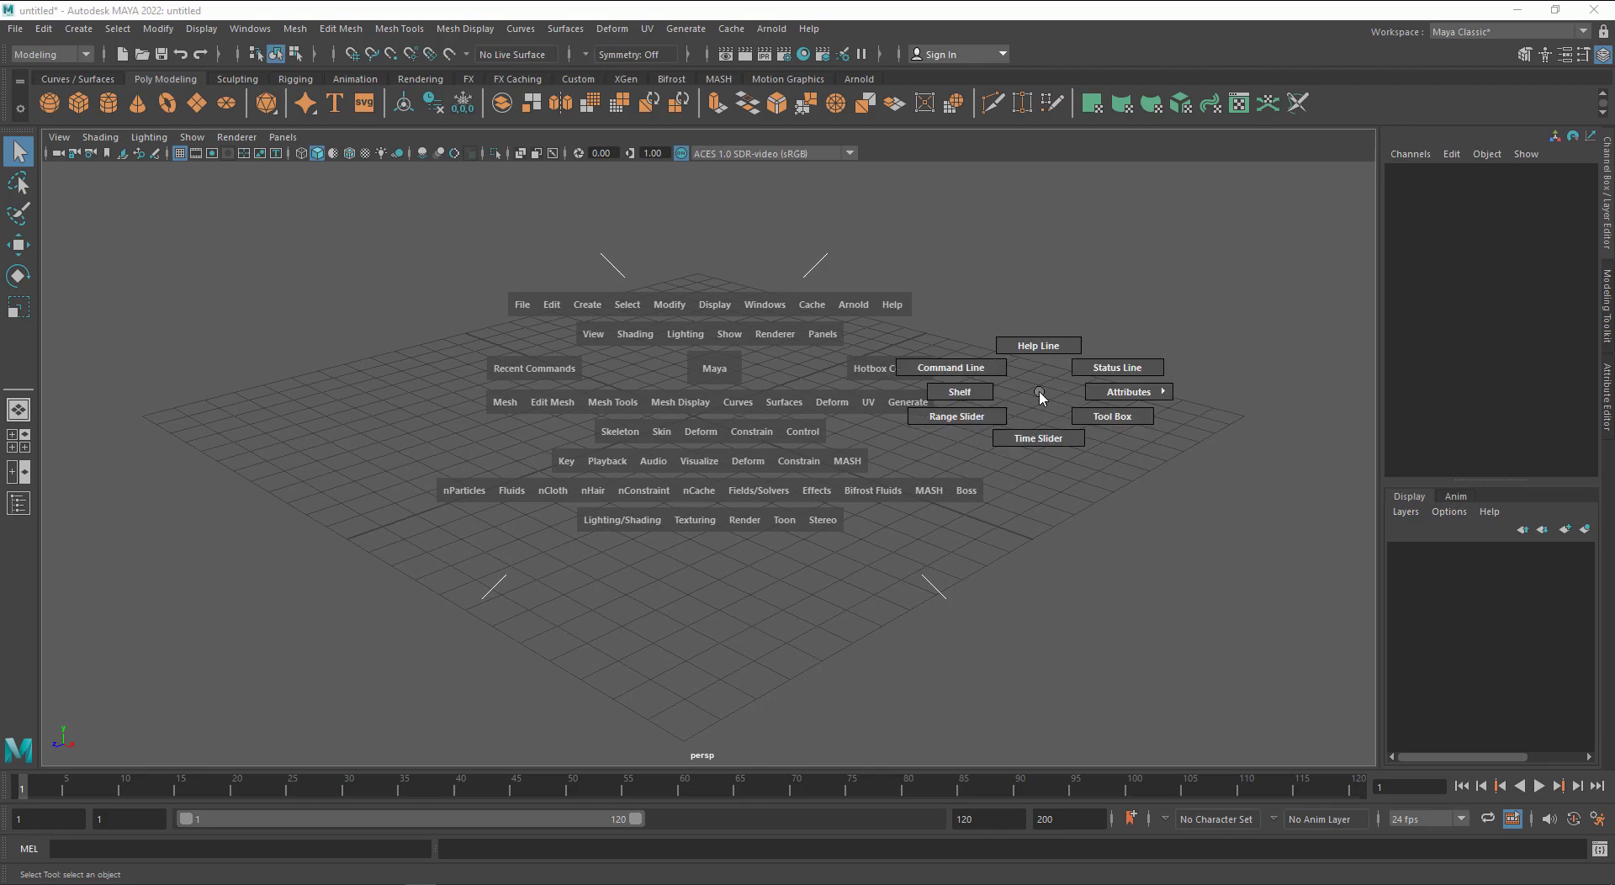
click(673, 204)
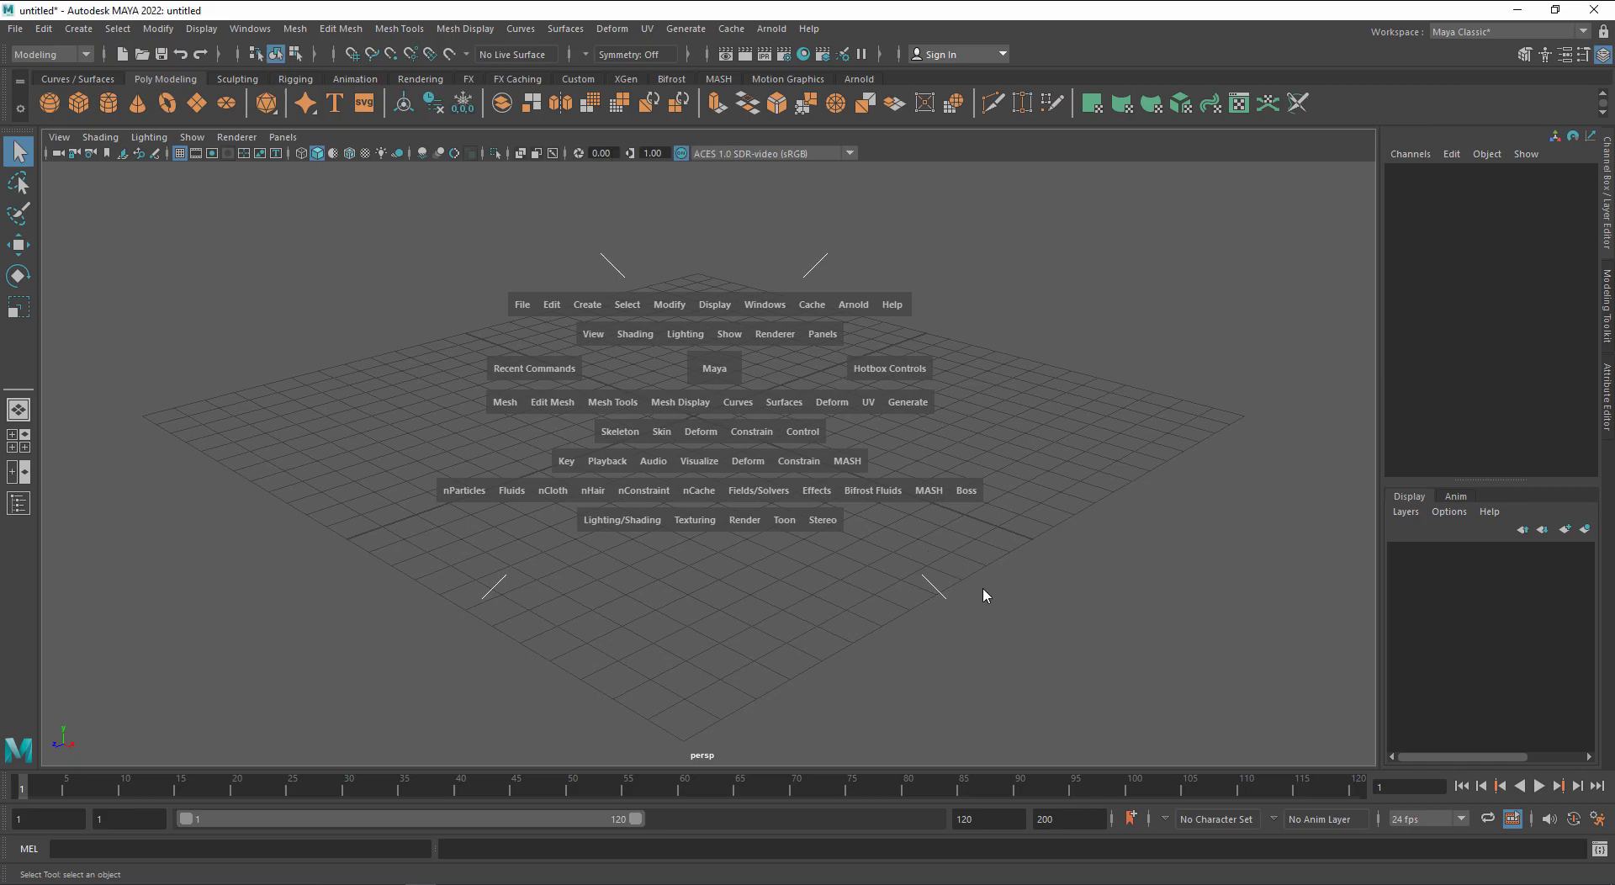
click(356, 404)
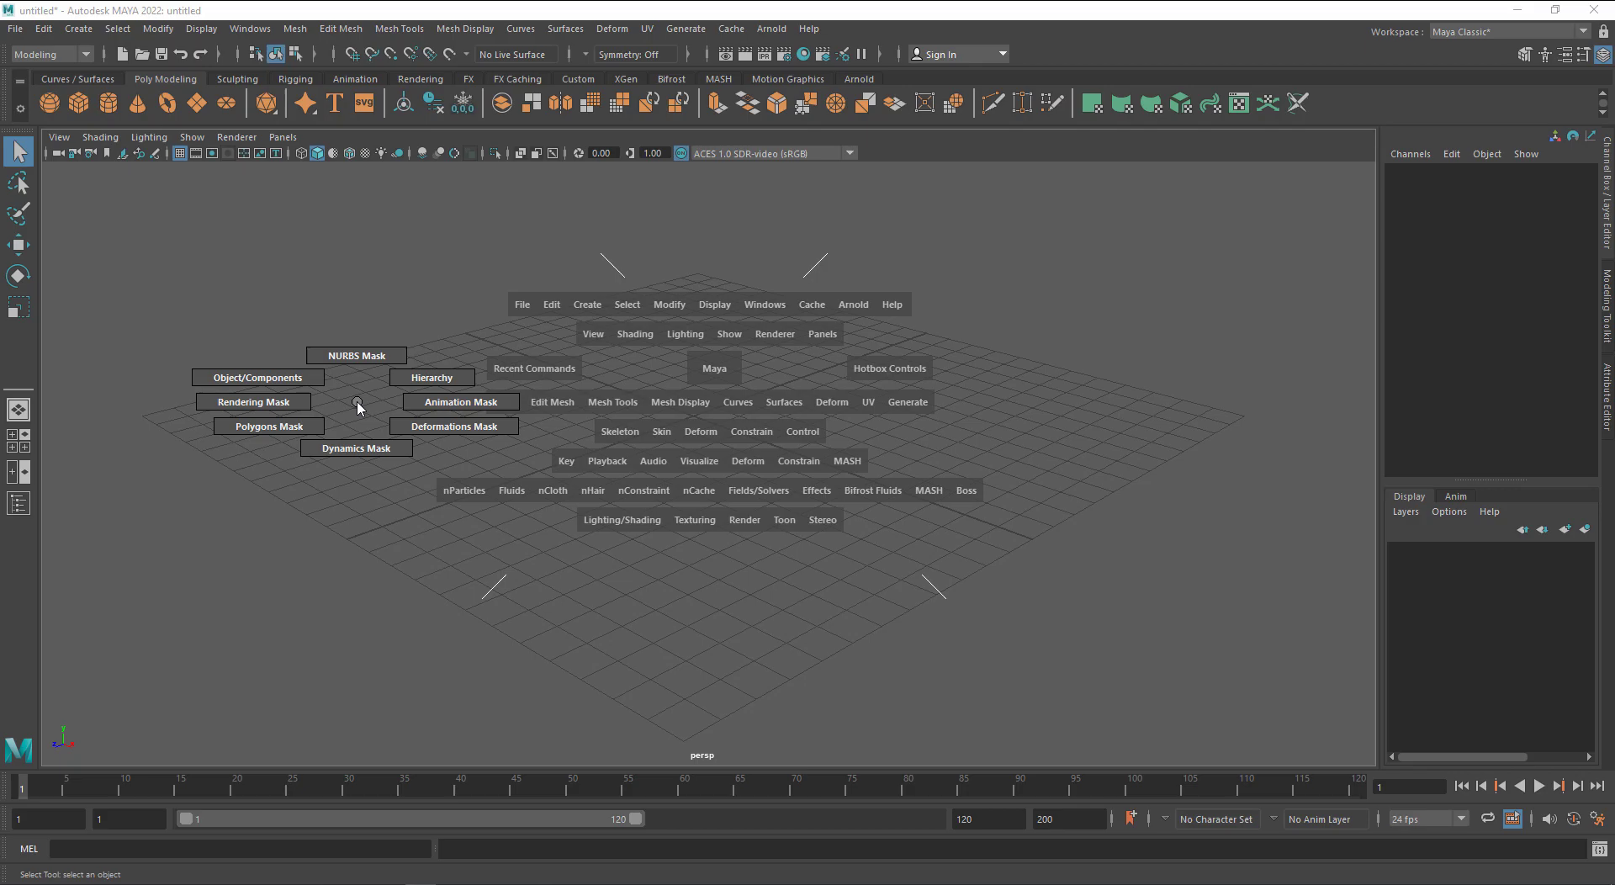
click(744, 680)
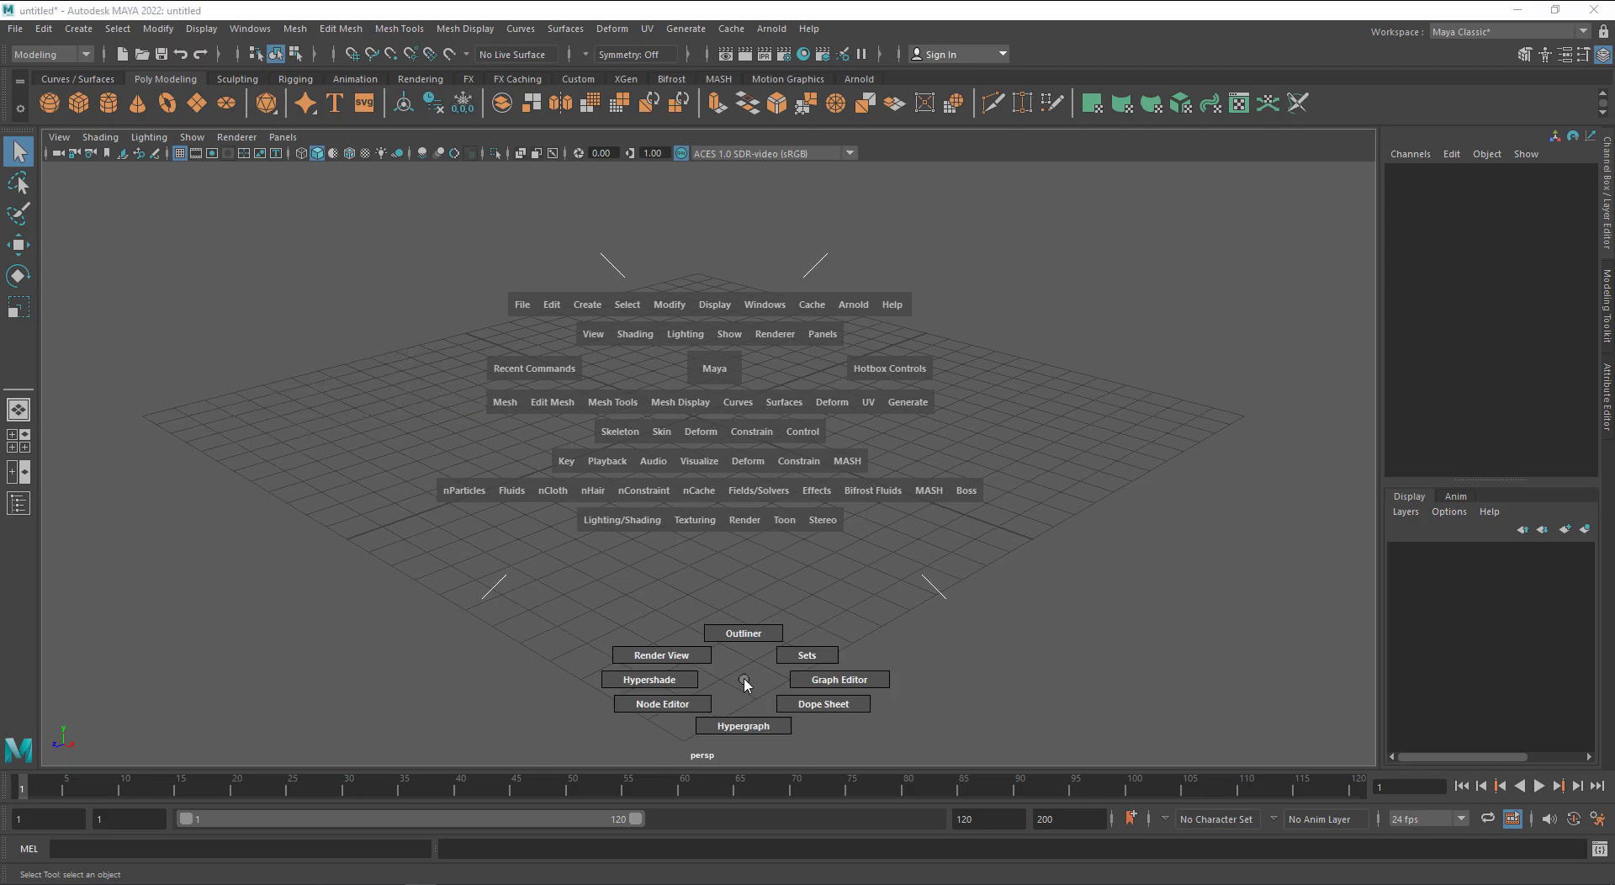
click(745, 678)
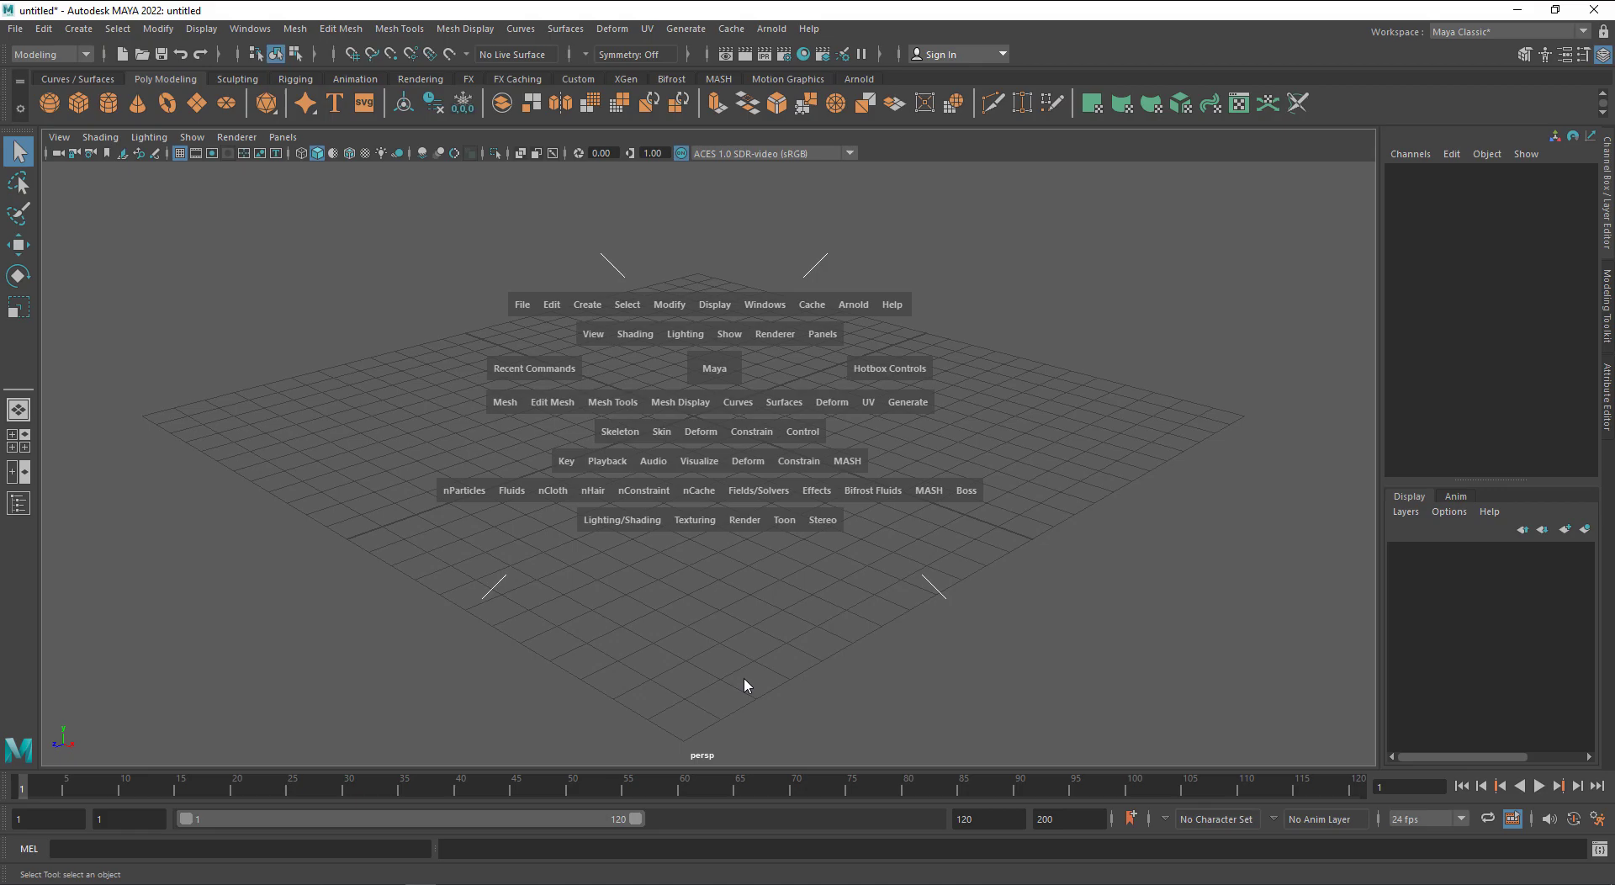
key(space)
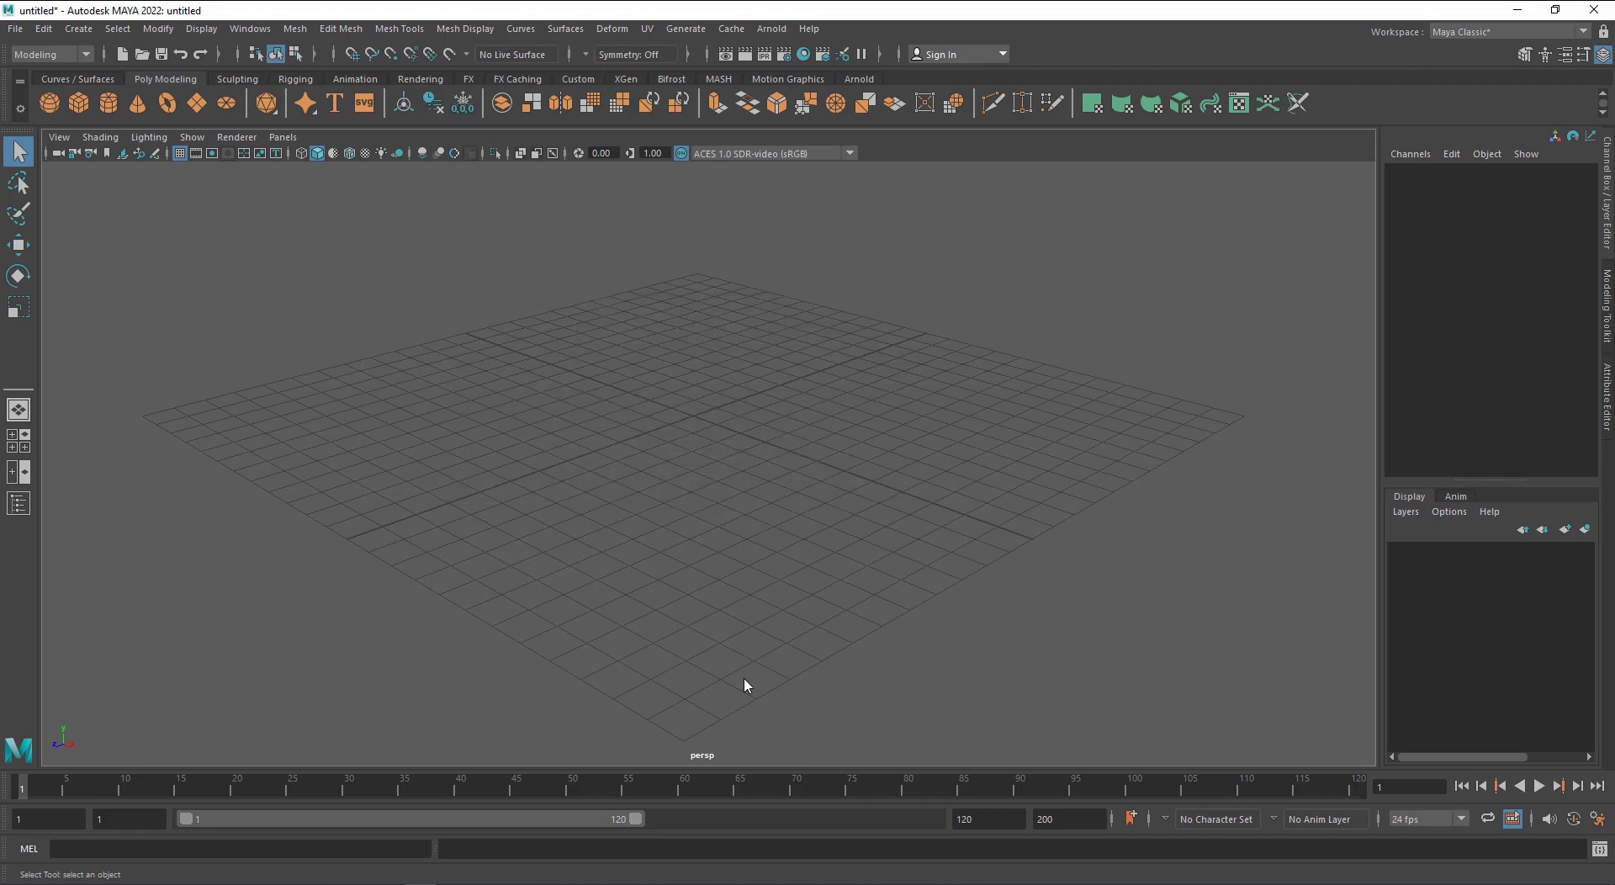
Examine the empty viewport's marking menus for tool completion and selection and for polygon primitive creation
right_click(699, 433)
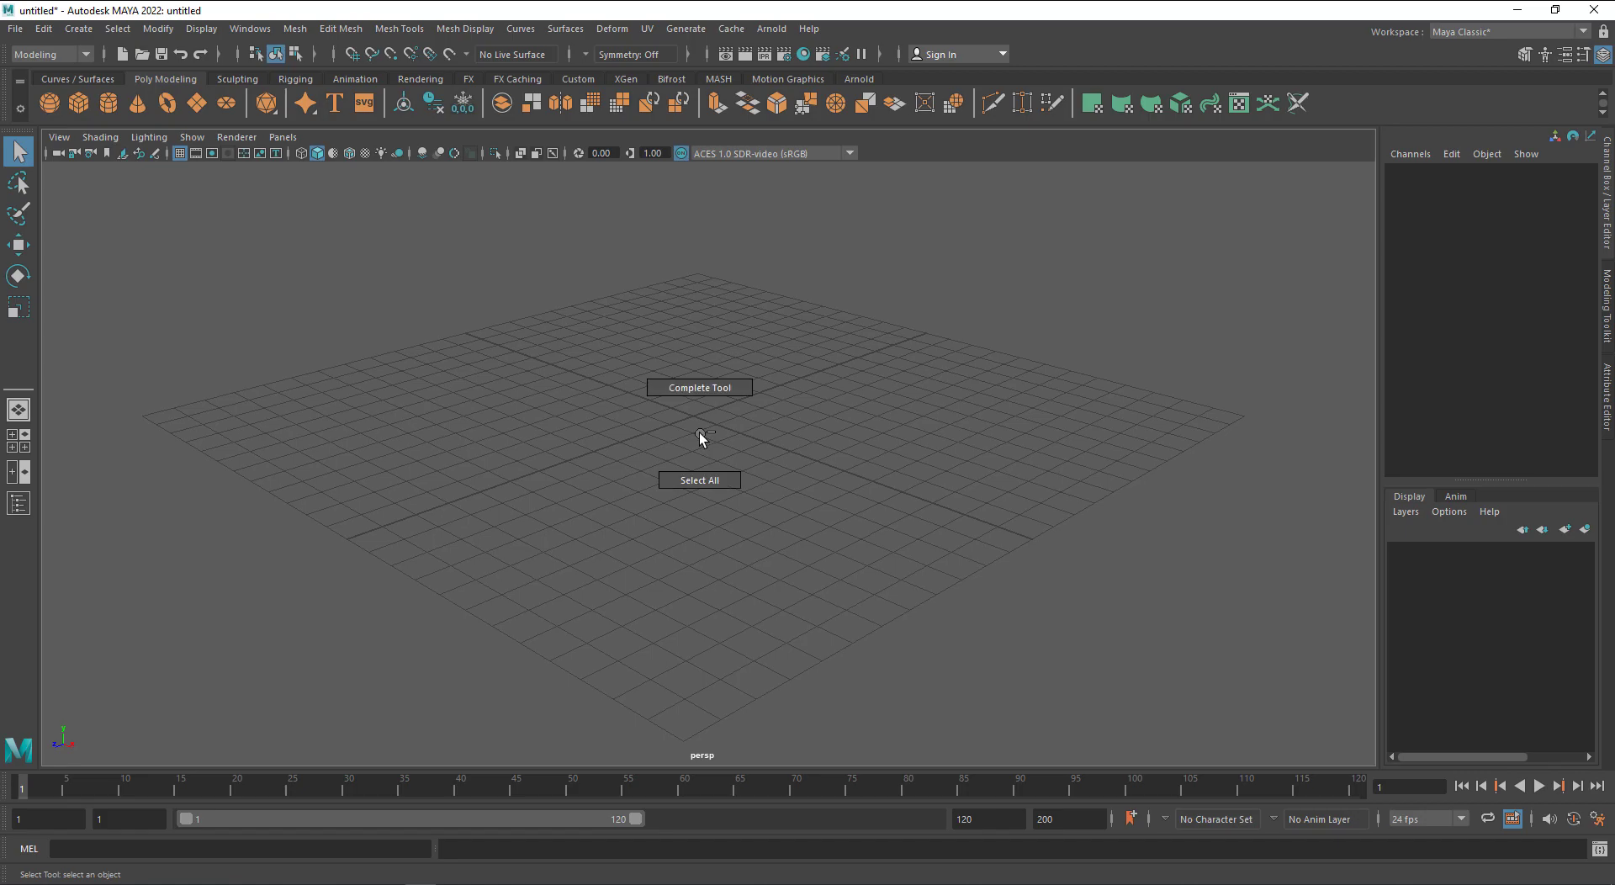
click(699, 432)
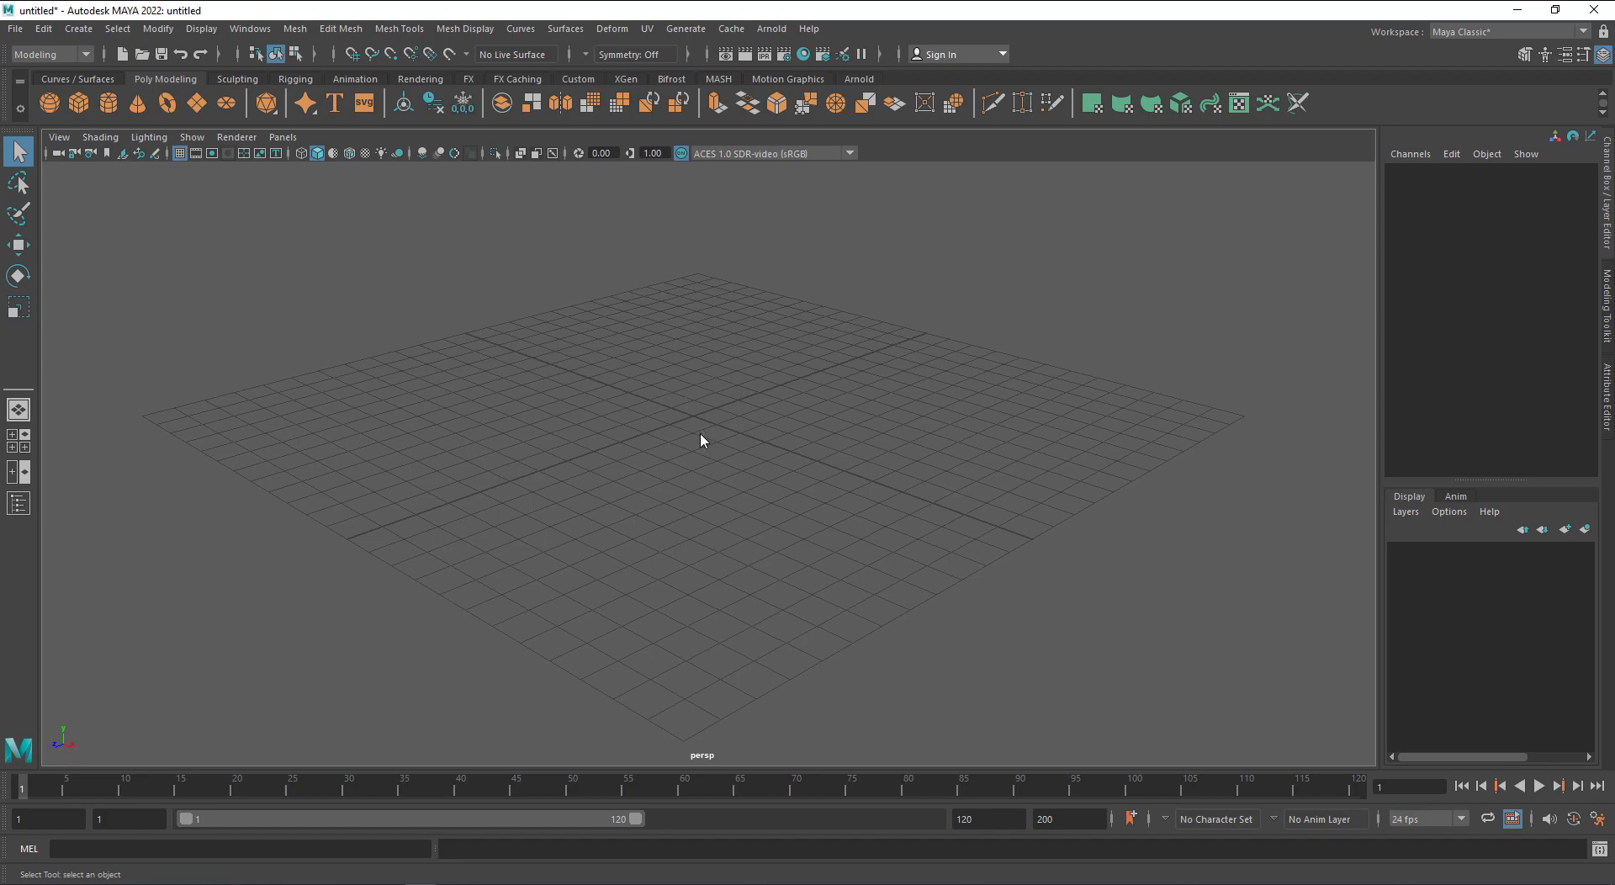
shift+right_click(700, 433)
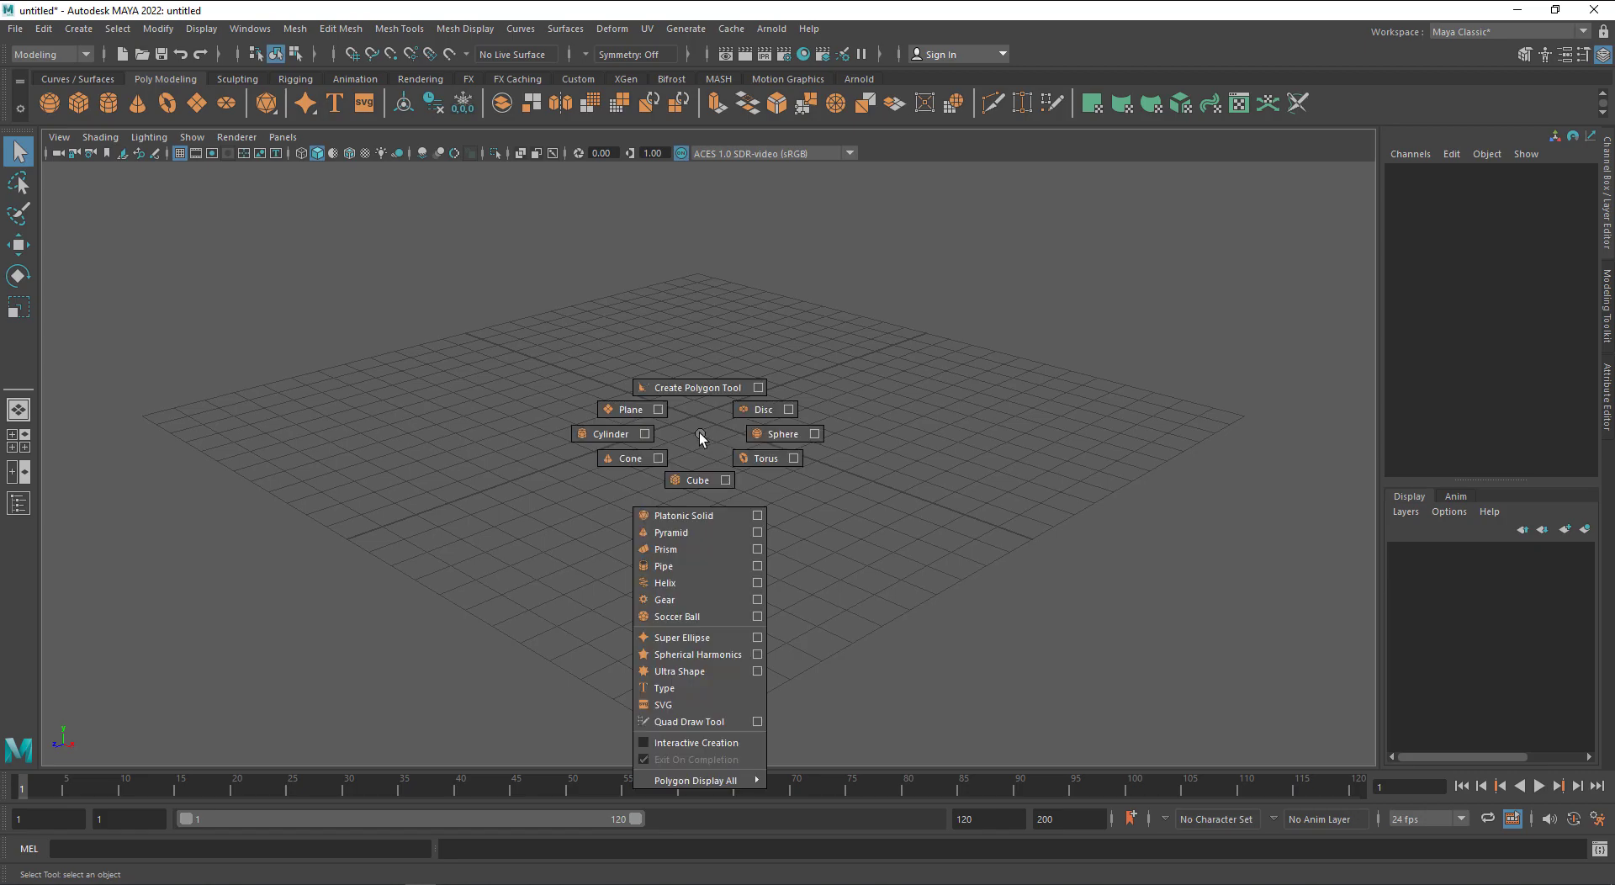
click(699, 432)
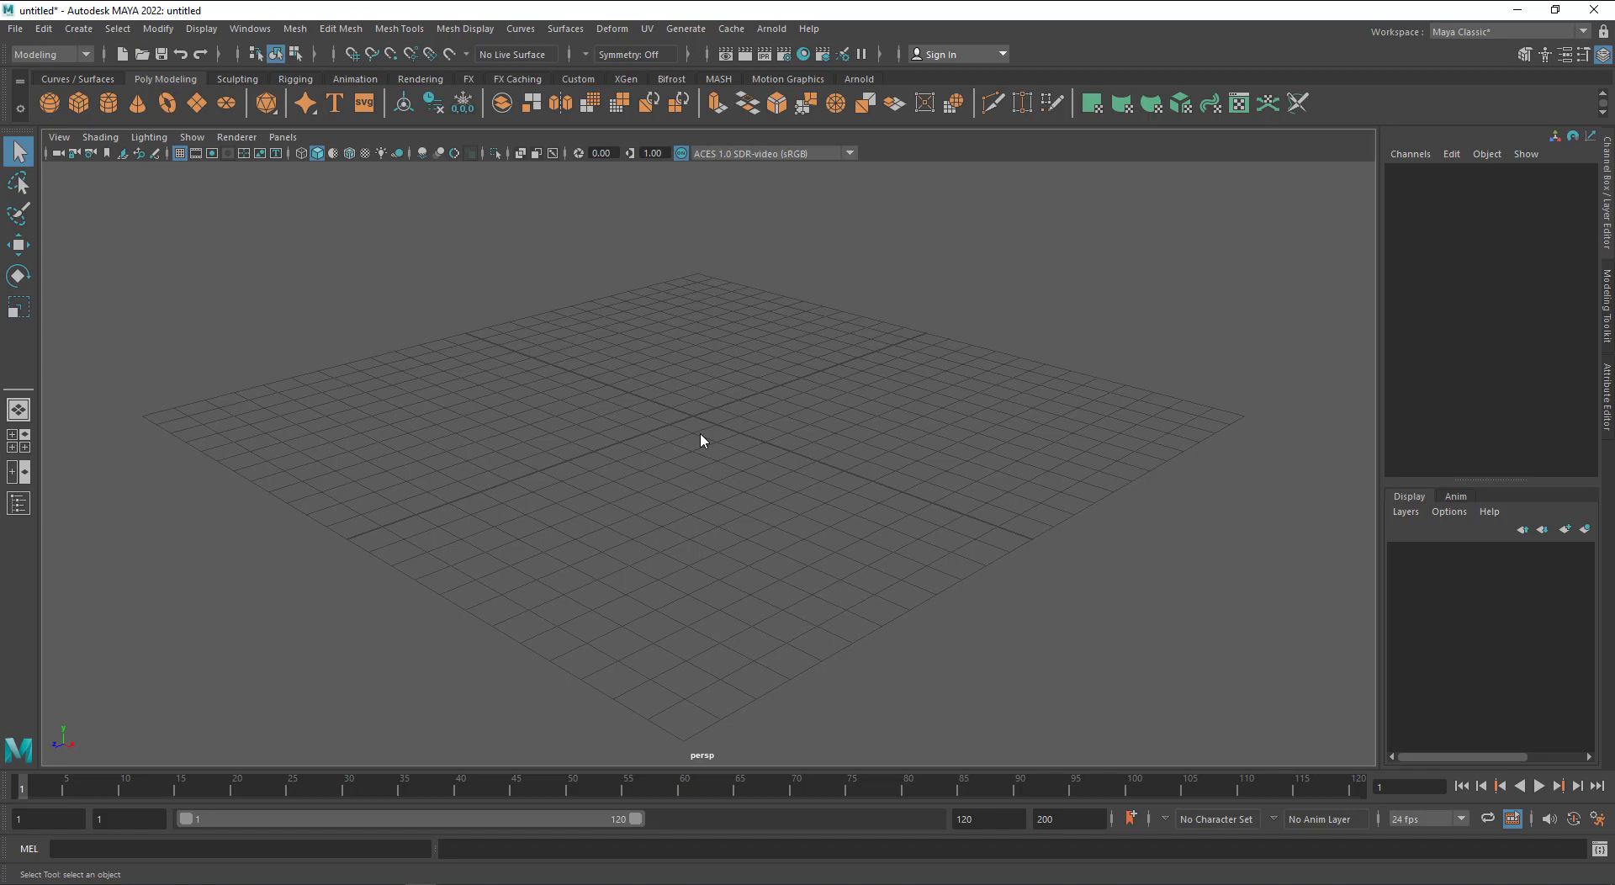
Zoom in on the empty grid and examine the main menus from File through Arnold in the Modeling menu set
alt+right_drag(699, 432, 785, 545)
click(15, 28)
click(158, 28)
click(800, 32)
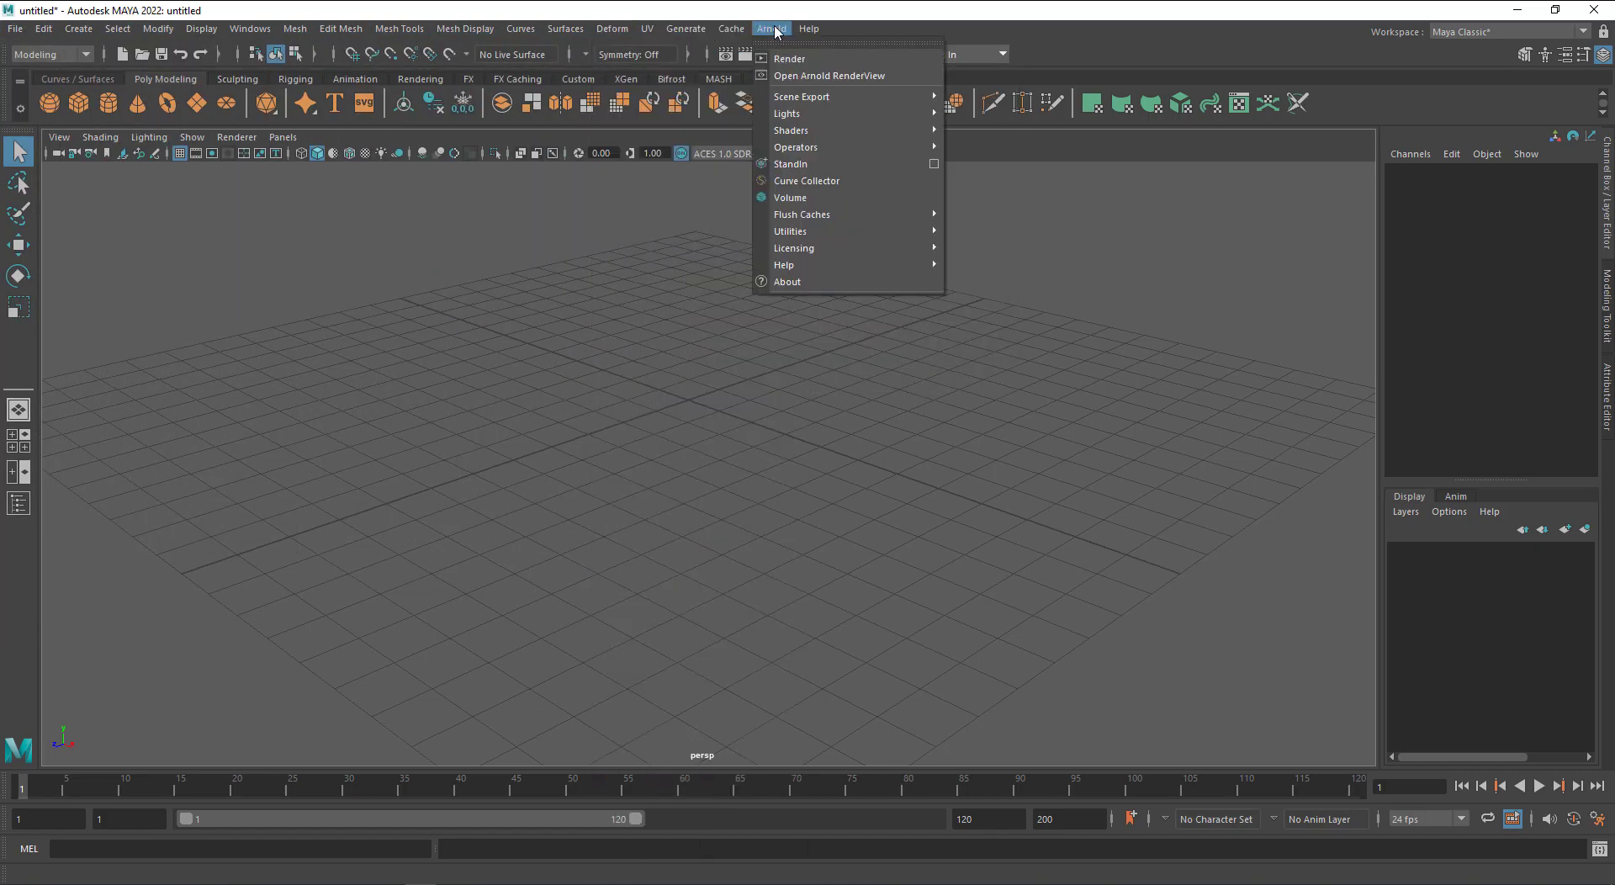
click(15, 35)
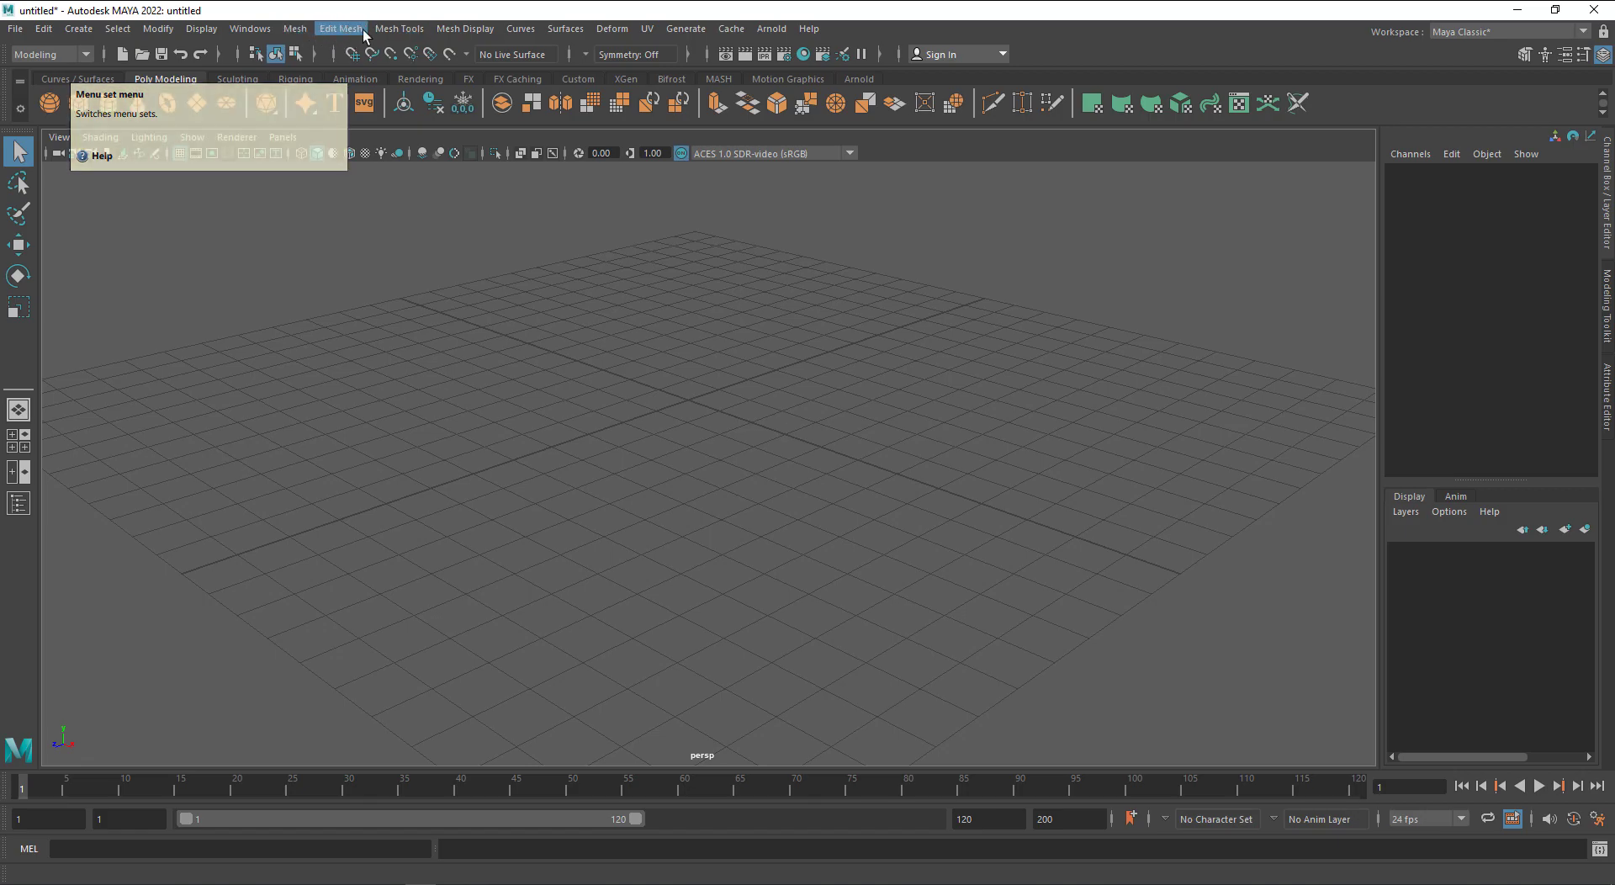
Switch the menu set to Rigging and from there to Animation
click(53, 49)
click(30, 90)
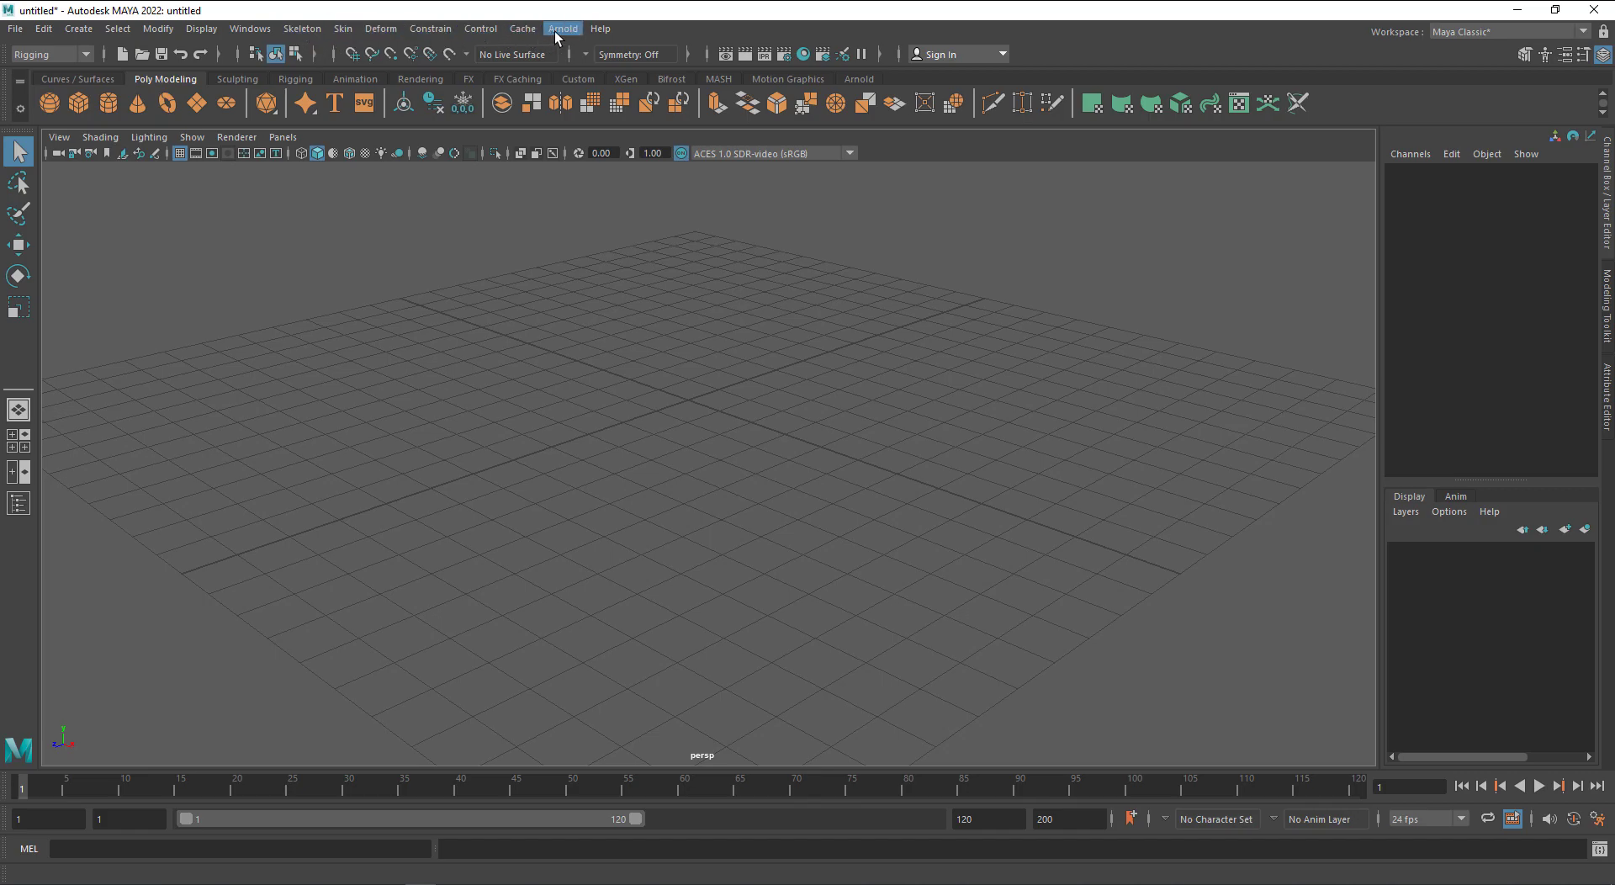
click(49, 54)
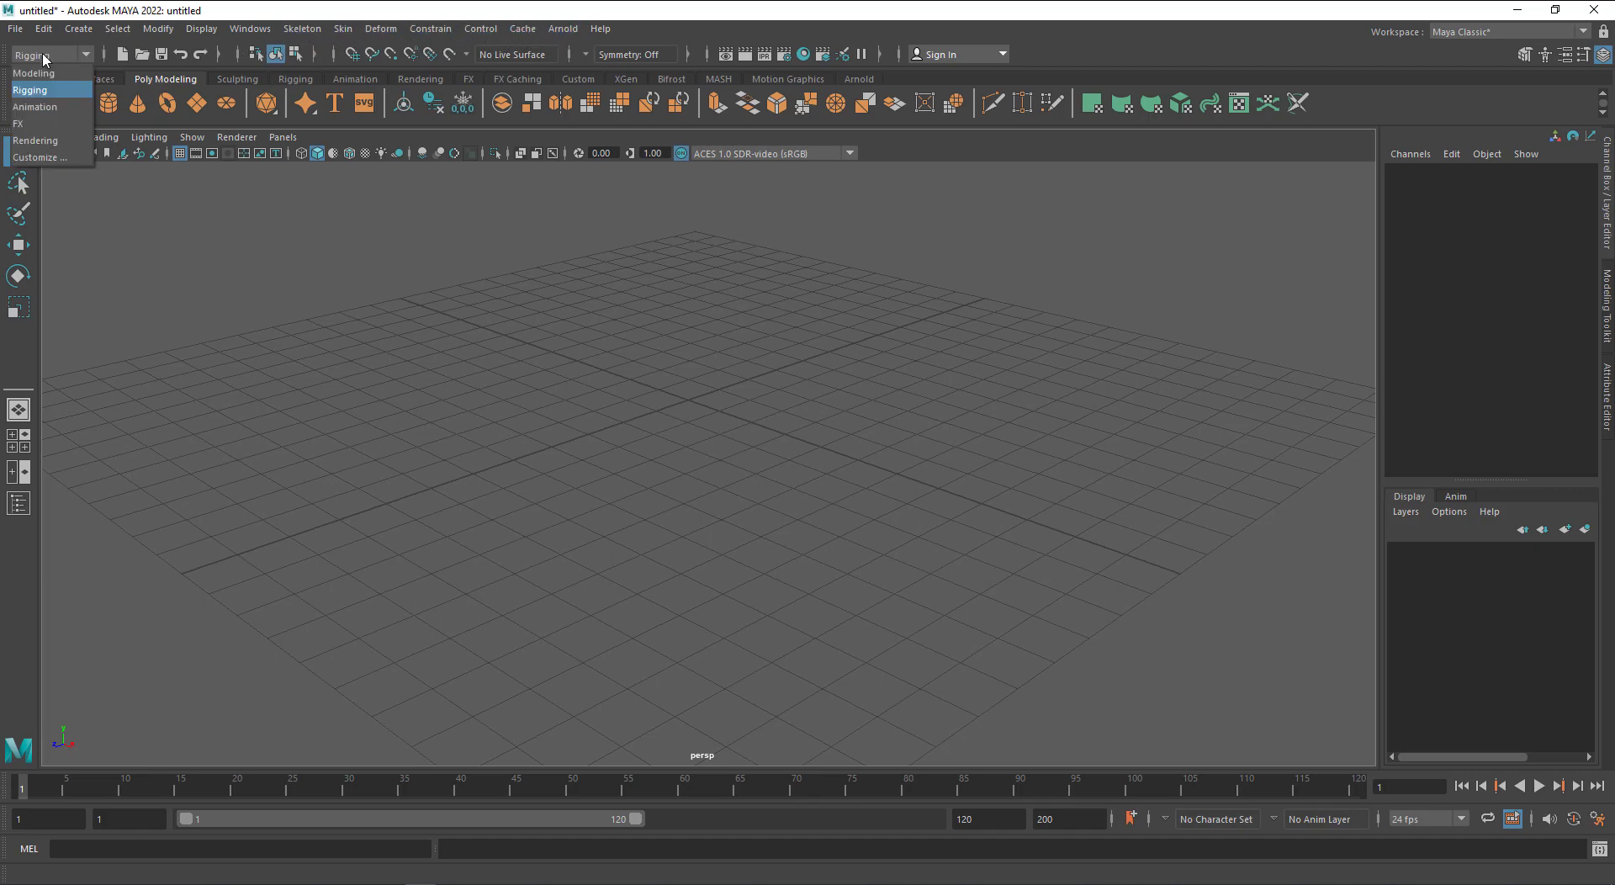
click(49, 107)
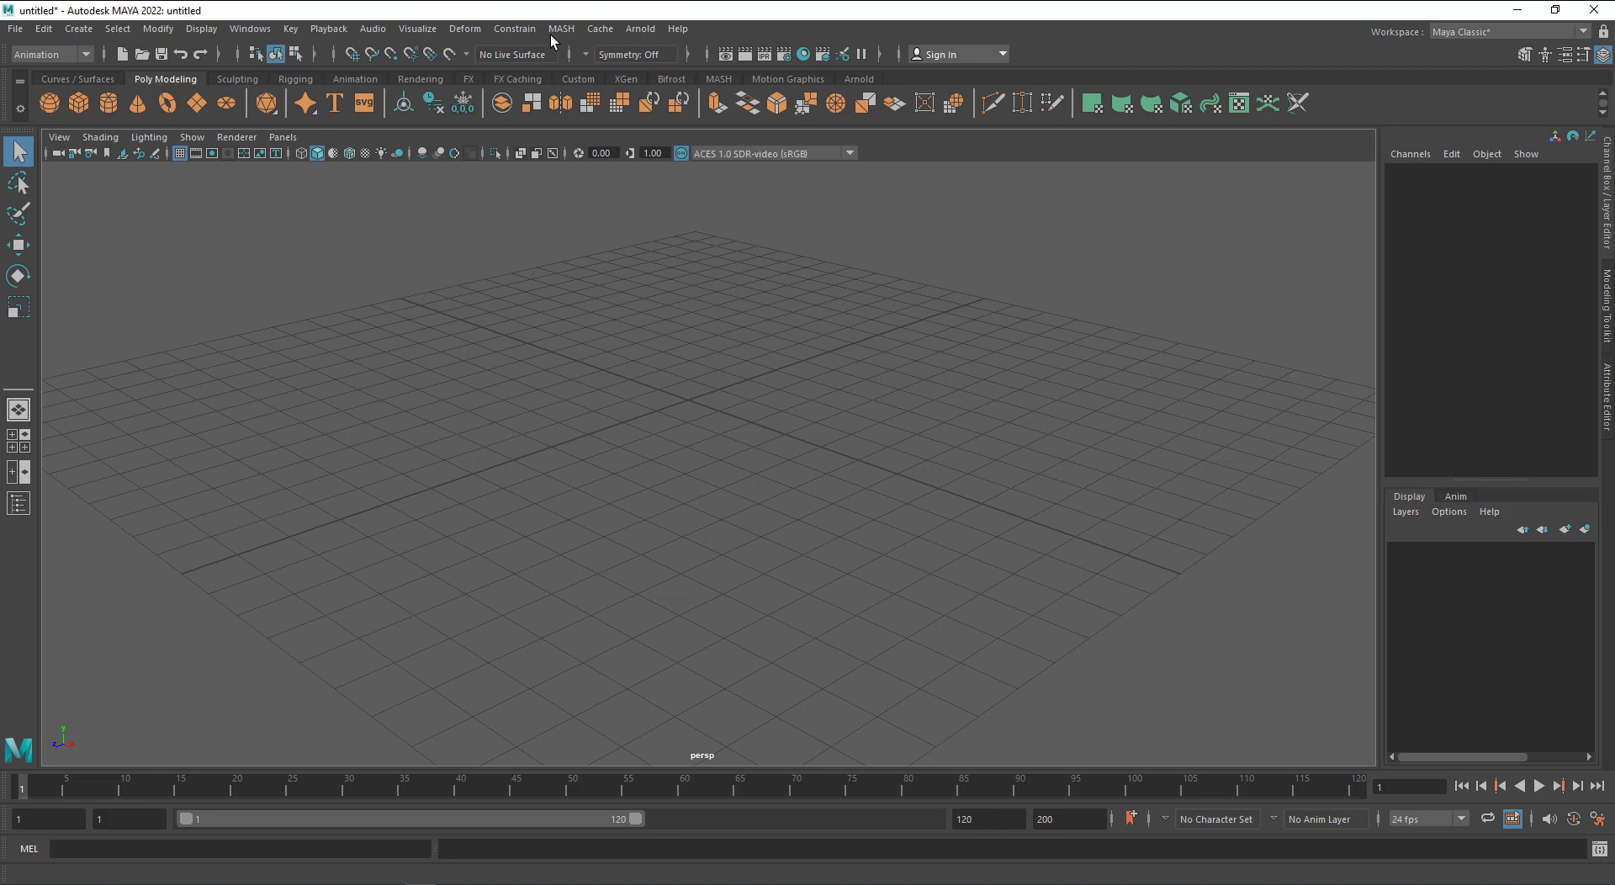
Cycle the menu set through Rigging, FX and Rendering with its shortcuts, and return to Modeling
key(F3)
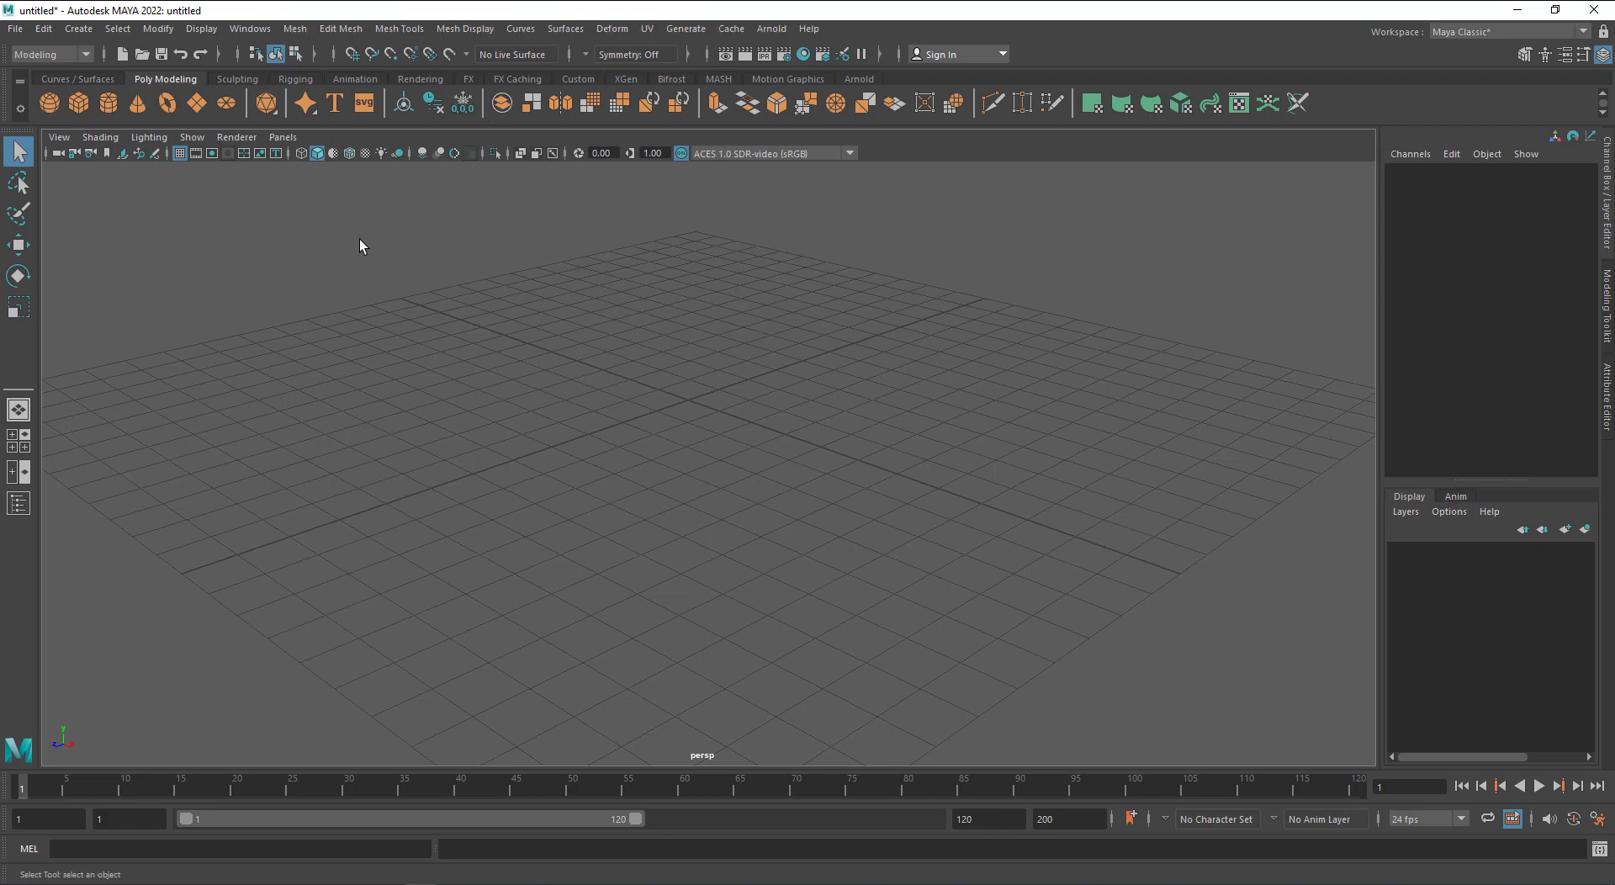
key(F3)
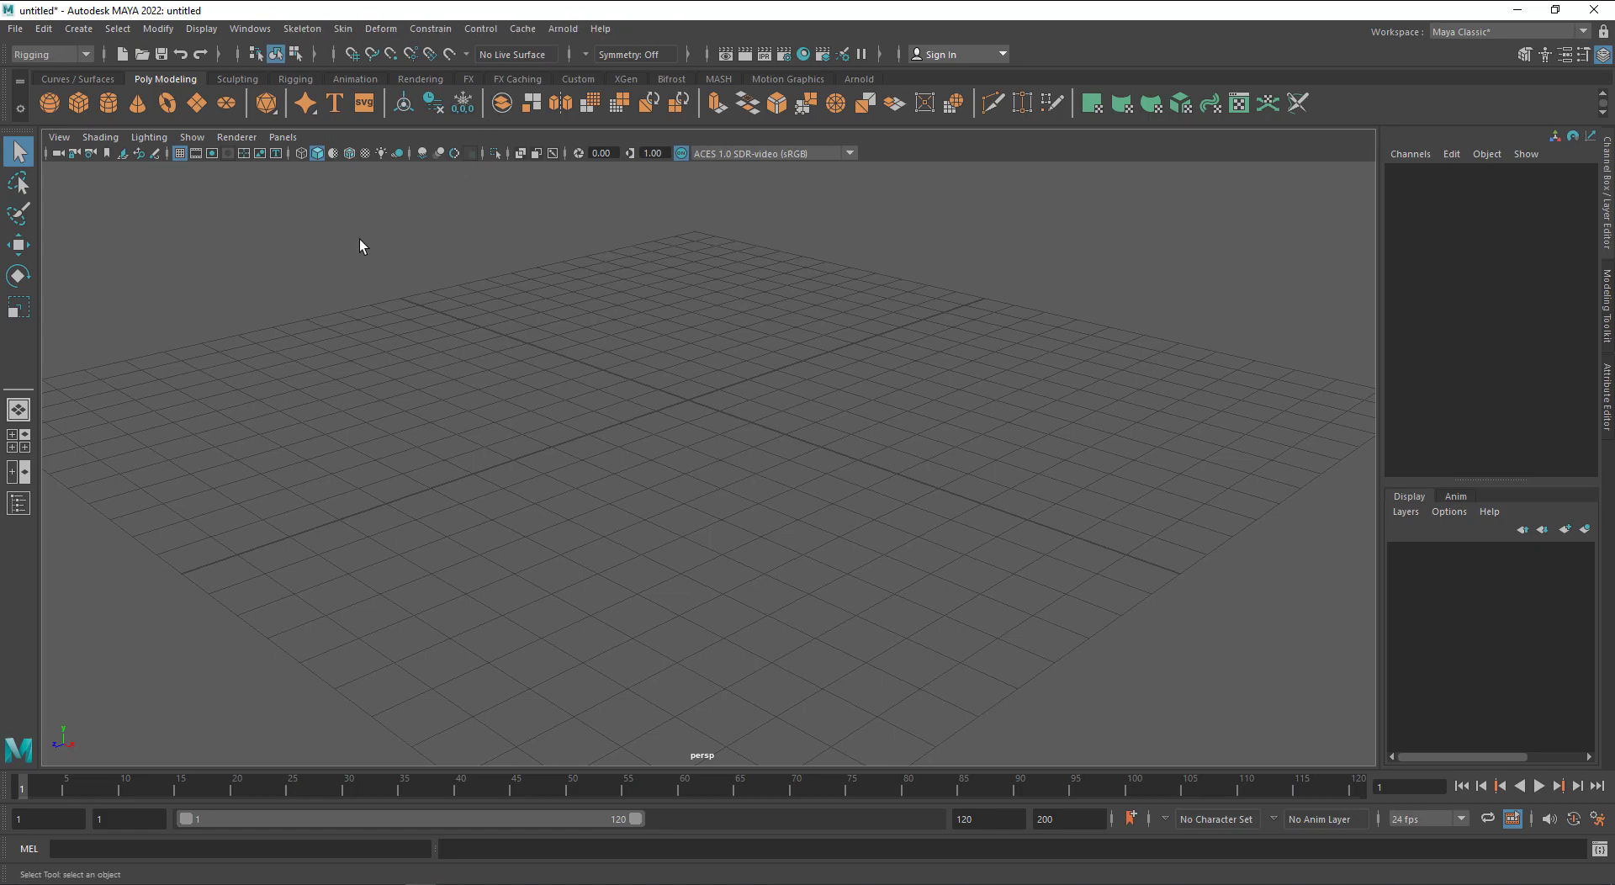
key(F2)
key(F5)
key(F6)
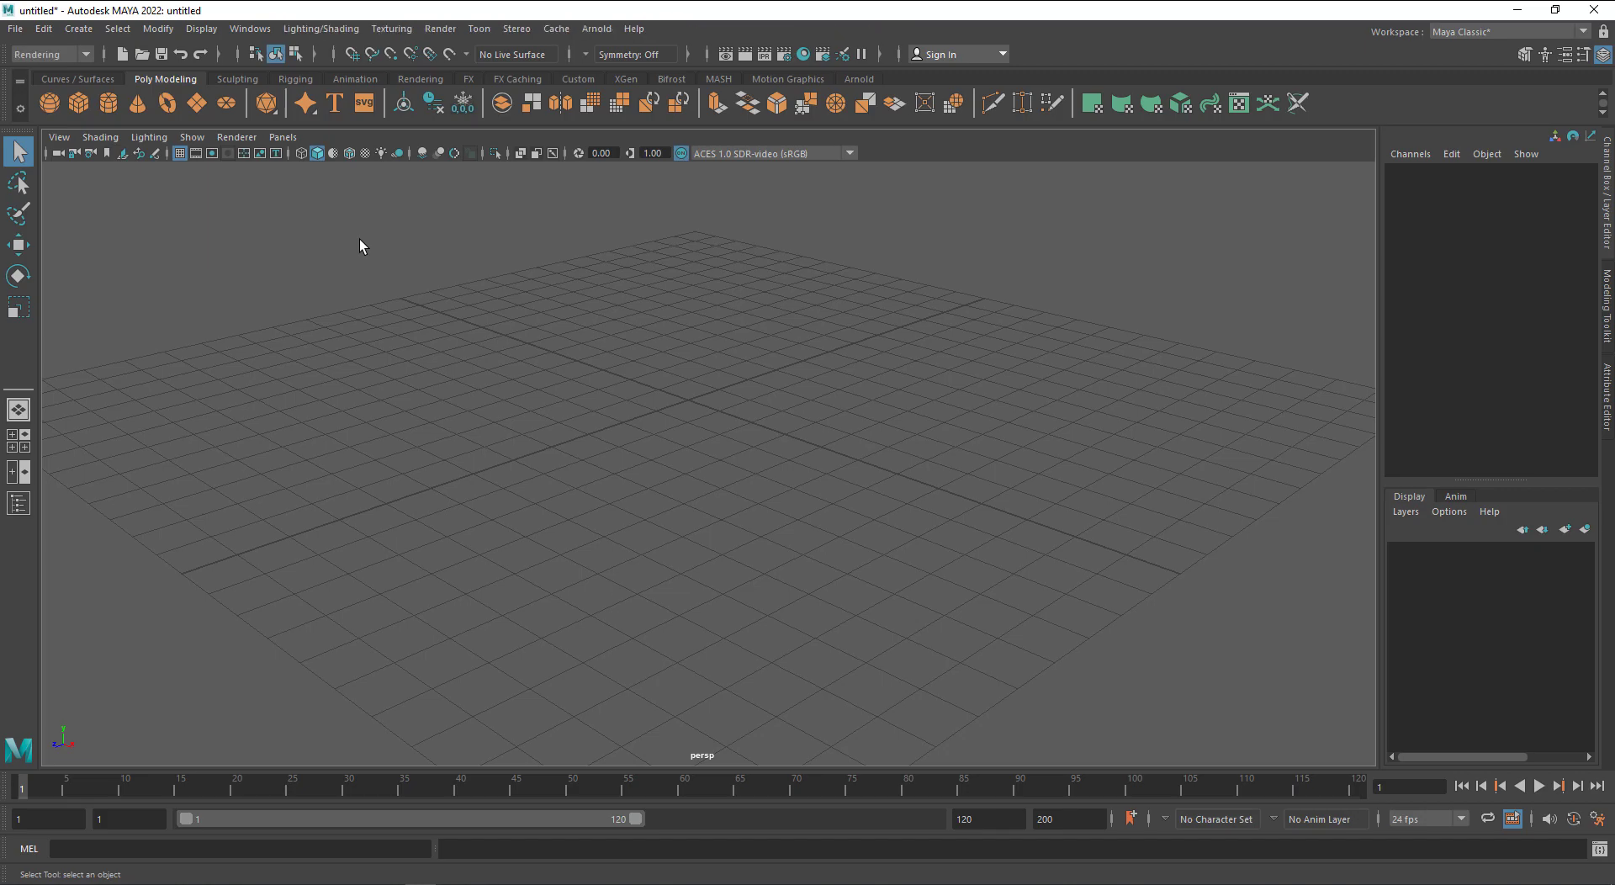
click(57, 54)
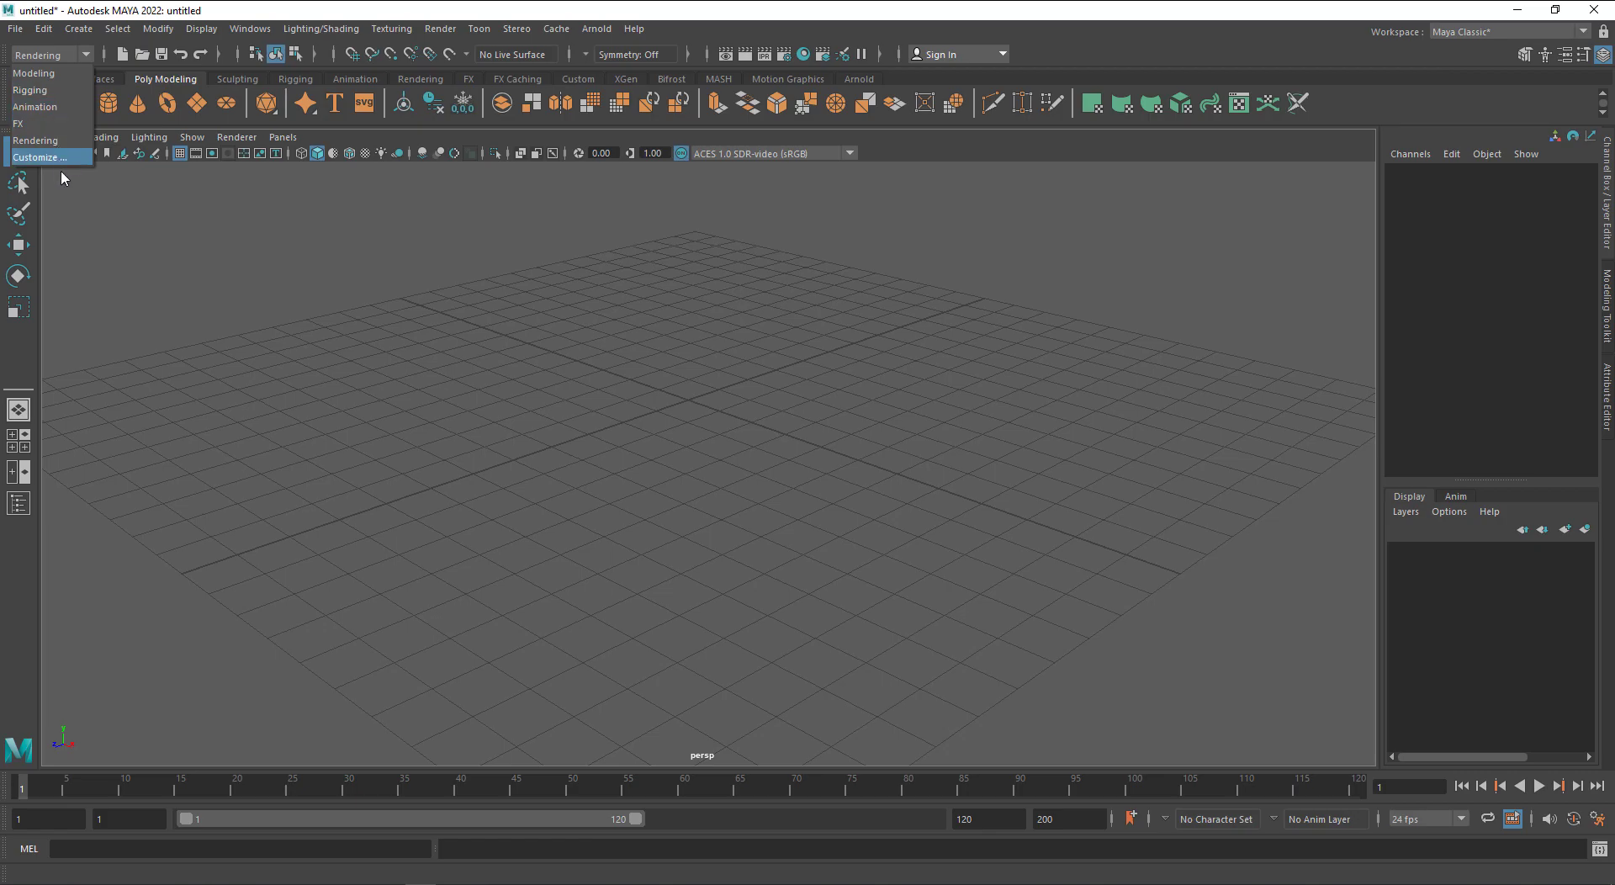
key(F2)
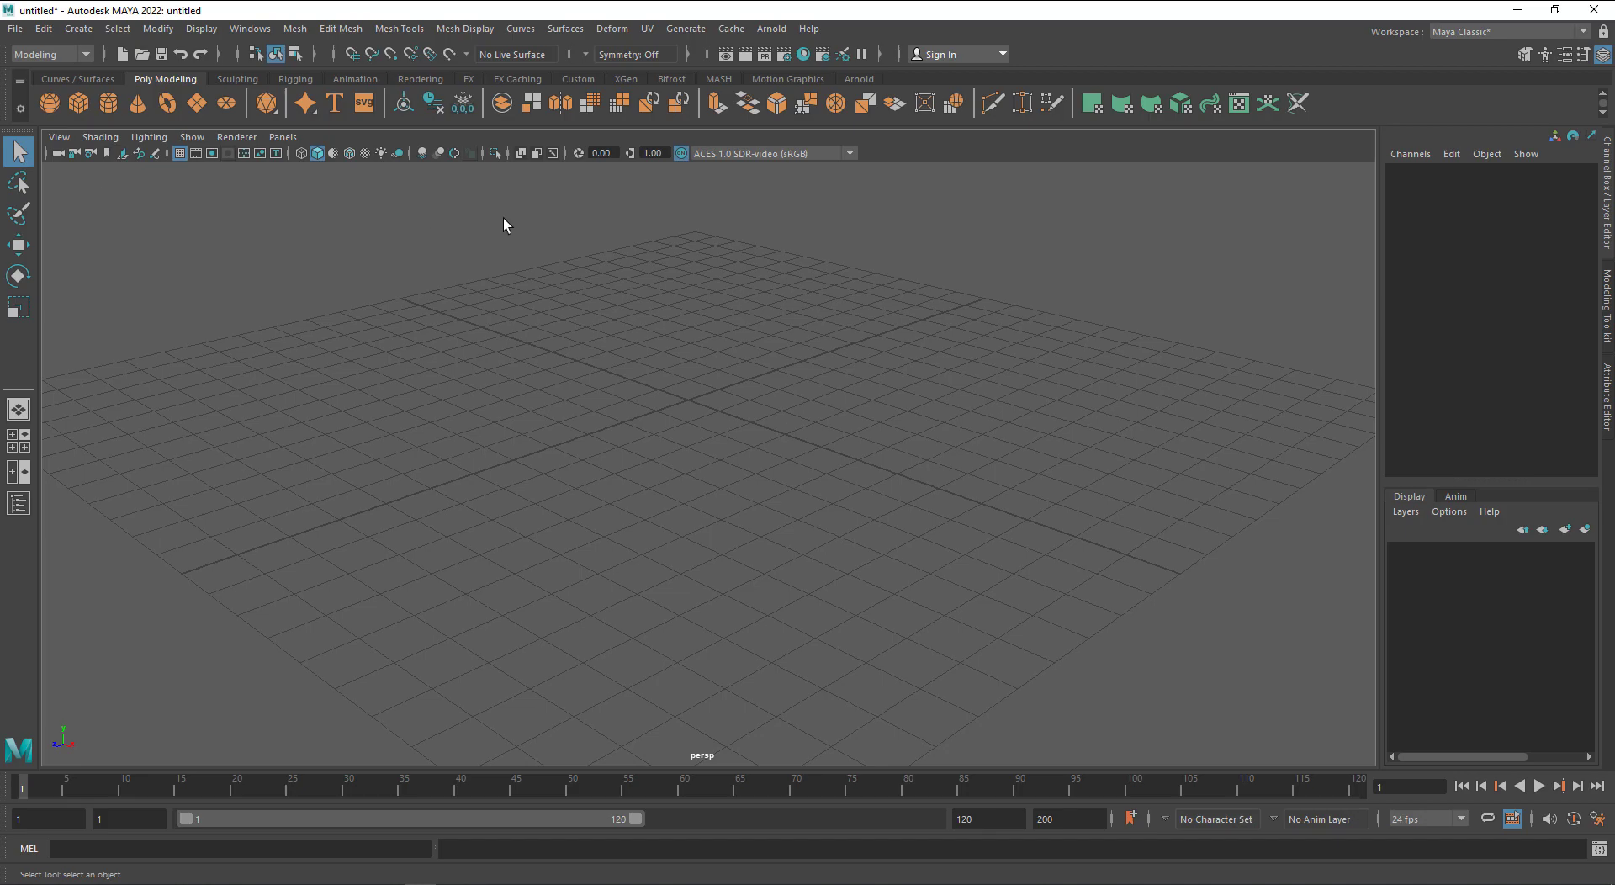
Examine the list of available workspaces and close it with Maya Classic kept as the current one
click(1522, 34)
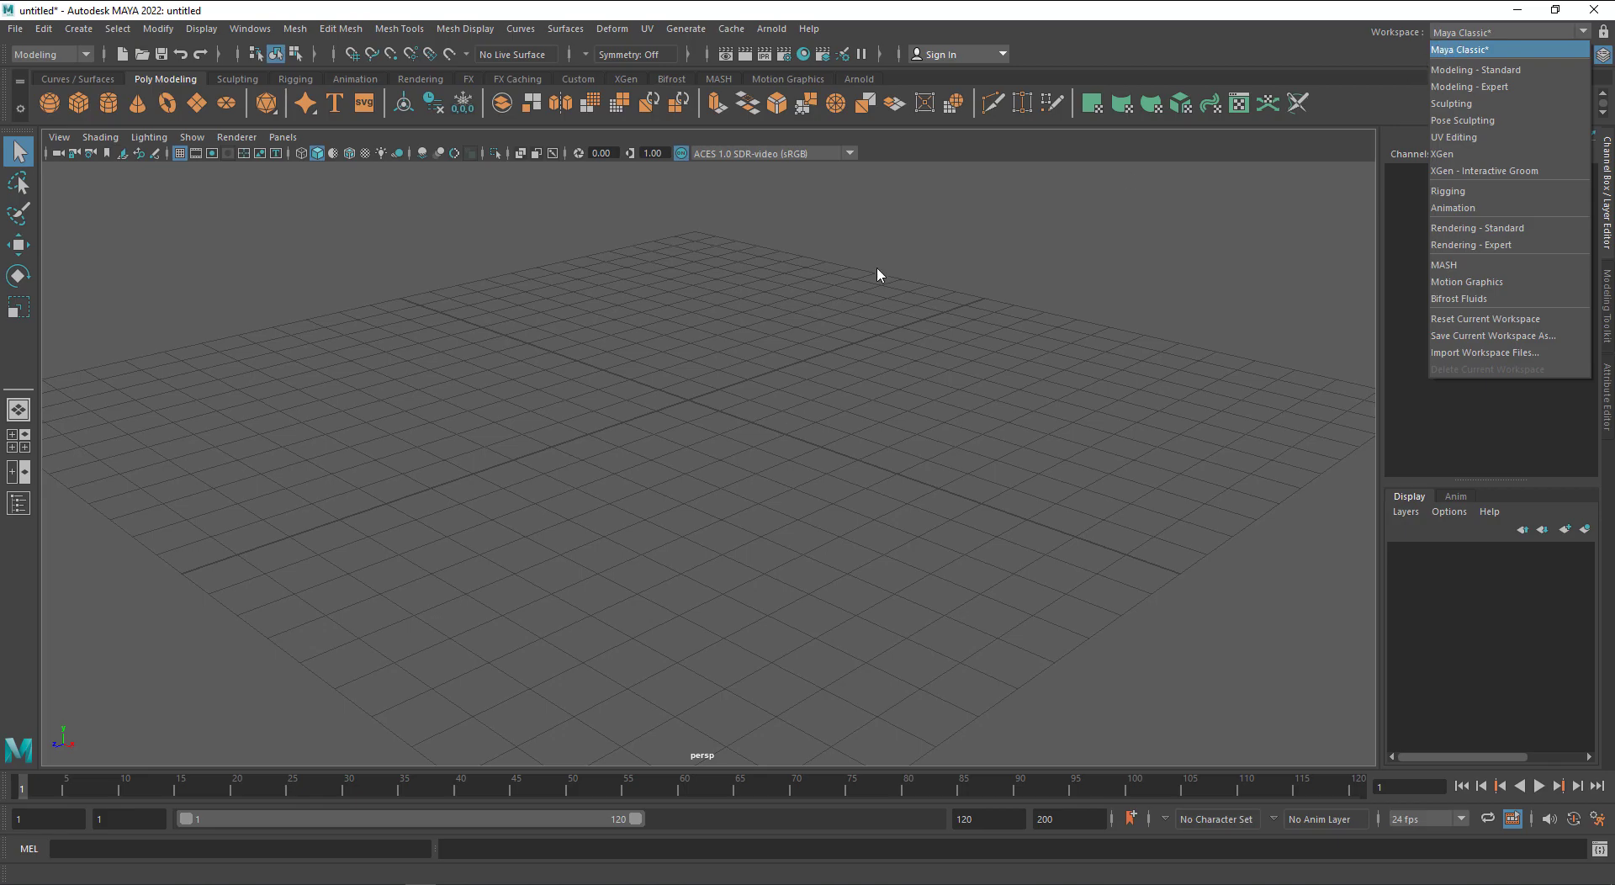
click(831, 273)
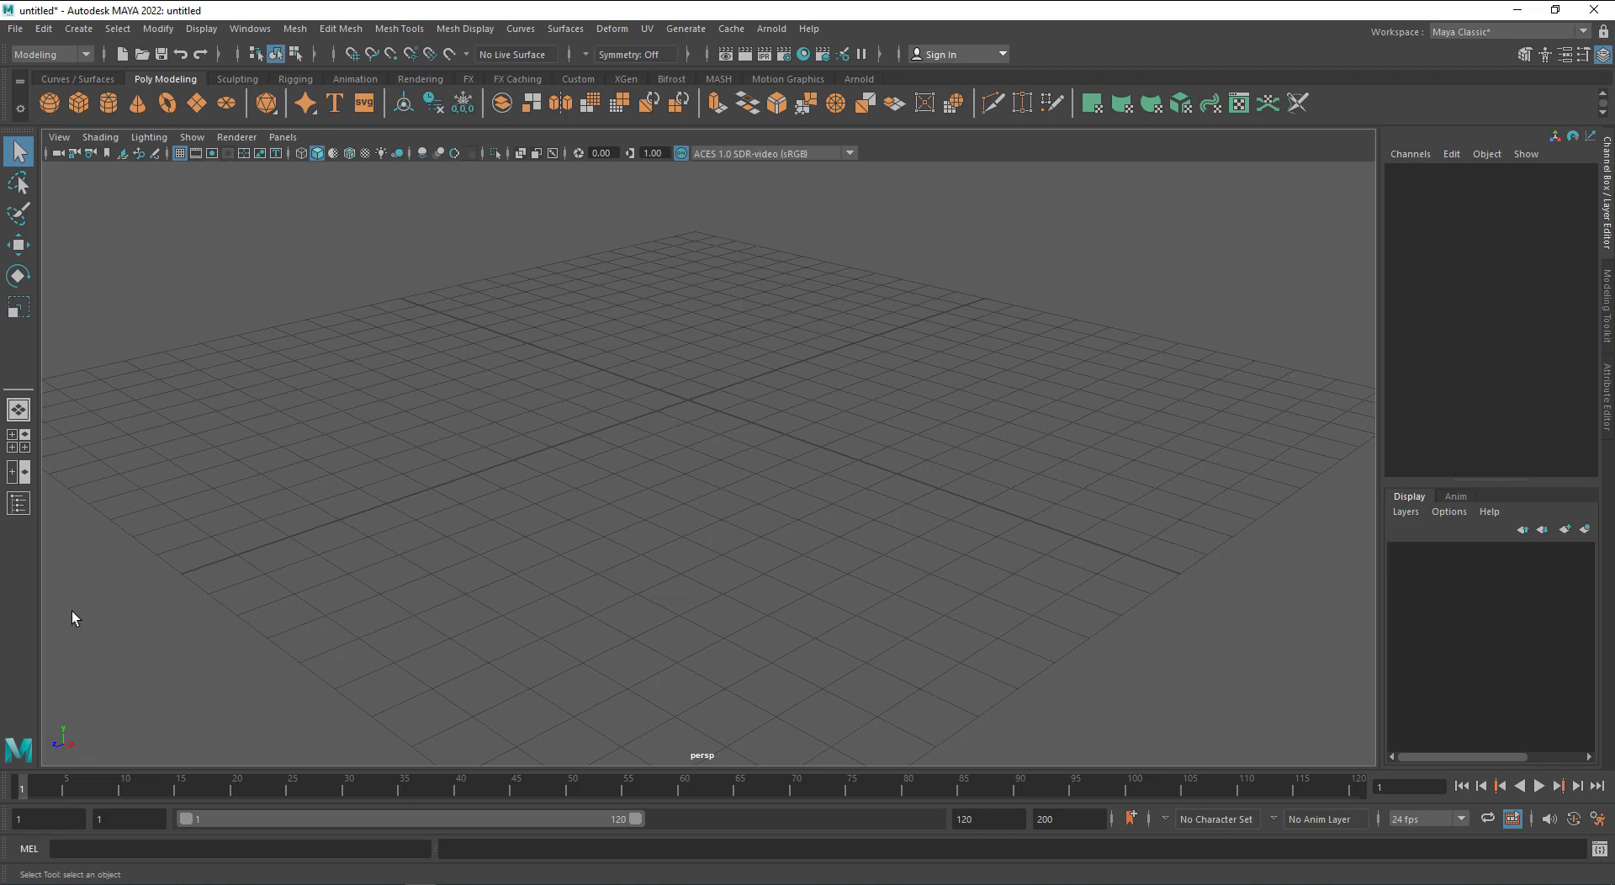
Show and hide the Outliner, display the Front/Persp and four-view layouts, and return to the single perspective view
click(18, 504)
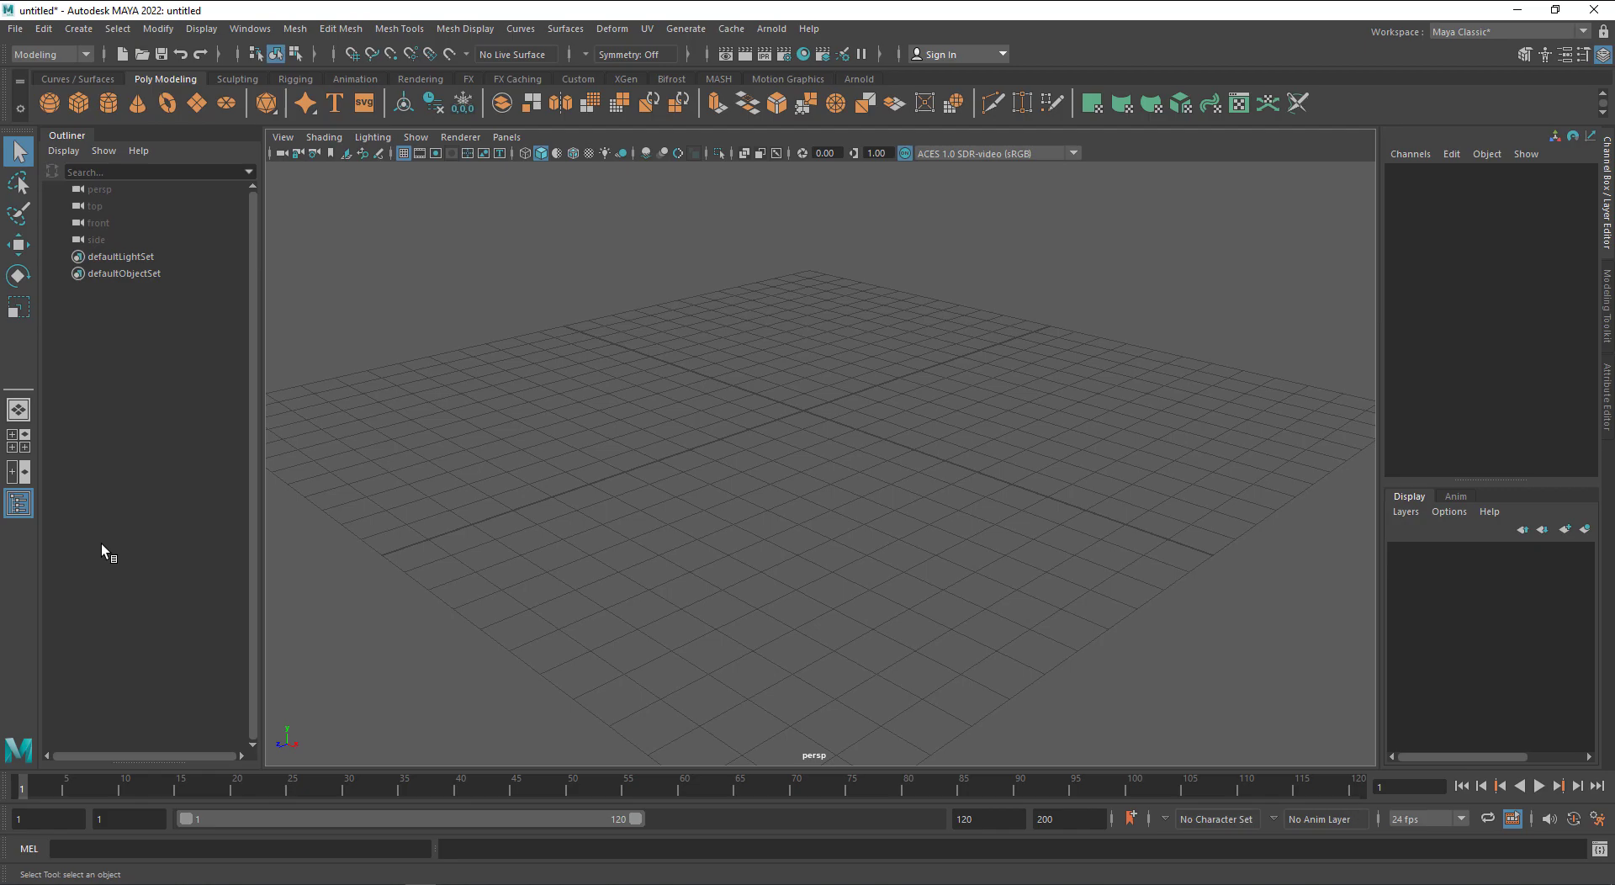
click(18, 503)
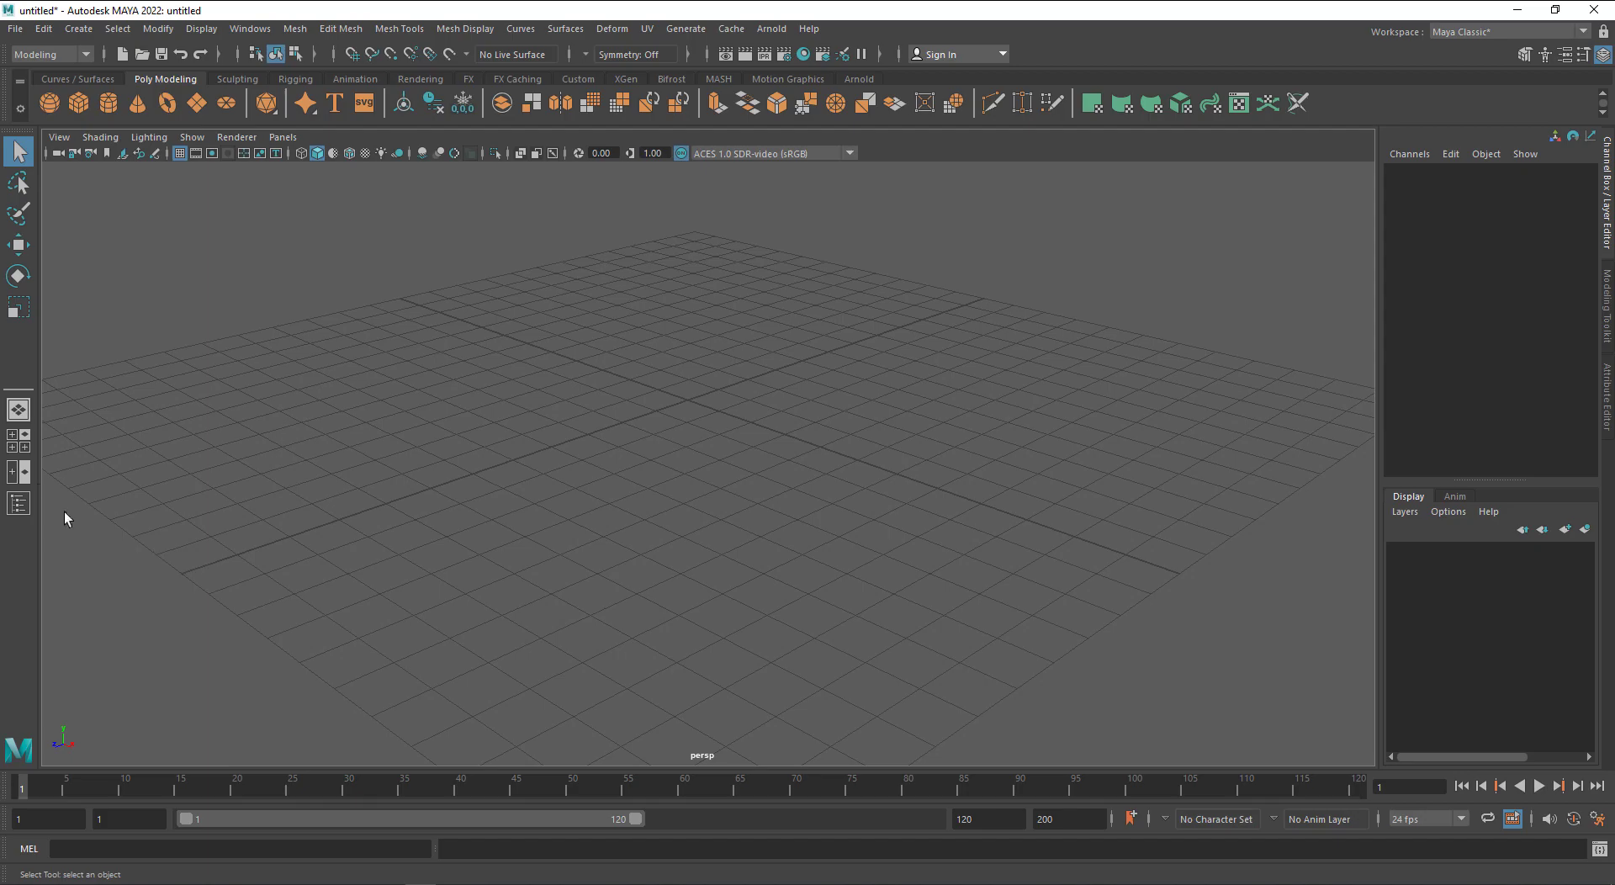
click(17, 476)
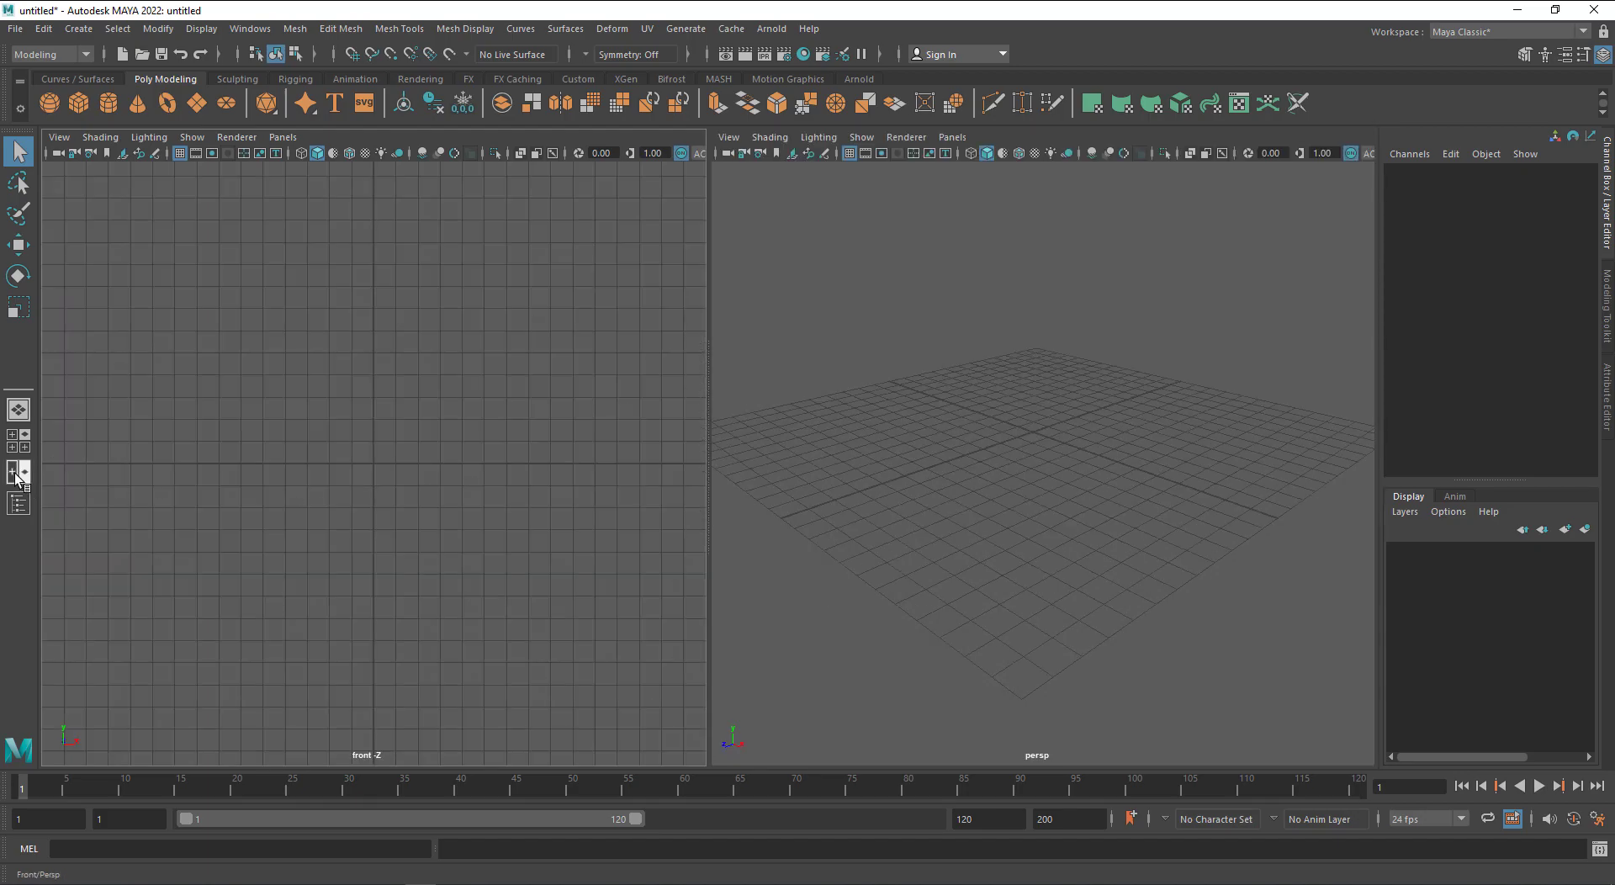
click(23, 443)
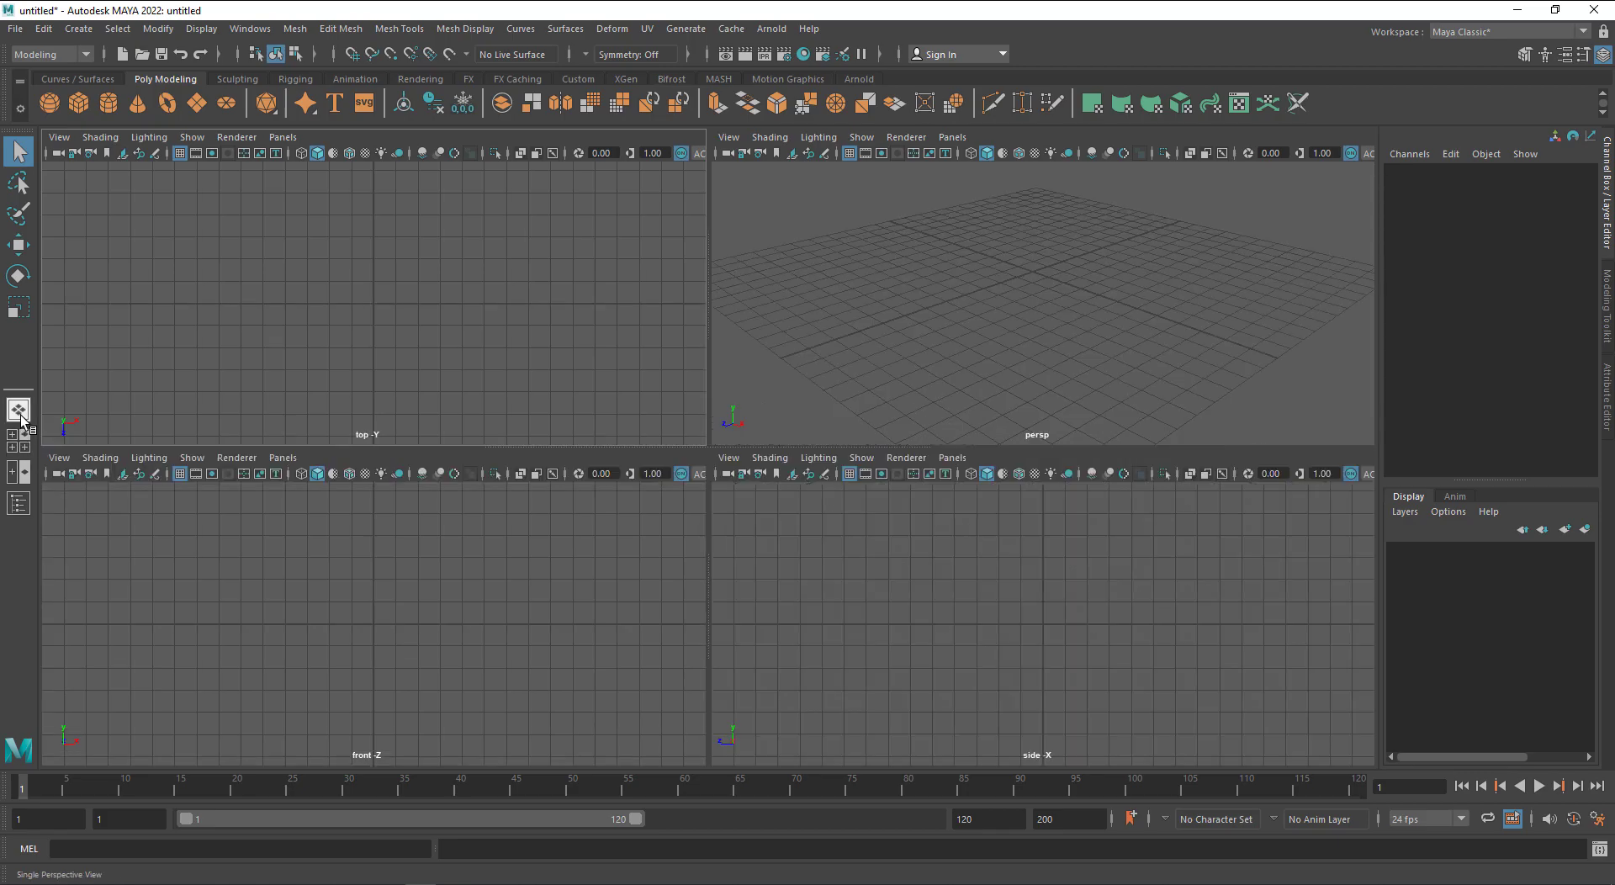
click(20, 416)
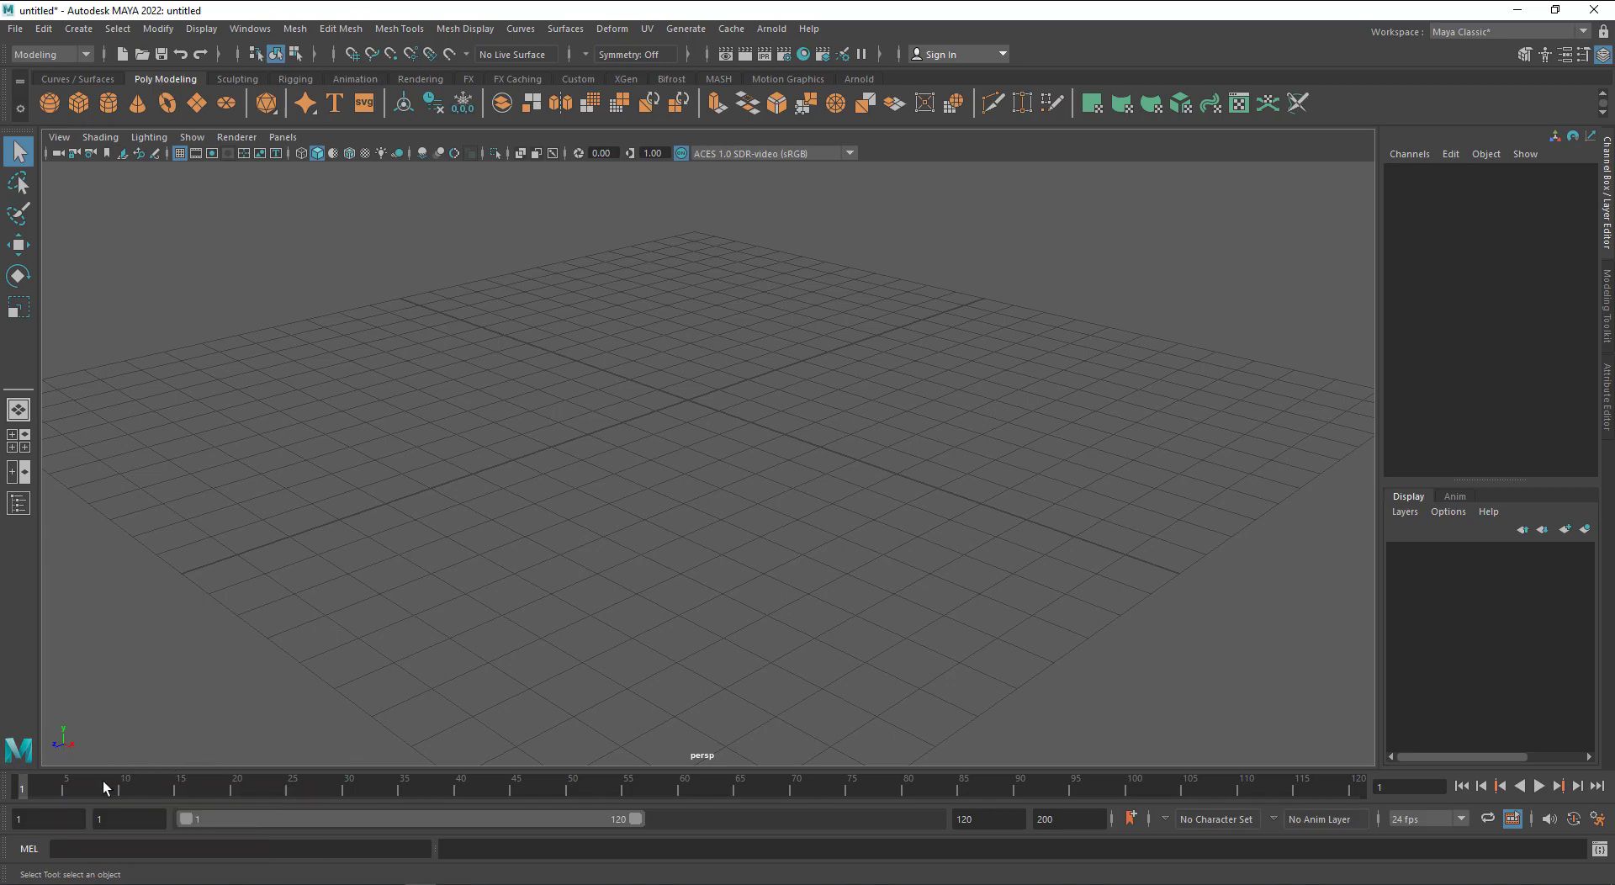
Scrub the current time back and forth along the timeline and return it to frame 1
drag(22, 796, 59, 796)
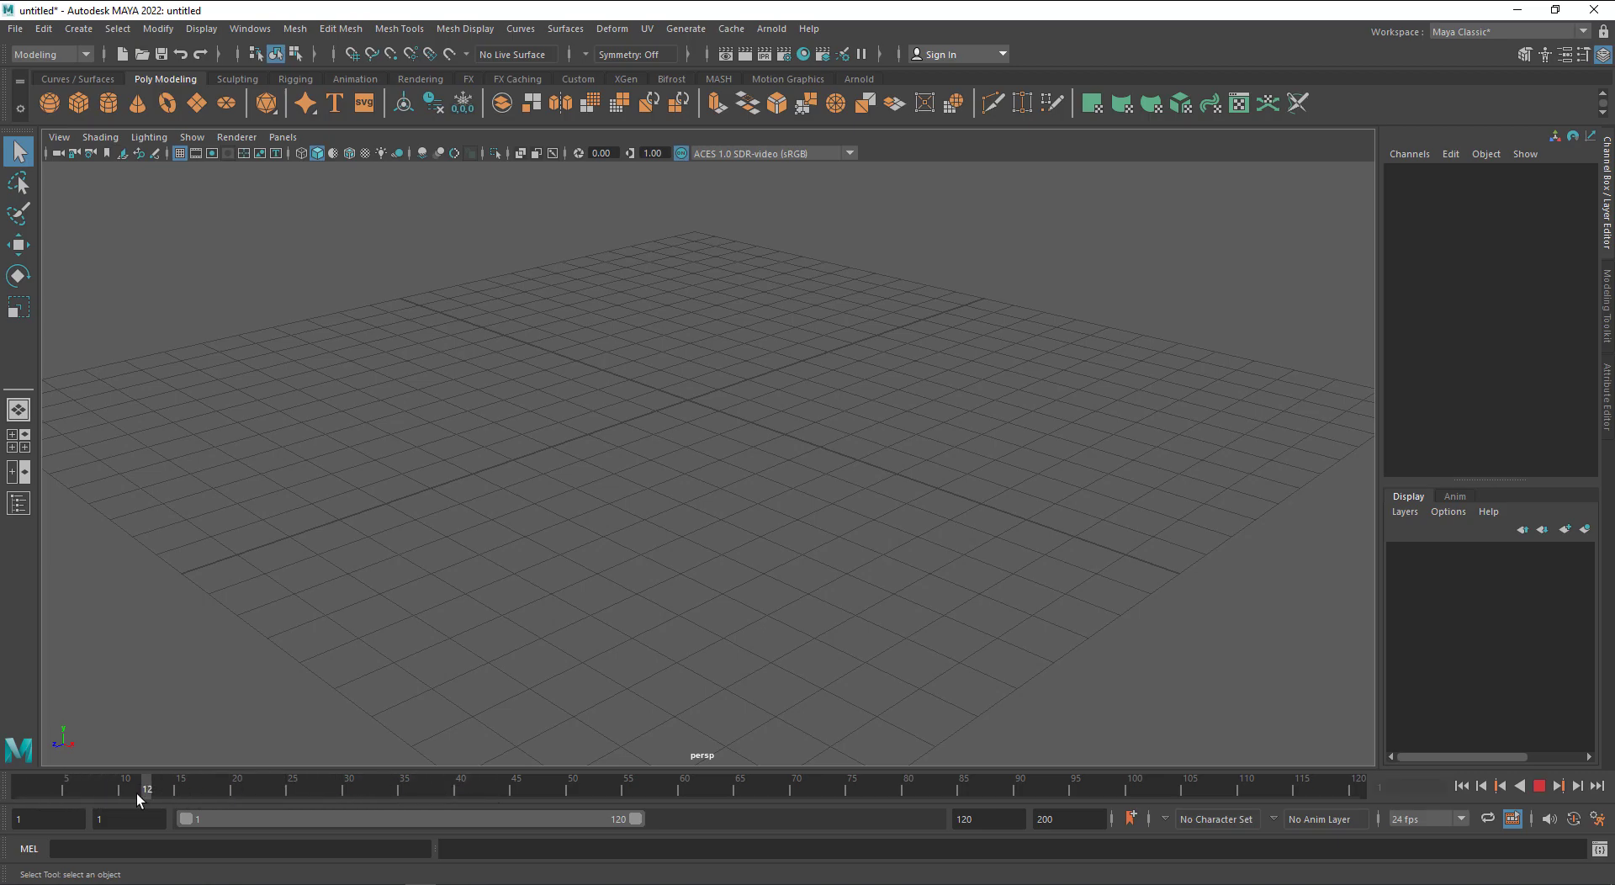
drag(49, 791, 1227, 791)
drag(926, 792, 350, 792)
drag(30, 792, 30, 792)
click(21, 790)
Examine the start and end time settings of the animation and of the playback range
click(21, 818)
click(112, 818)
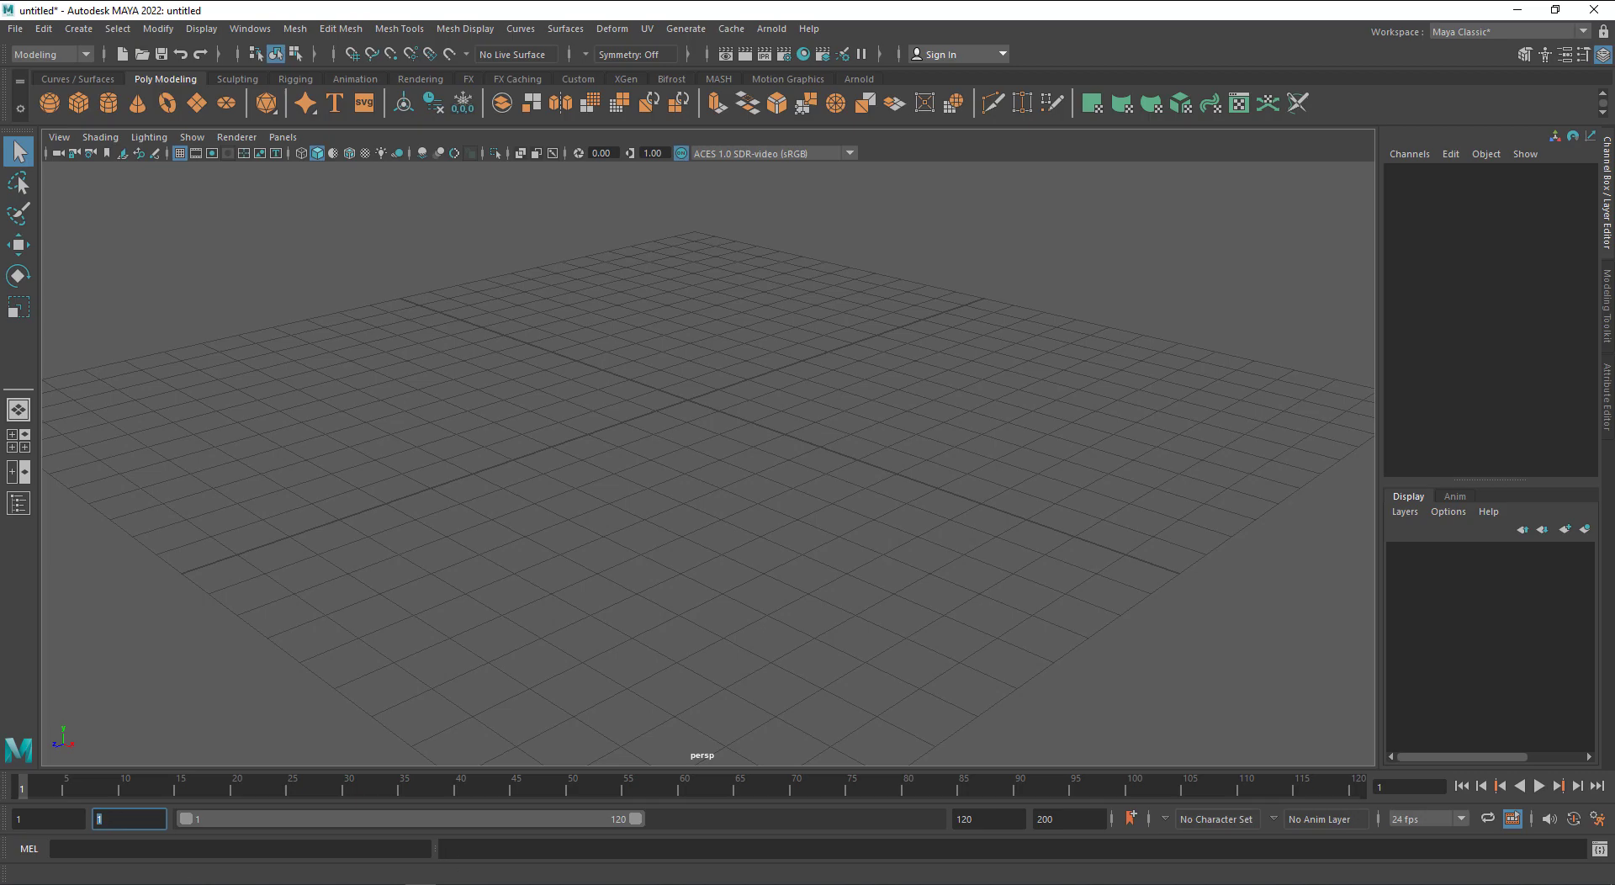
click(1013, 818)
key(Tab)
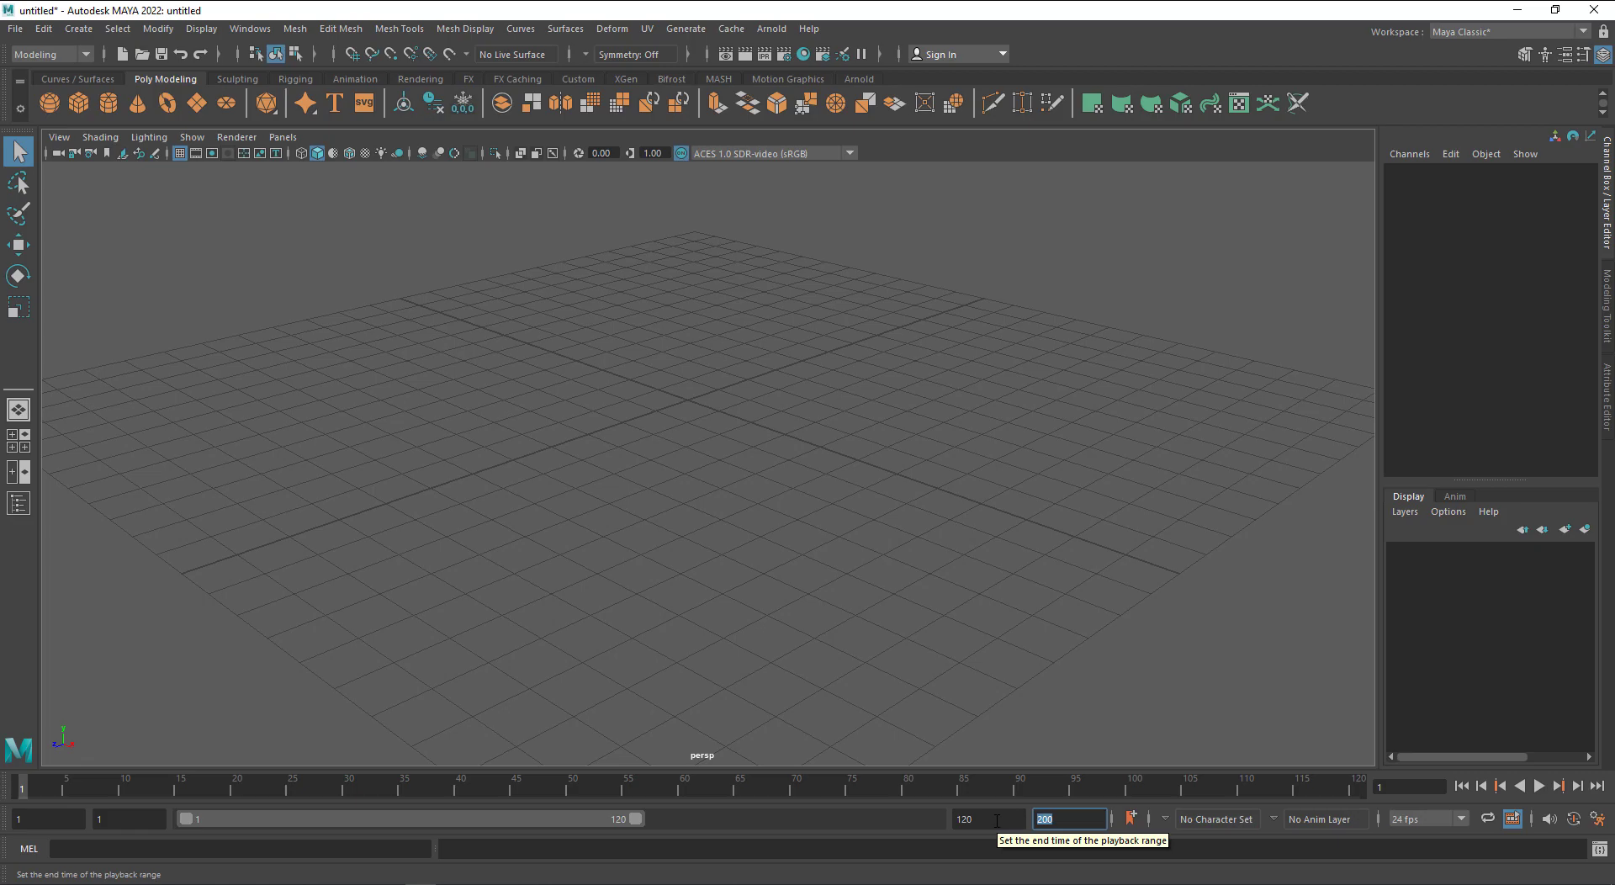
Set the animation start time to -20 and extend the start of the playback range to -20
click(18, 818)
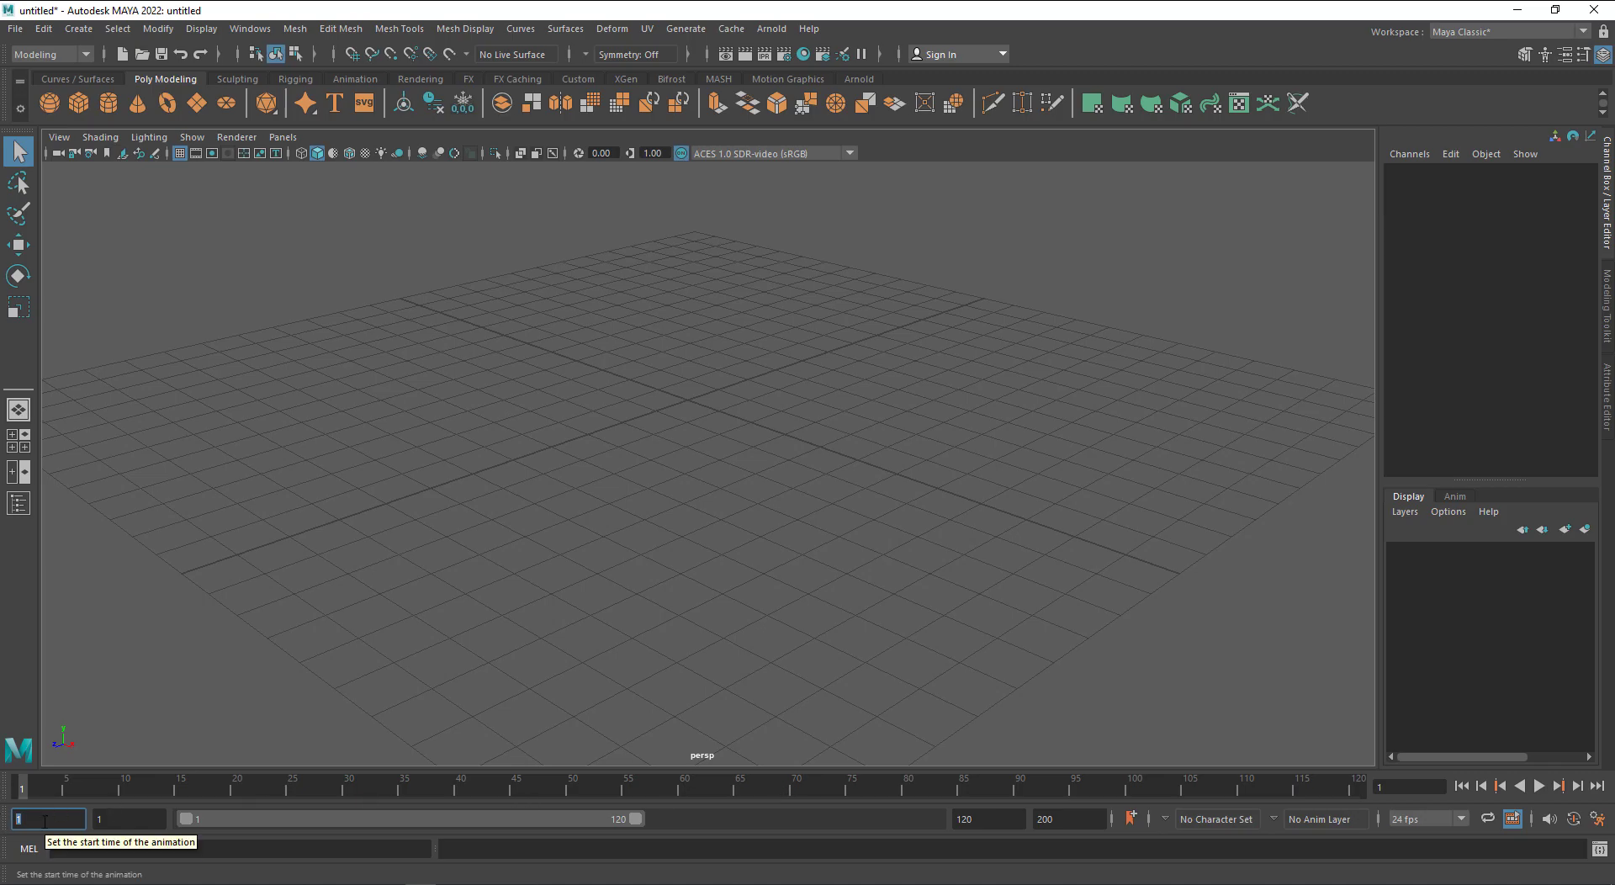
text(-20)
key(Return)
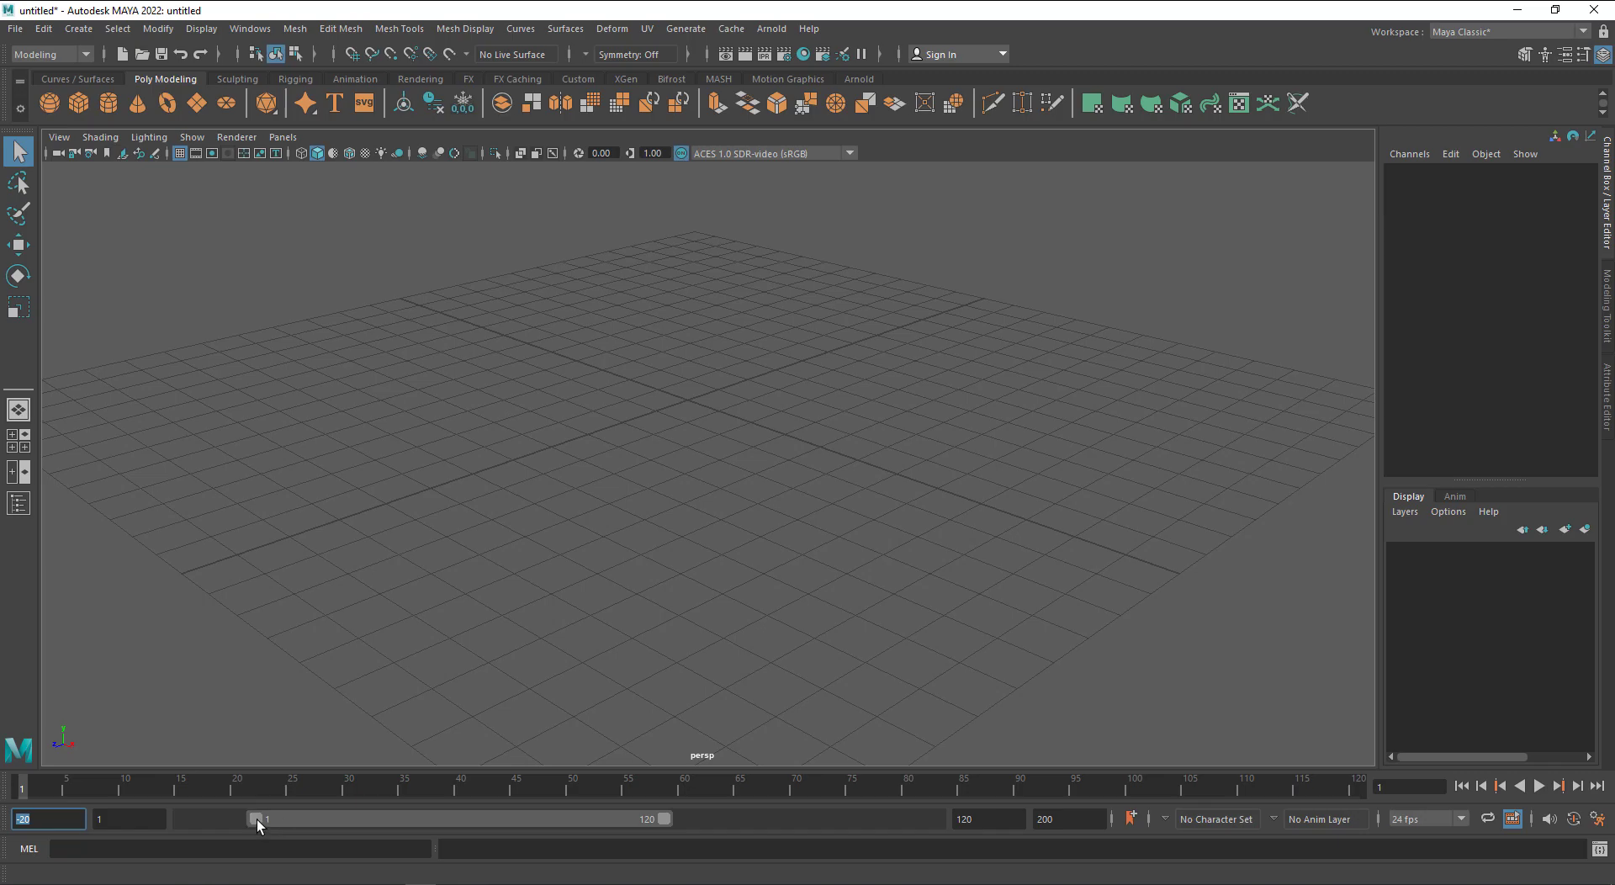
drag(255, 819, 168, 819)
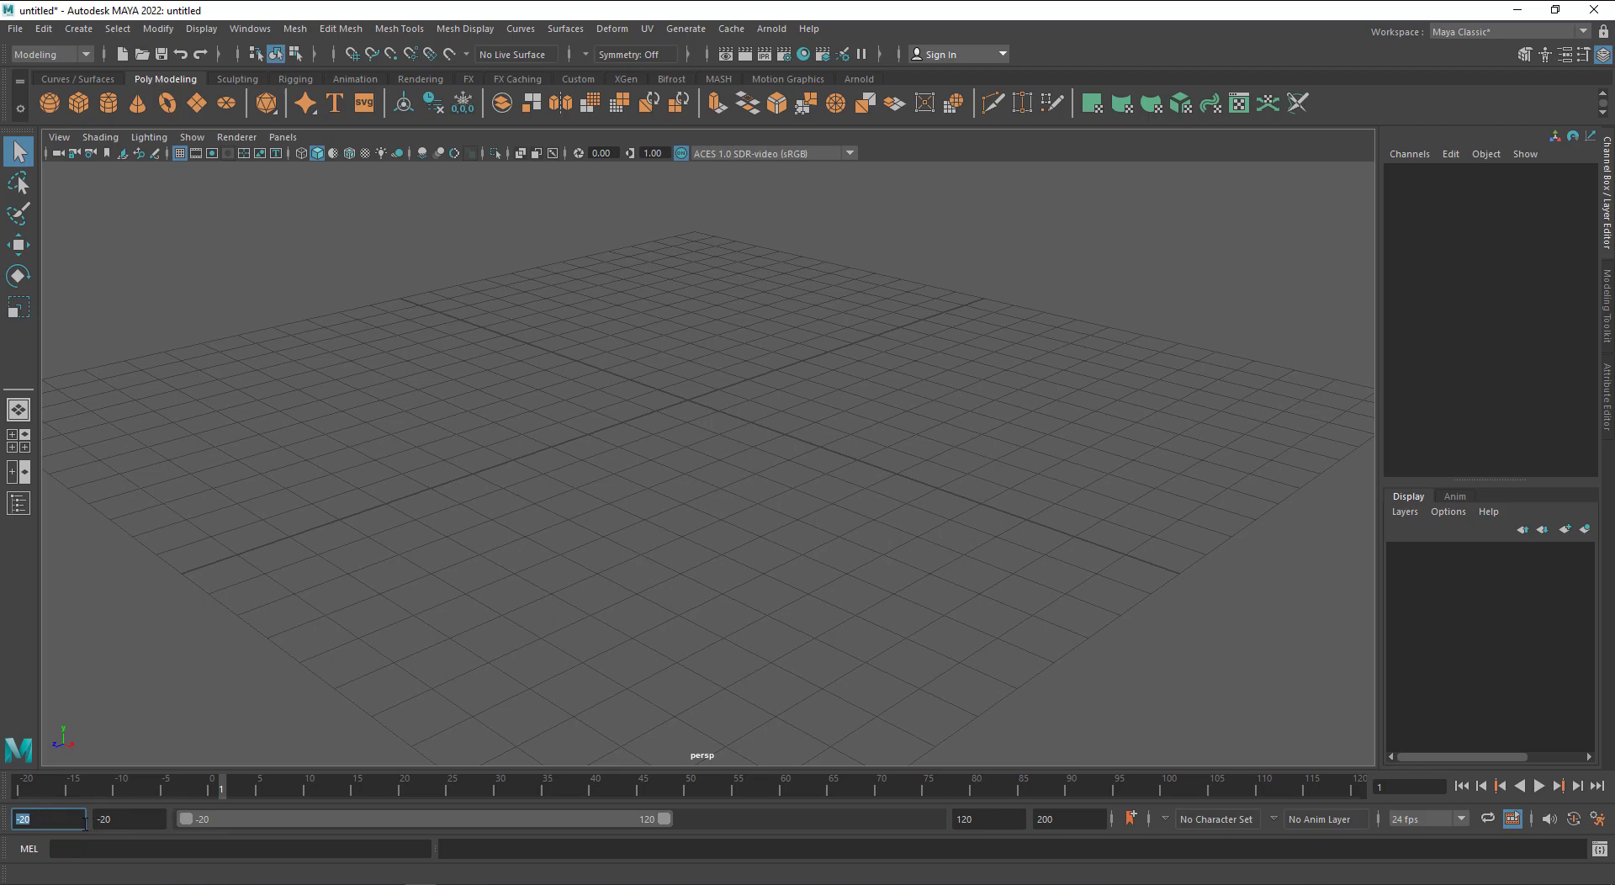
Set the animation start time back to 1
text(1)
key(Tab)
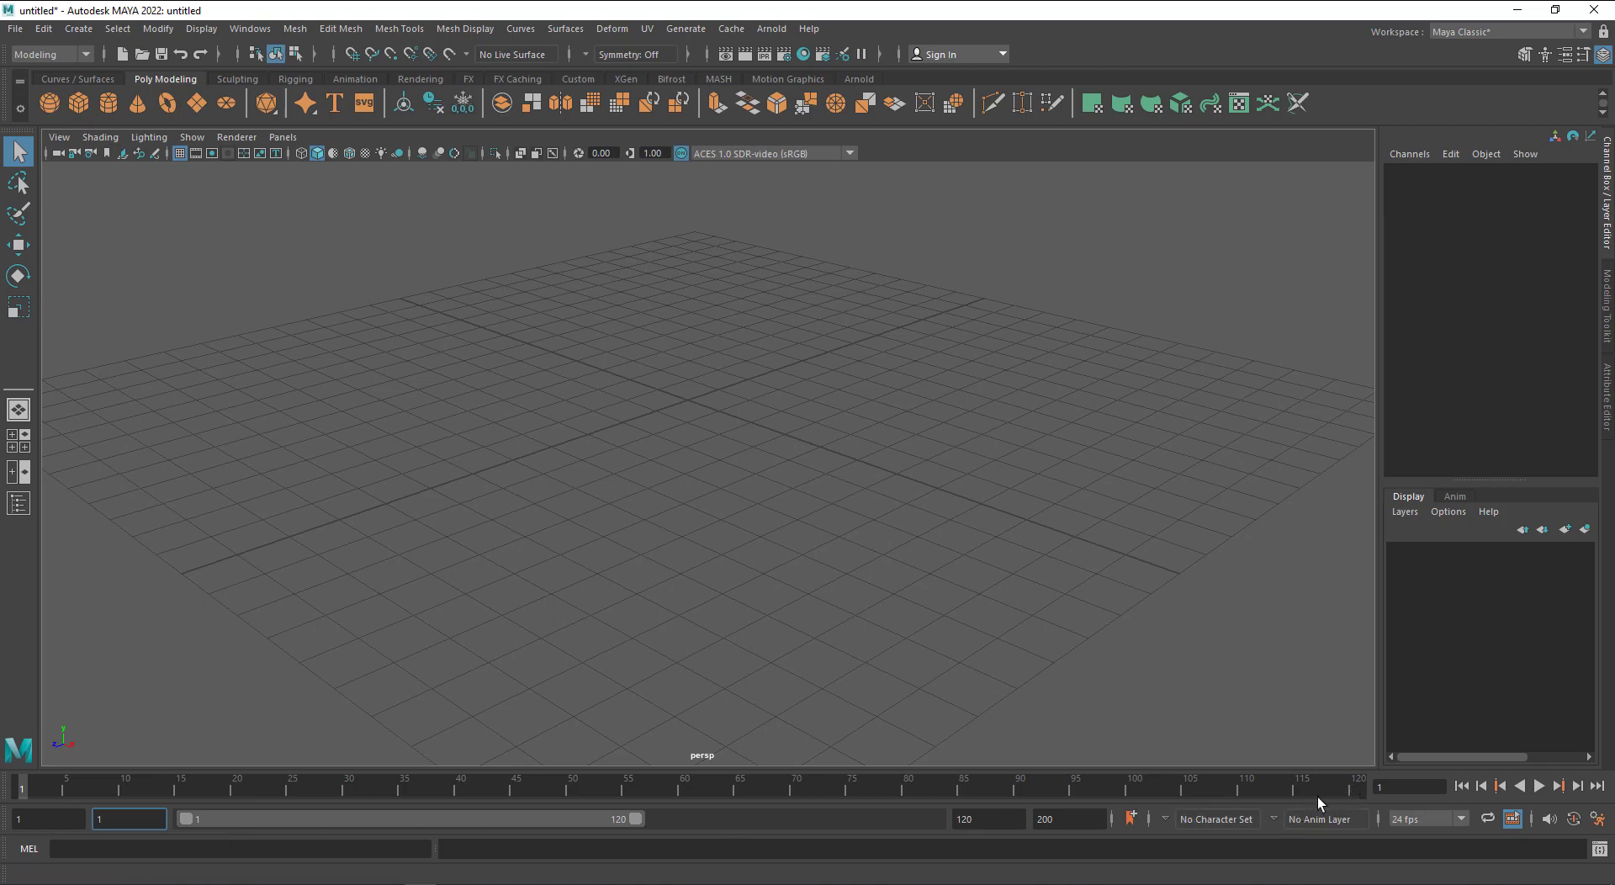
Extend the end of the playback range to frame 200, matching the animation end time
click(958, 820)
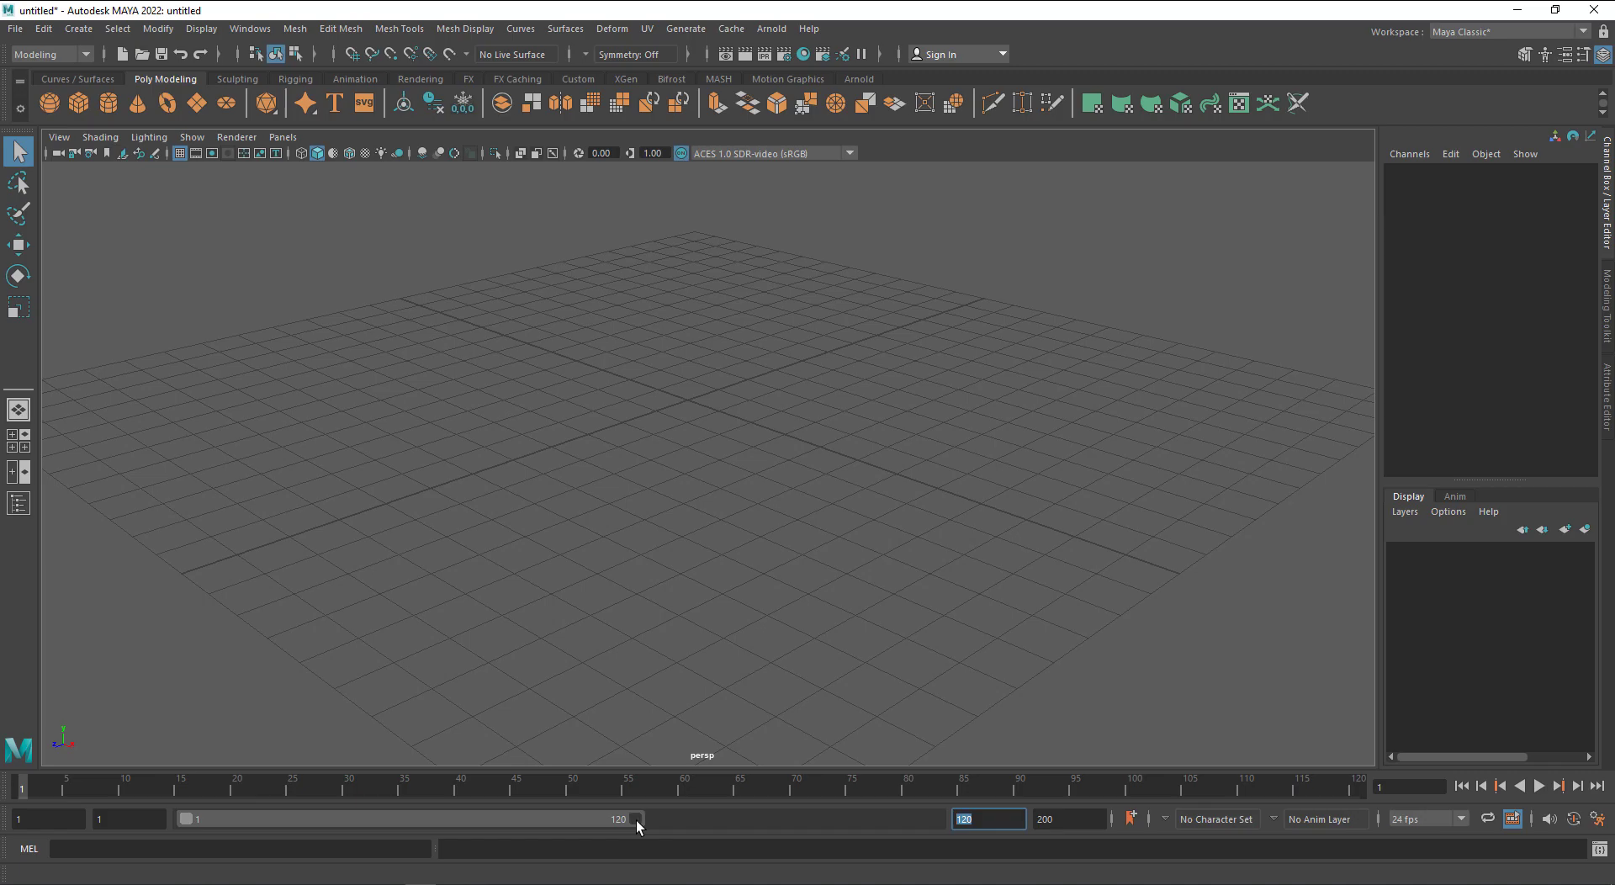
drag(637, 820, 955, 825)
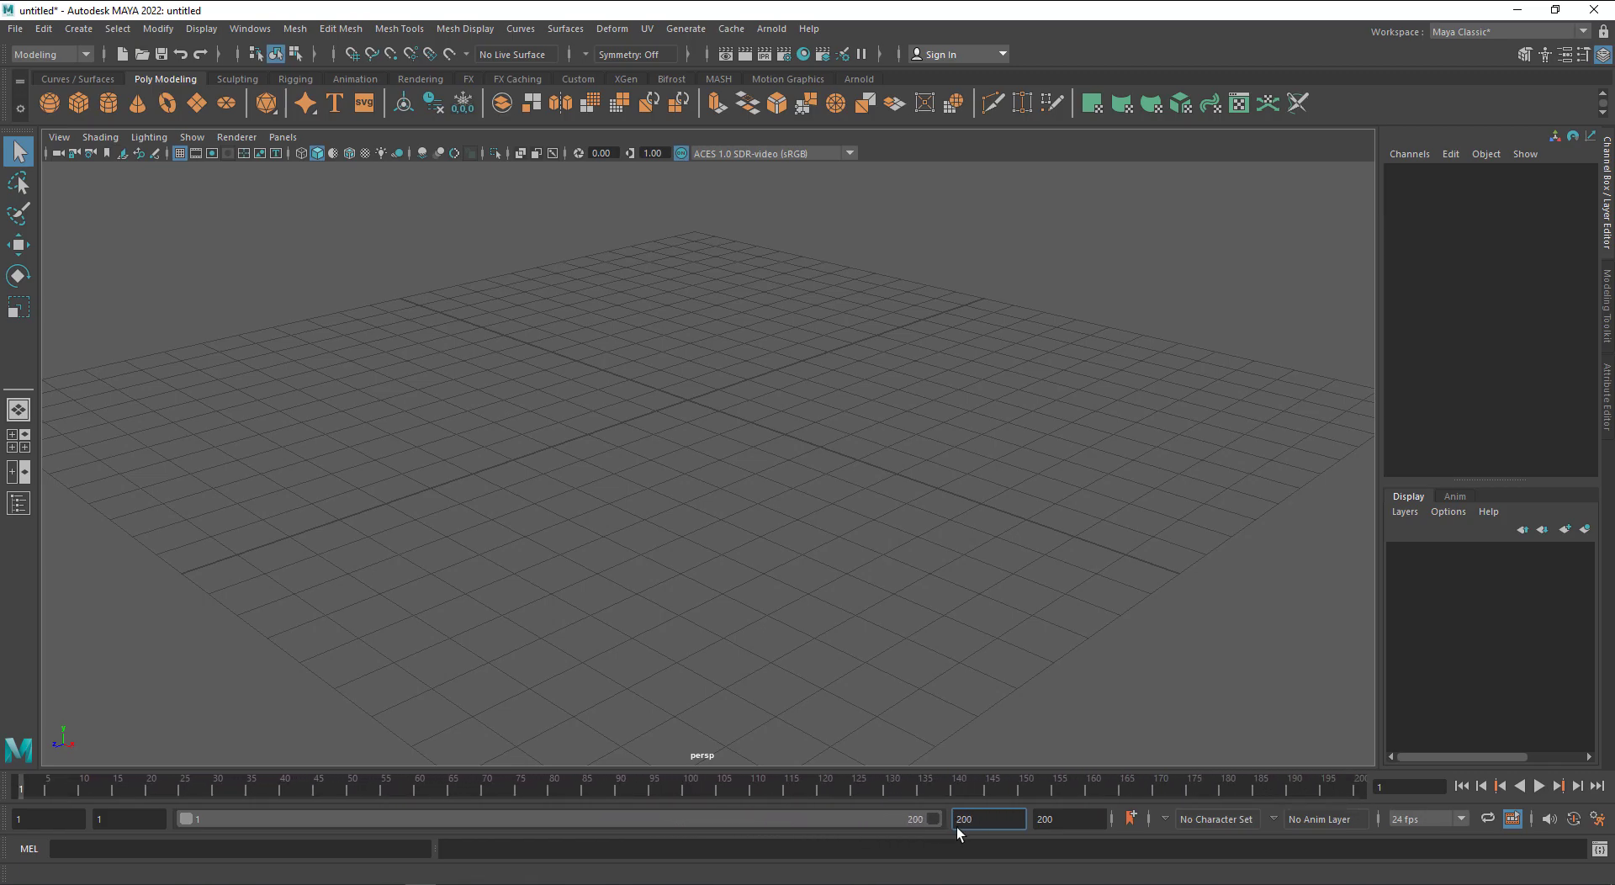
click(1036, 824)
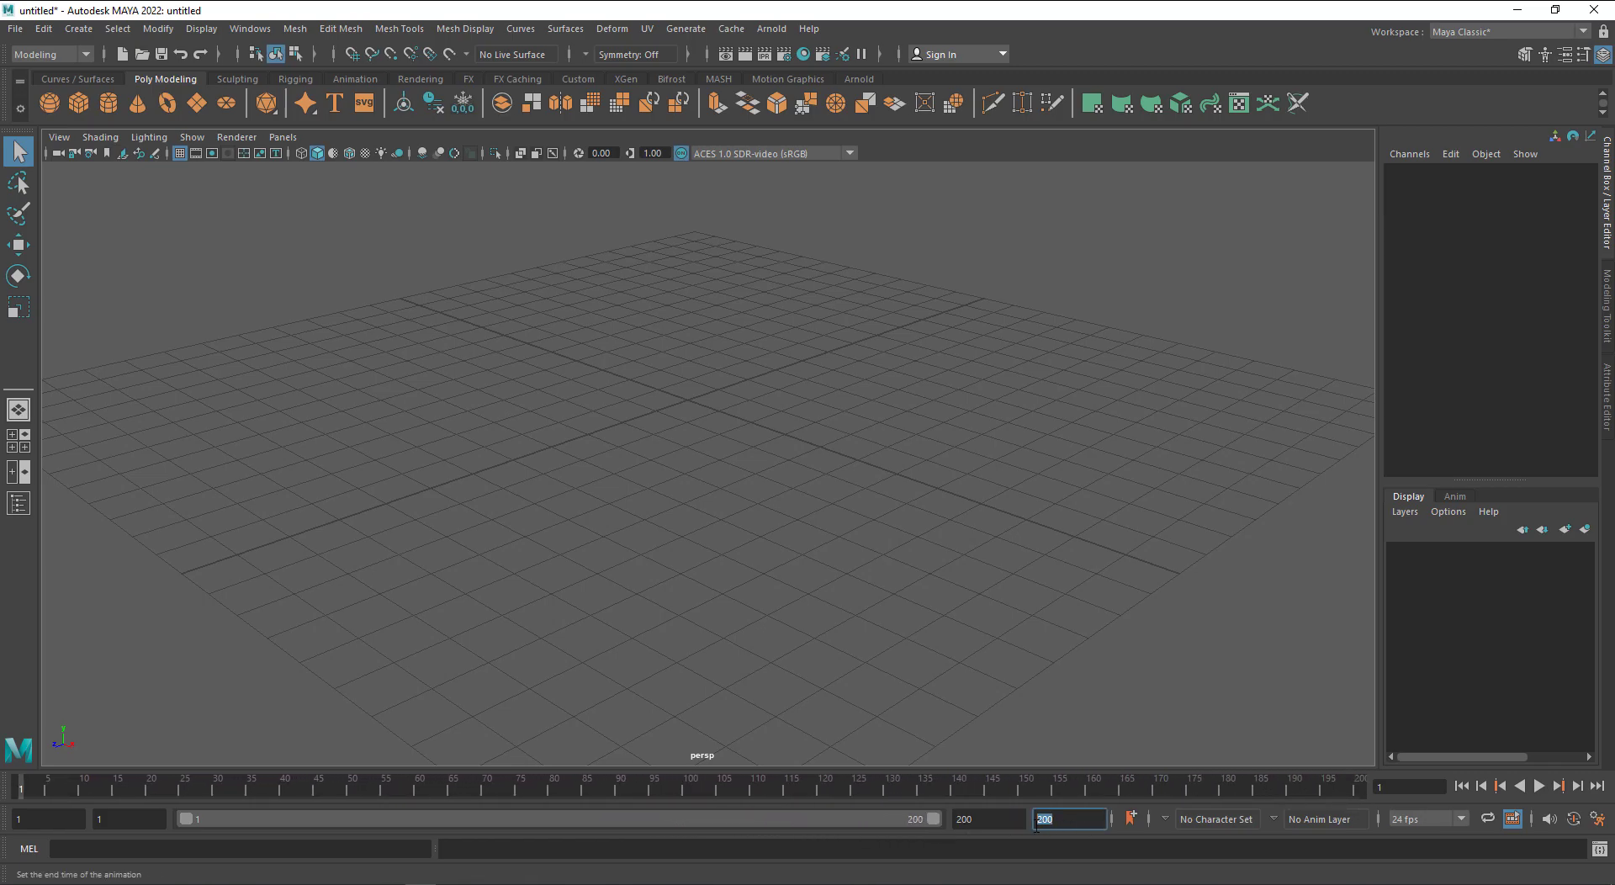
Set the end time of the playback range to 24
click(952, 822)
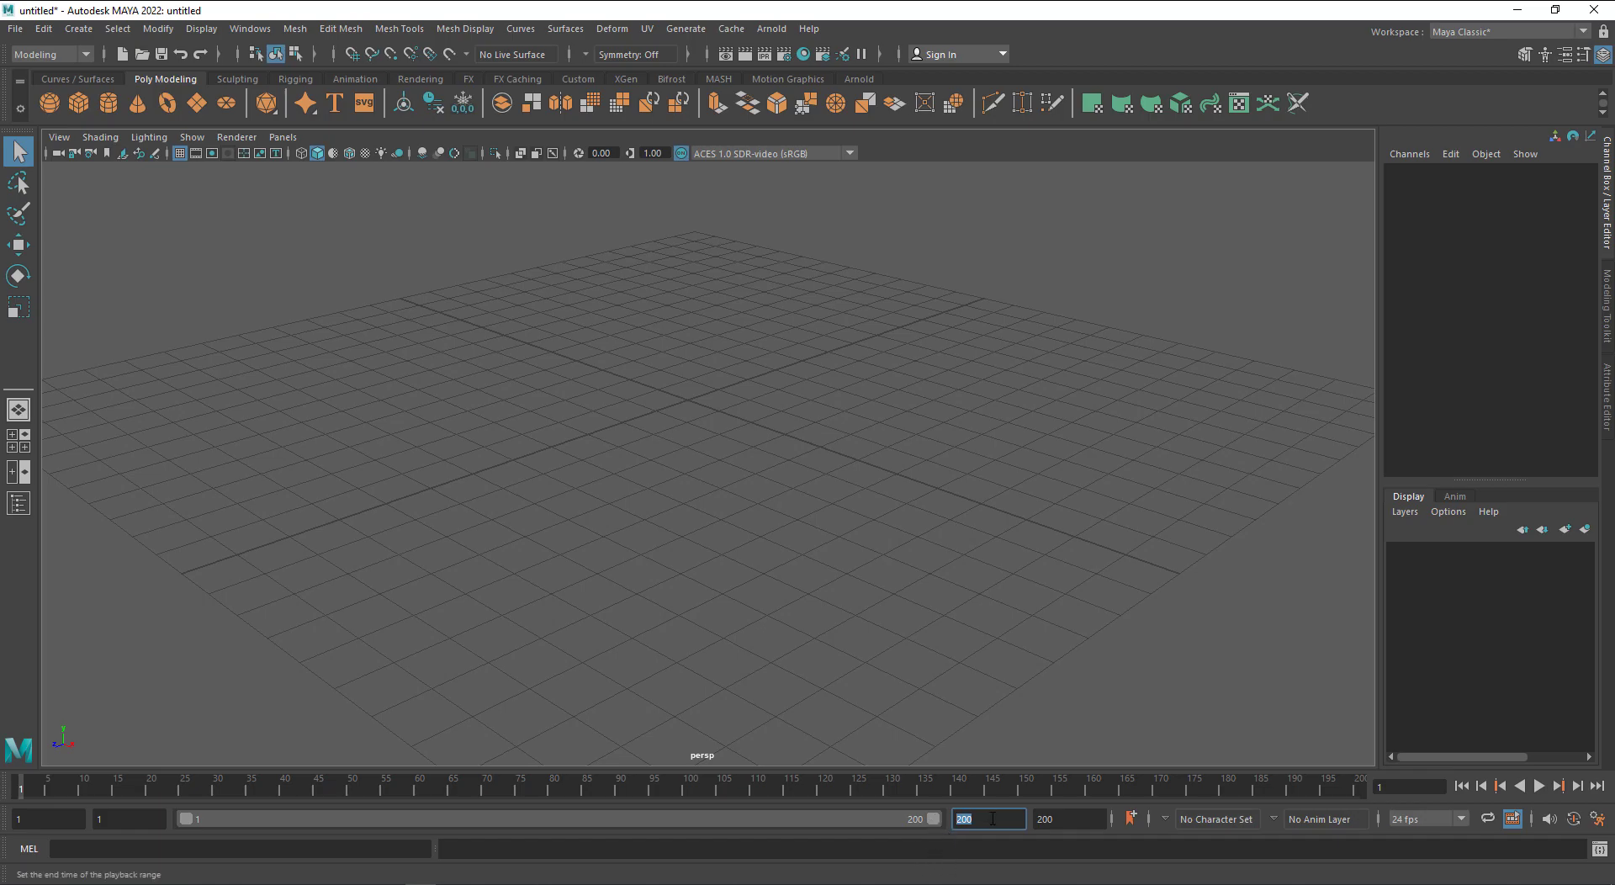
text(24)
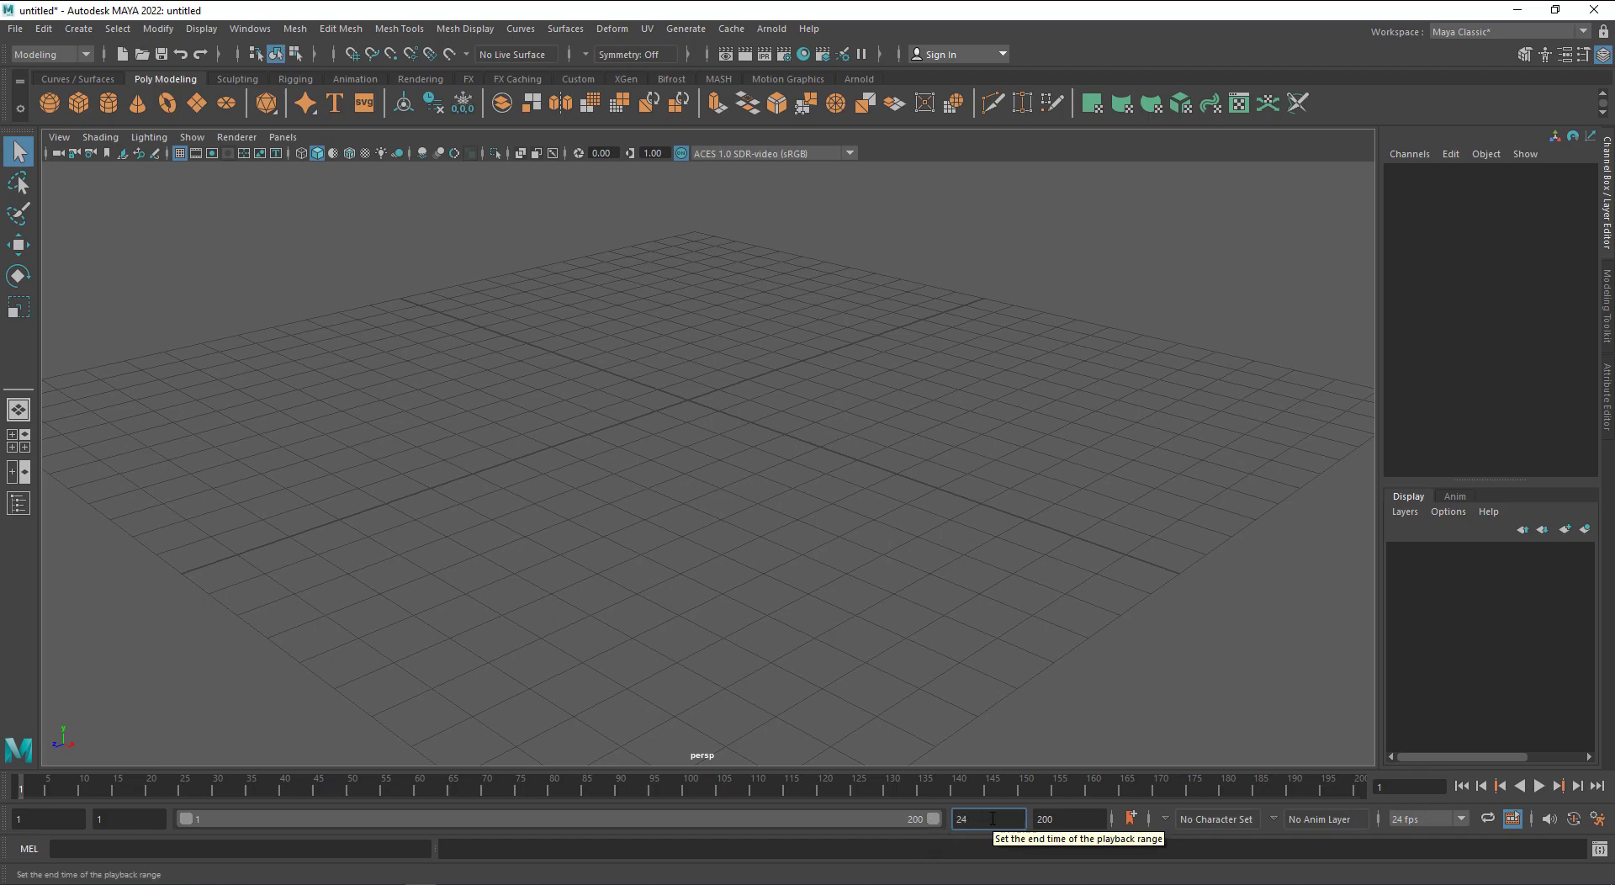
key(Return)
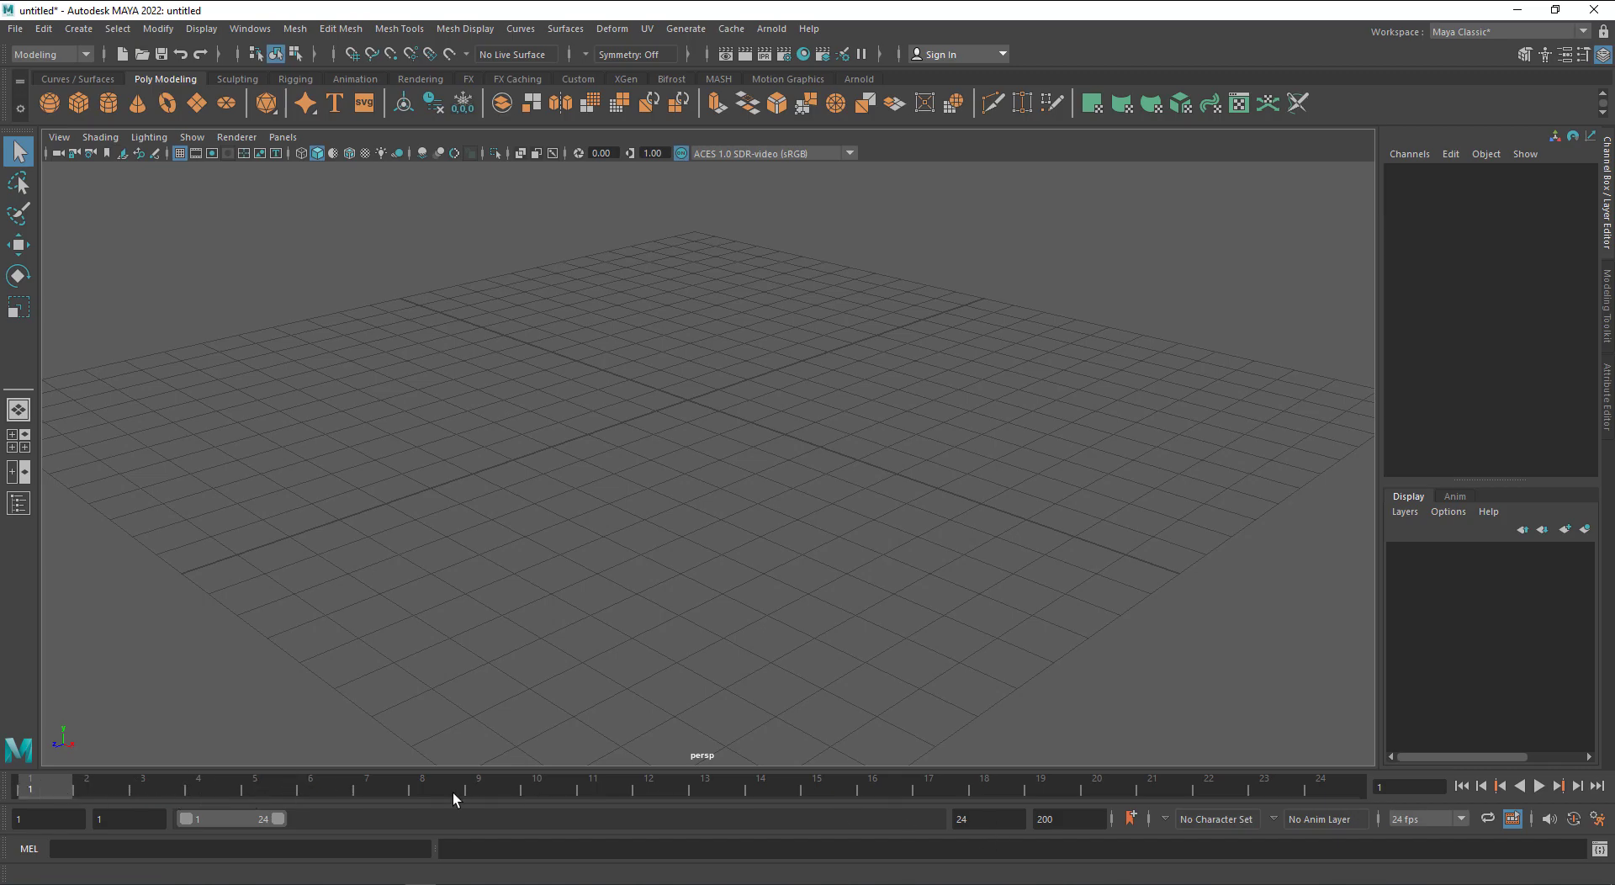
Shift the whole playback range along the range slider so it spans frames 12 to 35
mouse_move(222, 820)
mouse_down()
mouse_move(967, 829)
mouse_move(234, 839)
mouse_up()
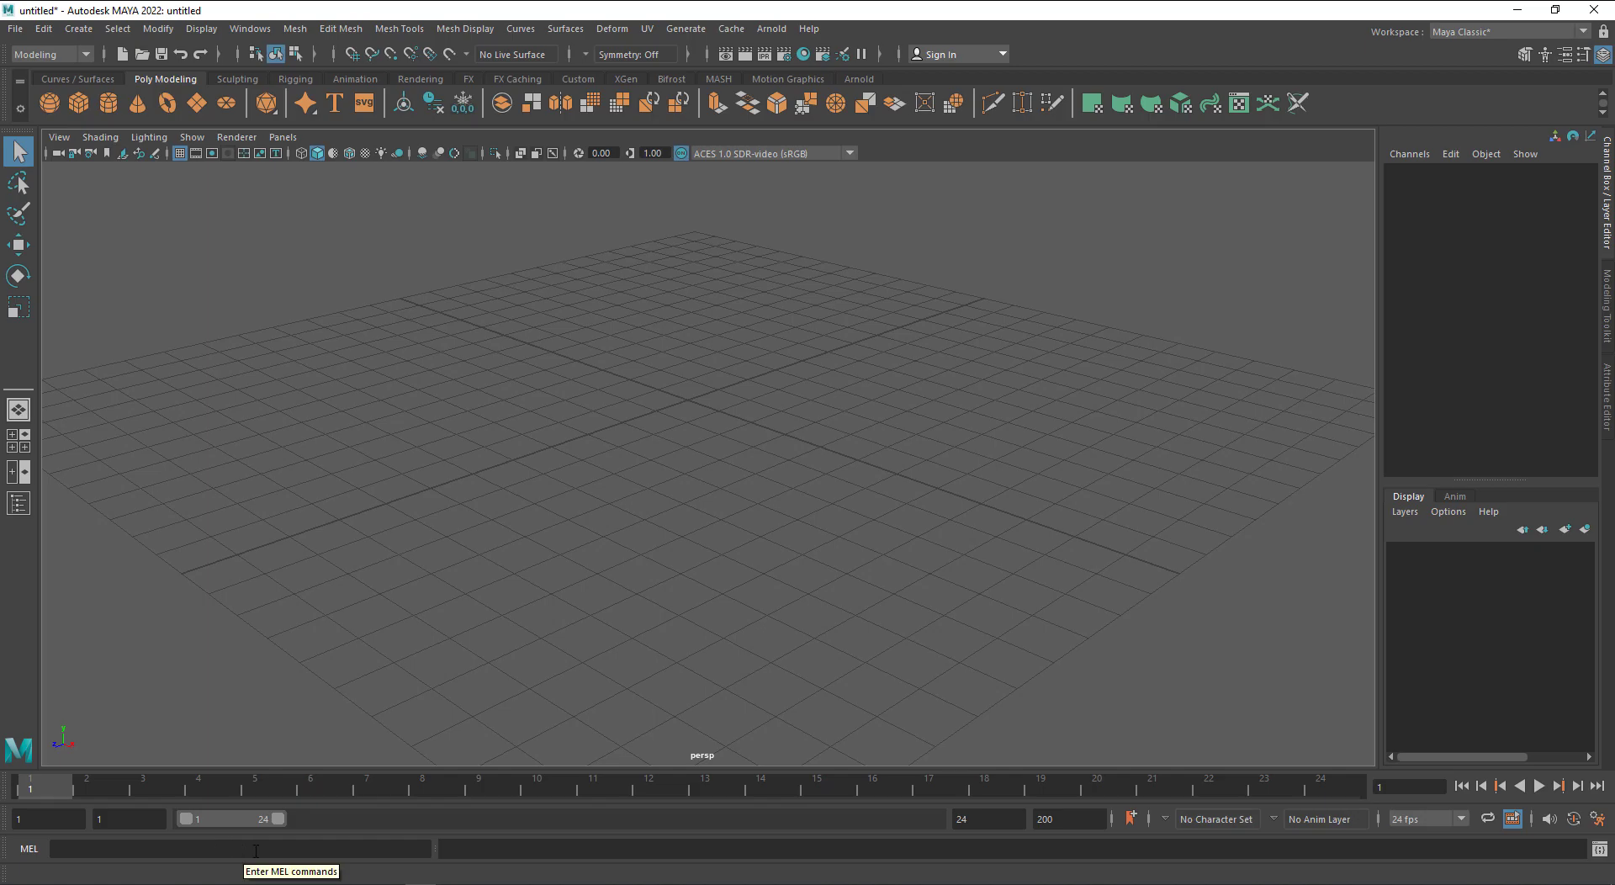
click(1416, 787)
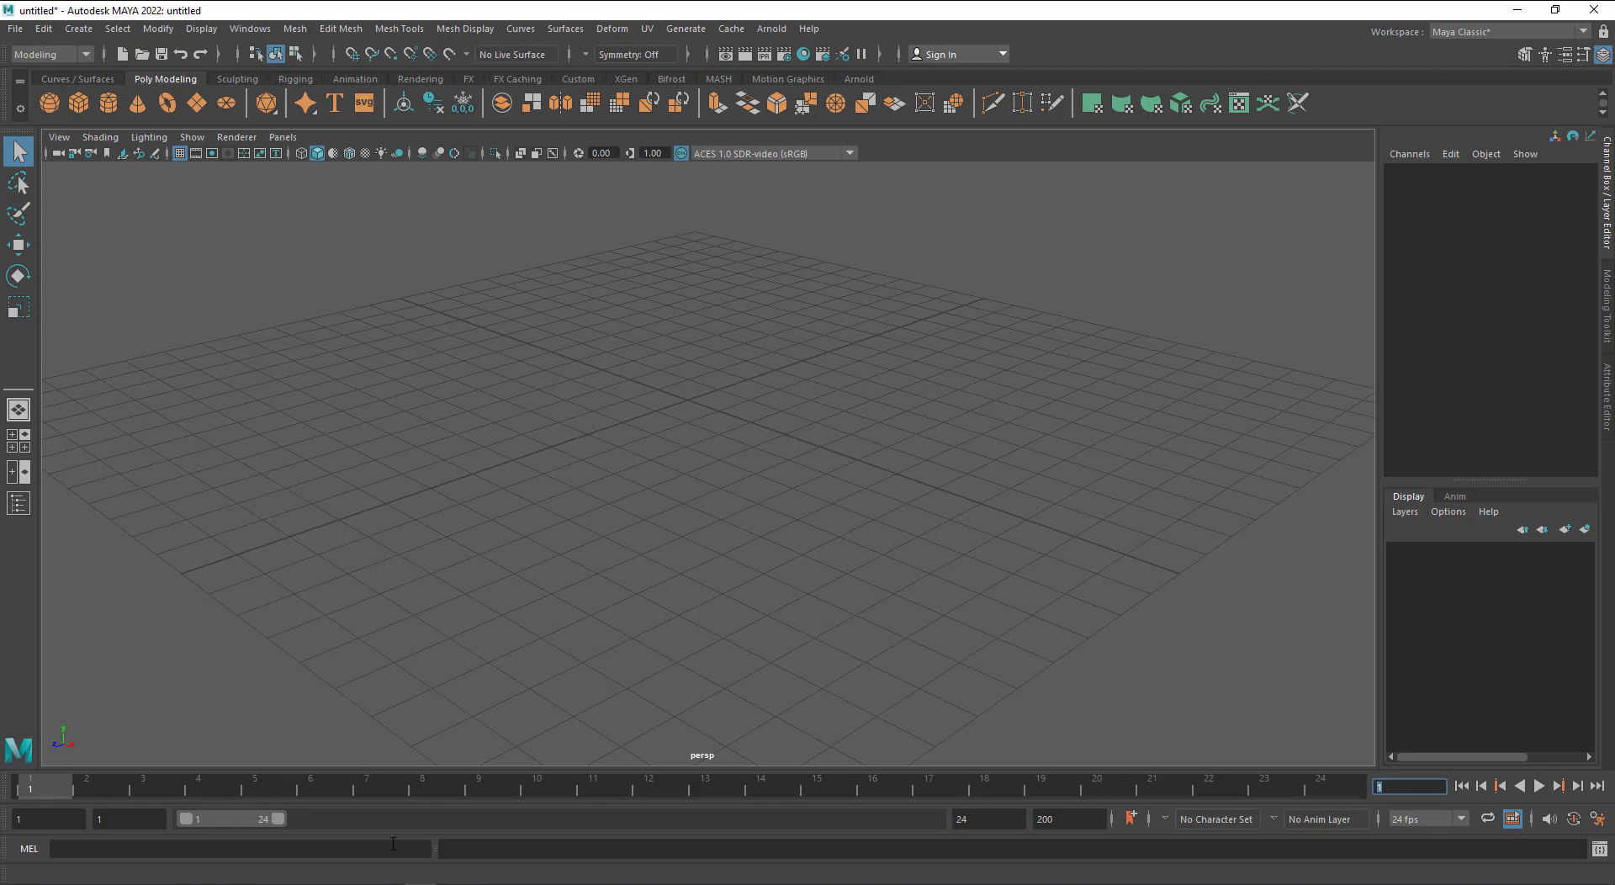
drag(240, 816, 290, 817)
Jump to frame 18 on the timeline and set the current time to frame 23
click(357, 791)
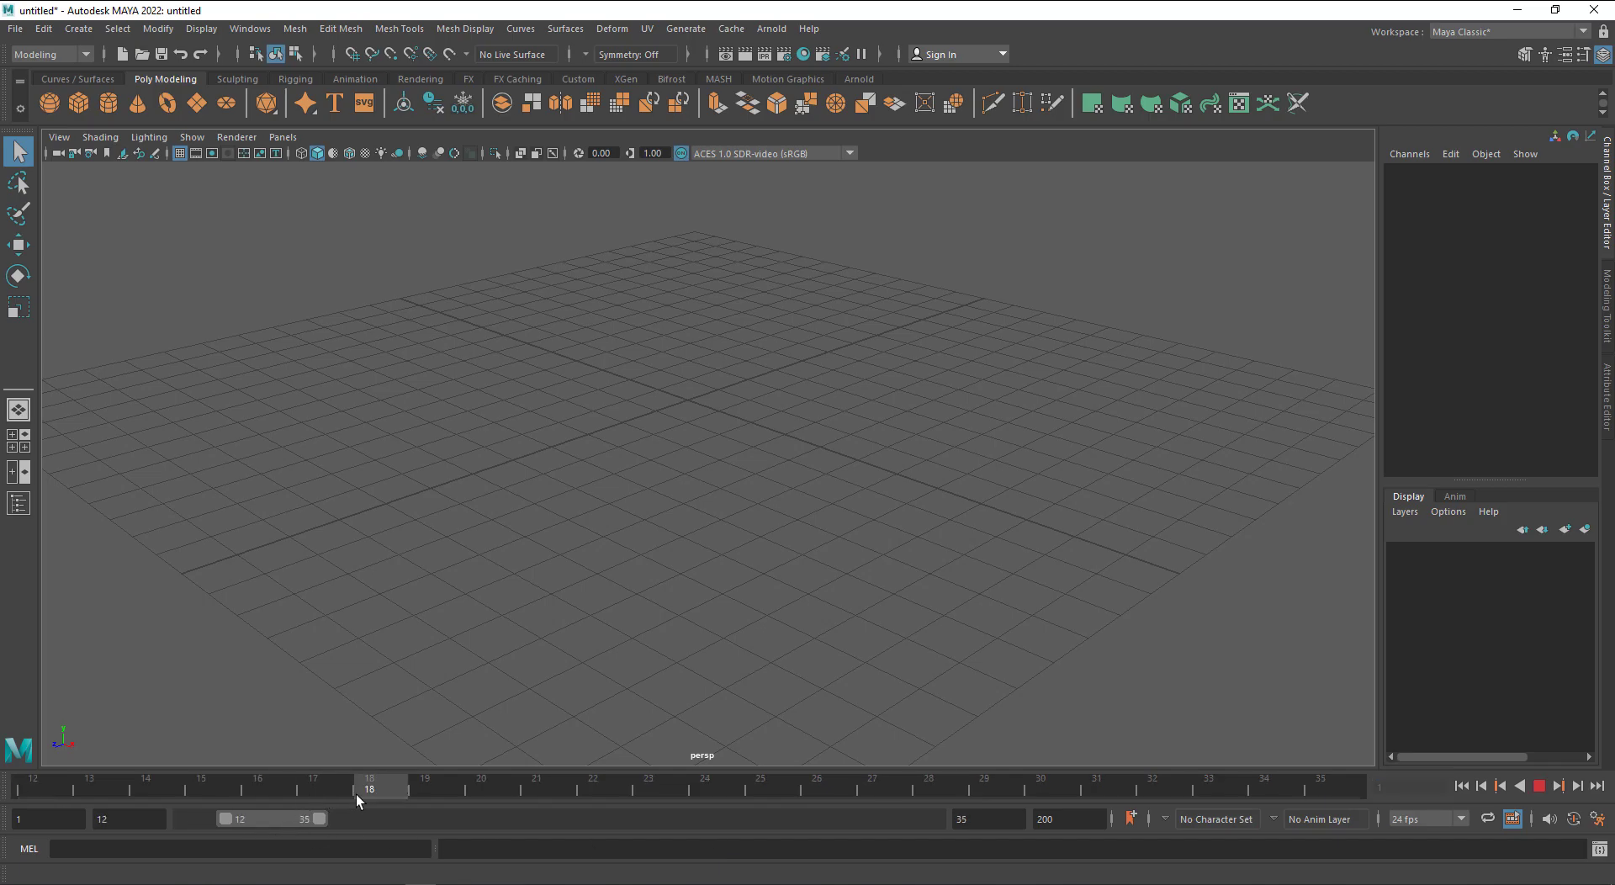
double_click(1382, 787)
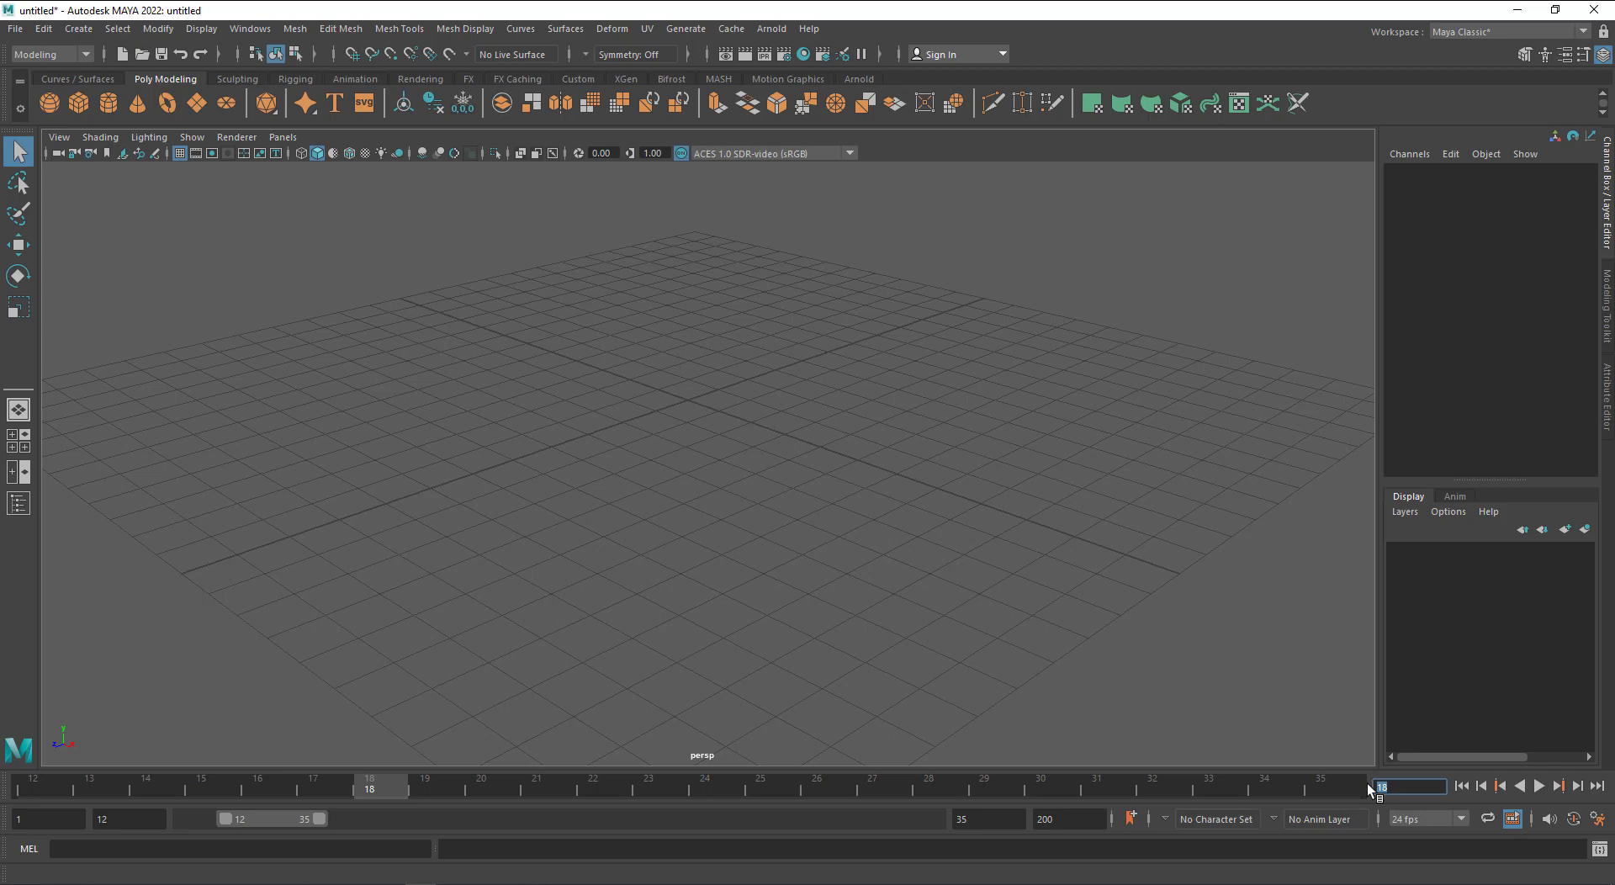
text(23)
key(Return)
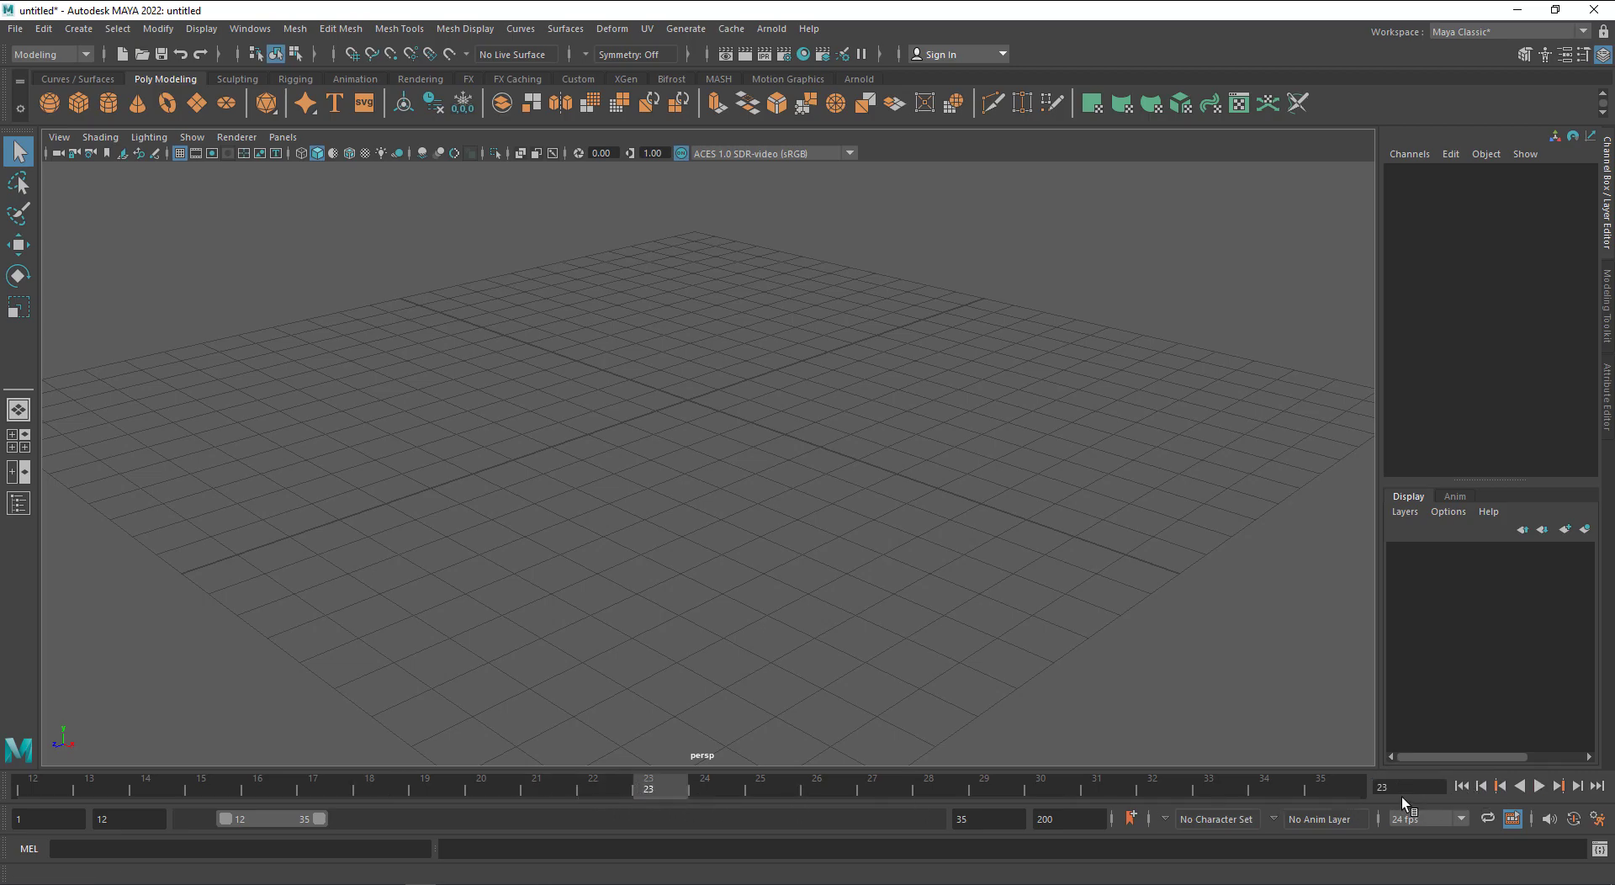
Play the timeline forward from the start of the playback range, stop playback, and return to the range's first frame
drag(1387, 792, 1382, 792)
click(1458, 787)
click(1539, 787)
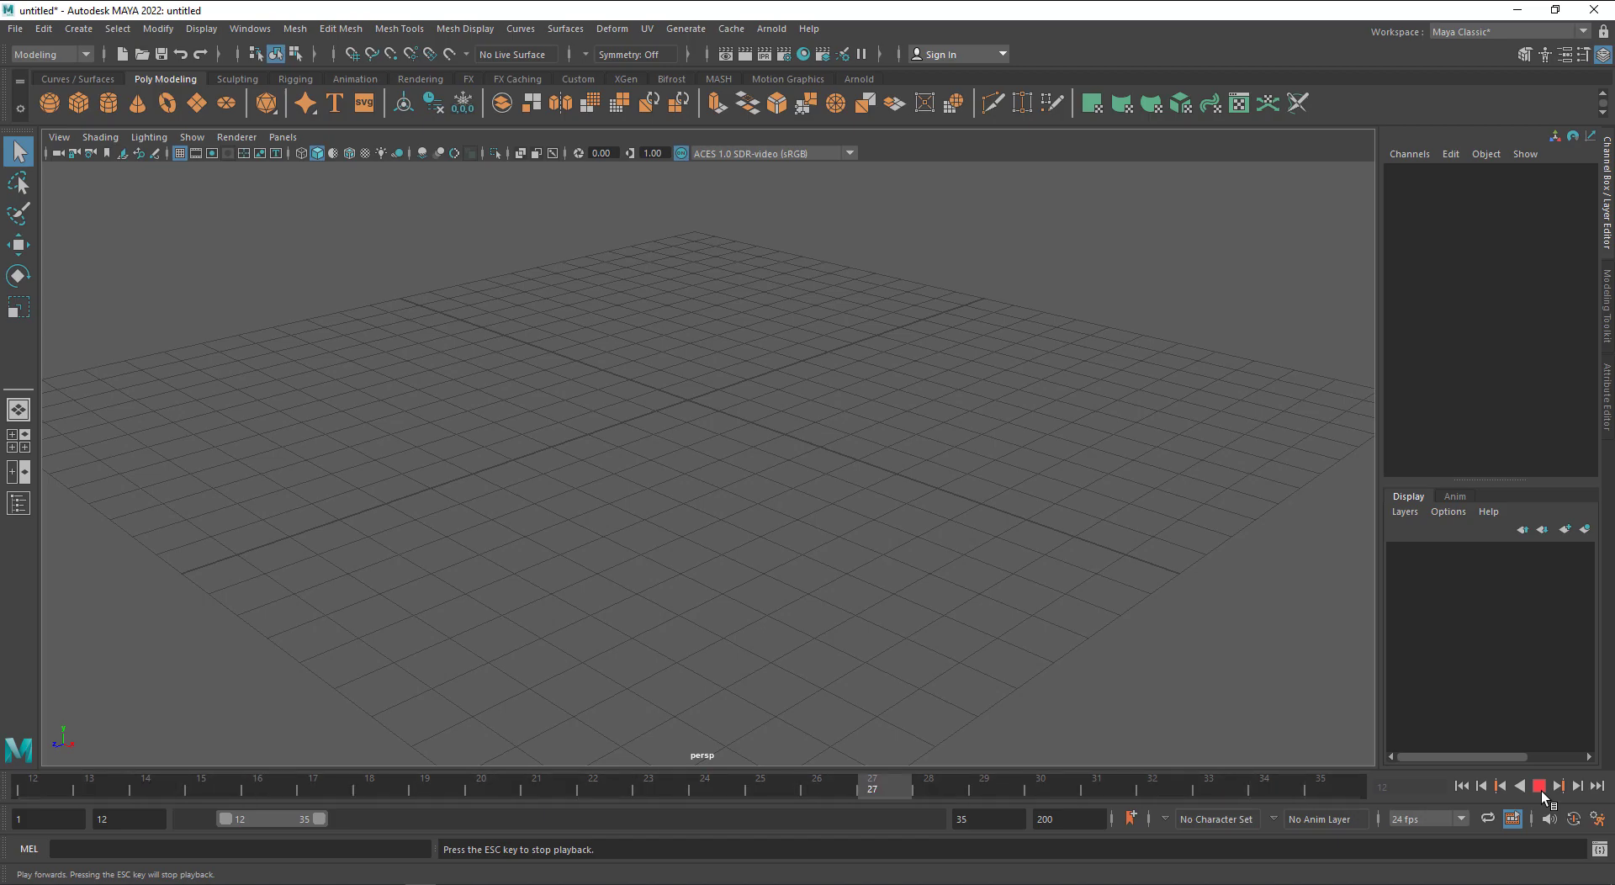
click(1541, 791)
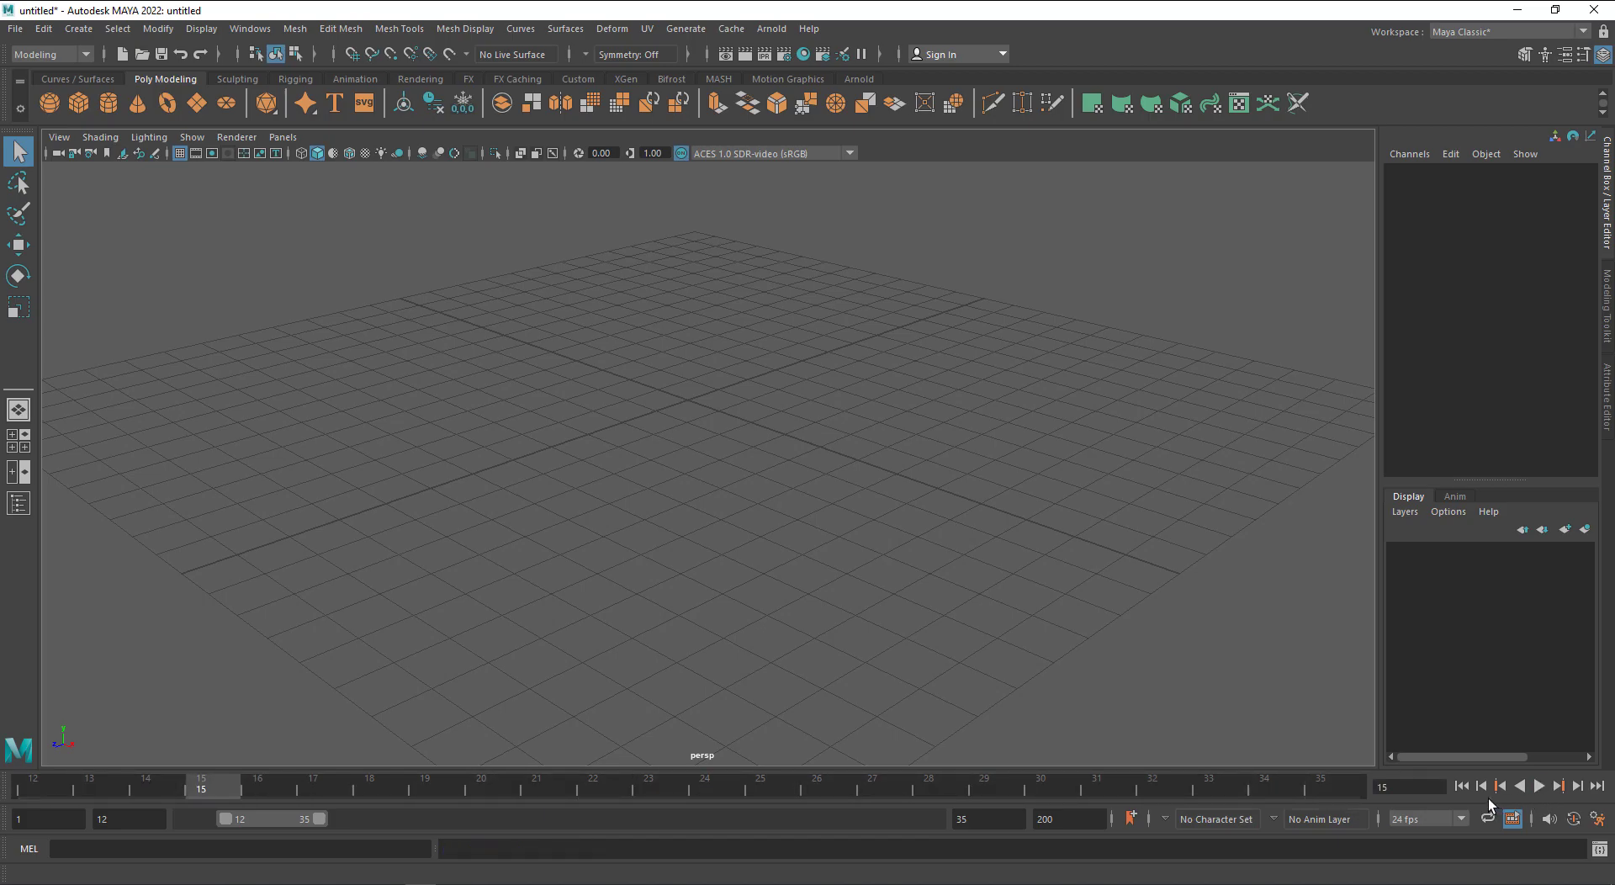
click(1467, 789)
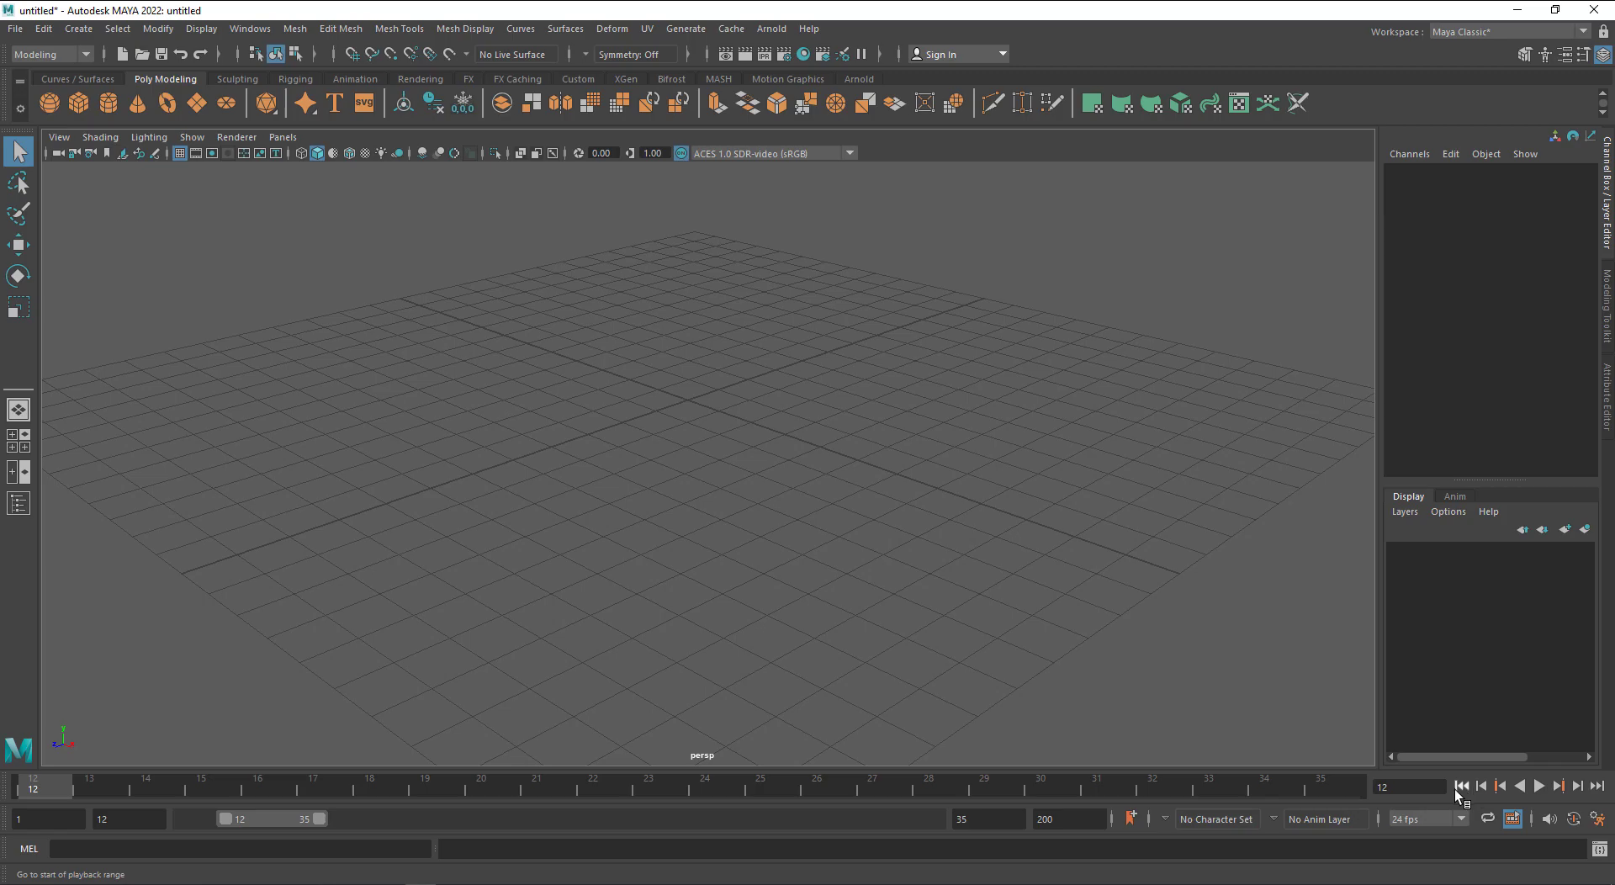
Set the playback range to frames 1 to 24 with an animation end time of 24, and move the current time to frame 1
drag(221, 818, 181, 819)
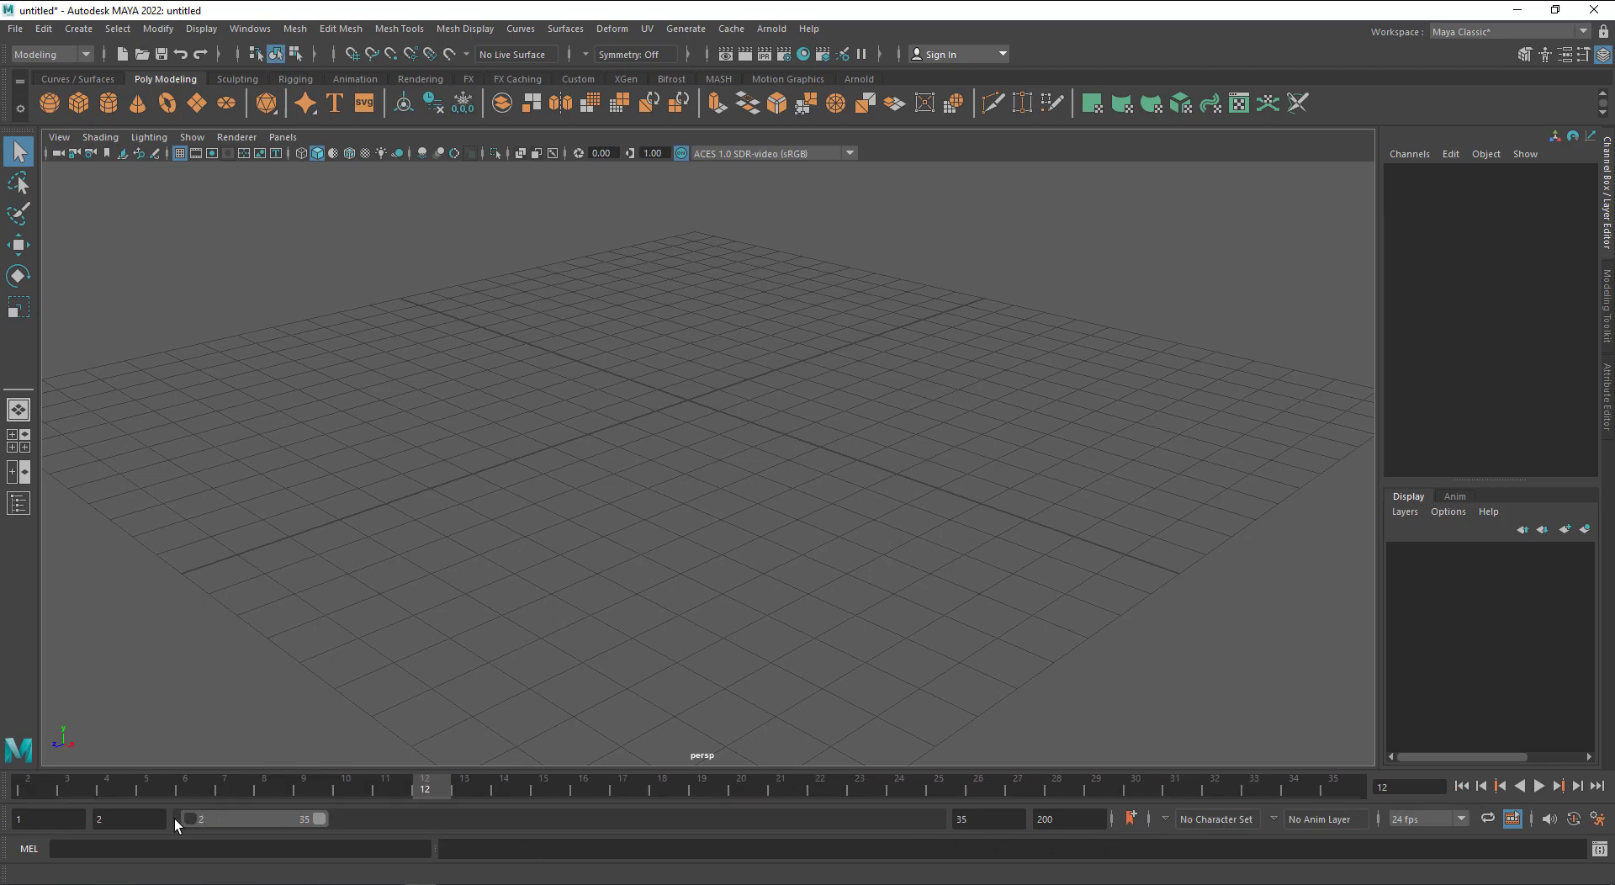
click(1040, 818)
text(24)
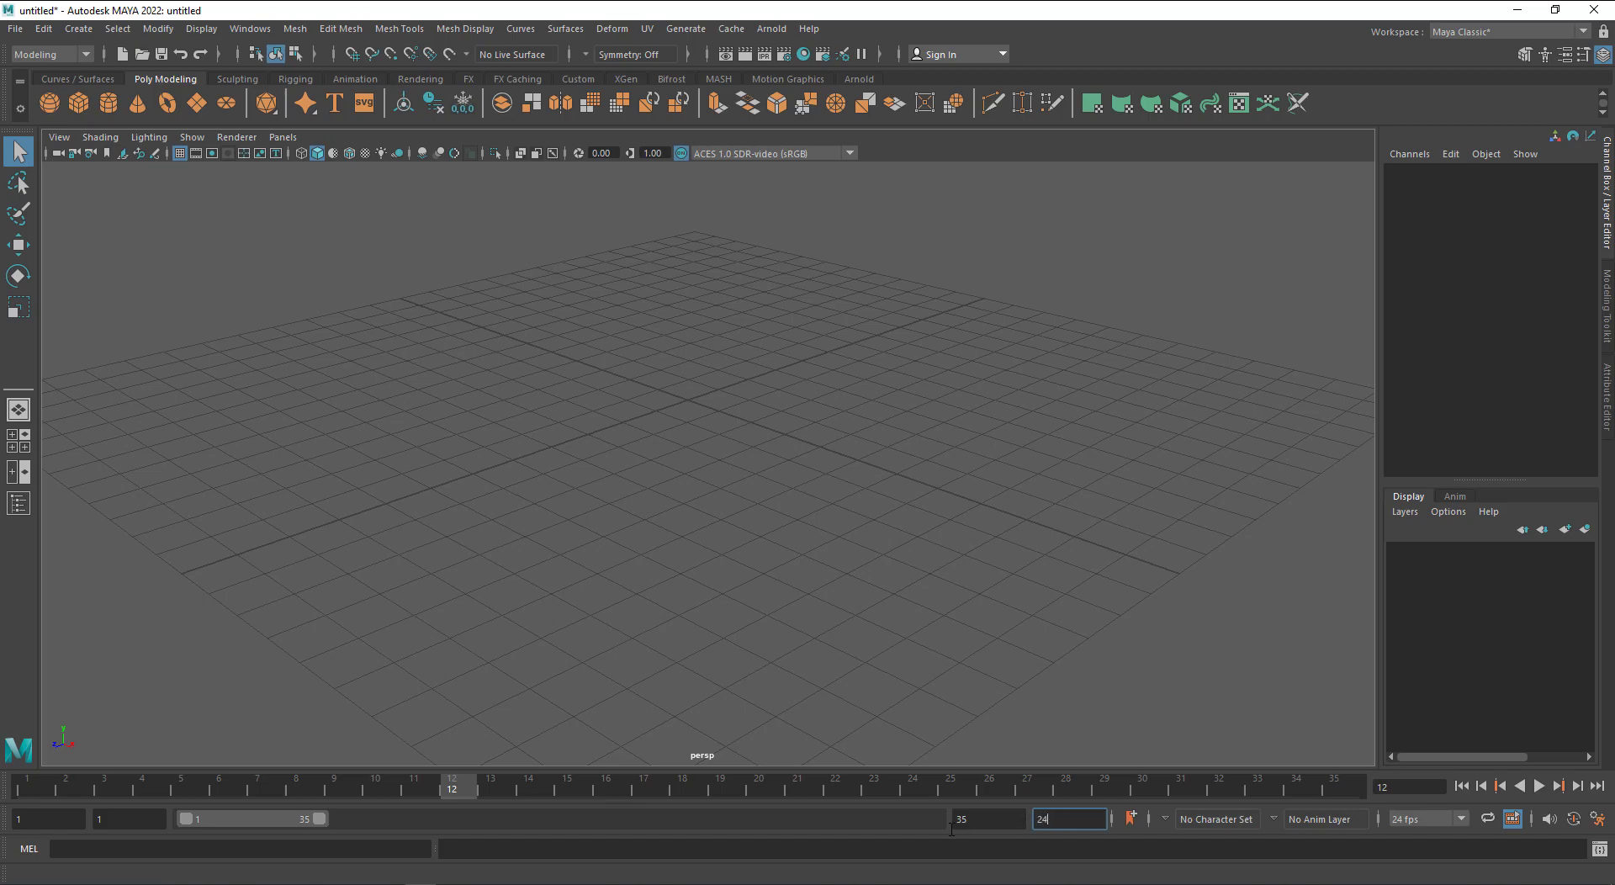
key(Tab)
key(Tab)
click(870, 688)
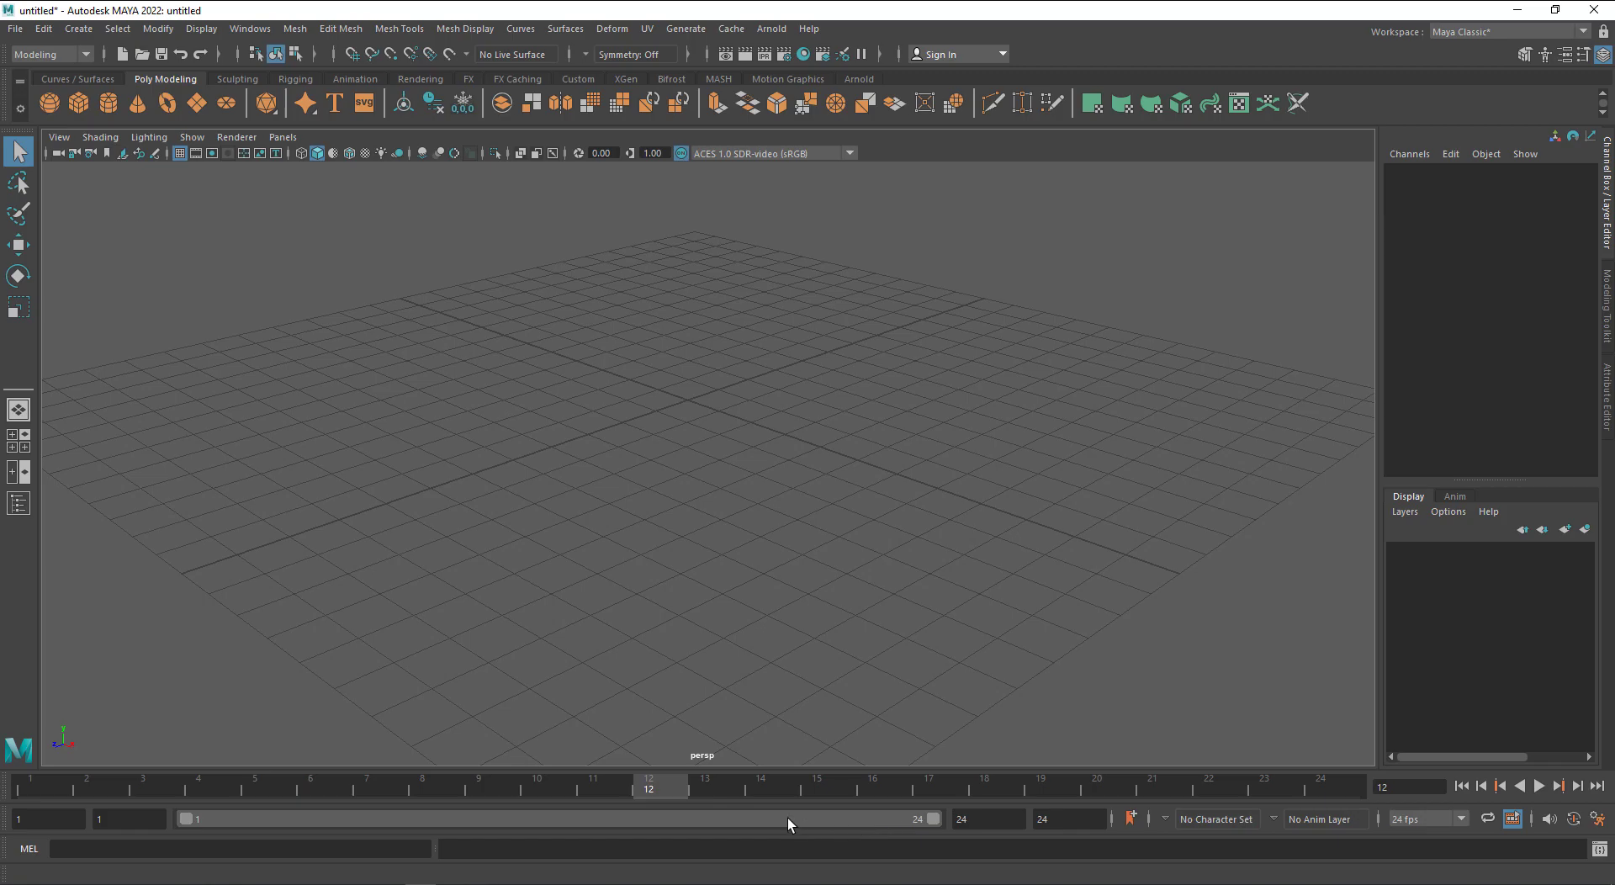
drag(671, 788, 48, 788)
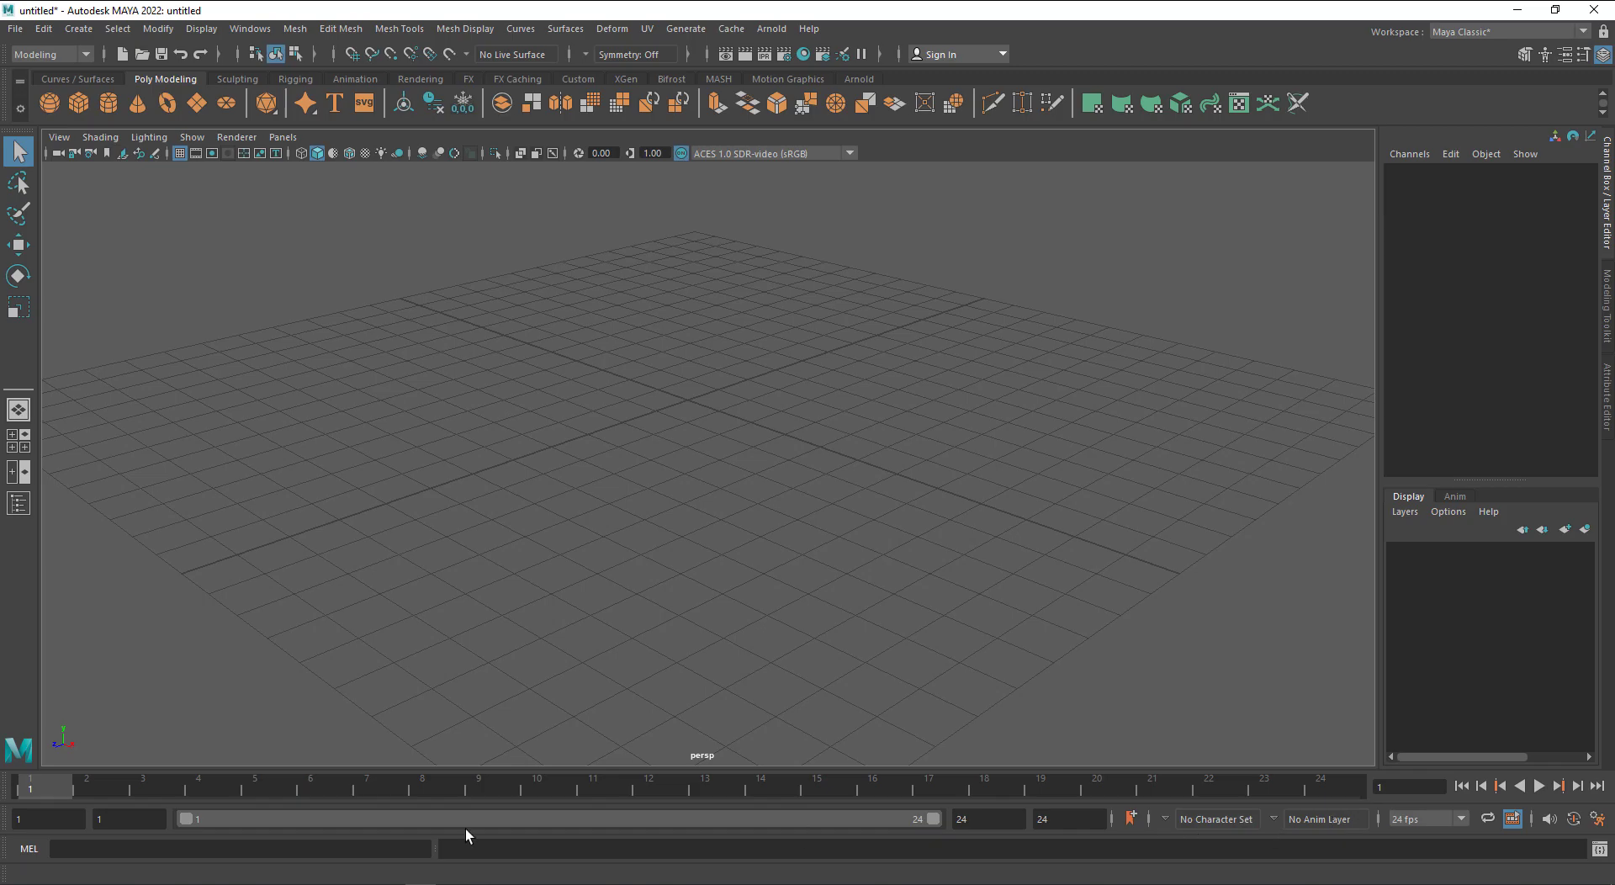
Examine the MEL command line, then view the Layer Editor's animation layers and go back to its display layers
click(95, 849)
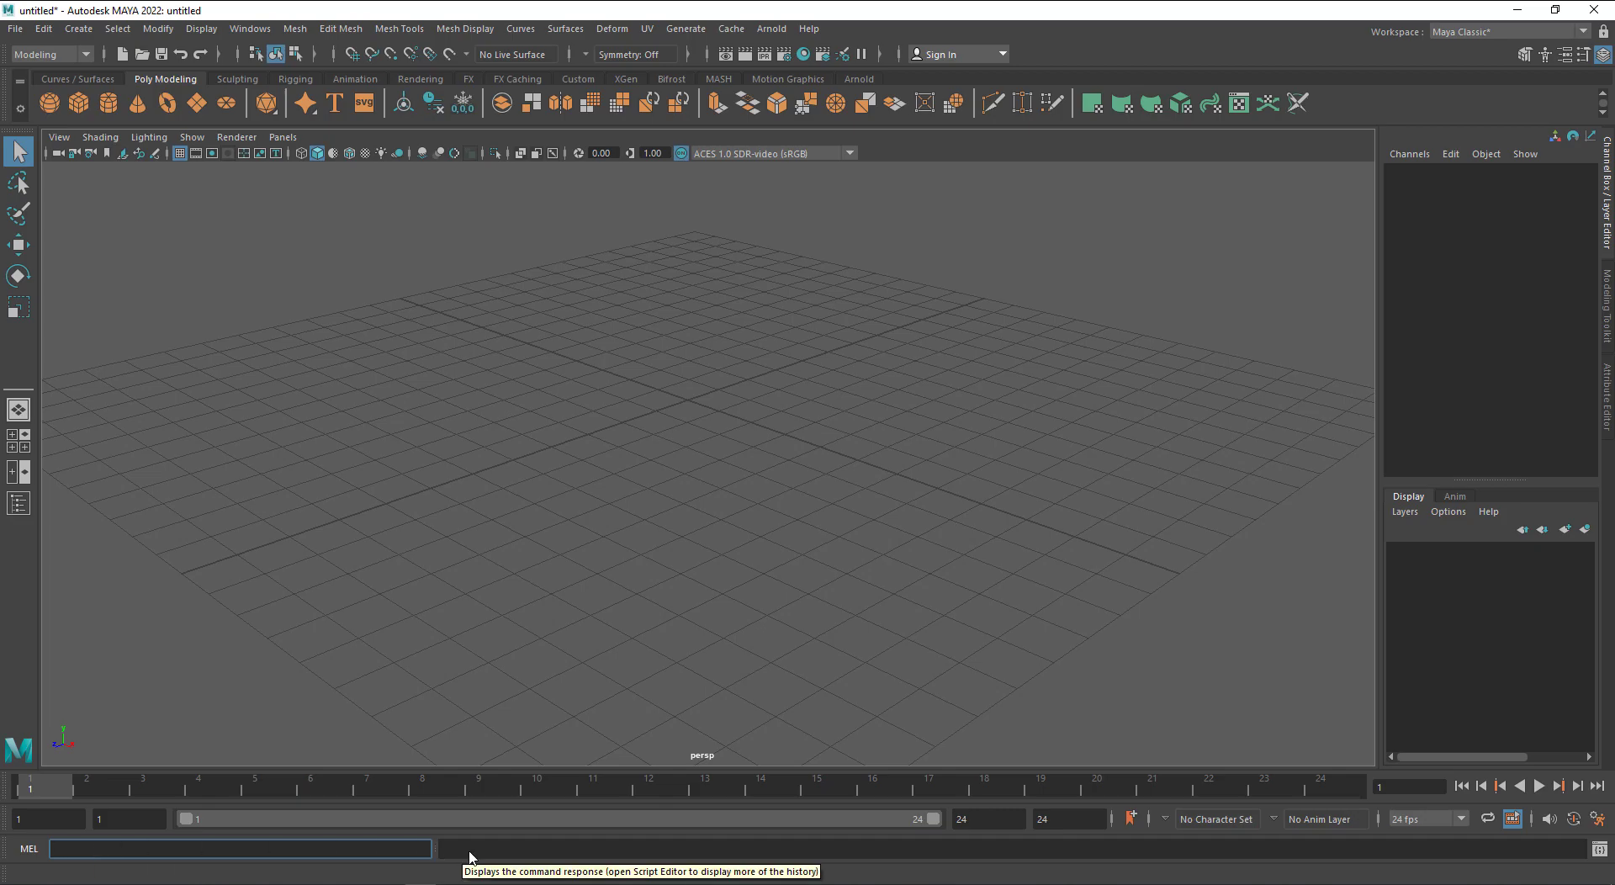
click(491, 574)
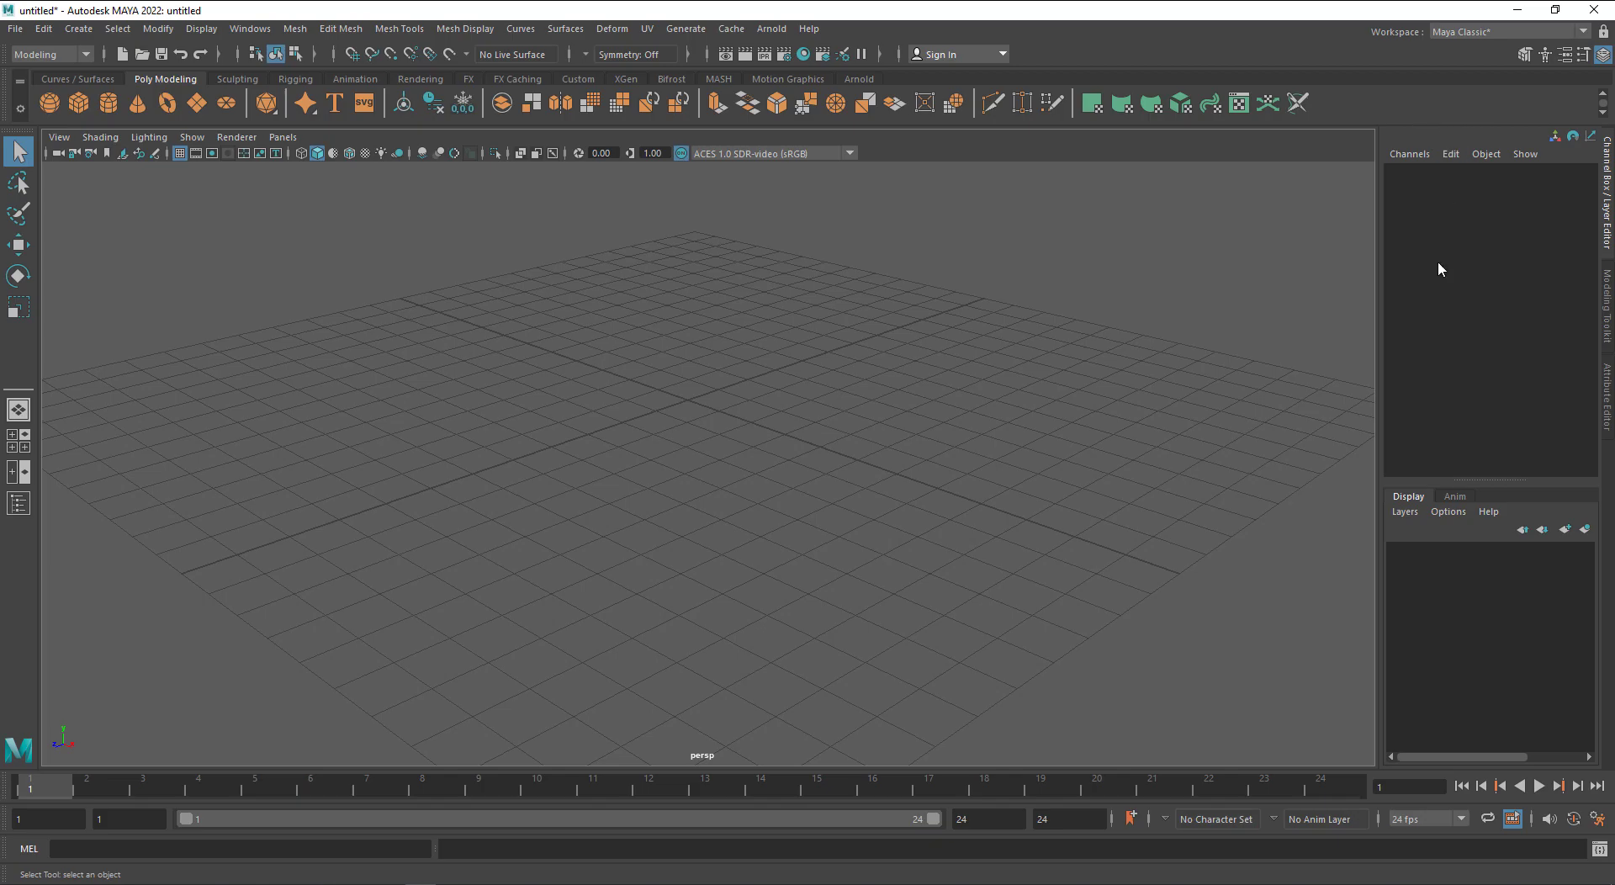
mouse_move(1479, 476)
mouse_down()
mouse_move(1477, 590)
mouse_move(1482, 475)
mouse_up()
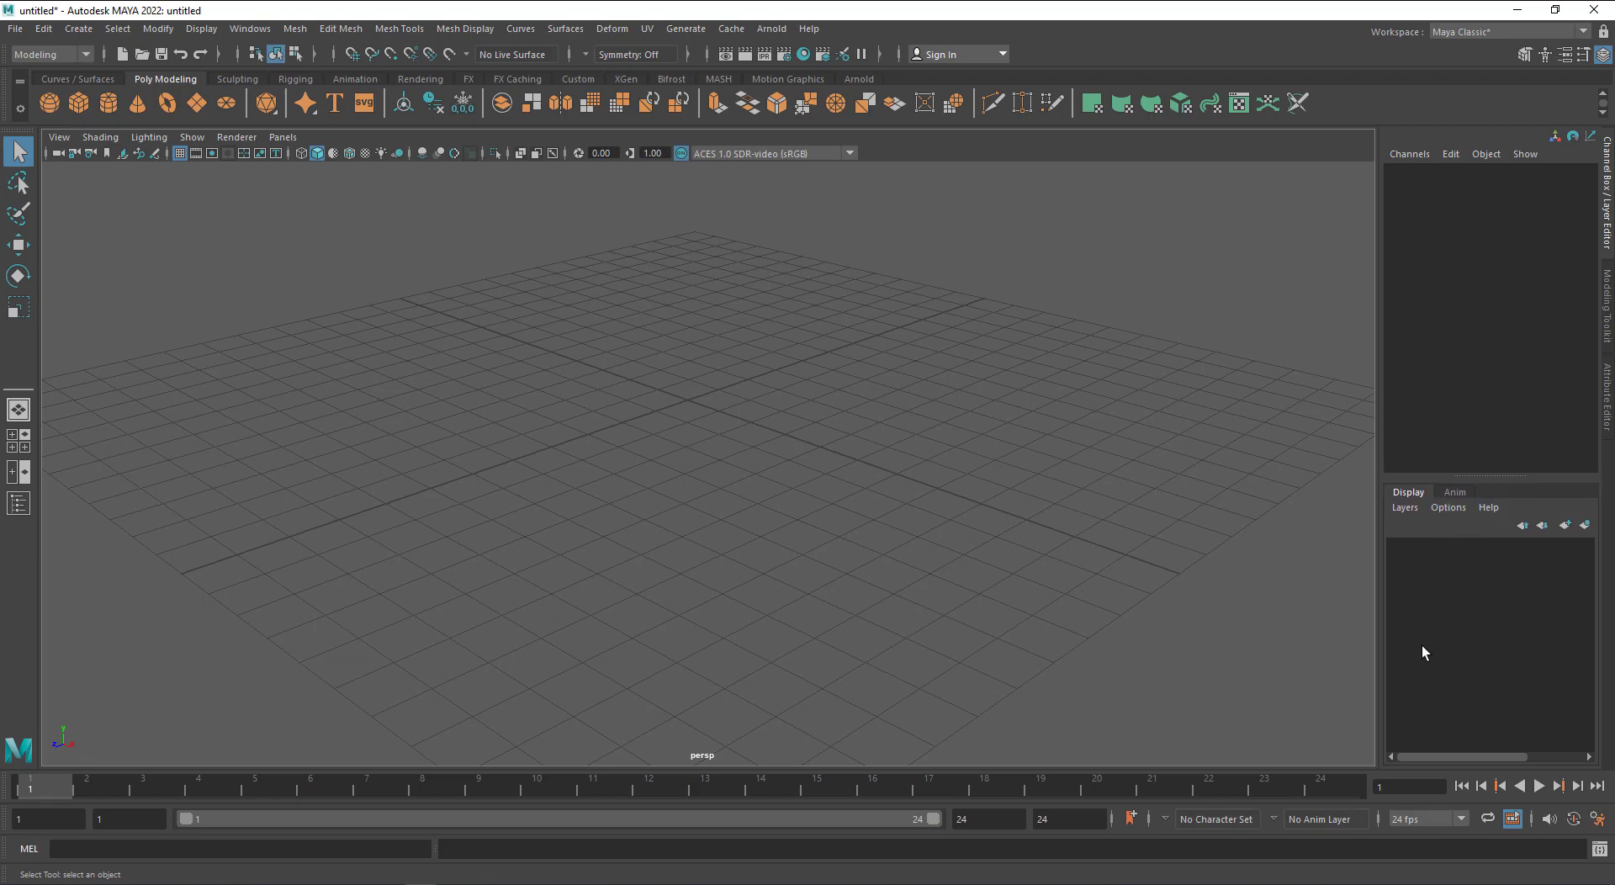
click(1453, 493)
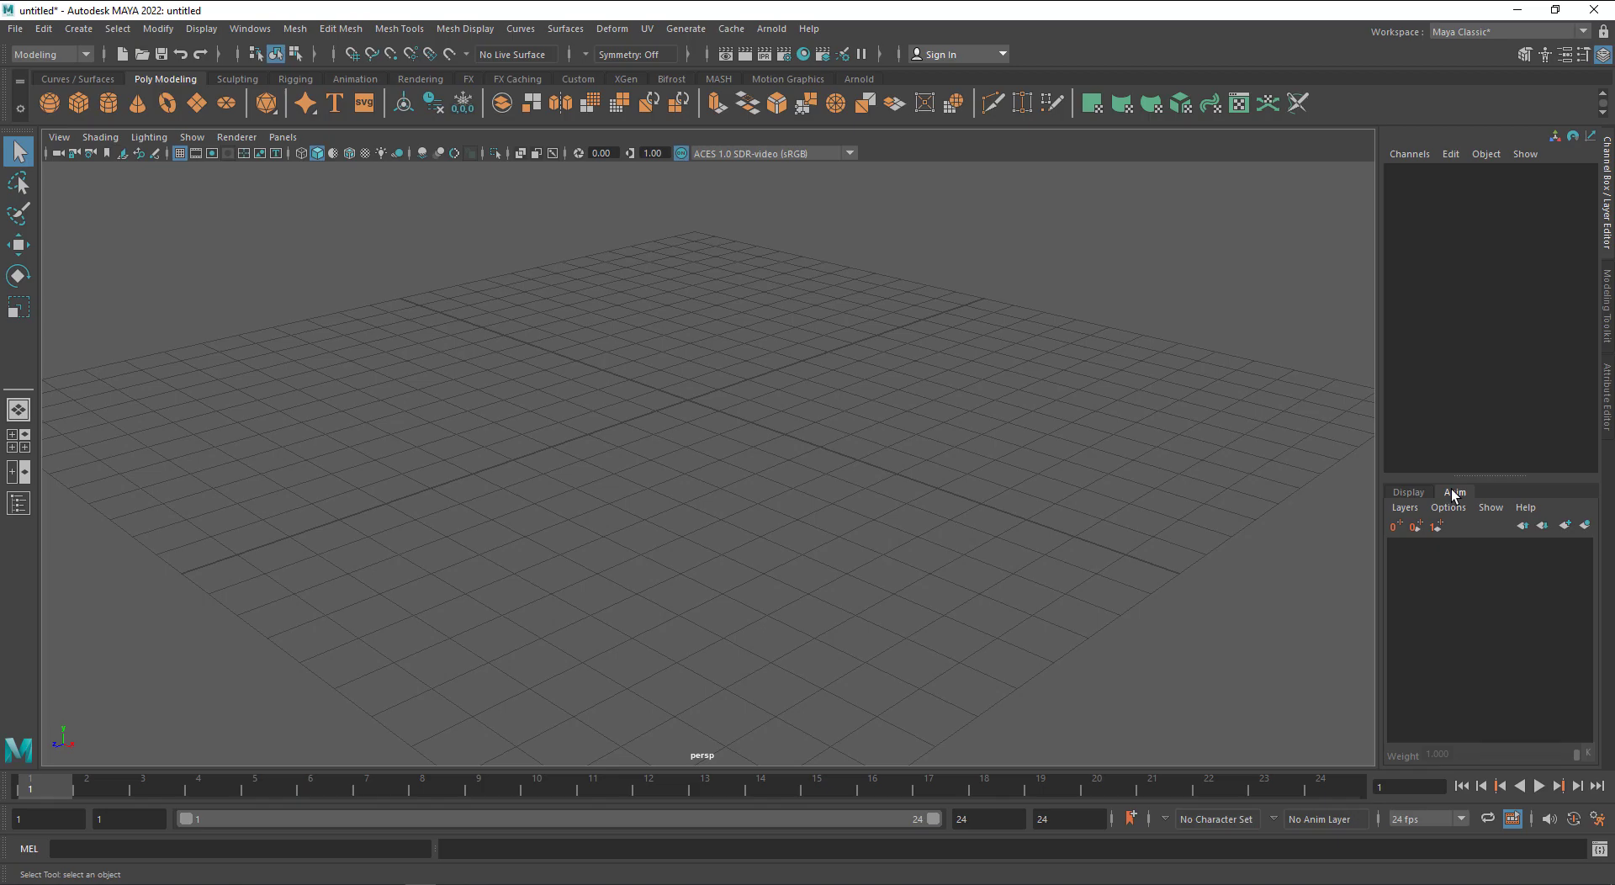
click(1408, 491)
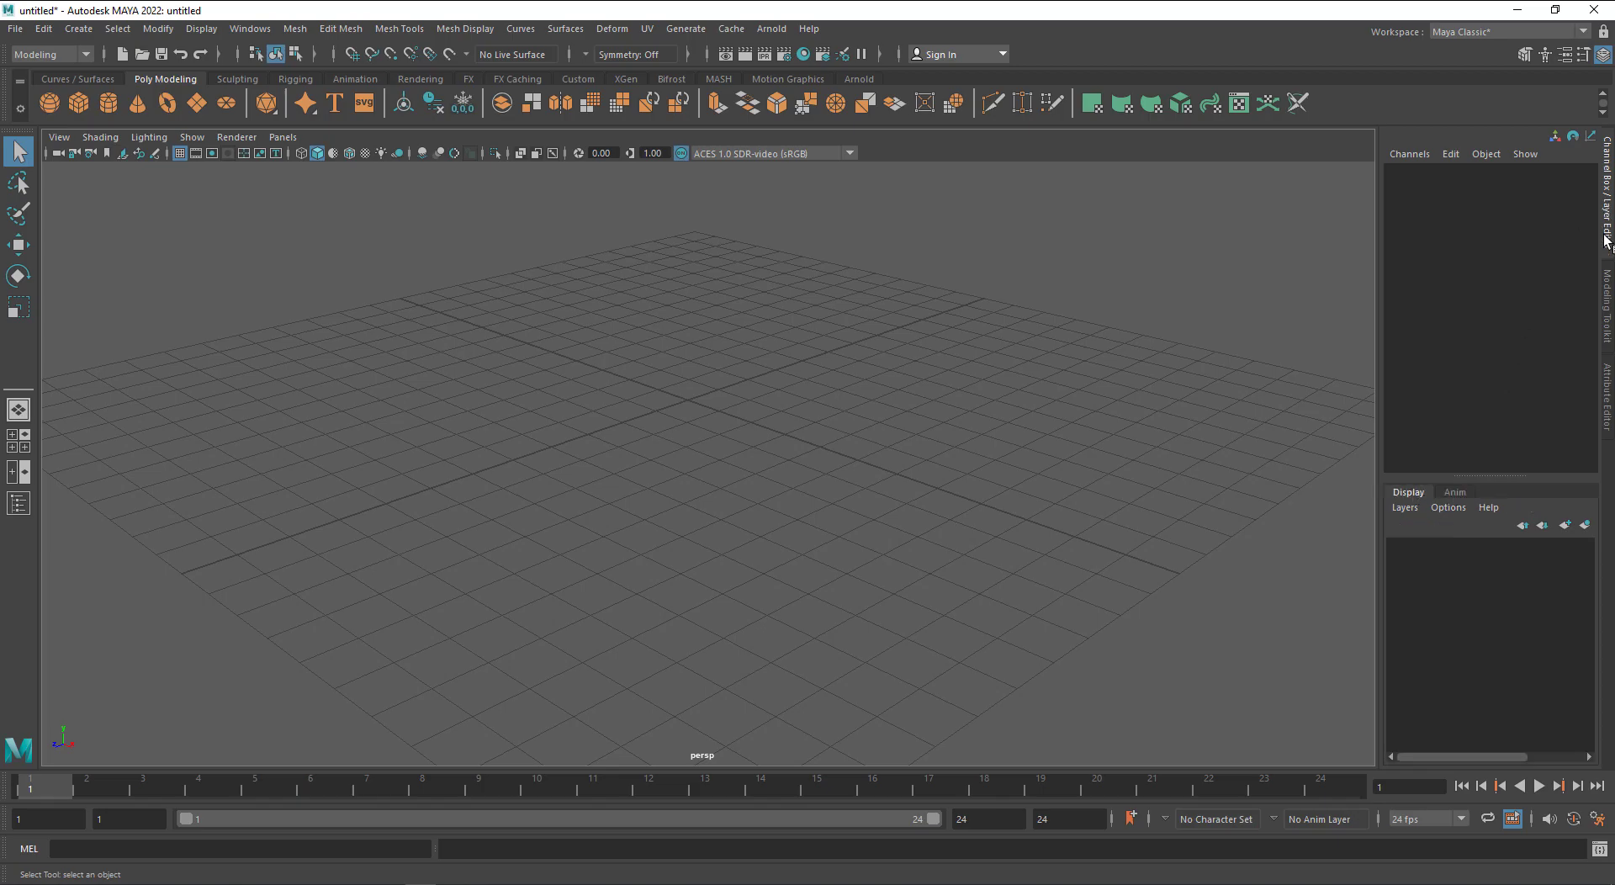
View the Modeling Toolkit, then toggle between the Attribute Editor and the Channel Box
click(1607, 300)
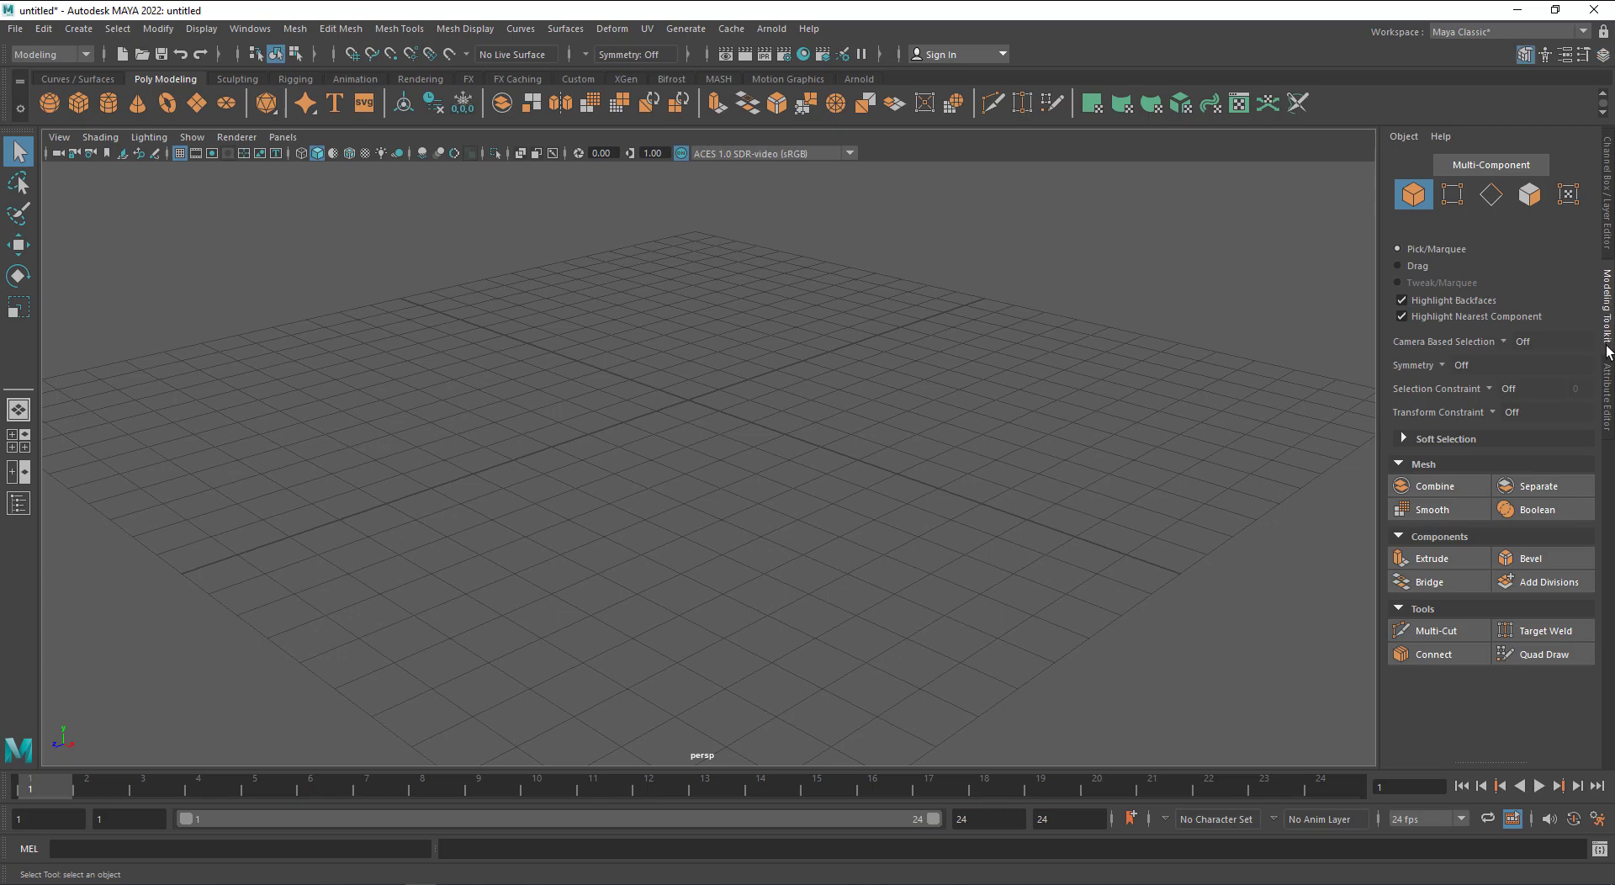
click(1607, 387)
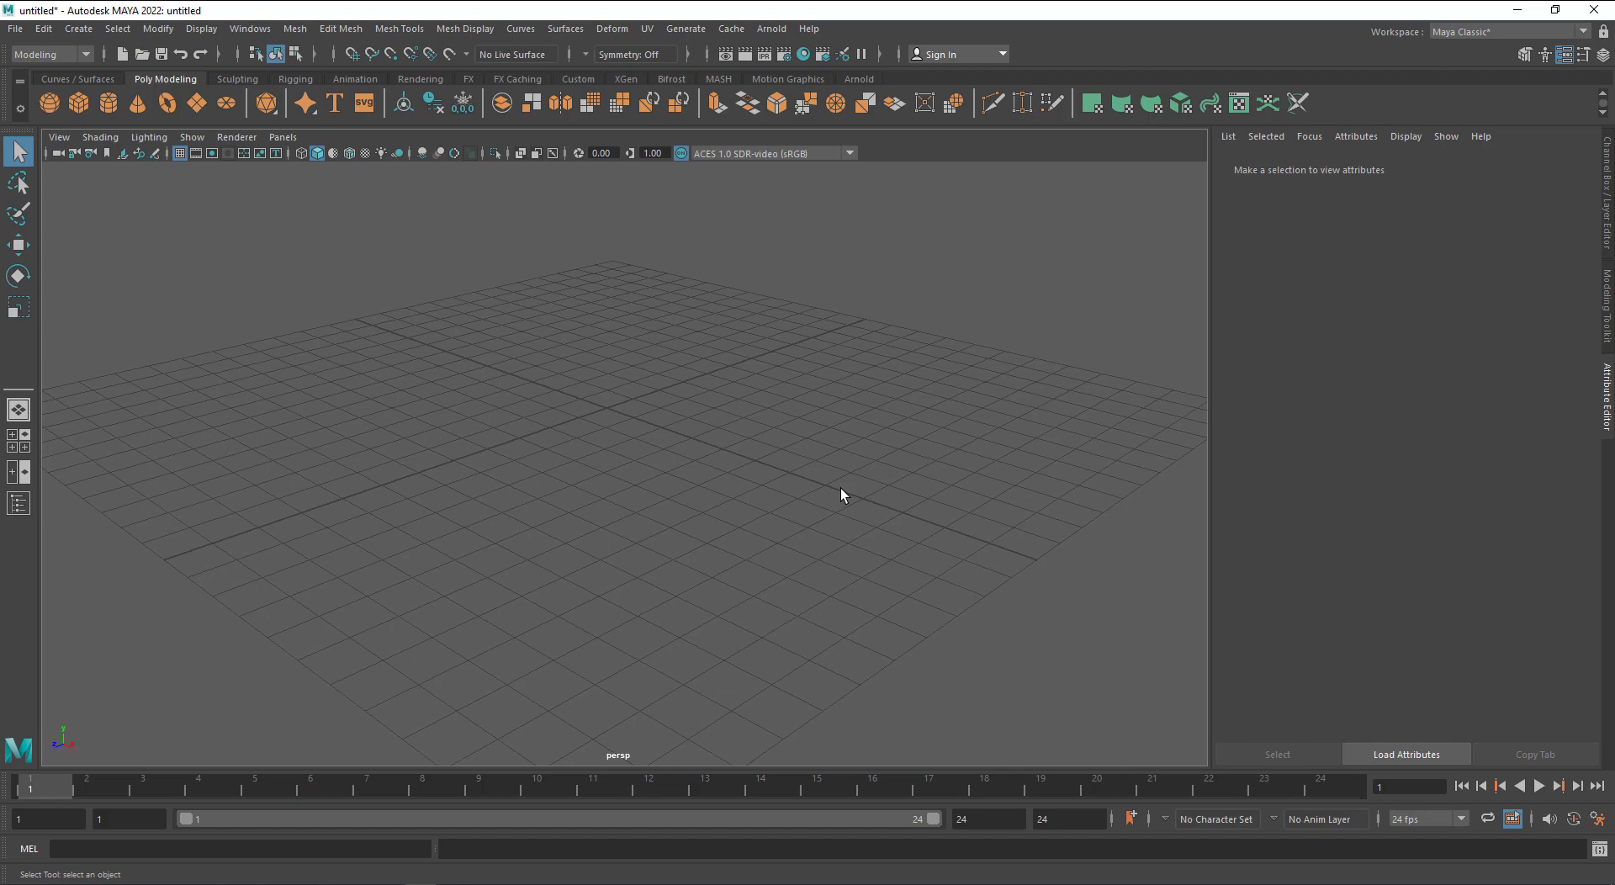
key(ctrl+a)
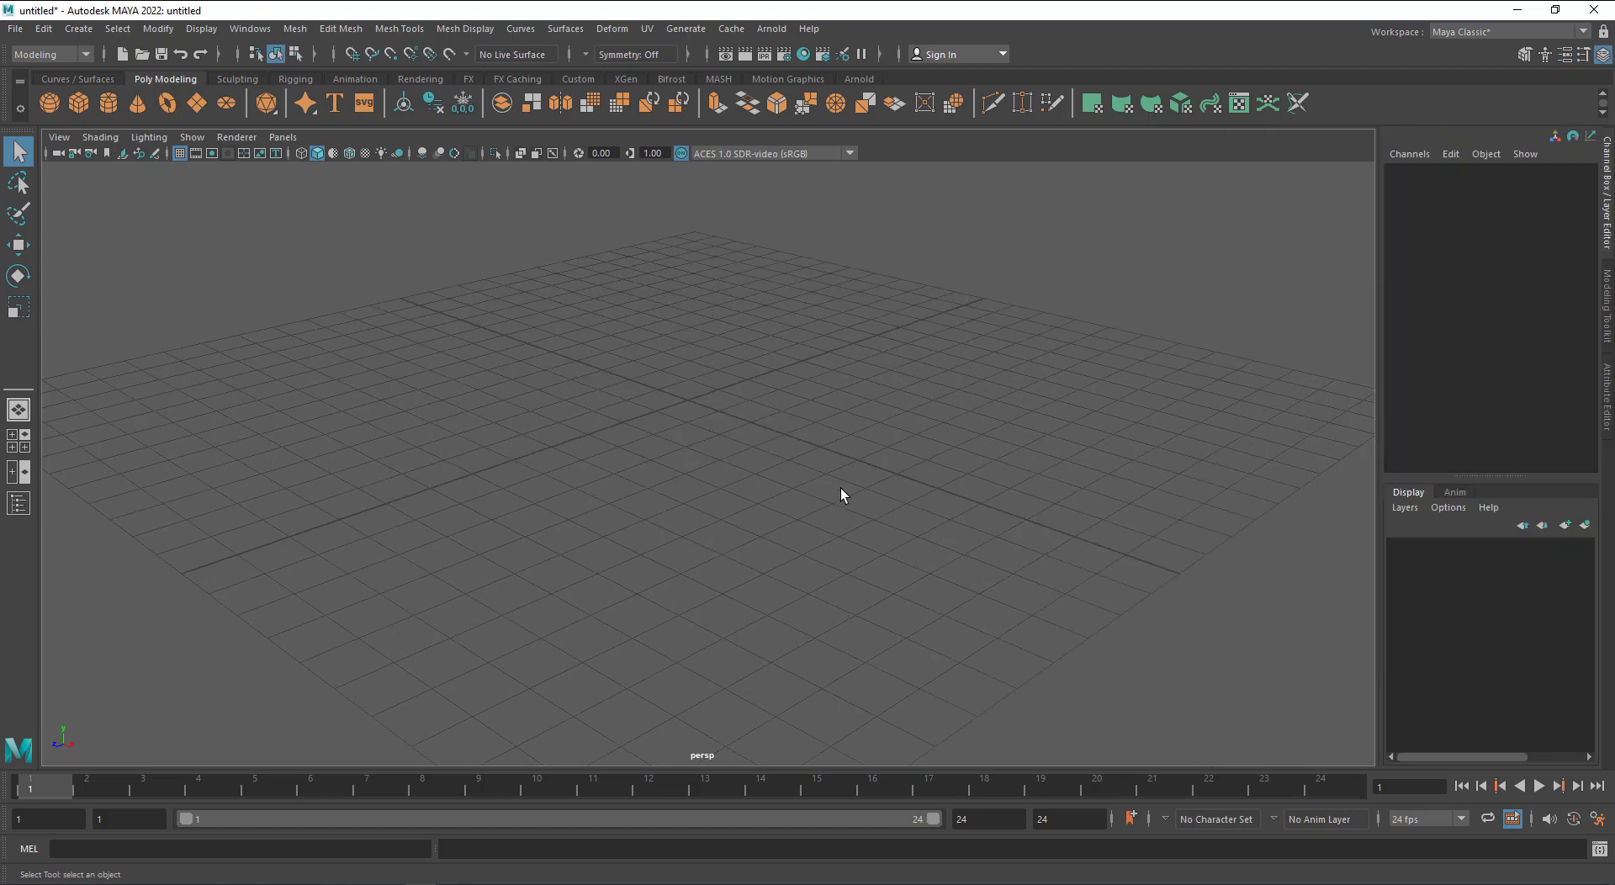
key(ctrl+a)
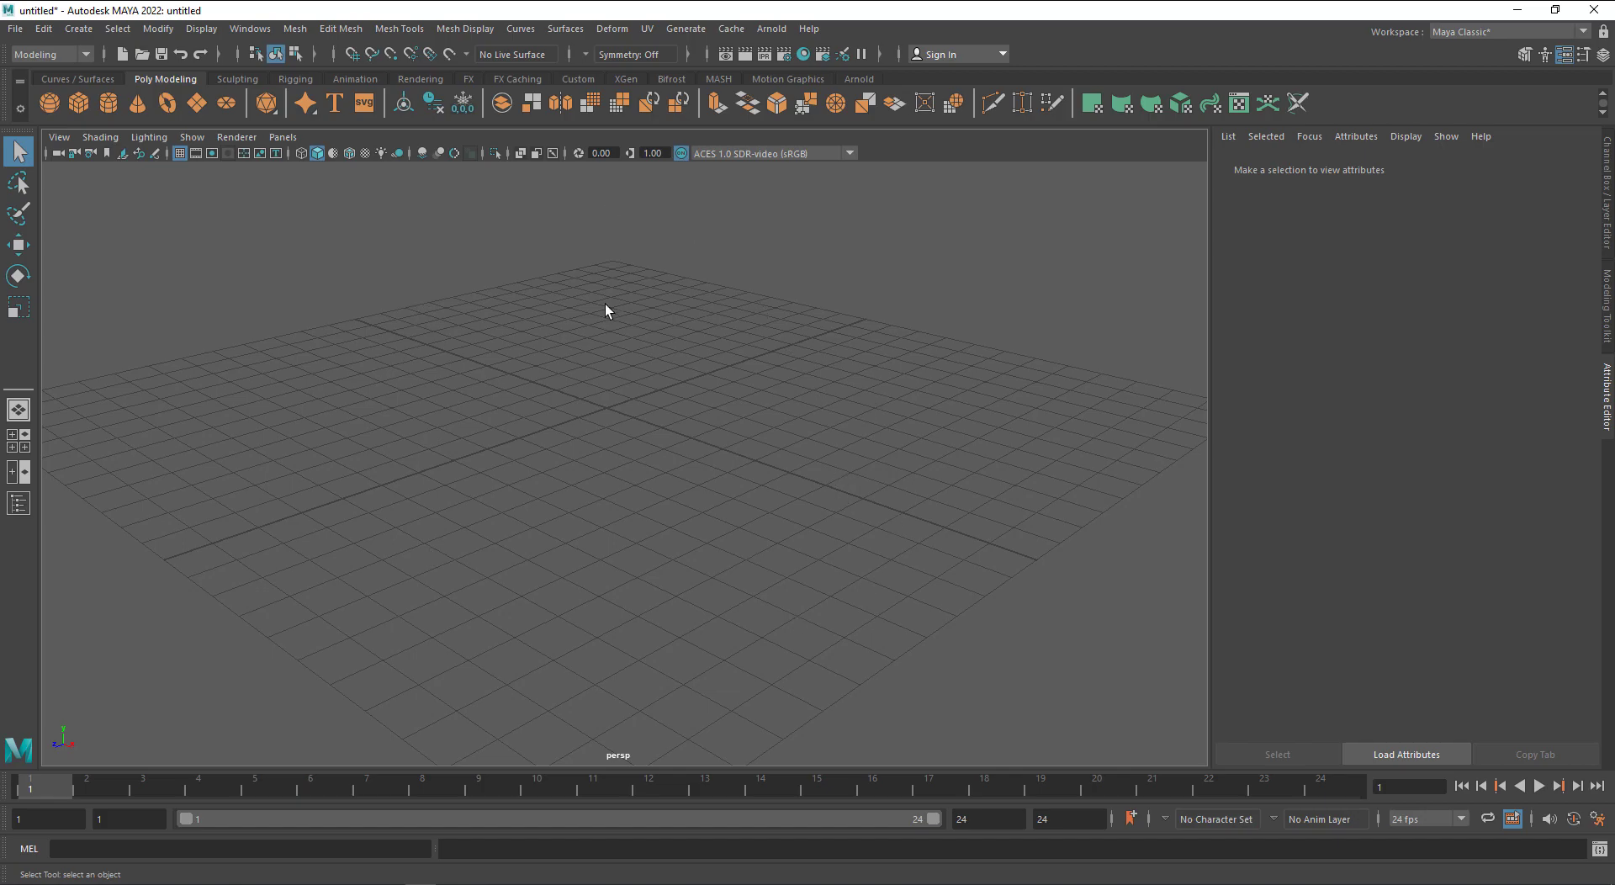
Hide the surrounding interface elements to enlarge the viewport, restore them, and switch back to the Channel Box
key(ctrl+space)
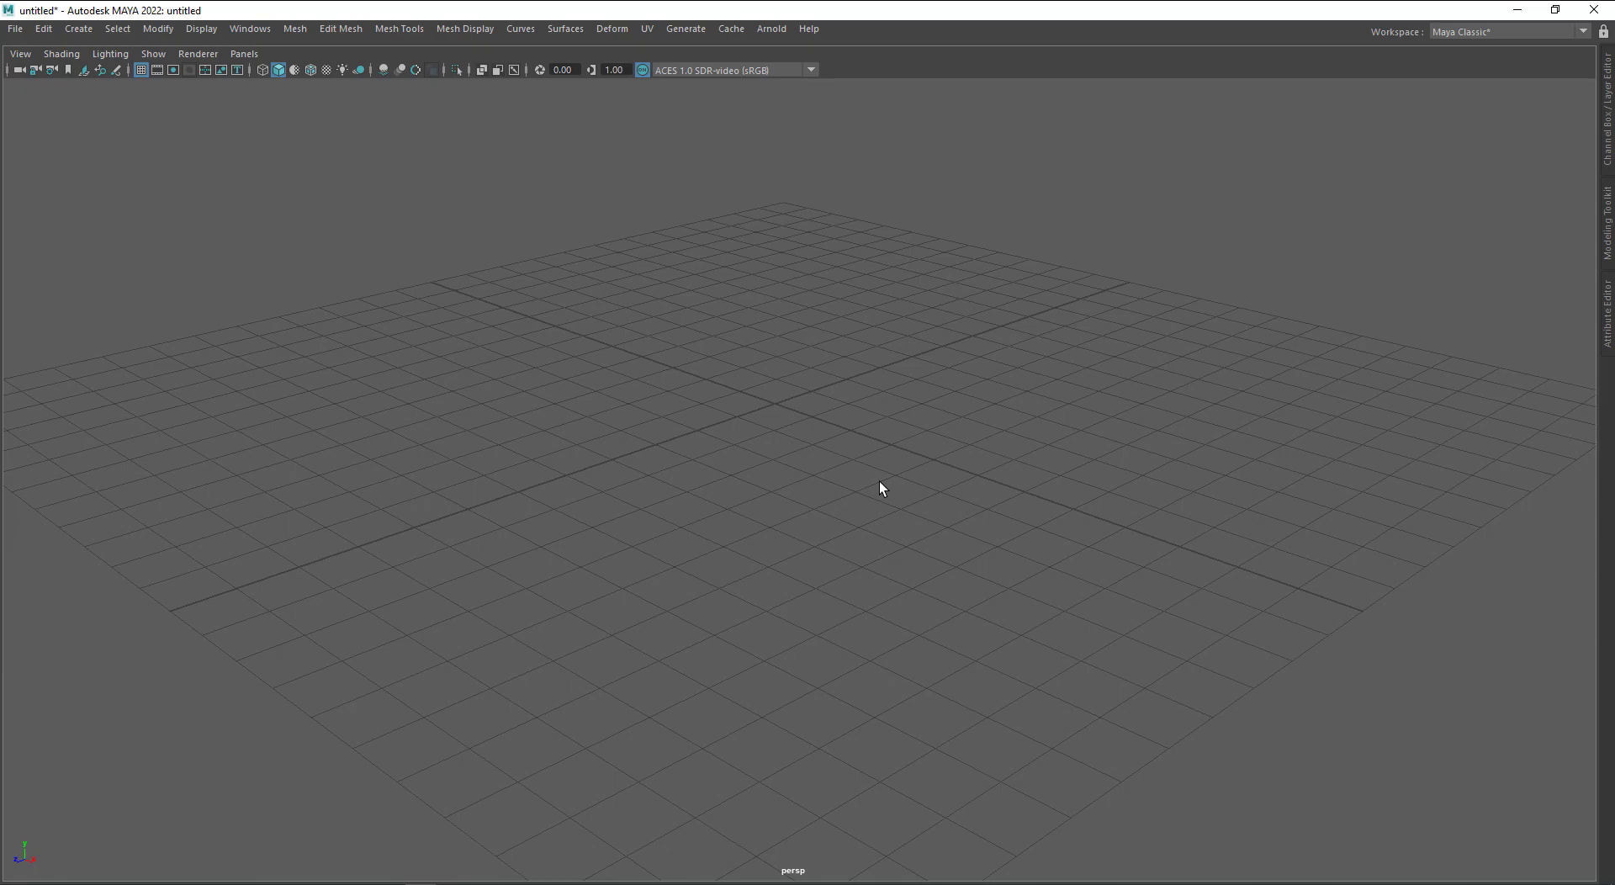
key(ctrl+space)
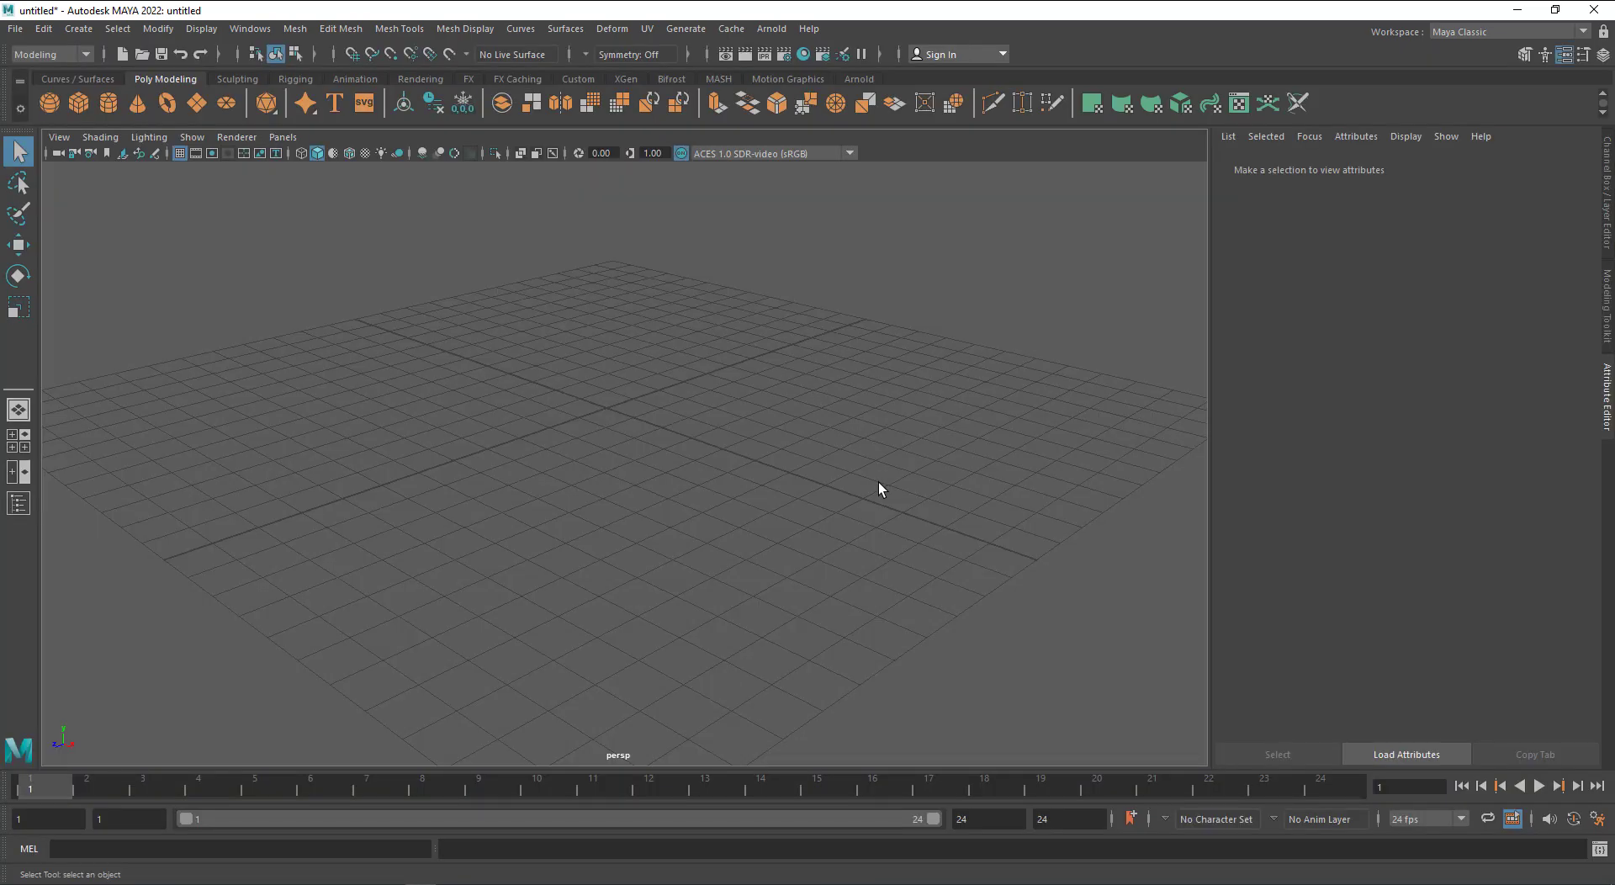
key(ctrl+a)
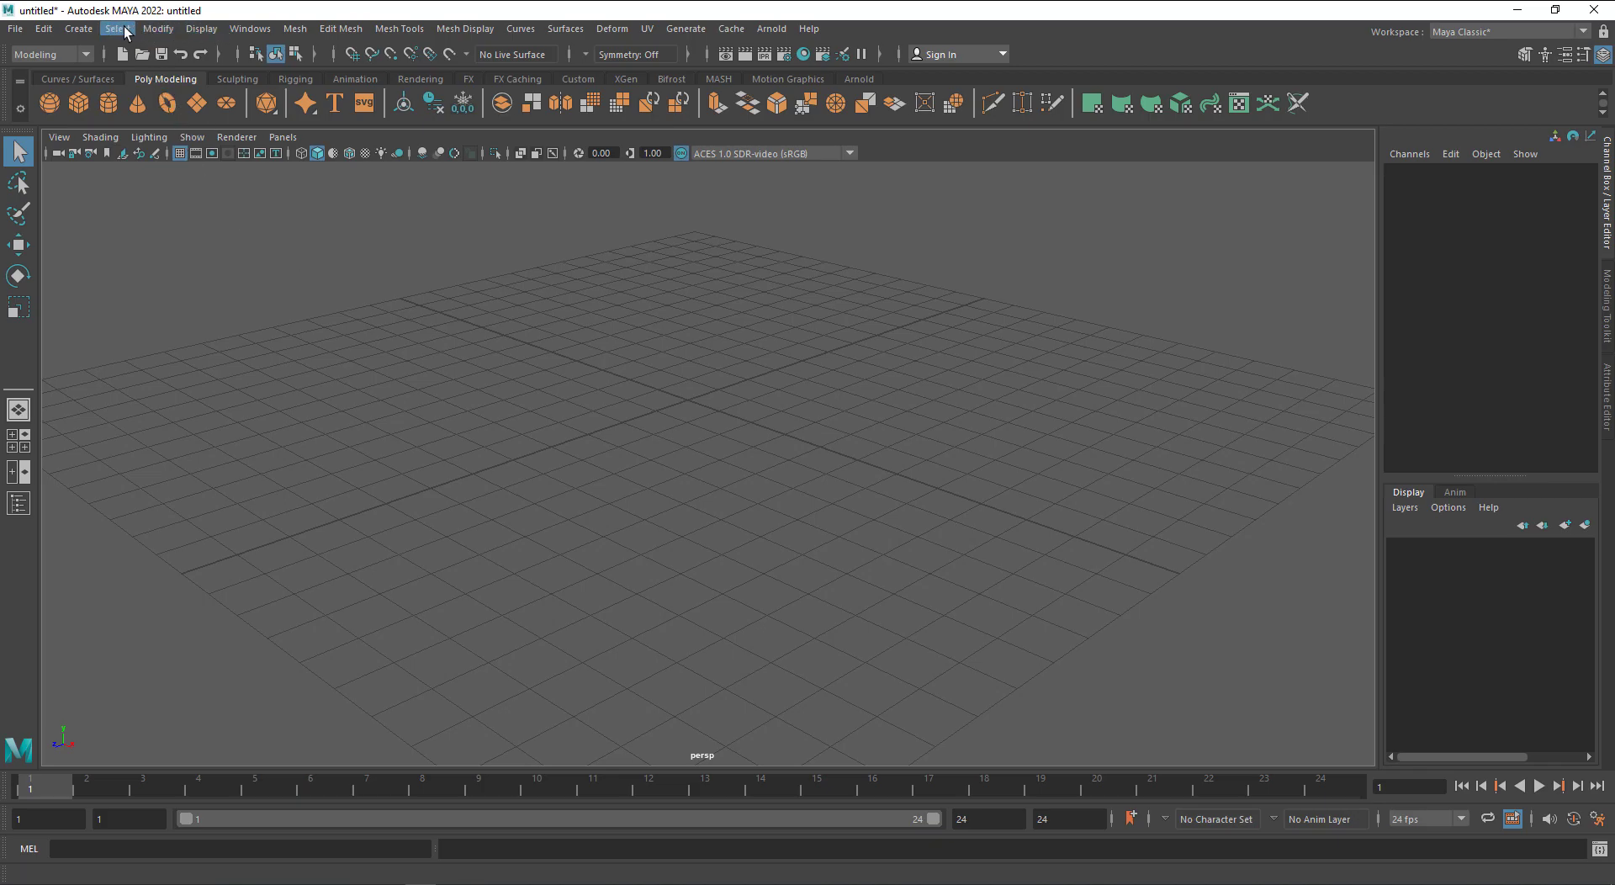
Tear off the Polygon Primitives creation list as a floating window and place it over the viewport's upper-left corner
click(79, 29)
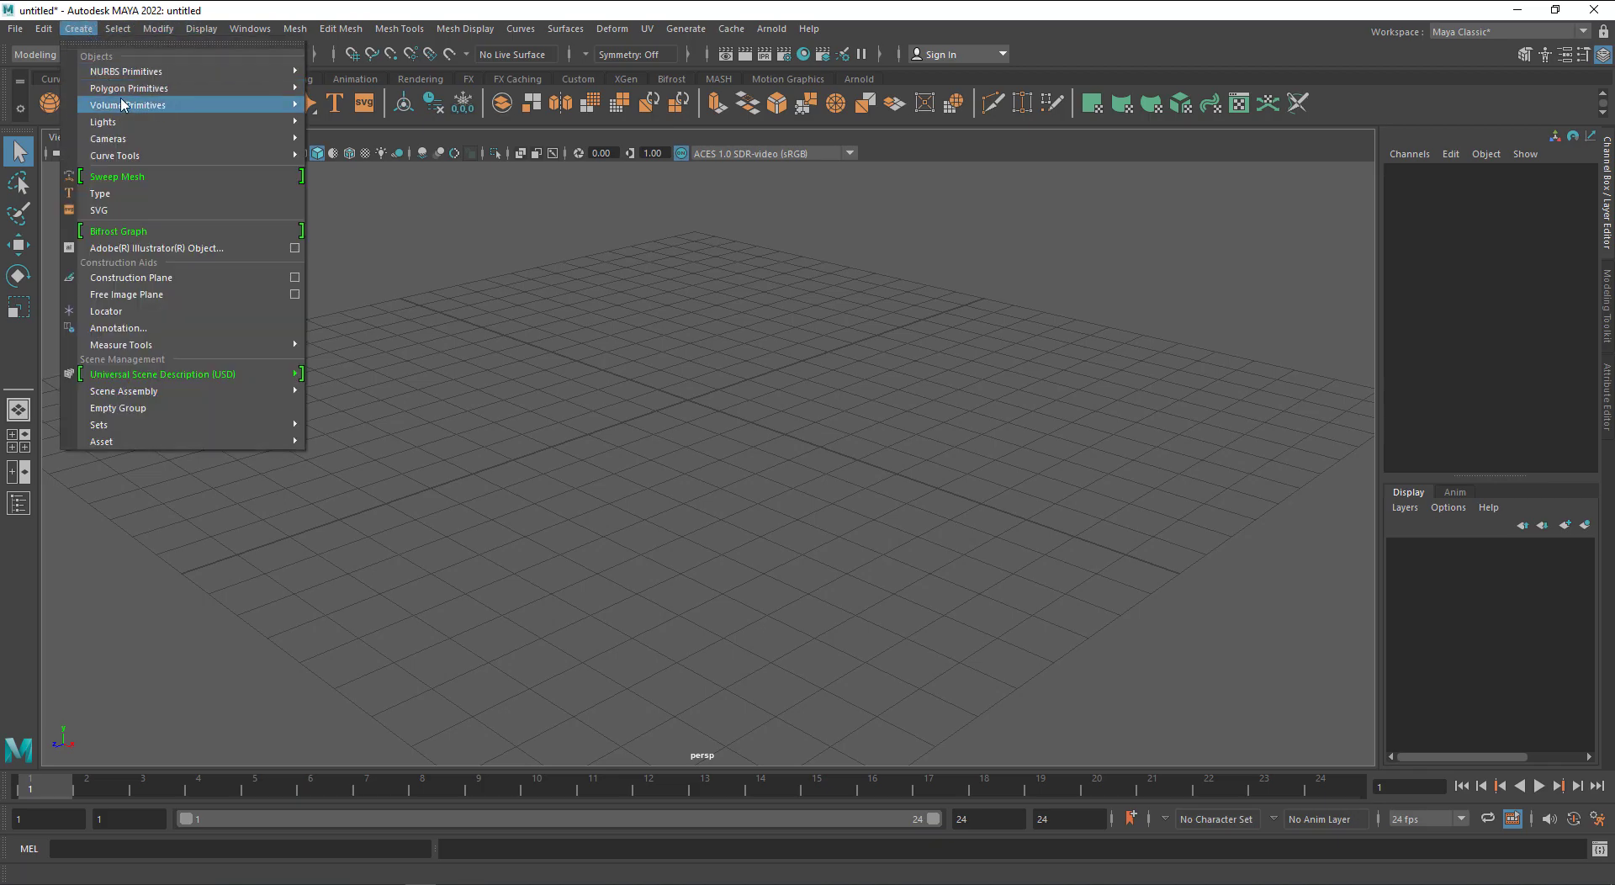
mouse_move(119, 94)
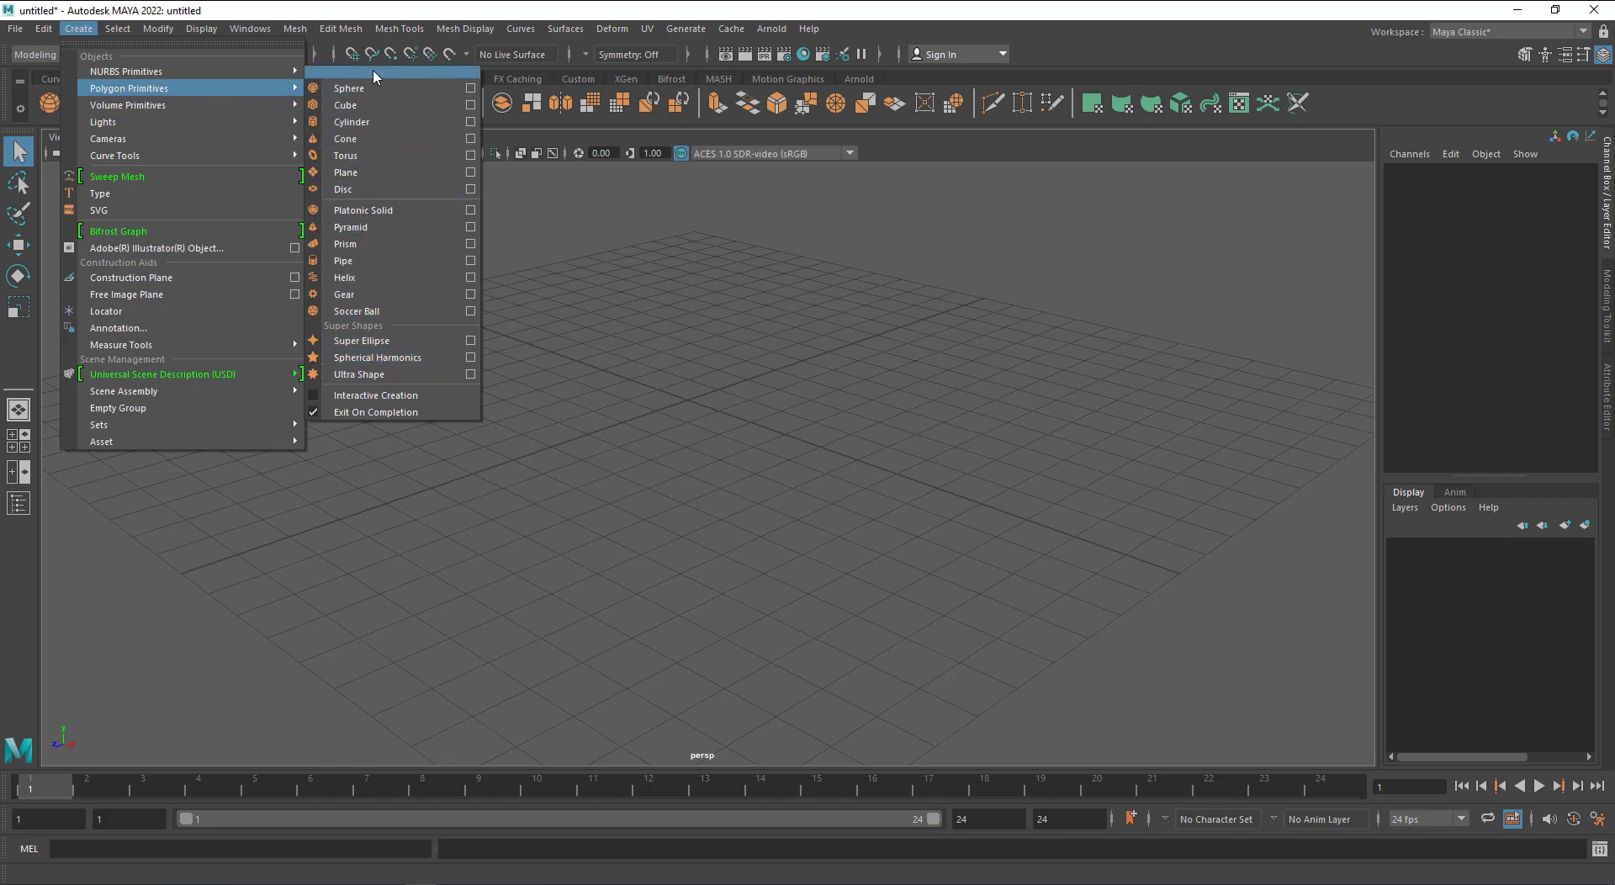
mouse_move(230, 90)
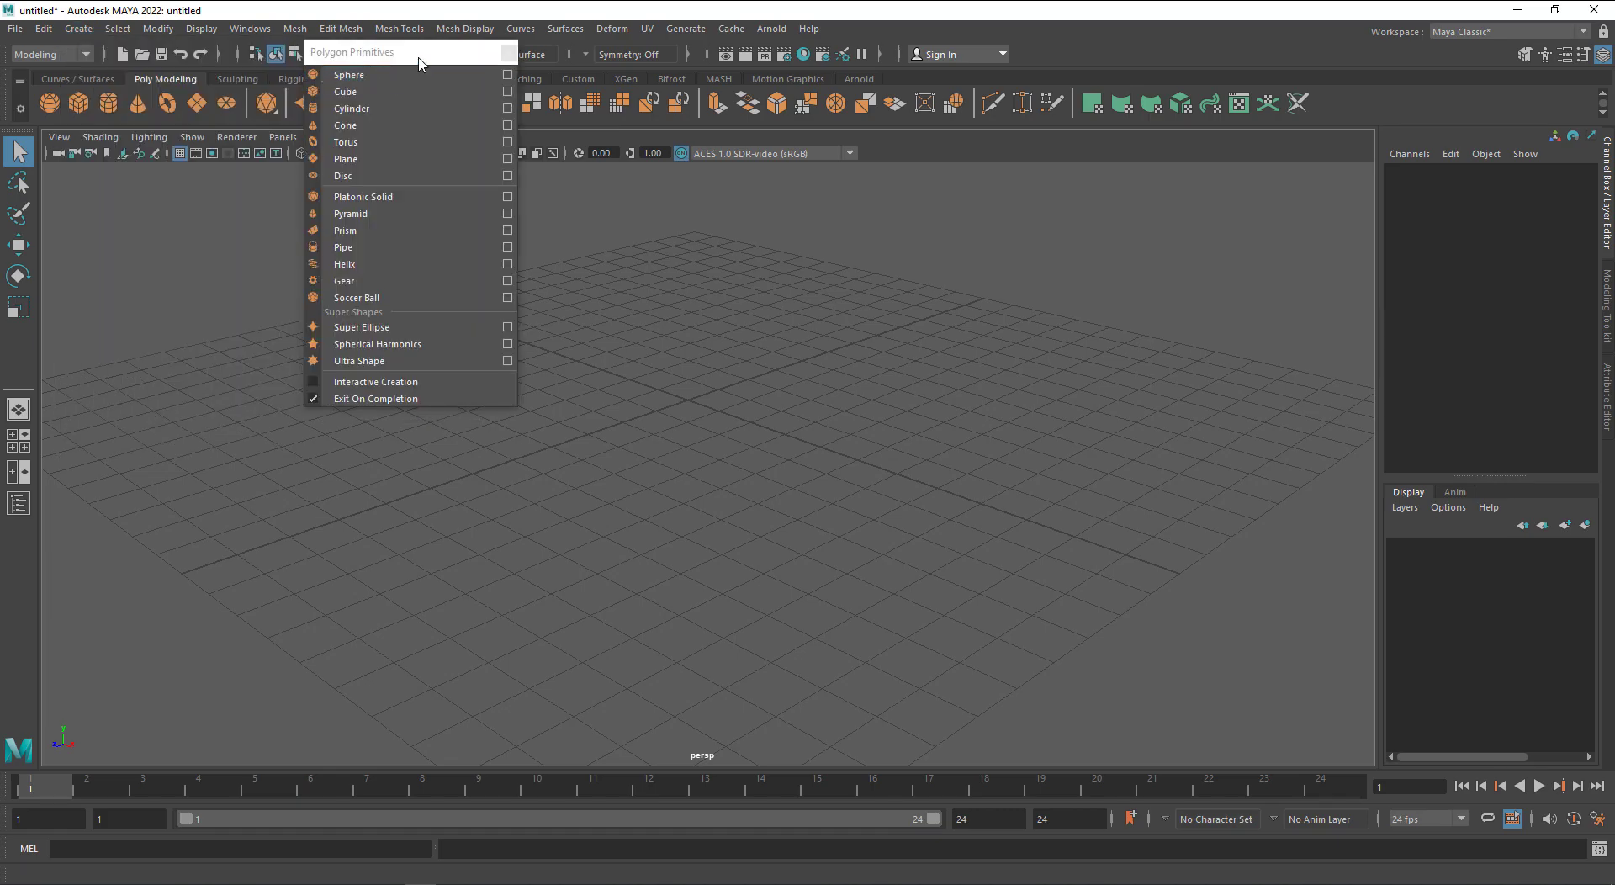
click(367, 72)
drag(380, 124, 175, 210)
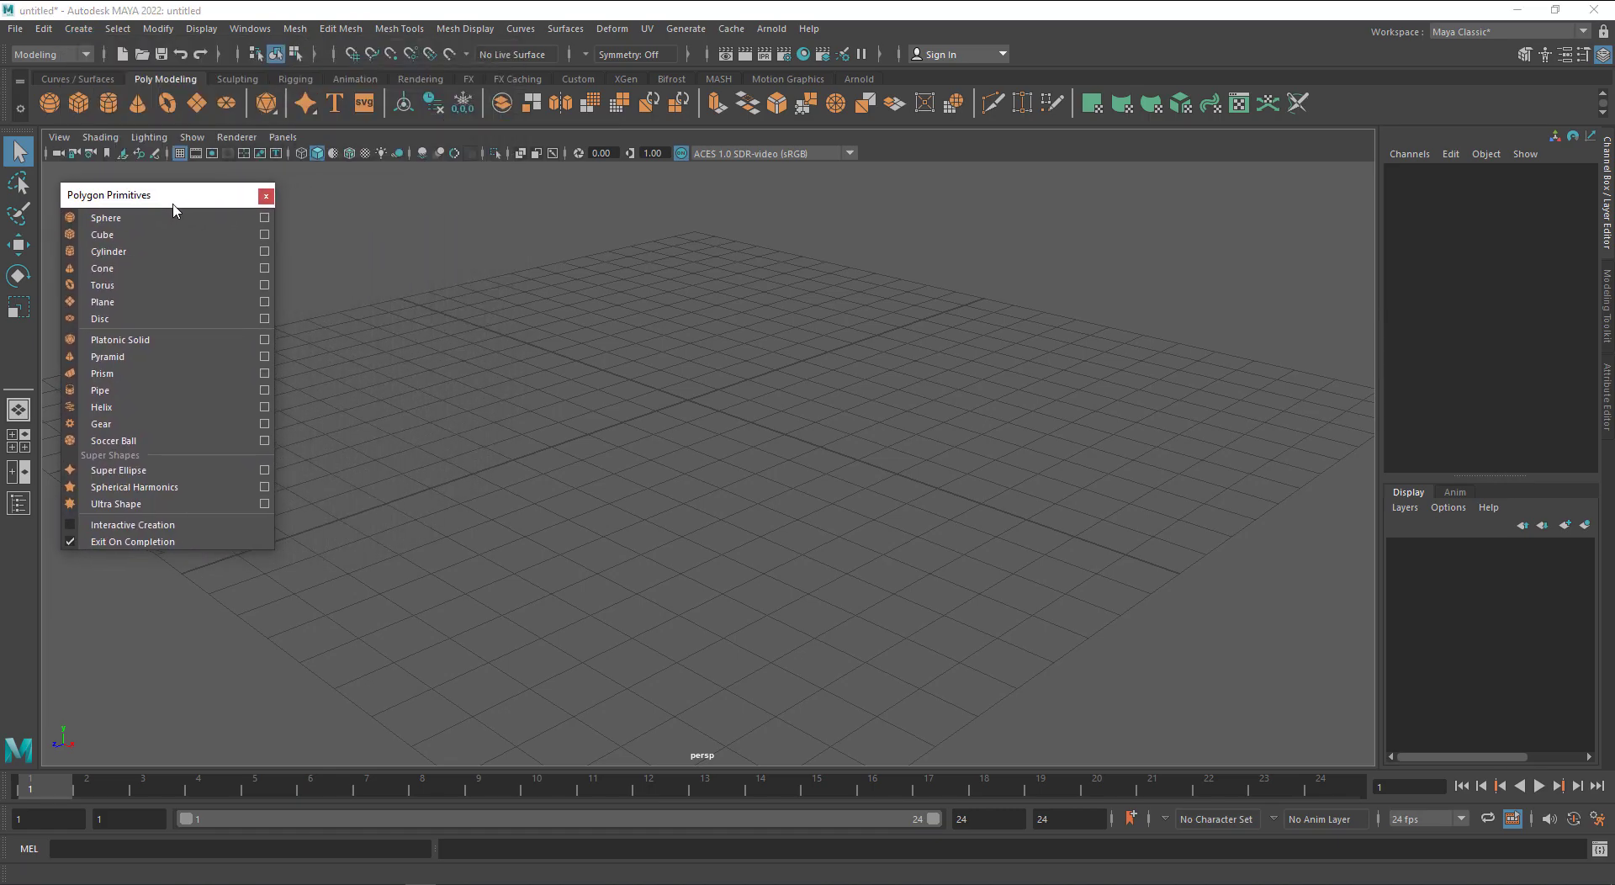
click(79, 29)
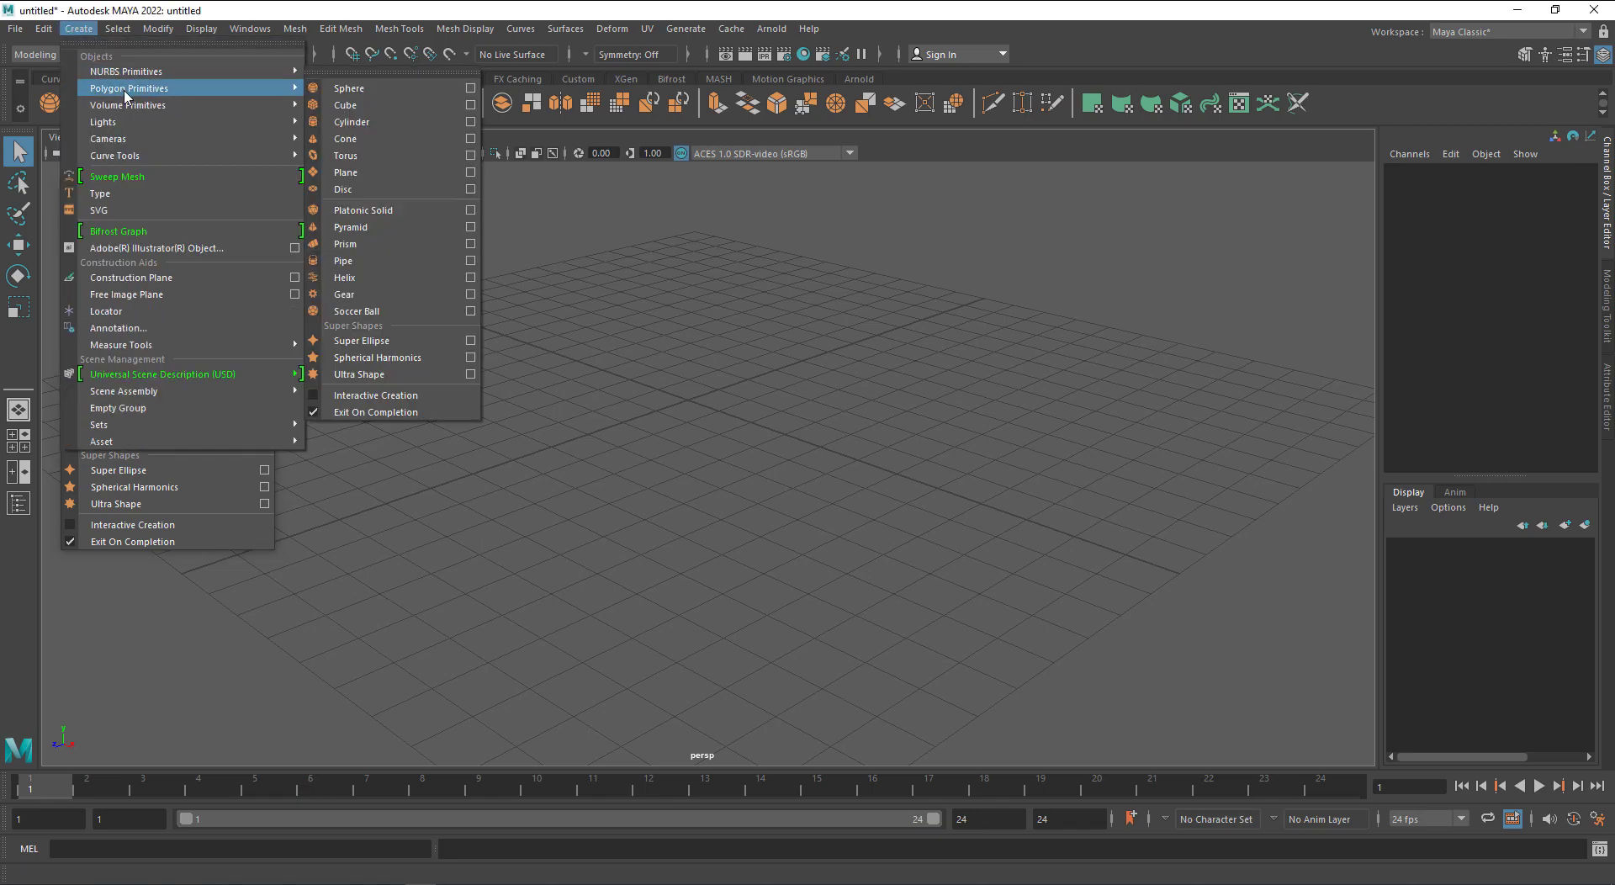
click(343, 74)
drag(349, 59, 101, 194)
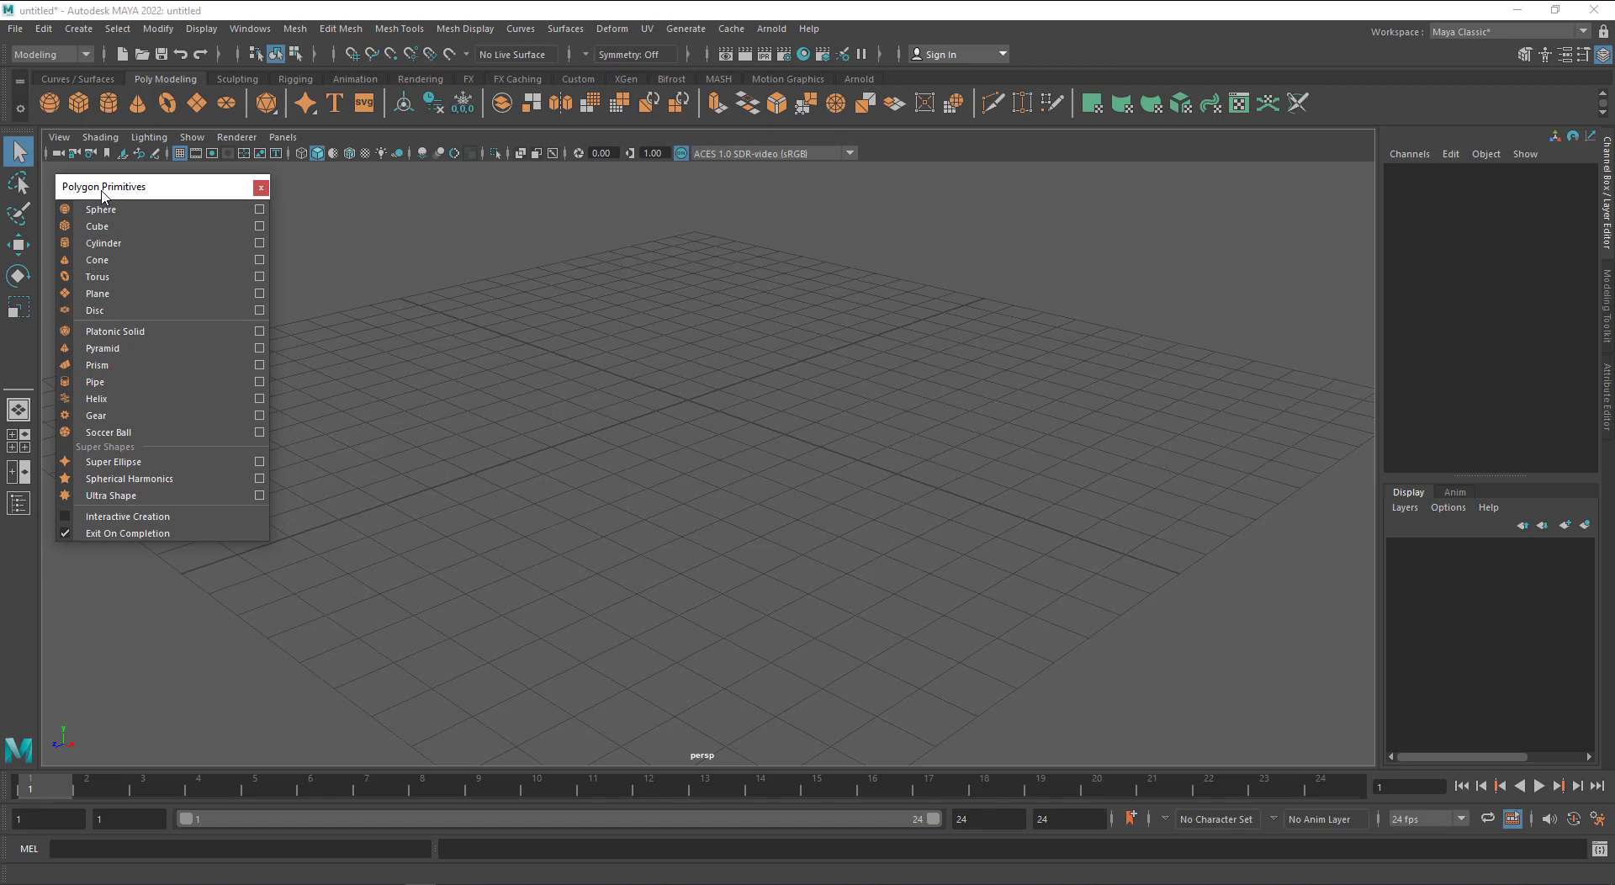
click(591, 455)
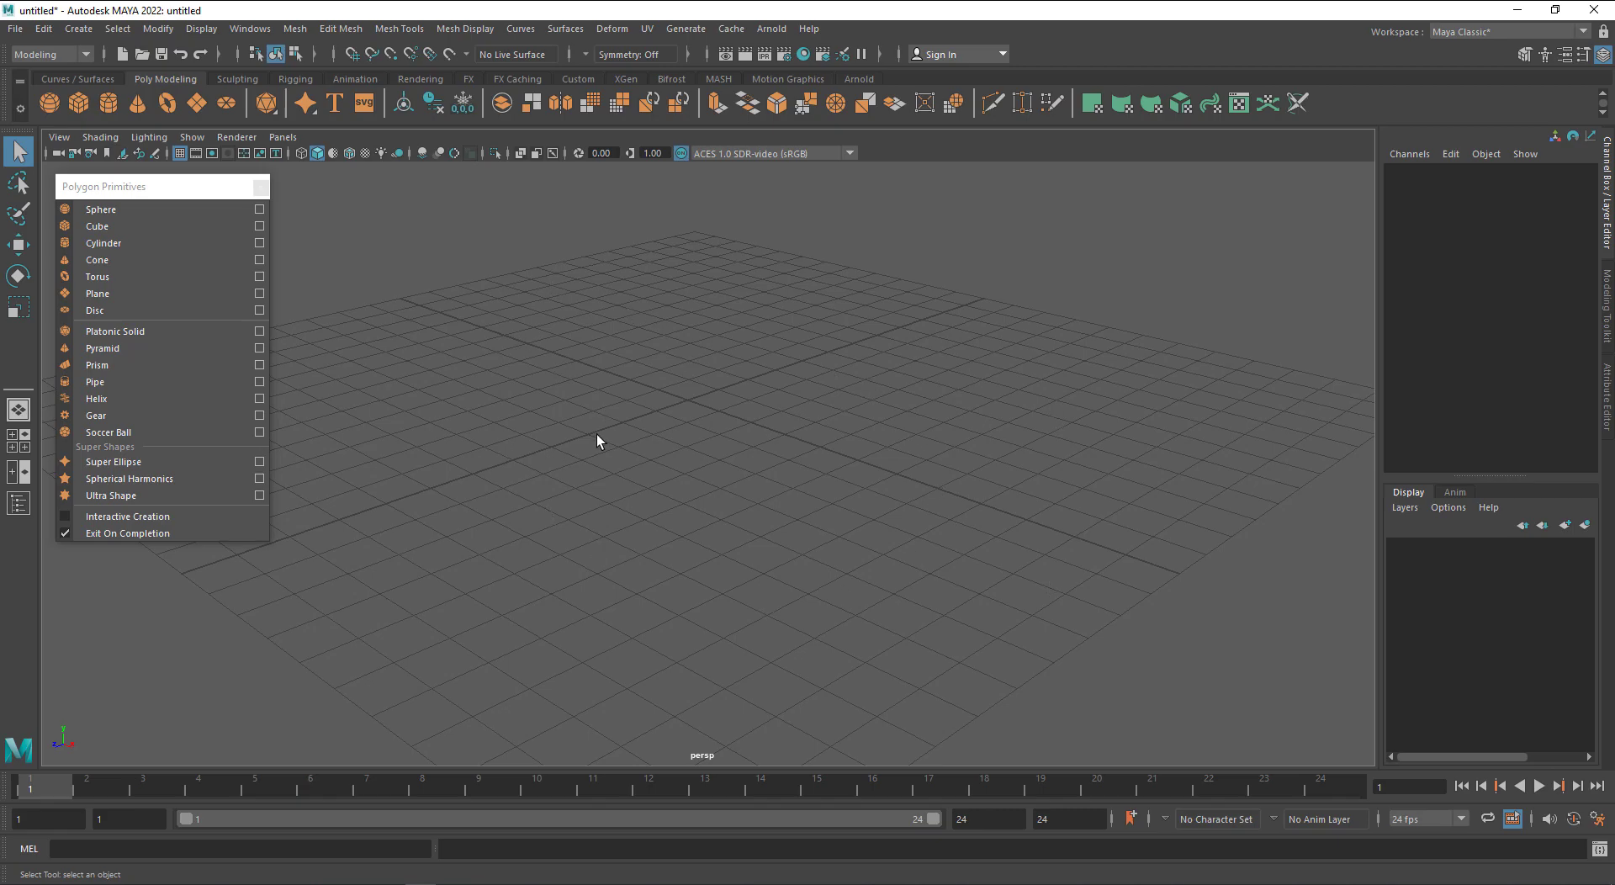
Cycle through the viewport background colors and settle on the light grey one
key(alt+b)
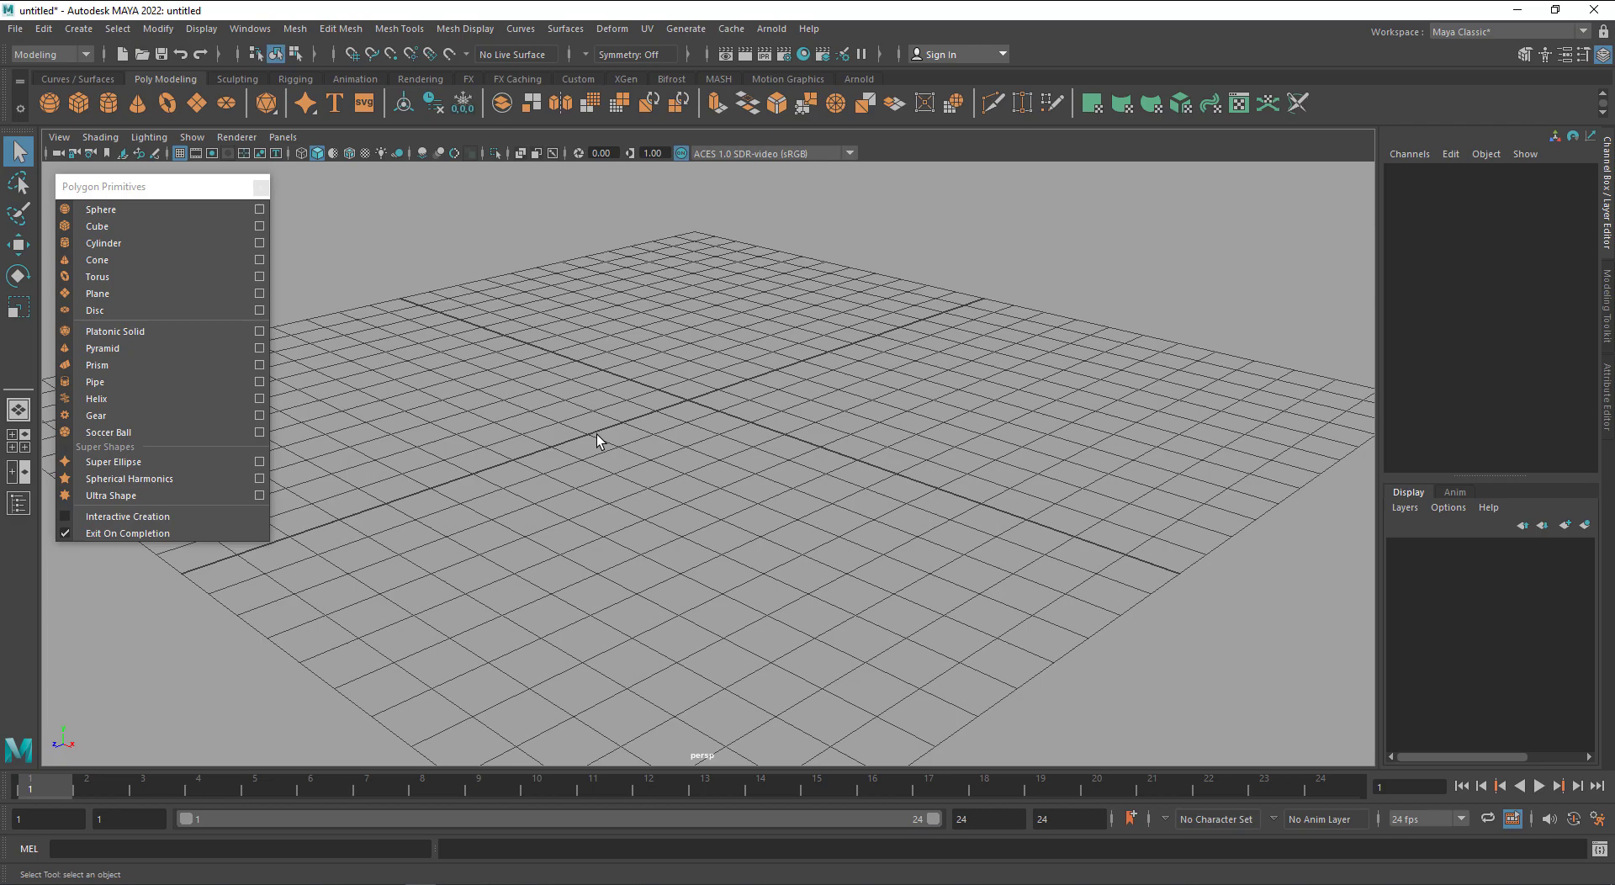
key(alt+b)
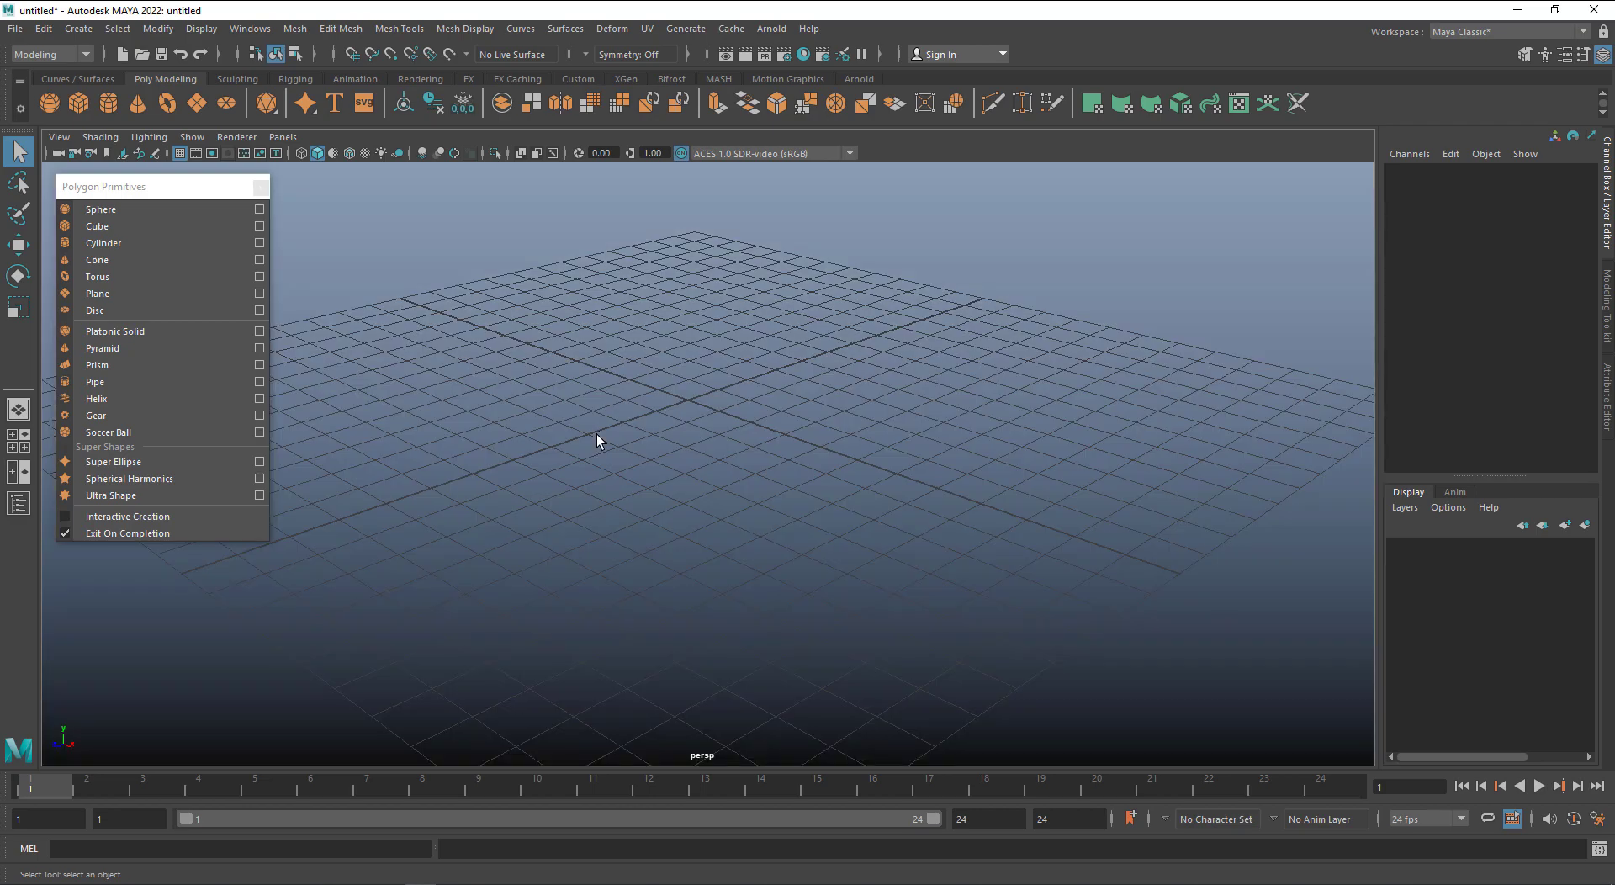
key(alt+b)
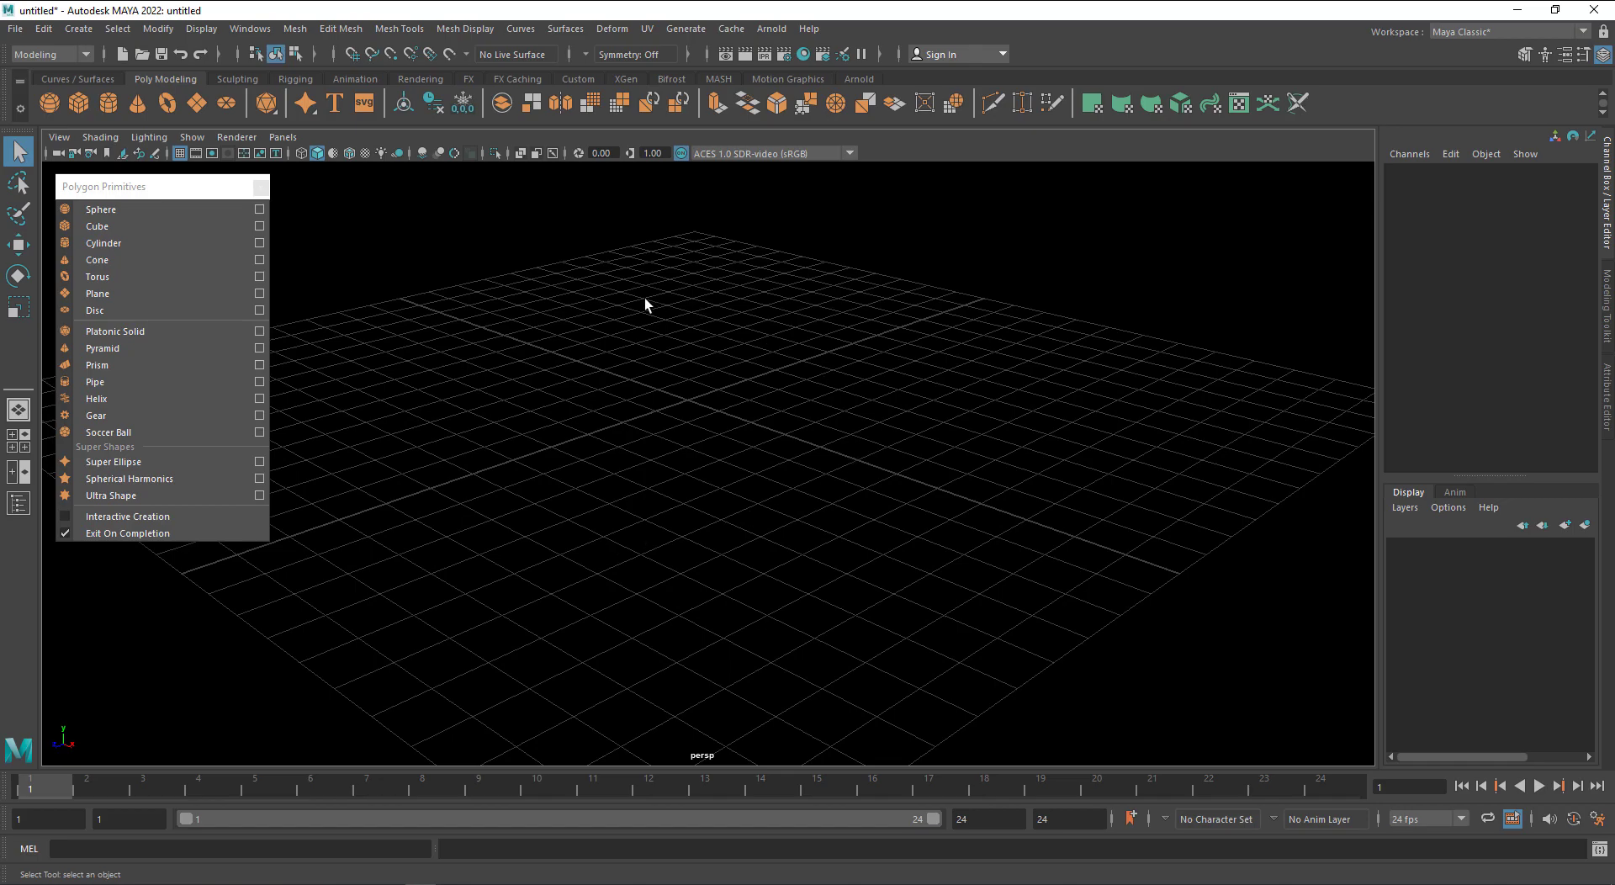
key(alt+b)
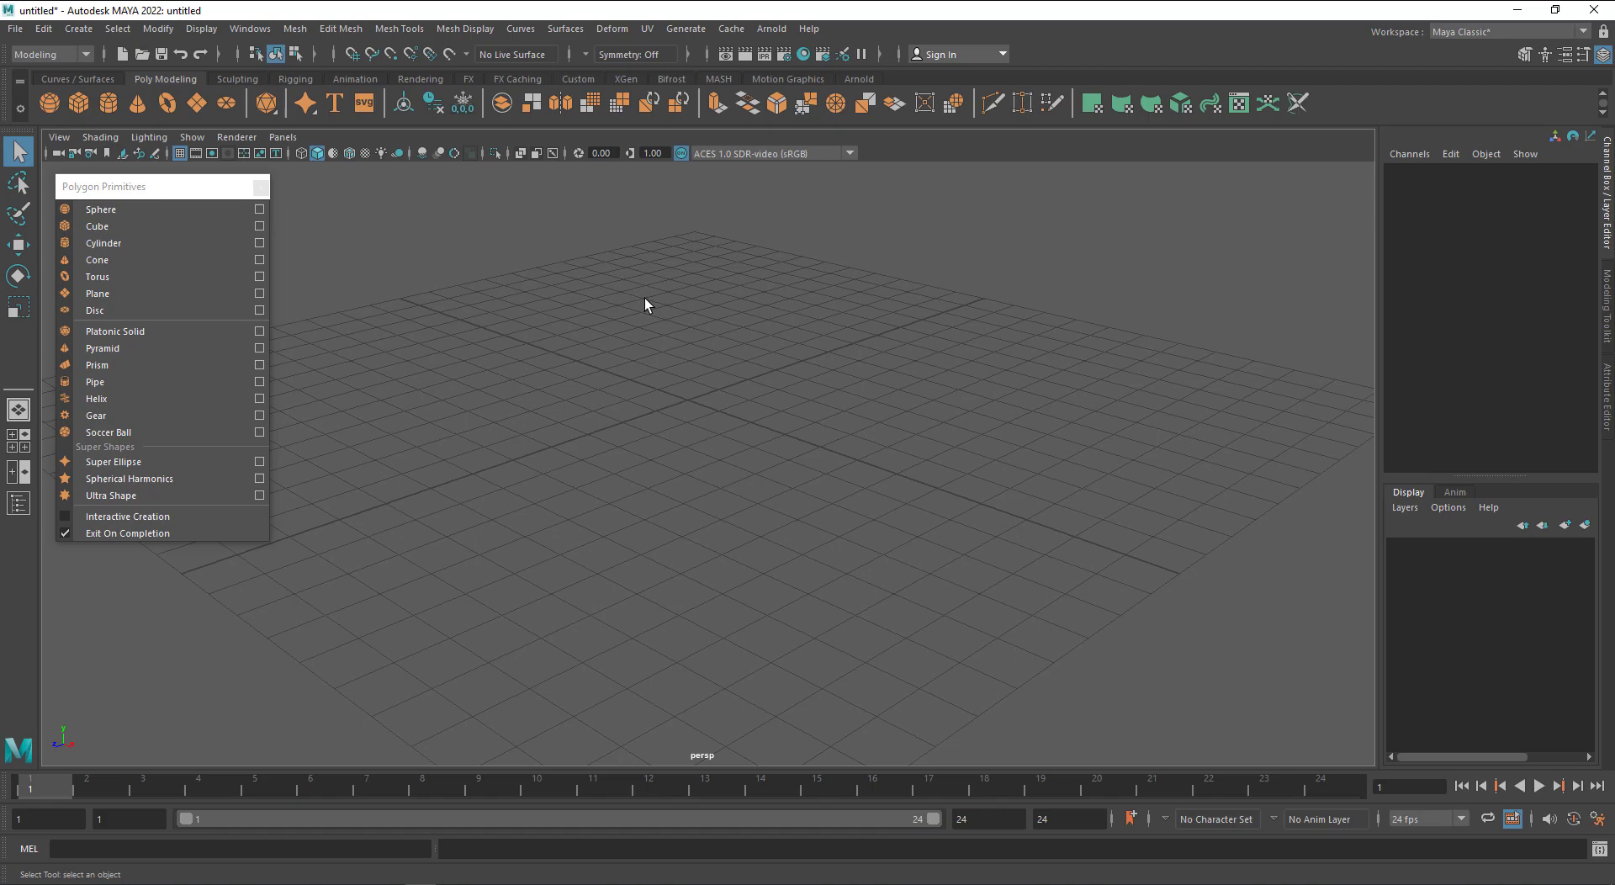
key(alt+b)
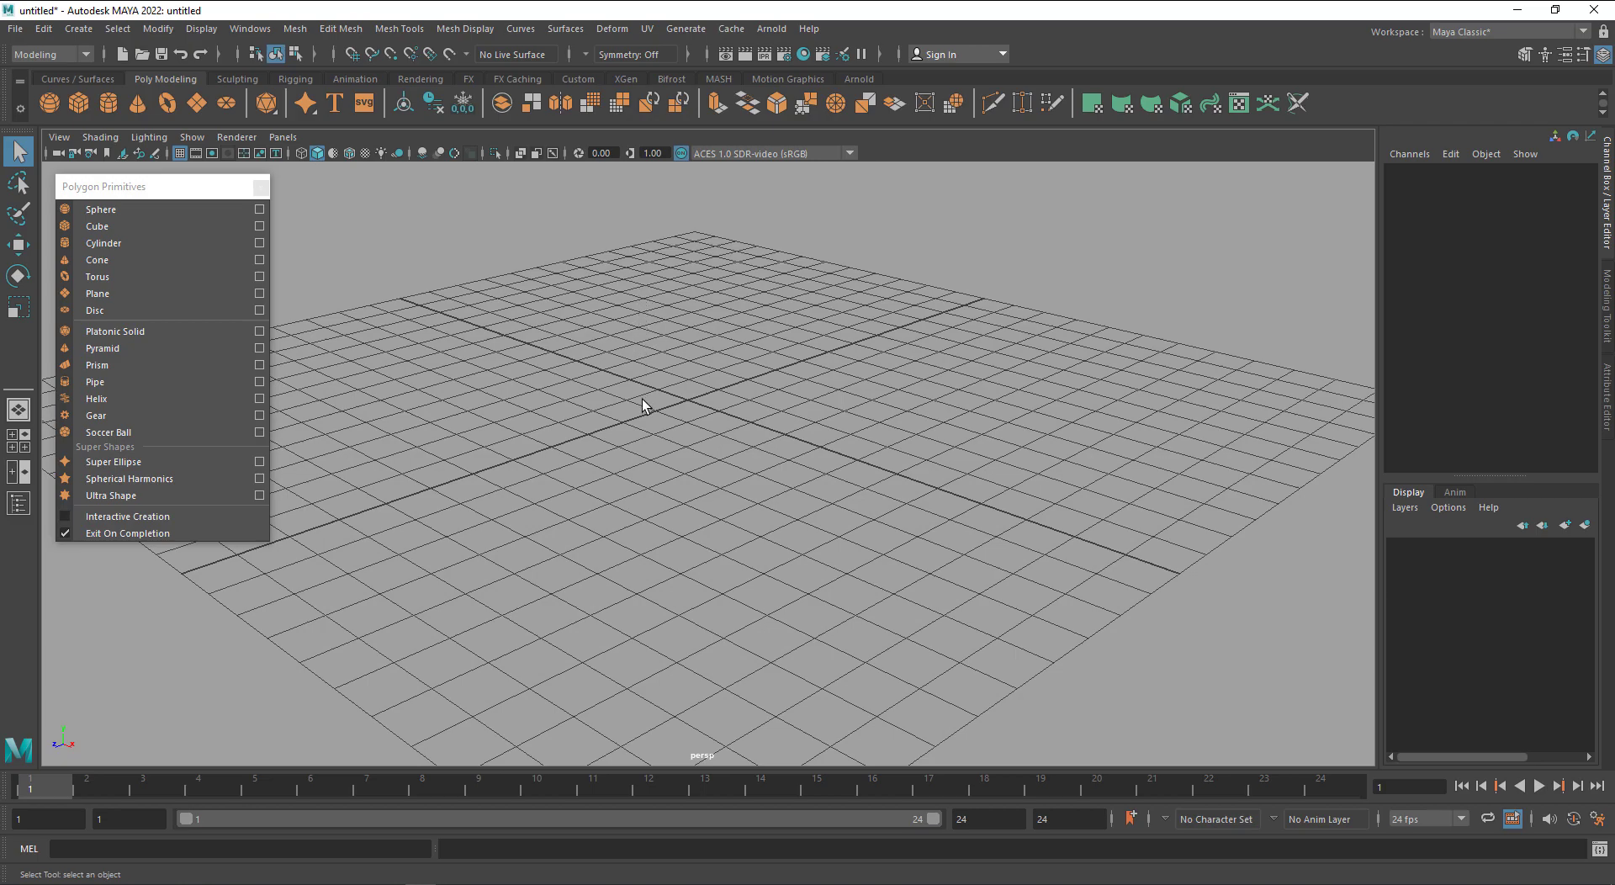
Review the polygon cube creation options, including its size and division settings, and close them without creating anything
scroll(643, 399, up, 5)
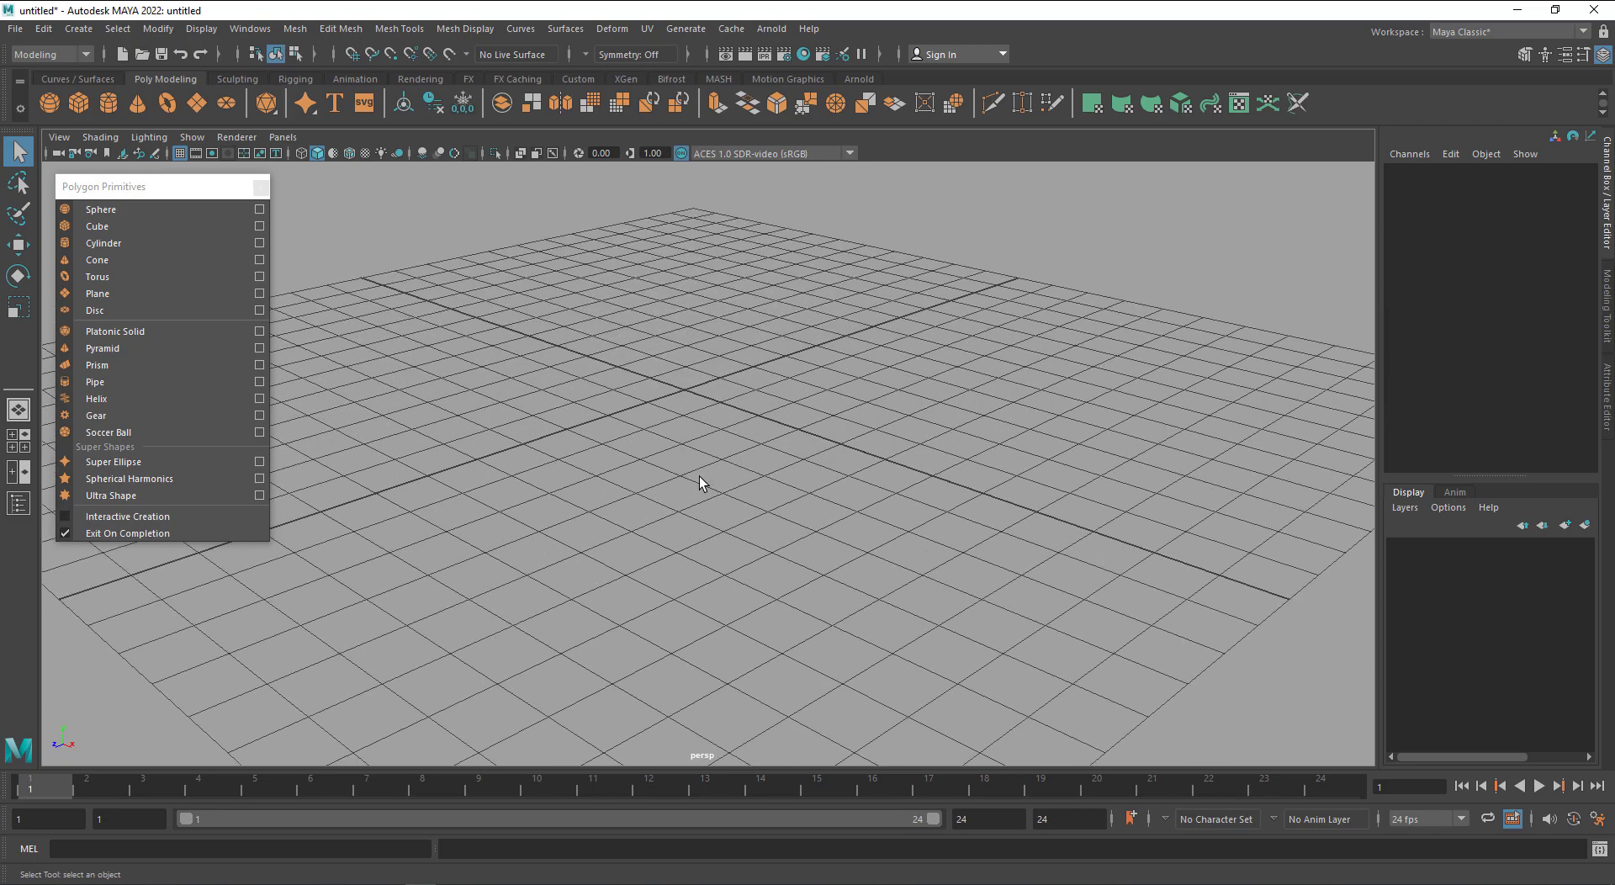
alt+right_drag(678, 350, 563, 390)
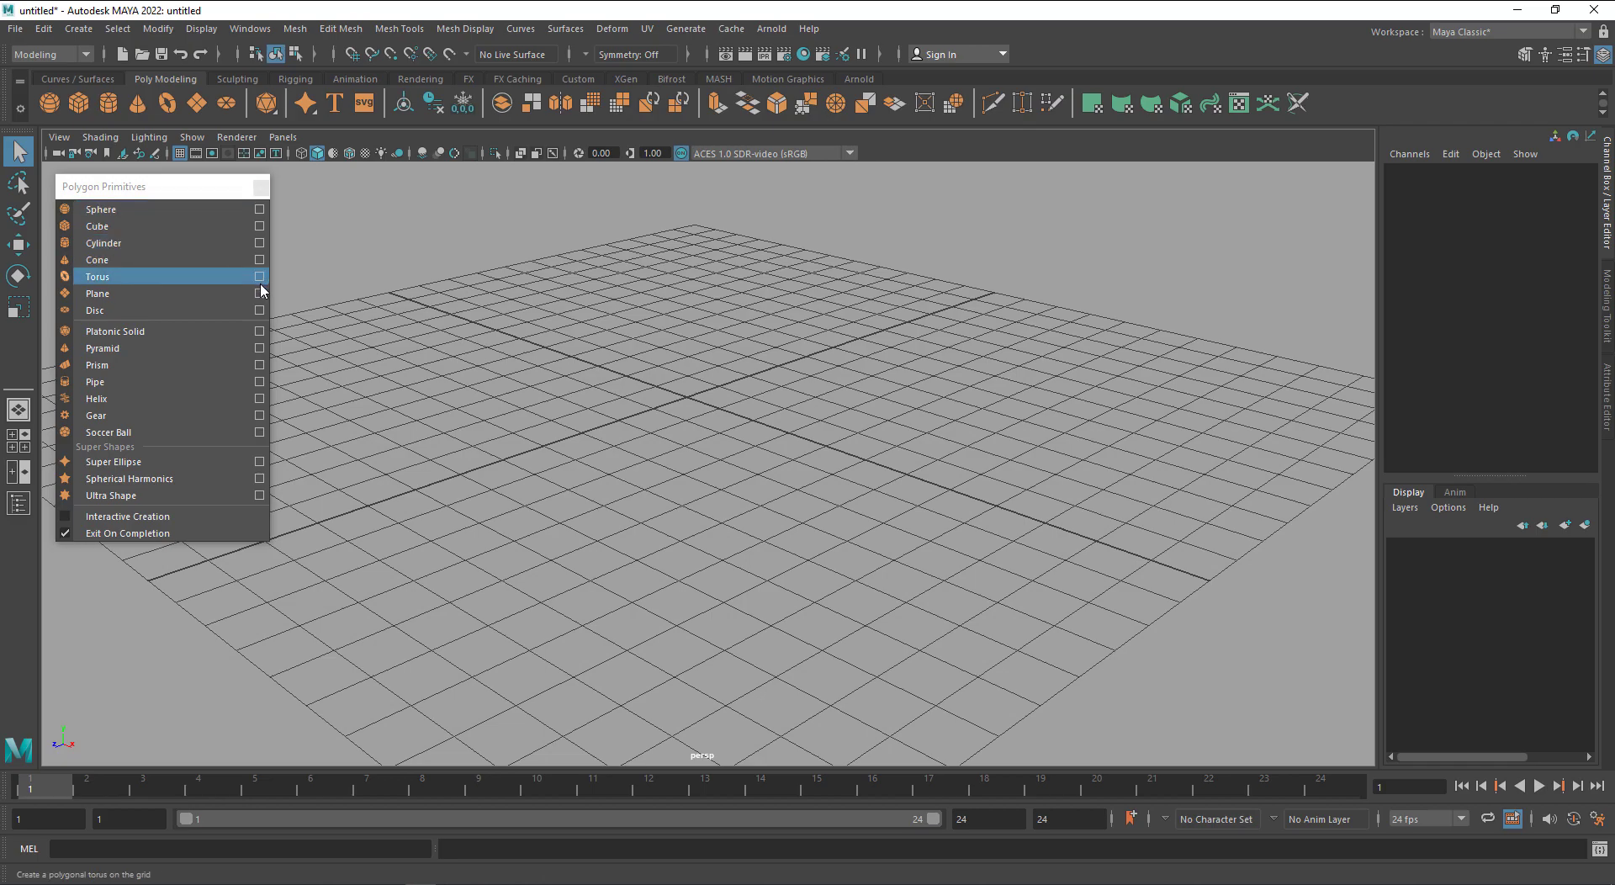
click(259, 225)
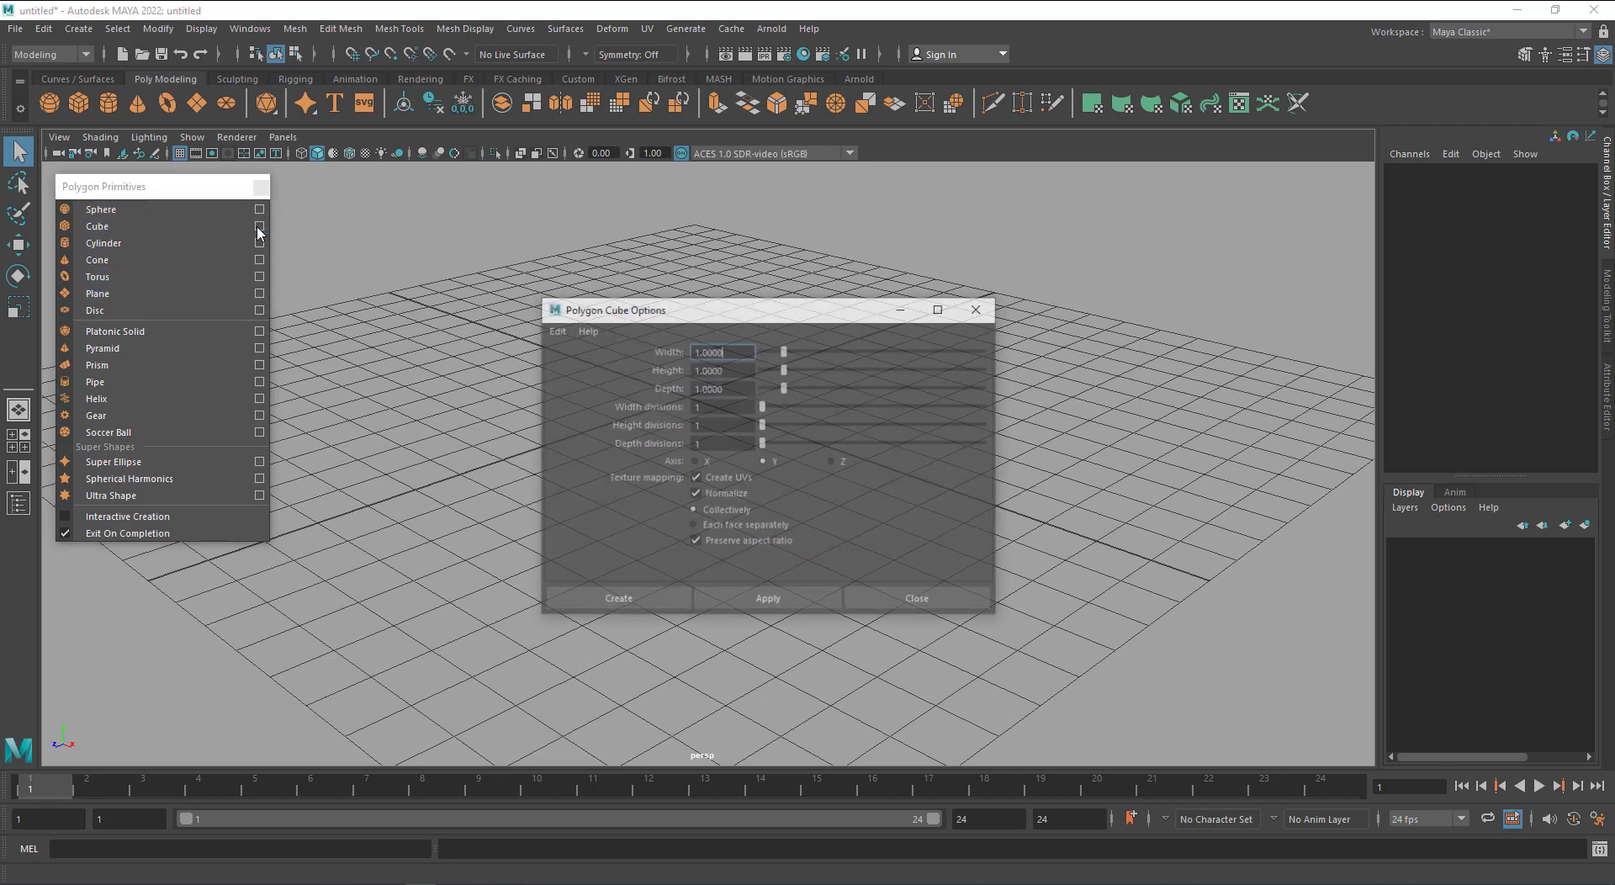
drag(751, 354, 612, 382)
key(Tab)
key(Tab)
click(701, 425)
drag(740, 443, 579, 442)
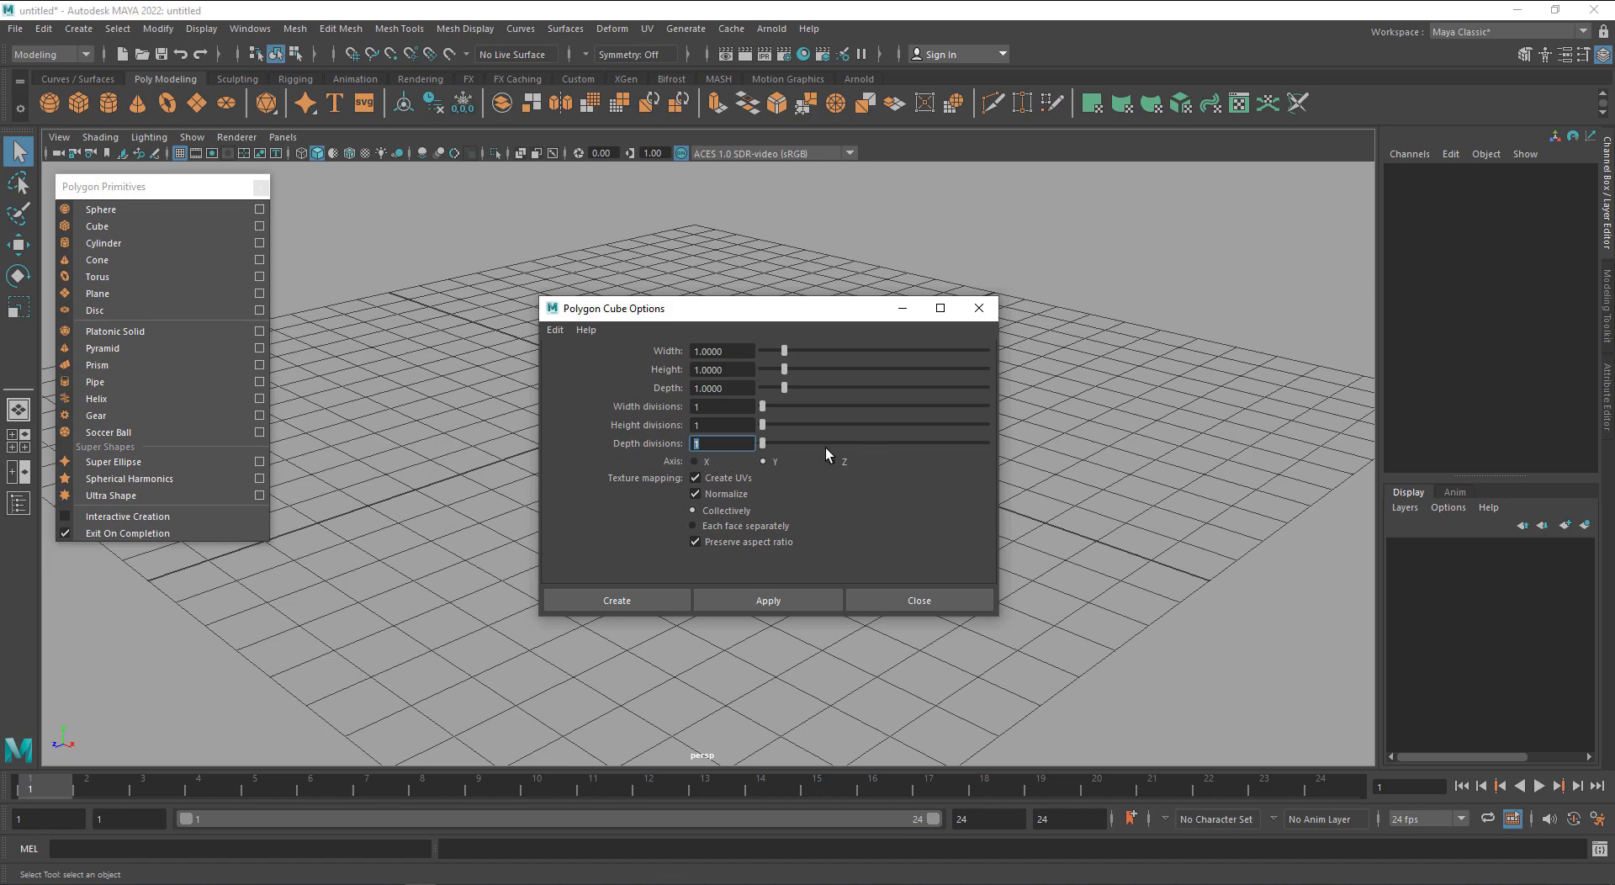
click(921, 601)
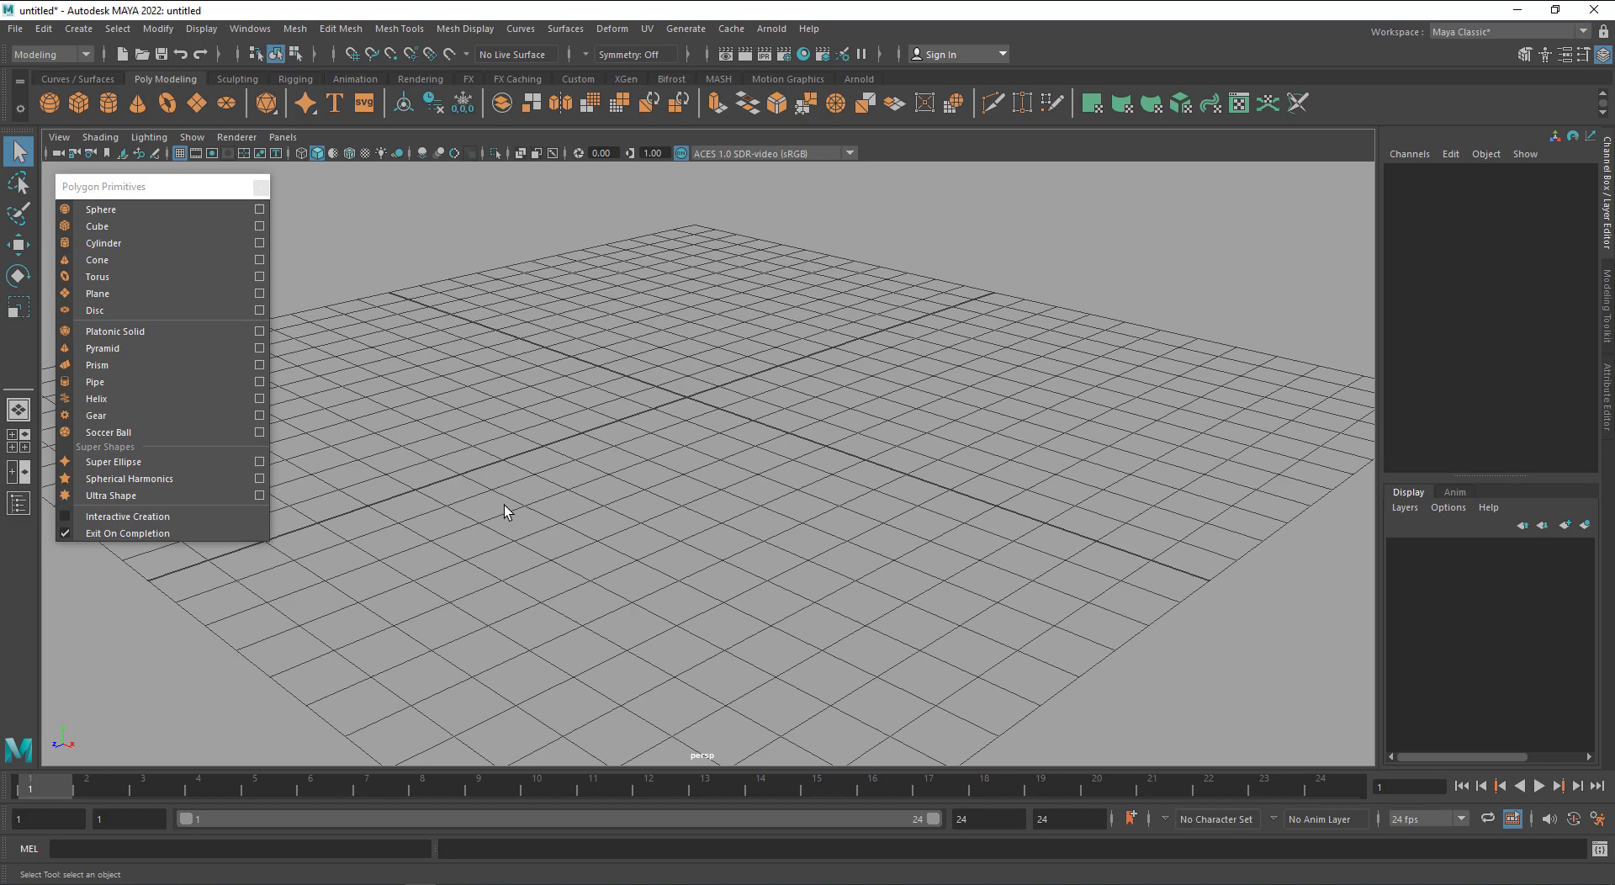
Create a default polygon cube at the grid's center, nudge the floating primitives list, and delete the cube
click(115, 227)
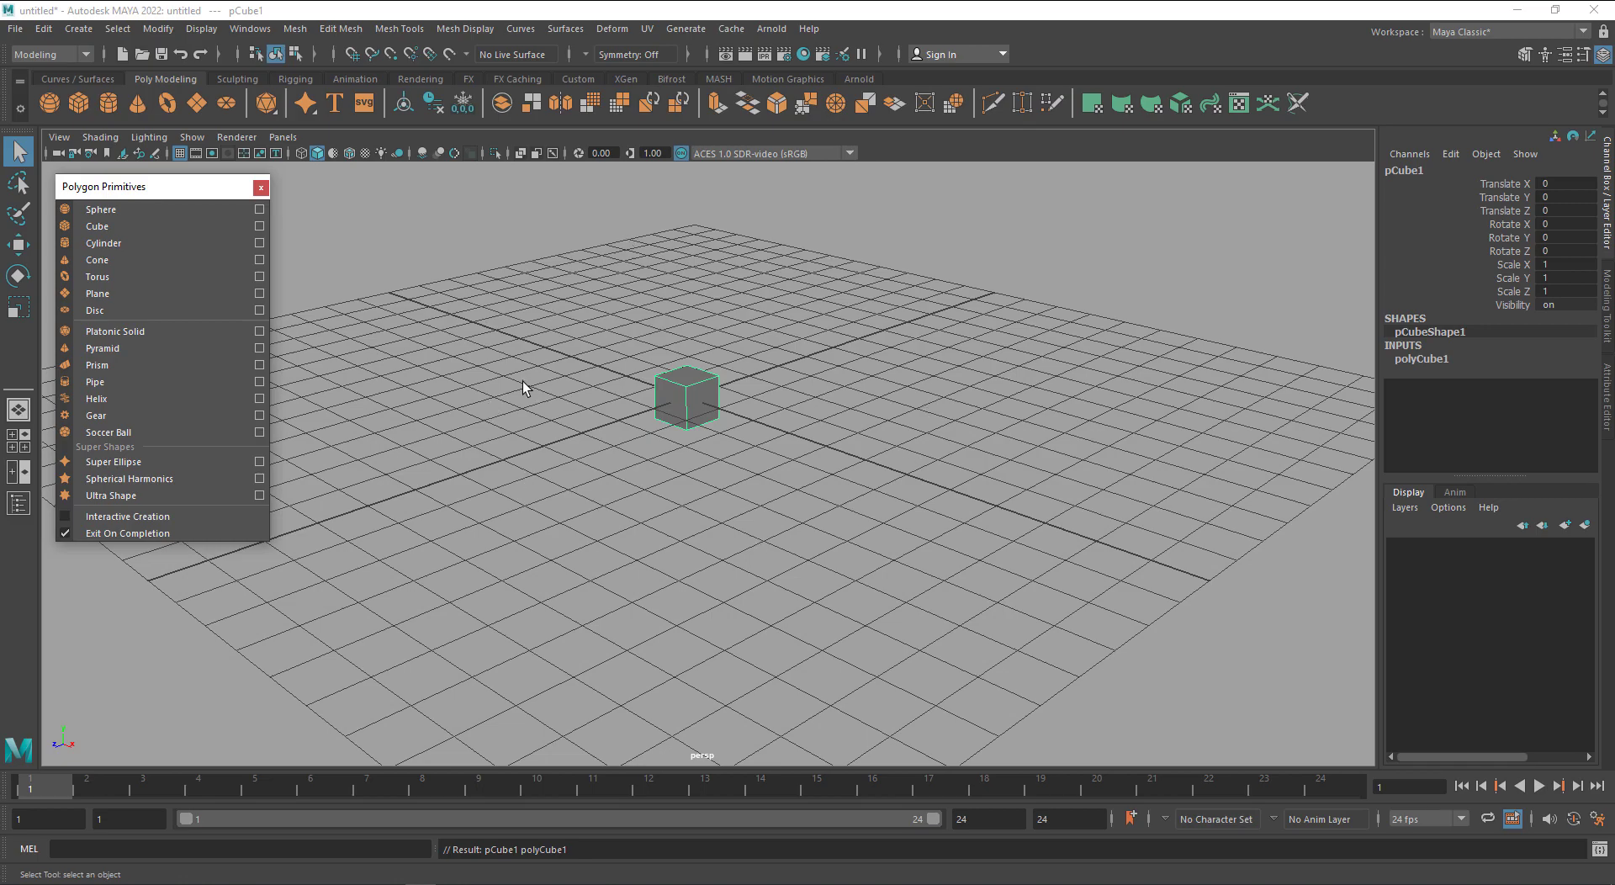
drag(123, 186, 169, 183)
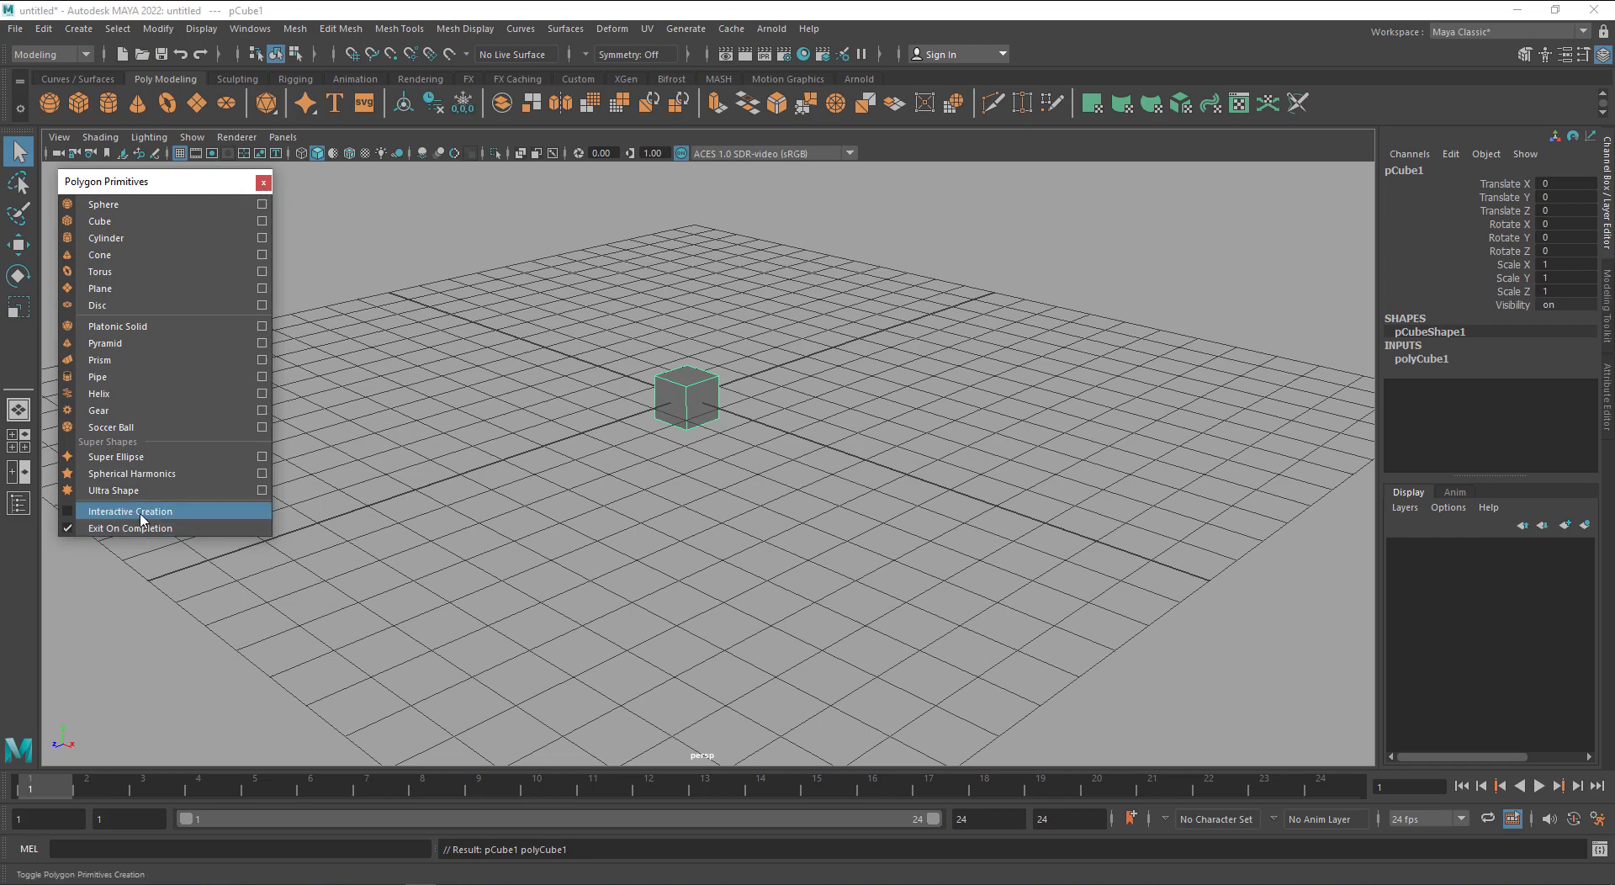
click(684, 391)
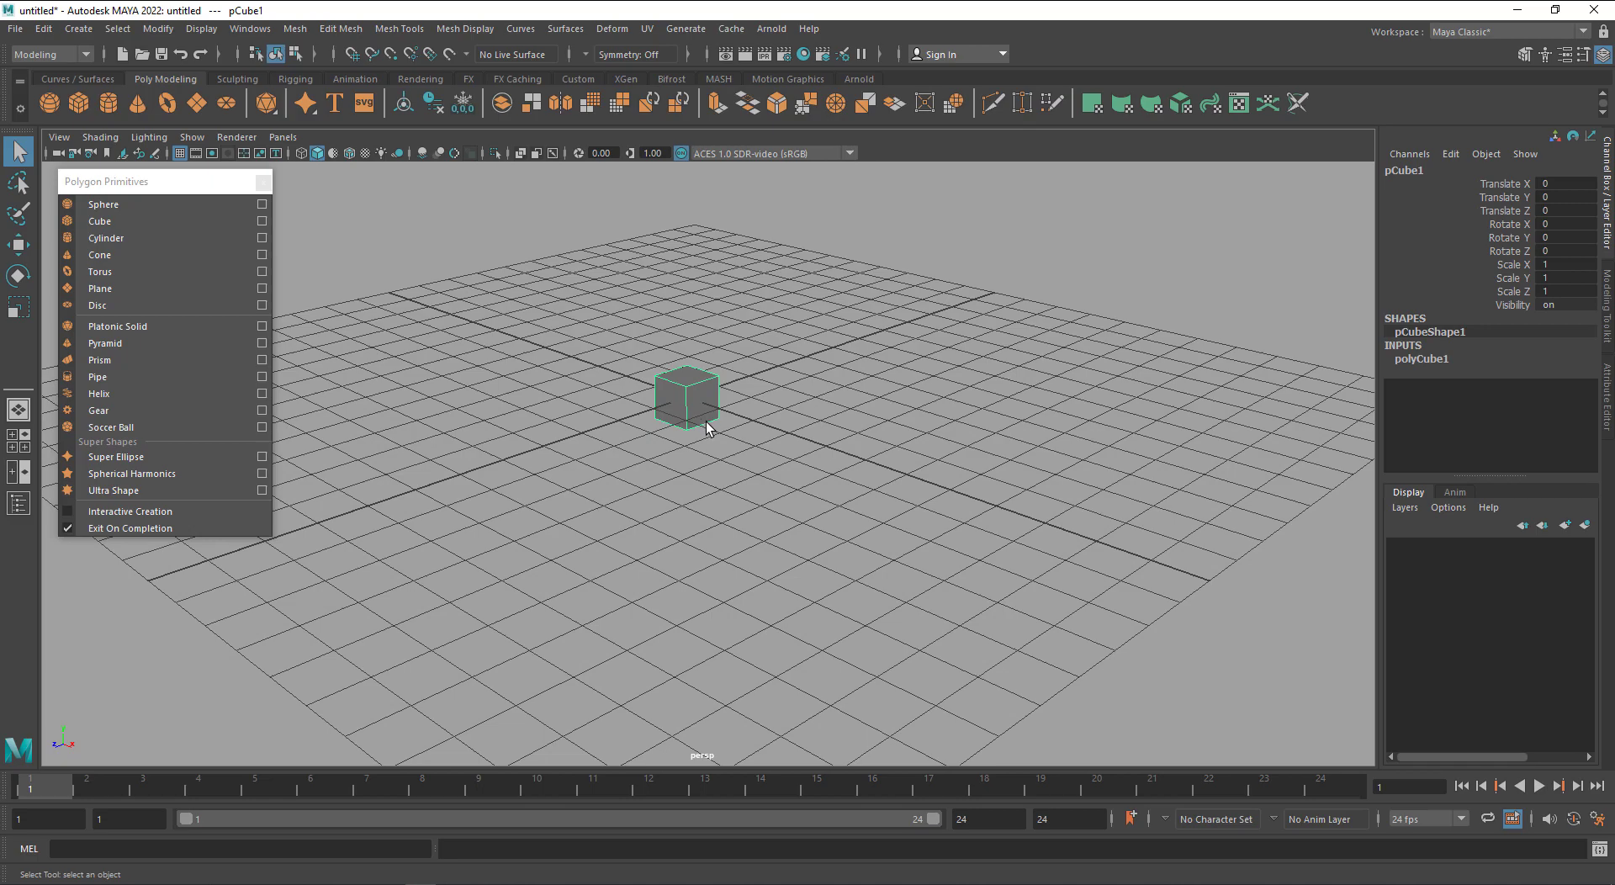
key(Delete)
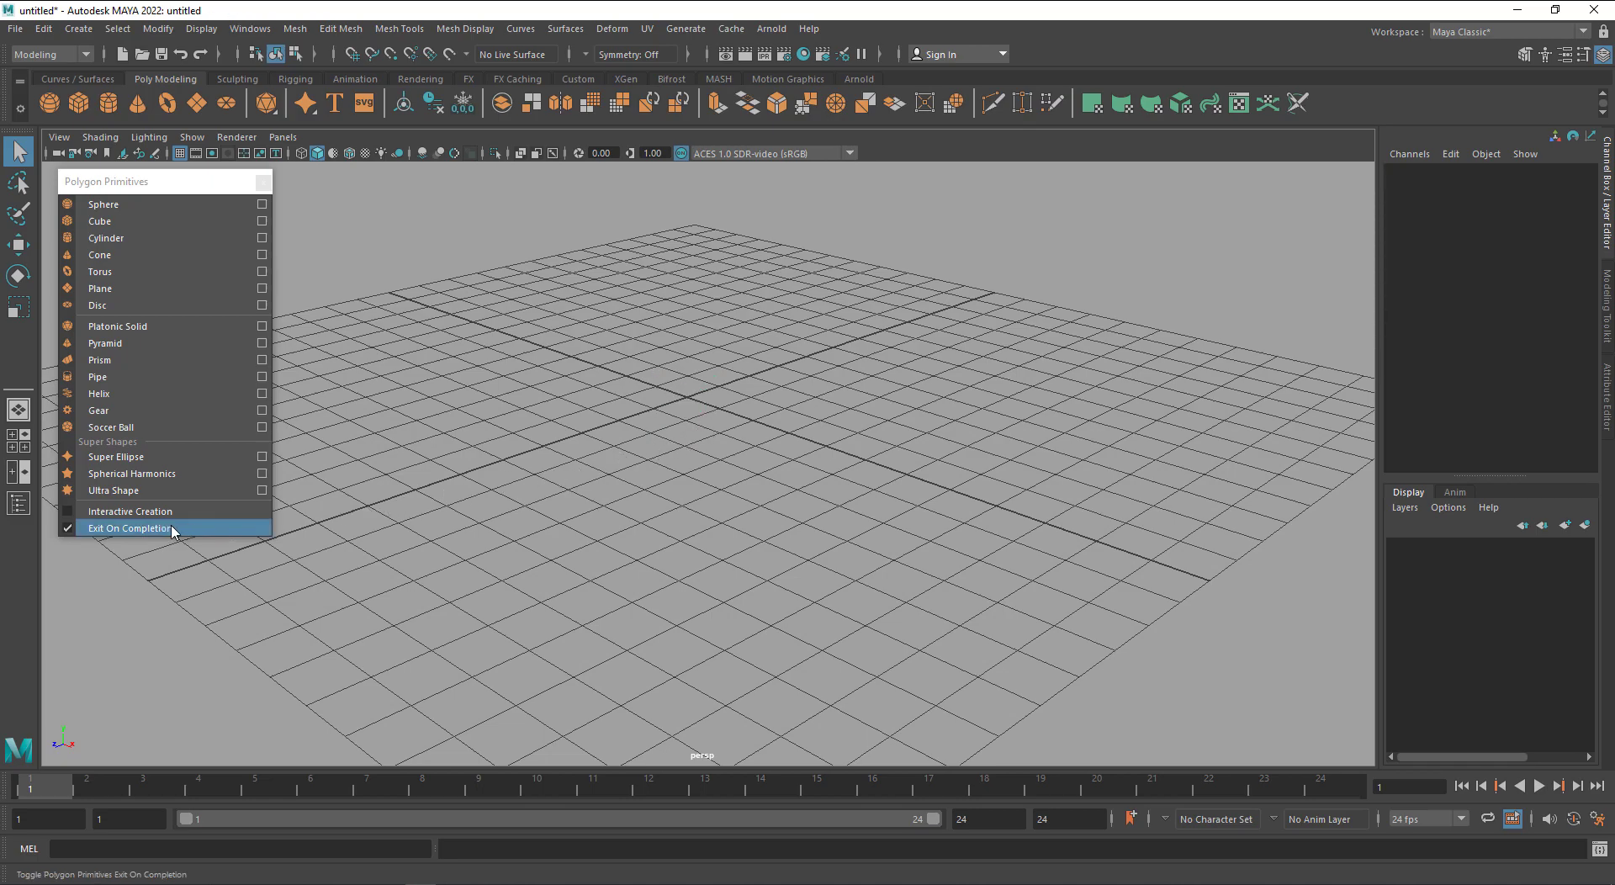
Enable Interactive Creation and draw a cube about 6.1 wide, 4.7 high and 6 deep from the grid's center
click(74, 512)
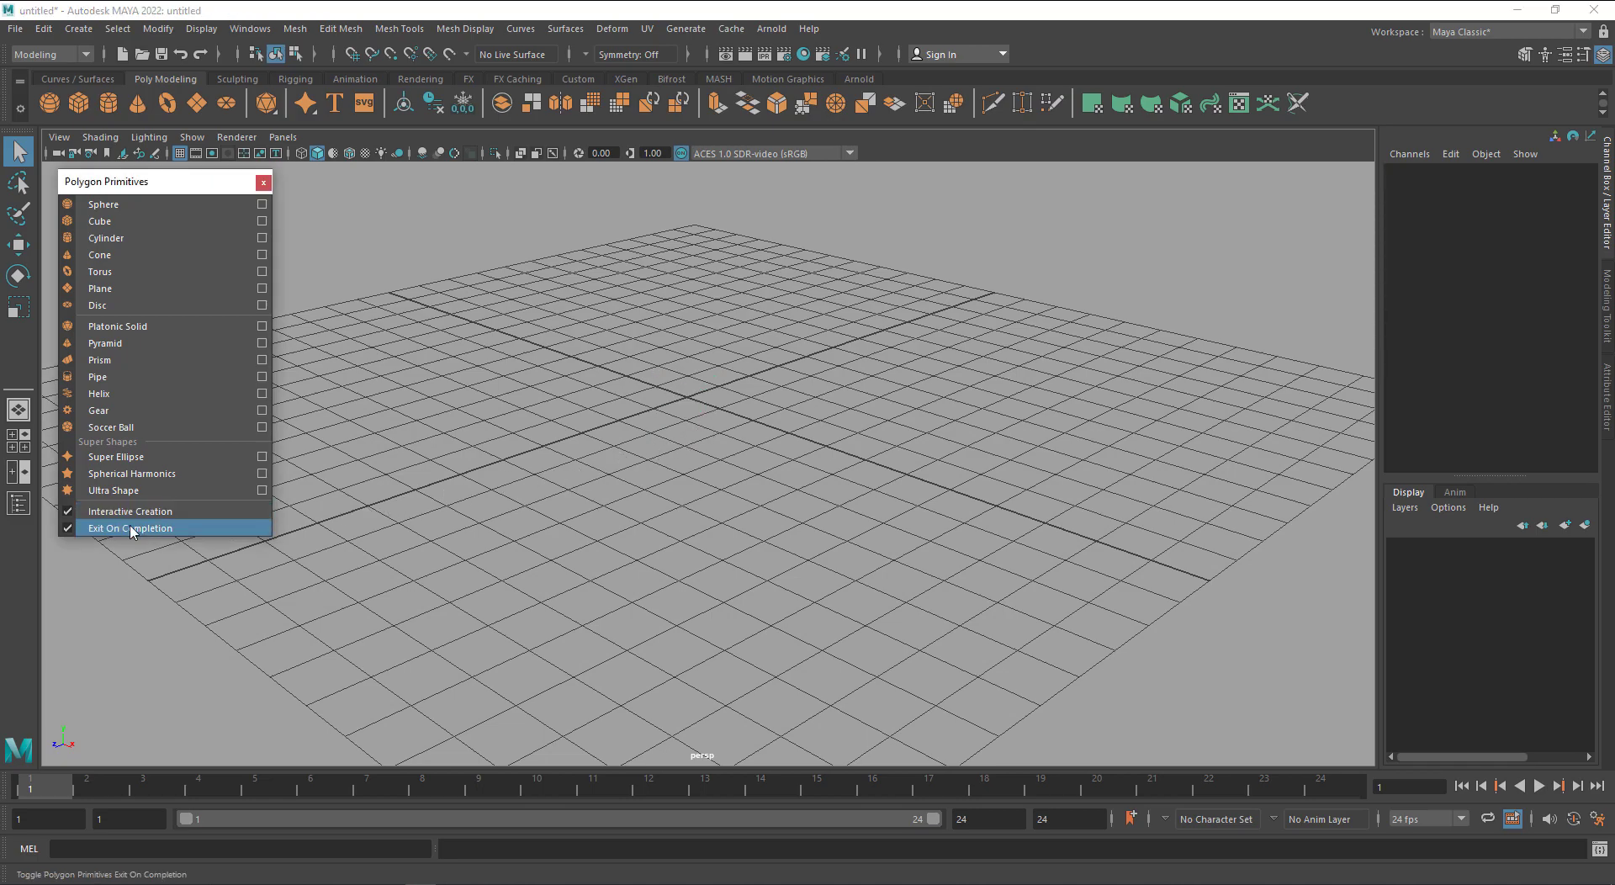
click(137, 223)
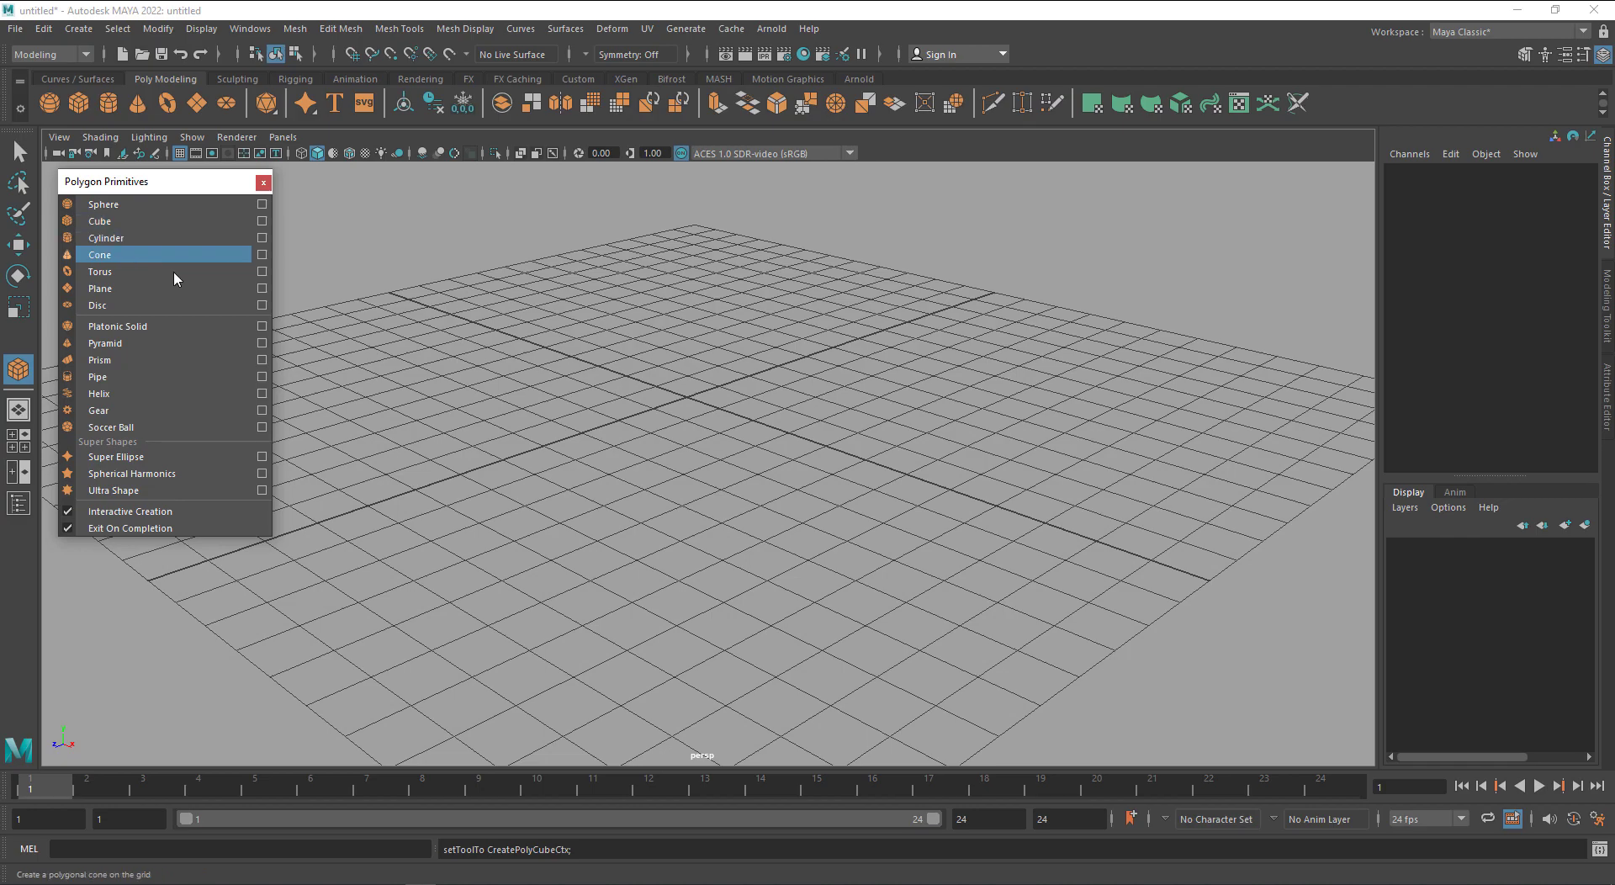
drag(688, 398, 681, 578)
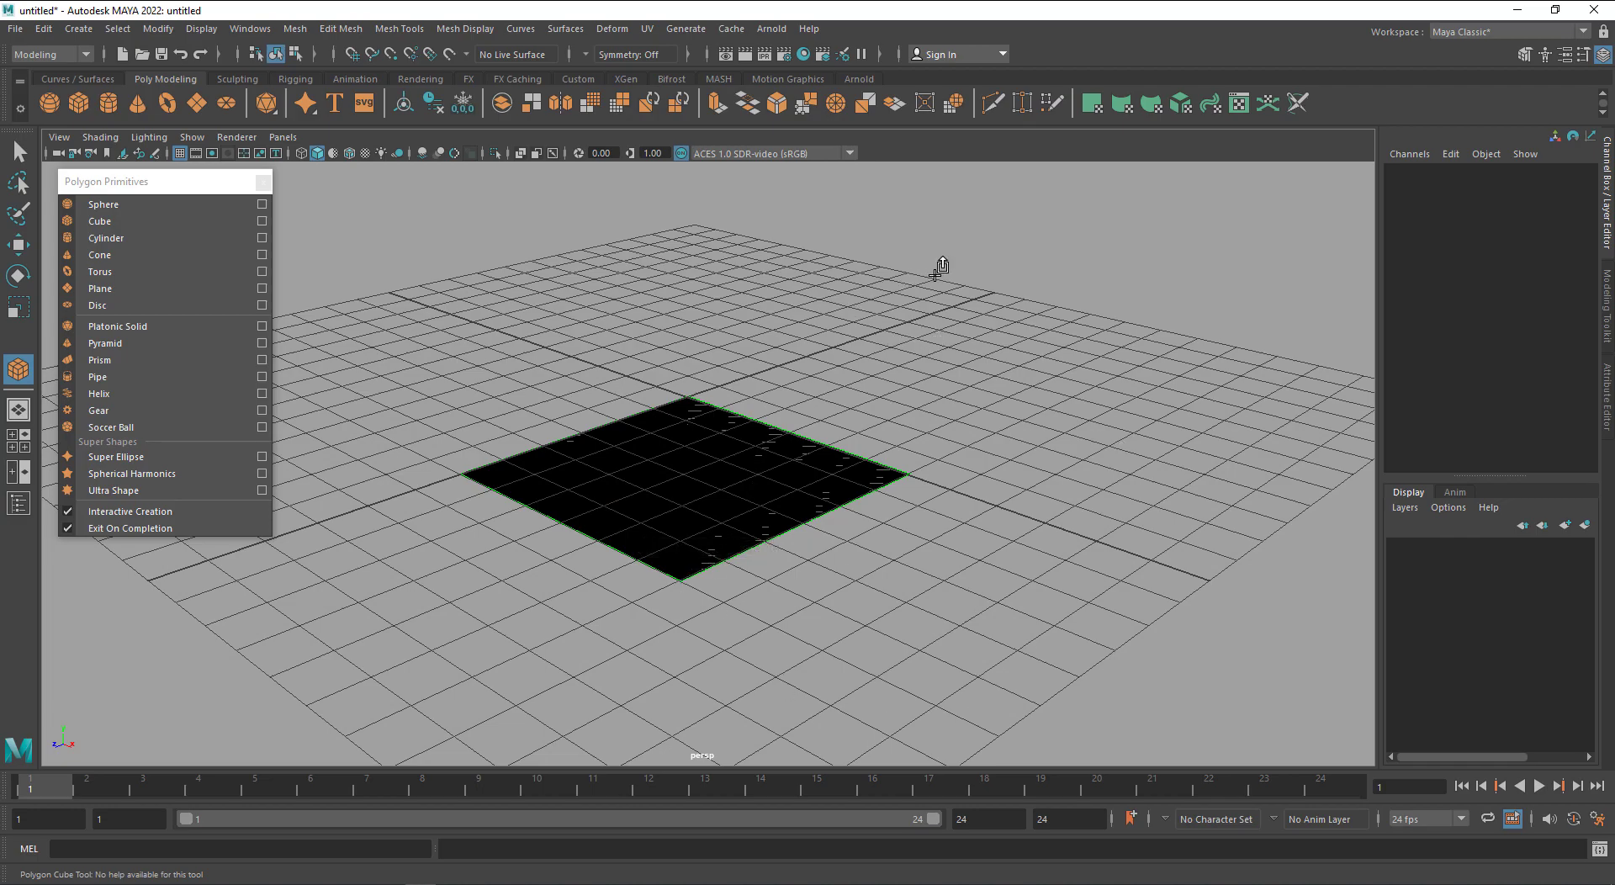
drag(736, 504, 735, 217)
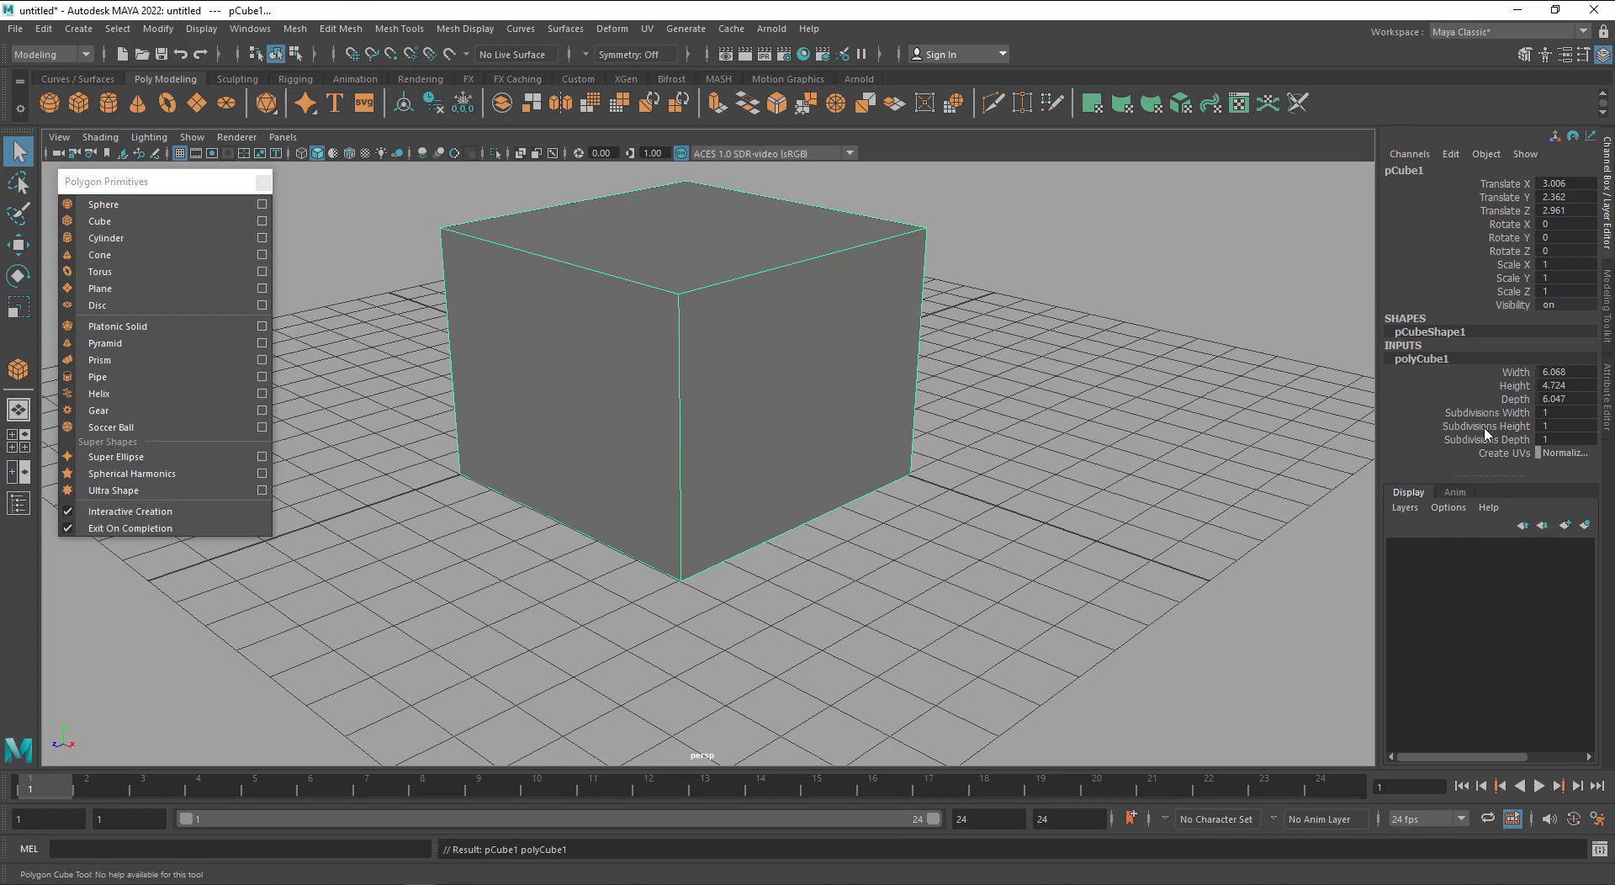
Enlarge the Channel Box area and replace the large cube with one about 1.05 × 0.6 × 1.07 near the grid's front-right edge
drag(1505, 475, 1505, 606)
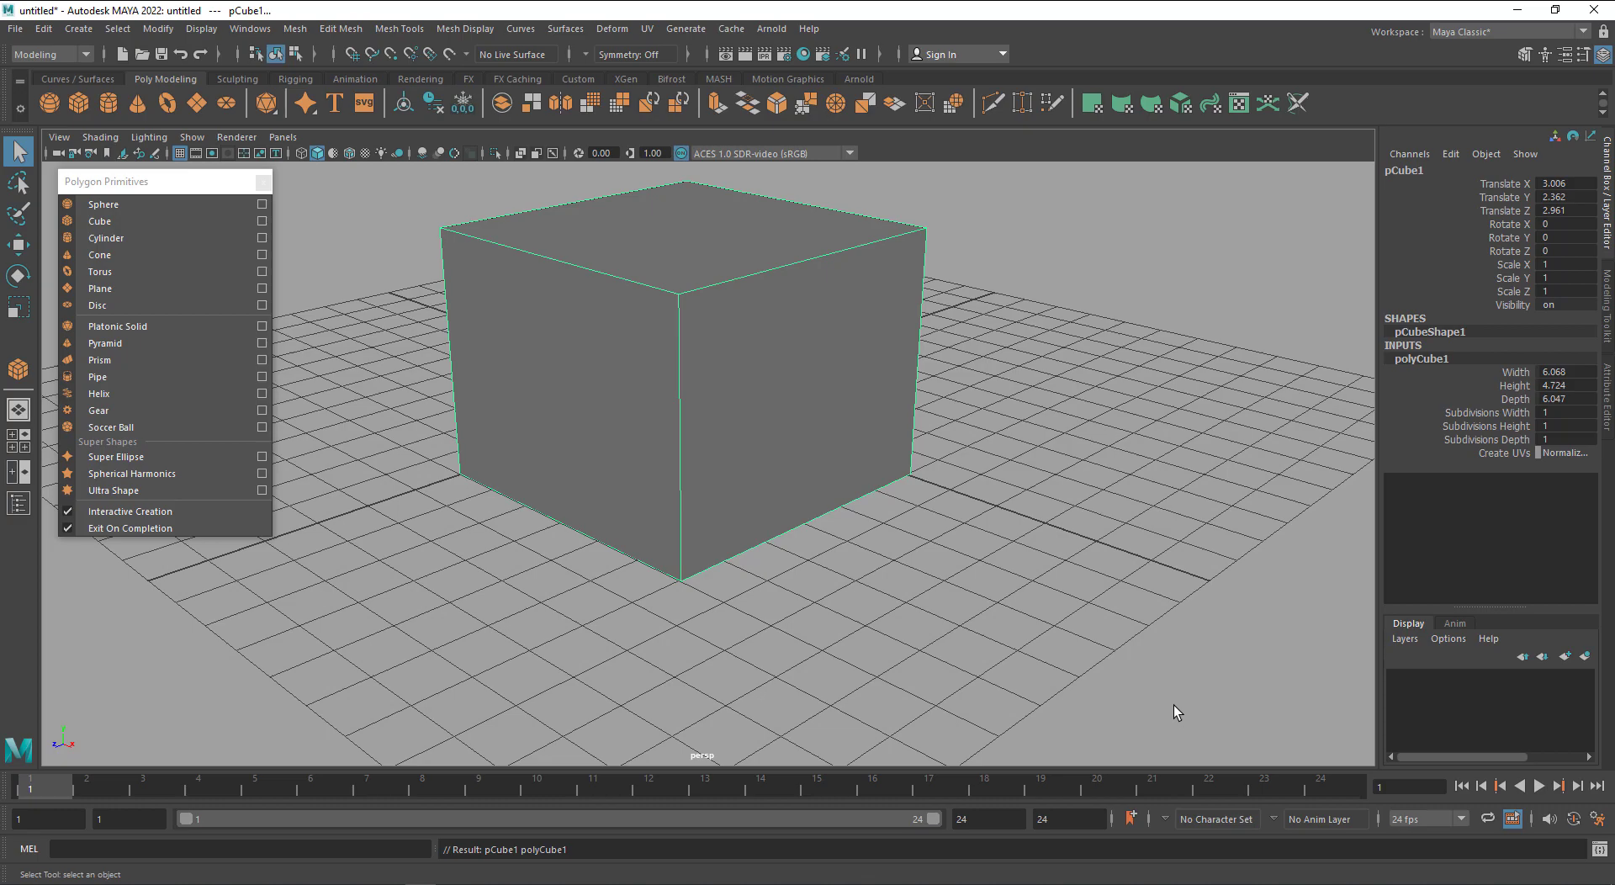
key(Delete)
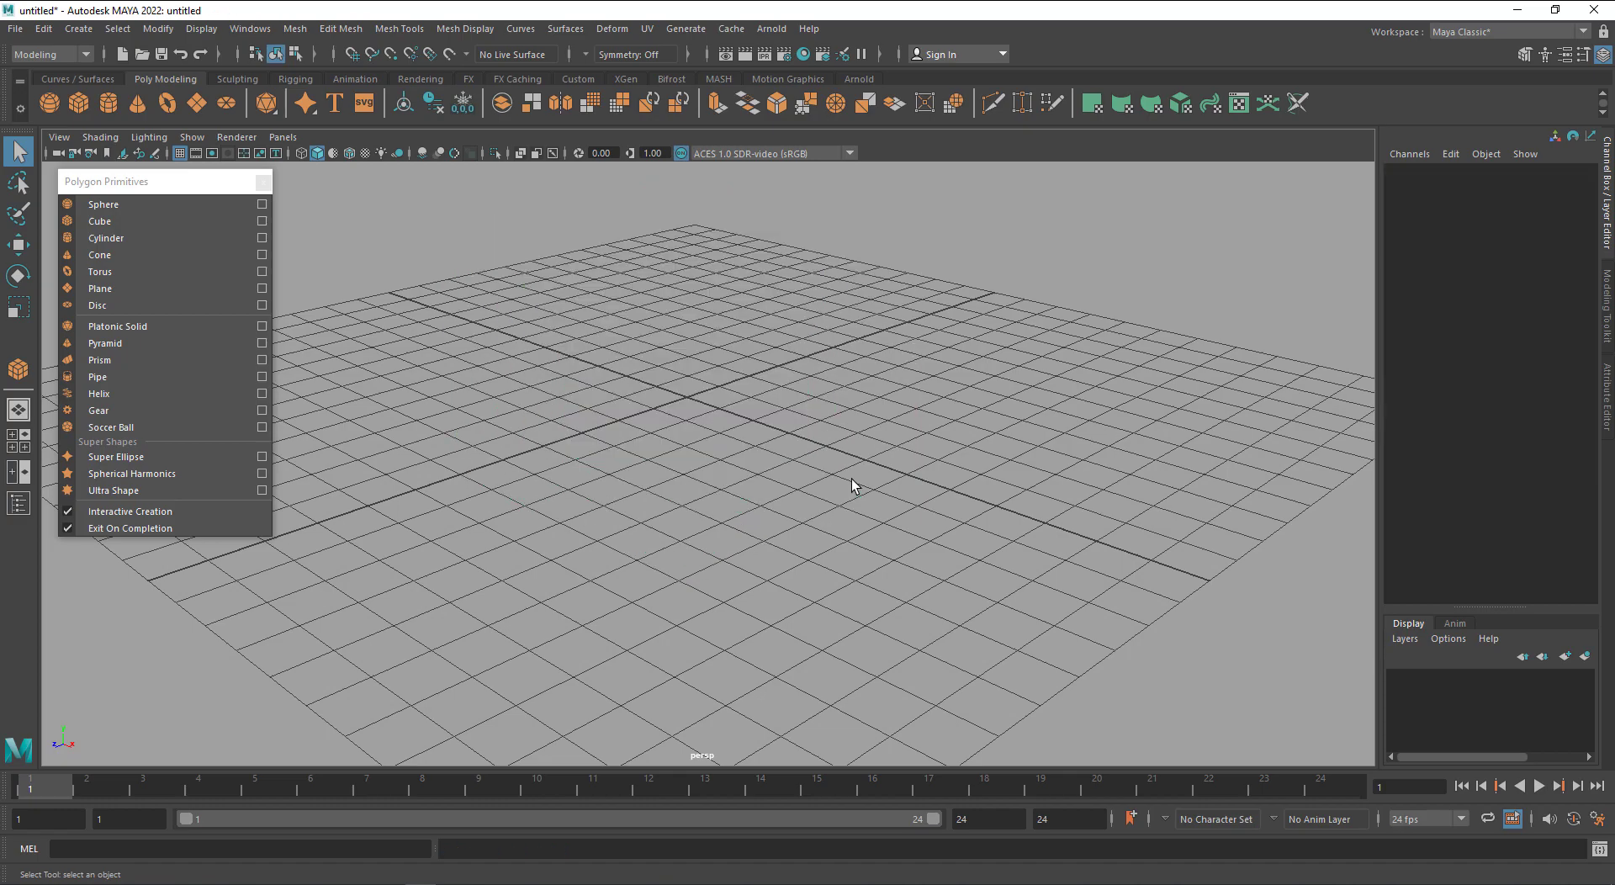
click(99, 221)
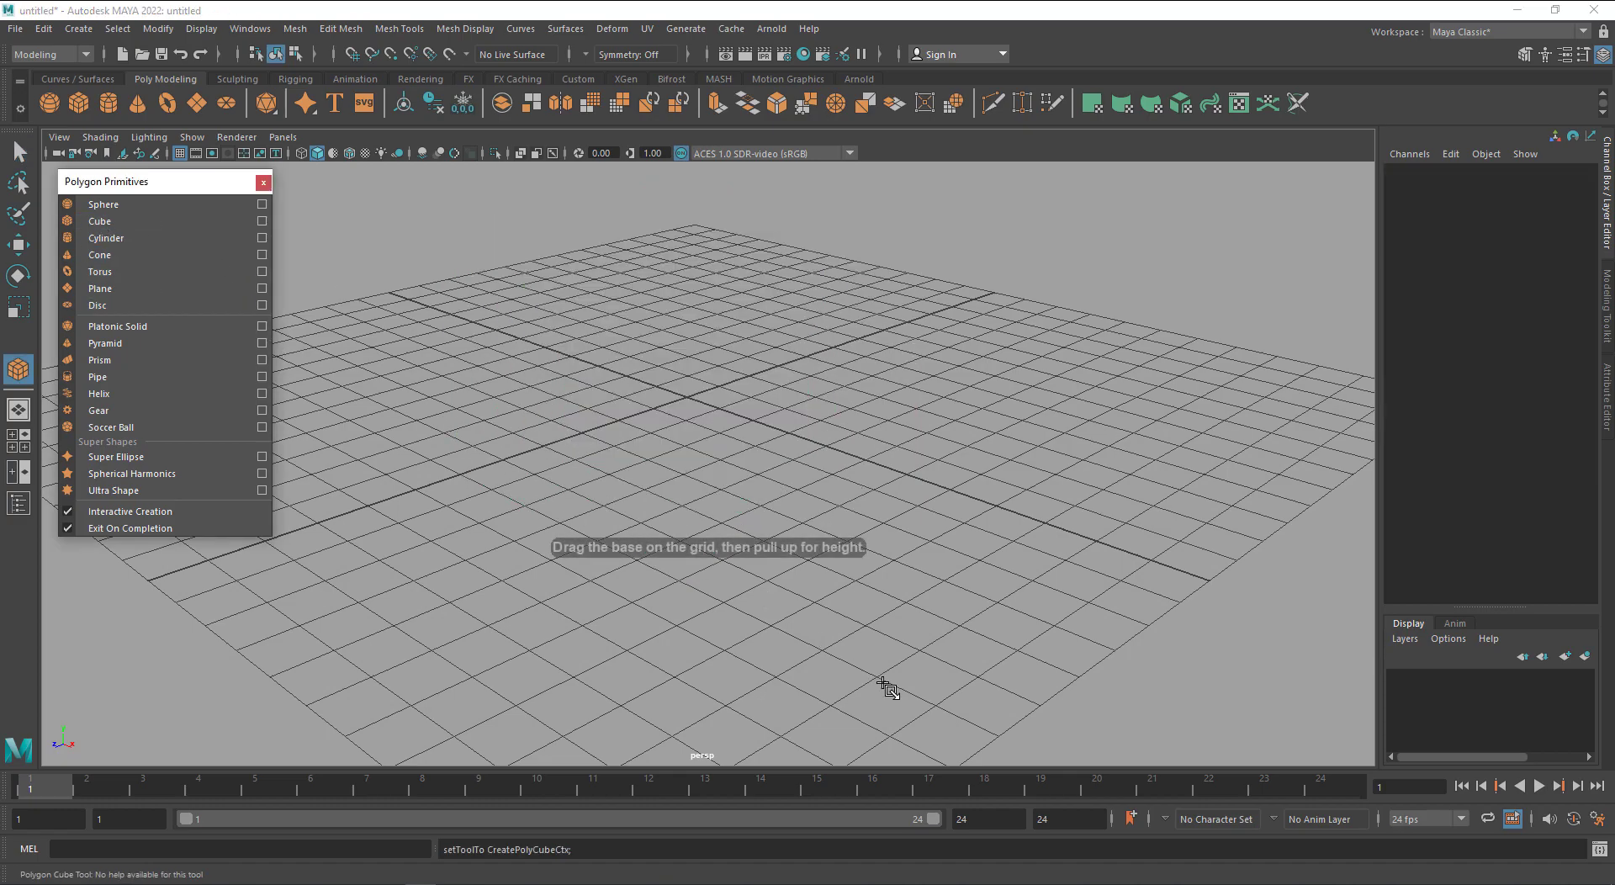
mouse_move(926, 653)
mouse_down()
mouse_move(944, 703)
mouse_move(938, 638)
mouse_up()
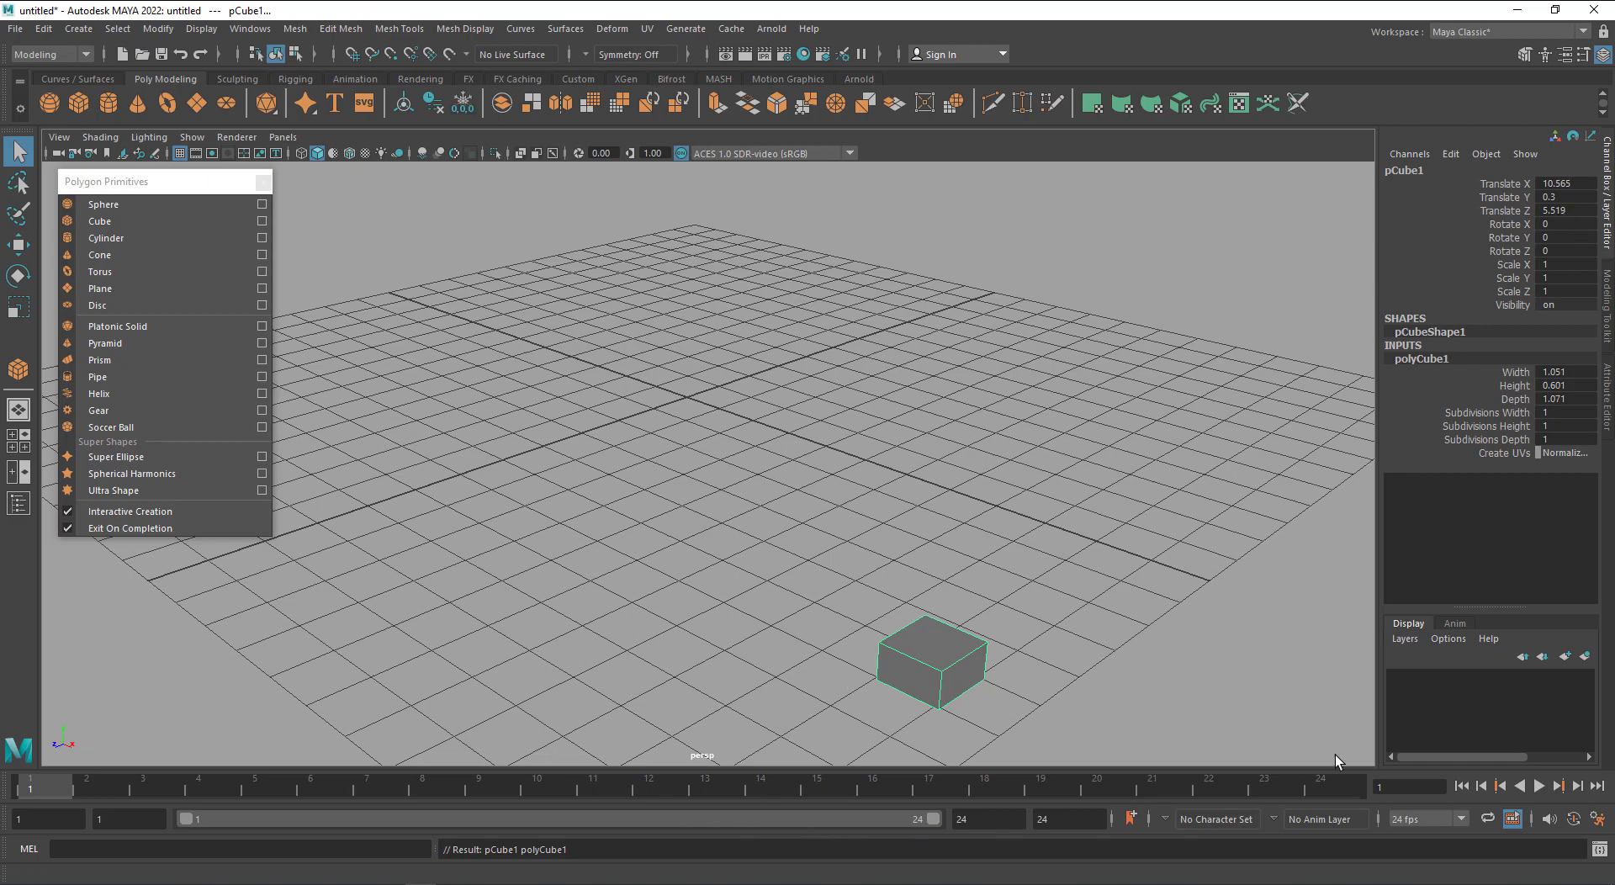
Try setting only the cube's Translate X to 0, and undo the change
click(1562, 183)
text(0)
key(Return)
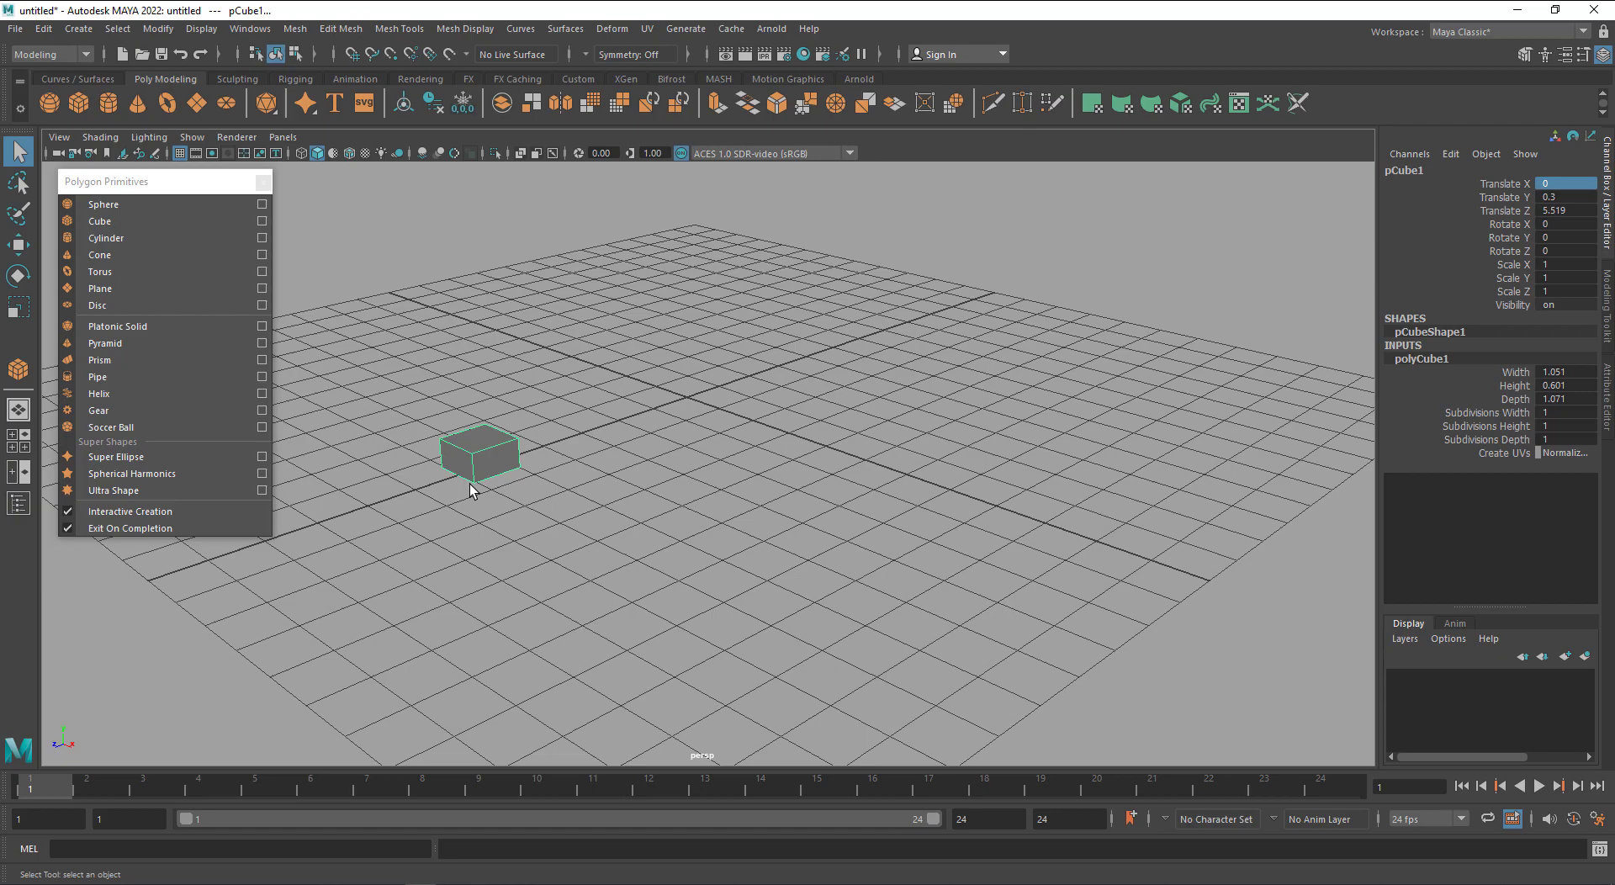
key(ctrl+z)
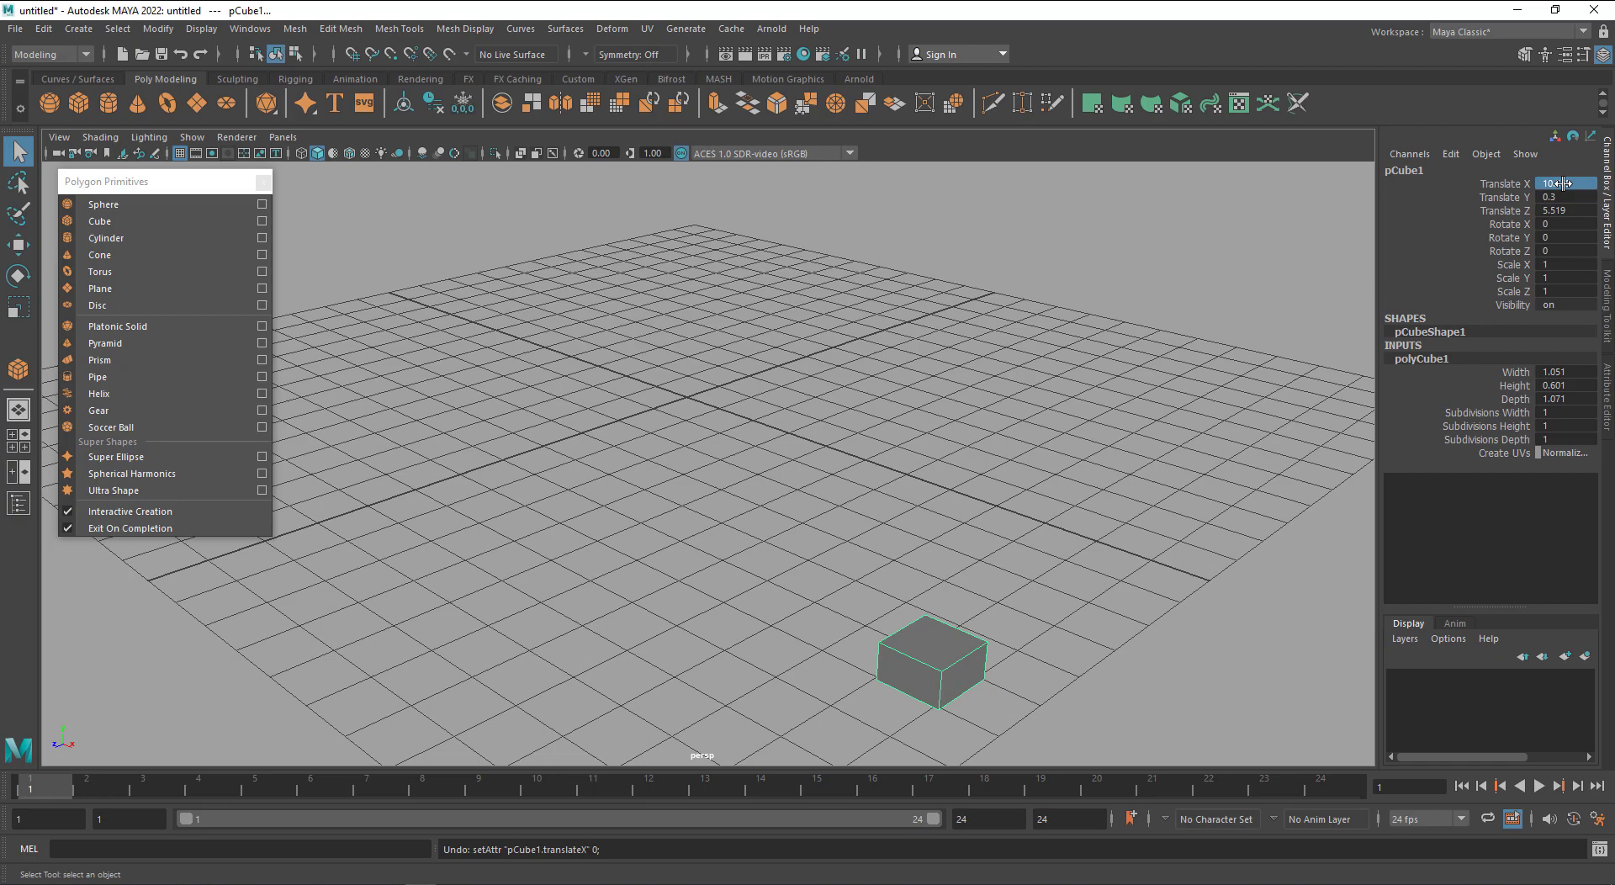
Set the cube's Translate X, Y and Z to 0 together to center it on the grid
drag(1562, 183, 1564, 209)
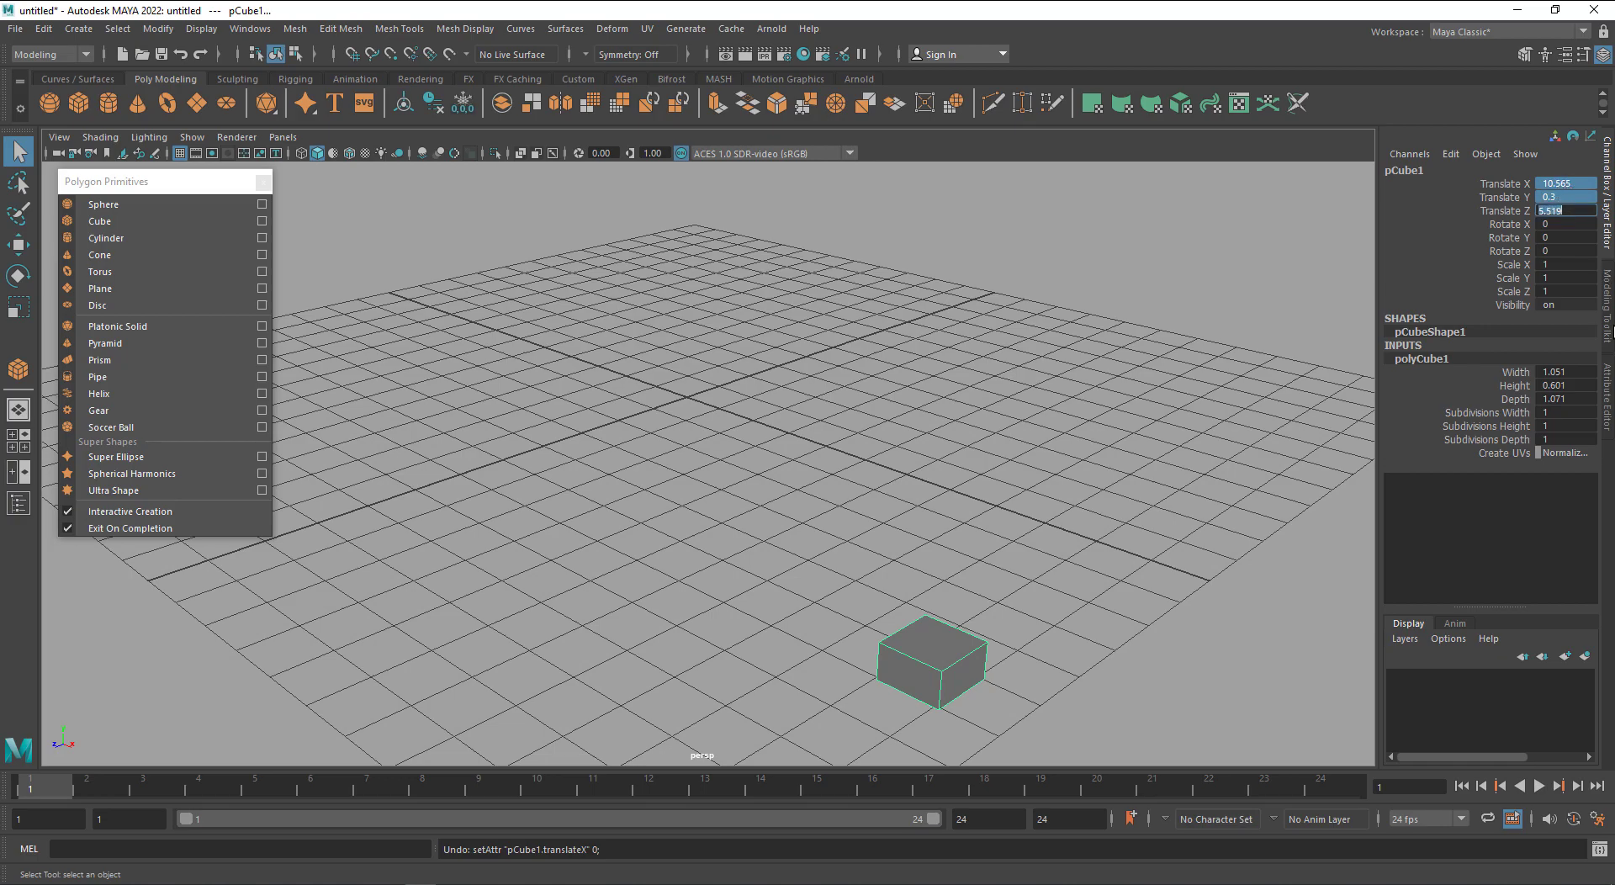
text(0)
key(Return)
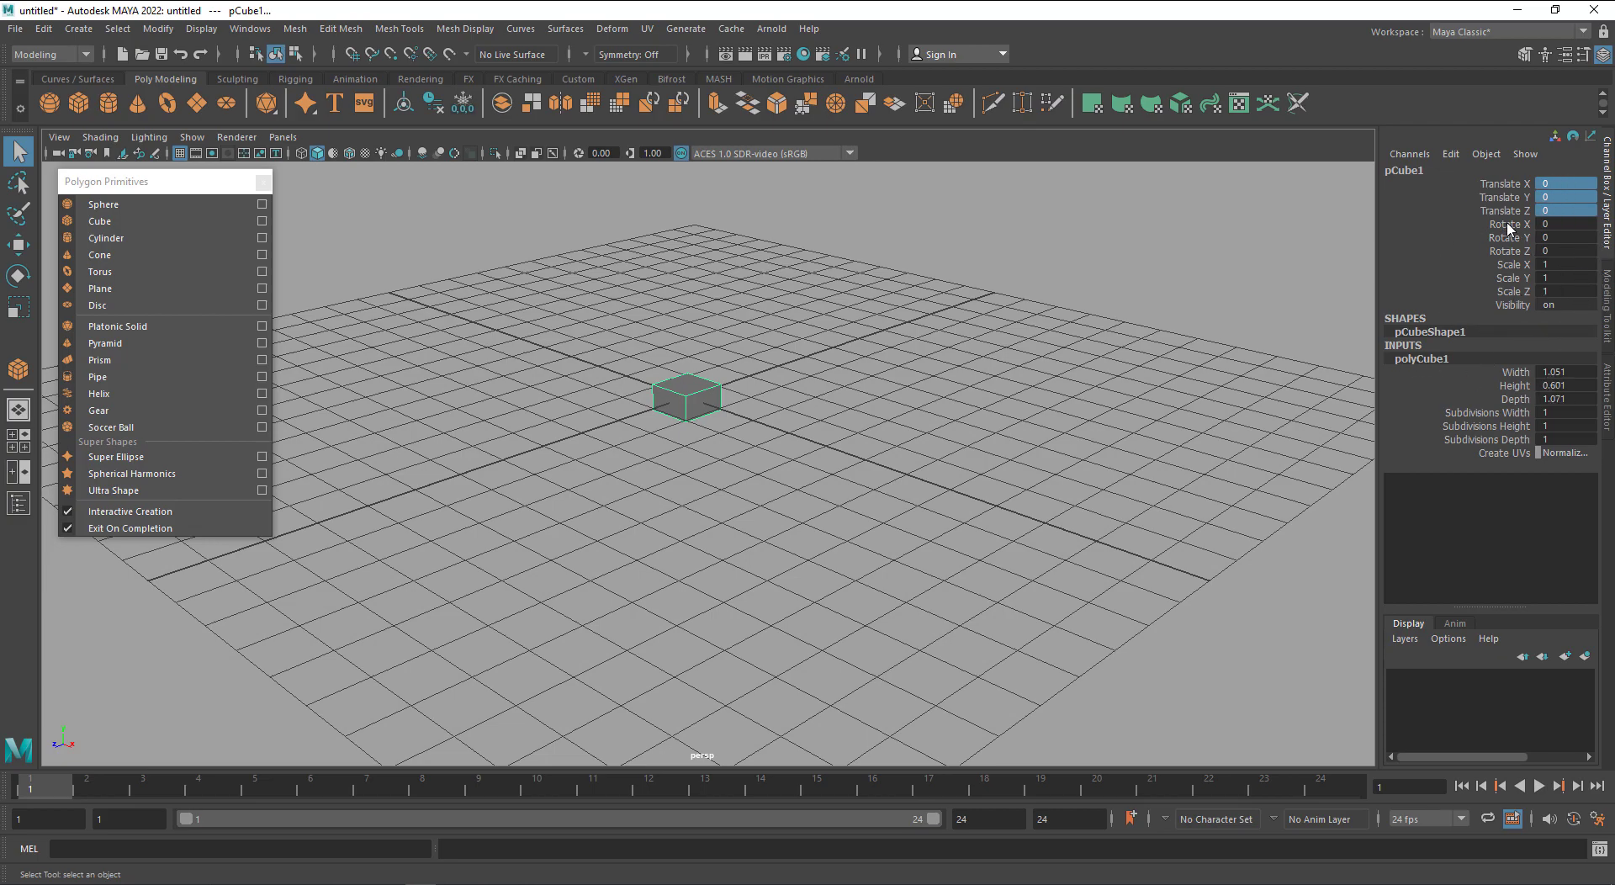
Try moving the cube with the Move tool about -3.3 and about -1.5 along Z, undoing each move
drag(1511, 225, 1508, 254)
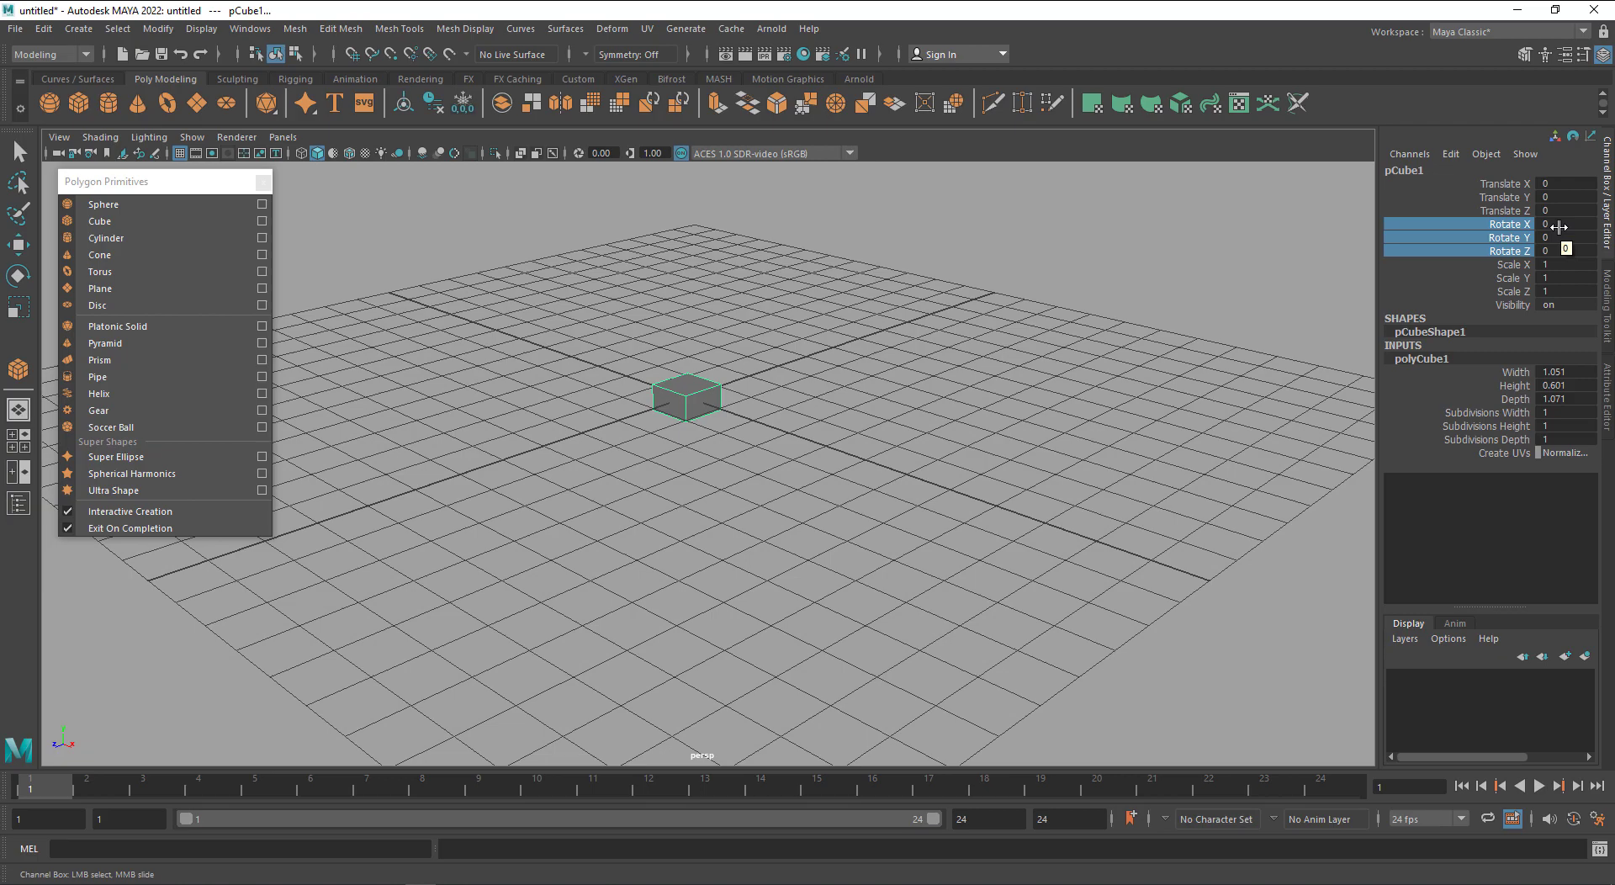
click(1484, 184)
key(w)
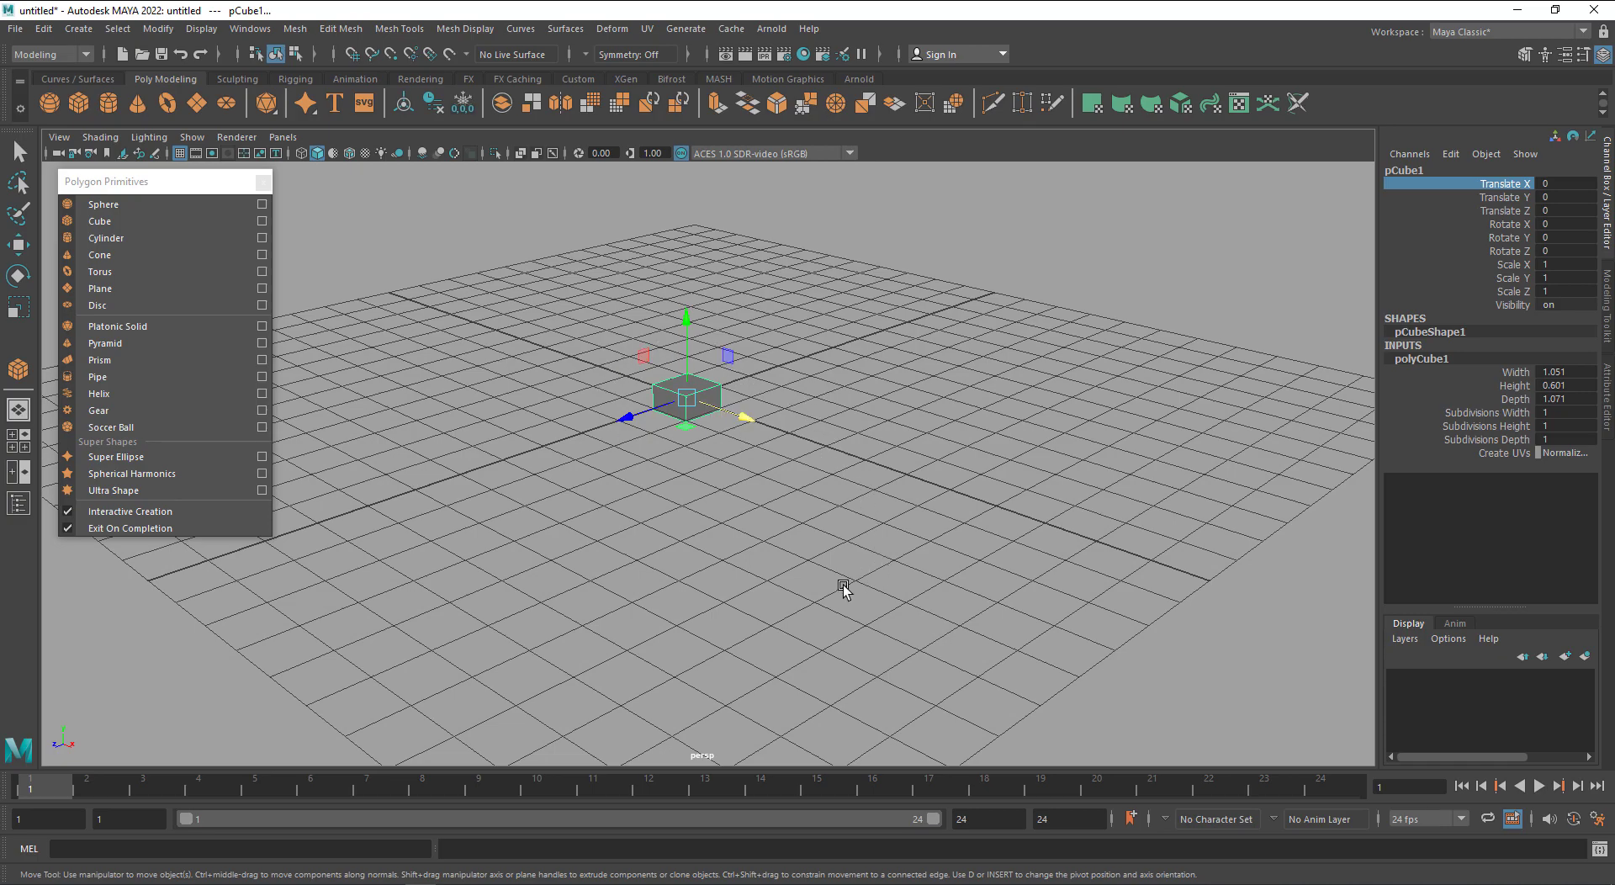
click(627, 418)
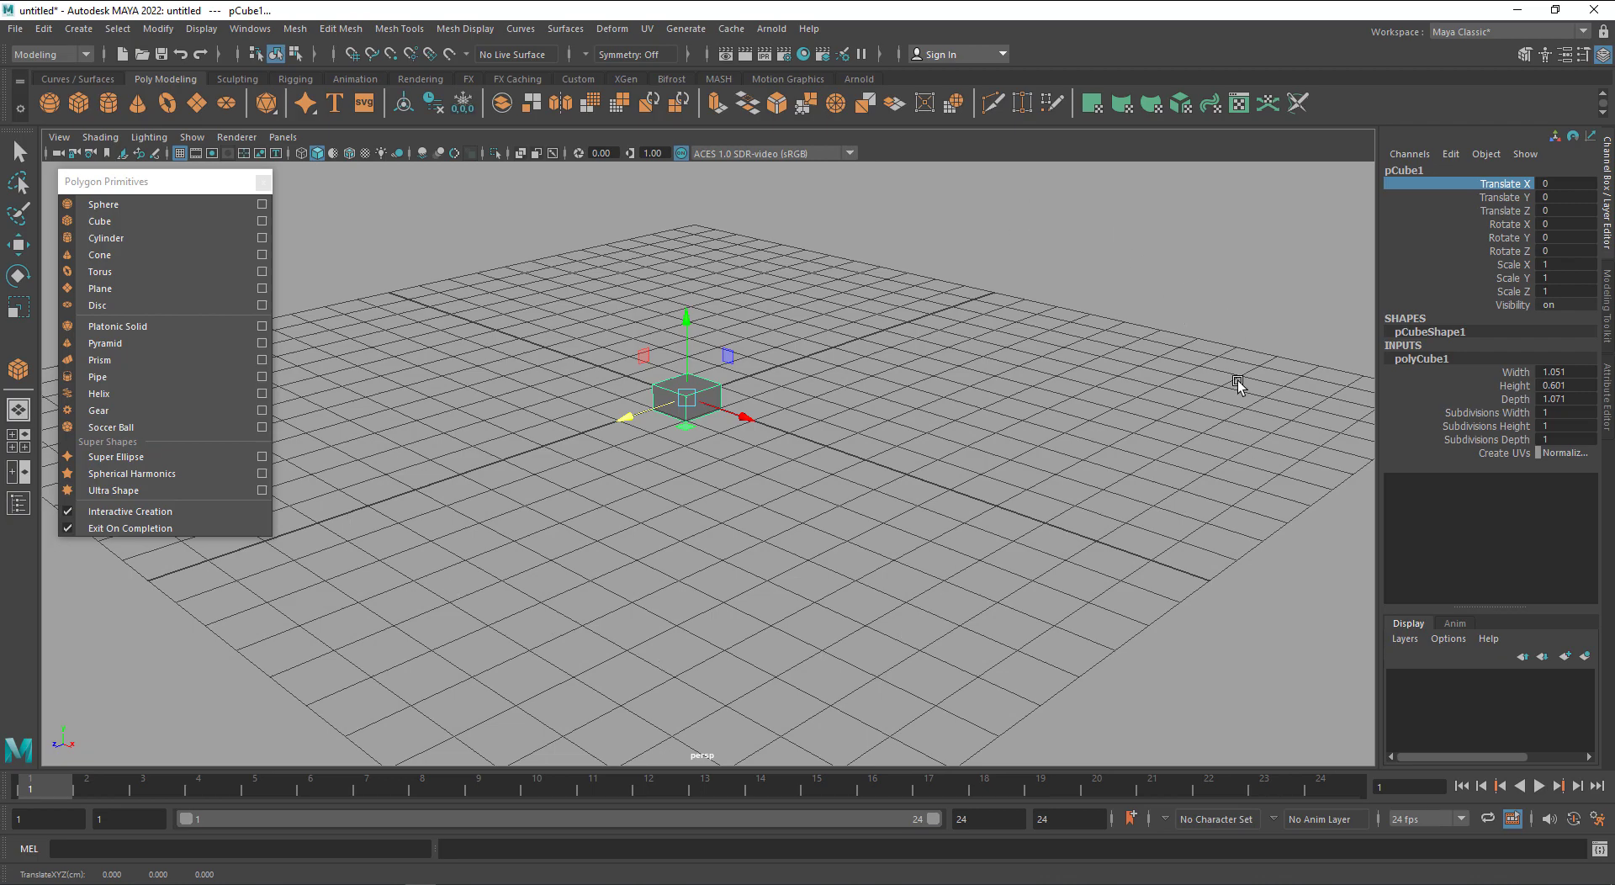
middle_drag(1202, 628, 1322, 528)
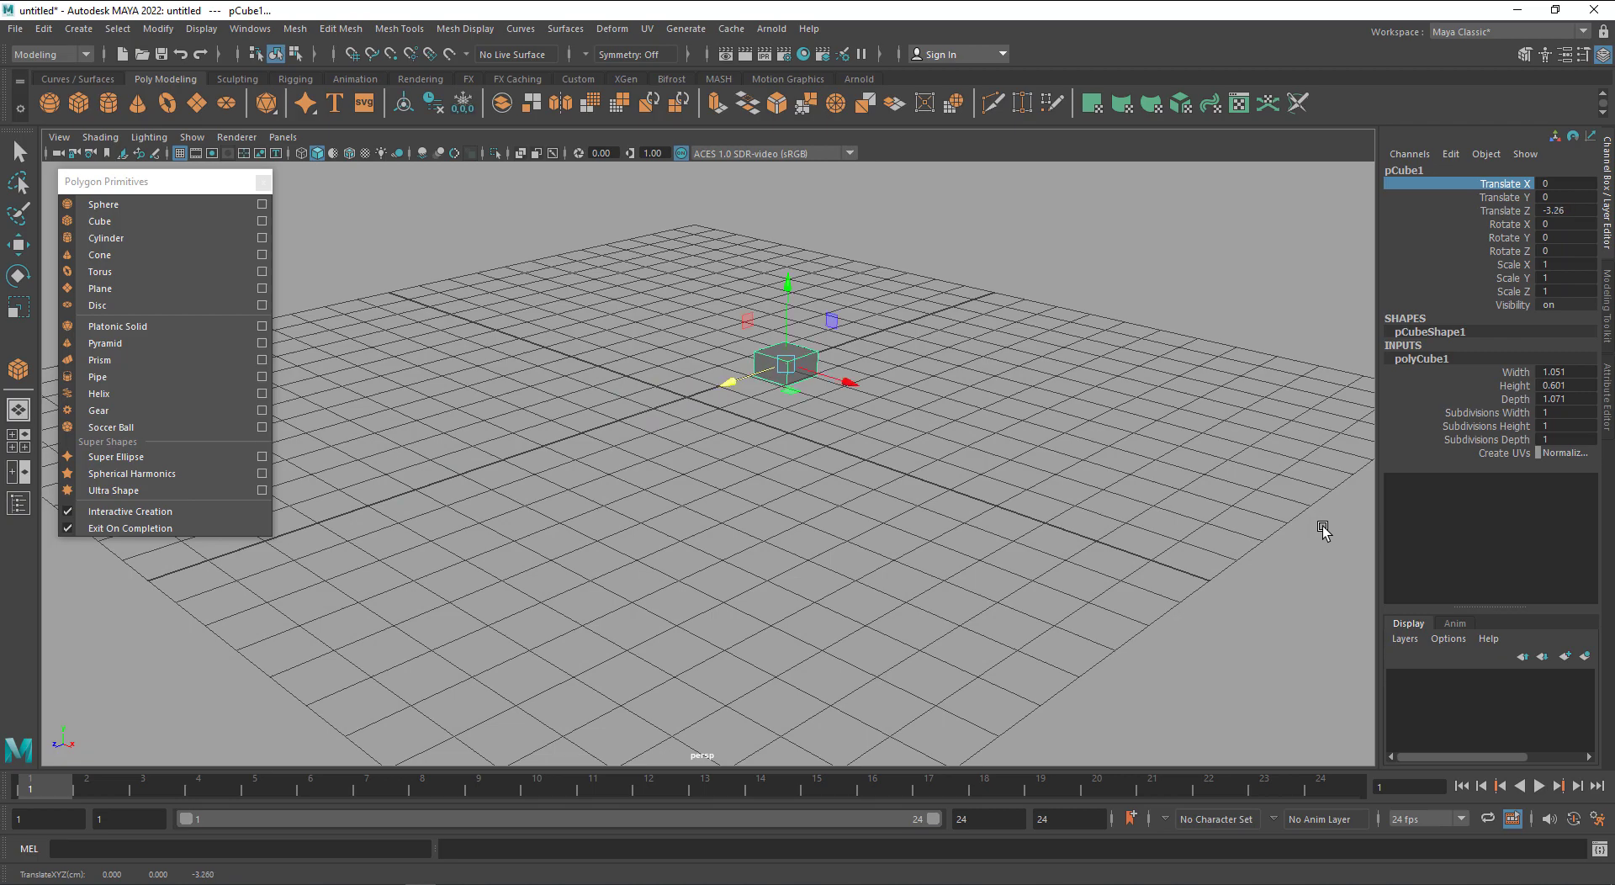
key(ctrl+z)
drag(627, 416, 678, 392)
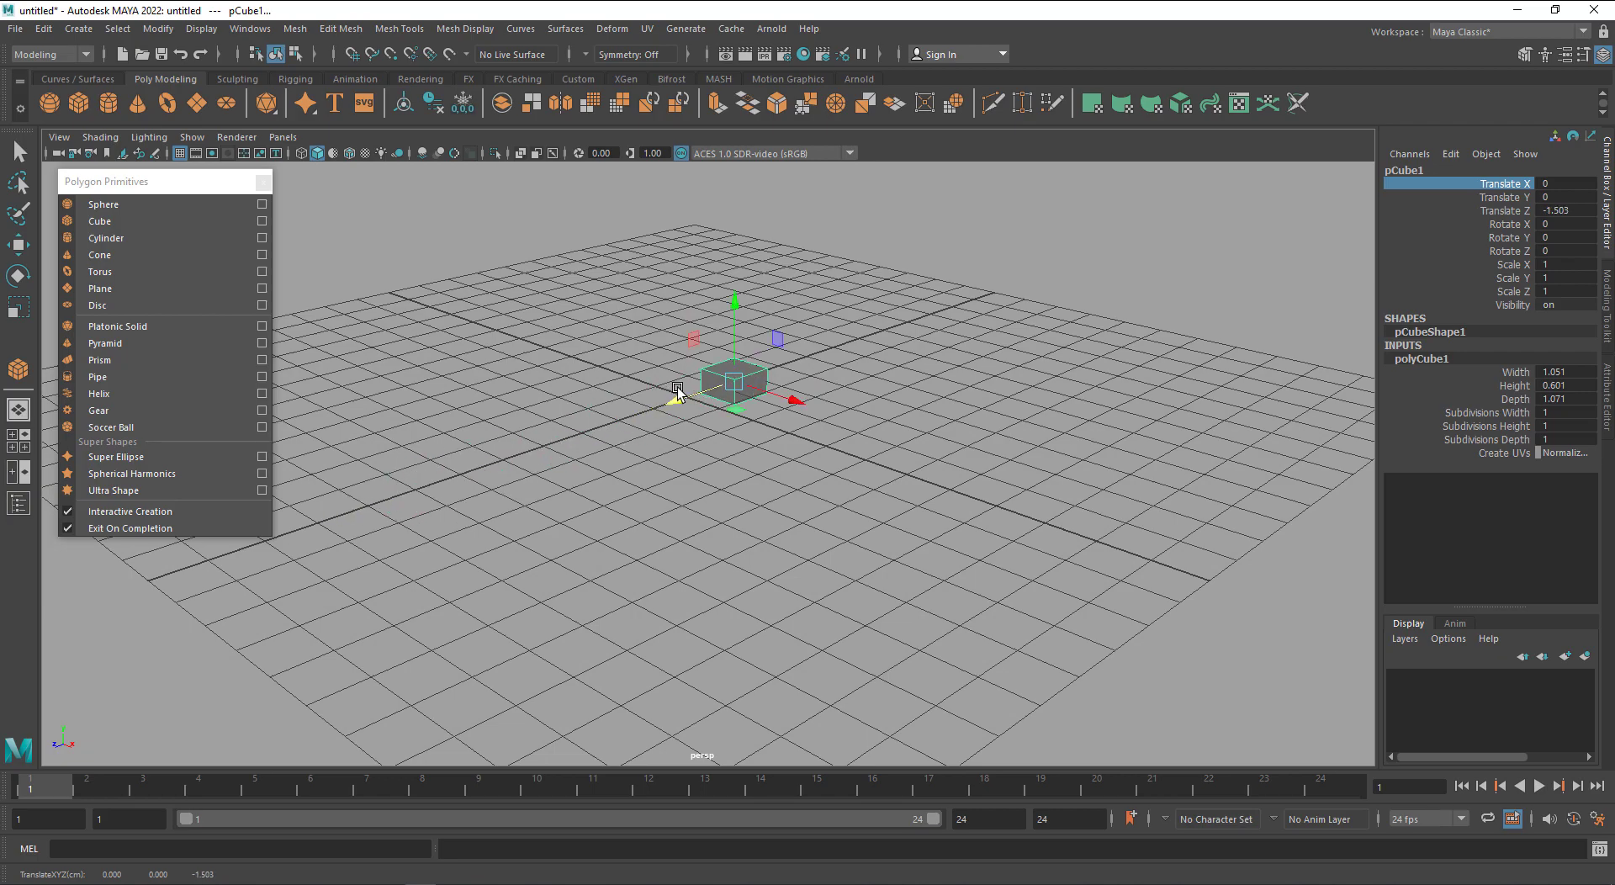
key(ctrl+z)
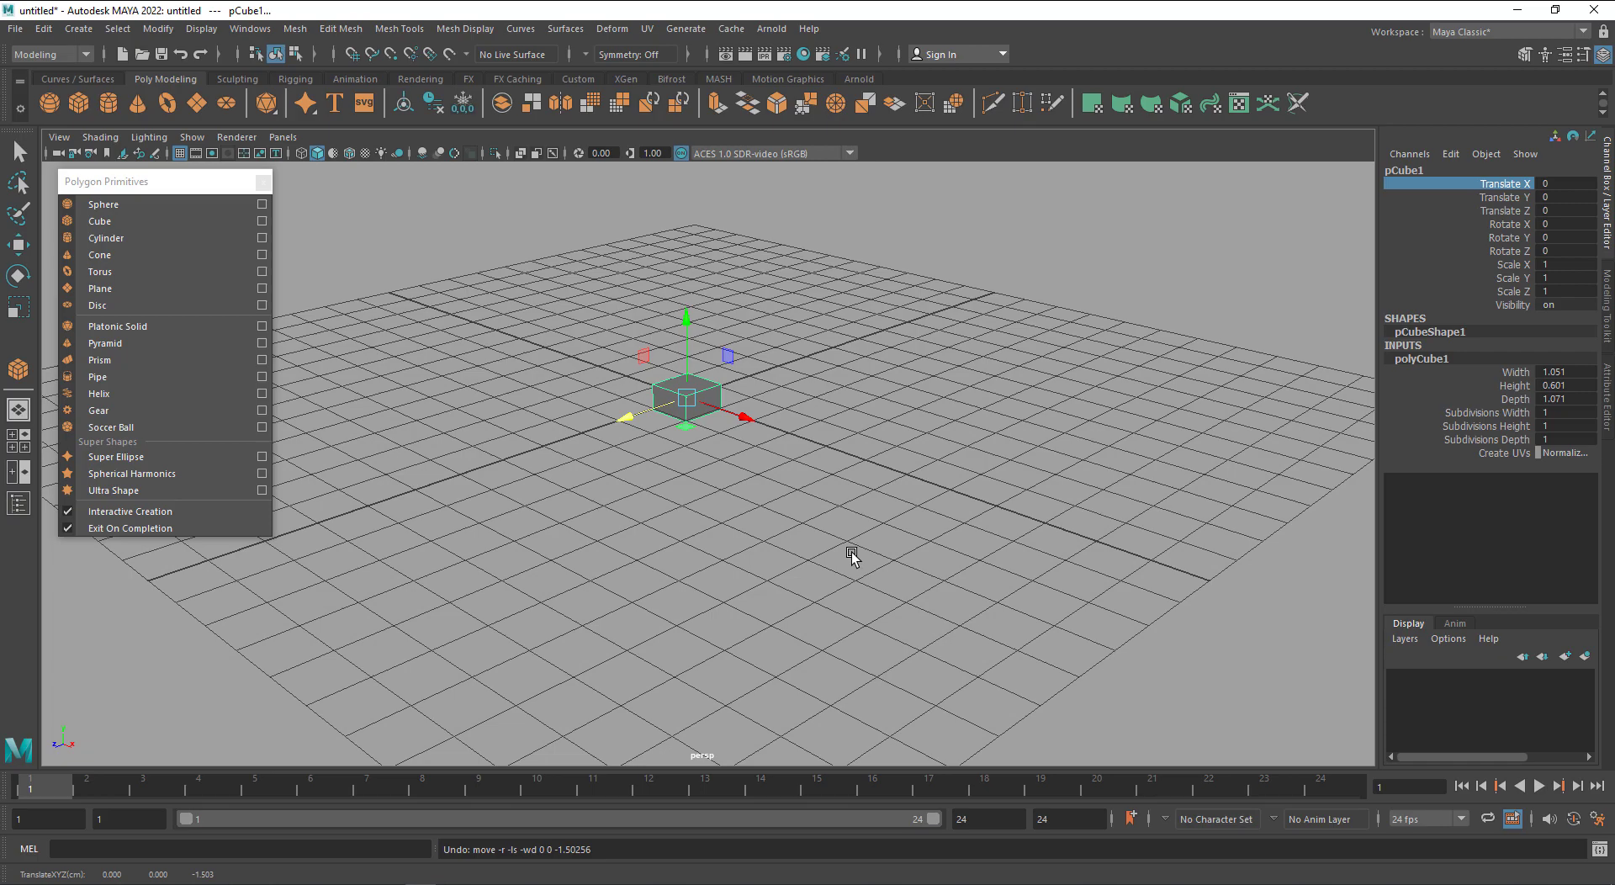
Try moving the cube about 2.2 along the X axis, and undo the move
click(742, 415)
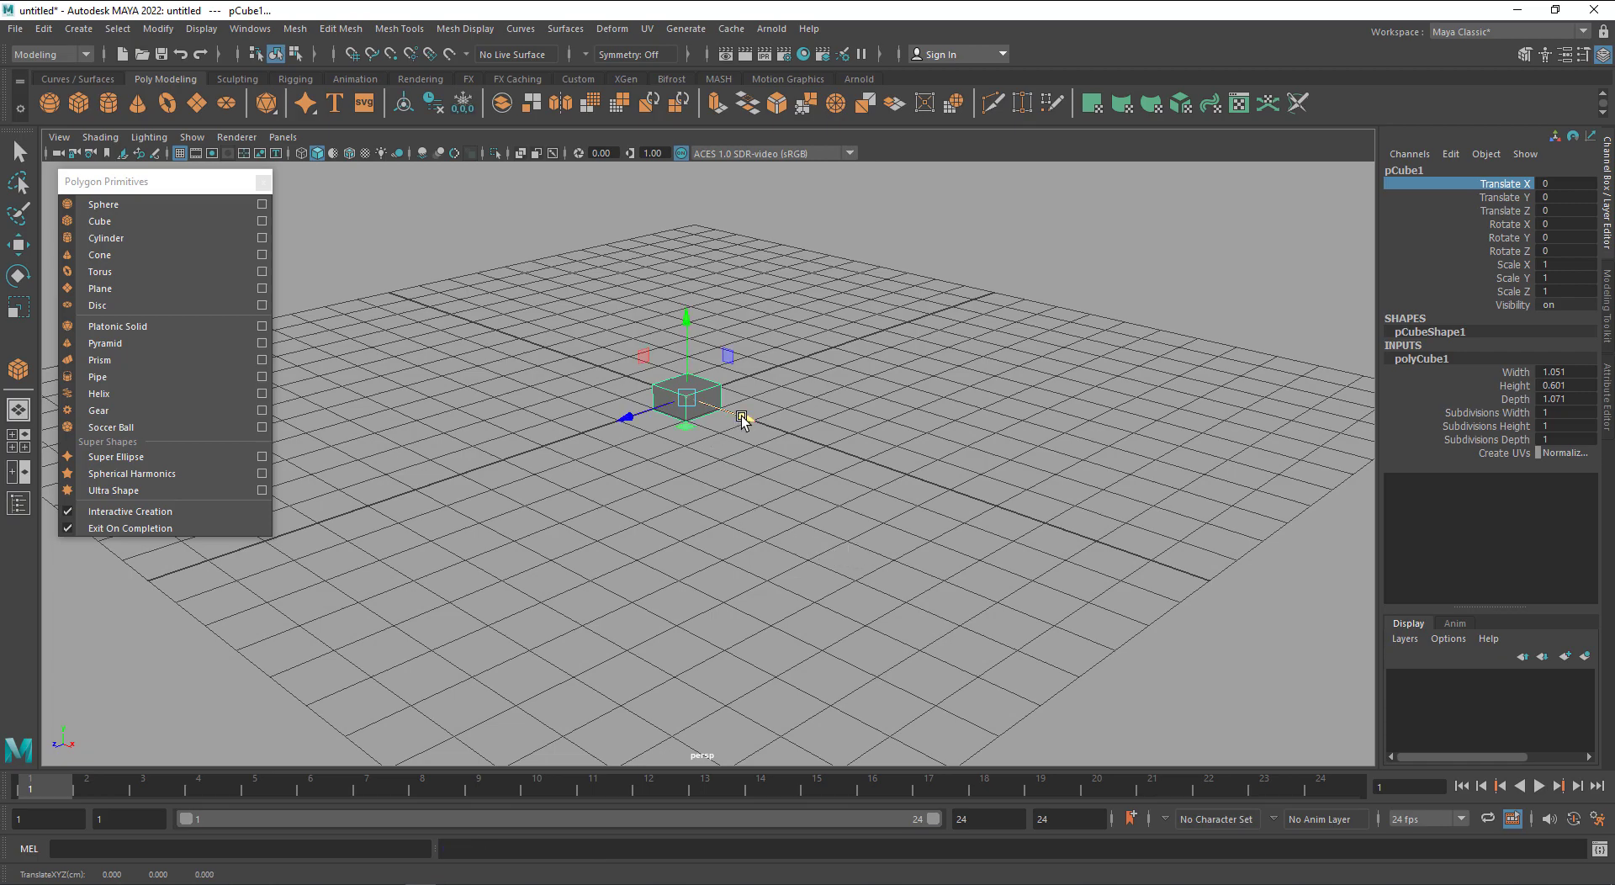
middle_drag(1202, 694, 1309, 695)
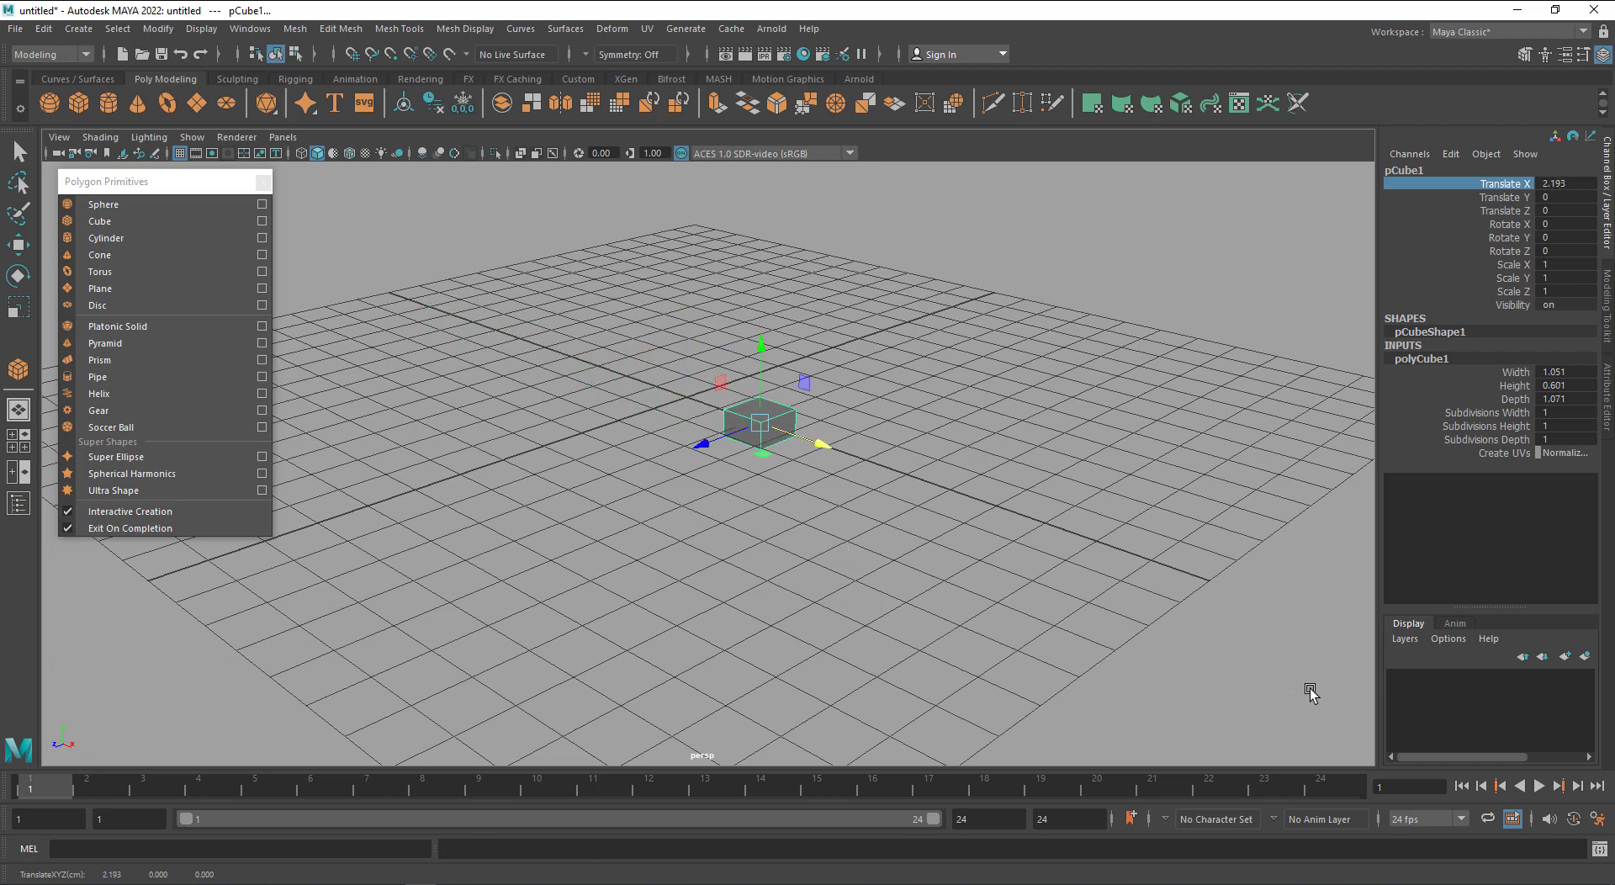
key(ctrl+z)
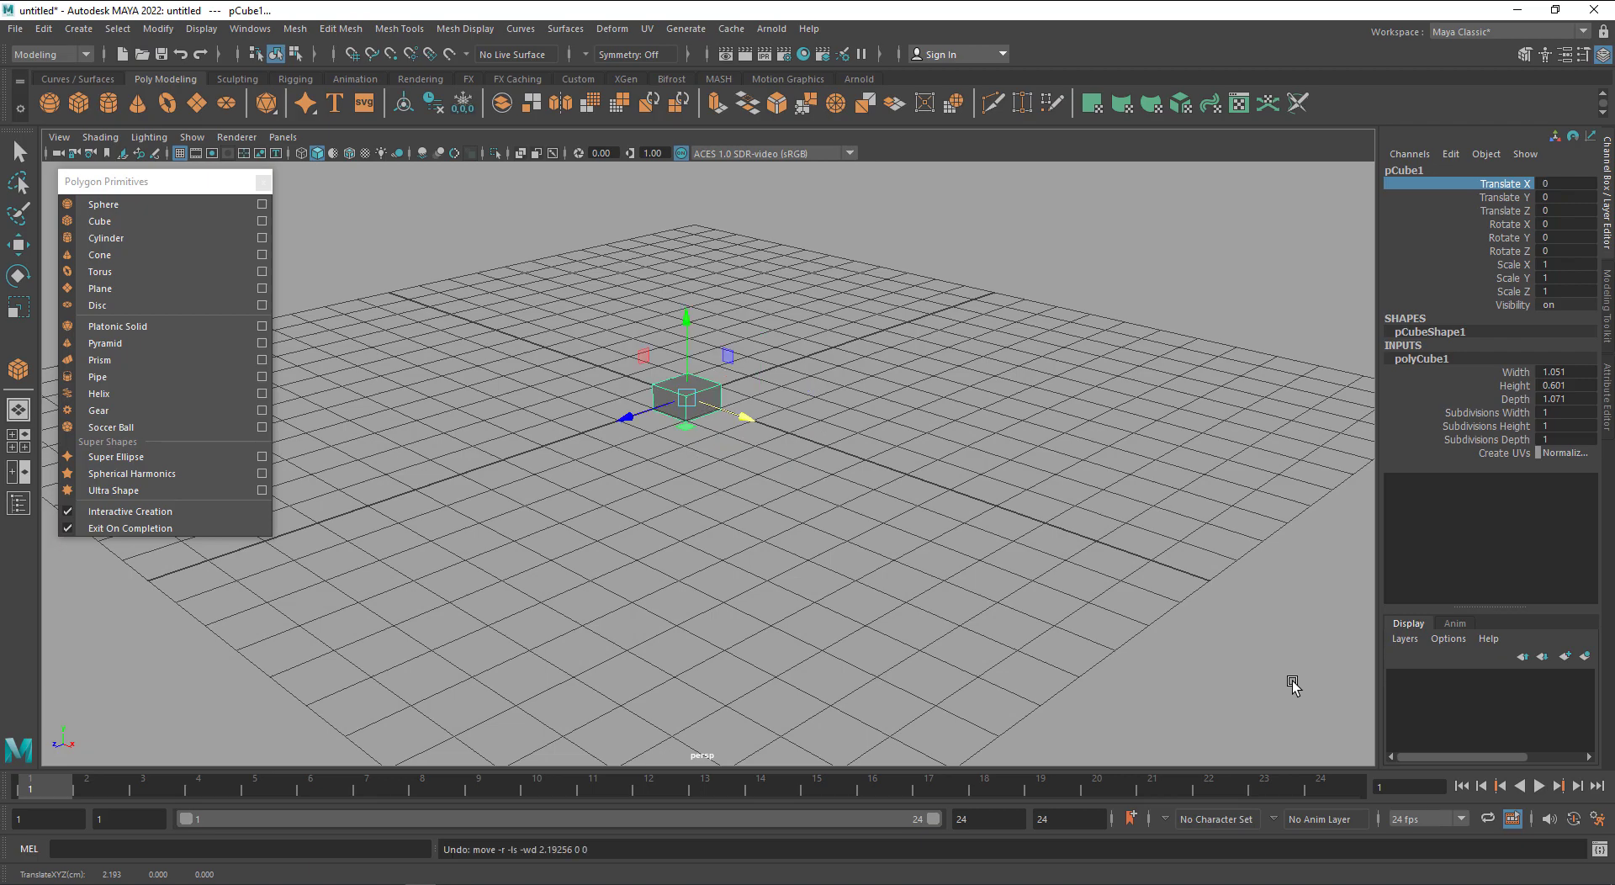
Try rotating the cube about -59 degrees around X through its Rotate X channel, and undo the rotation
click(1506, 224)
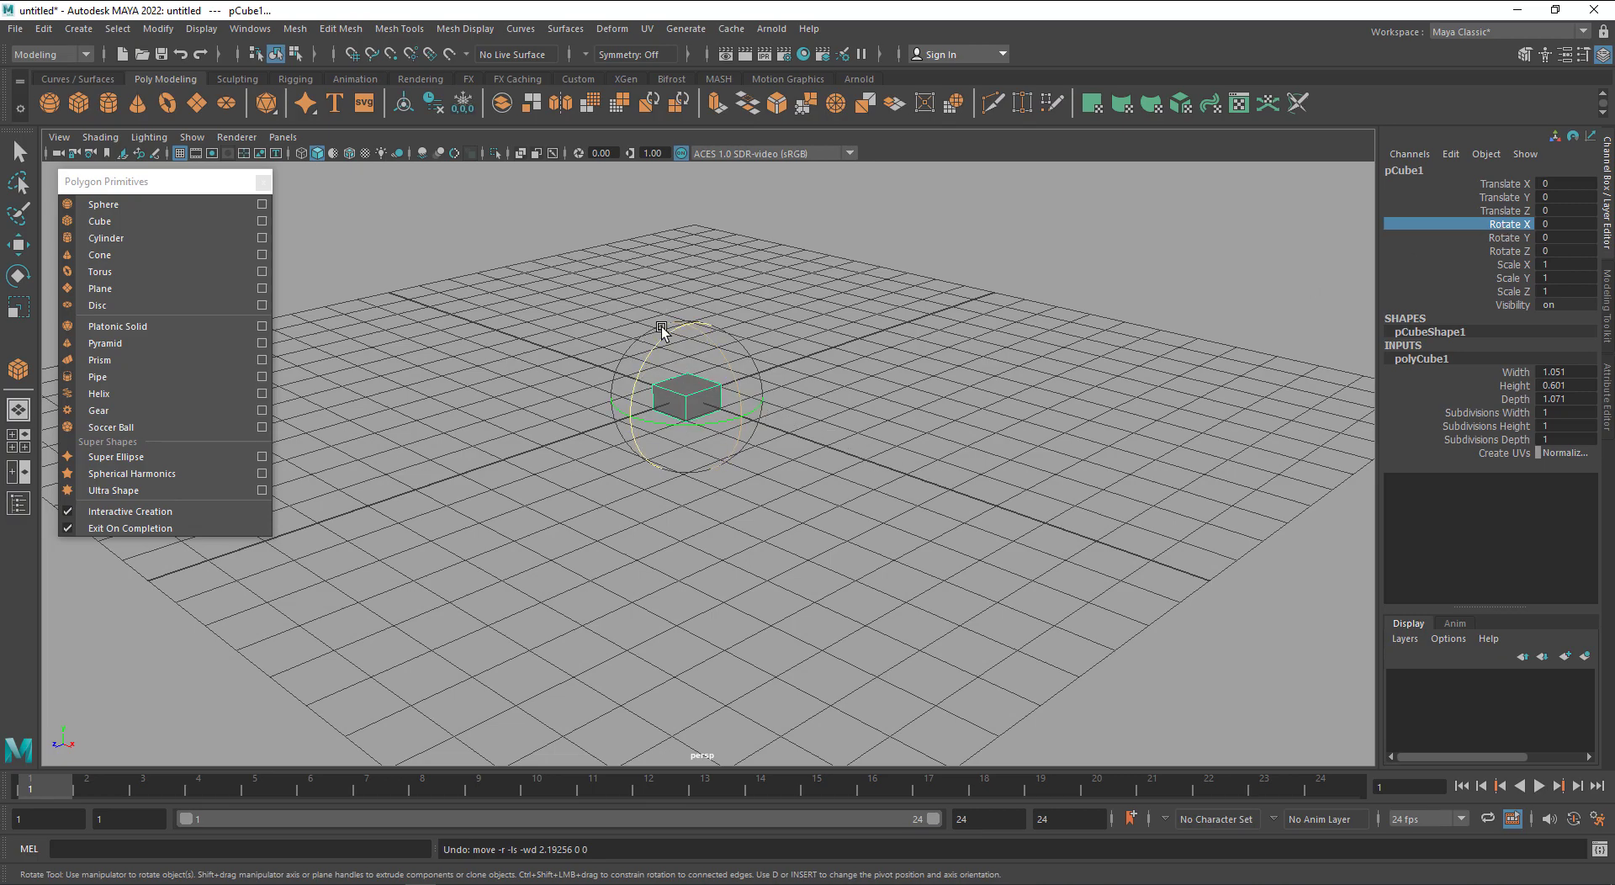
middle_drag(1086, 481, 1189, 581)
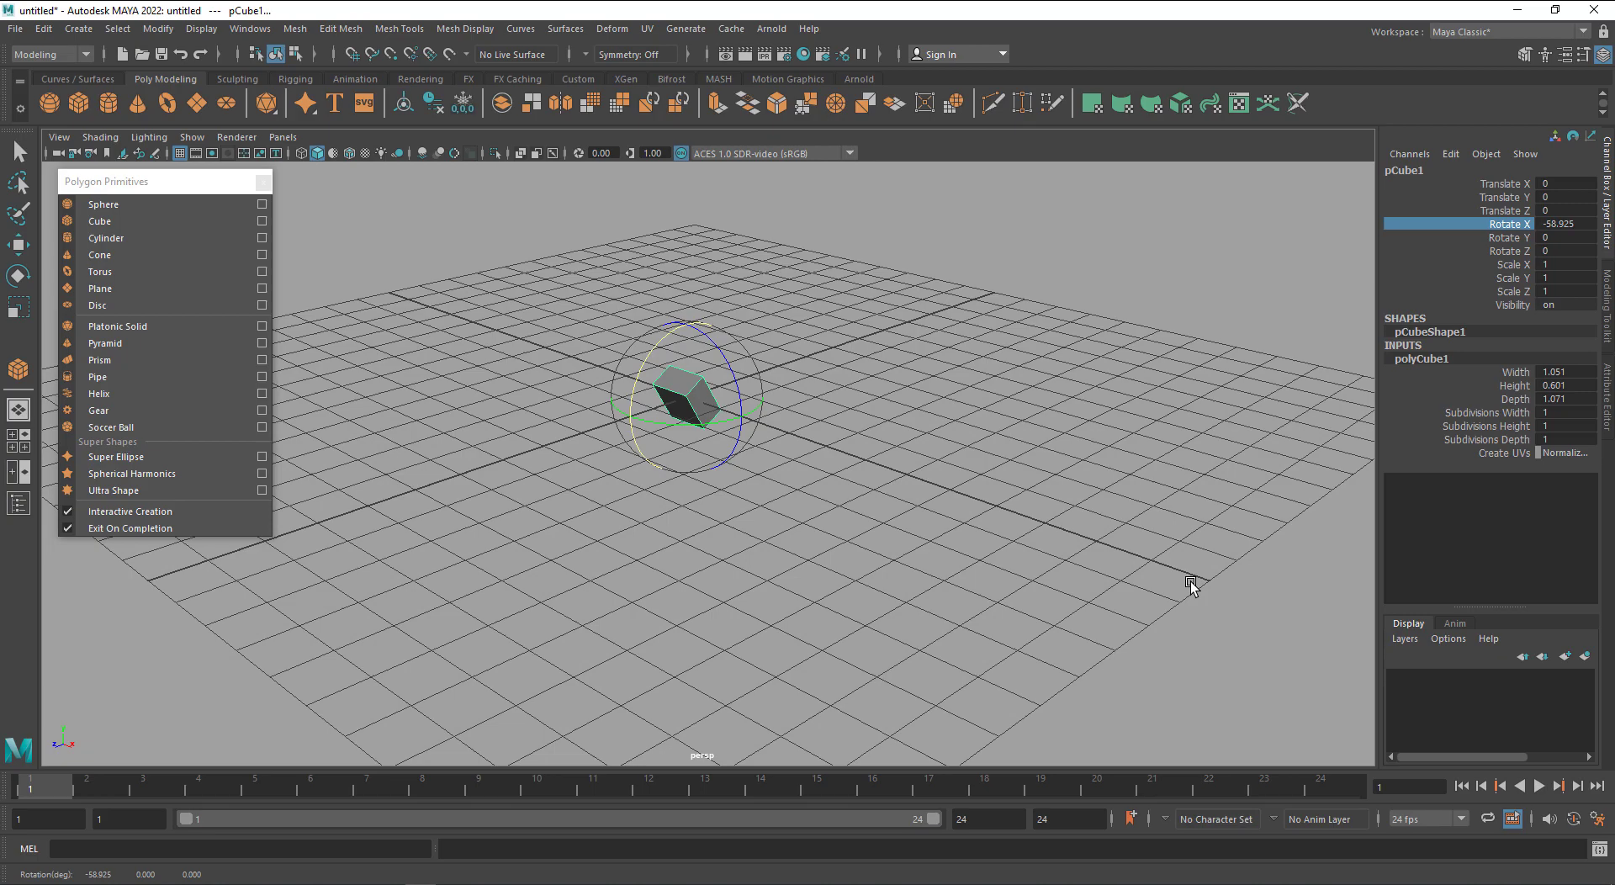
key(ctrl+z)
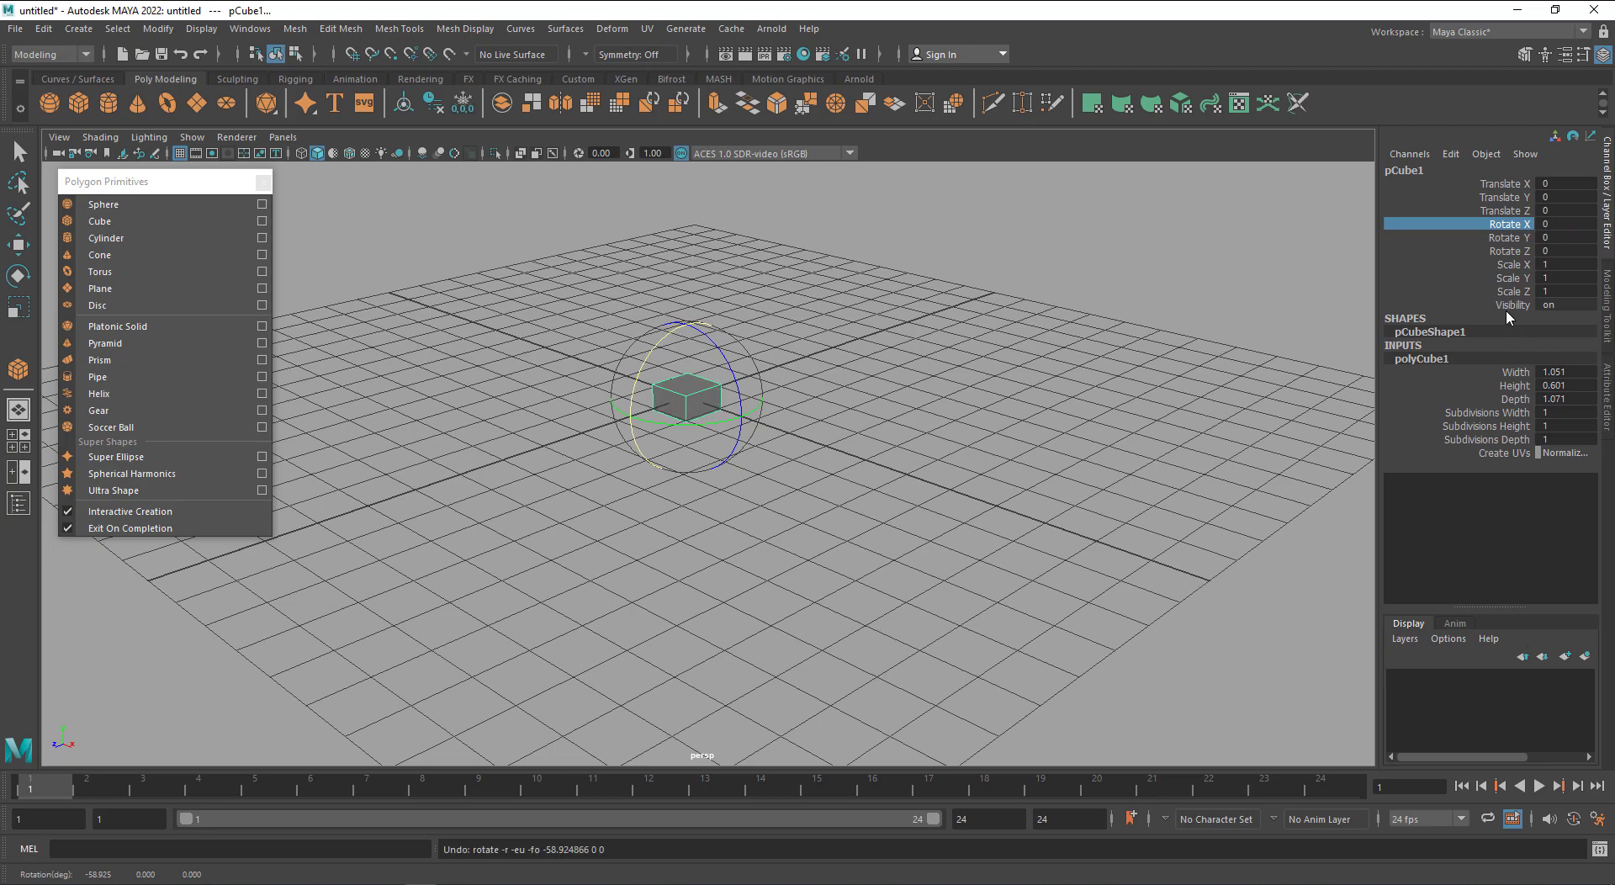
Scale the cube uniformly to 3.3 by adjusting its Scale X, Y and Z channels together
drag(1511, 264, 1510, 292)
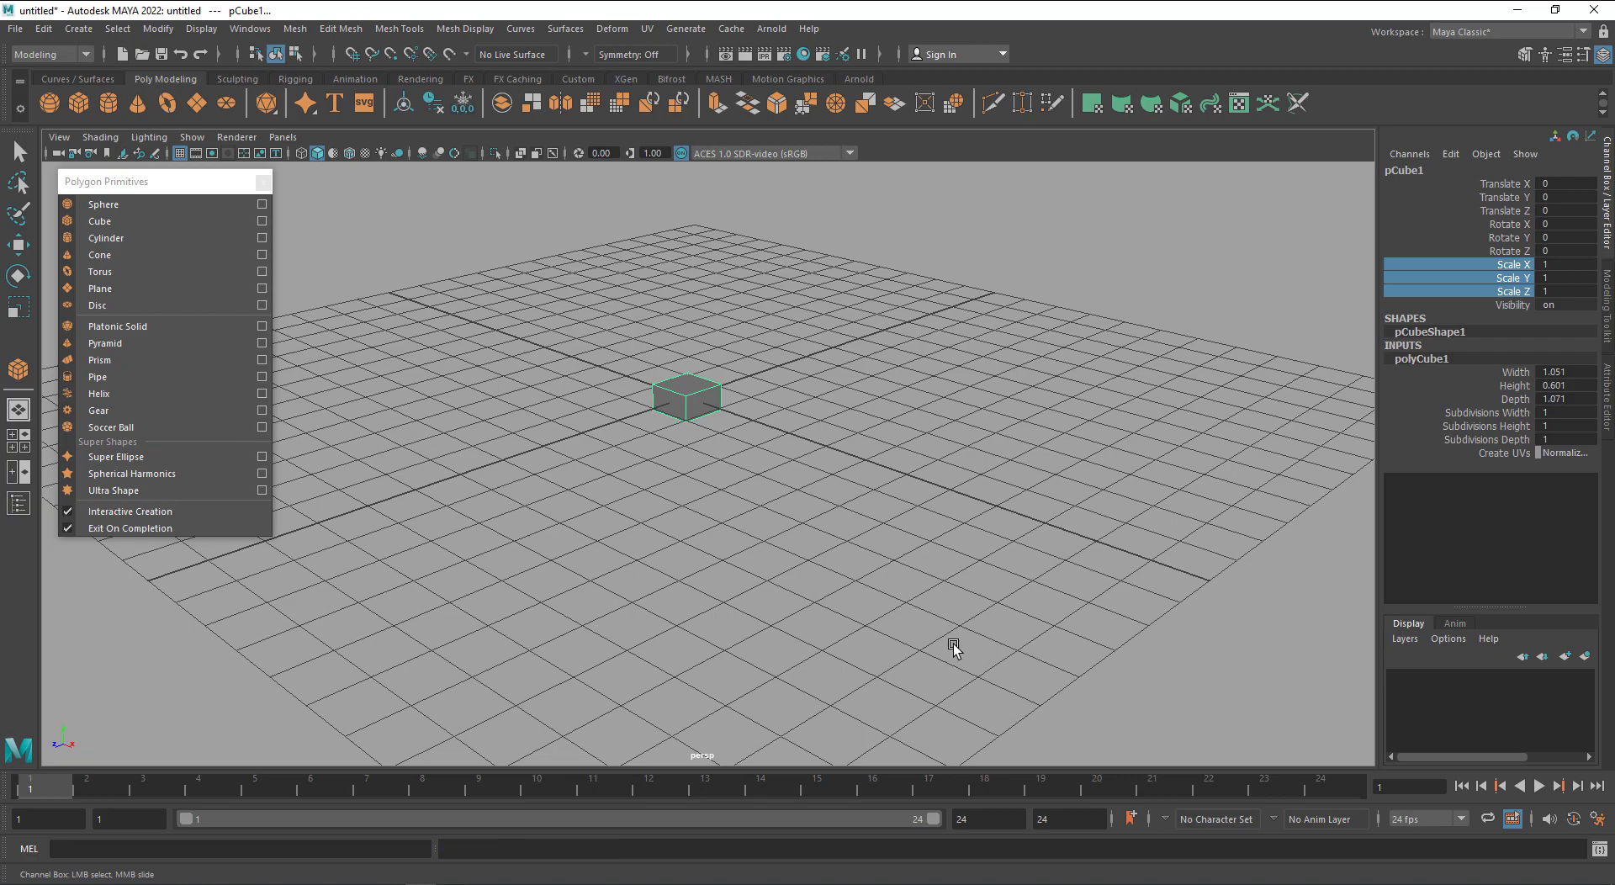
mouse_move(952, 643)
middle_down()
mouse_move(998, 648)
mouse_move(950, 636)
mouse_move(973, 639)
middle_up()
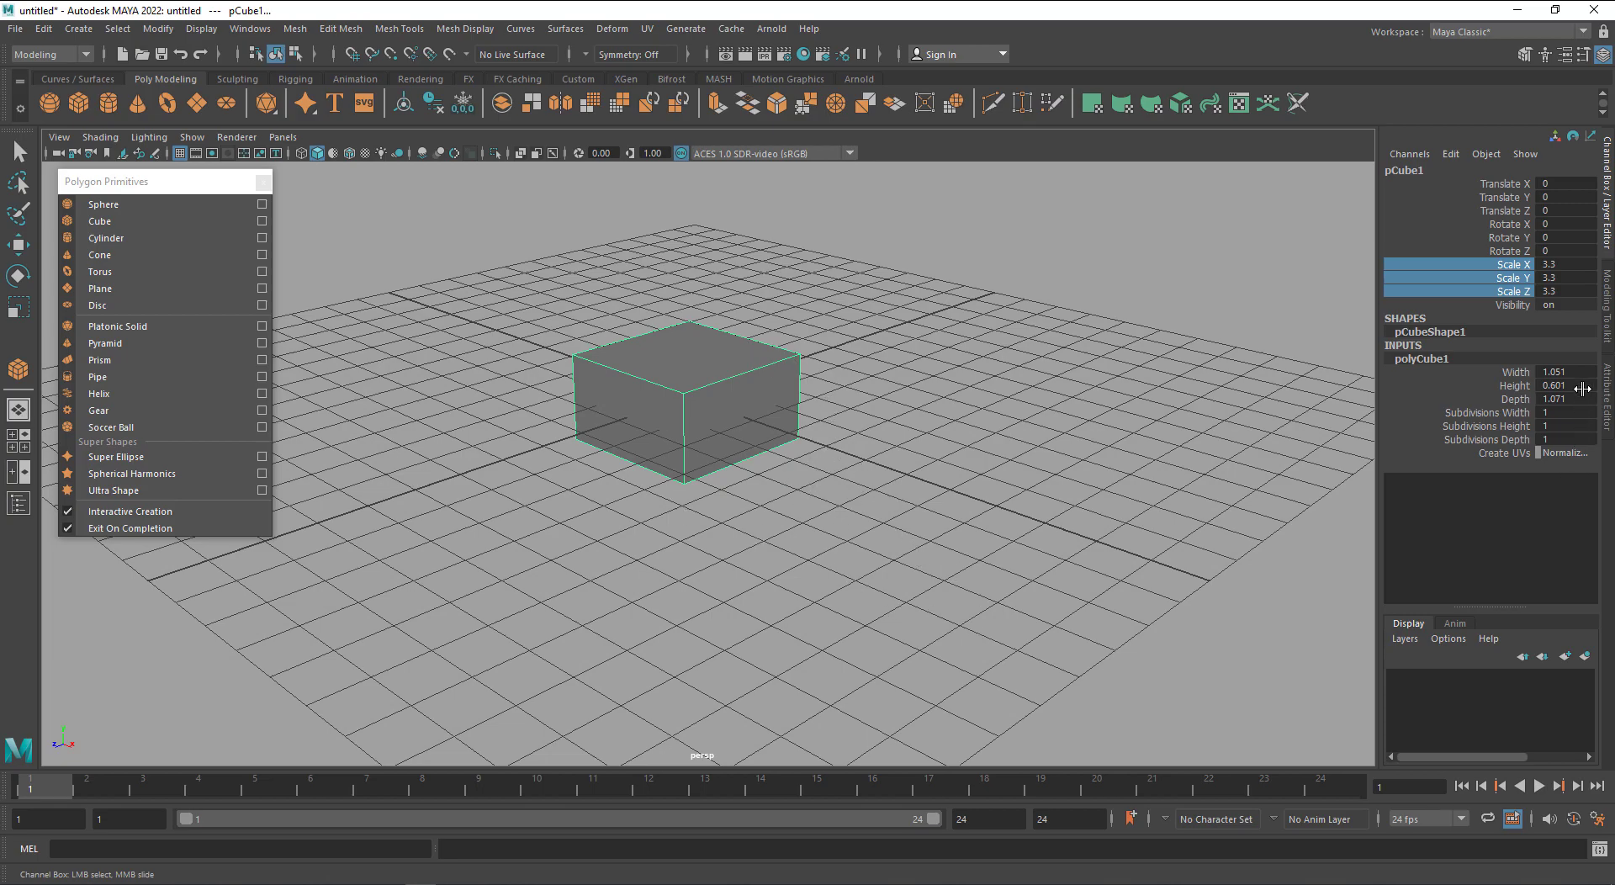
Set the cube's Width, Height and Depth construction inputs together to 1
drag(1573, 368, 1570, 401)
text(1)
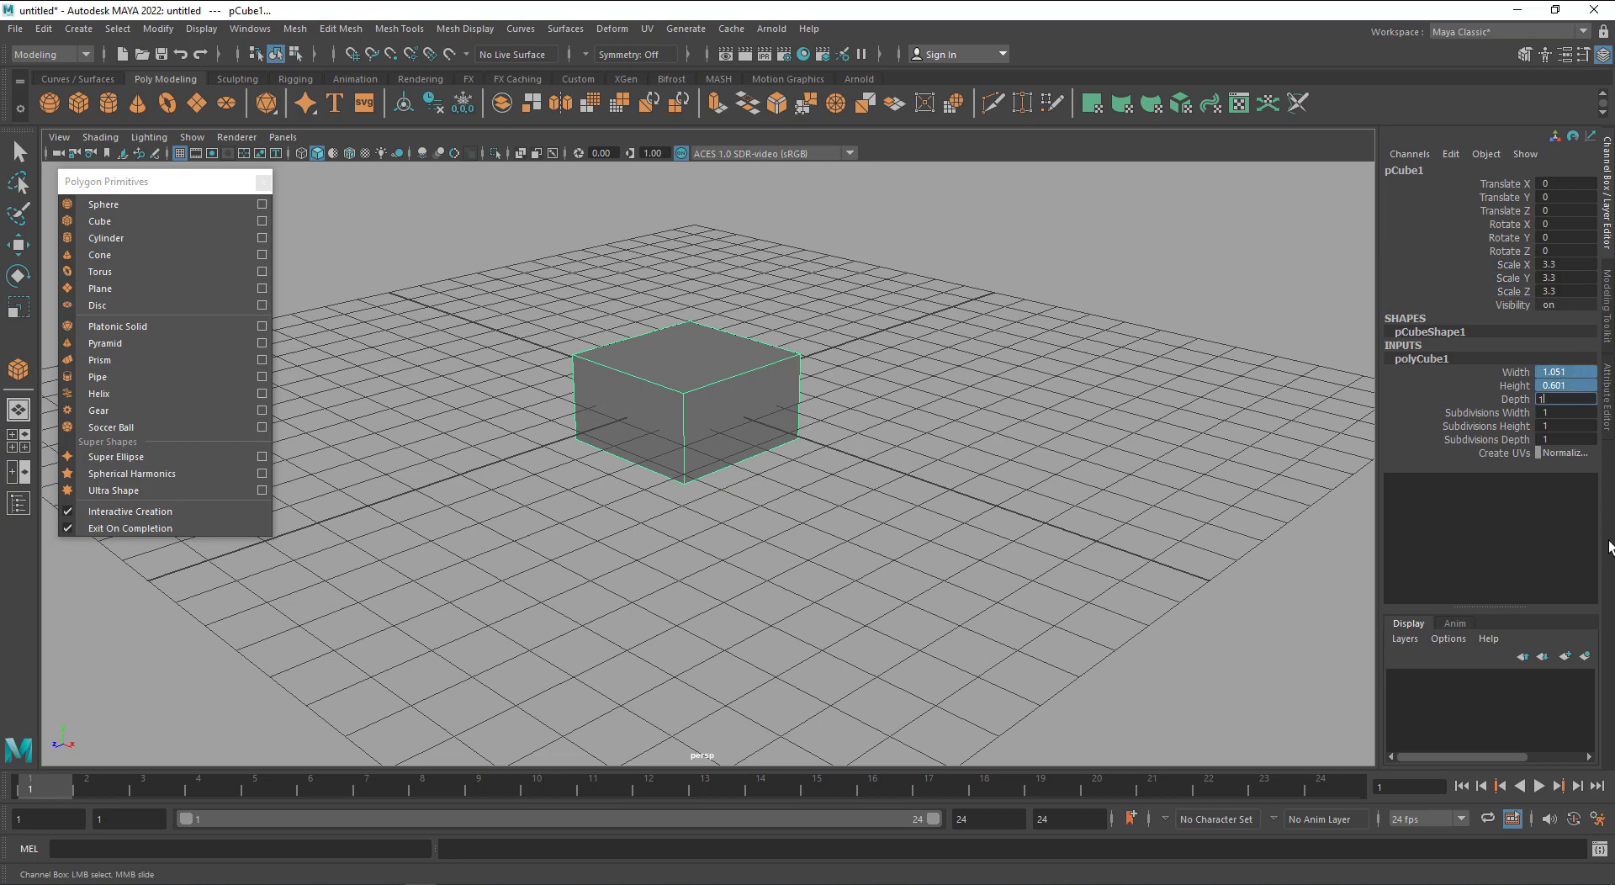
key(Tab)
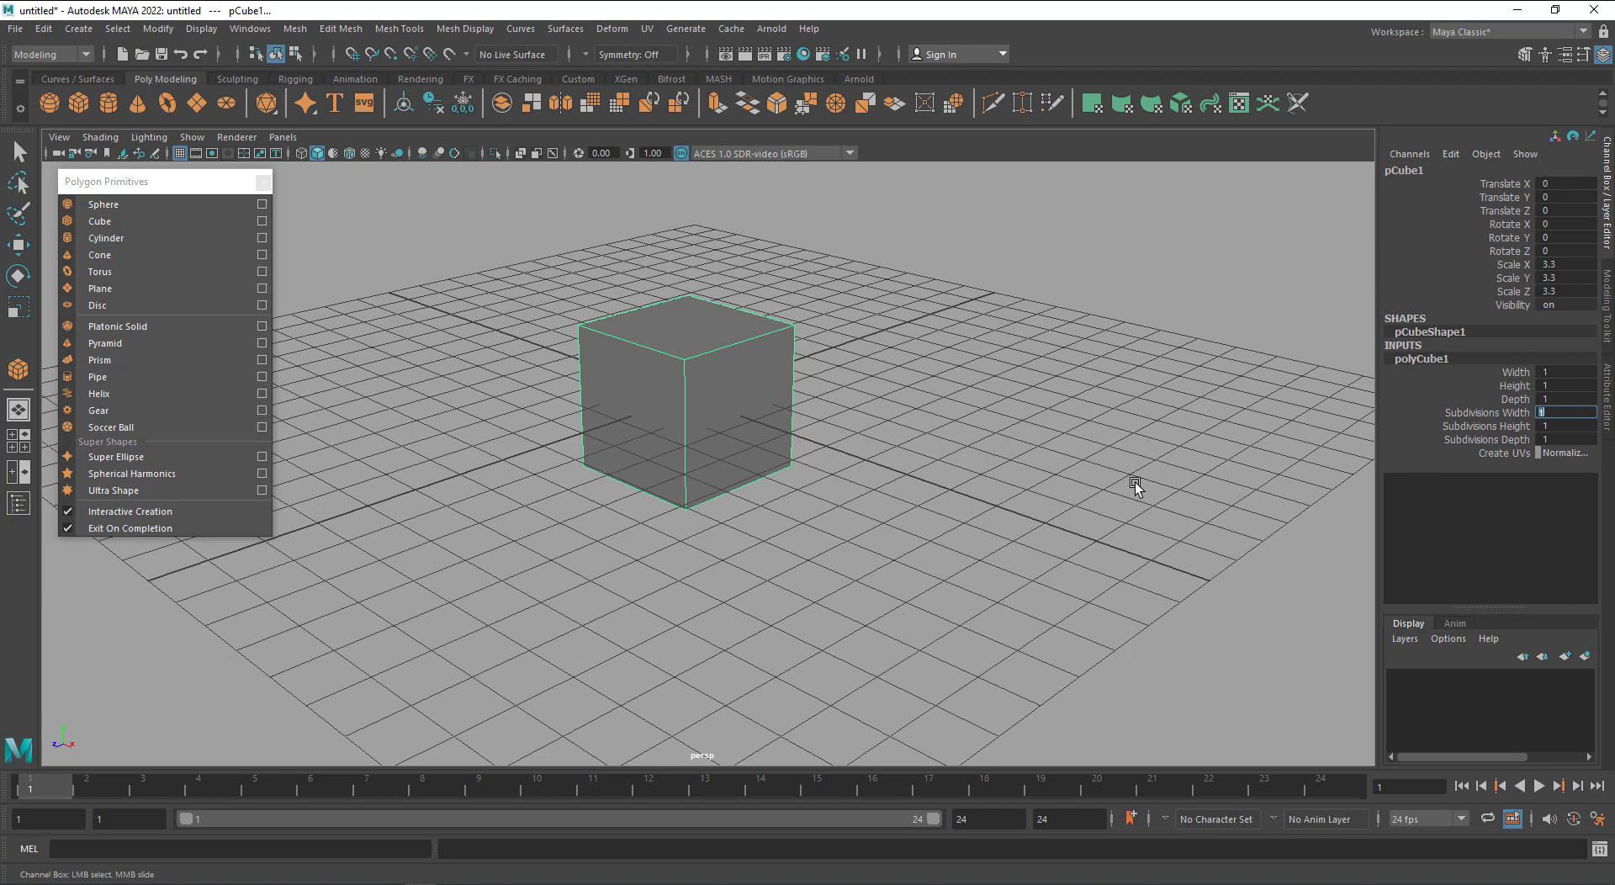
Set the cube's Scale X, Scale Y and Scale Z together to 1
drag(1508, 267, 1507, 296)
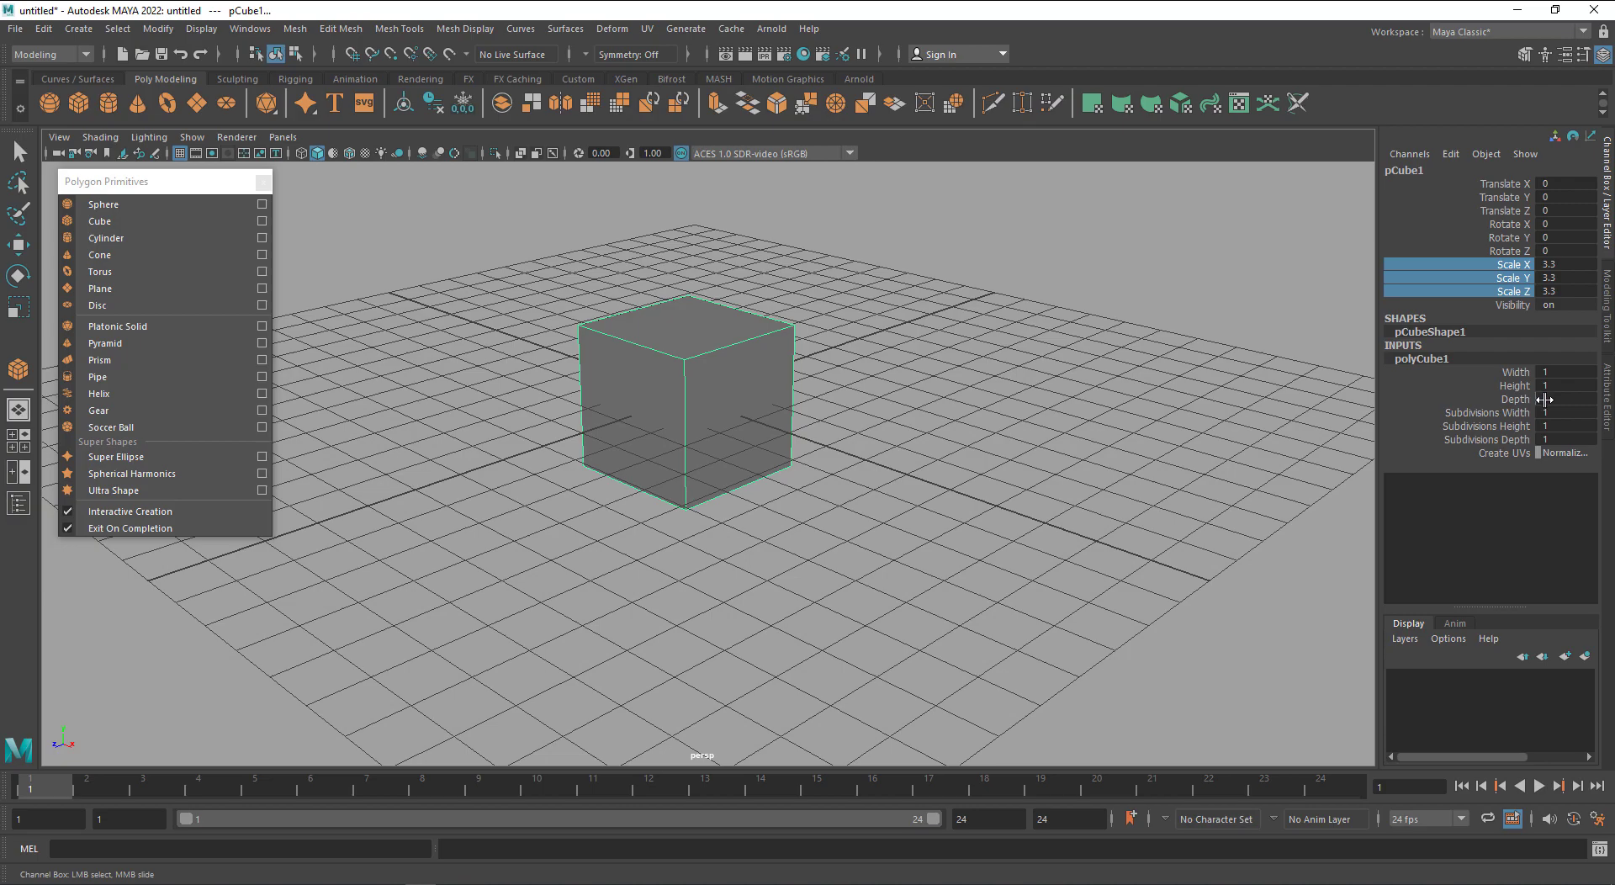
drag(1561, 264, 1562, 285)
text(1)
key(Tab)
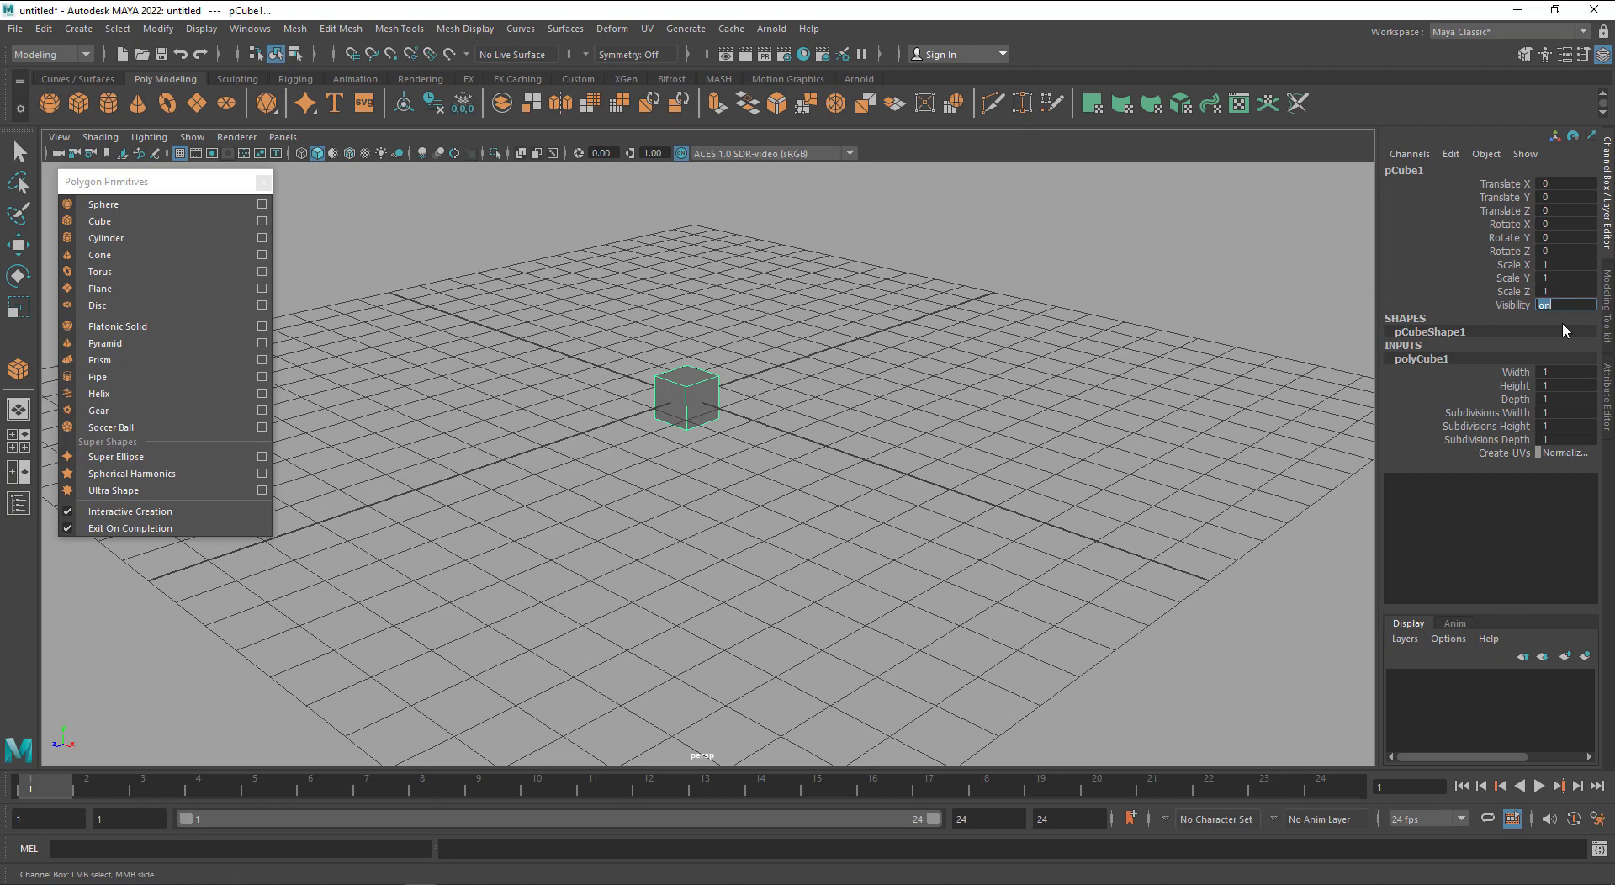
Try cube dimensions of 3 and 10 for Width, Height and Depth together, and set all three back to 1
drag(1561, 372, 1562, 395)
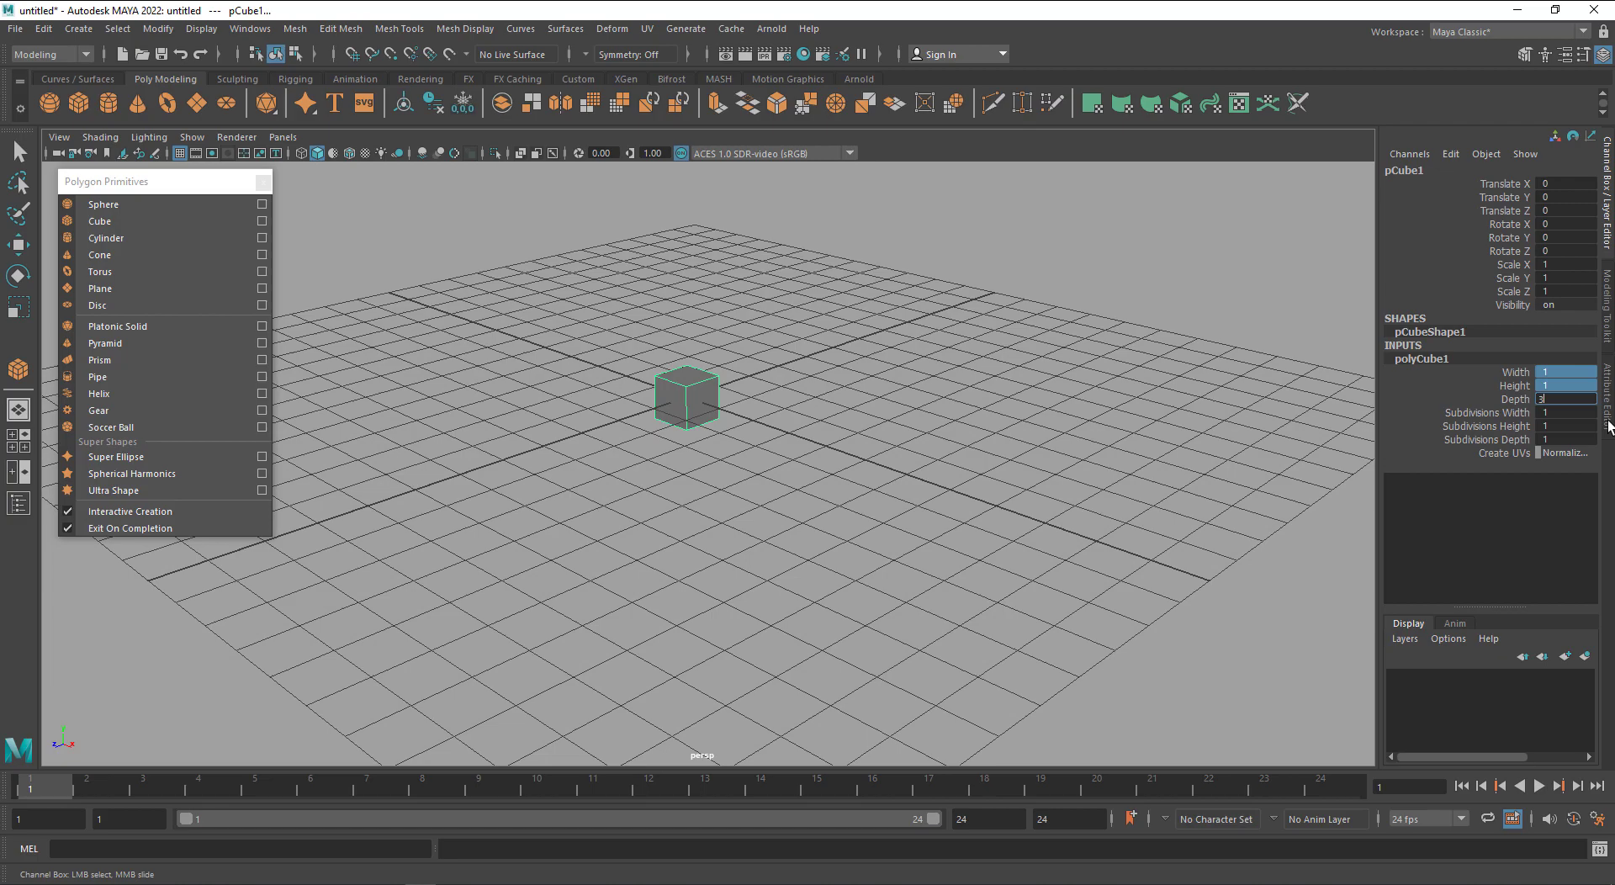
key(Return)
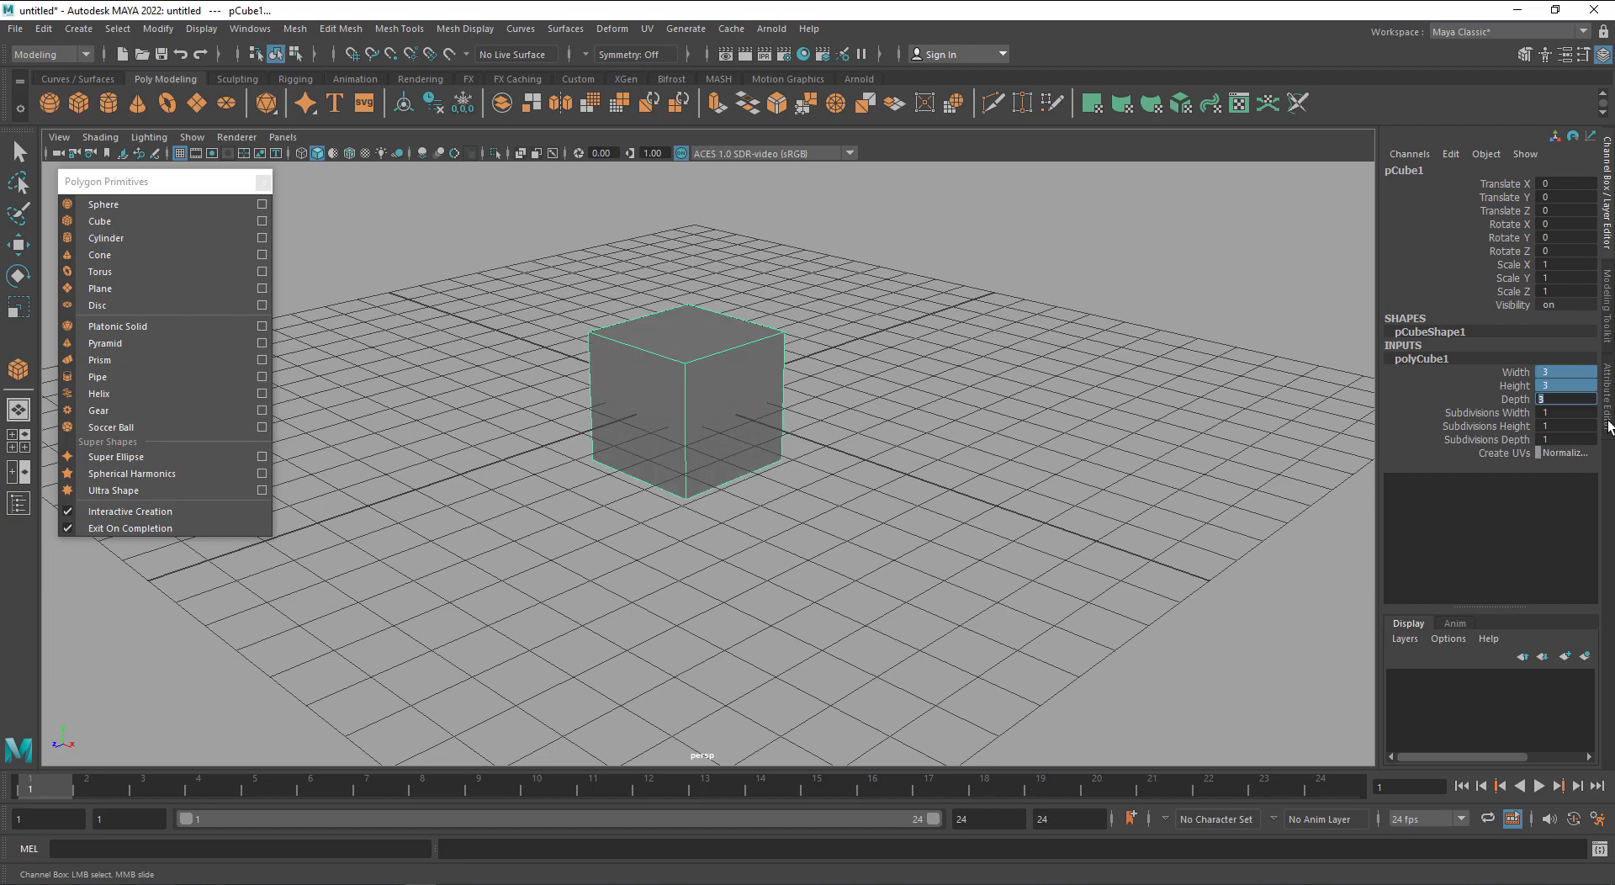
key(Return)
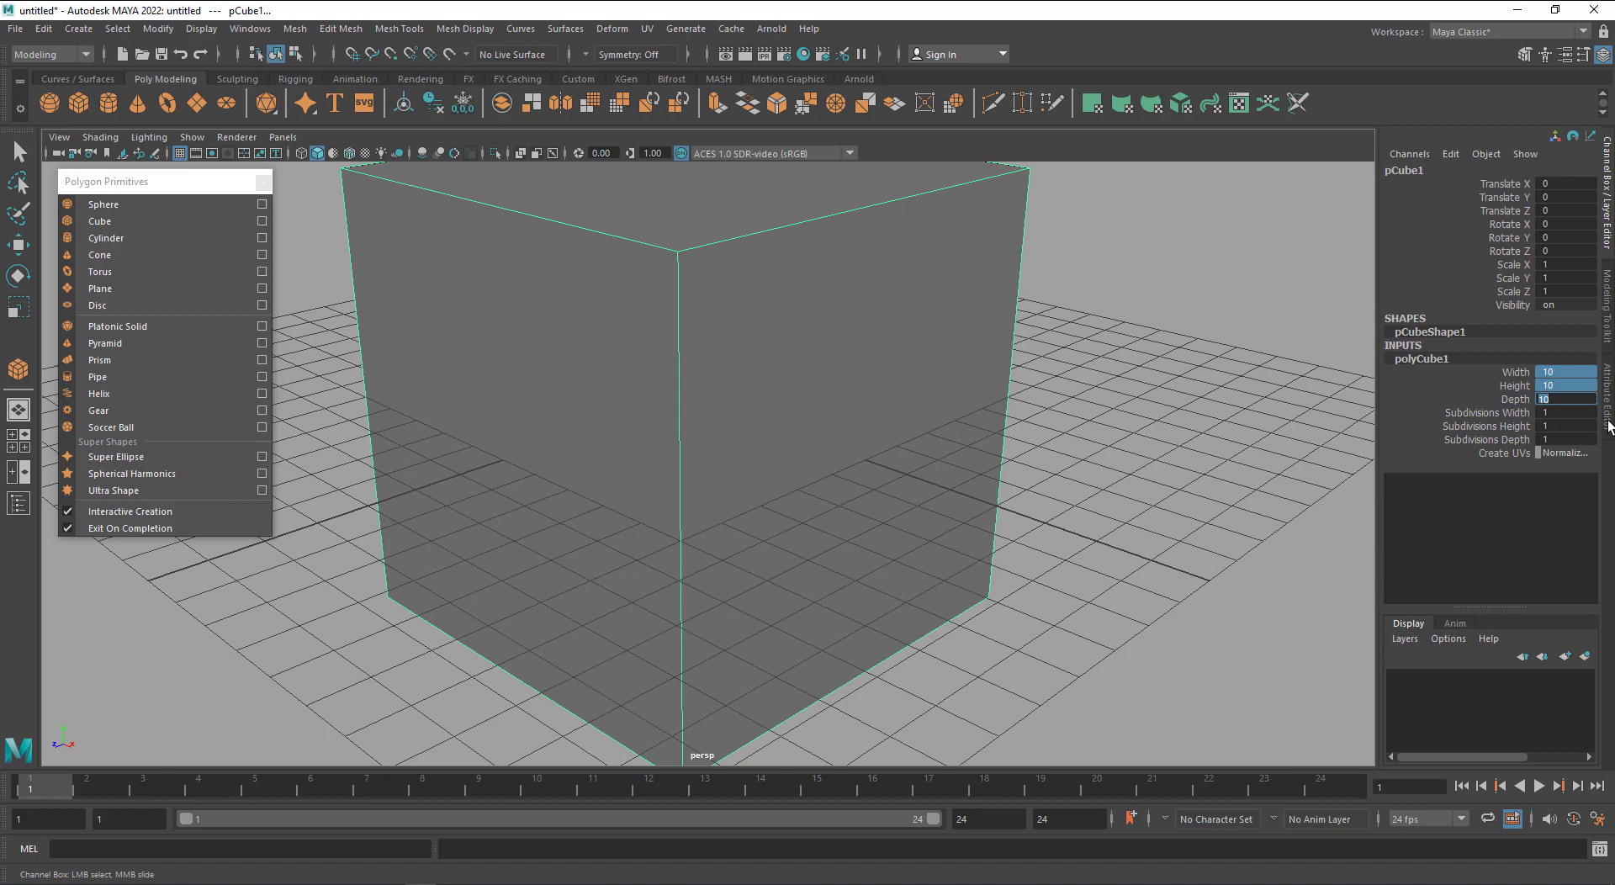
text(1)
key(Return)
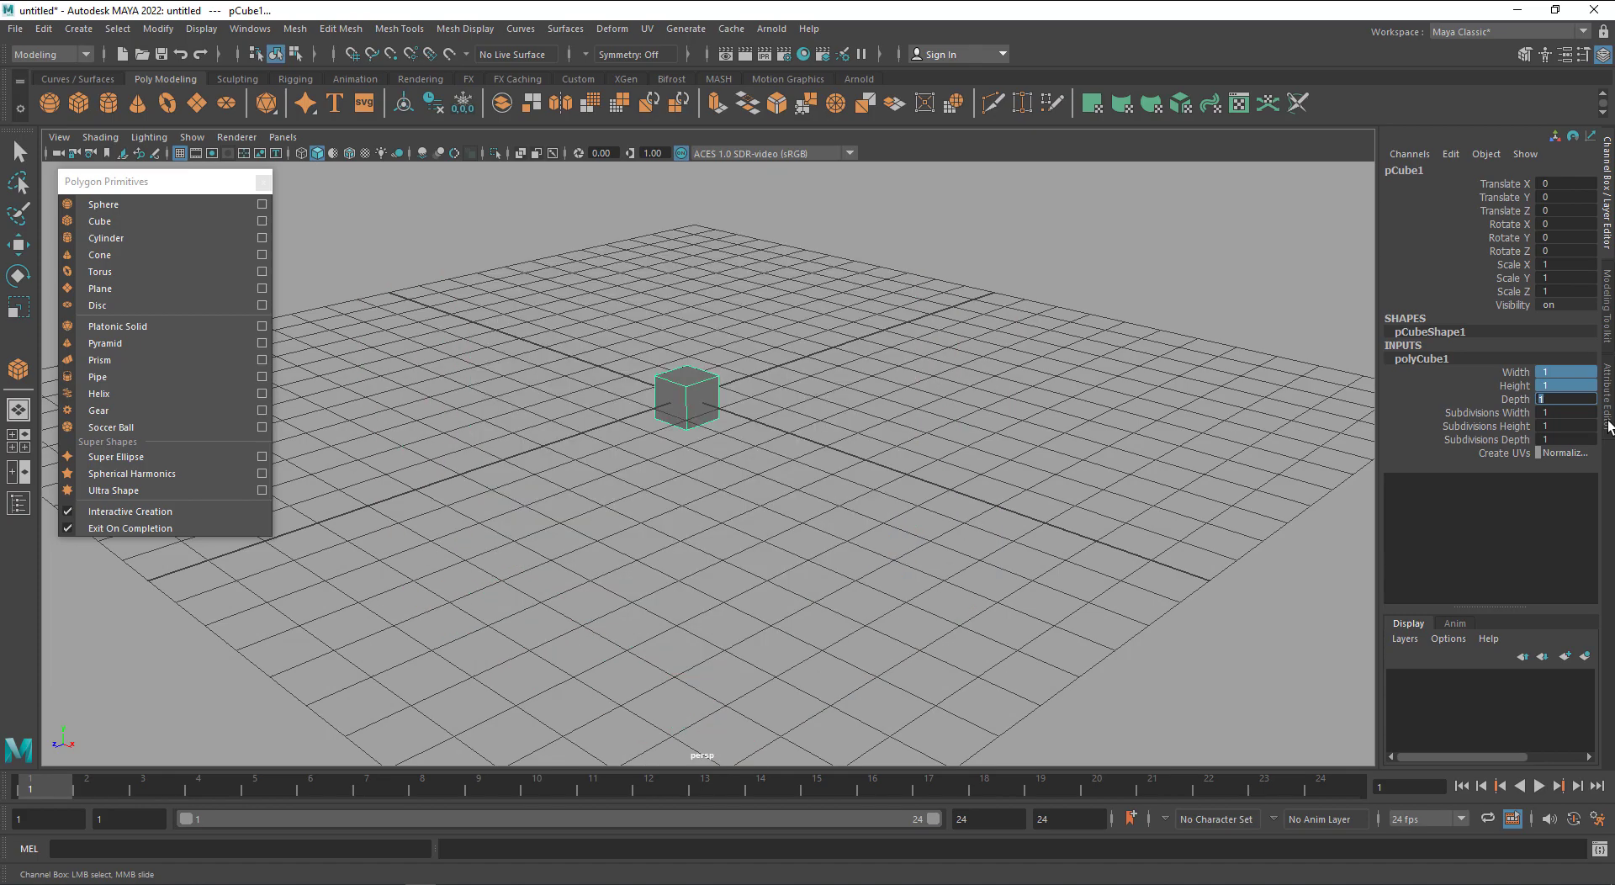
Try scaling the cube uniformly to 14.8 through its three Scale channels, and undo the scaling
drag(1514, 264, 1520, 291)
middle_drag(1005, 337, 1116, 340)
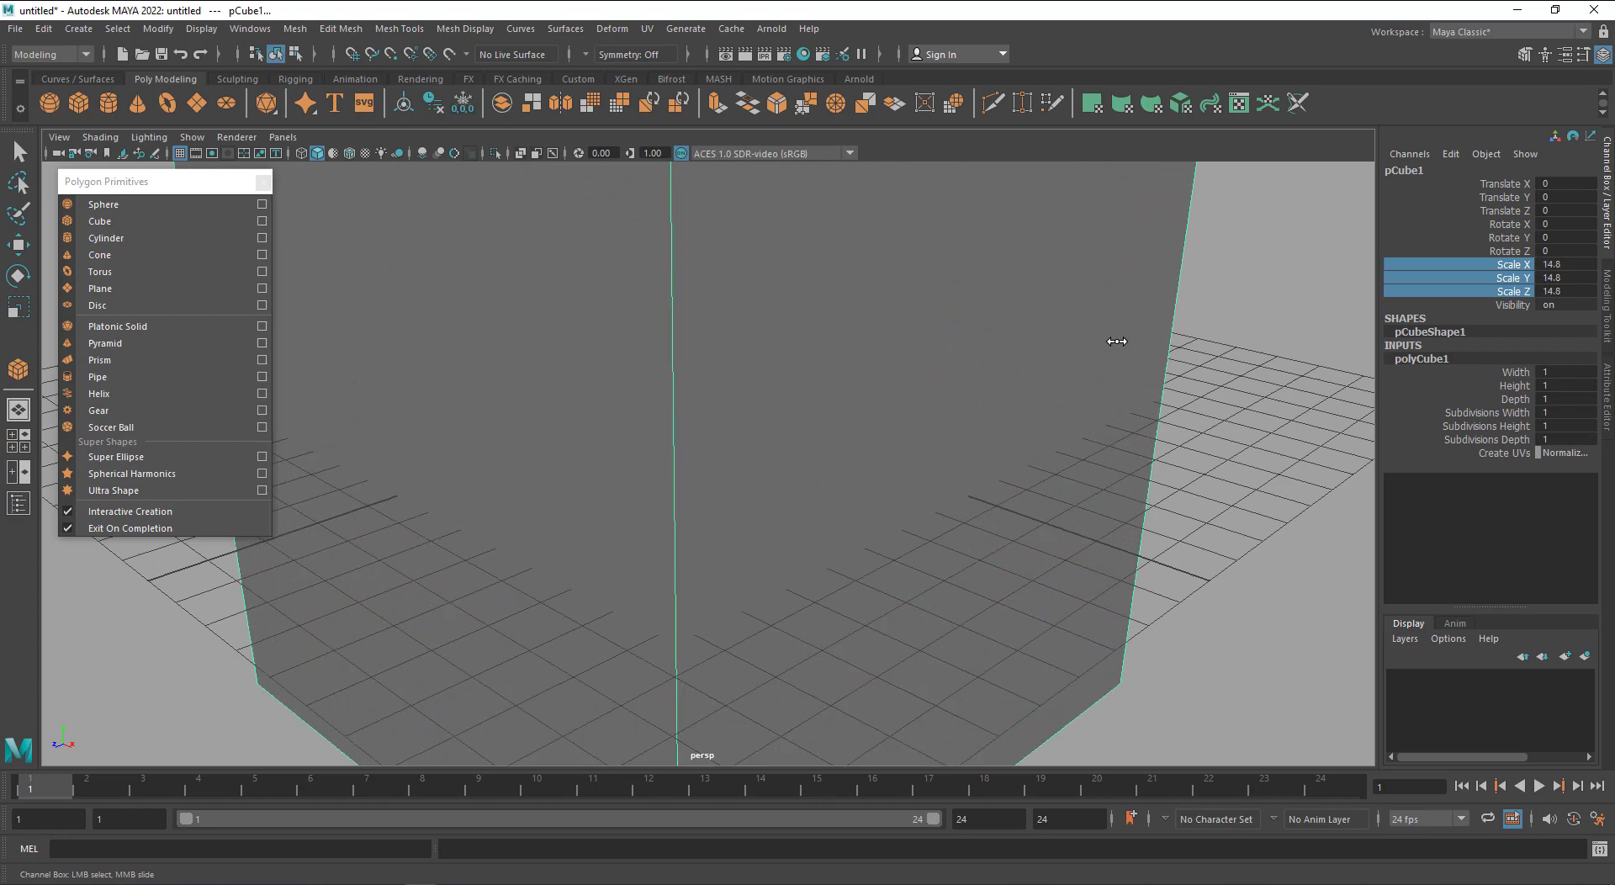
key(ctrl+z)
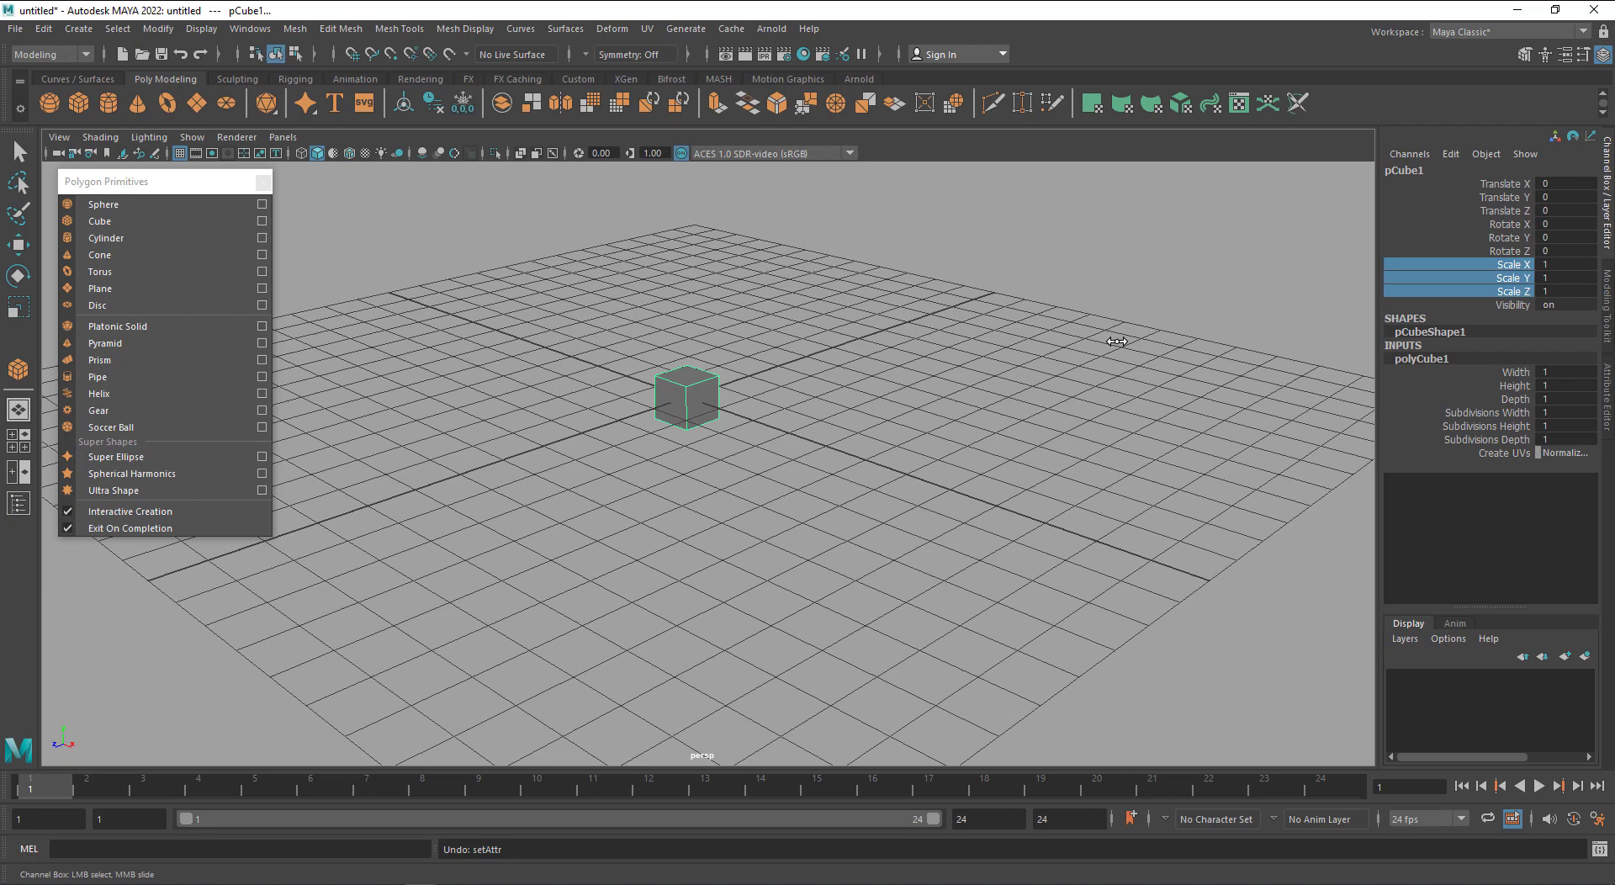
Practise selecting and deselecting the cube, and frame it in the perspective view for a closer look
click(770, 397)
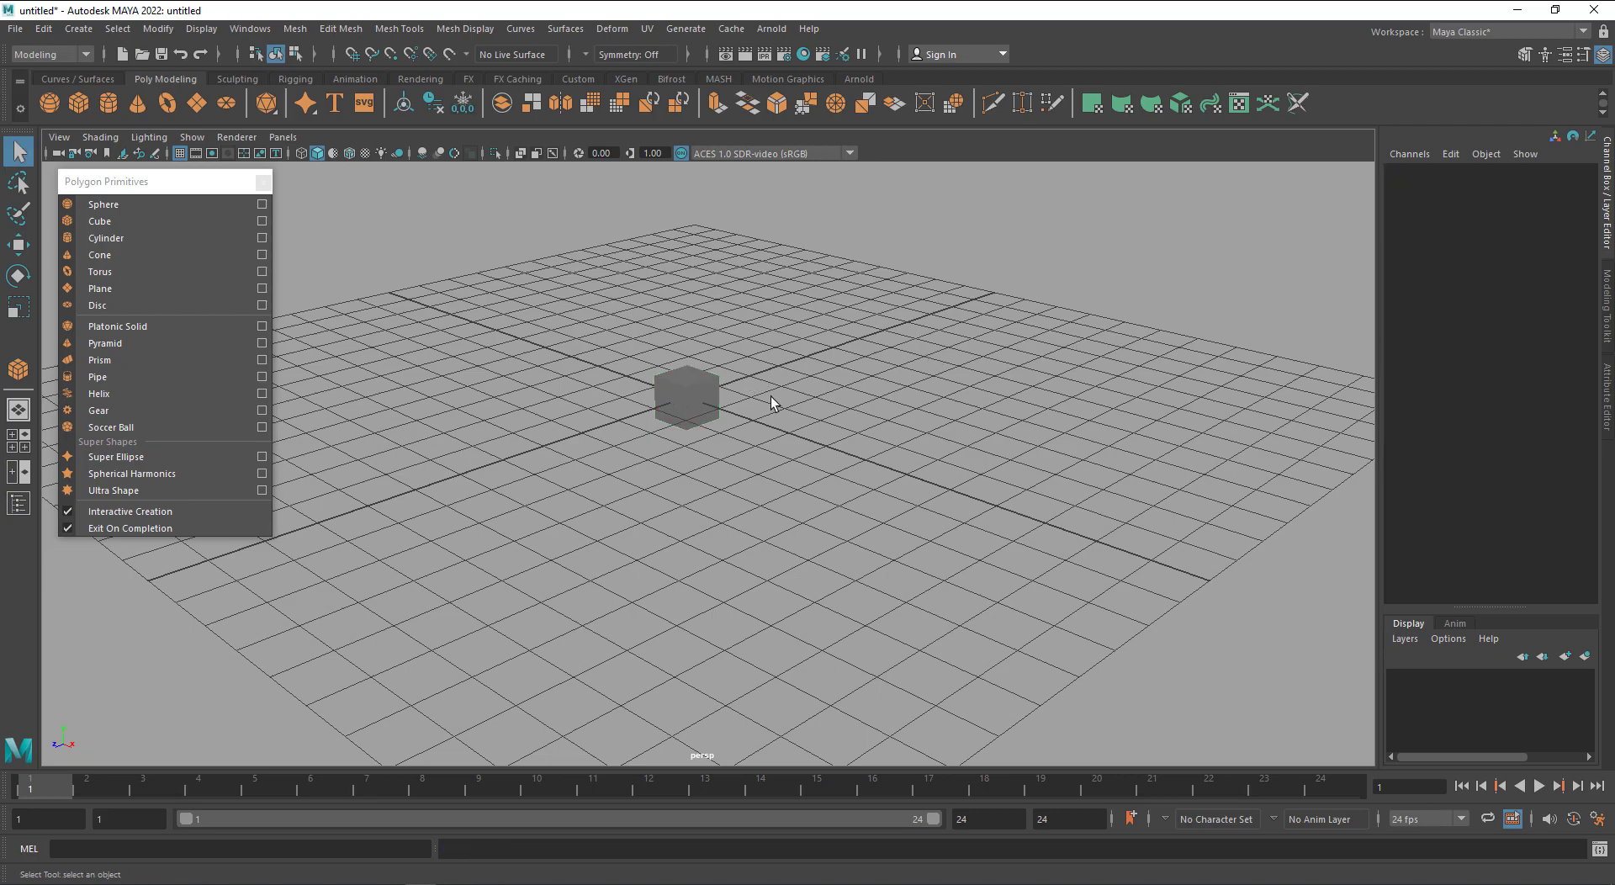
click(702, 408)
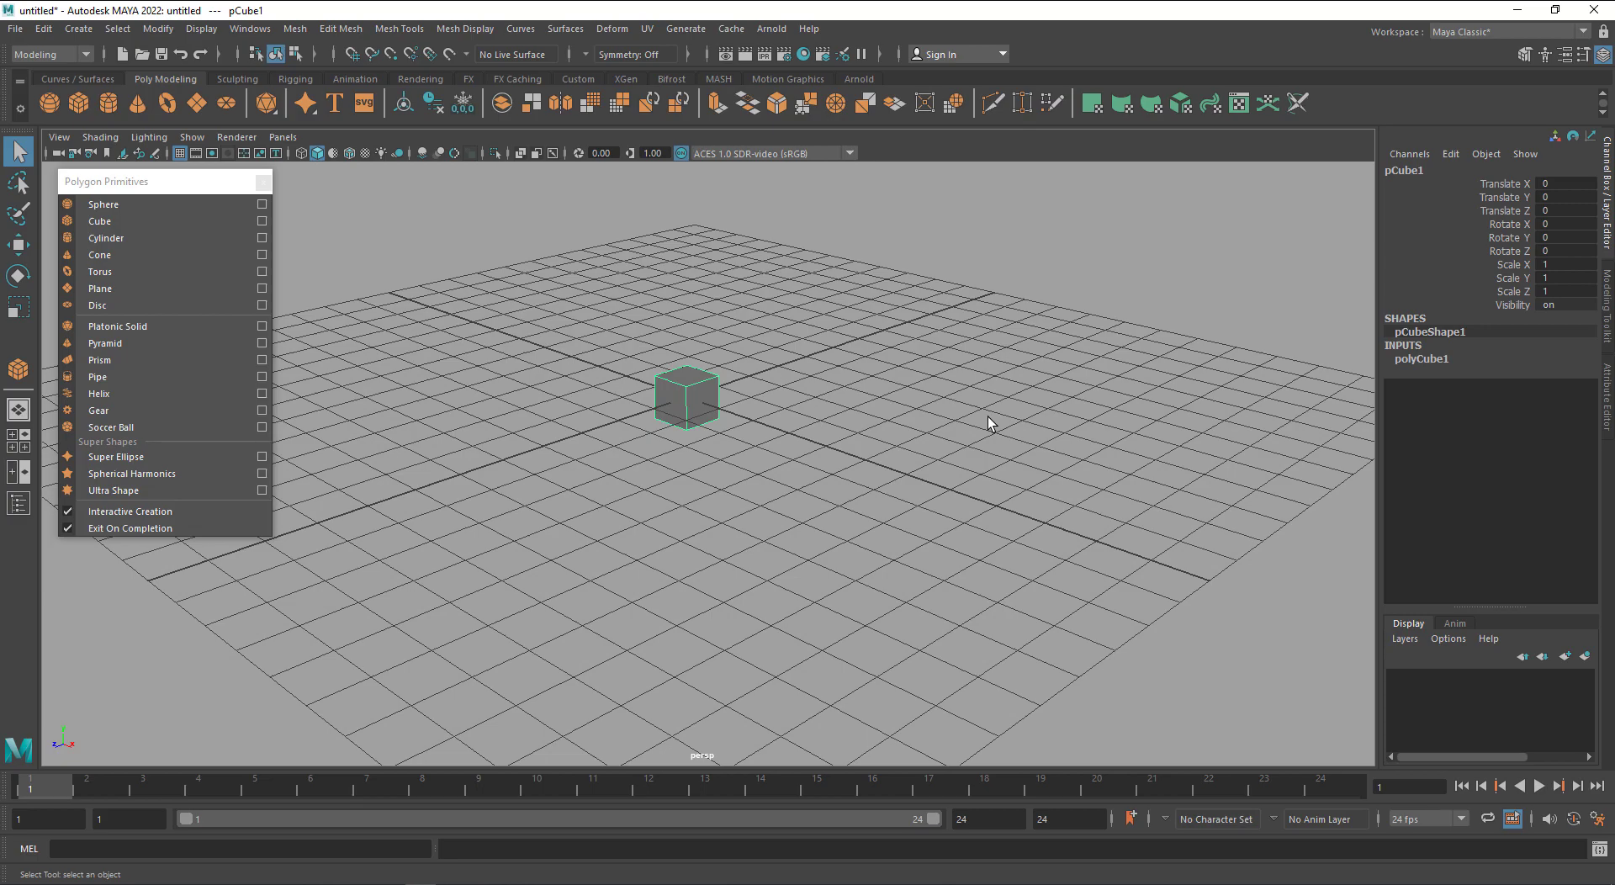
key(f)
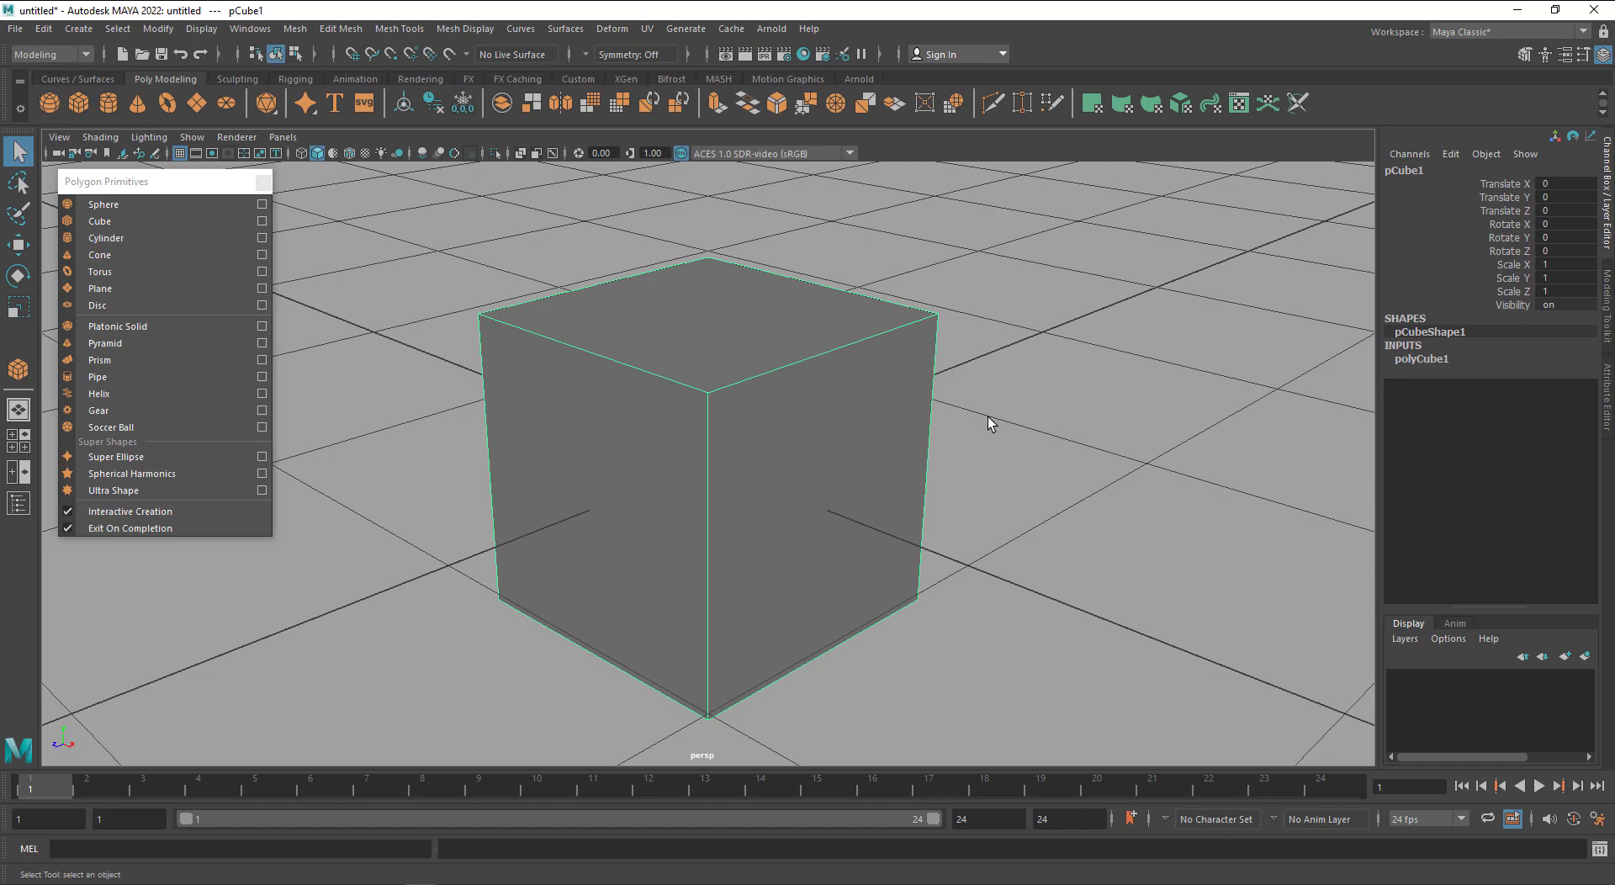
scroll(987, 416, down, 6)
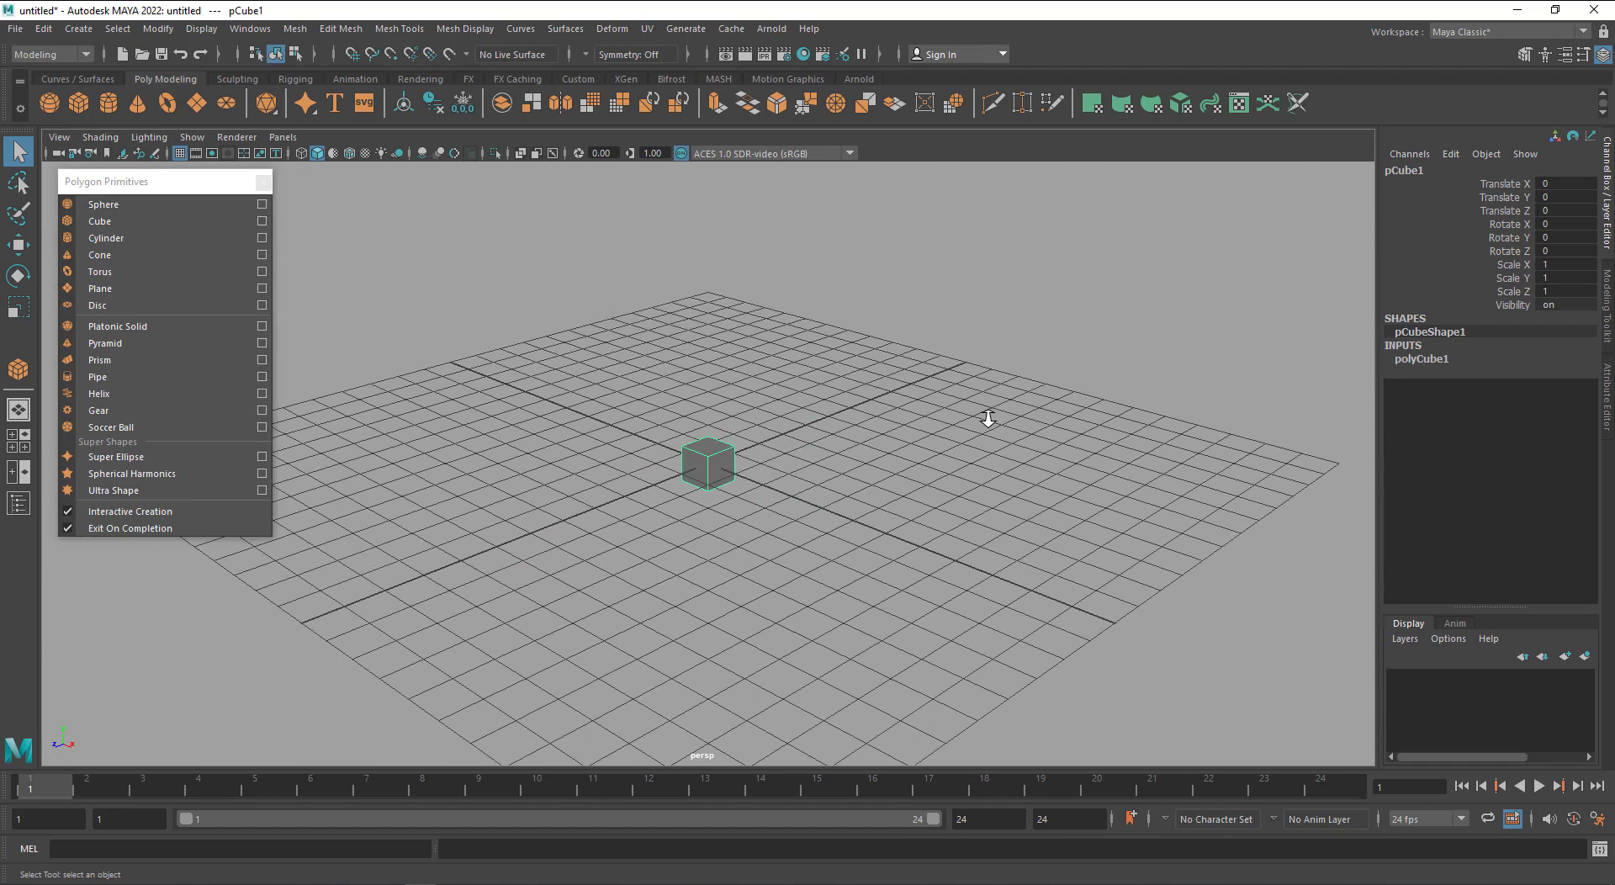
click(839, 448)
click(721, 460)
key(f)
mouse_move(1032, 513)
alt+mouse_down()
mouse_move(1092, 480)
mouse_move(1057, 516)
alt+mouse_up()
click(1082, 495)
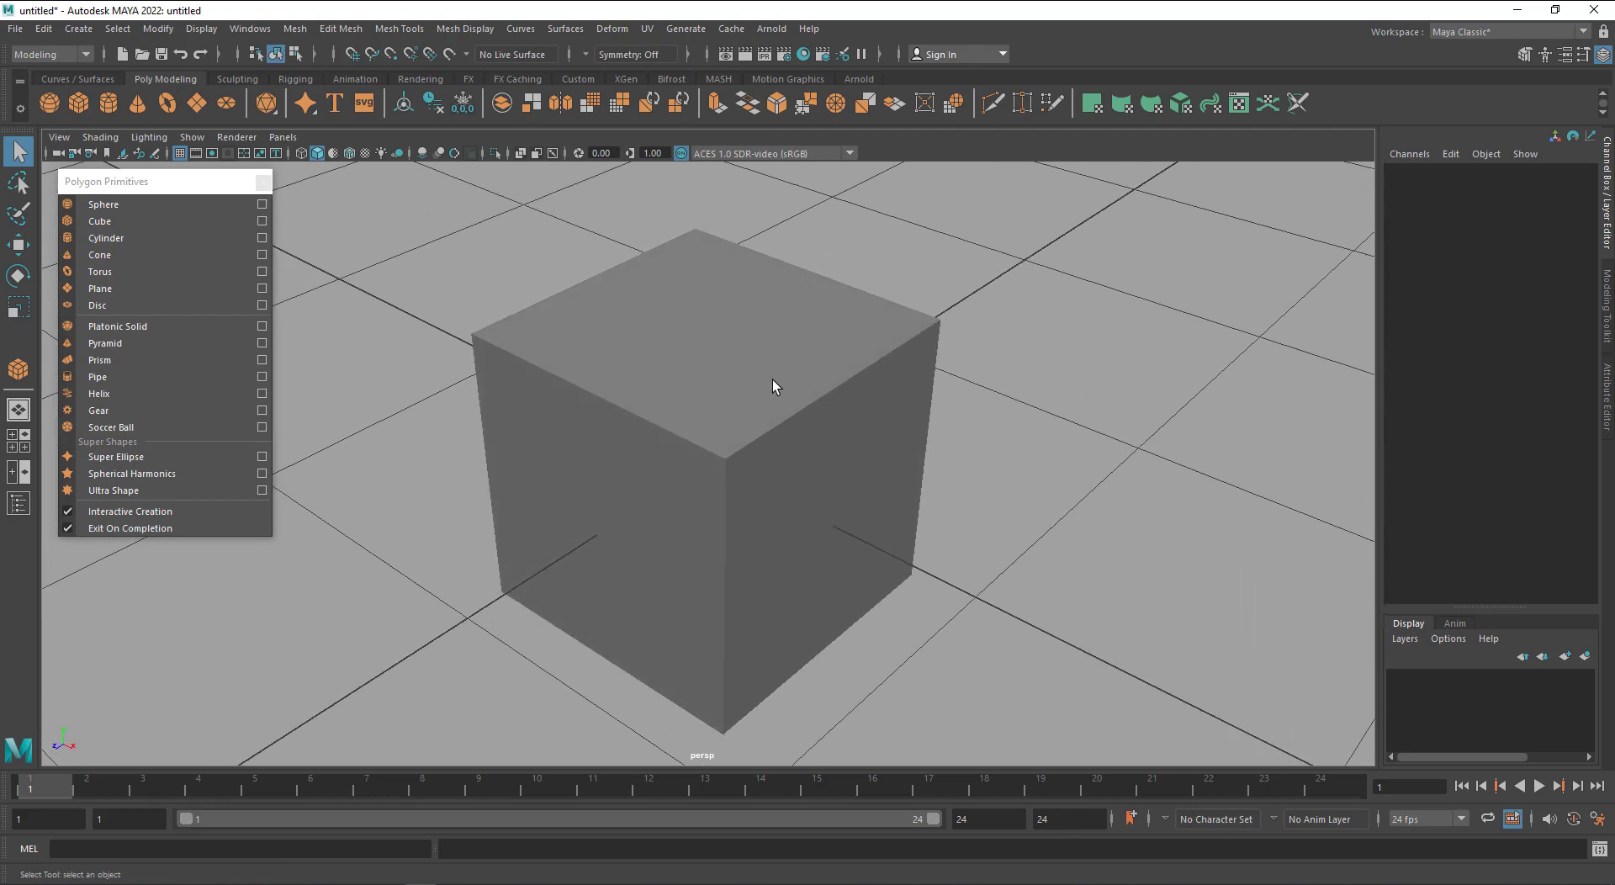
click(751, 388)
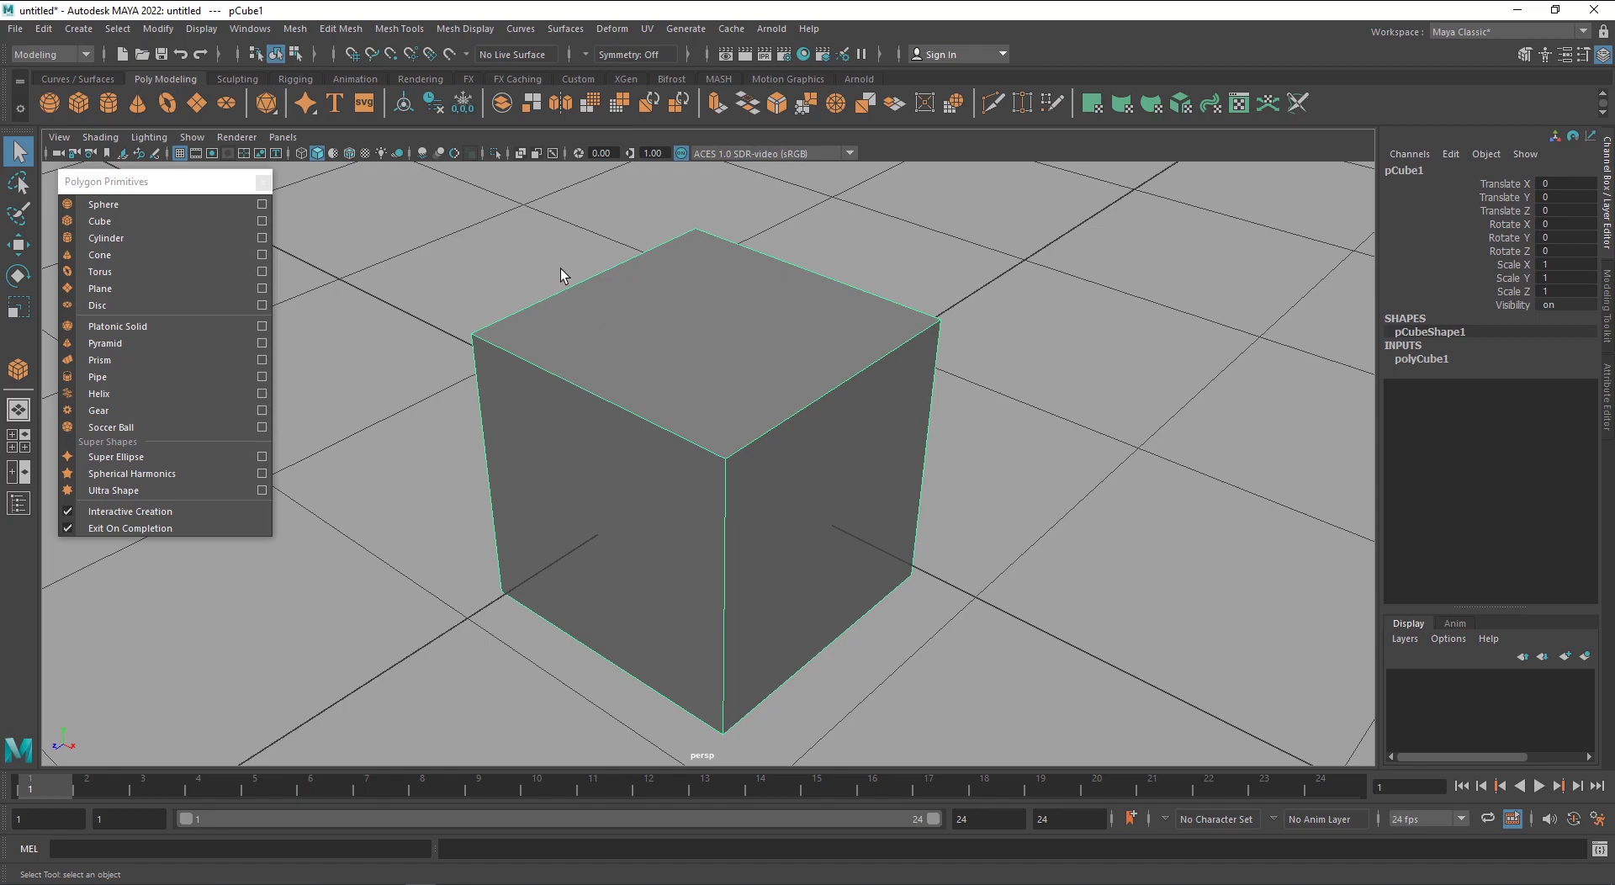
Try X-ray display in the perspective view, inspect the deselected cube from another angle, and turn X-ray off
click(521, 153)
click(1071, 458)
alt+drag(1070, 458, 1128, 517)
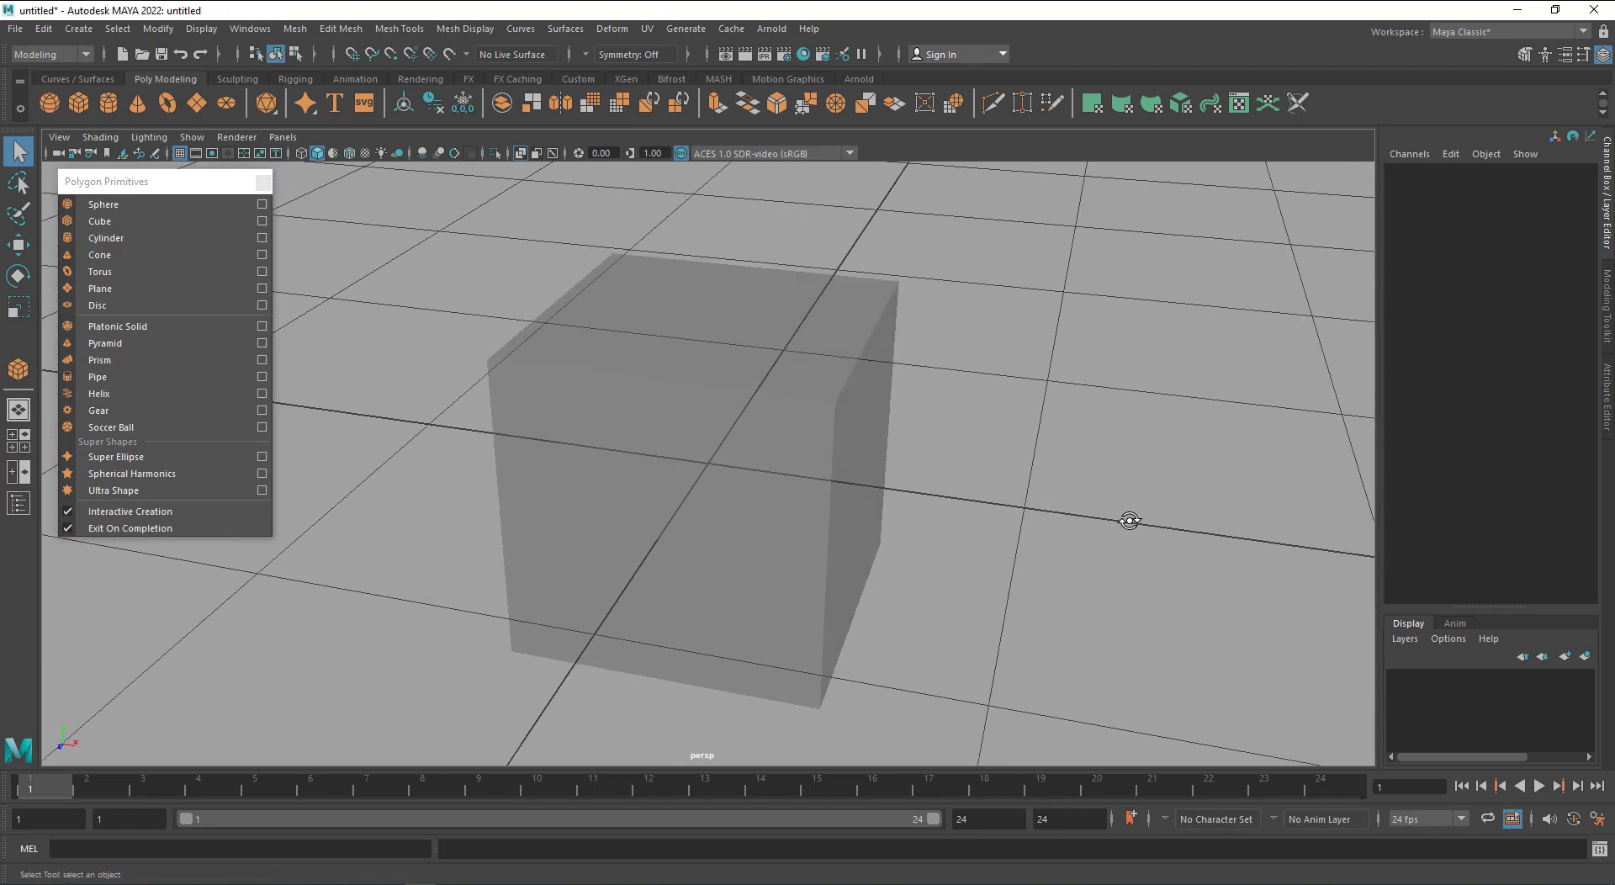
click(520, 153)
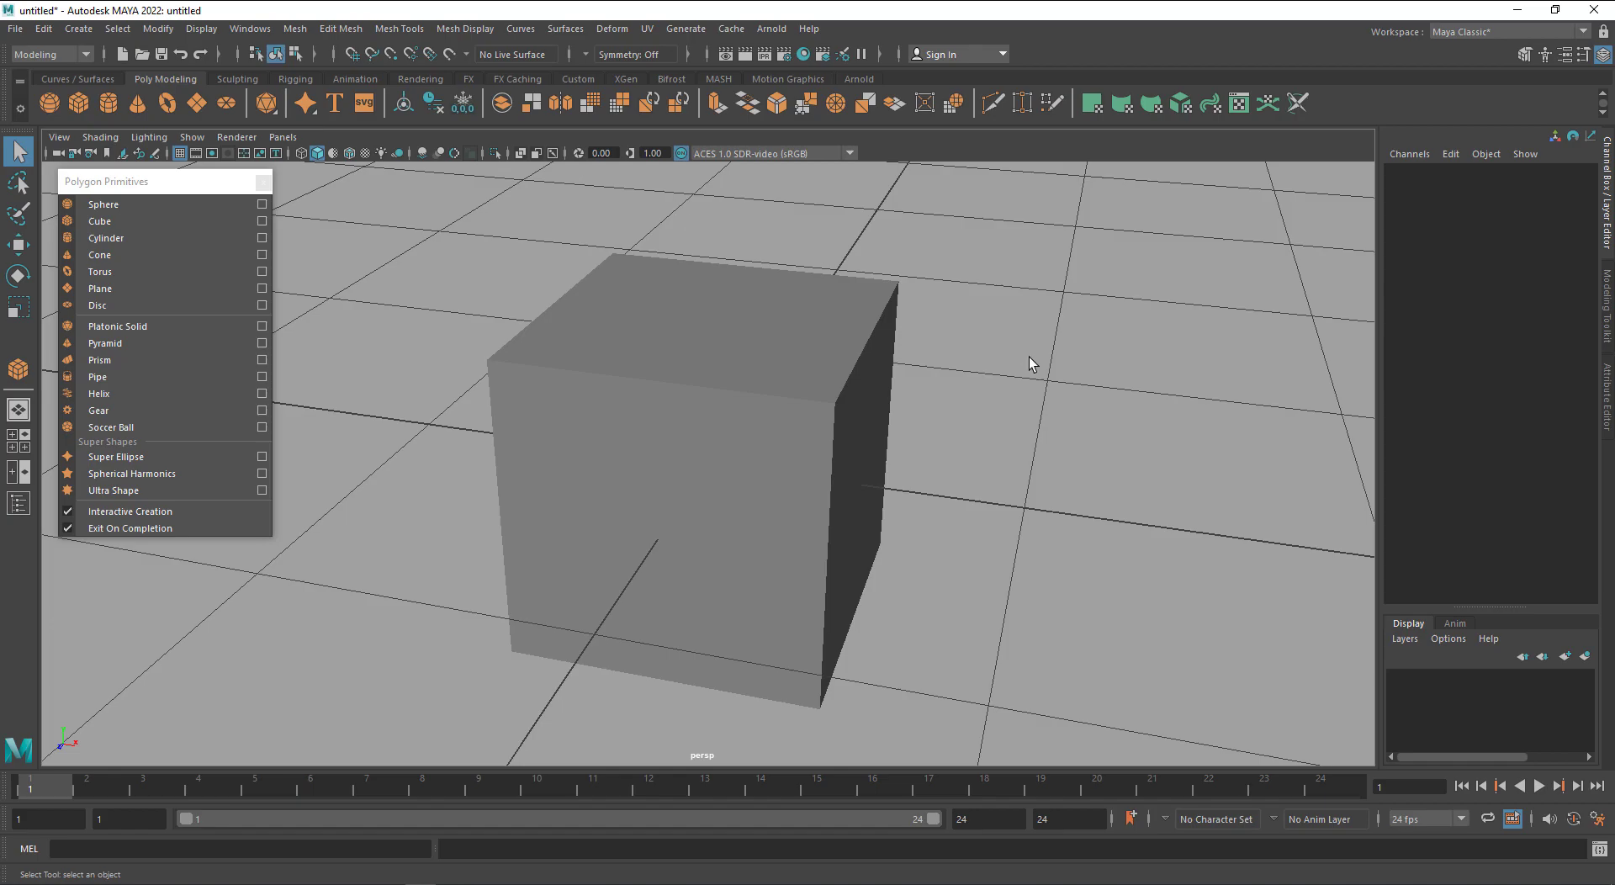
Turn on wireframe on shaded in the perspective view to display the cube's edges
click(353, 156)
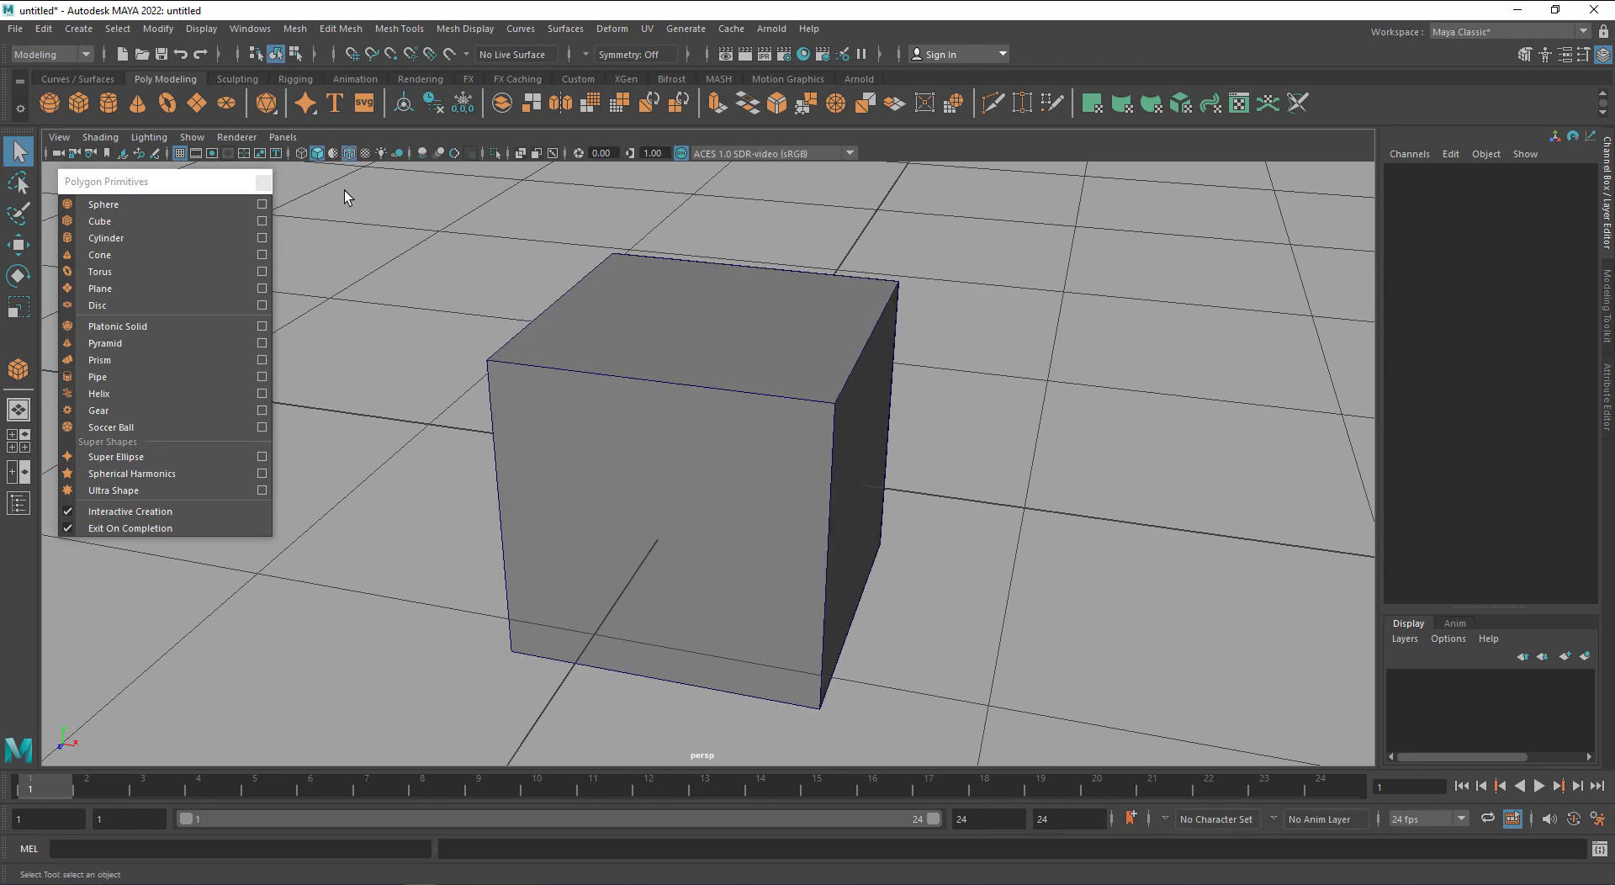
mouse_move(330, 456)
alt+mouse_down()
mouse_move(417, 495)
mouse_move(411, 511)
alt+mouse_up()
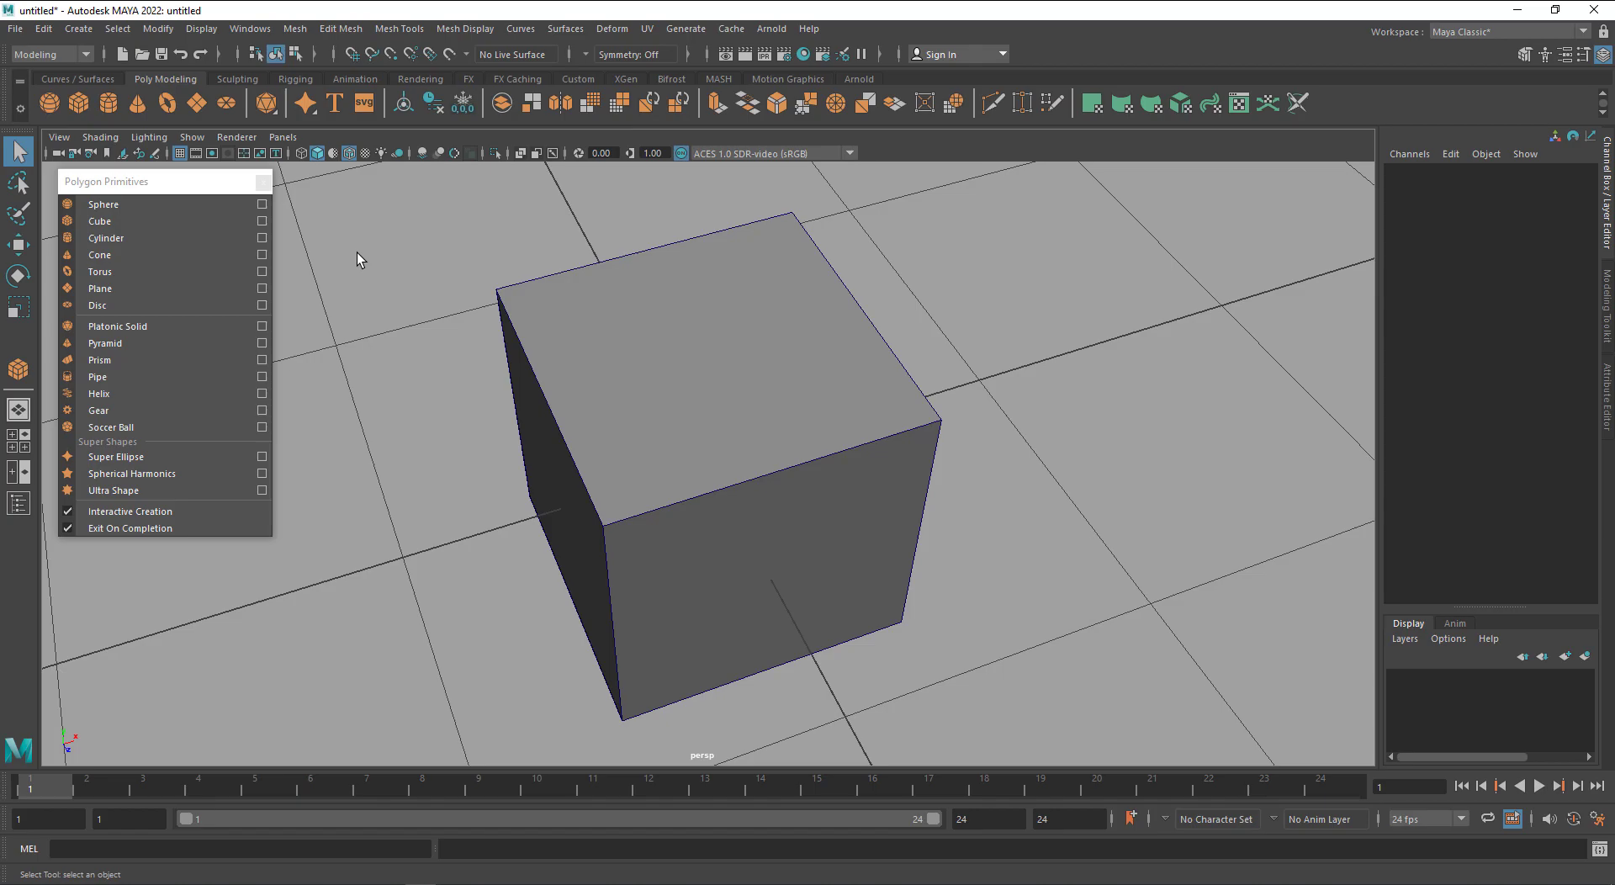
Try hiding the grid in the perspective view, and show it again
click(179, 154)
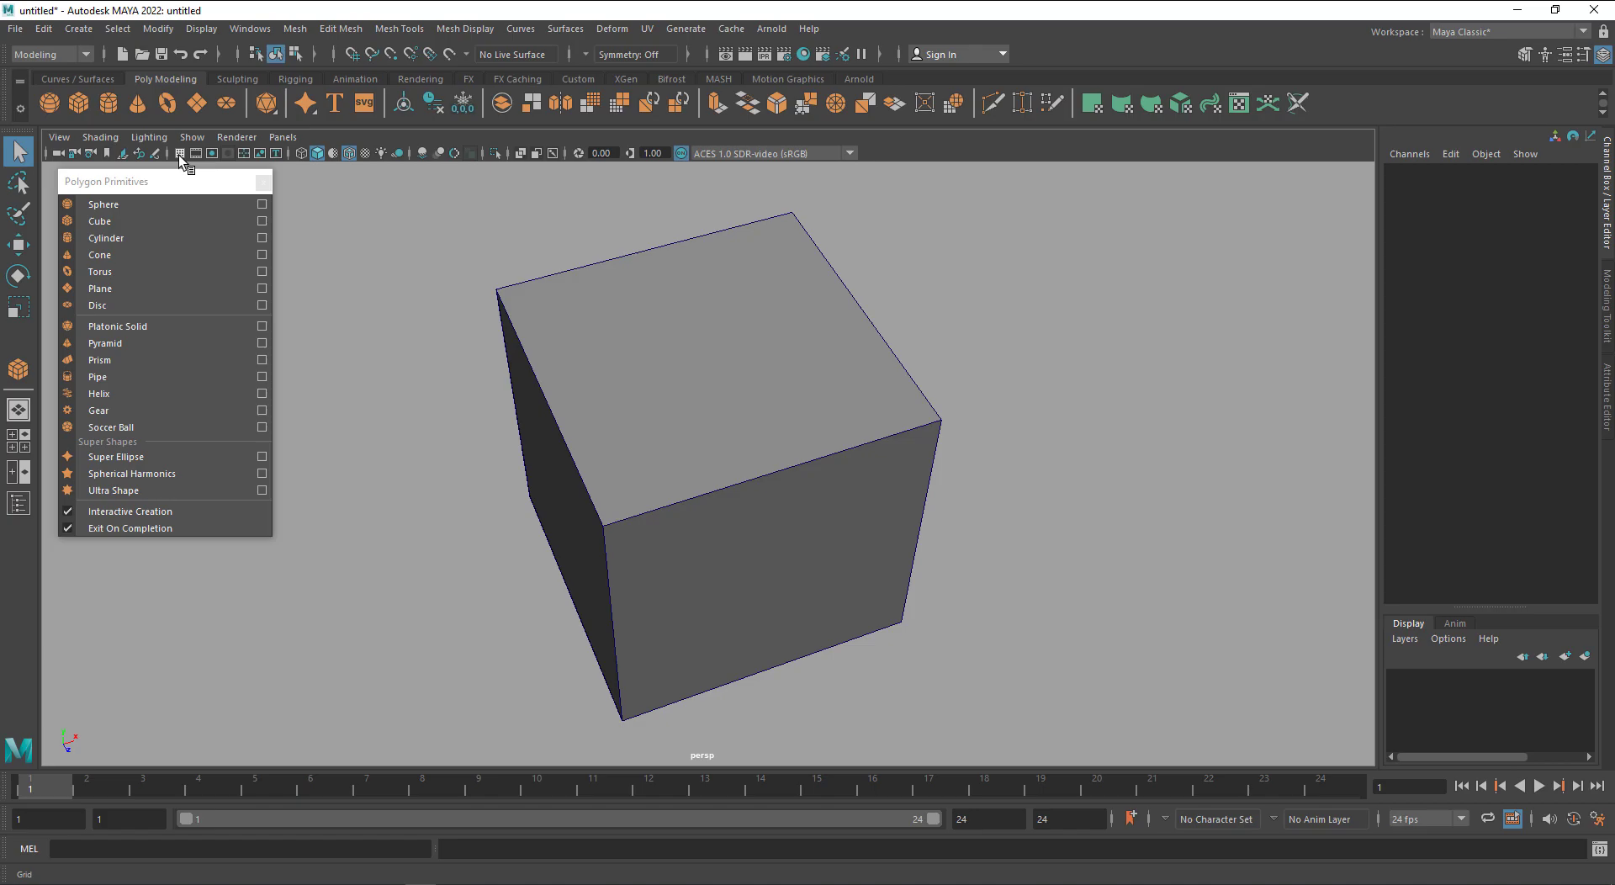
click(179, 154)
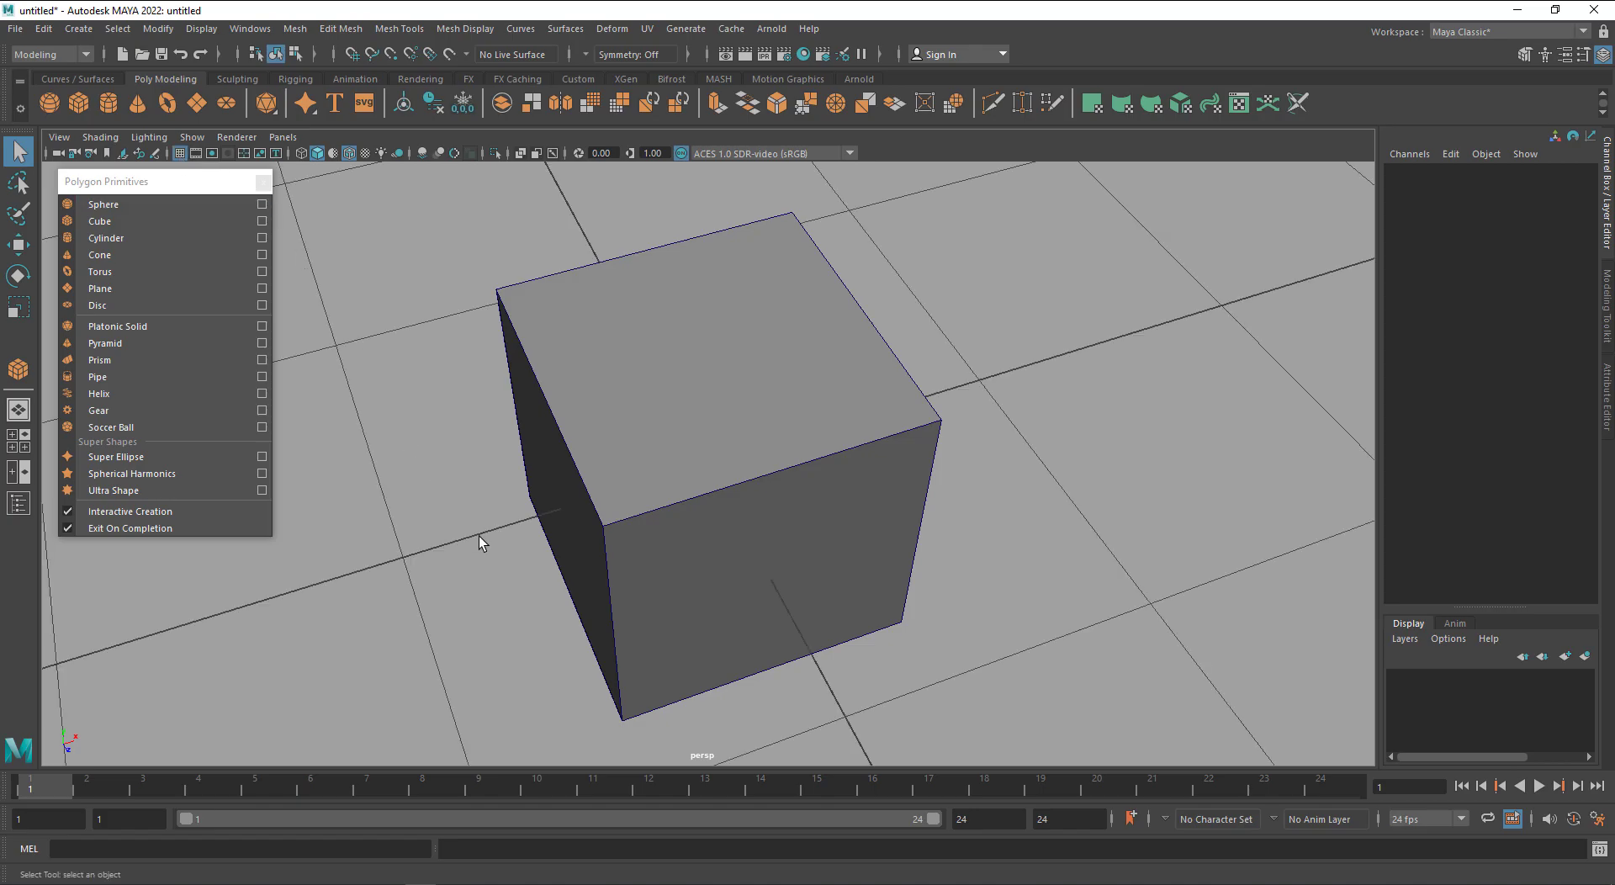
alt+drag(483, 537, 482, 479)
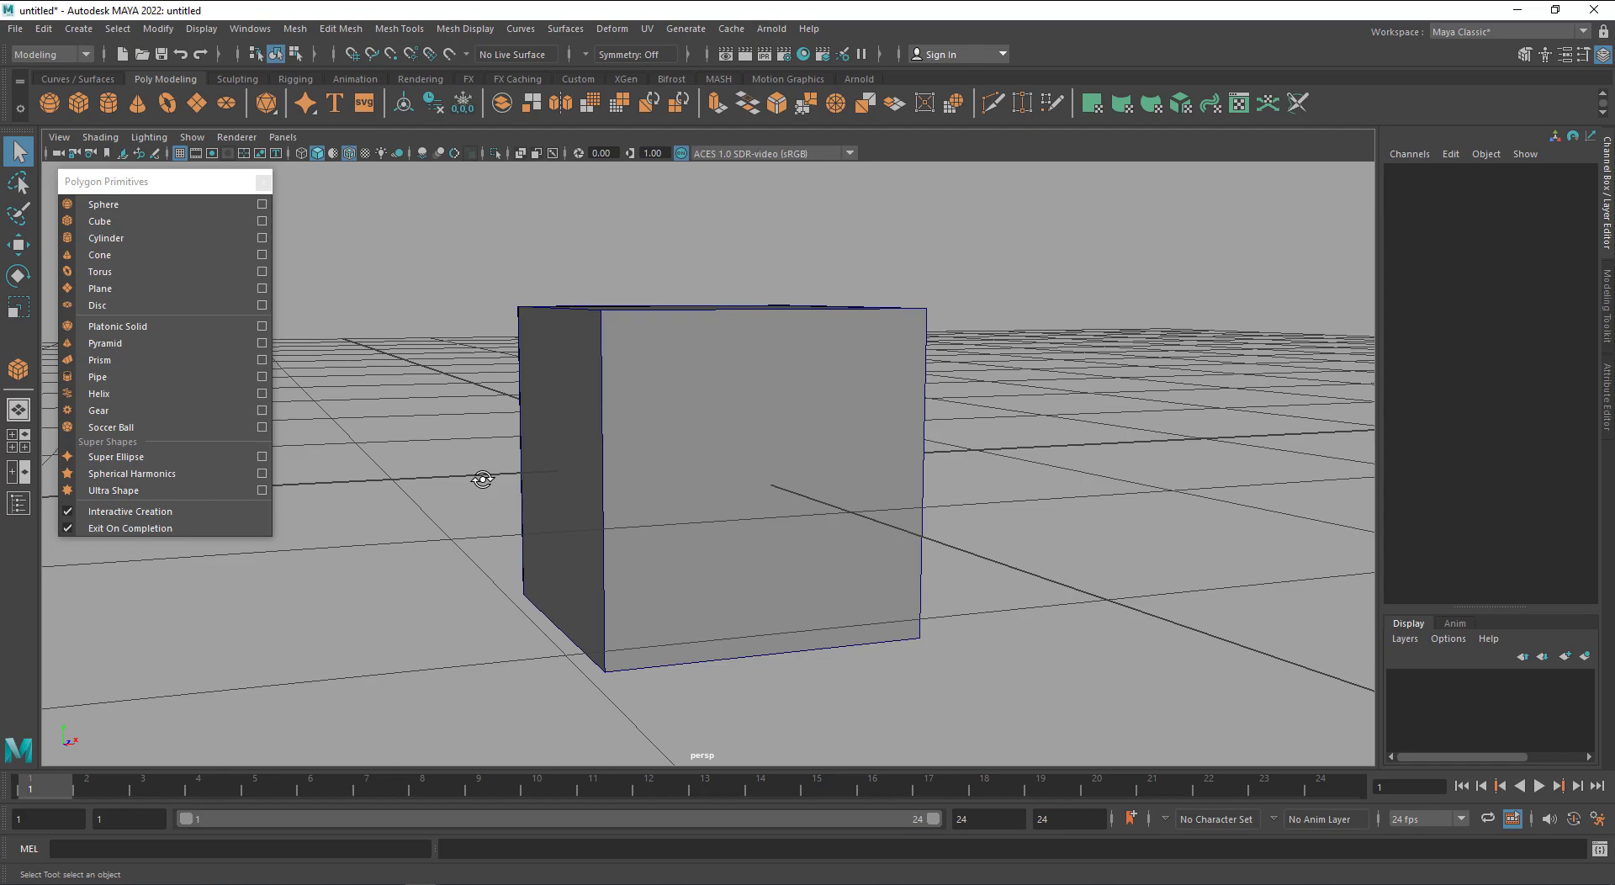
Select the cube, compare its unsmoothed, cage-plus-smooth and smooth mesh preview displays, and return it to the unsmoothed display
click(704, 482)
alt+drag(705, 481, 970, 520)
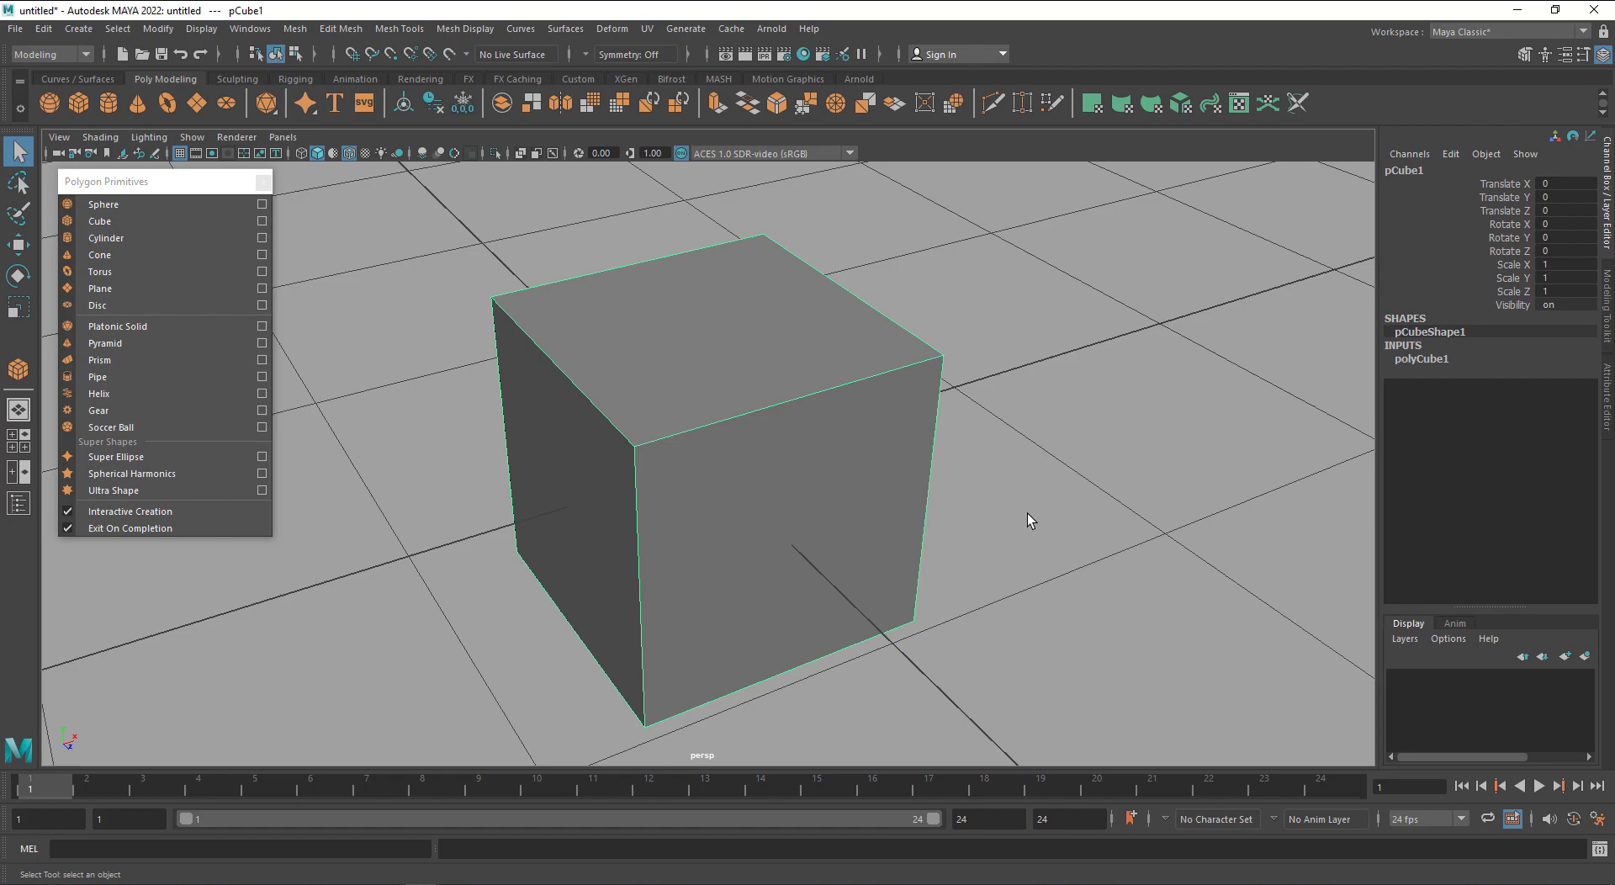
key(1)
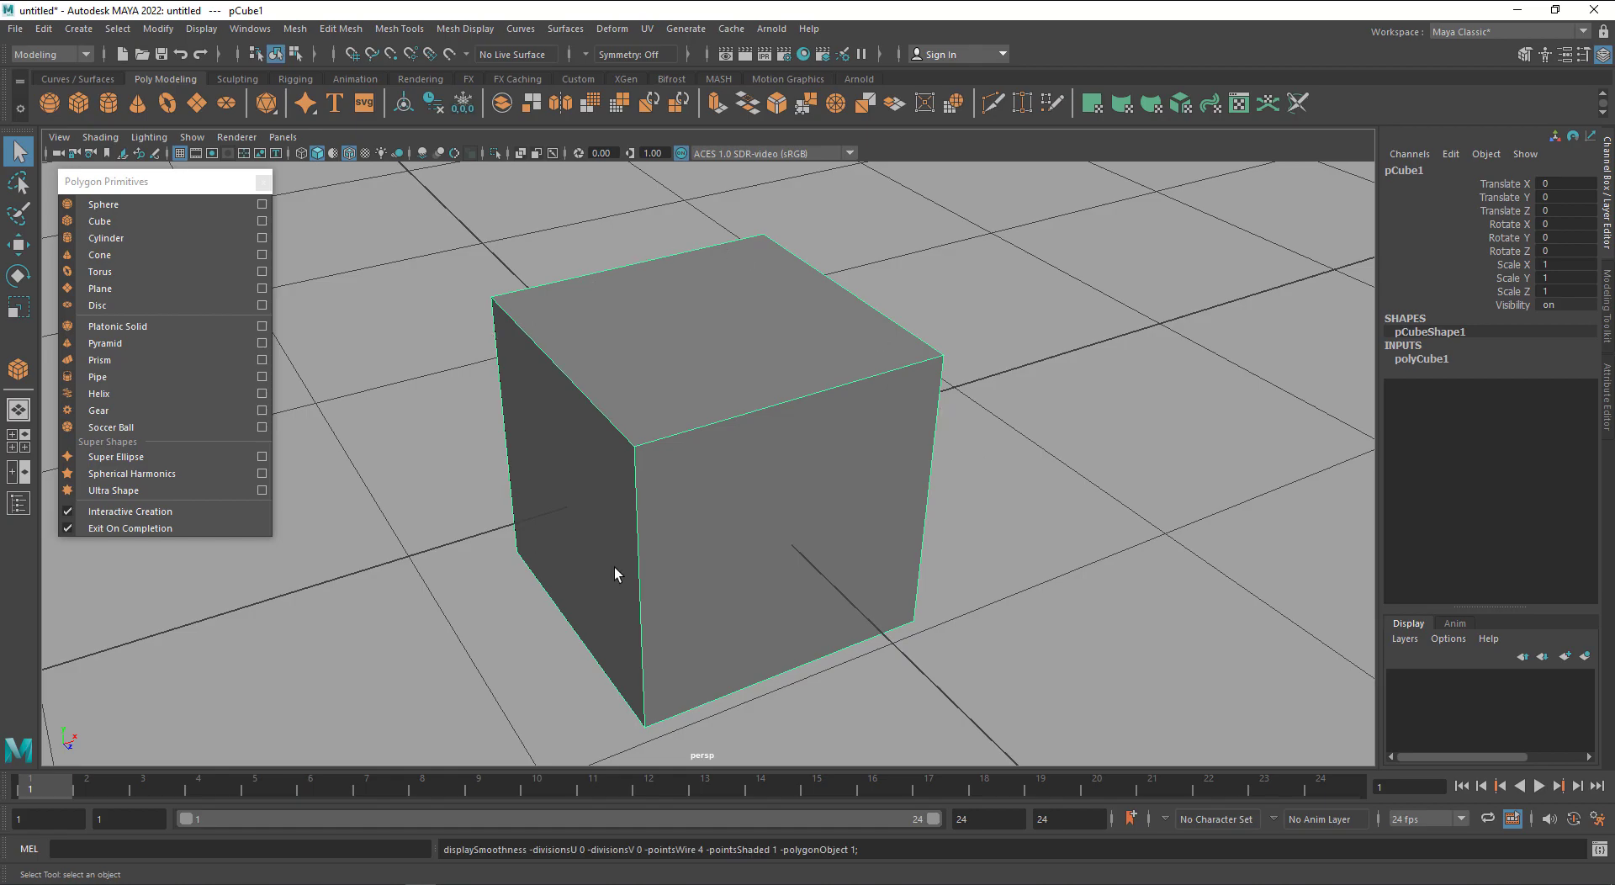
key(2)
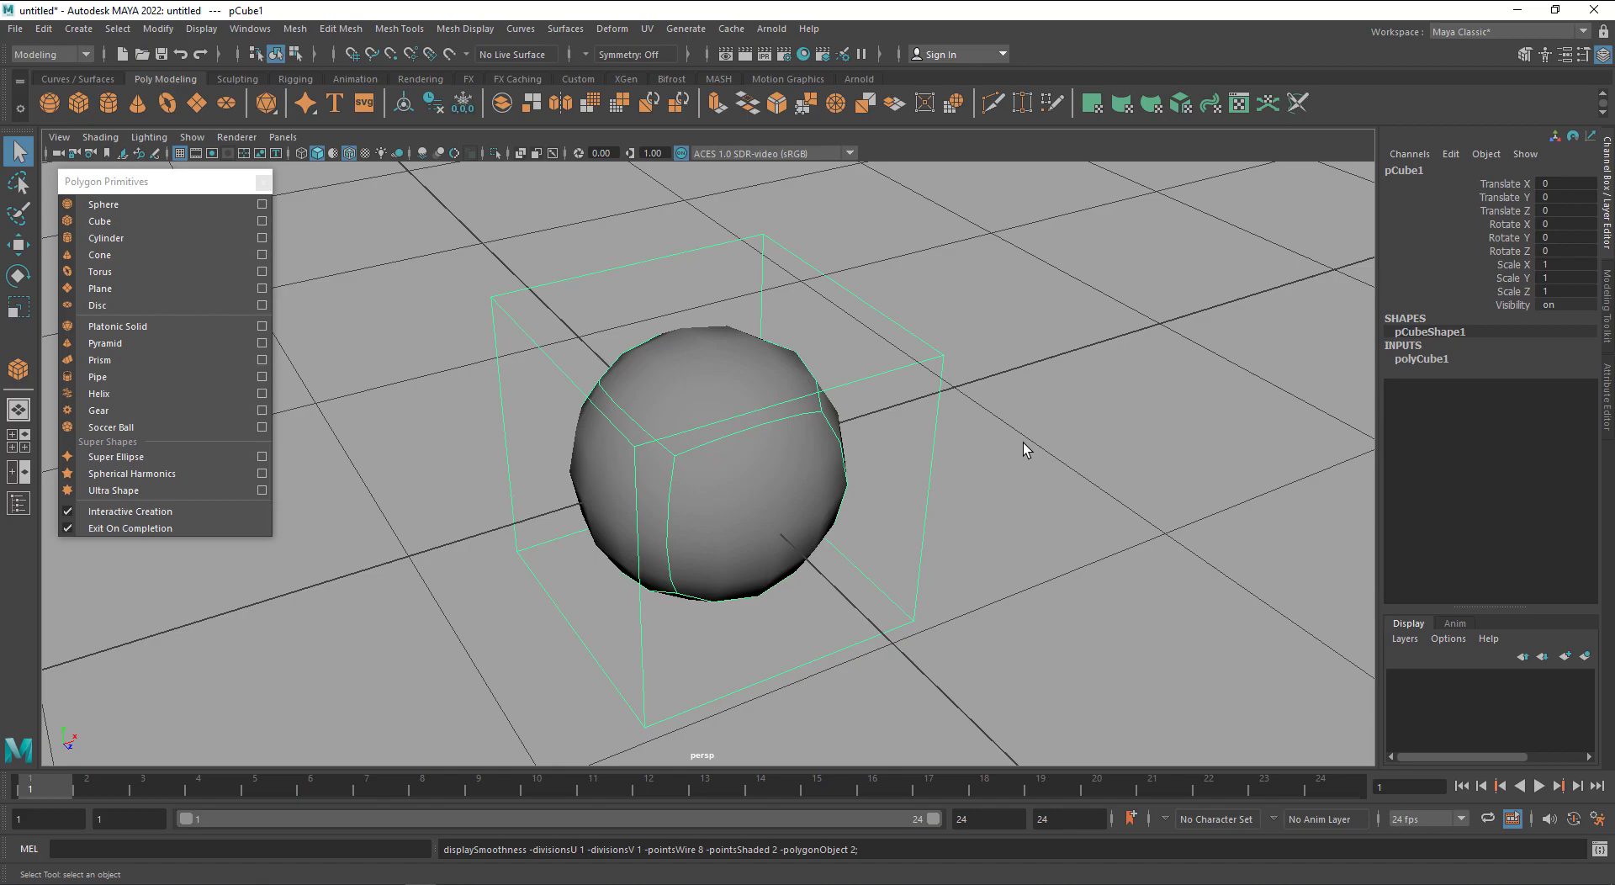
alt+drag(985, 457, 925, 448)
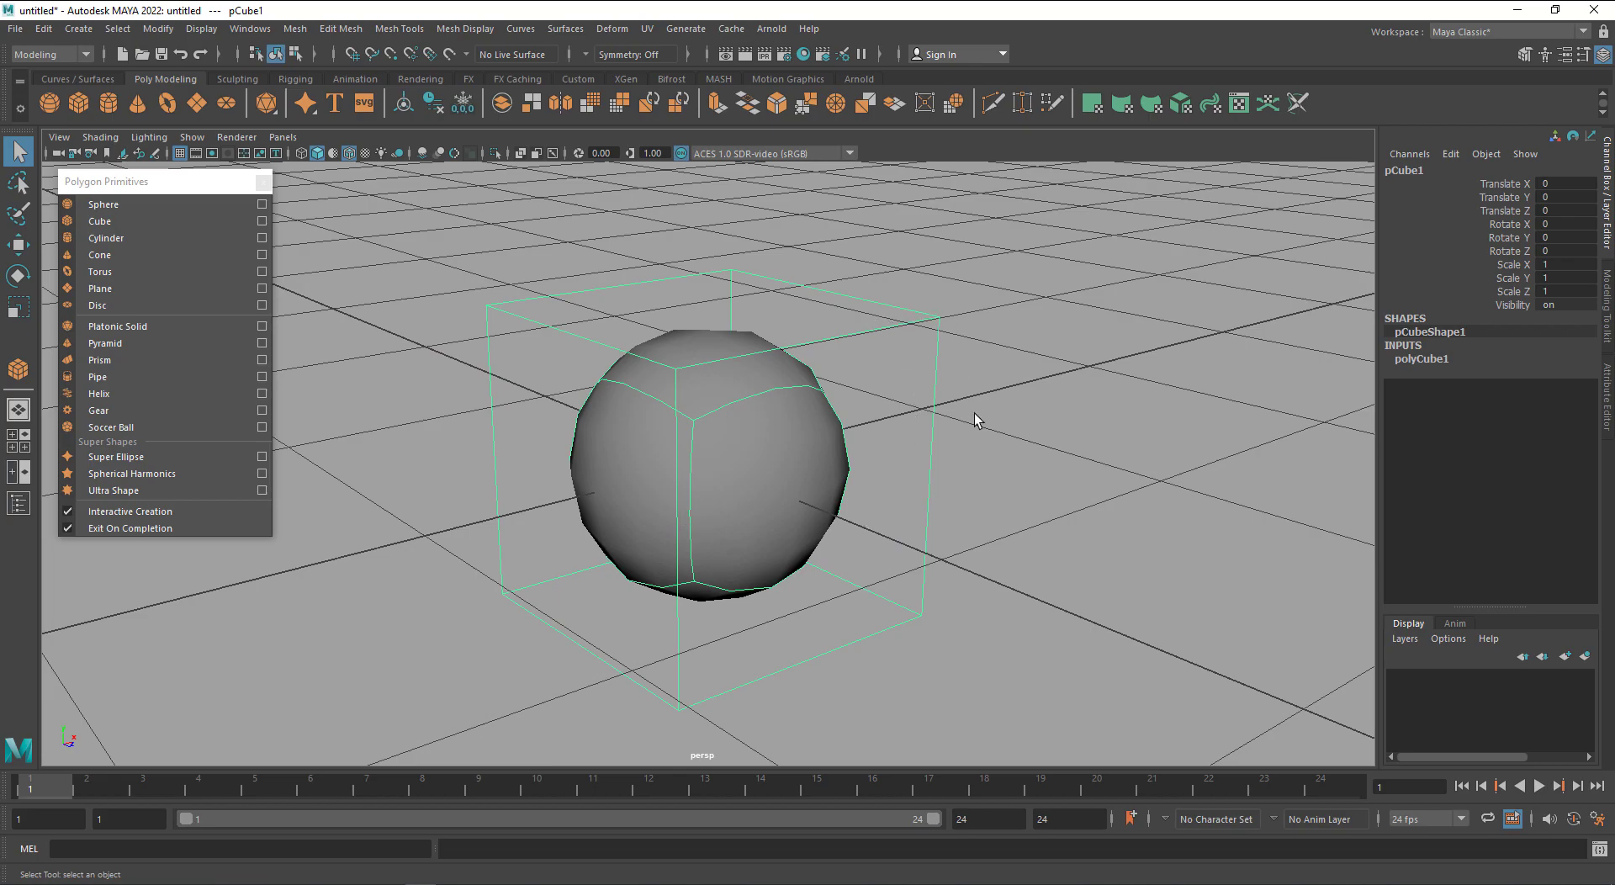
key(2)
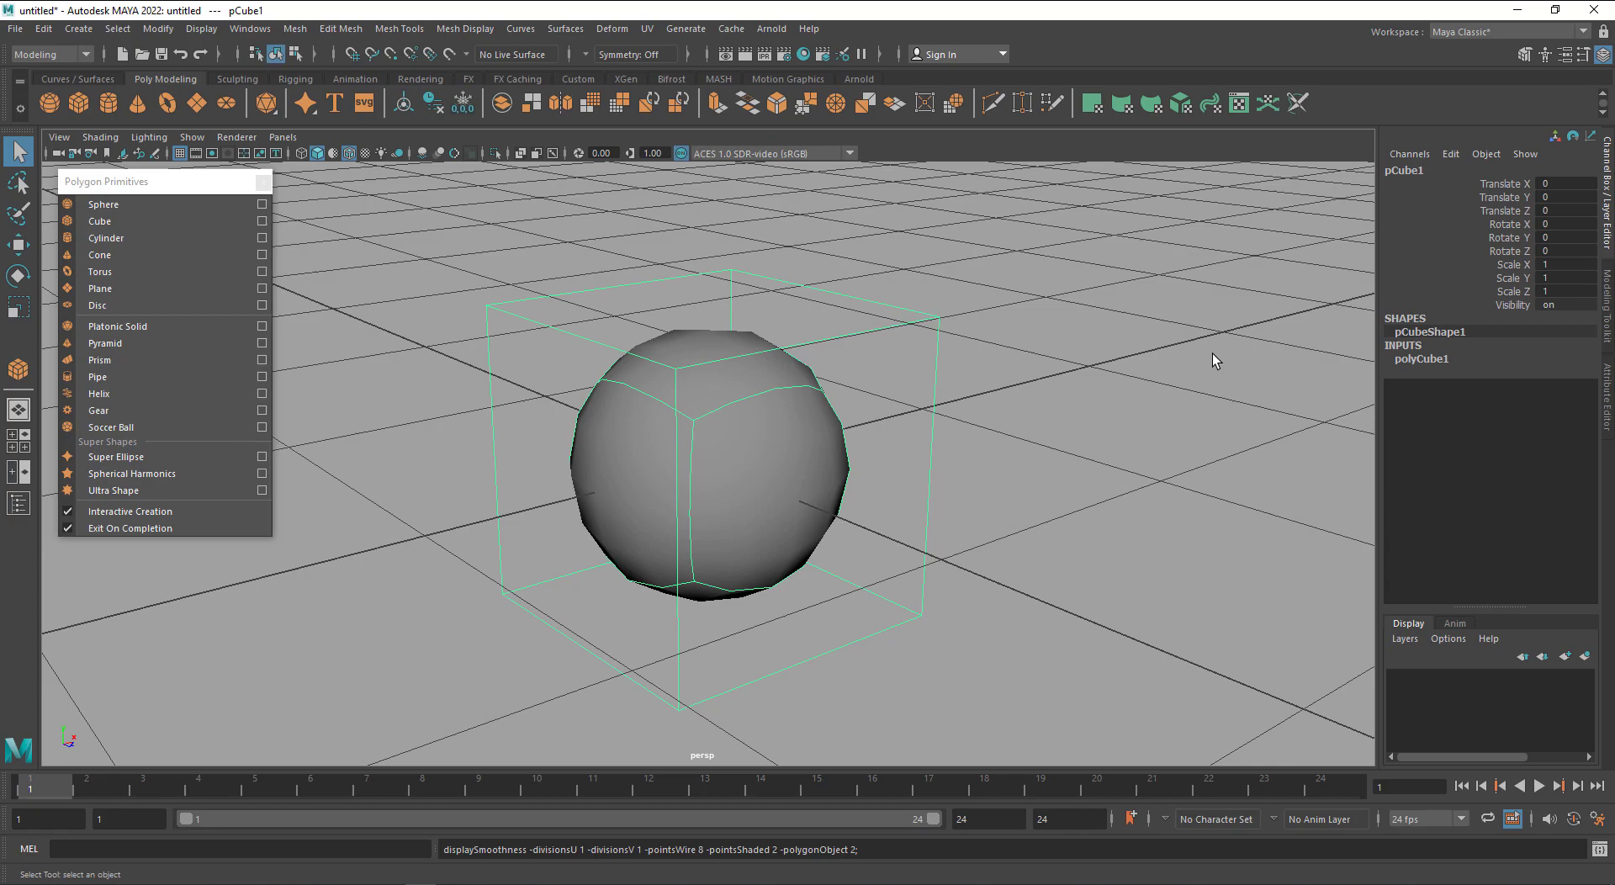
key(3)
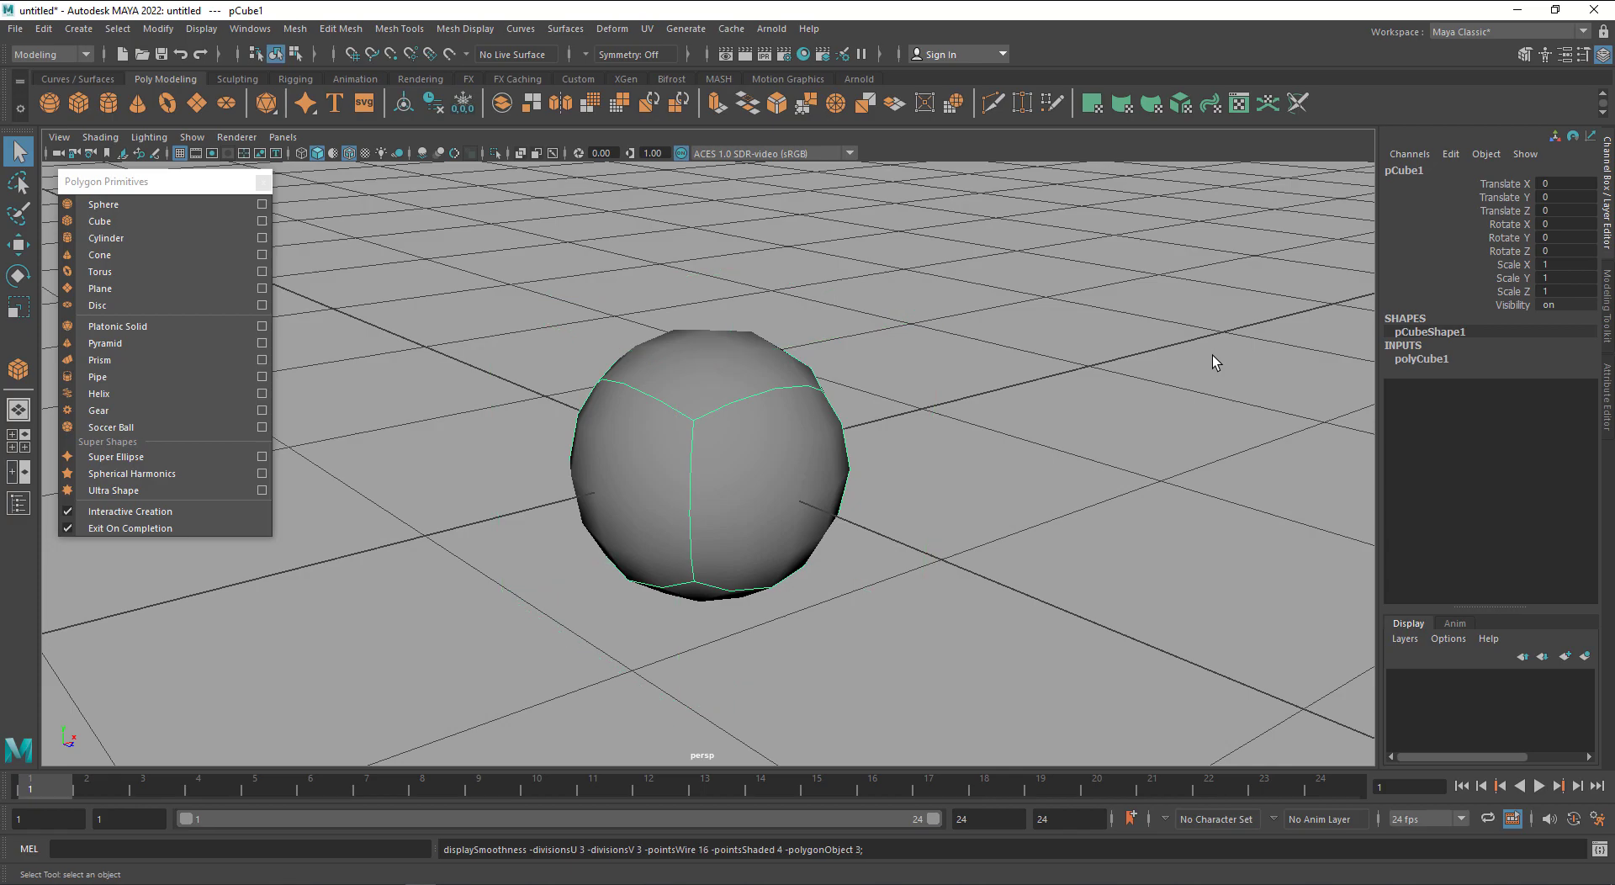
key(1)
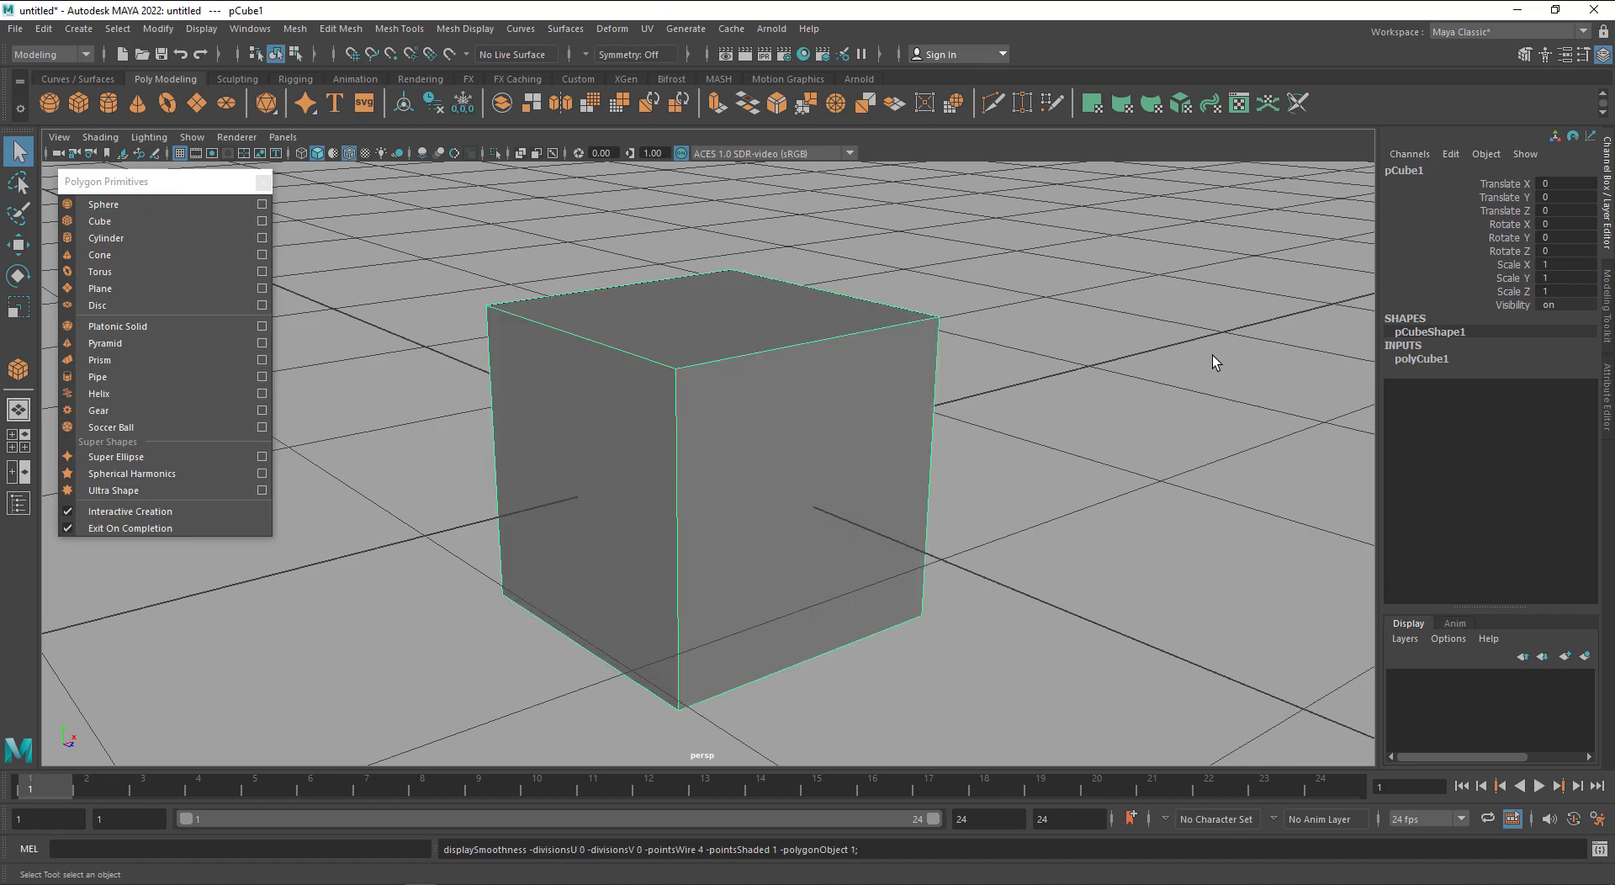
key(3)
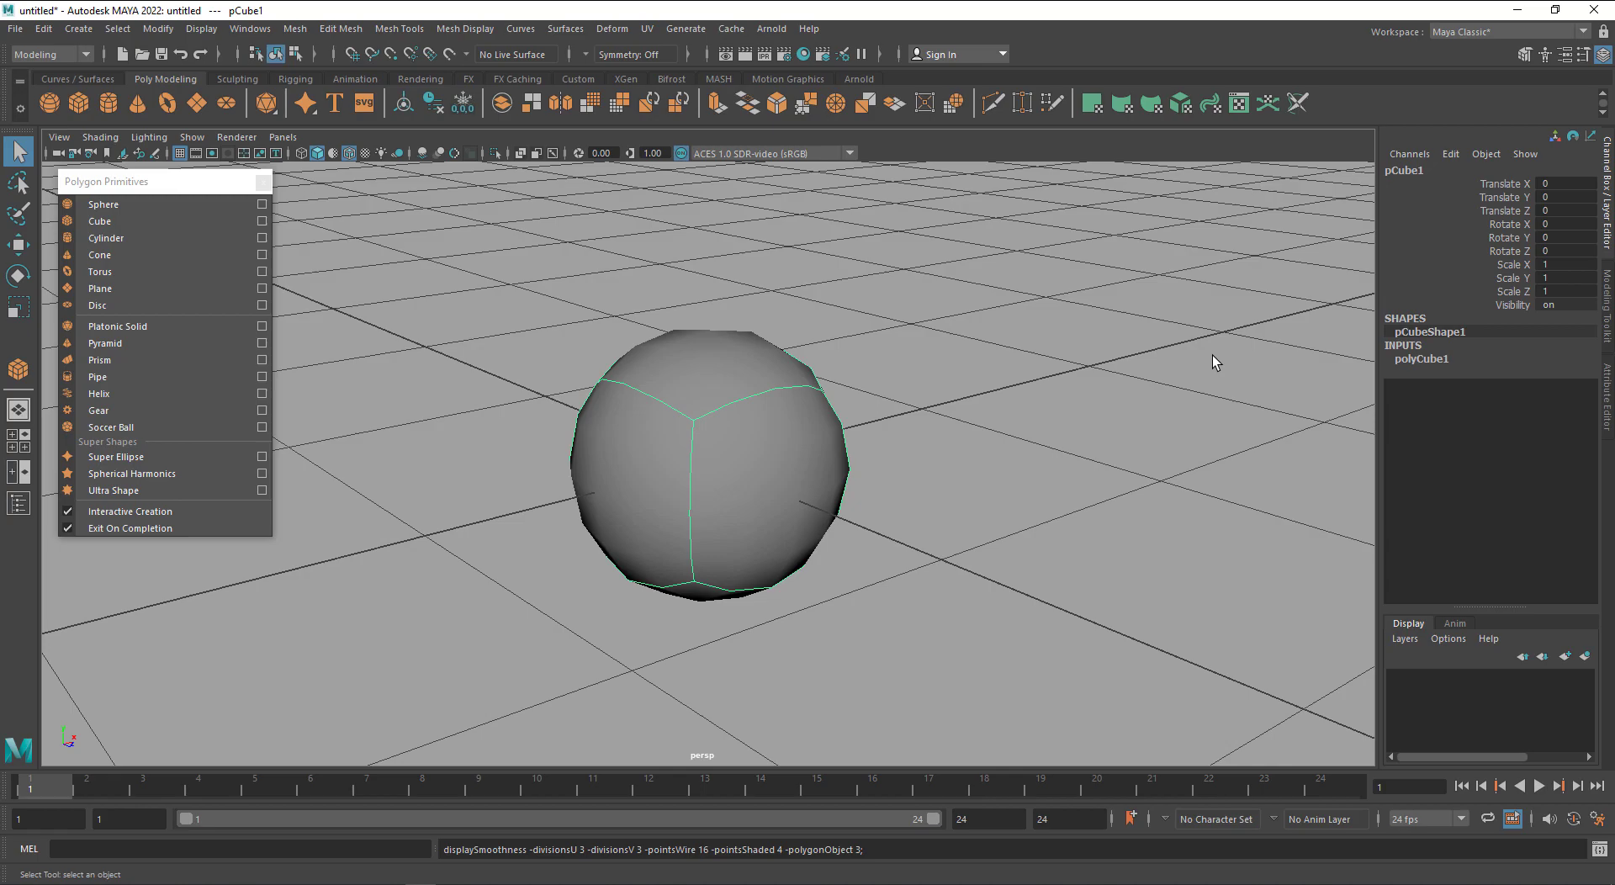
key(1)
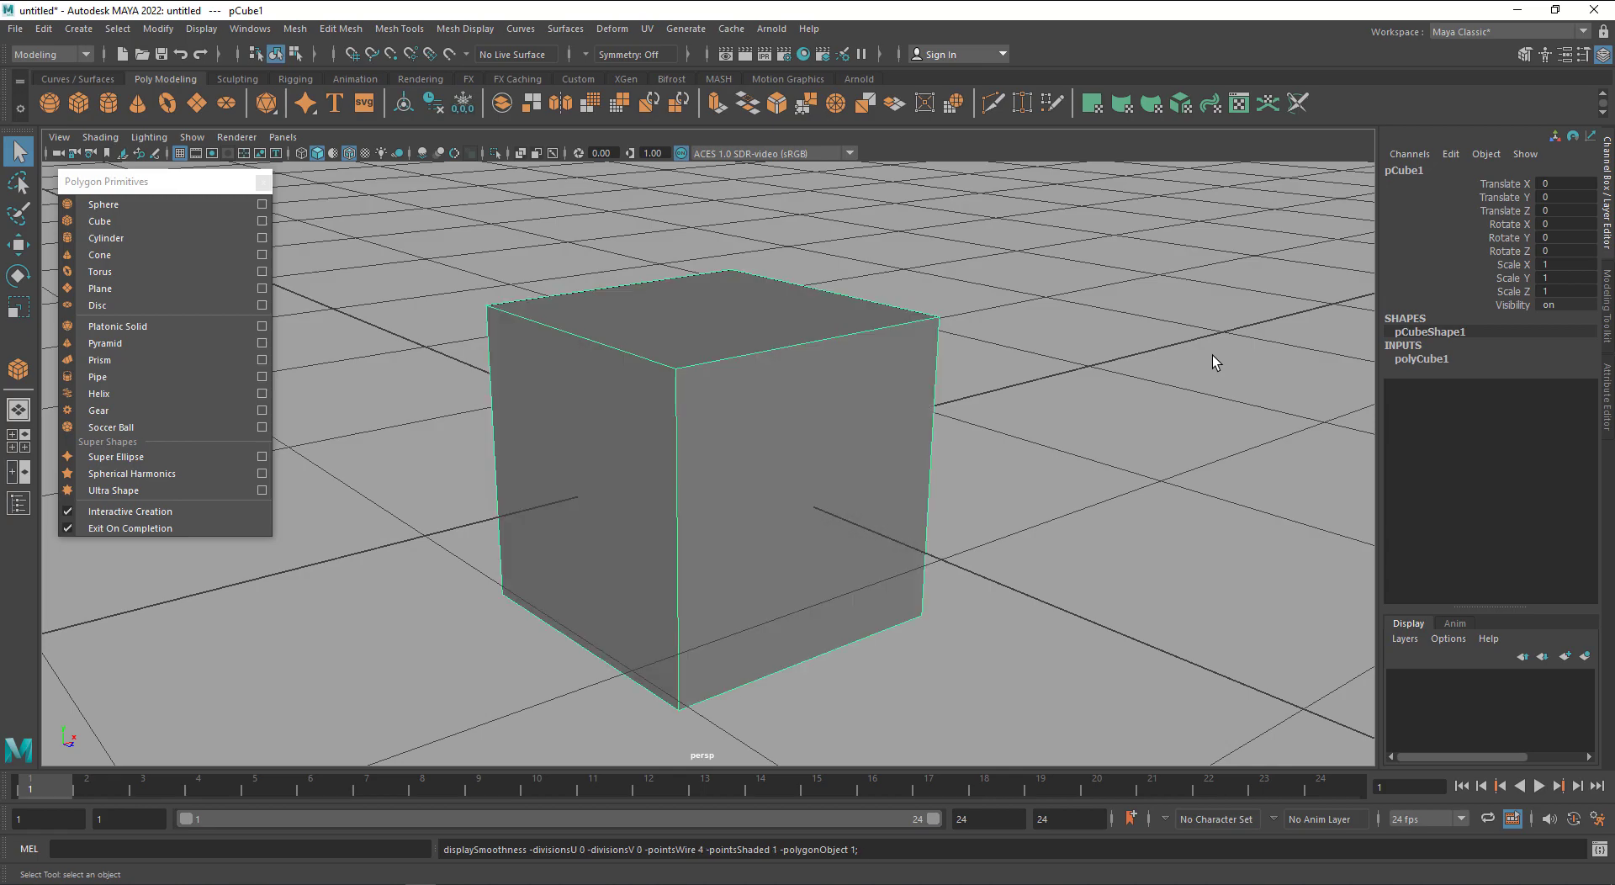
Raise the cube's Subdivisions Width, Height and Depth together to 2 in its polyCube1 construction inputs
key(w)
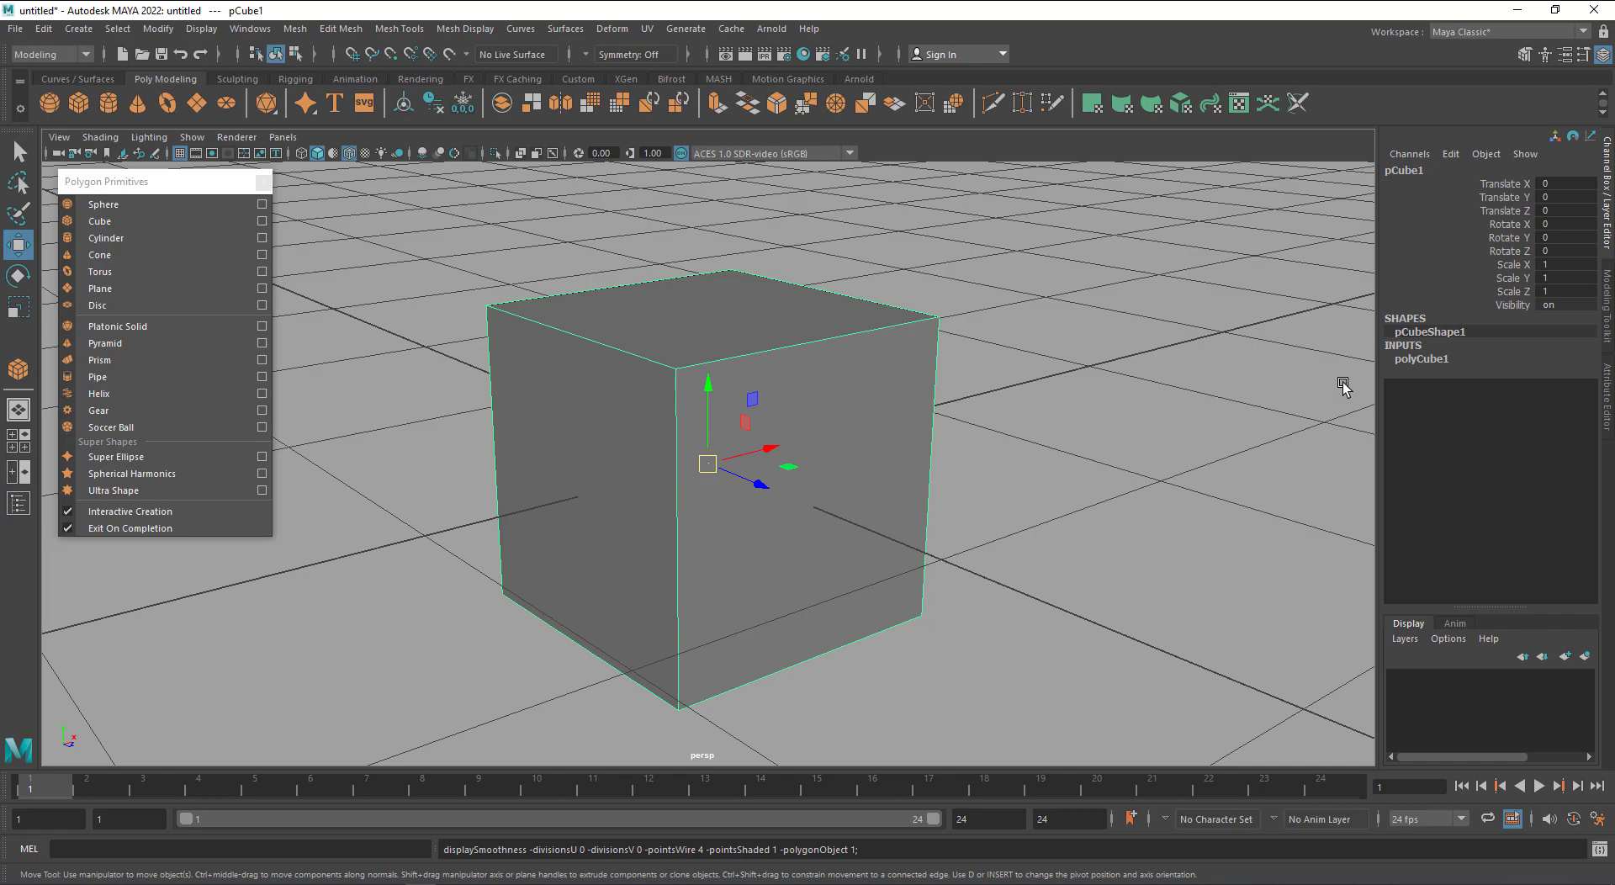
click(1425, 359)
drag(1488, 412, 1497, 439)
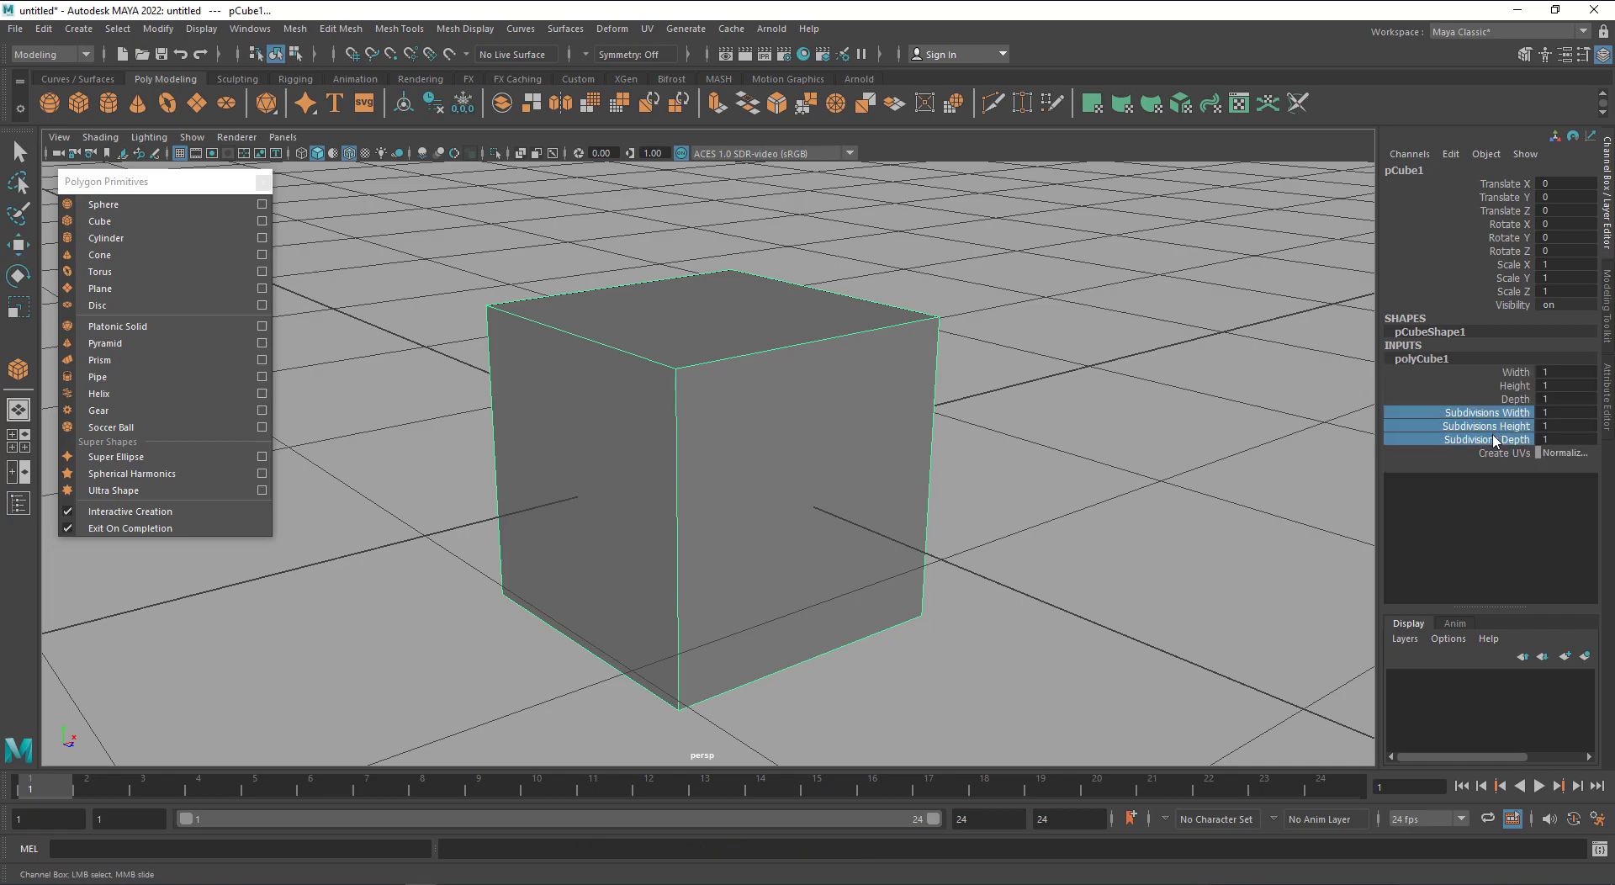
middle_drag(1189, 450, 1192, 447)
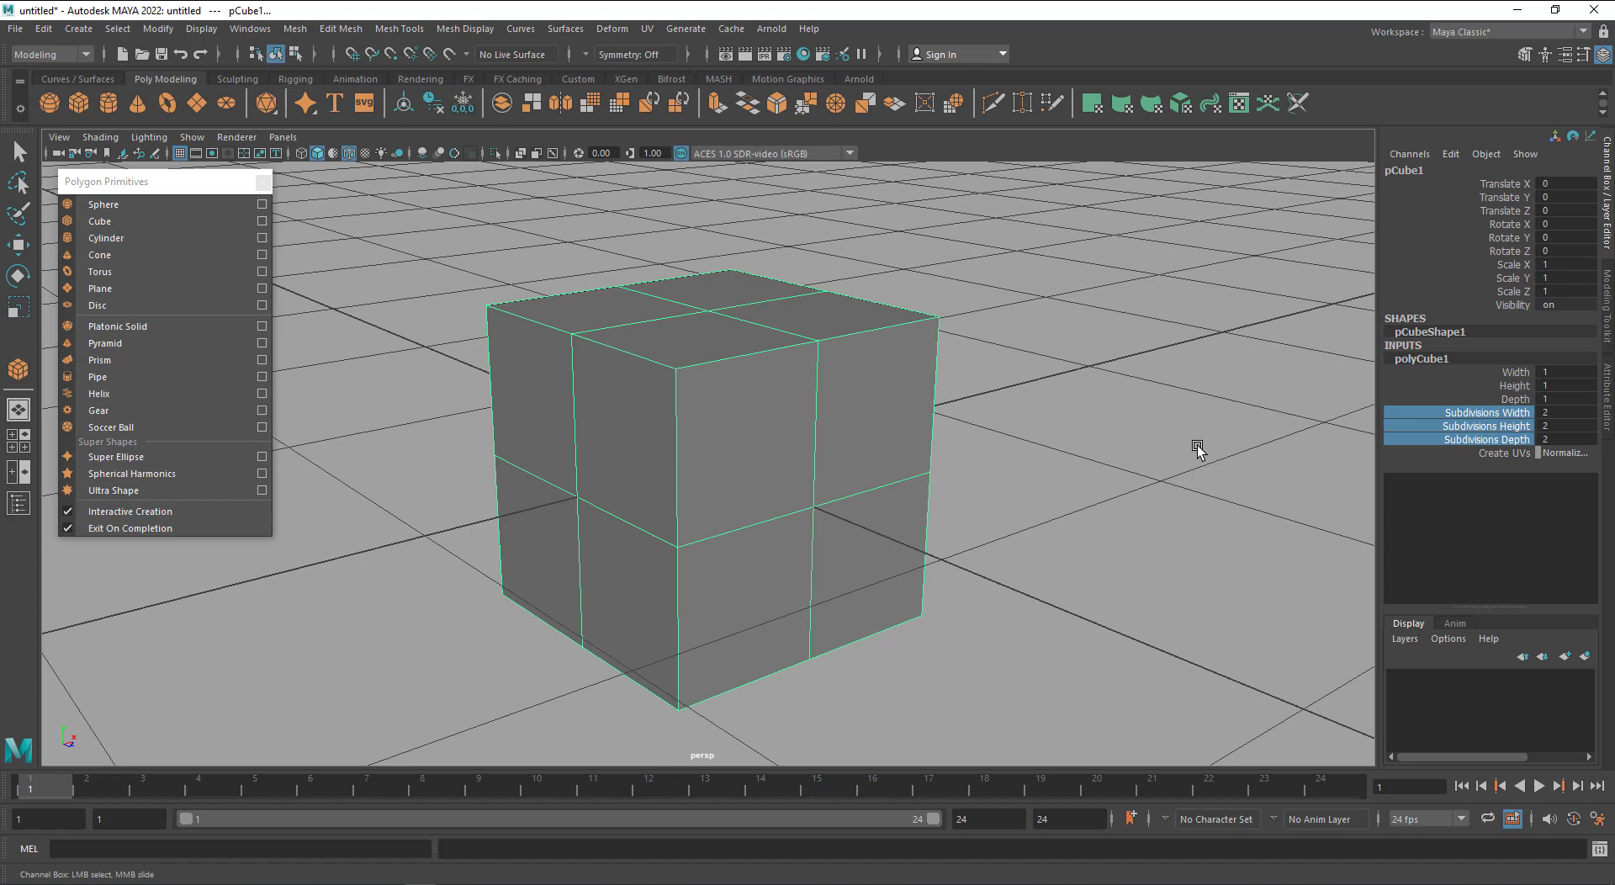
In smooth mesh preview, try 13 subdivisions in width, height and depth, set all three to 1, and return the cube to unsmoothed display
key(3)
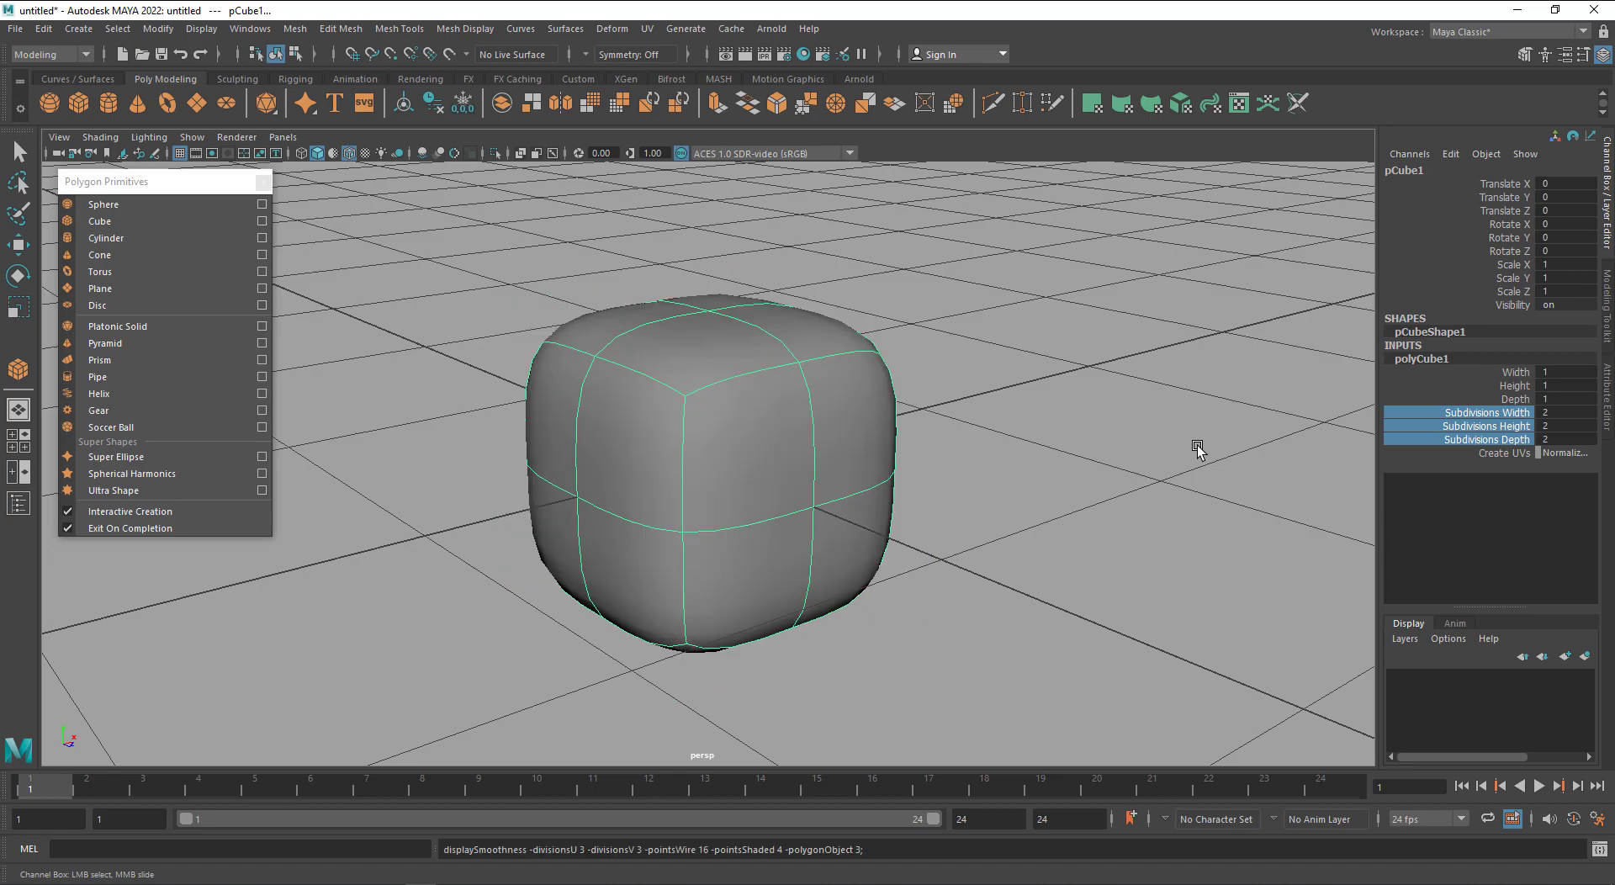
middle_drag(1197, 447, 1287, 448)
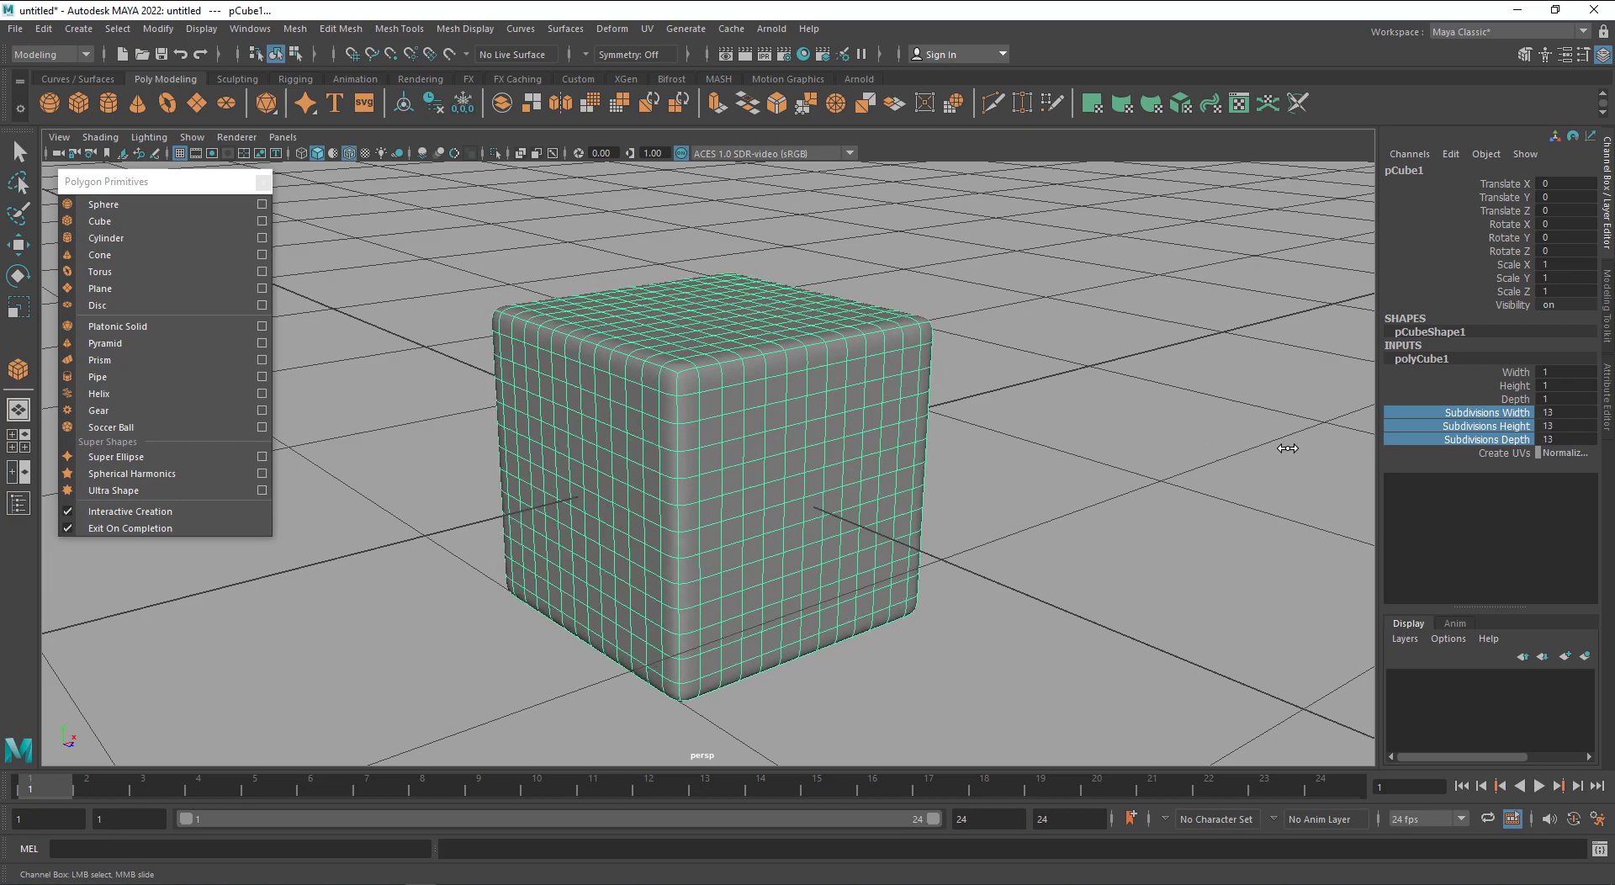
middle_drag(1285, 448, 1176, 469)
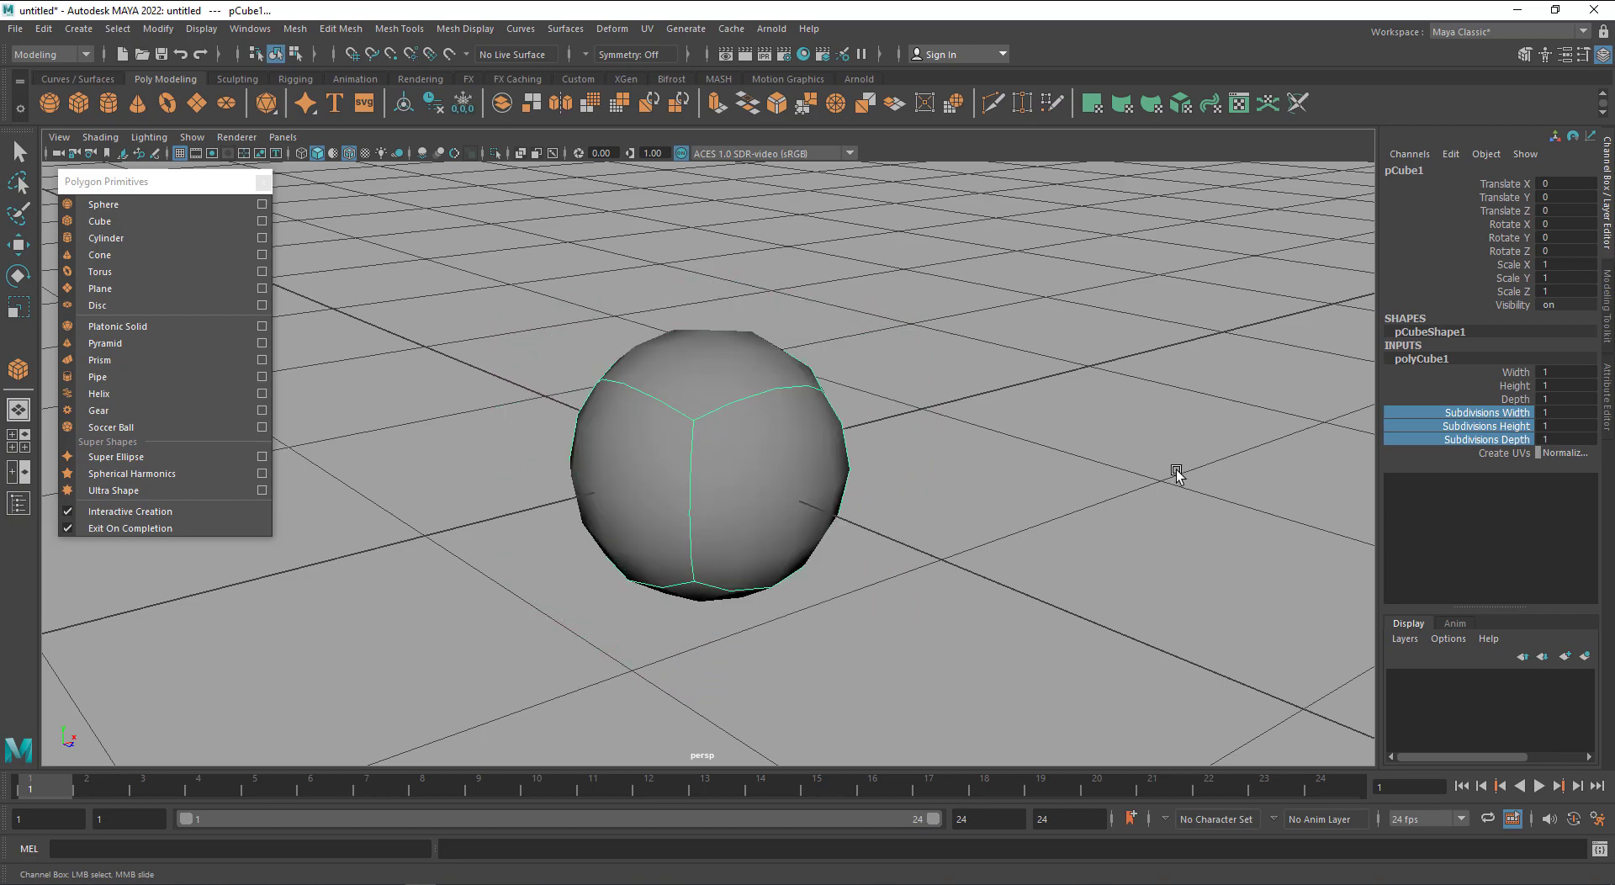
key(1)
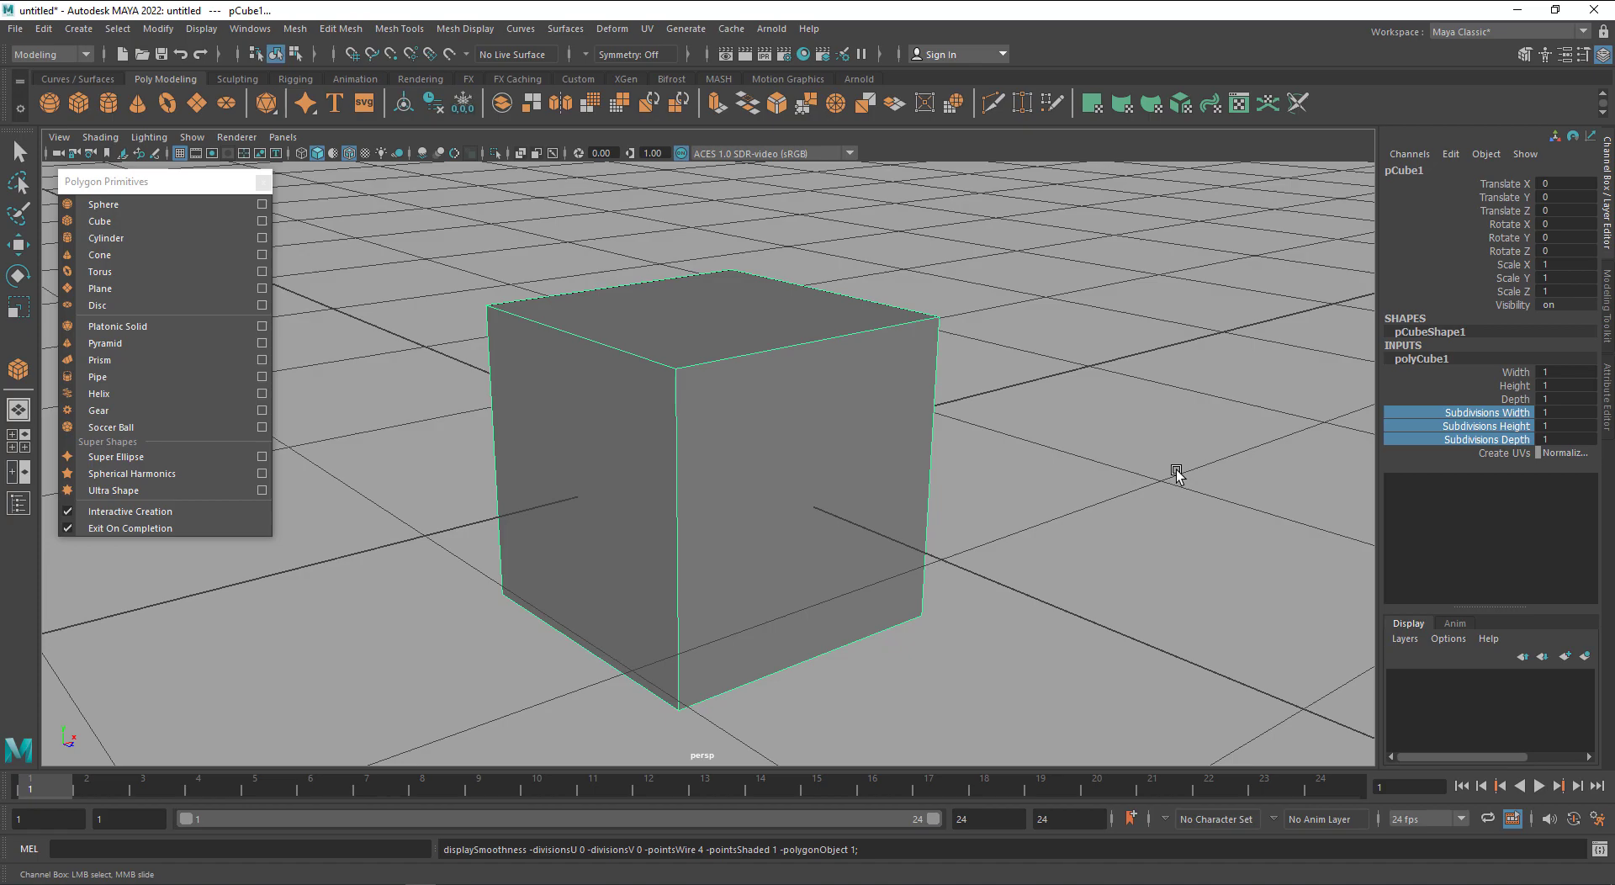
Activate the Move tool, deselect the cube and select it again
key(w)
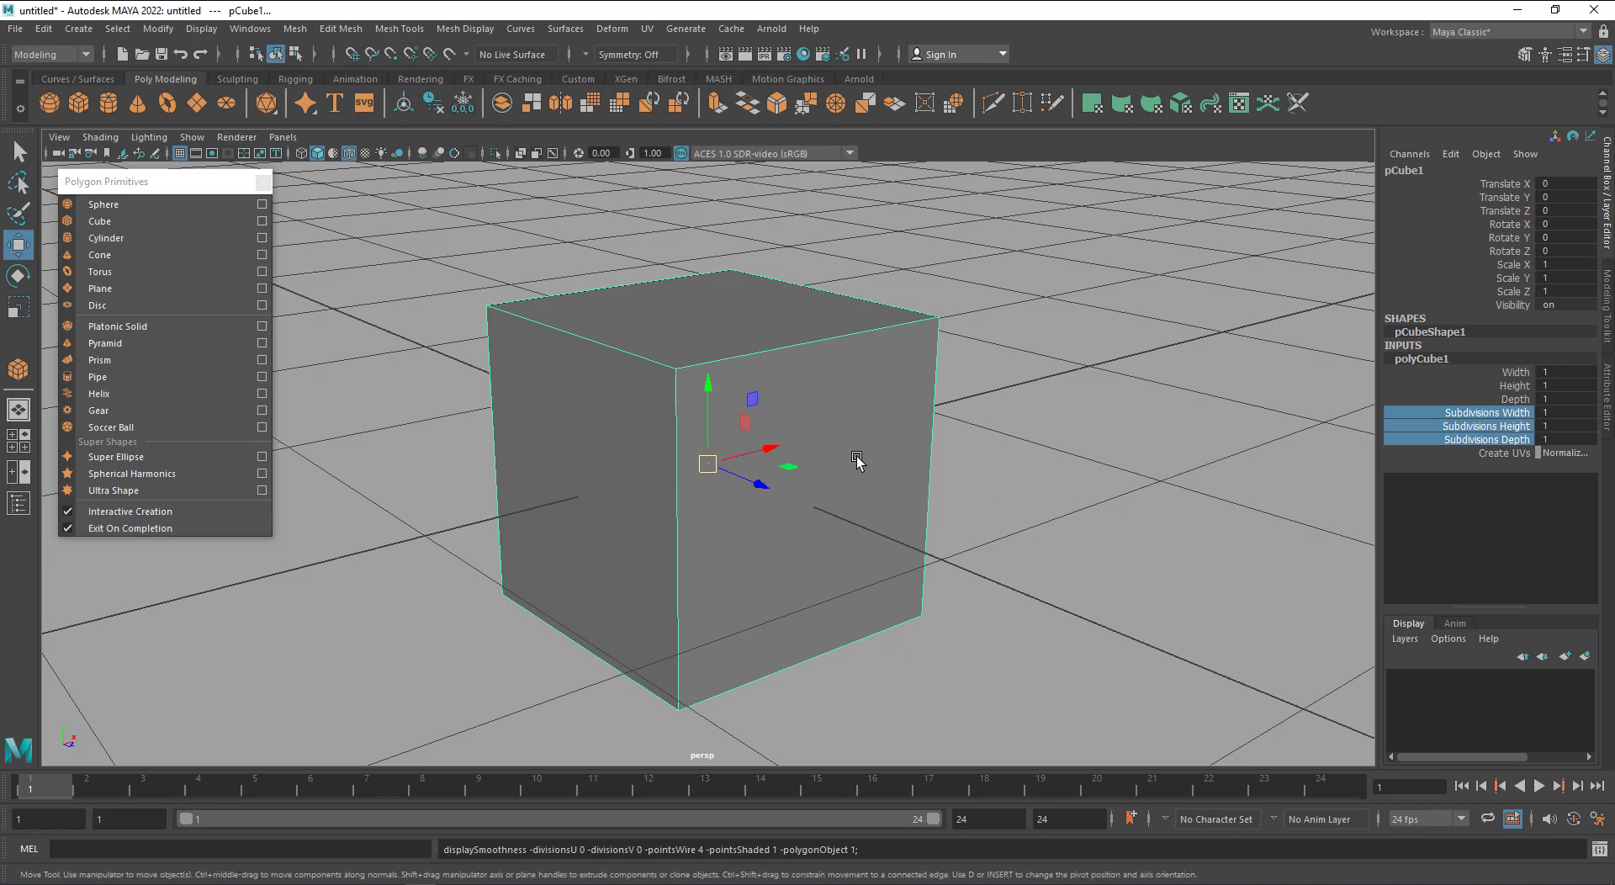
click(1014, 455)
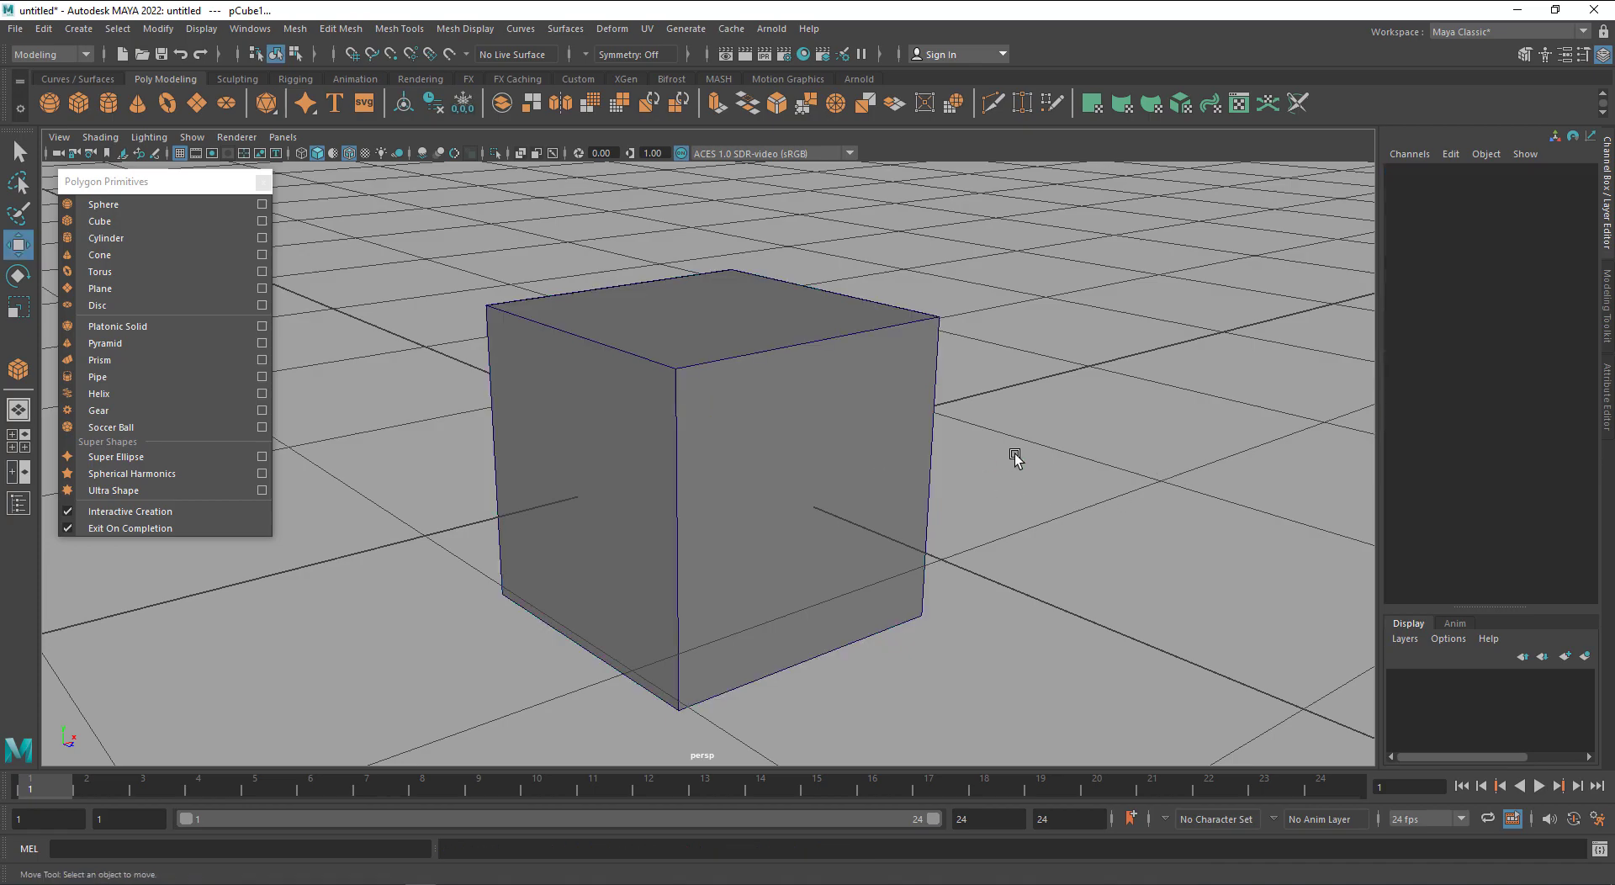
click(895, 462)
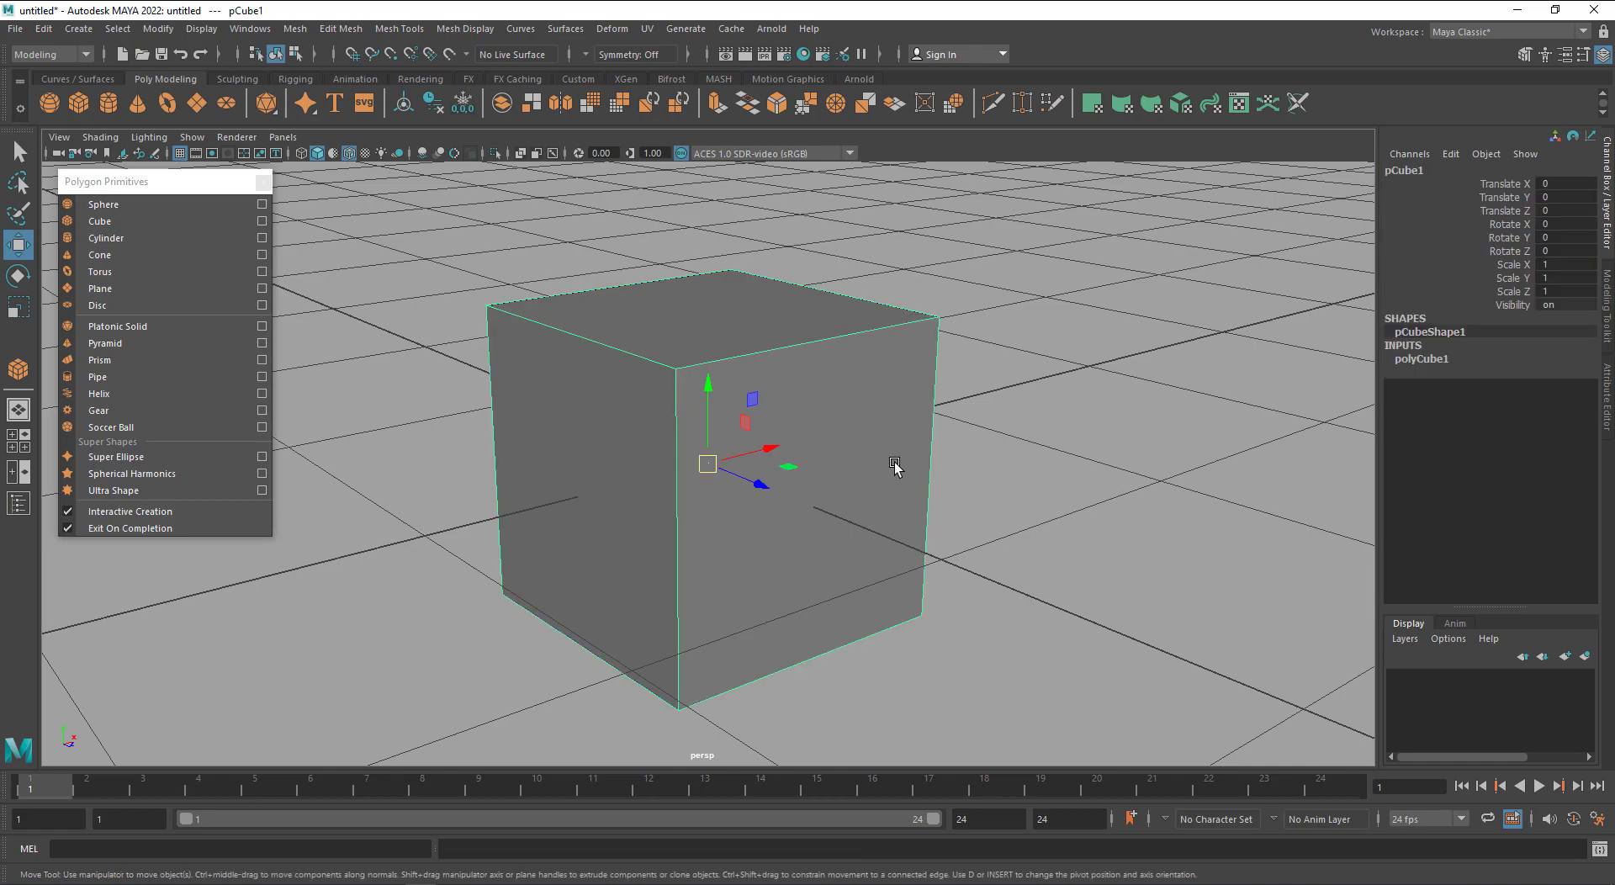
Switch the viewport from the perspective to the front view and deselect the cube
scroll(895, 462, down, 5)
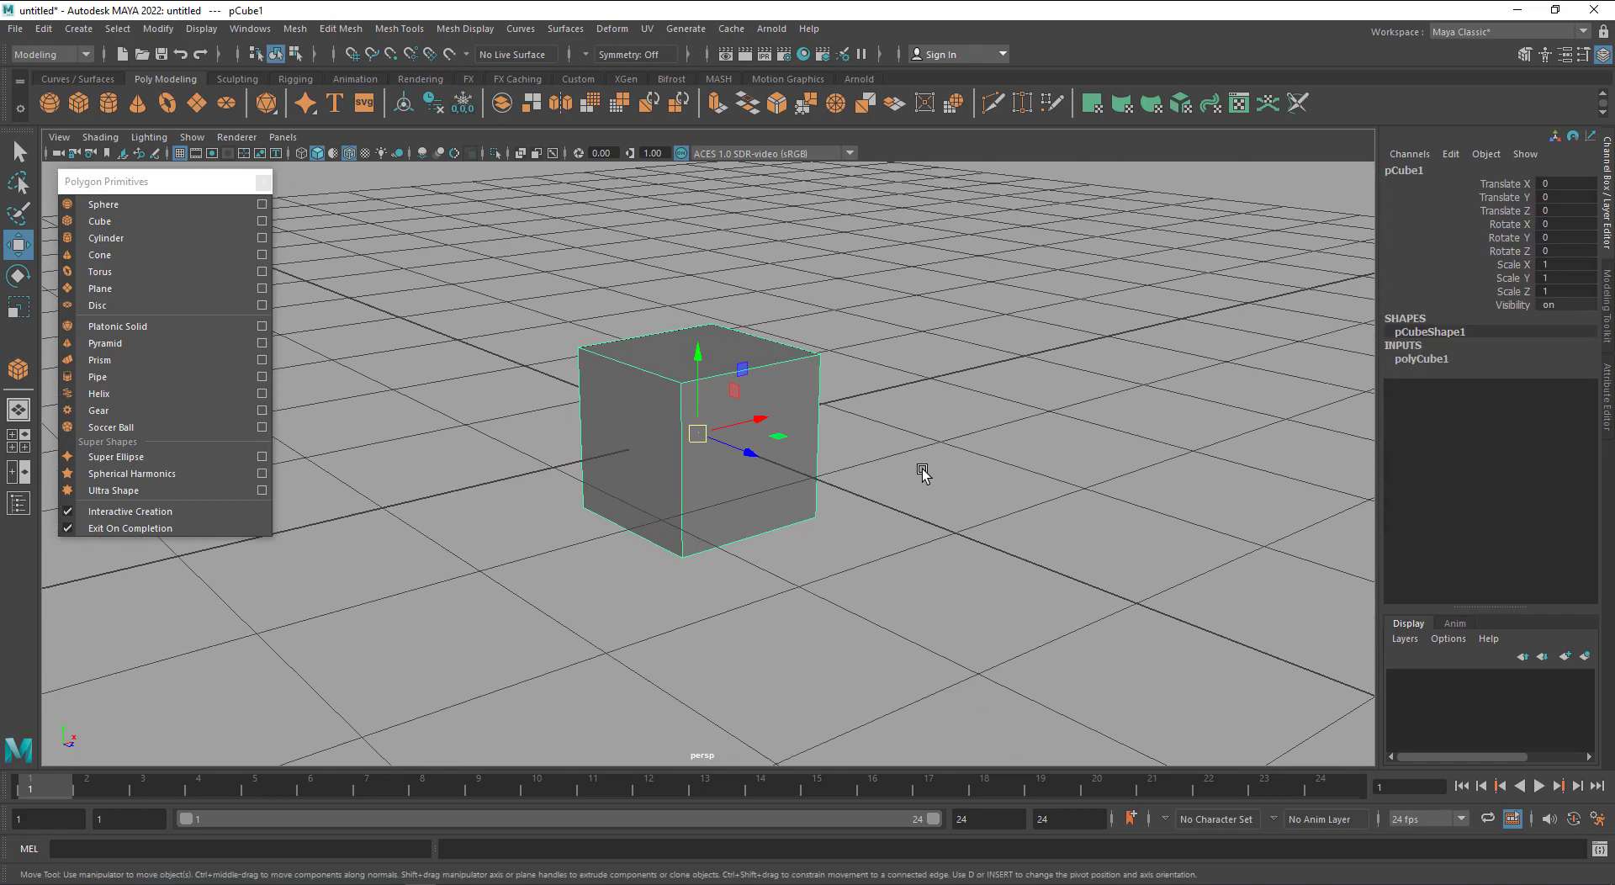
key(space)
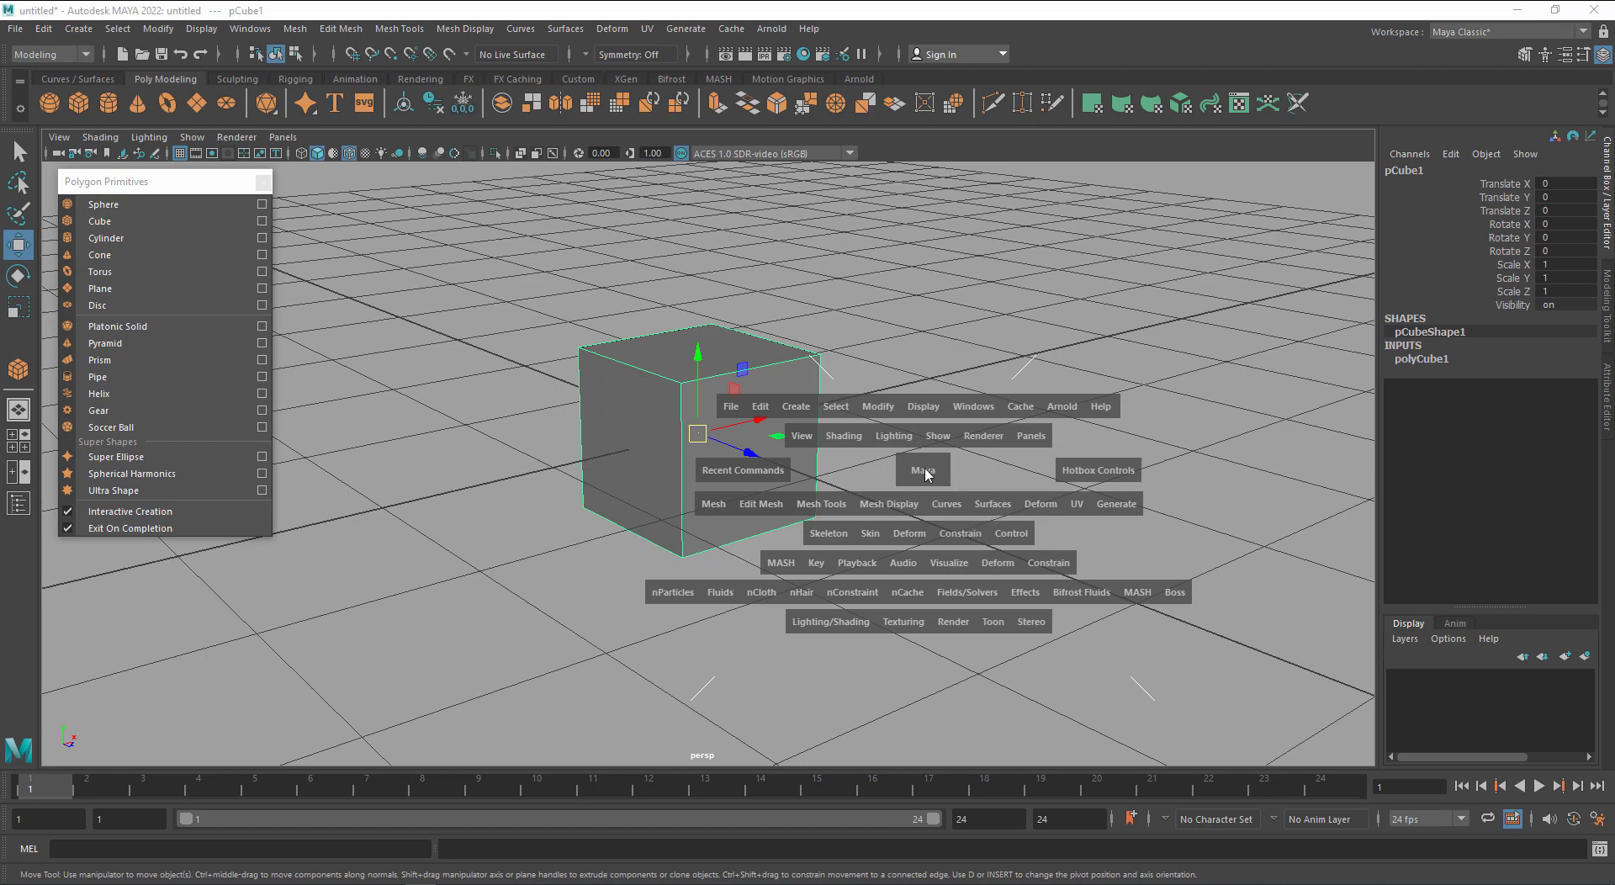
click(926, 474)
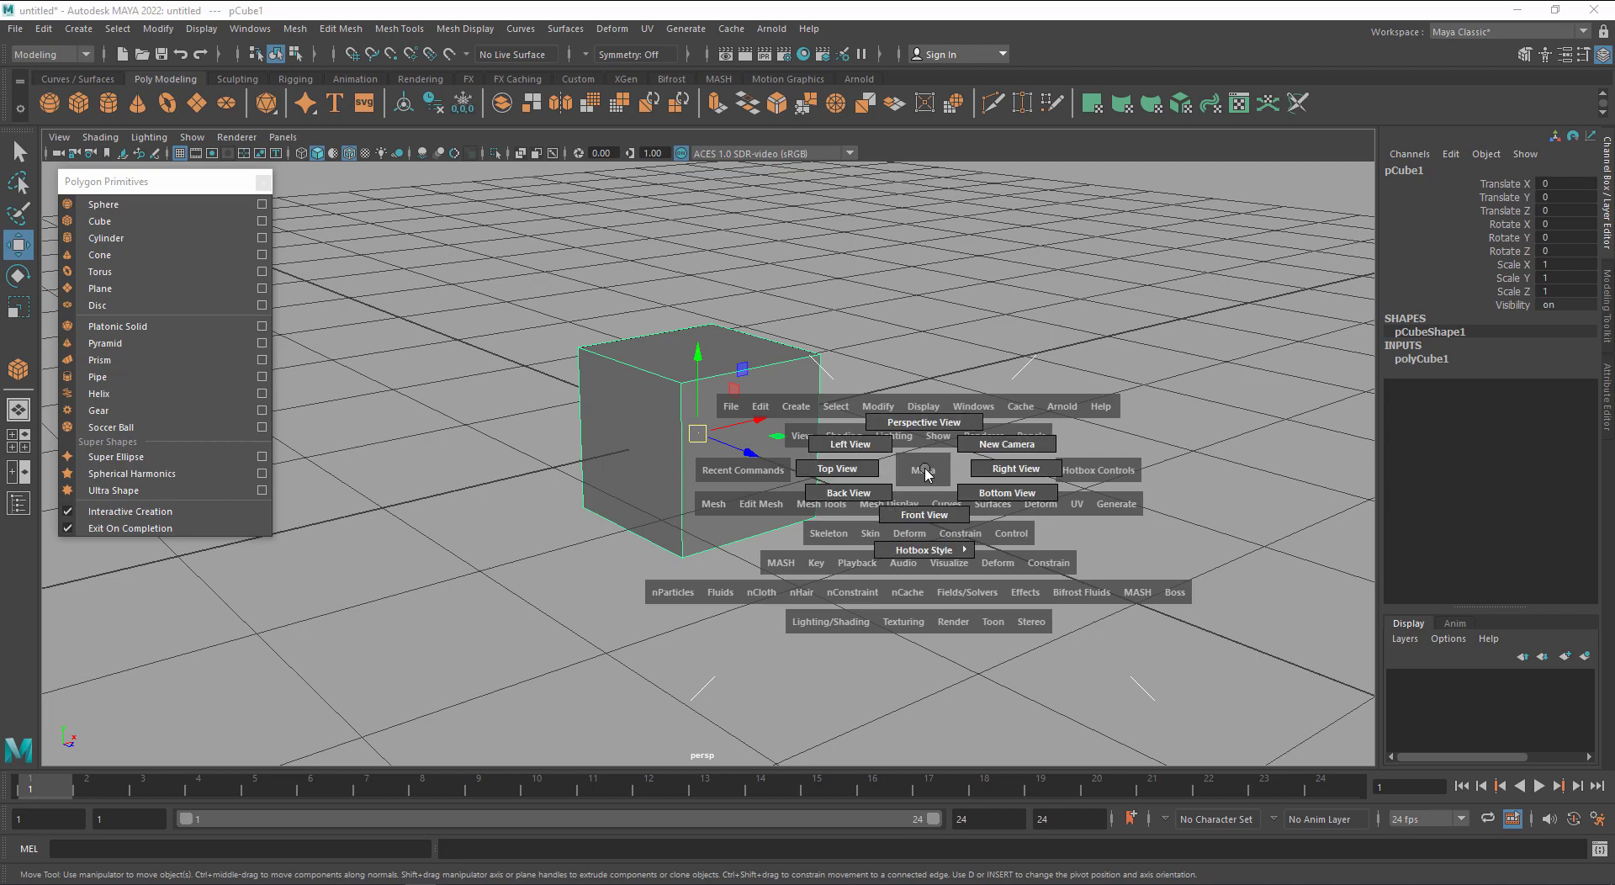
drag(926, 474, 928, 431)
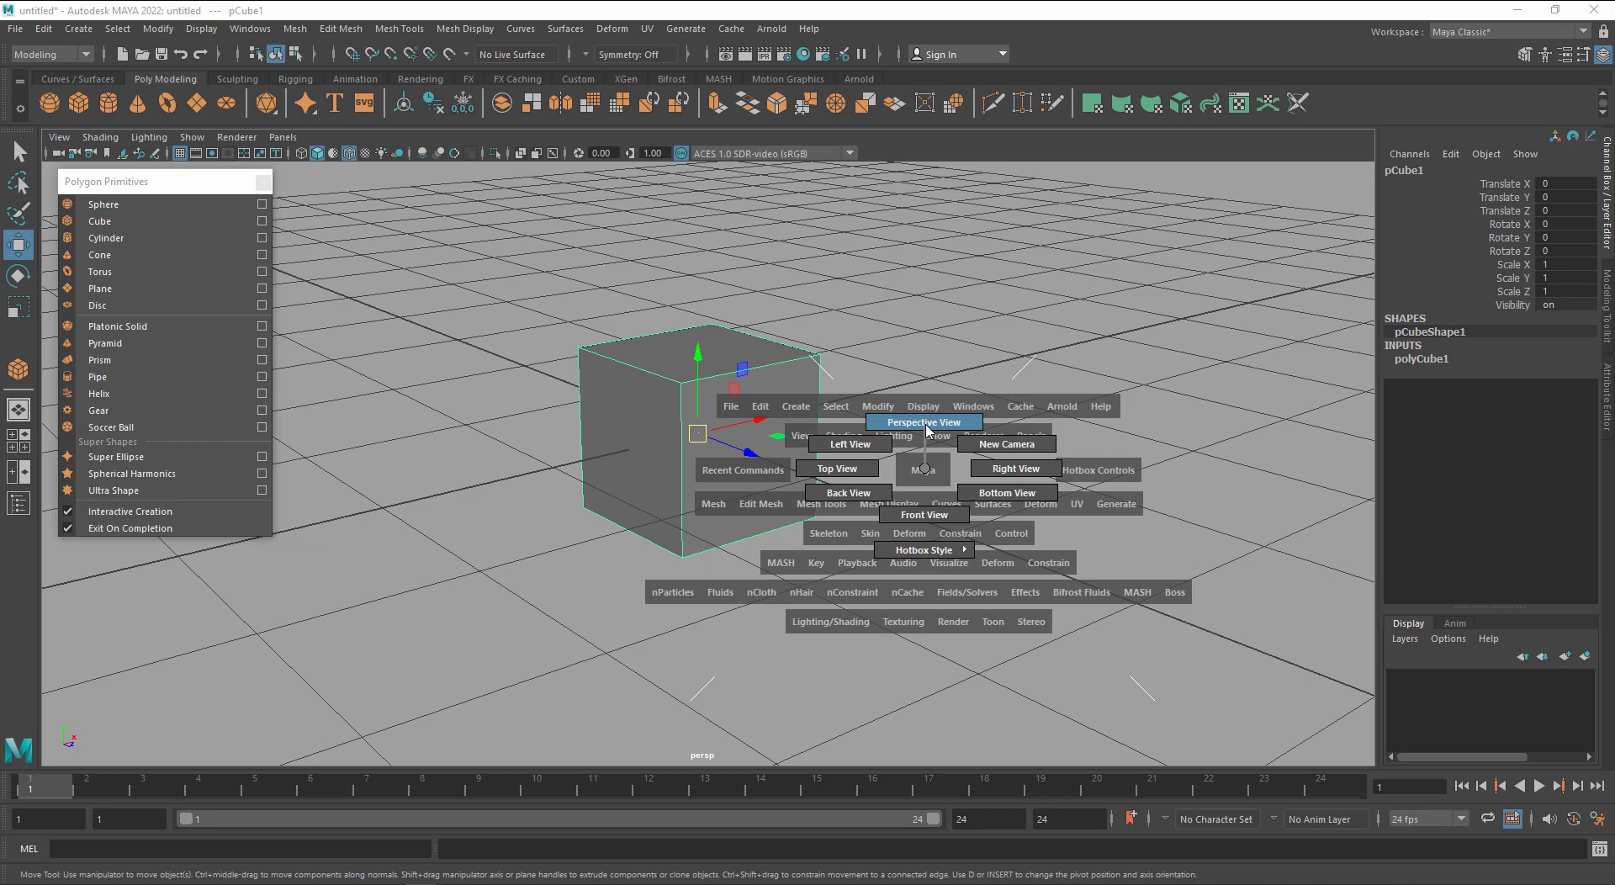
drag(928, 431, 930, 515)
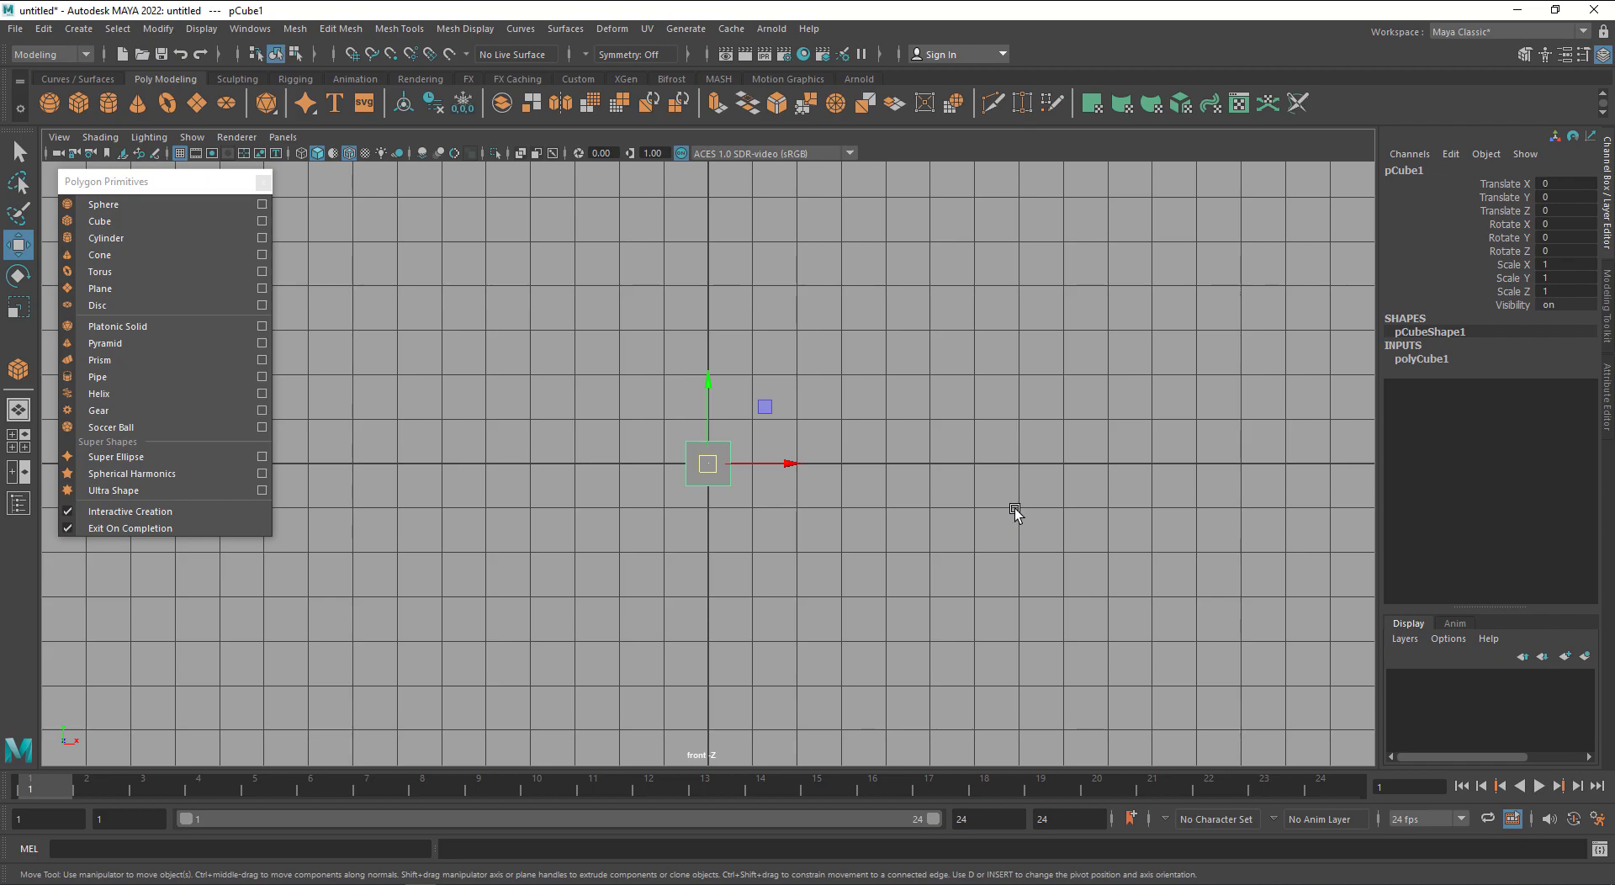
click(1014, 508)
scroll(725, 457, up, 5)
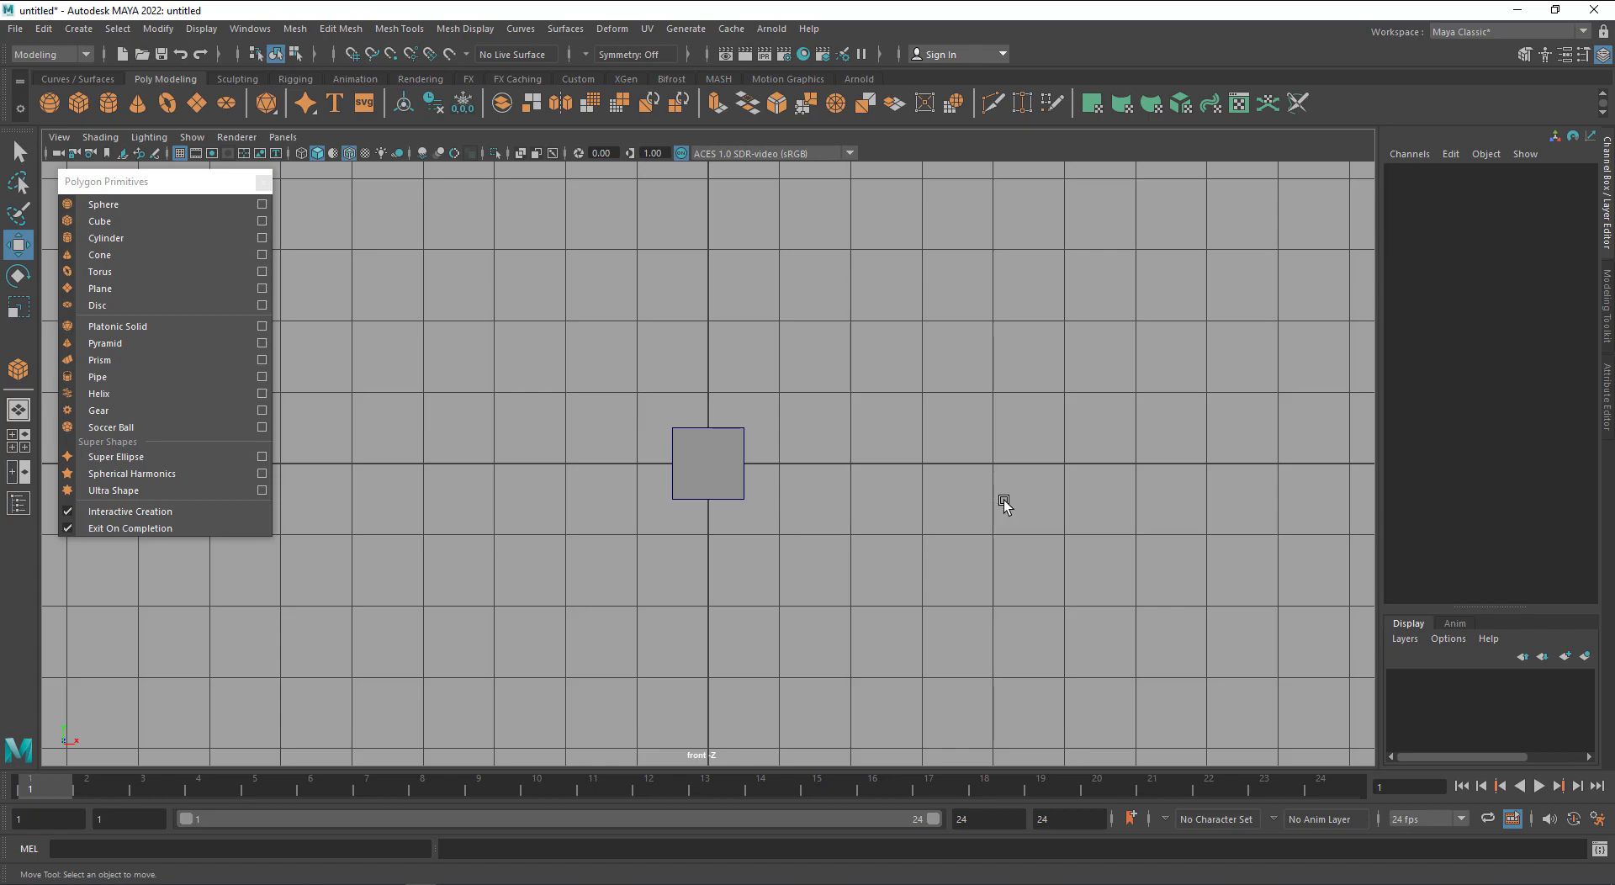
Switch the viewport to the top view, and return it to the perspective view
key(space)
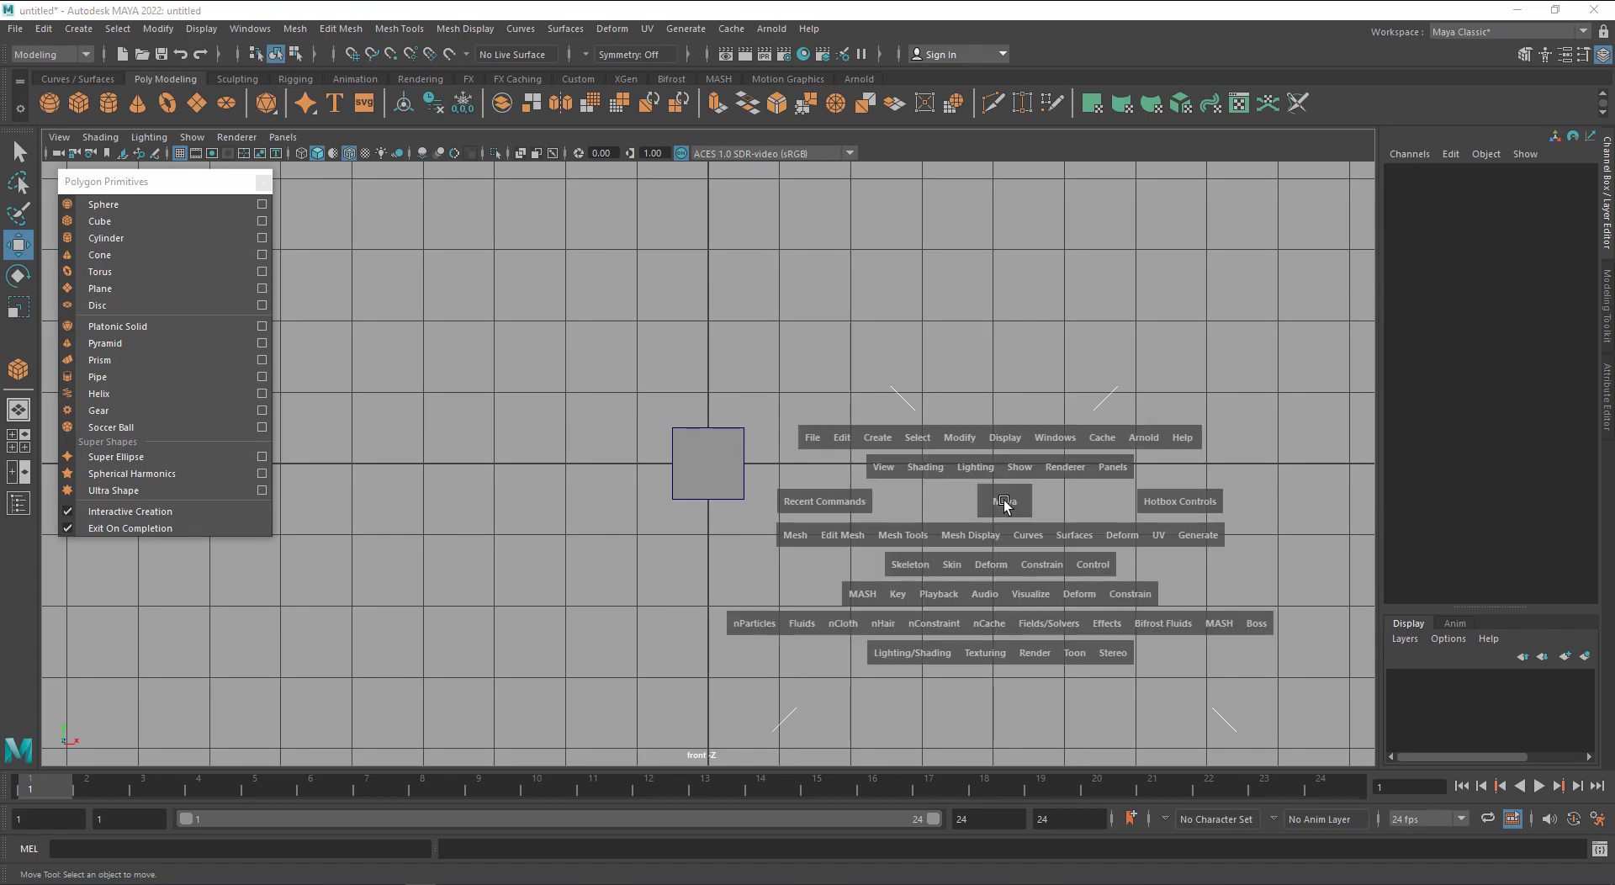
drag(1005, 504, 935, 502)
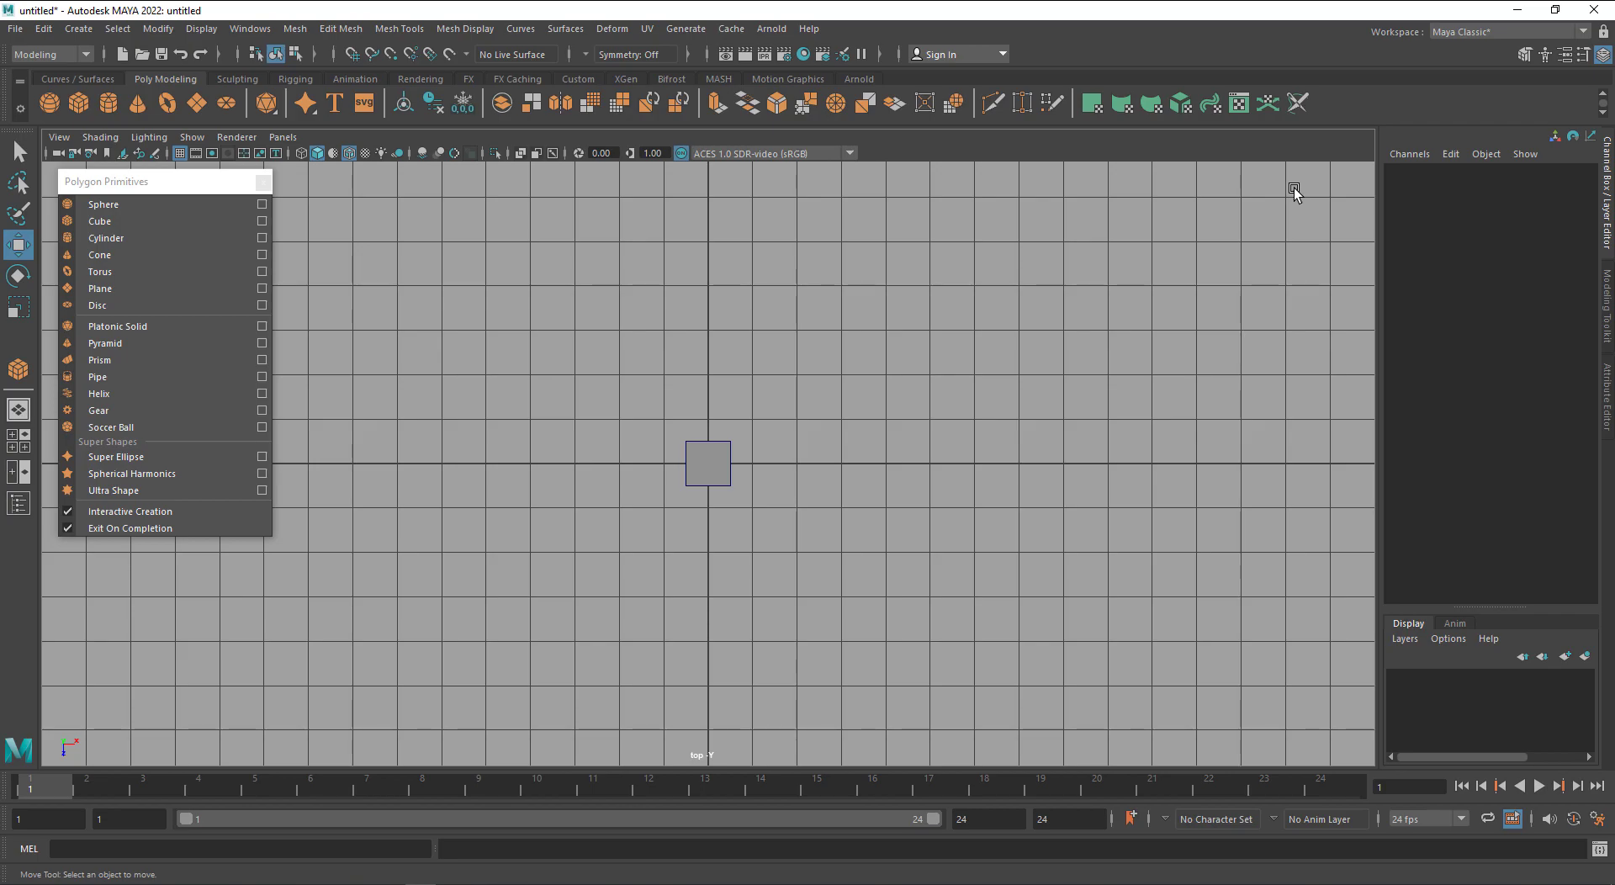
key(space)
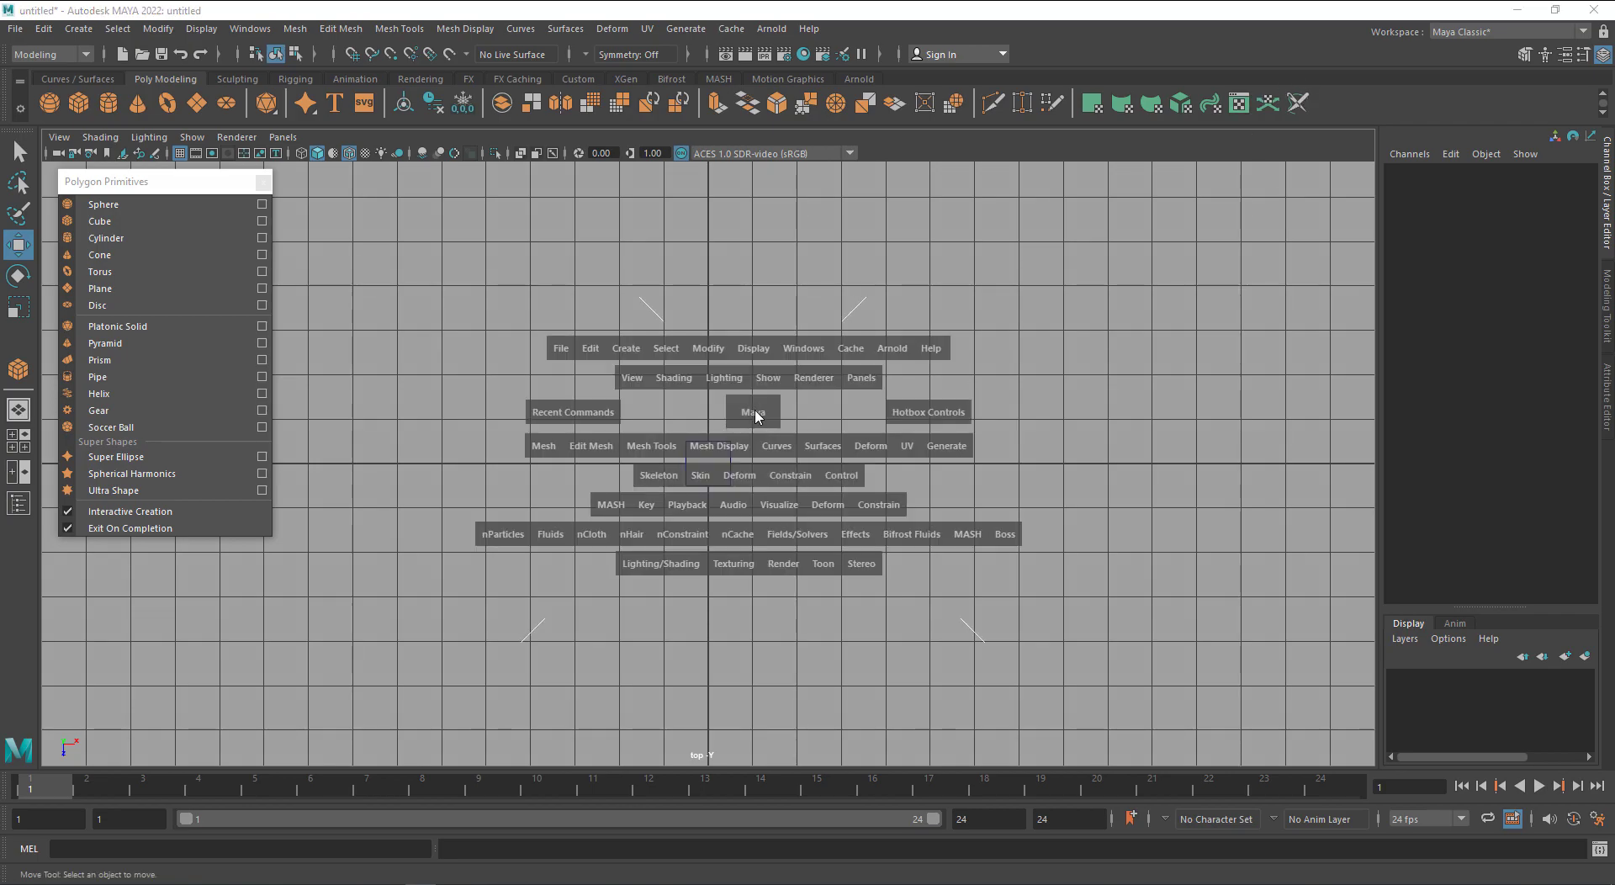
key(space)
drag(822, 382, 813, 353)
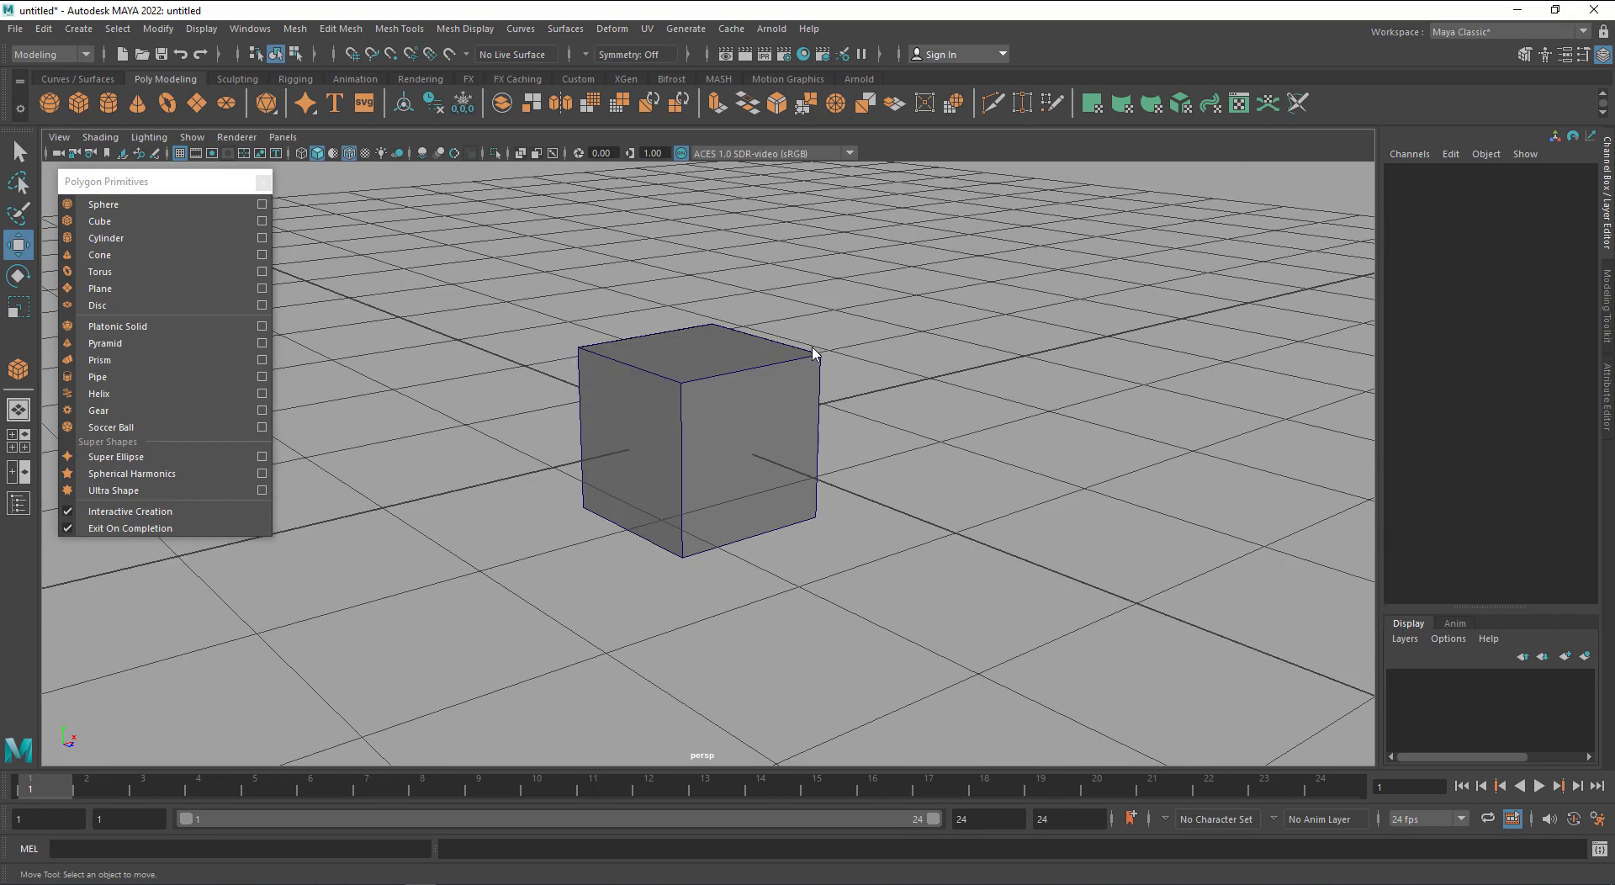
View the cube from the side and the top, return to the perspective view and frame the cube
alt+drag(760, 583, 990, 548)
key(space)
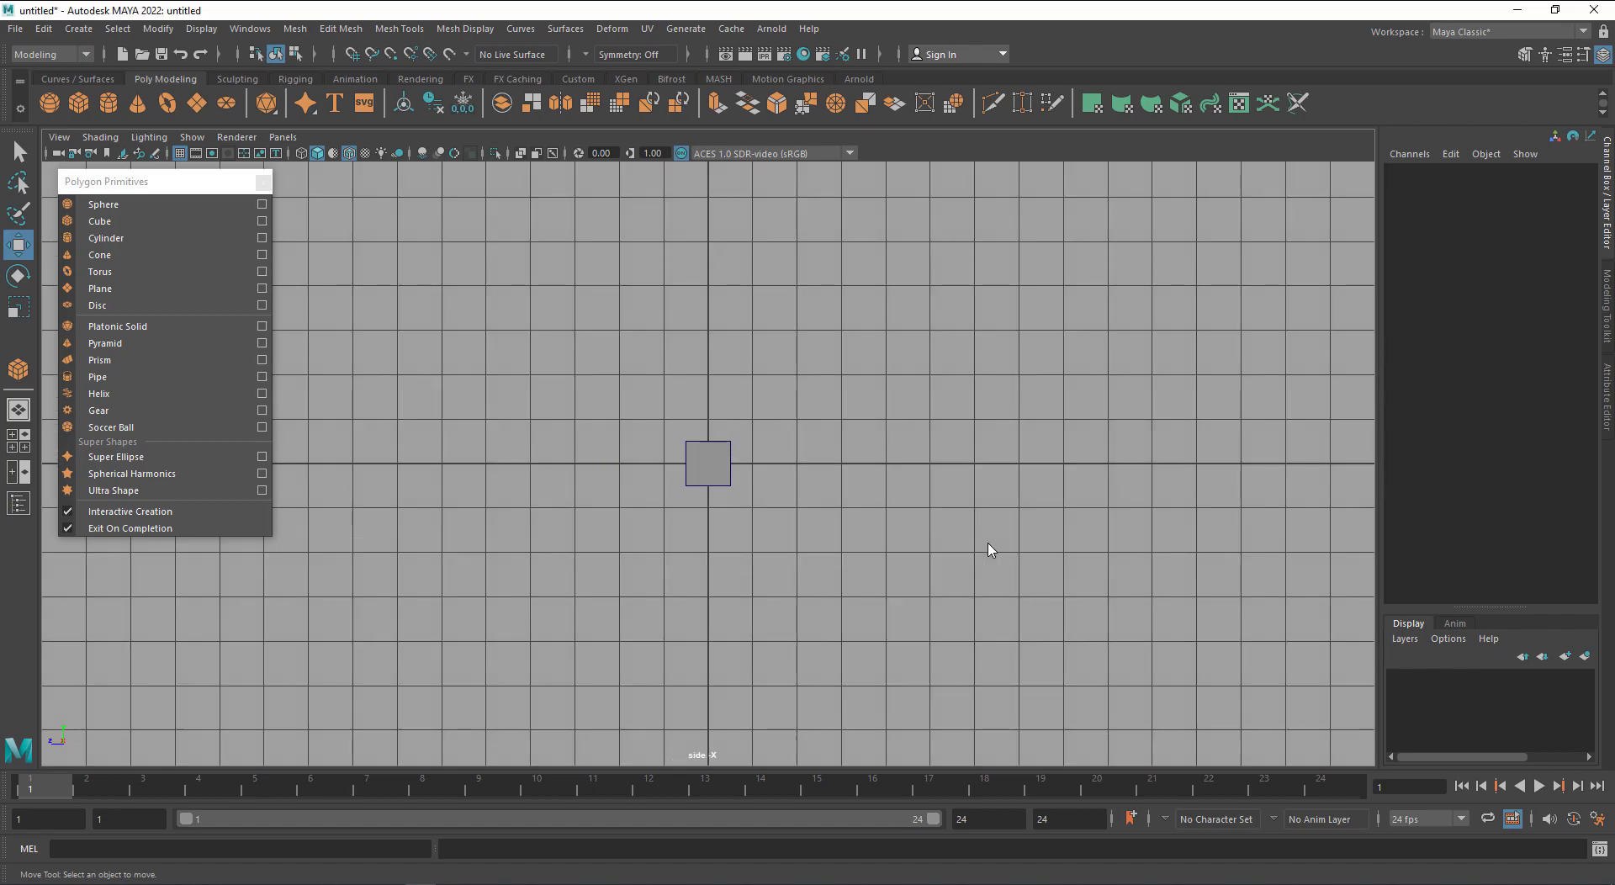
key(space)
key(space)
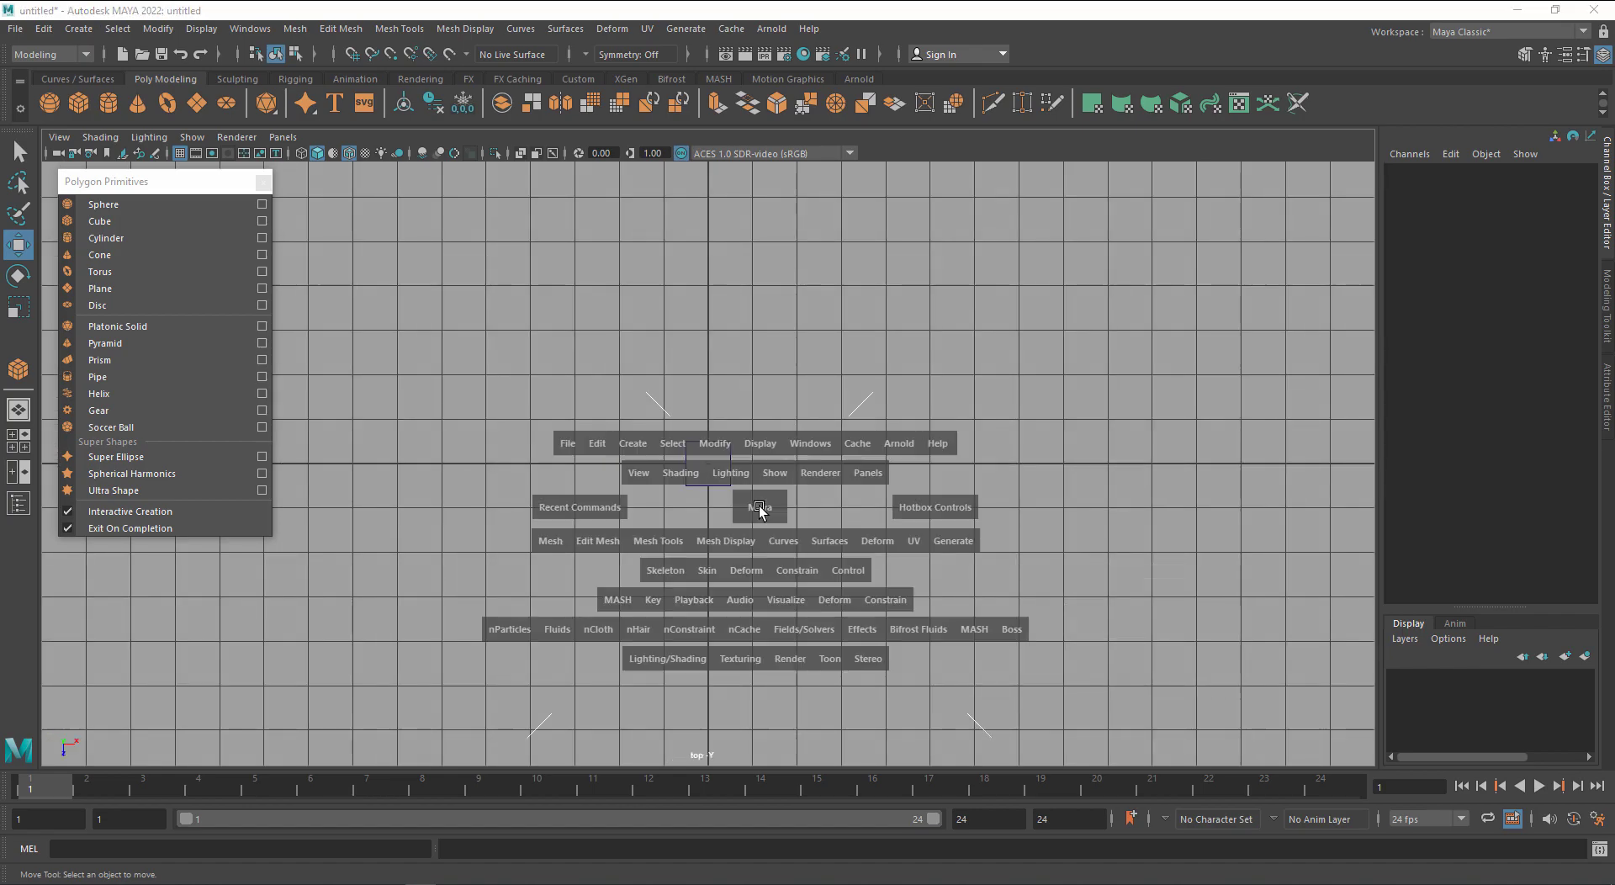
drag(760, 519, 756, 459)
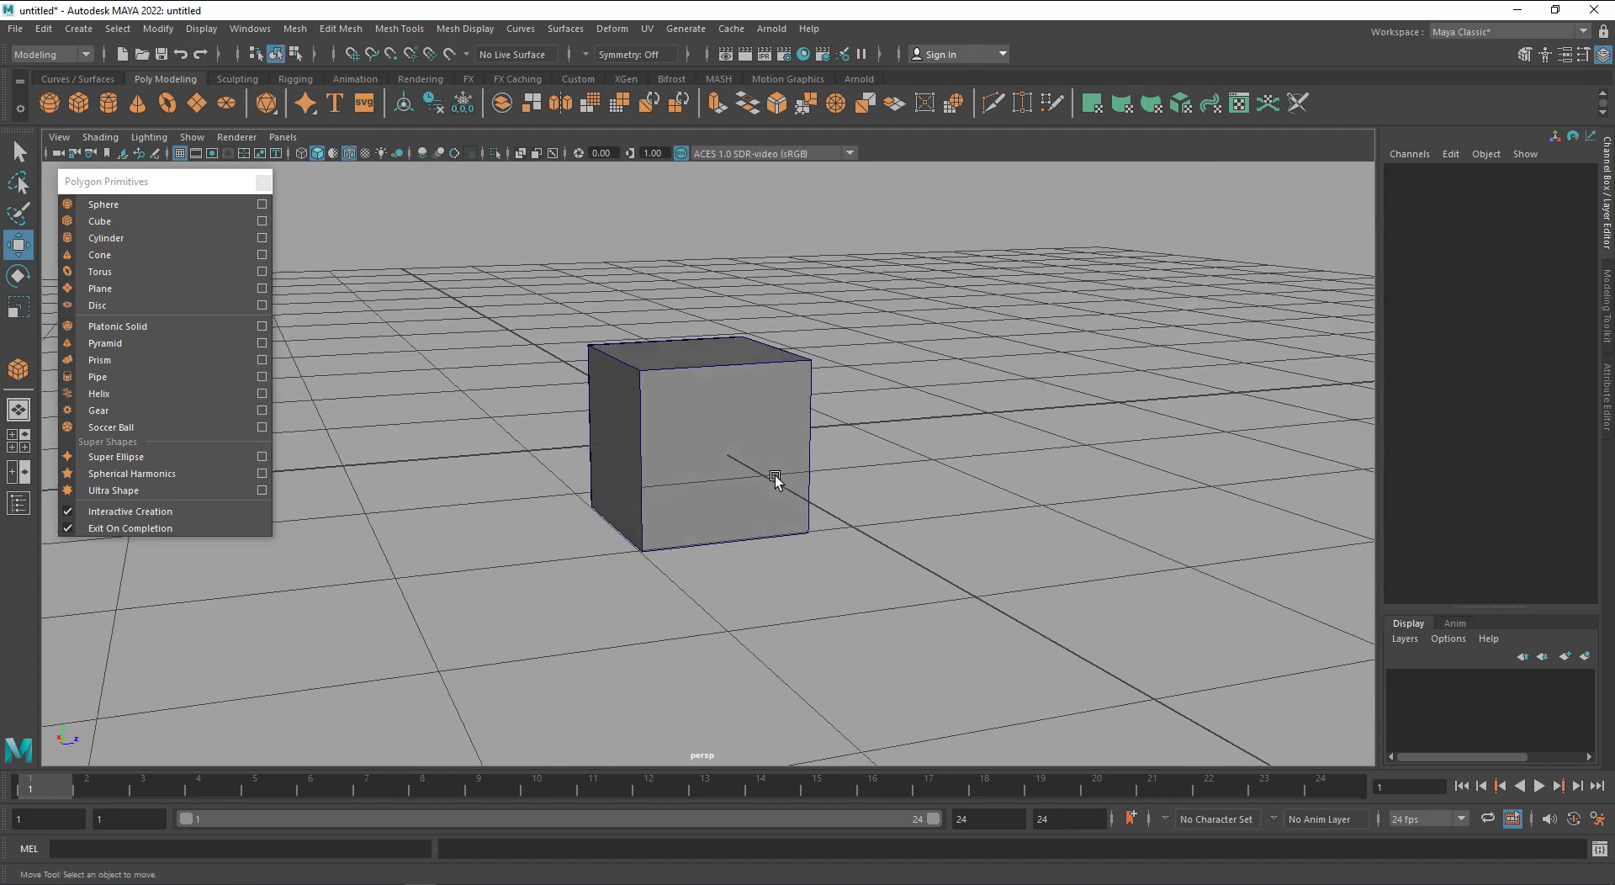
alt+drag(720, 567, 894, 677)
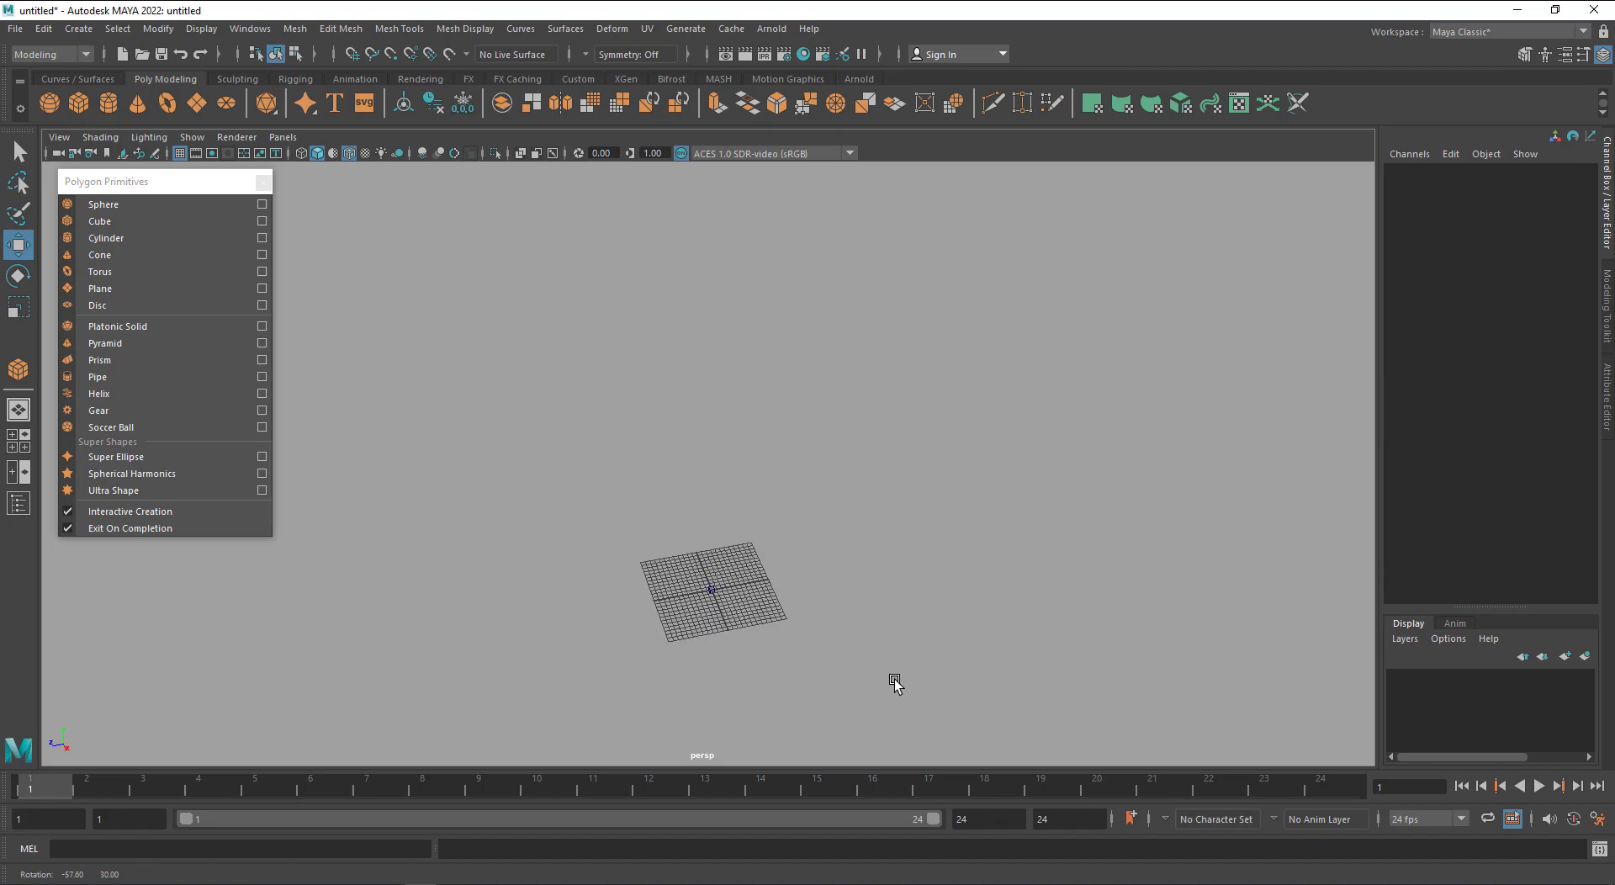
key(f)
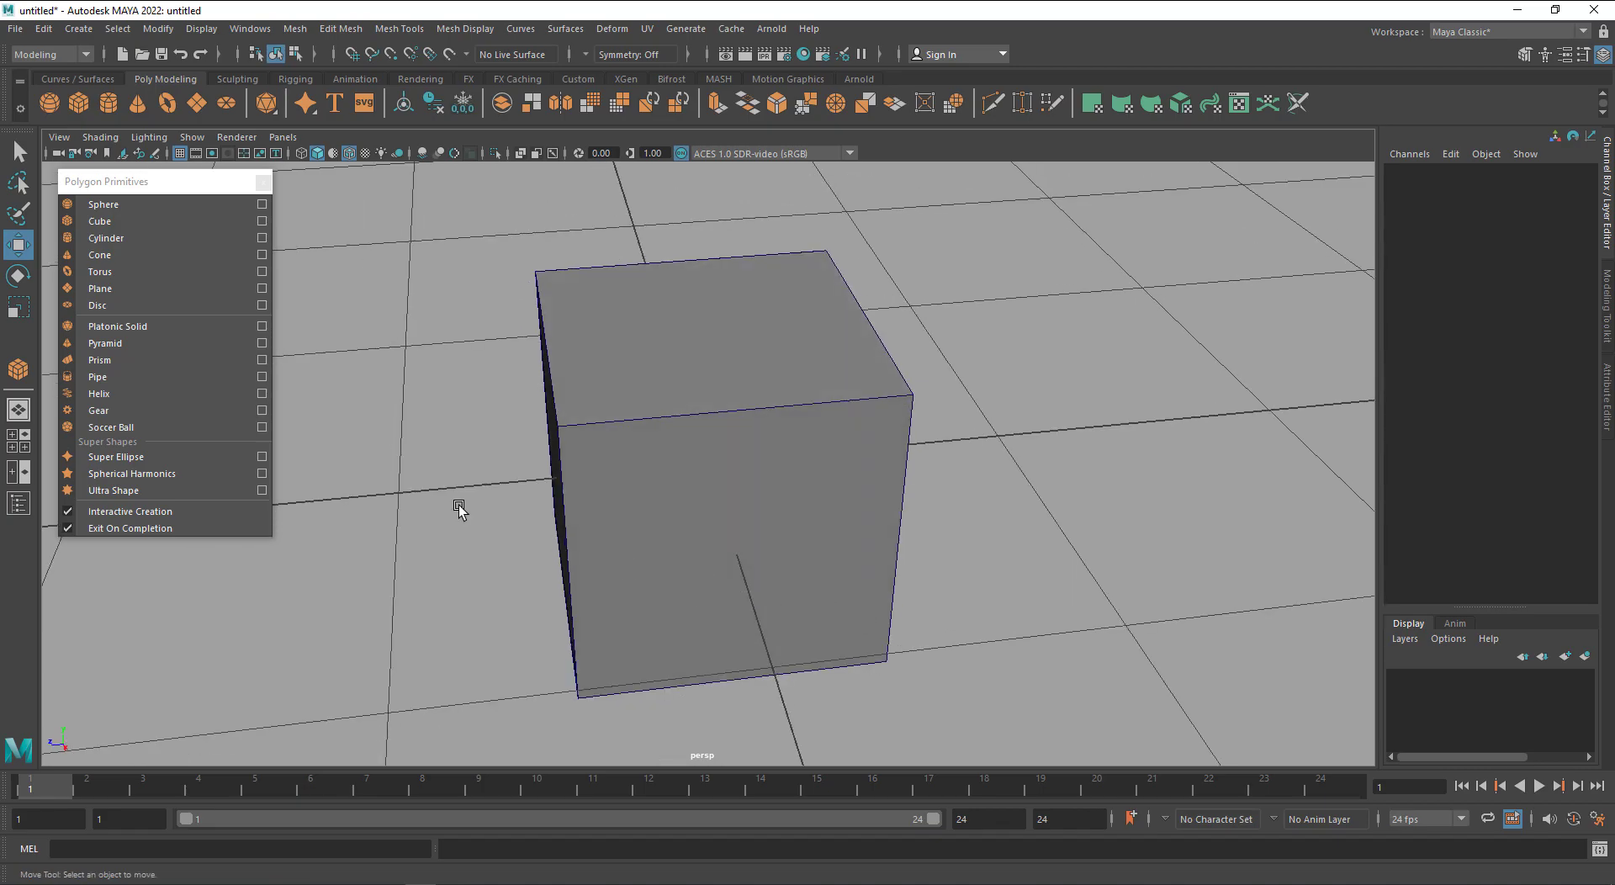
Show the Outliner and move the floating Polygon Primitives window clear of it
click(24, 507)
drag(126, 181, 366, 188)
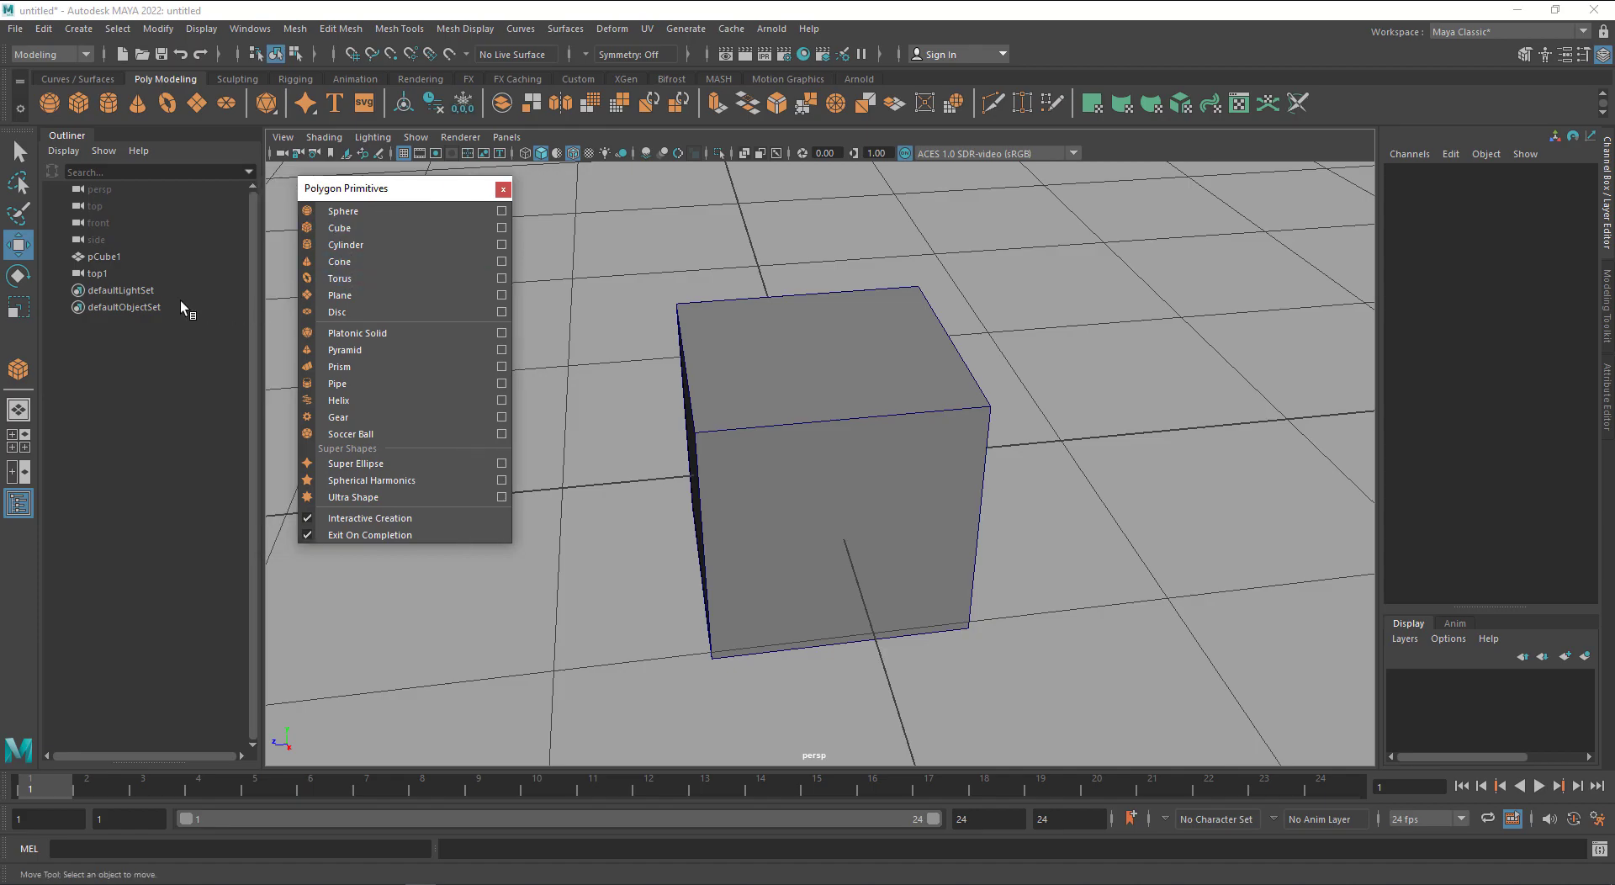
Select the extra top1 camera in the Outliner, inspect it in the perspective view, and delete it
click(121, 258)
click(91, 276)
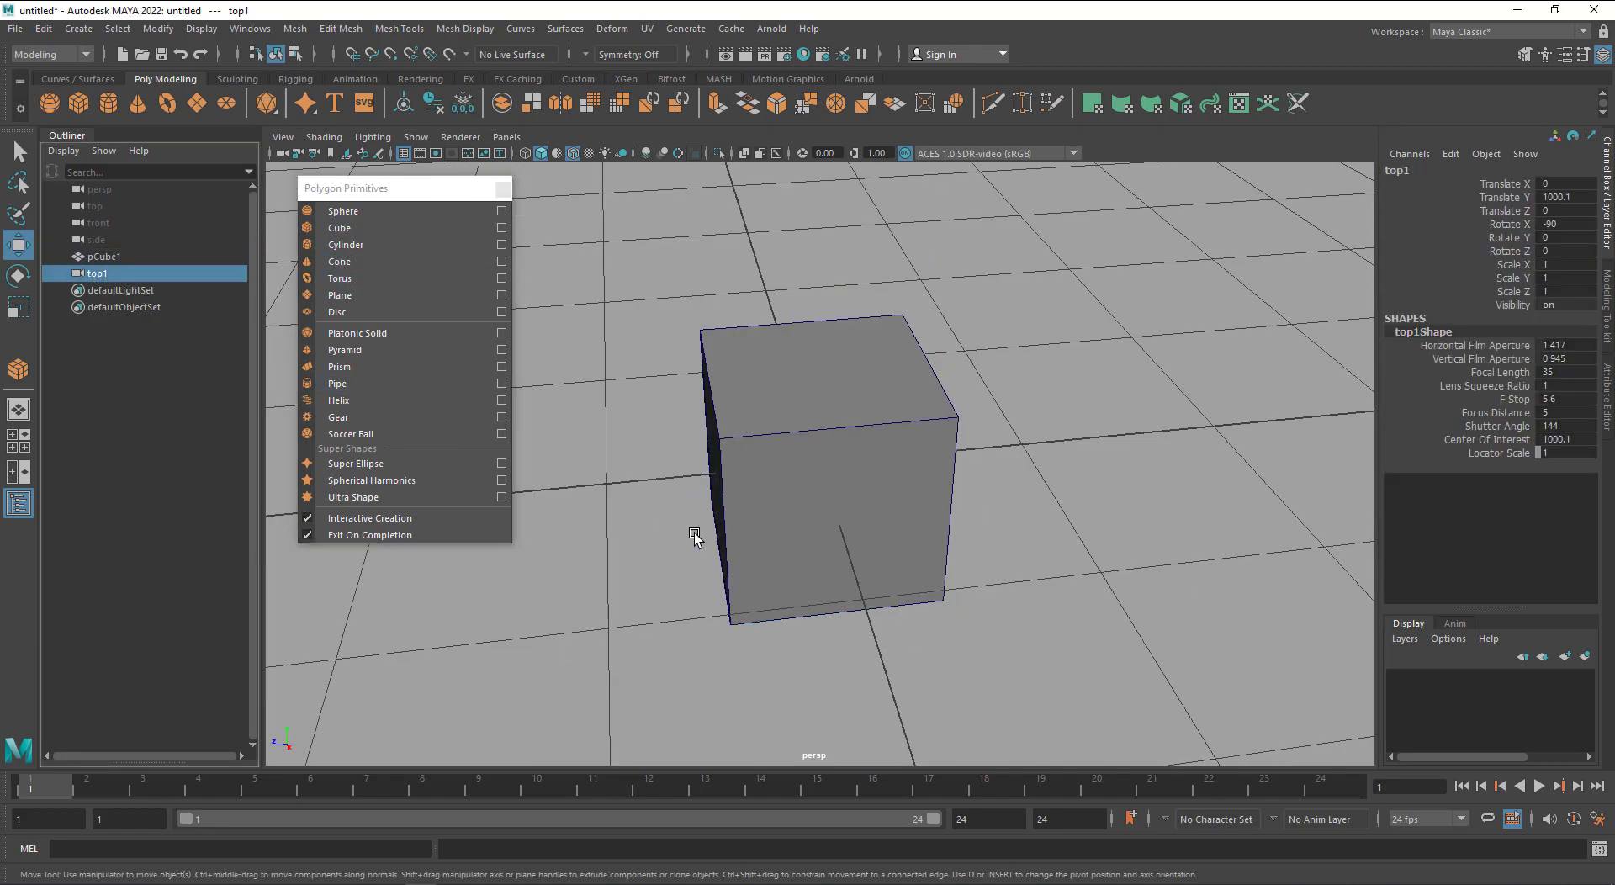
key(f)
alt+drag(886, 575, 996, 515)
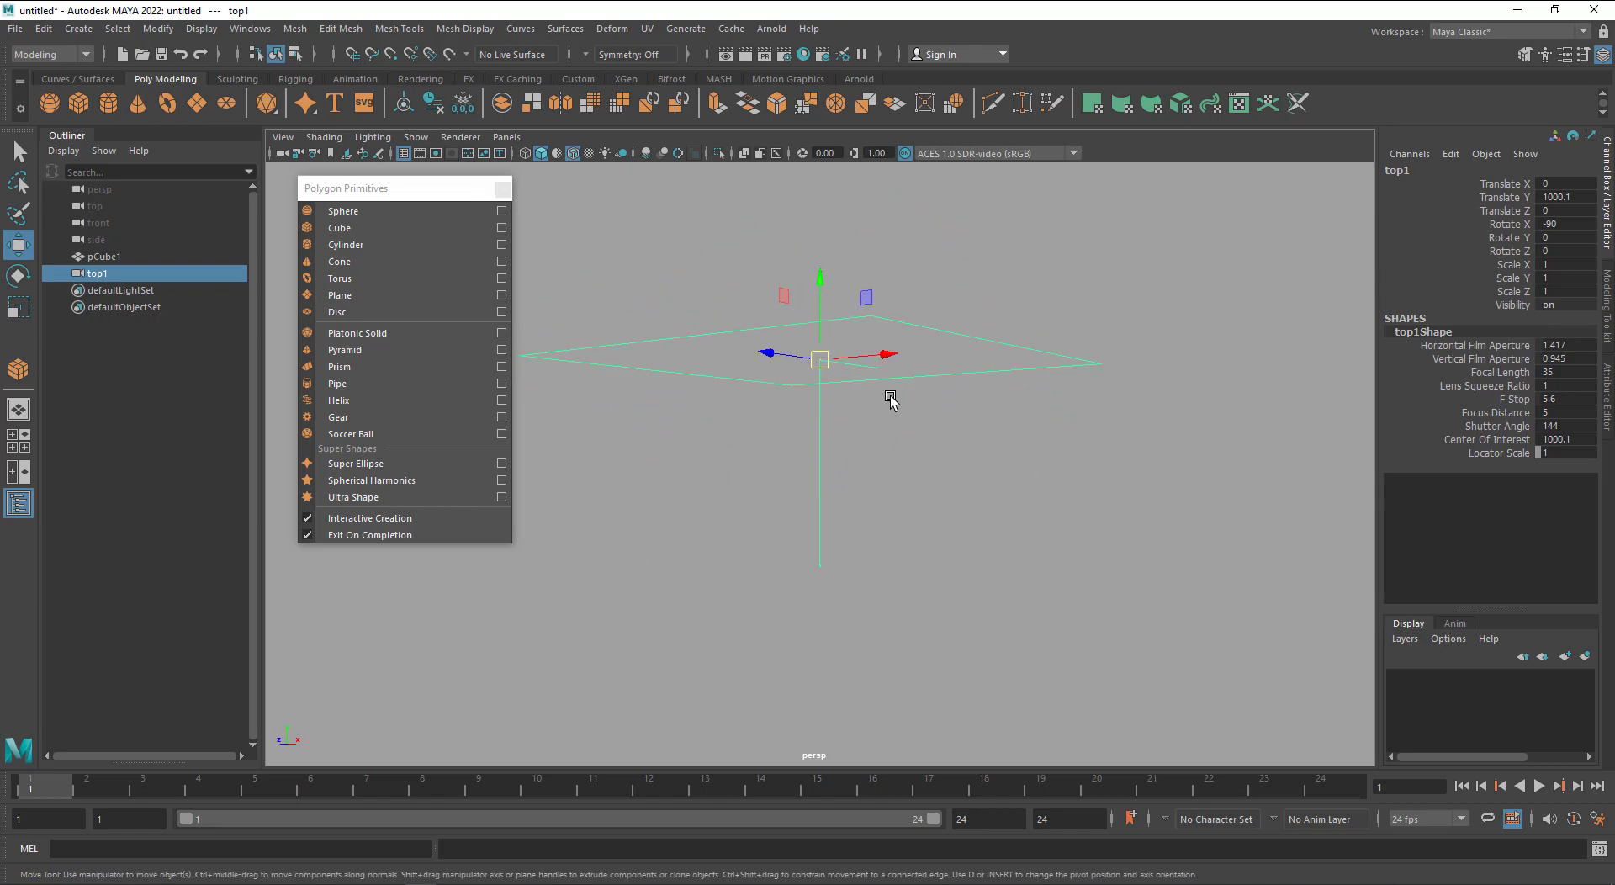
scroll(906, 559, down, 6)
alt+drag(906, 558, 972, 629)
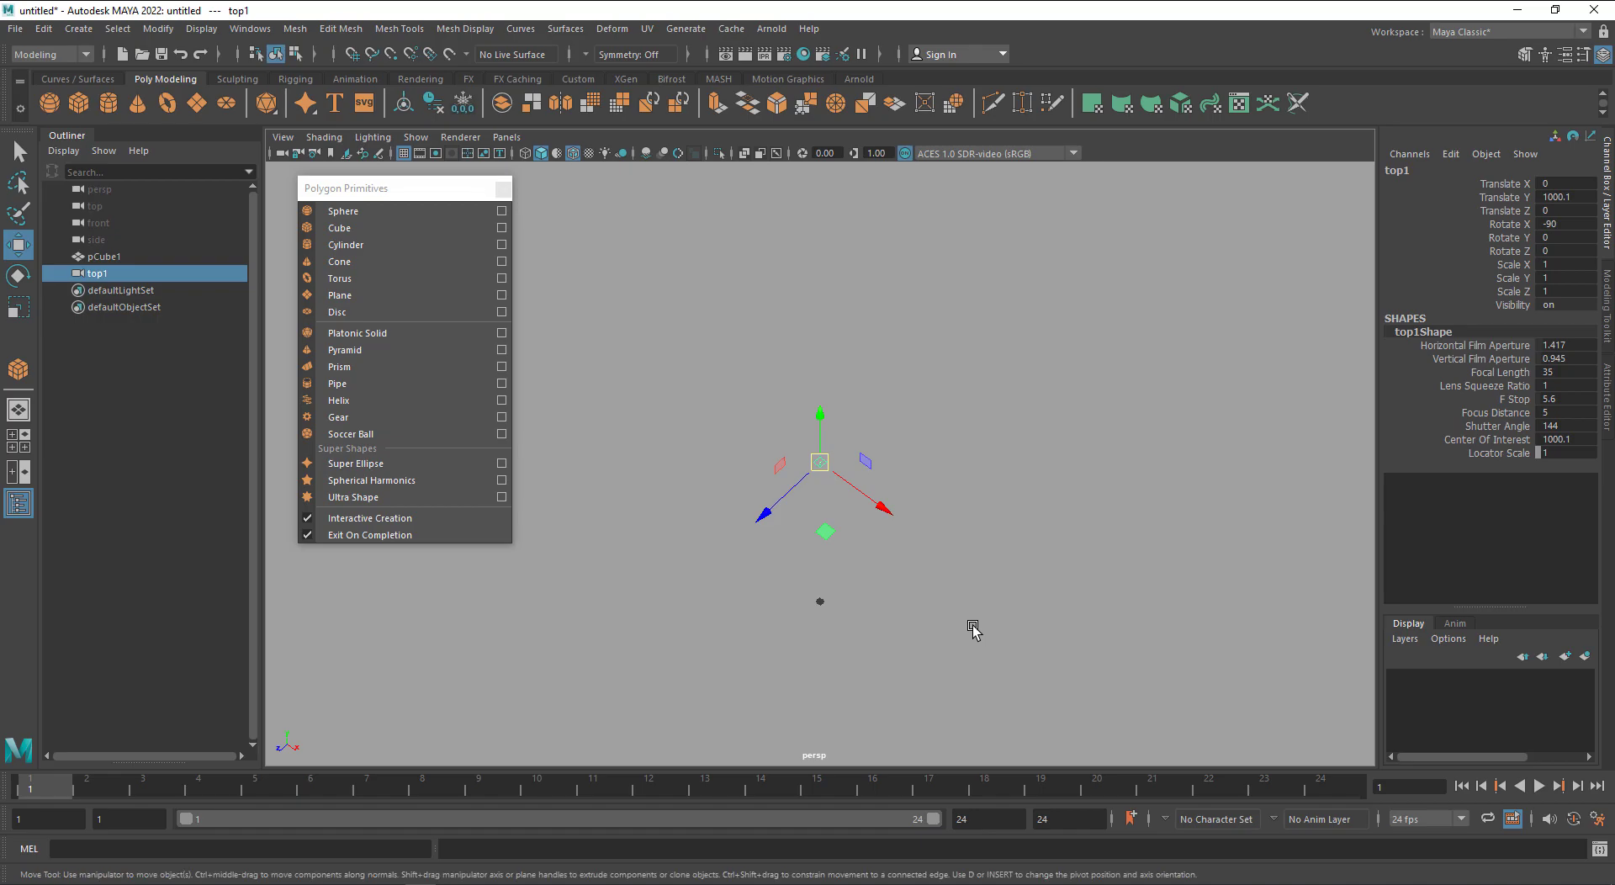
key(Delete)
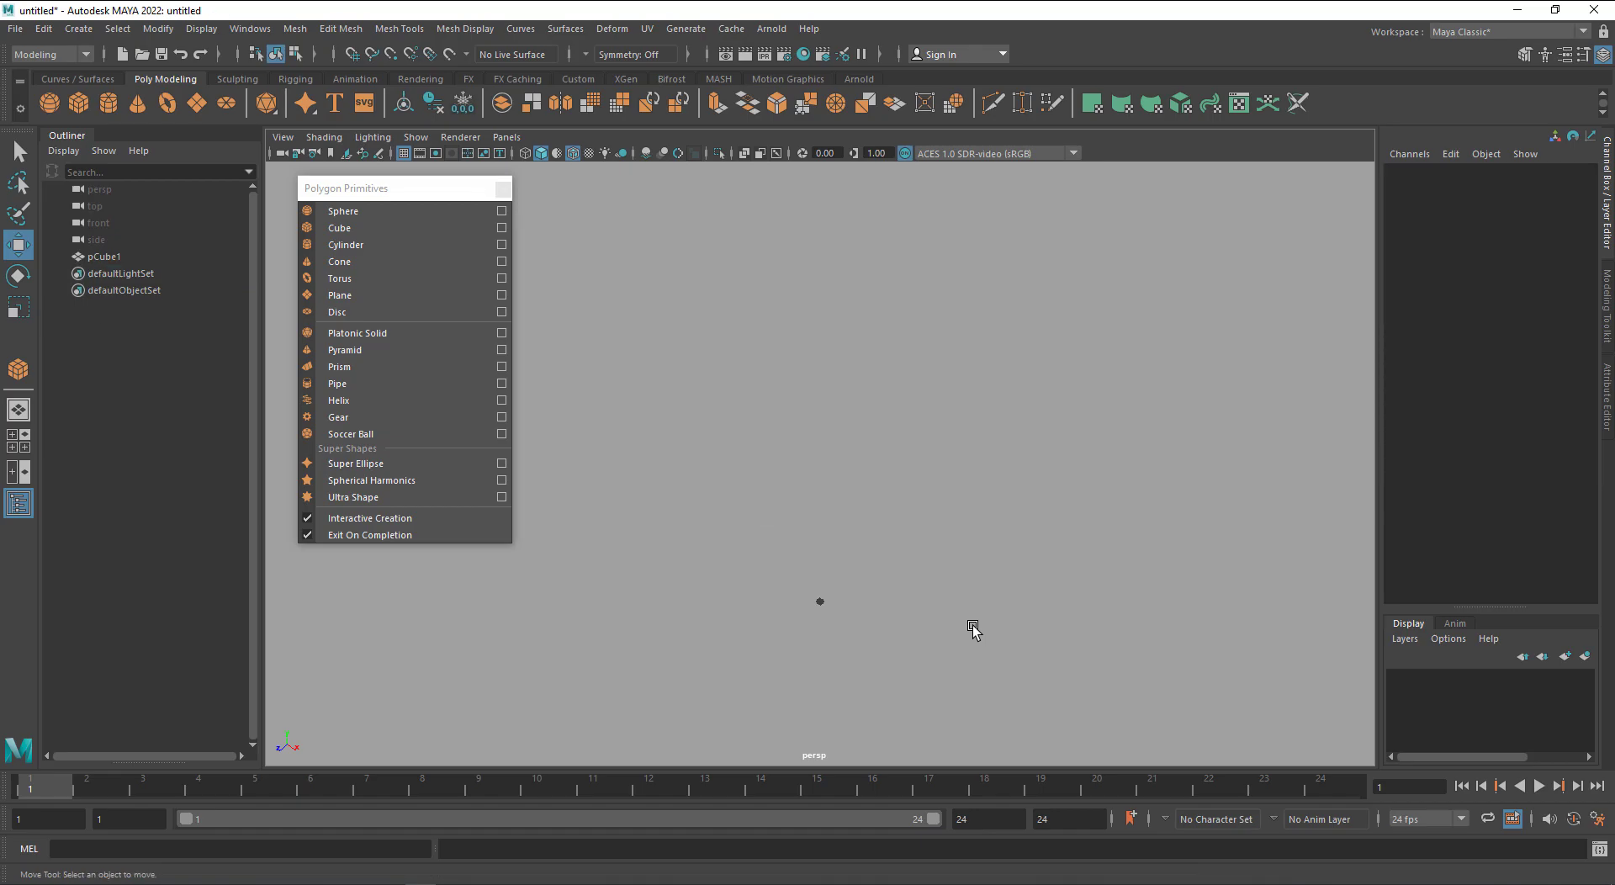
key(f)
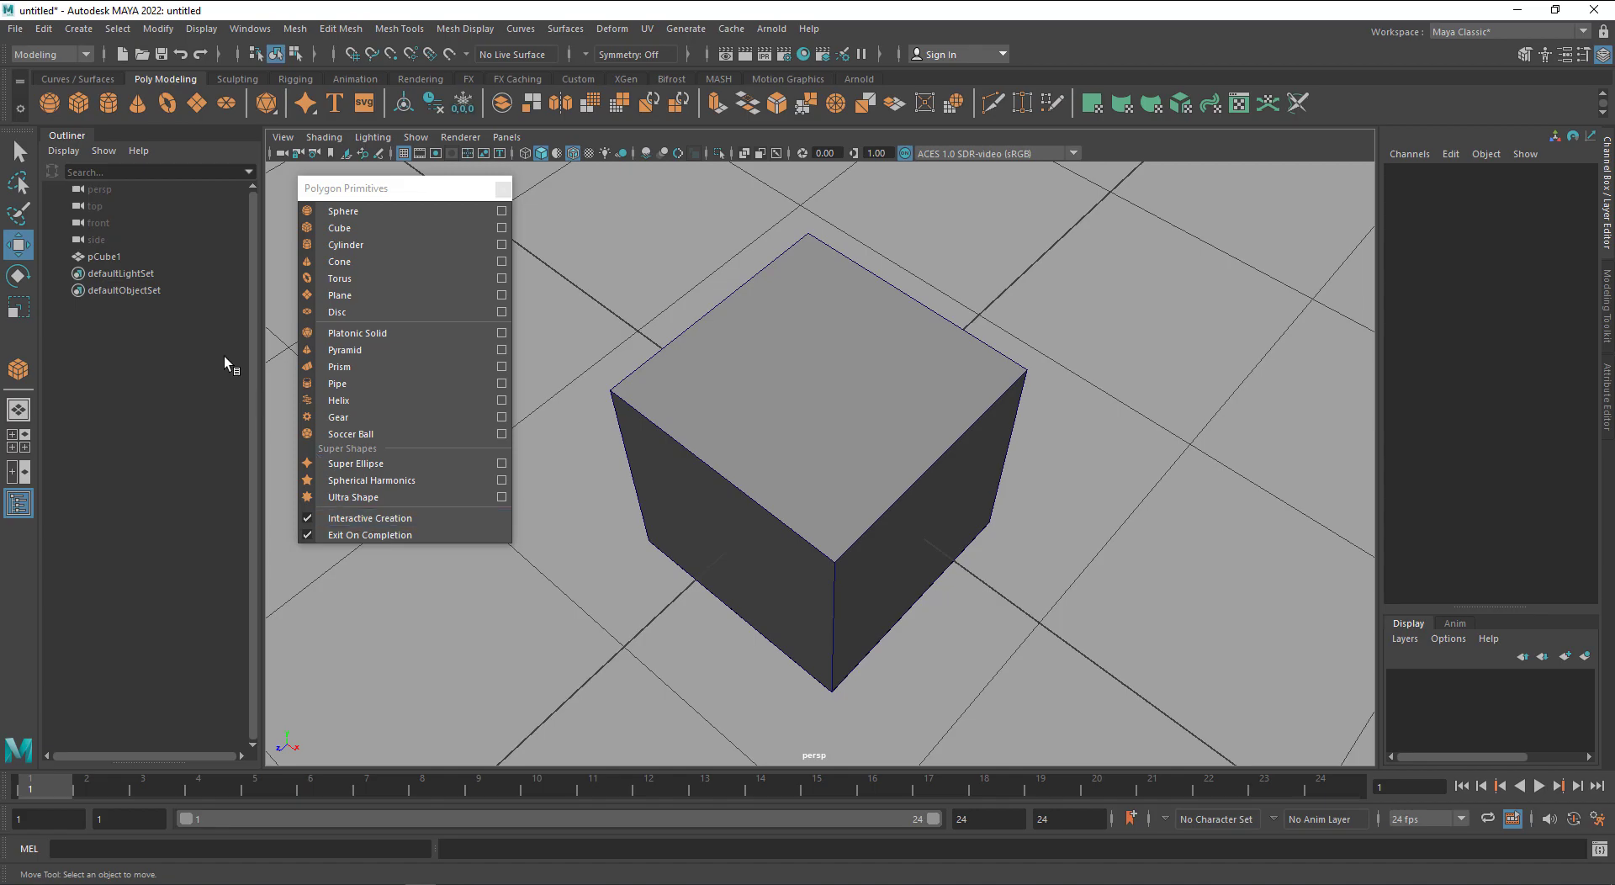
Select pCube1 in the Outliner, hide the Outliner and move the Polygon Primitives window off the cube
click(101, 255)
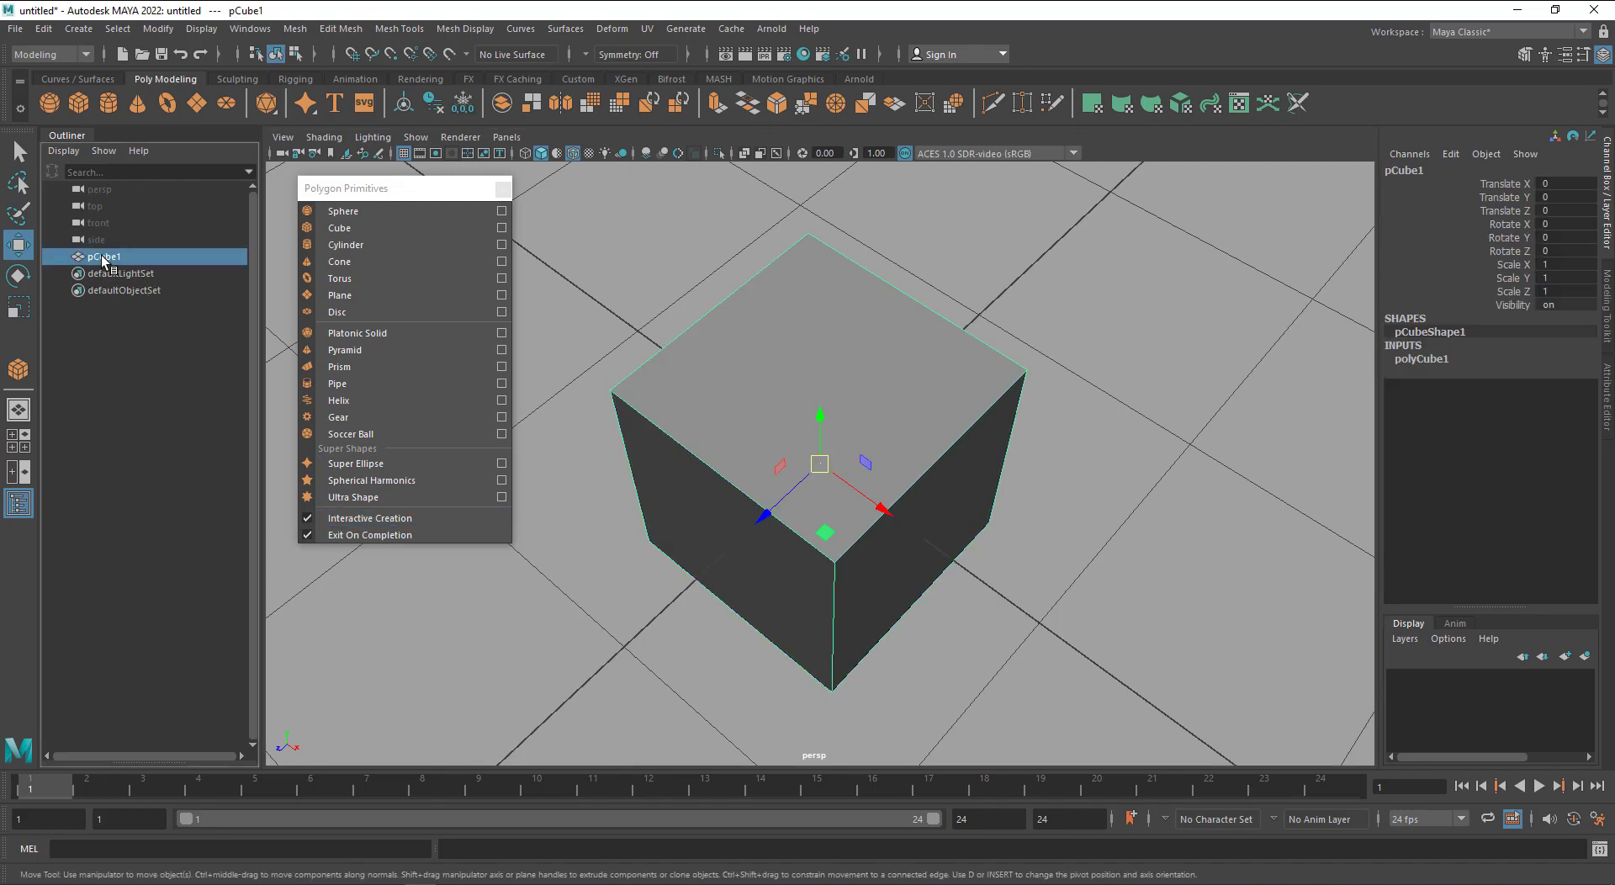
click(18, 503)
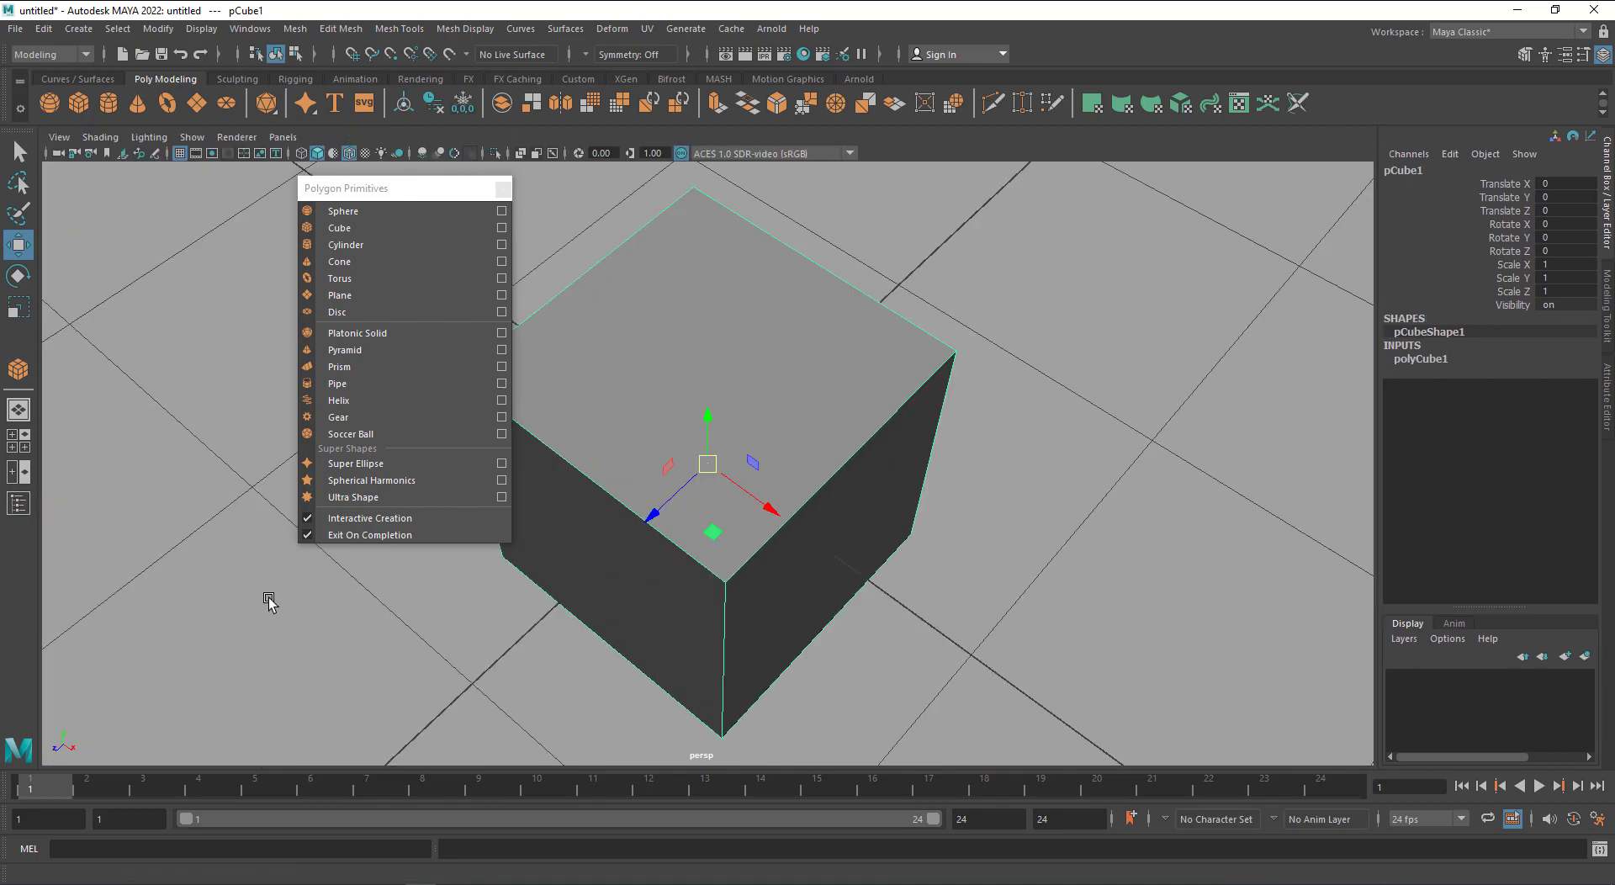
drag(373, 199, 130, 199)
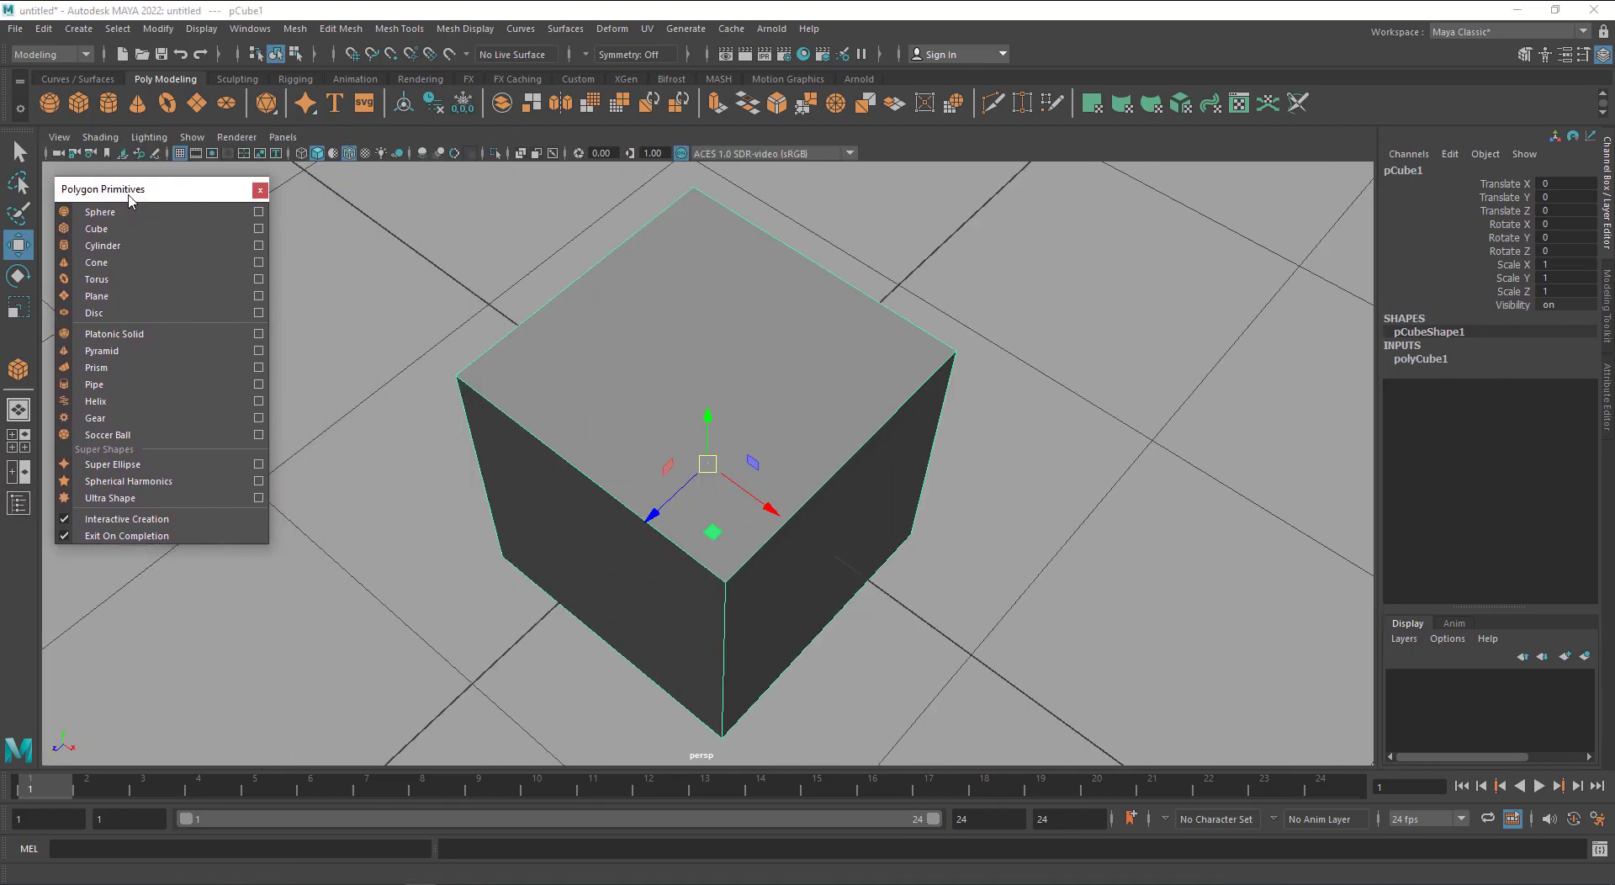
Switch the cube to face selection and move its +X side face outward about 1.46 cm along X
alt+drag(447, 522, 477, 486)
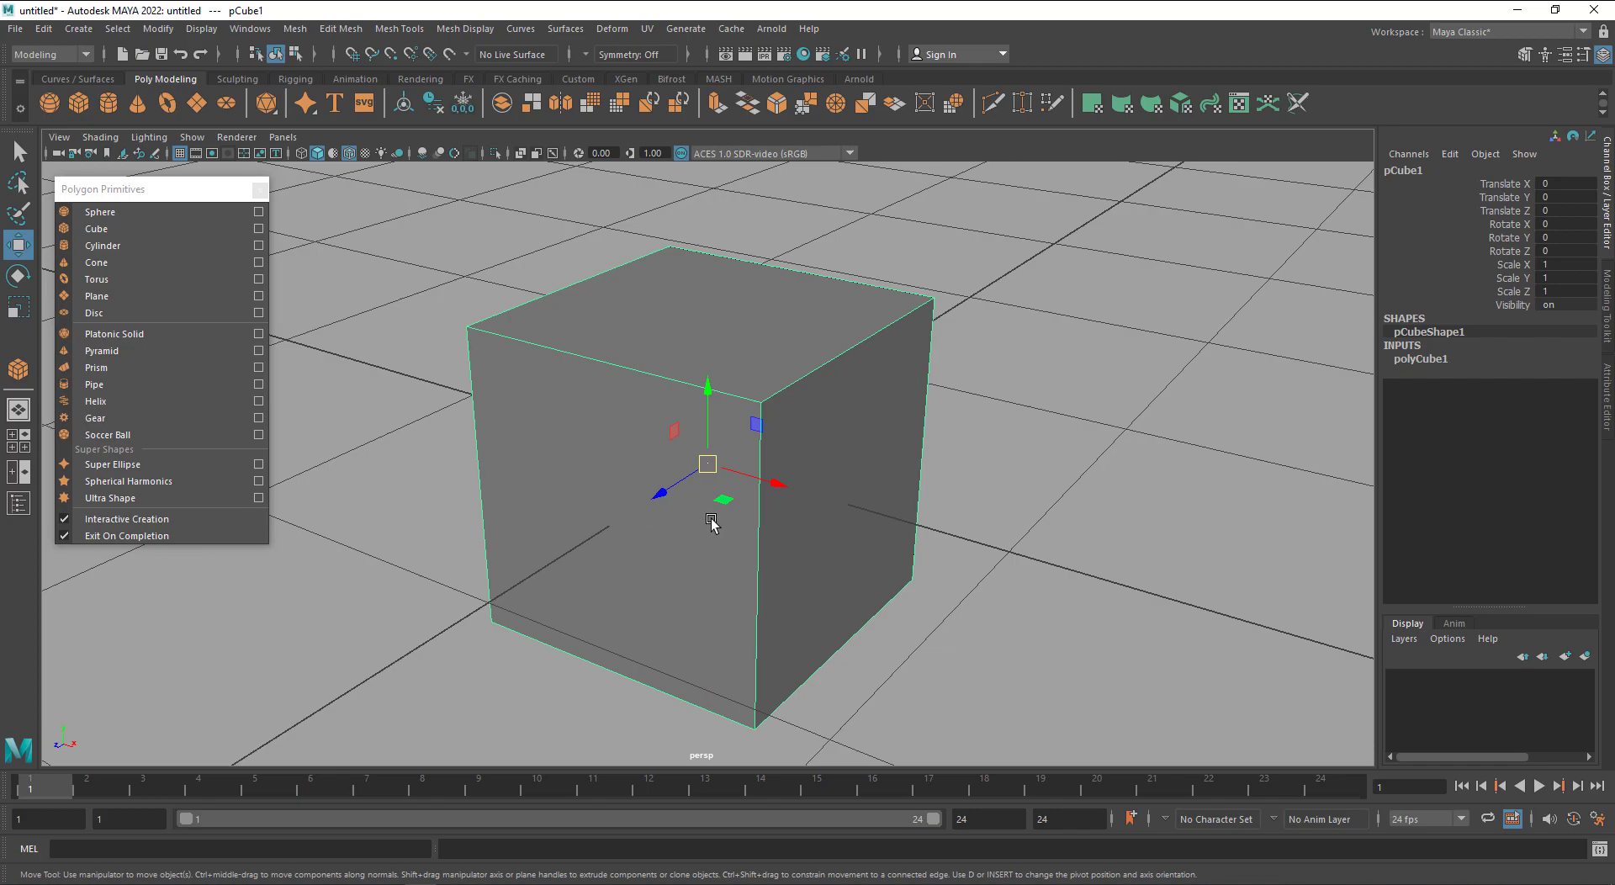
mouse_move(807, 554)
alt+mouse_down()
mouse_move(761, 559)
mouse_move(904, 547)
mouse_move(779, 547)
alt+mouse_up()
key(space)
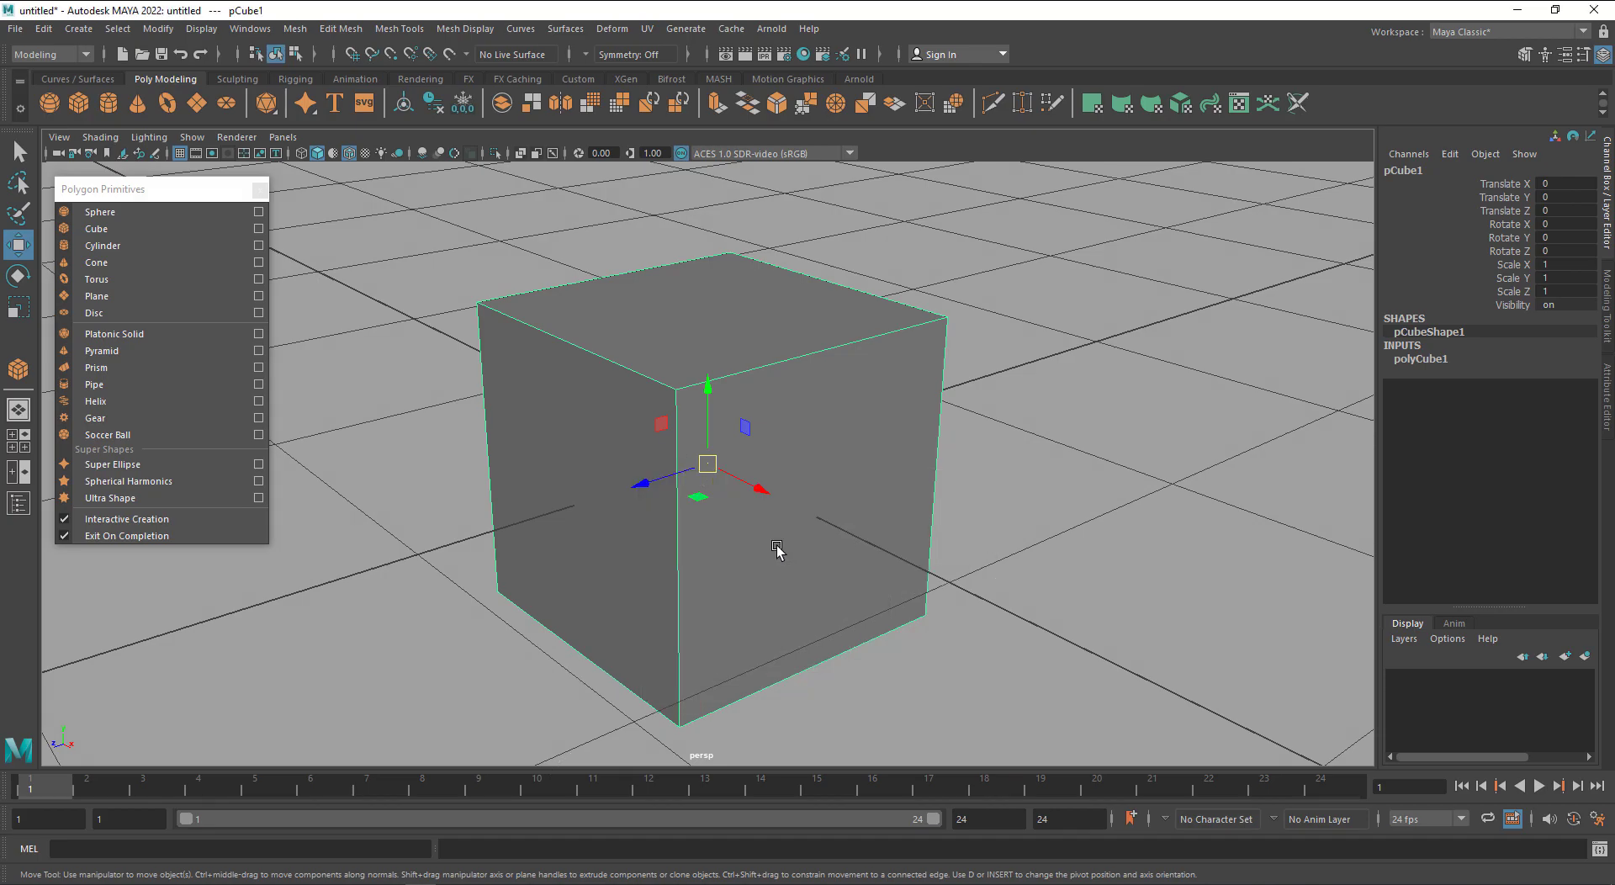
scroll(777, 551, down, 2)
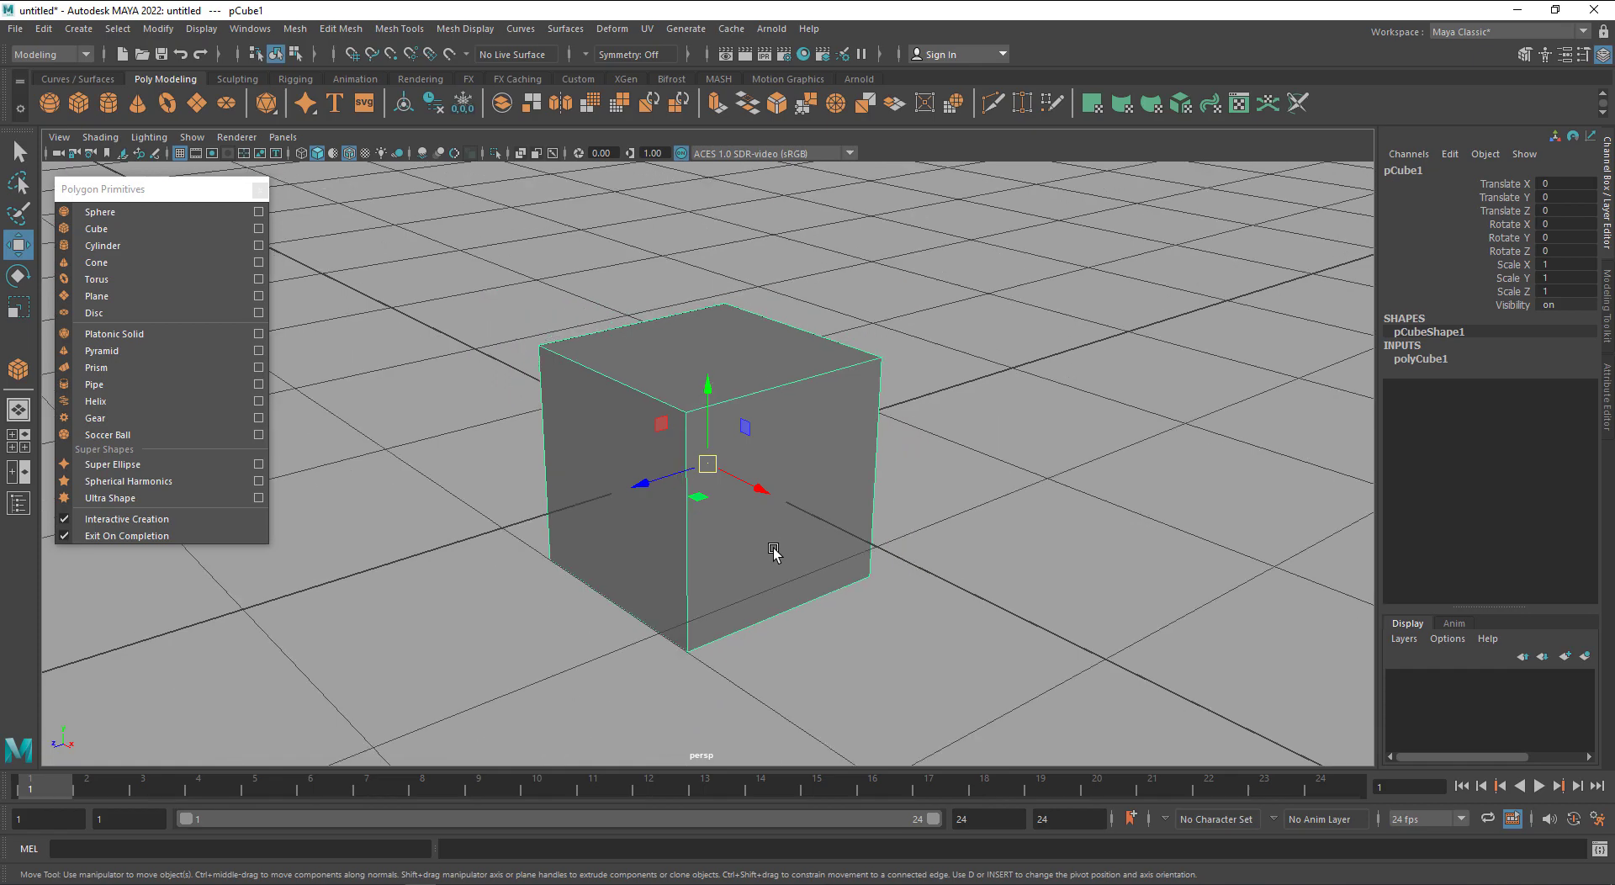
right_click(774, 551)
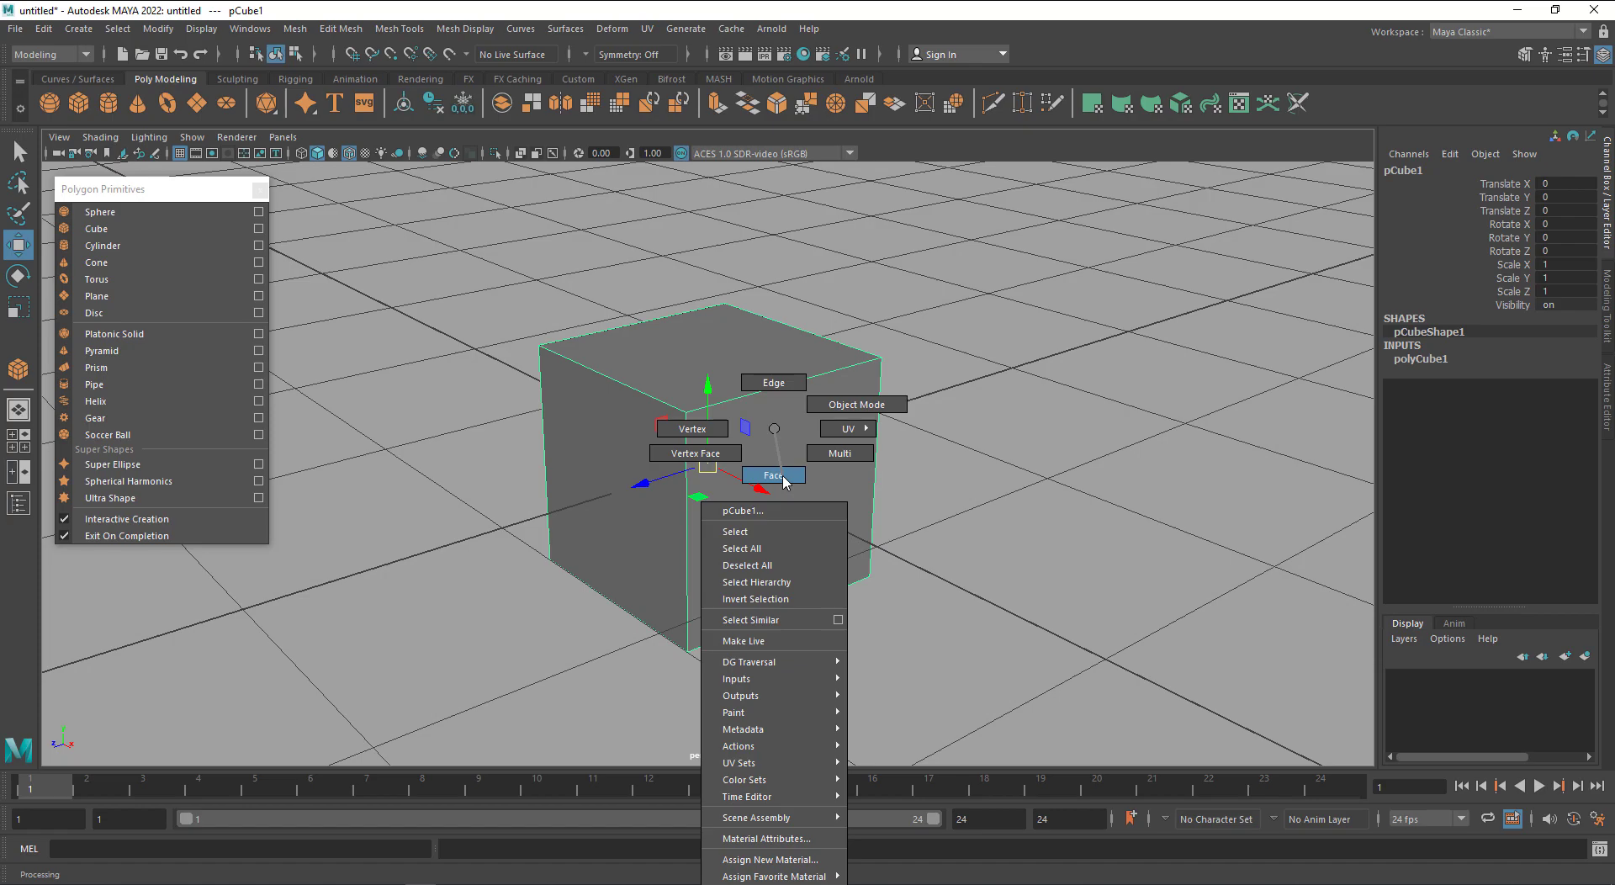
right_drag(782, 479, 782, 479)
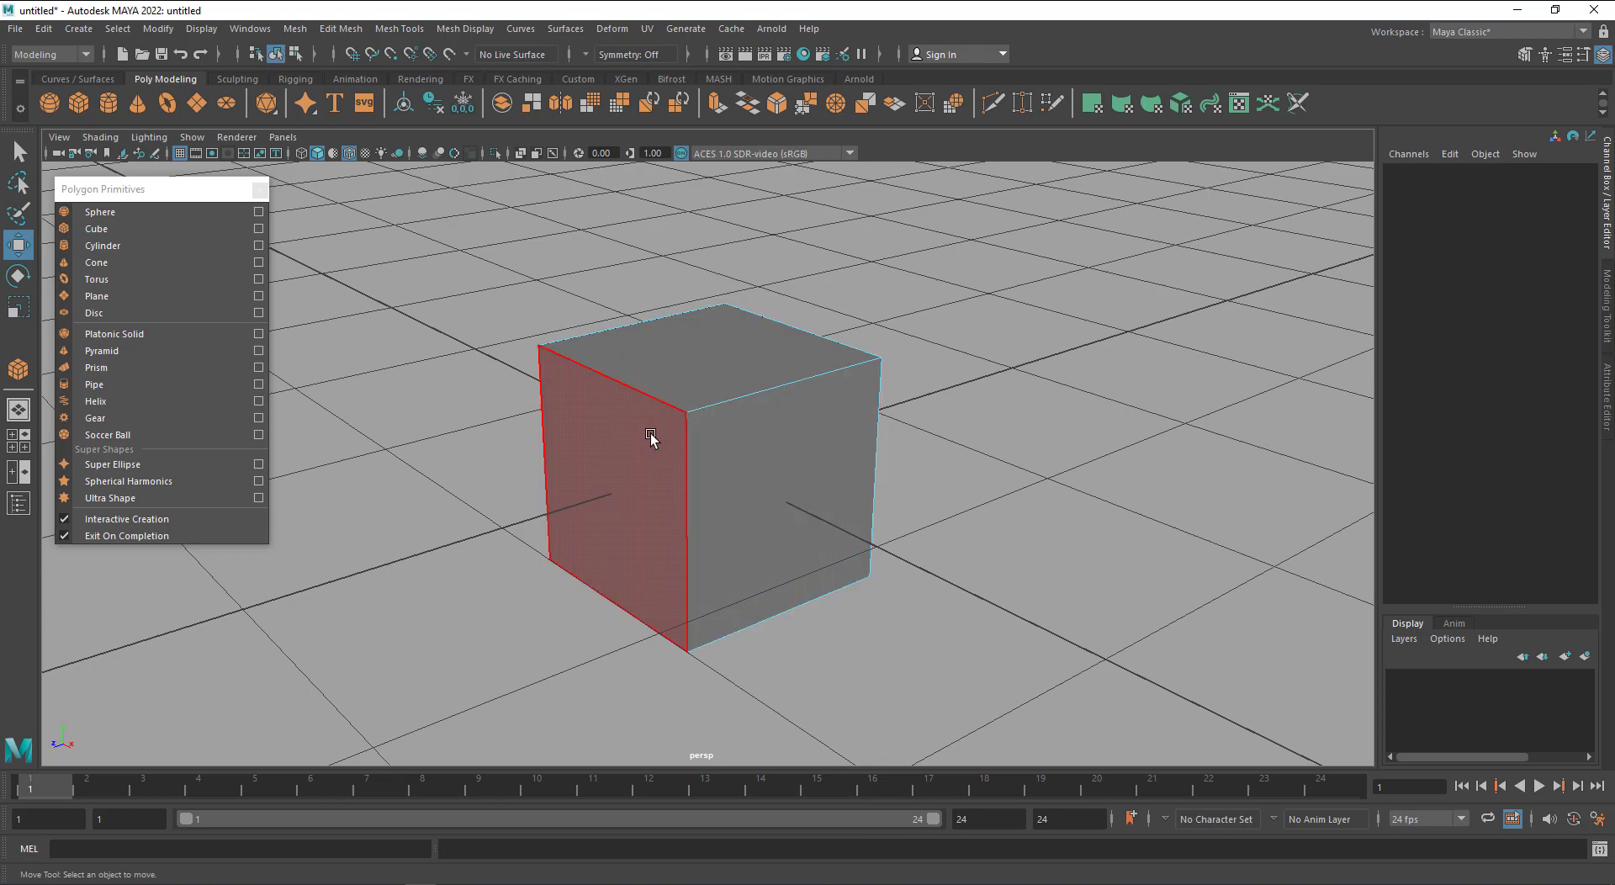
click(759, 469)
drag(843, 530, 1068, 597)
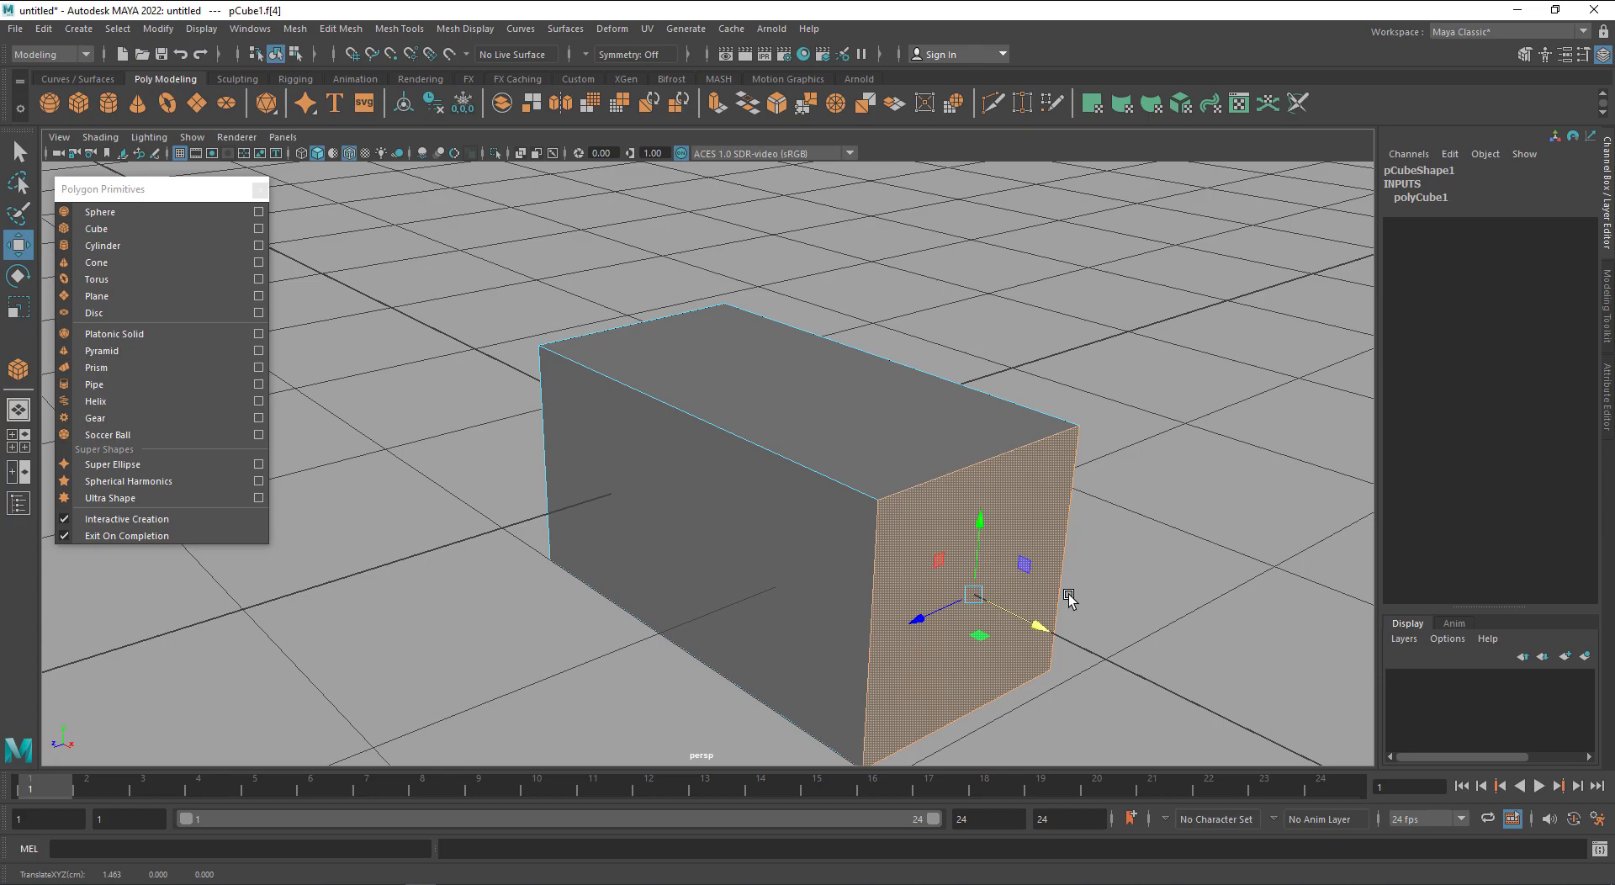
Switch to edge selection and move the long upper edge on the box's +Z side inward and down in the YZ plane
right_click(799, 400)
right_drag(780, 389, 787, 378)
click(761, 439)
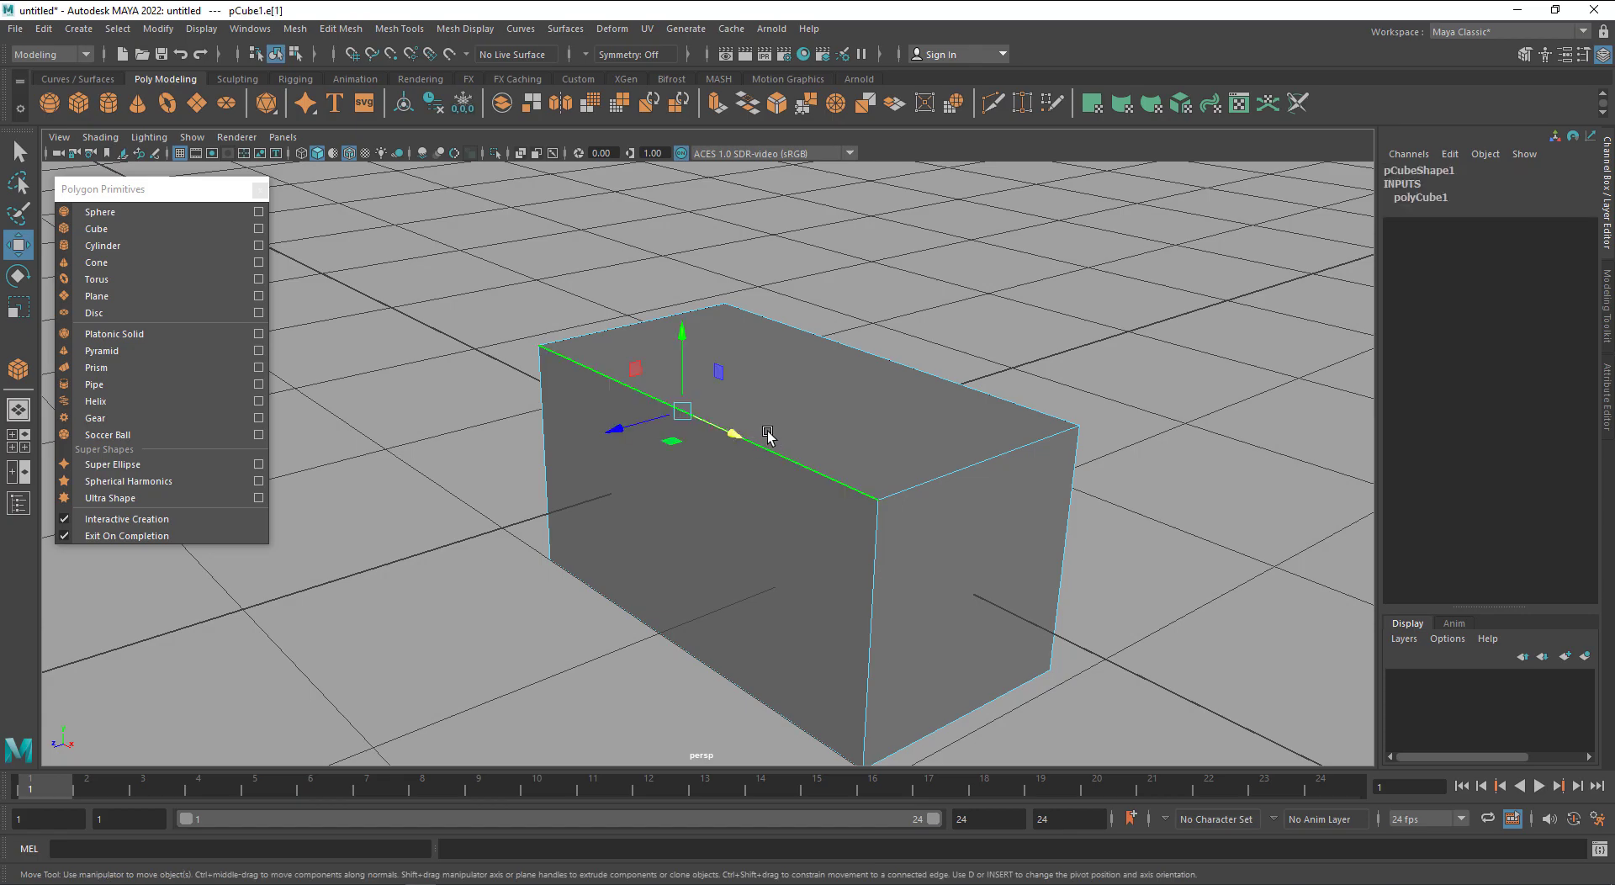
drag(642, 369, 692, 427)
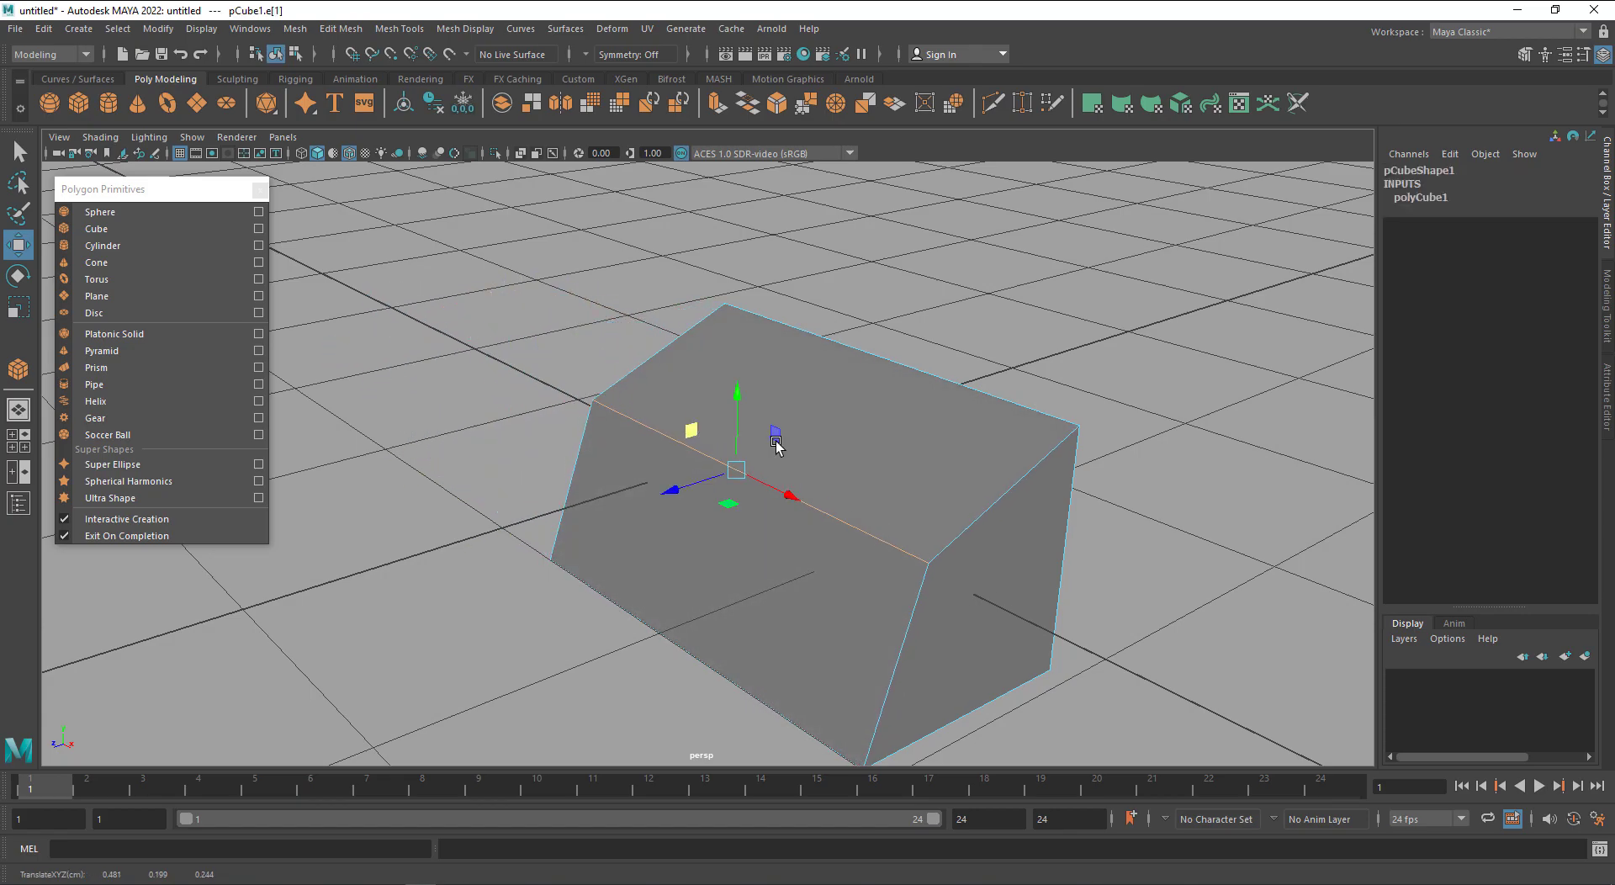
Preview the edited box smoothed, return it to the unsmoothed display to inspect its shape, and turn the smooth preview back on
alt+drag(1239, 594, 1198, 604)
key(3)
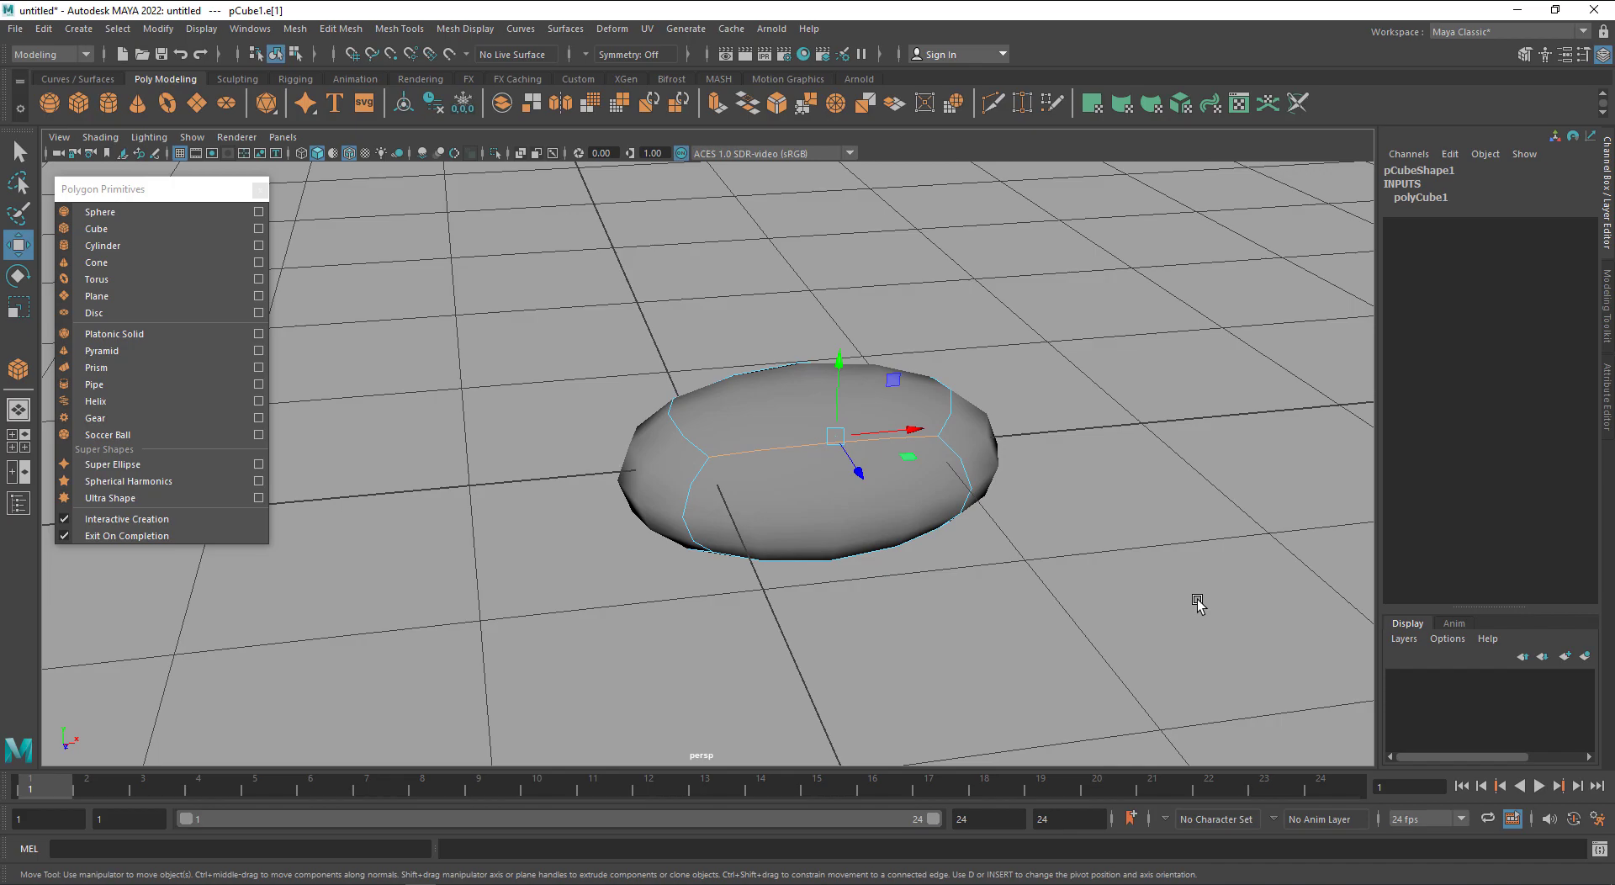
key(1)
alt+drag(1198, 602, 1022, 574)
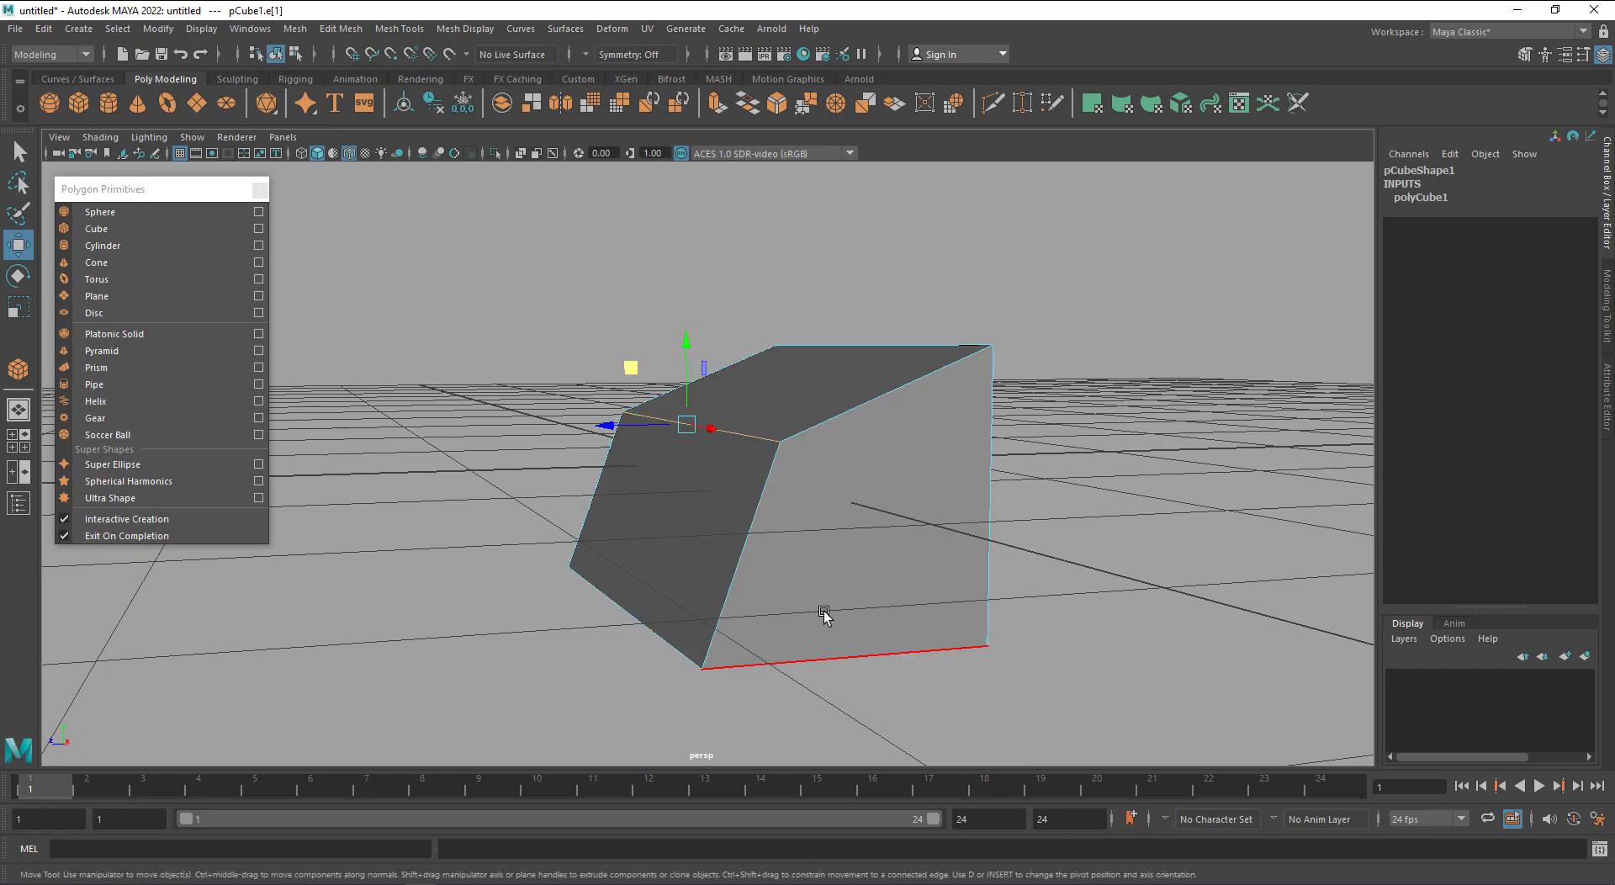
key(3)
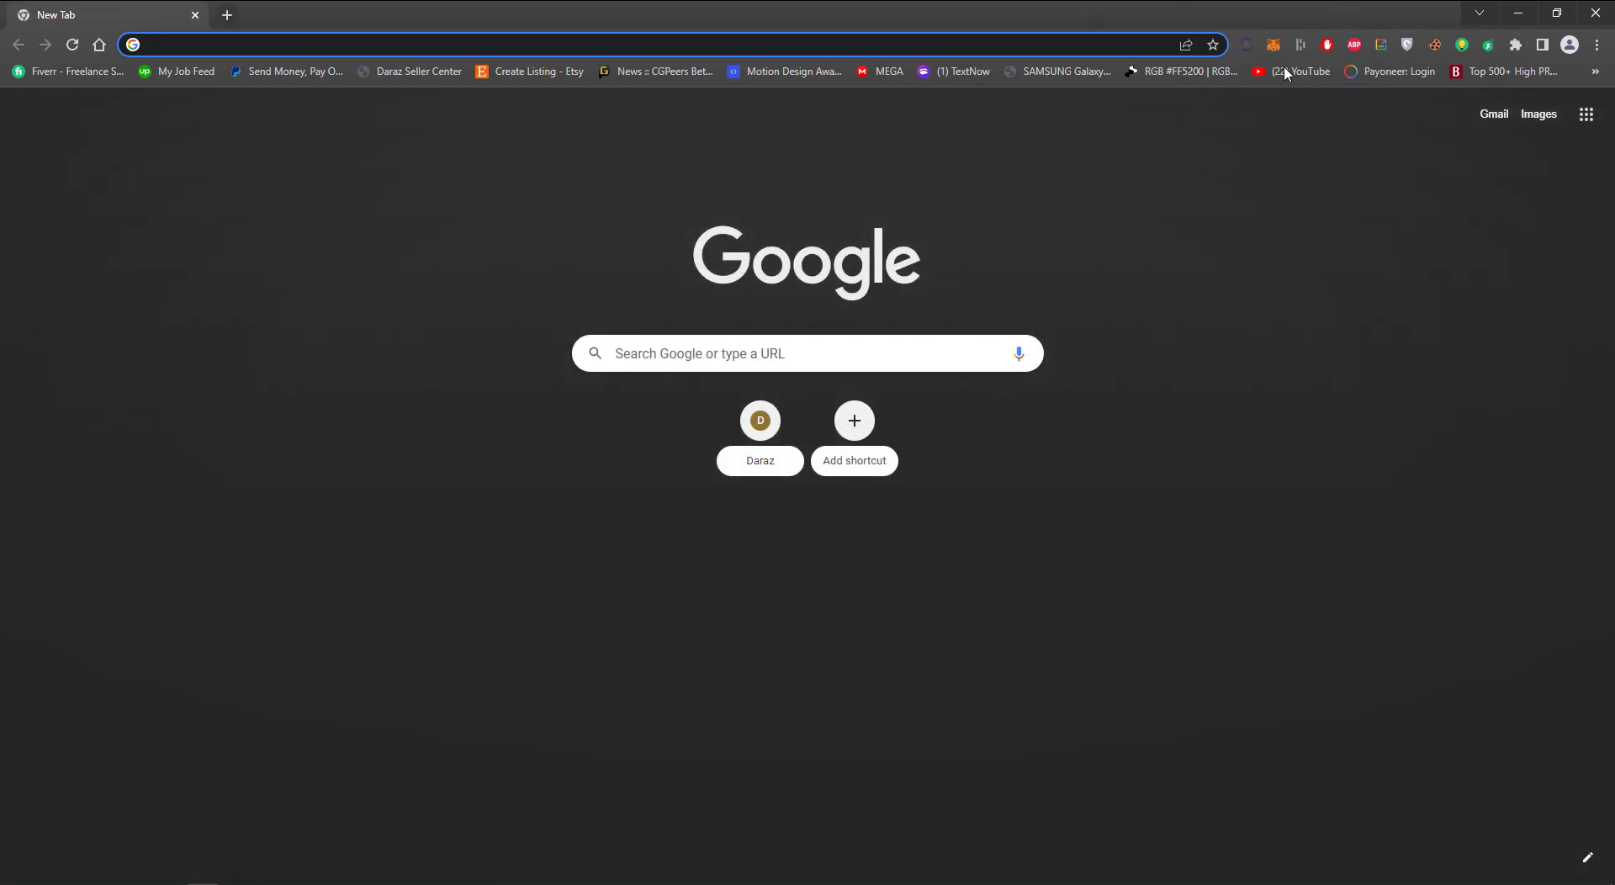
Switch to Chrome and search Google for "pinkfong"
text(pin)
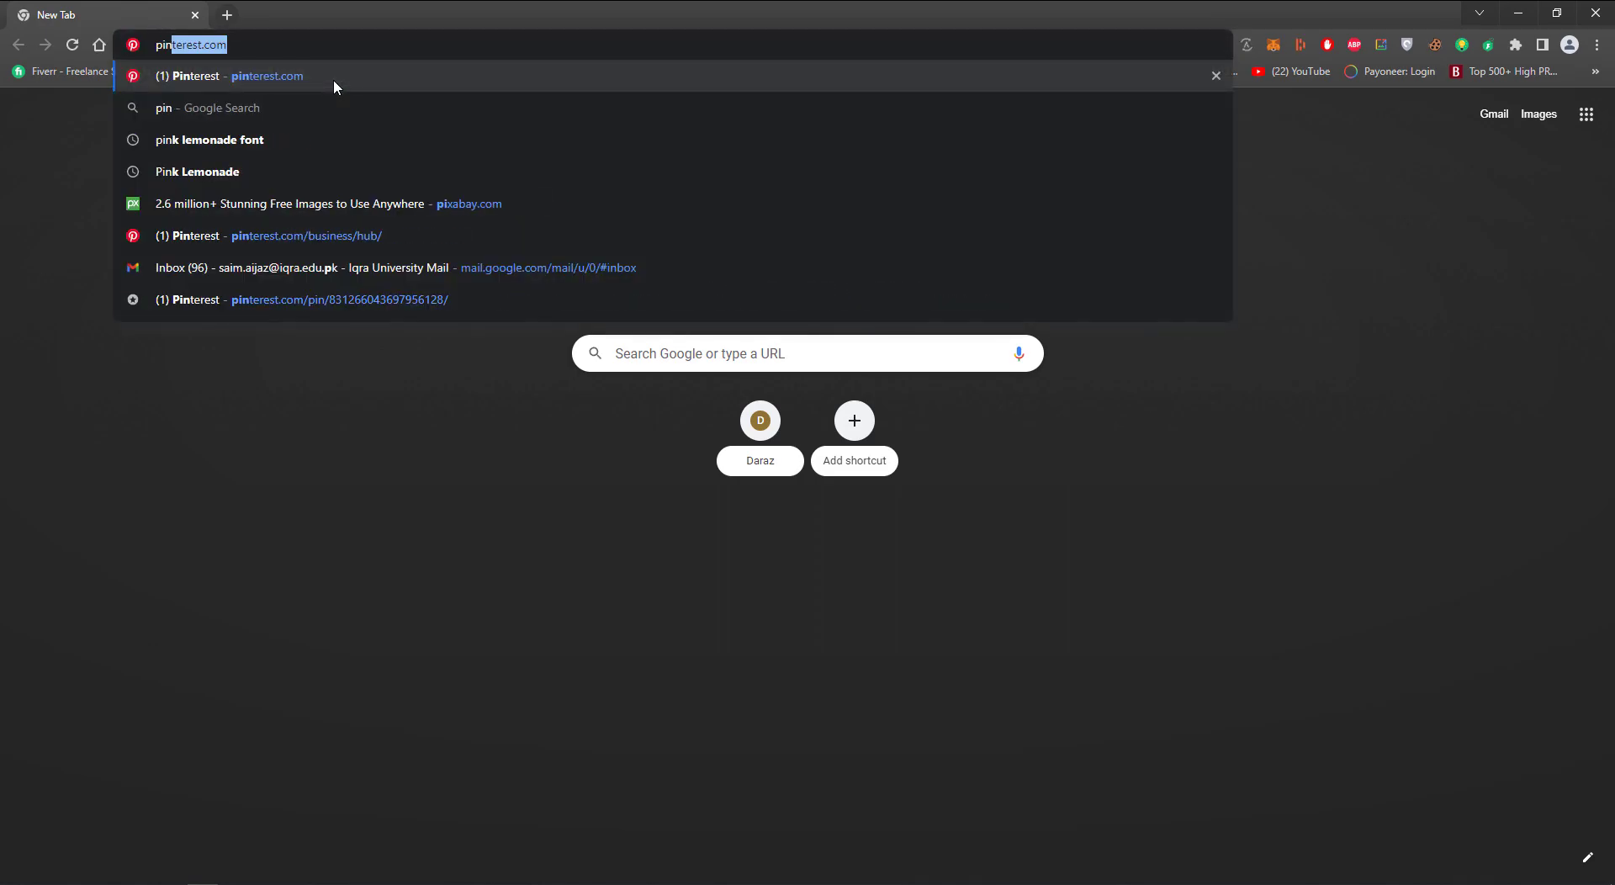
text(kfong)
key(Return)
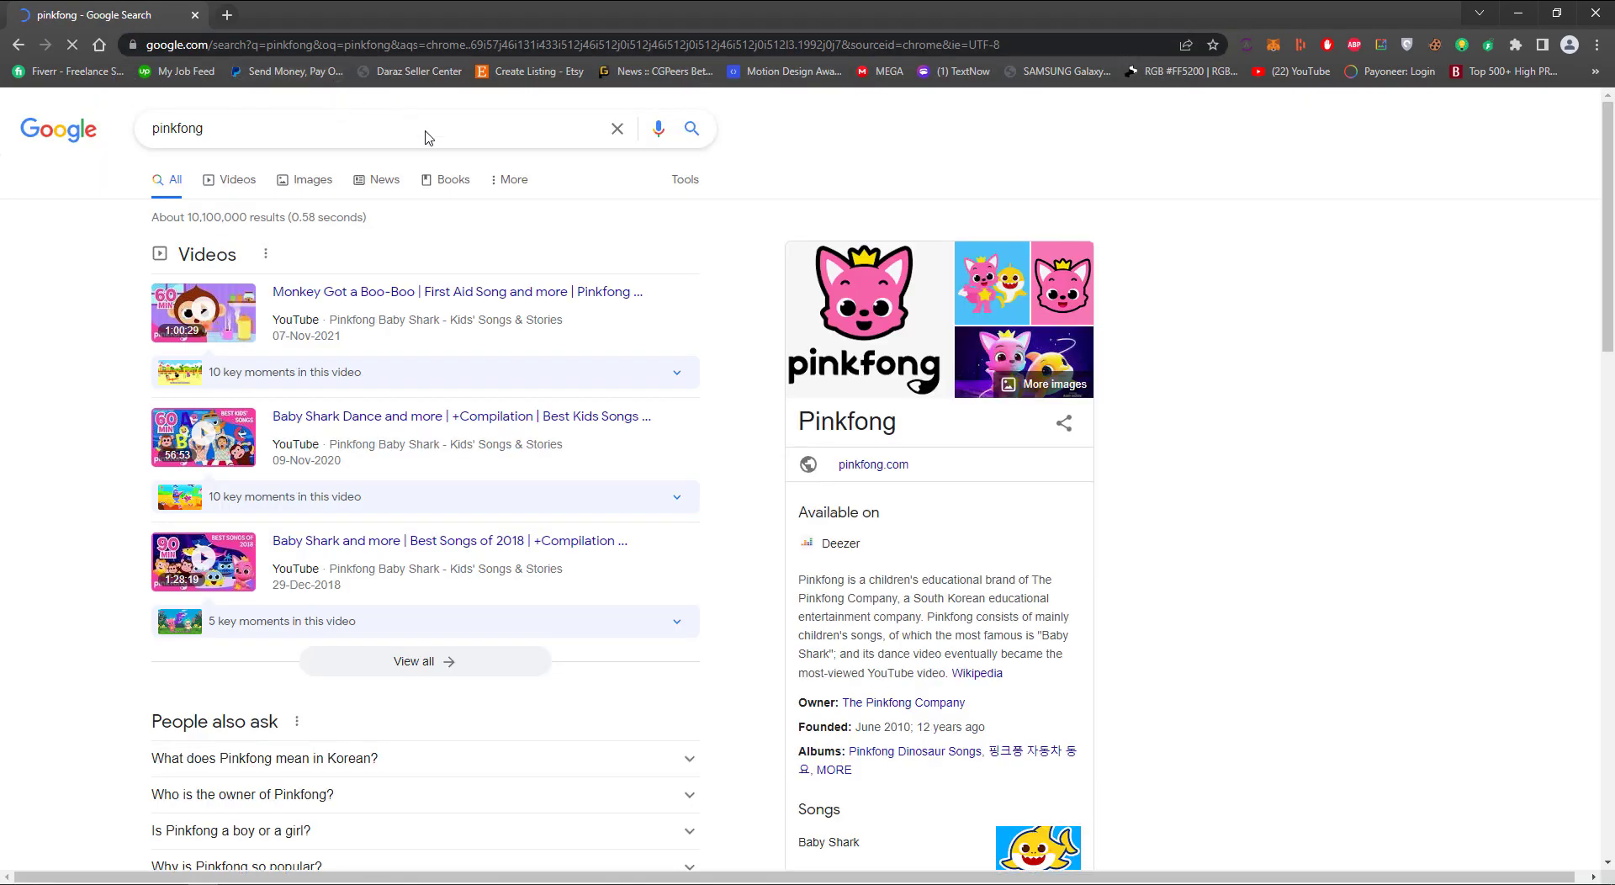
Refine the search to "pinkfong baby shark", show only video results and open the Baby Shark Dance video on YouTube
click(306, 130)
text(bab)
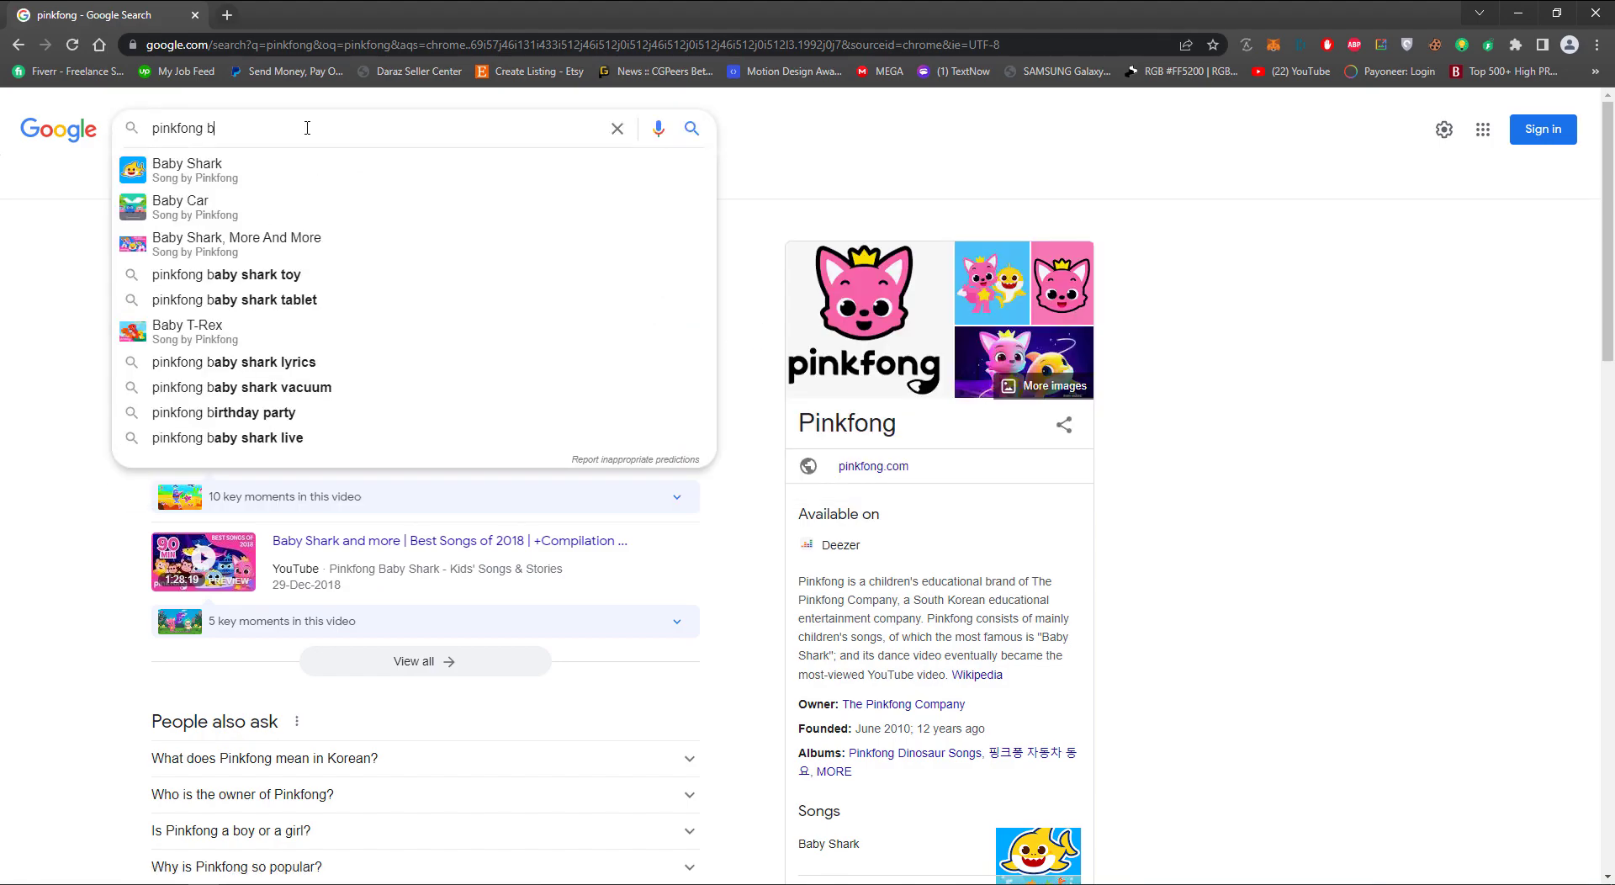
click(216, 172)
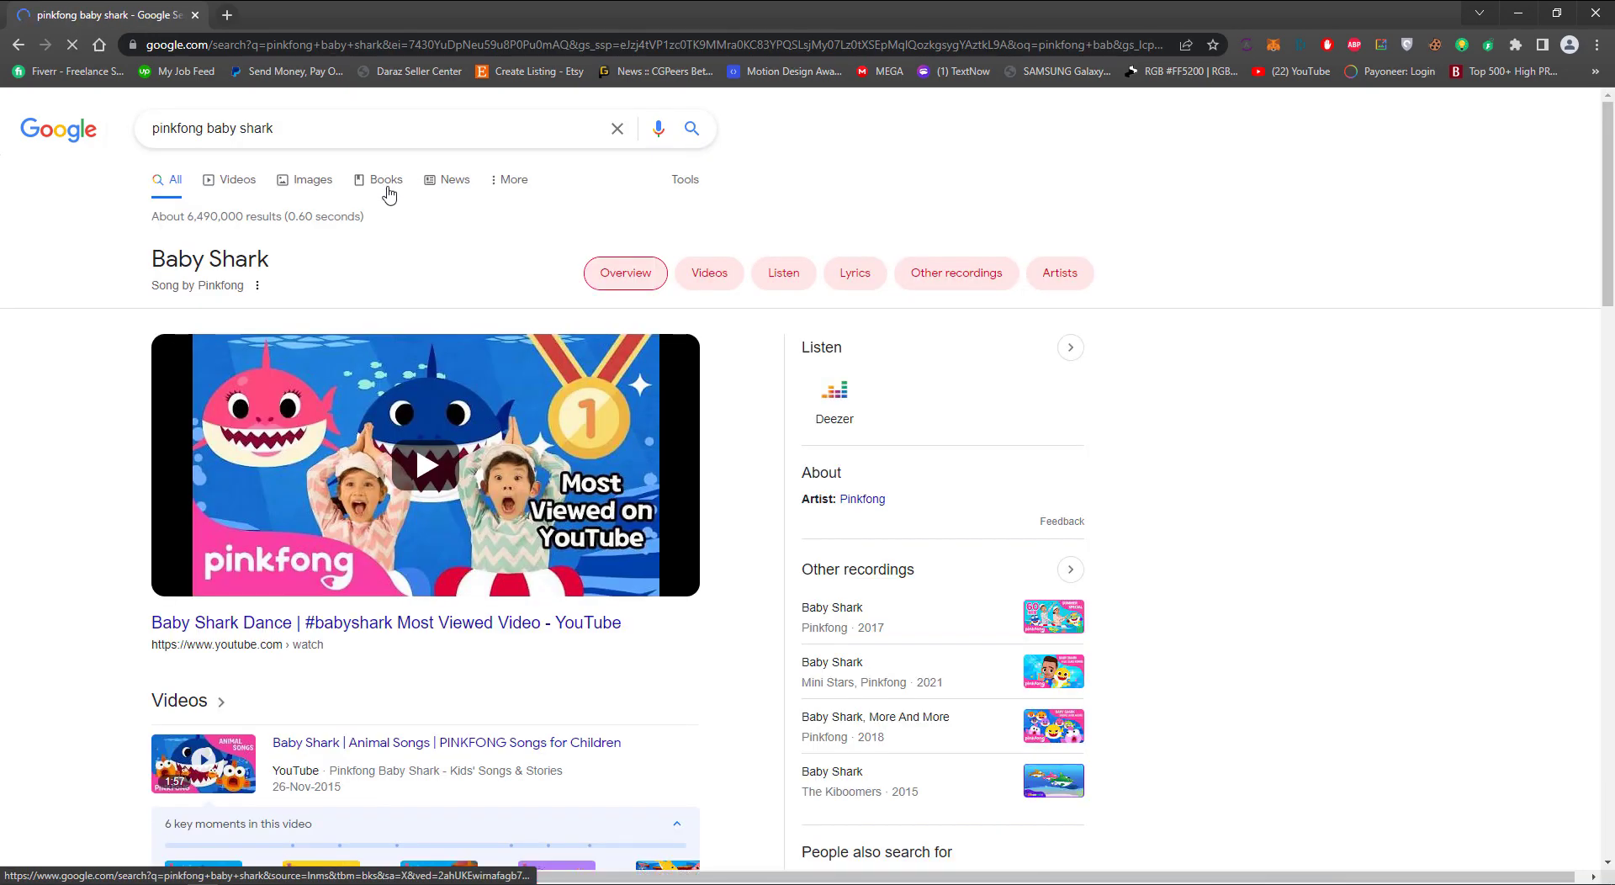
click(256, 181)
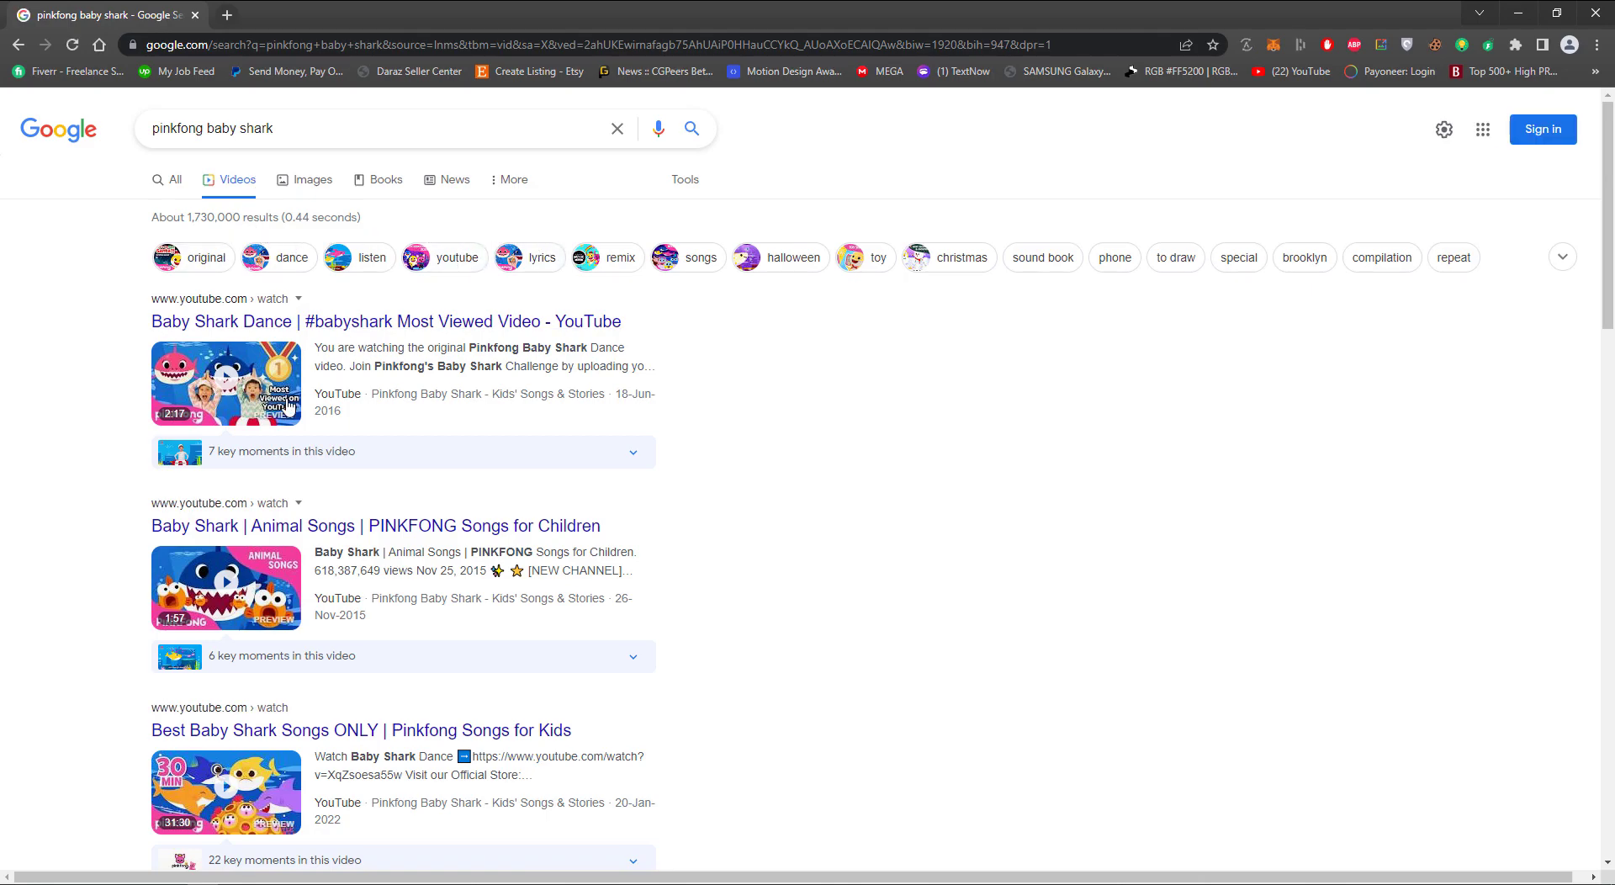
click(223, 388)
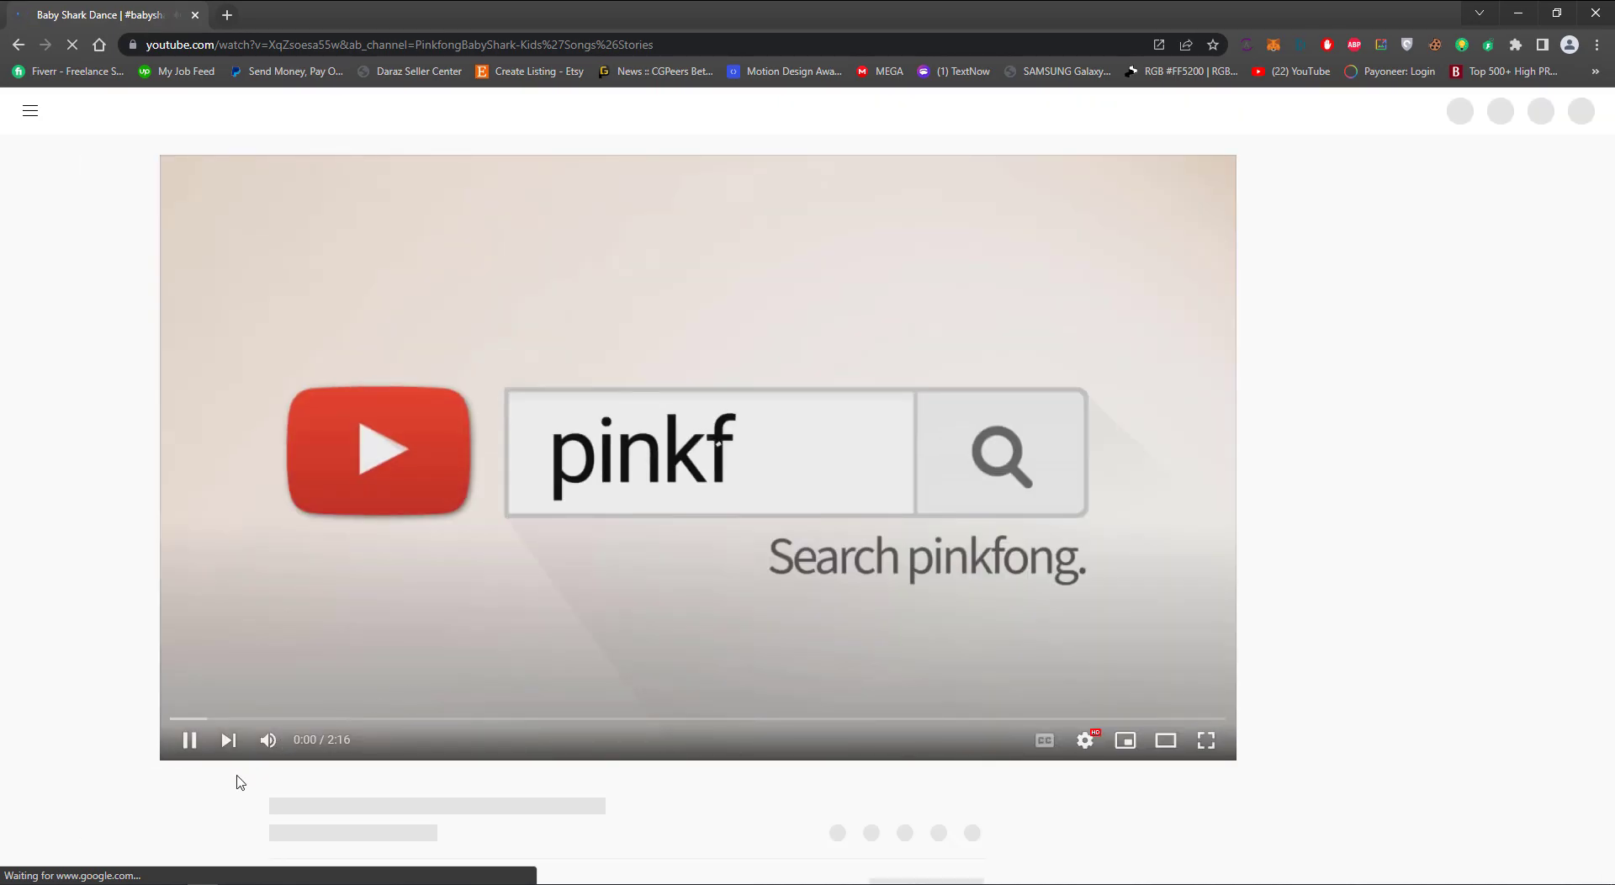
Mute the Baby Shark Dance video, skip ahead to its closing scene around 1:49 and pause there
click(268, 739)
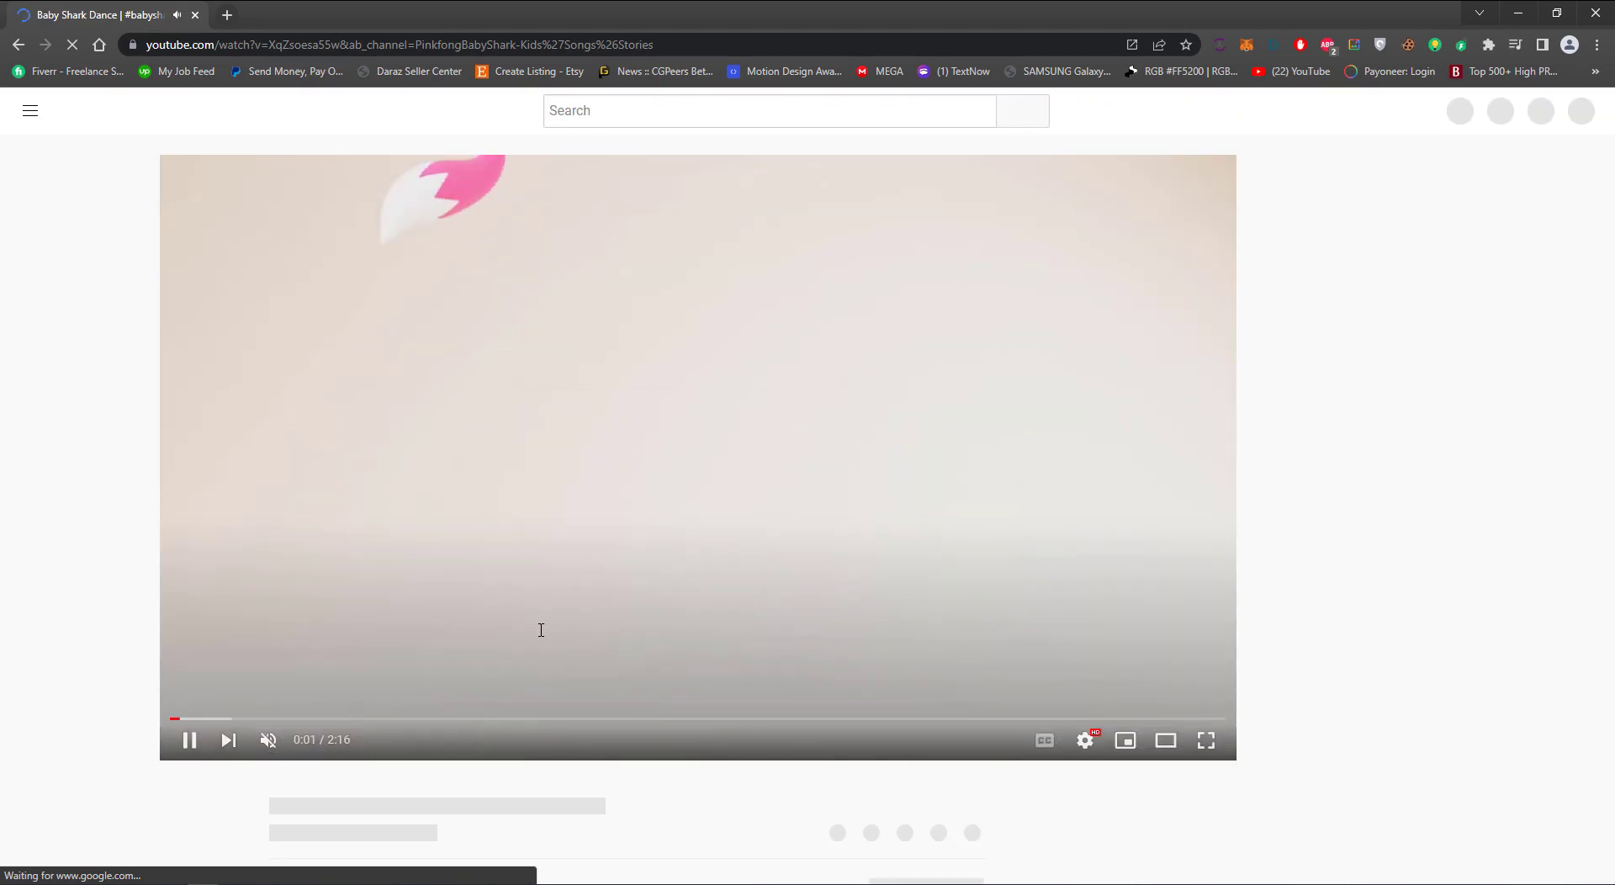
click(975, 517)
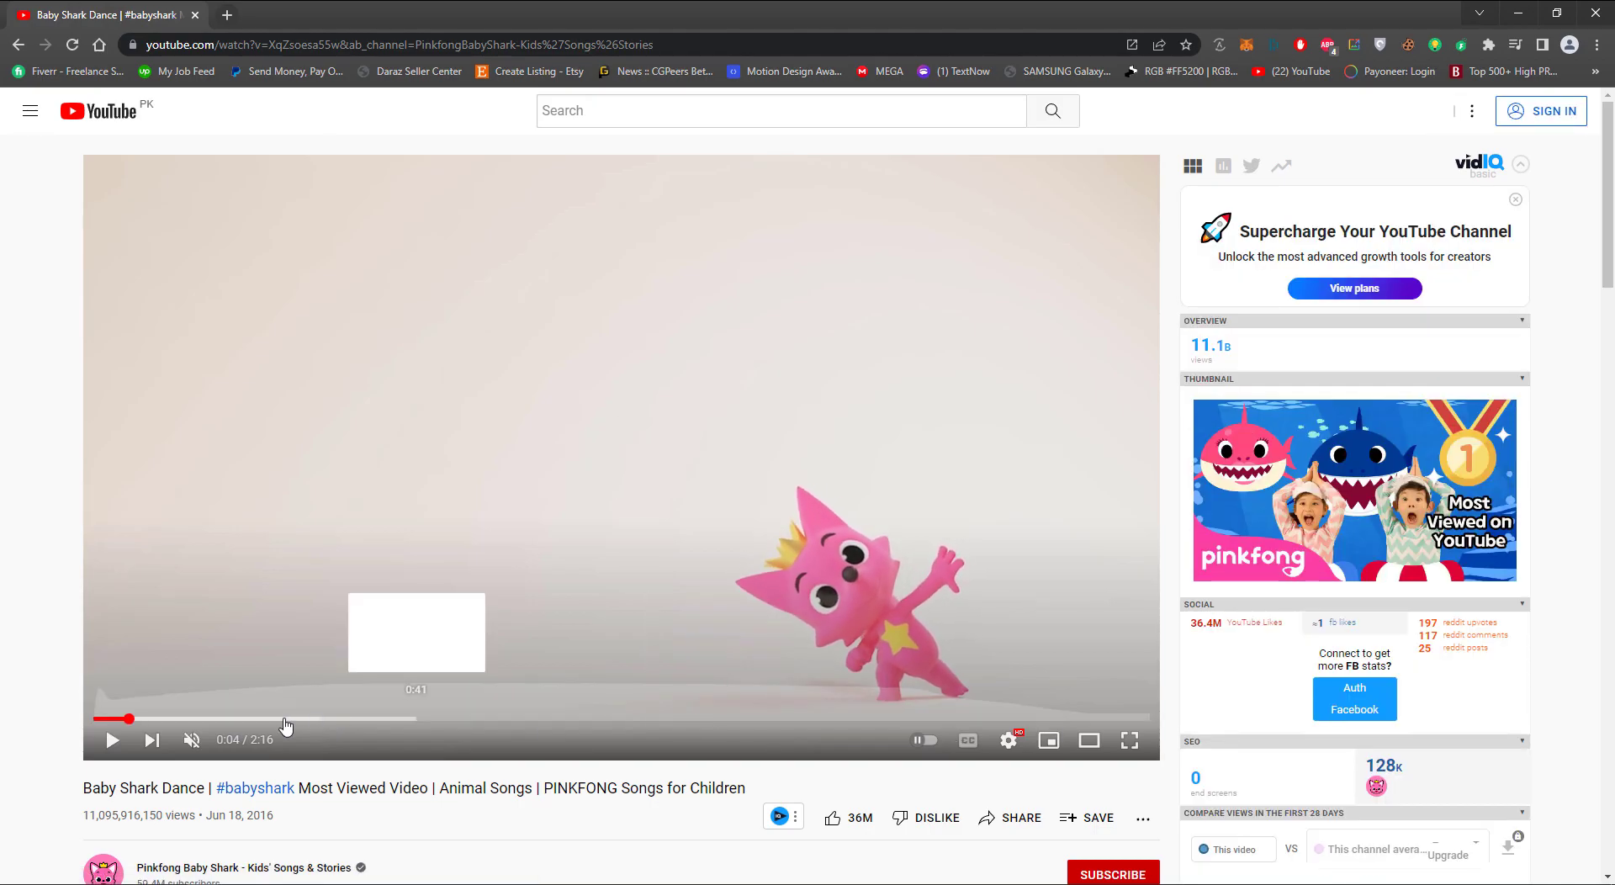
click(383, 719)
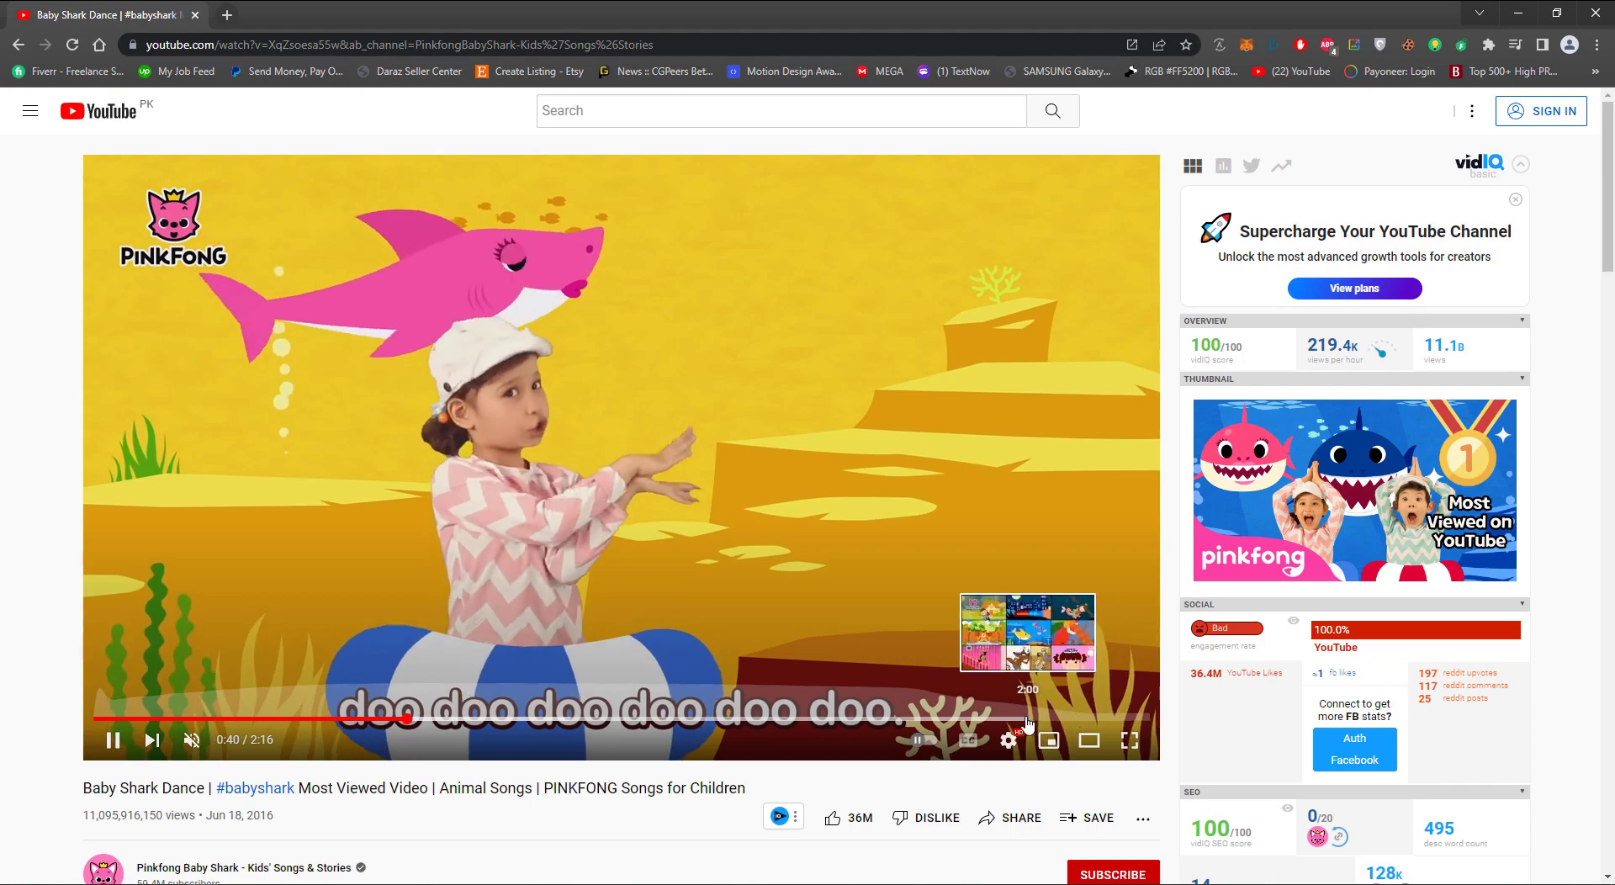
click(930, 719)
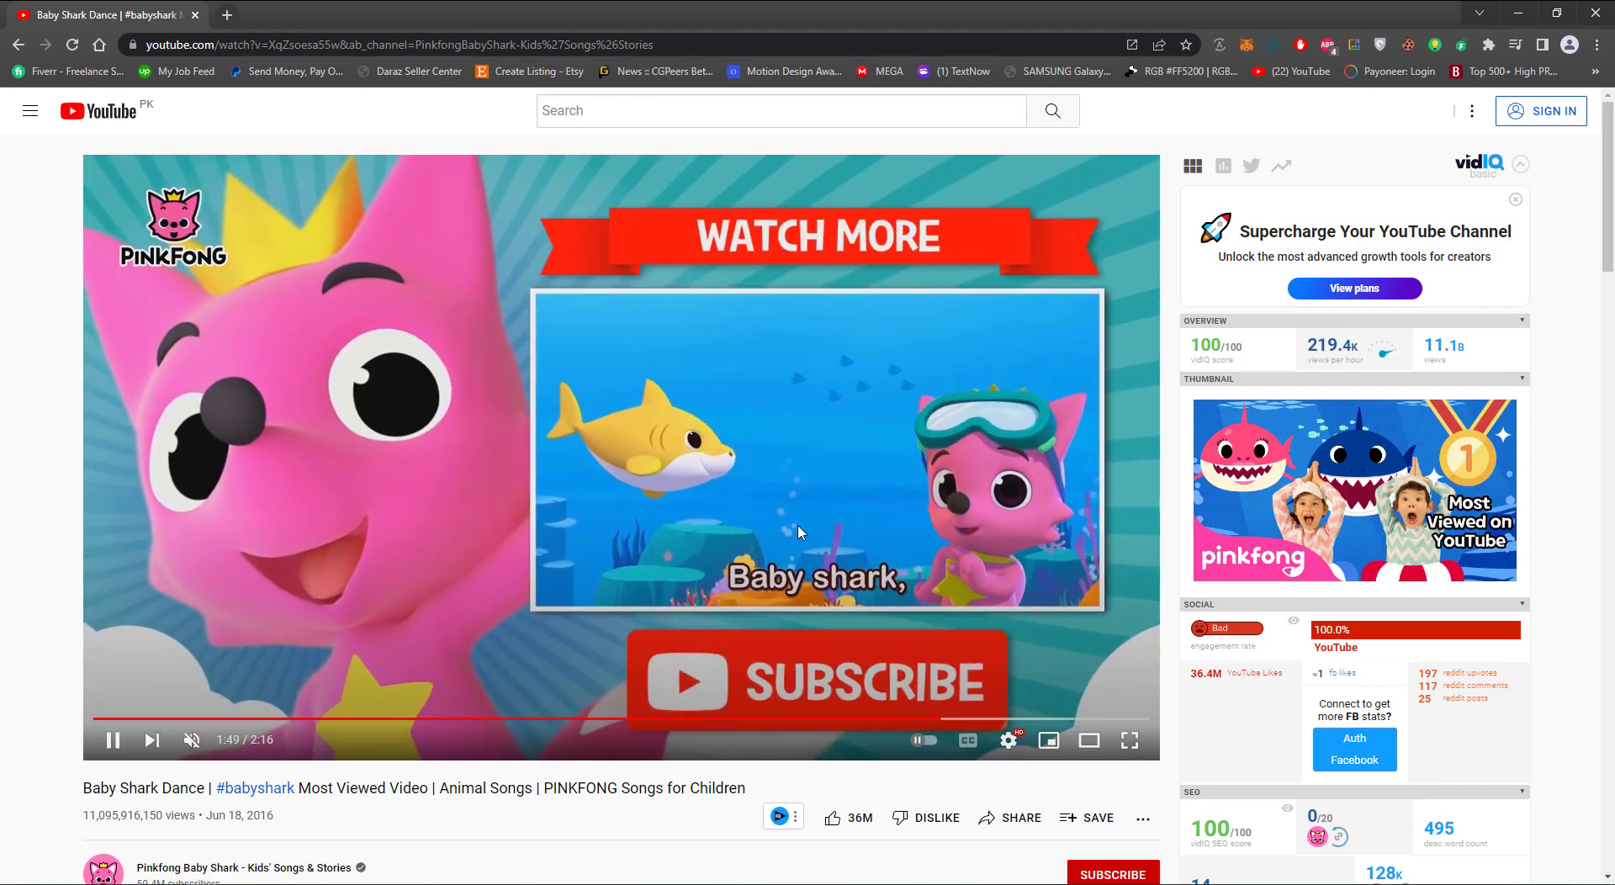
click(670, 472)
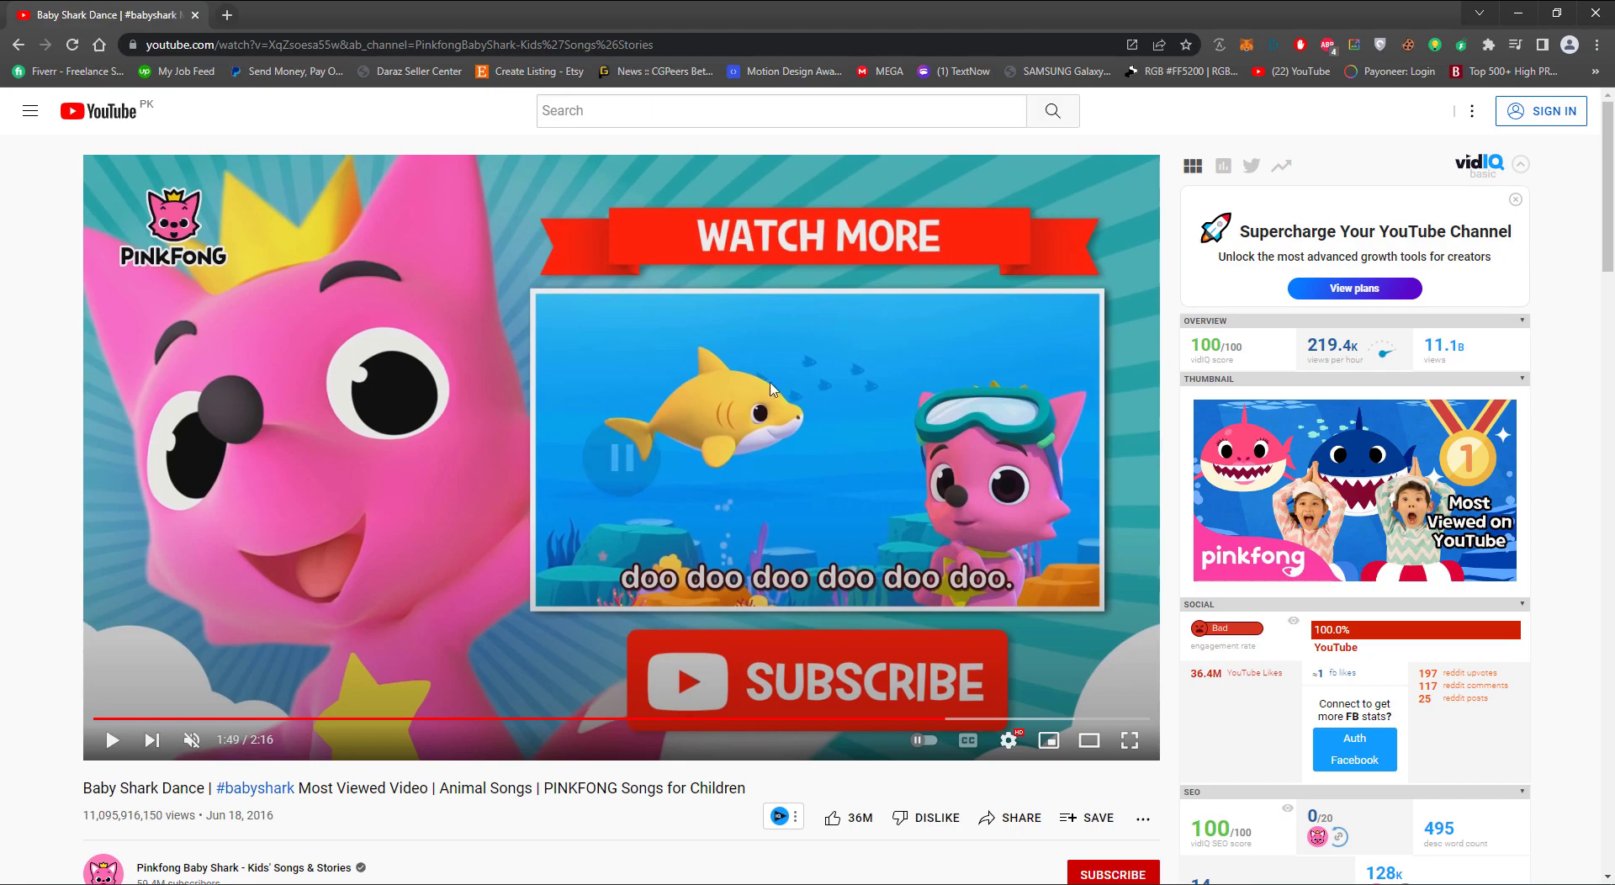
click(831, 471)
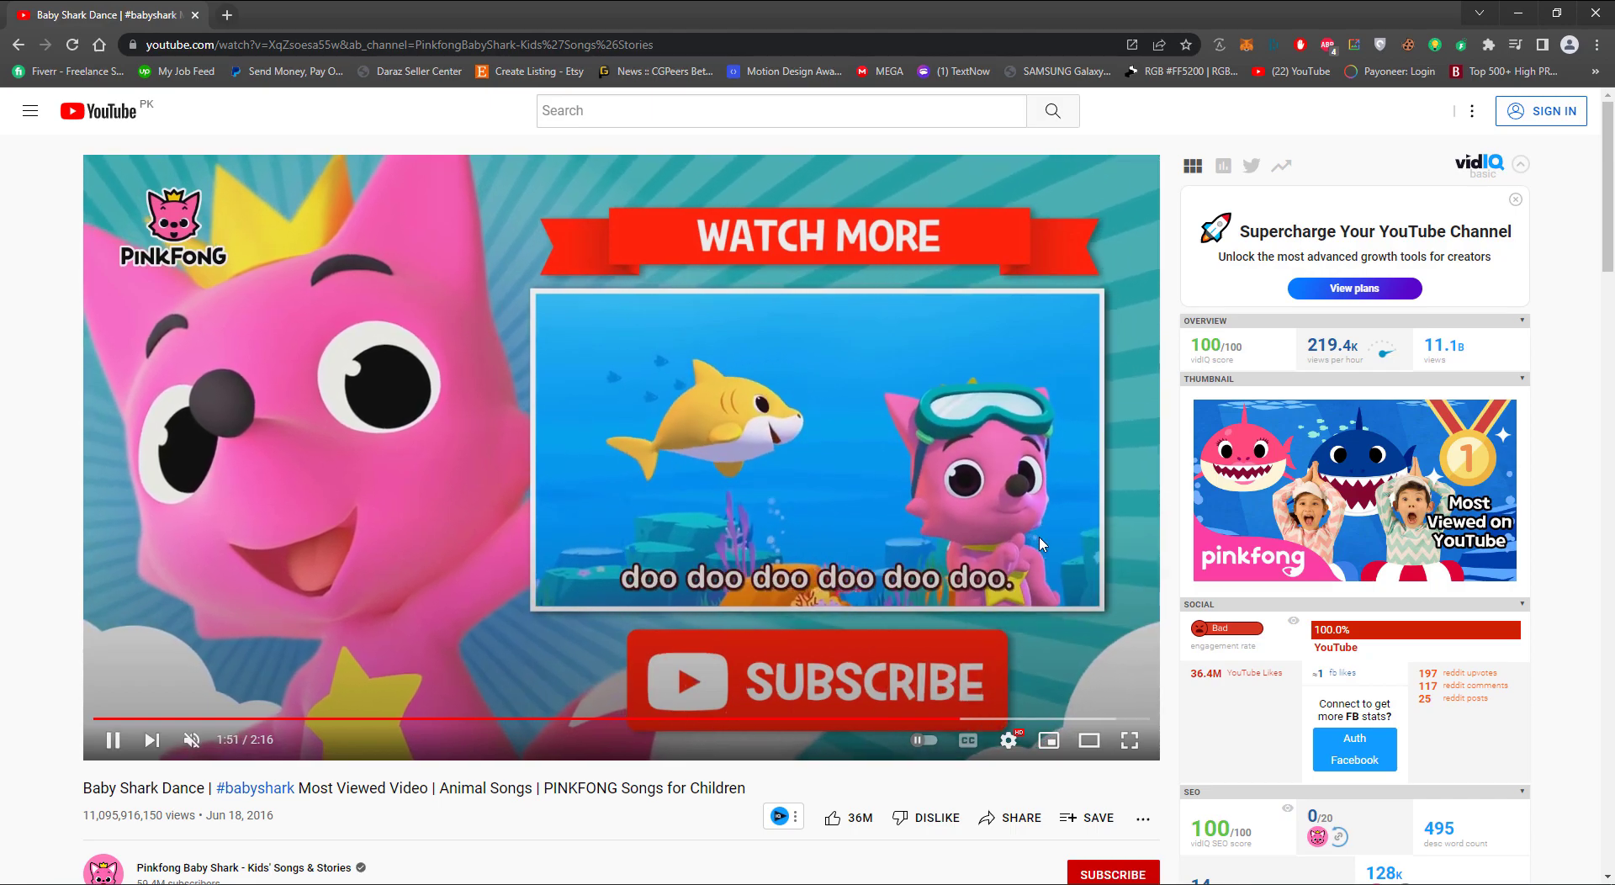
click(1040, 542)
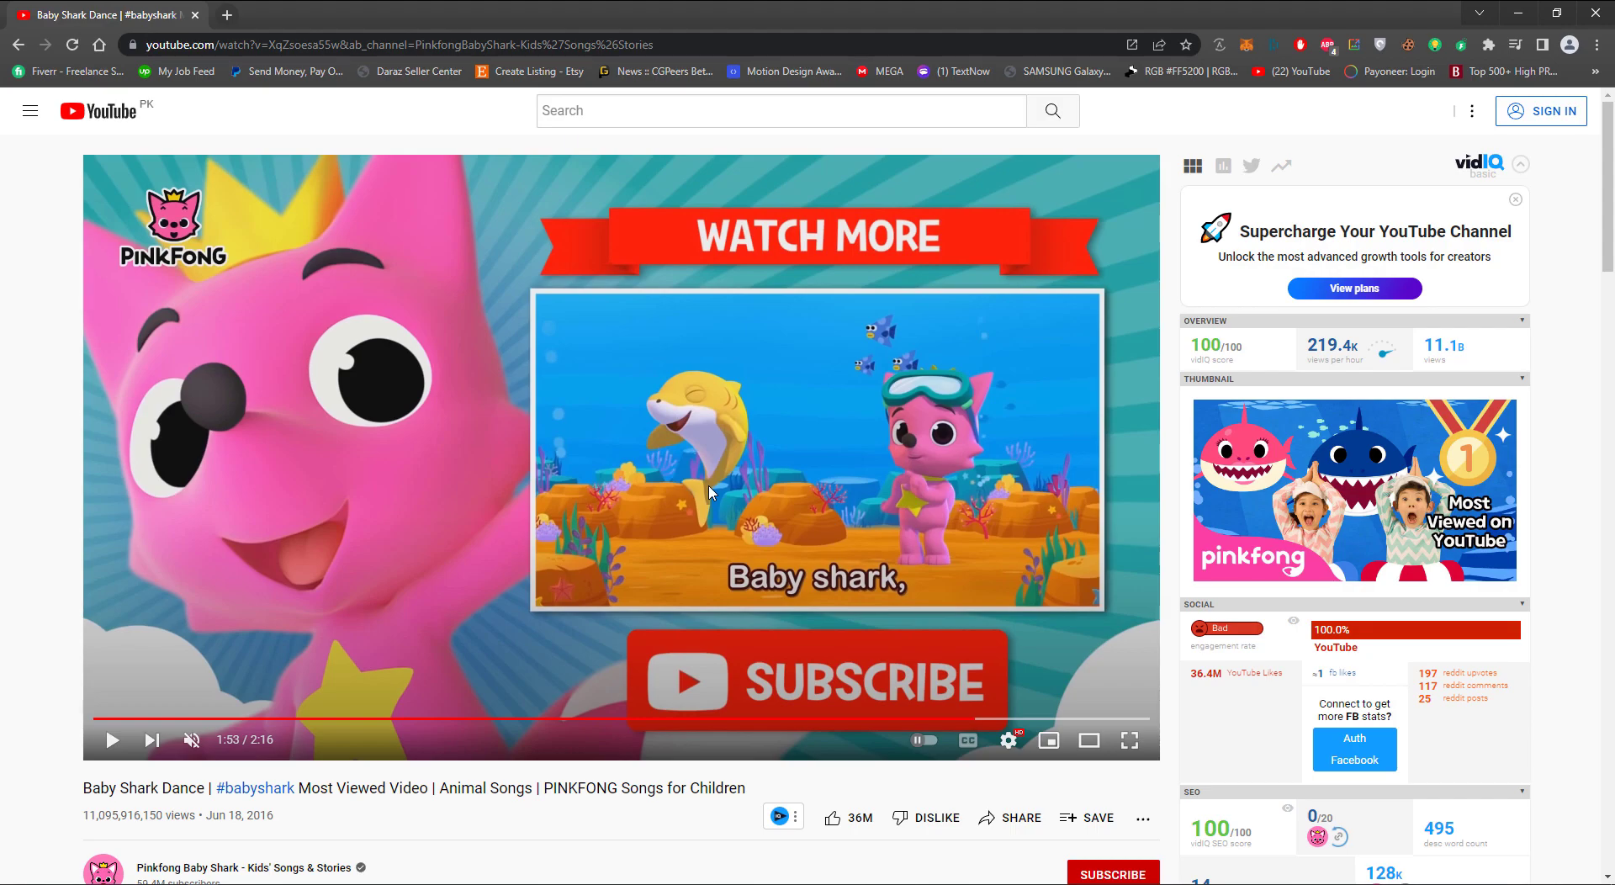
Switch to Maya, turn off smooth preview on the rounded cube and delete the whole object
key(alt+Tab)
alt+drag(737, 519, 817, 545)
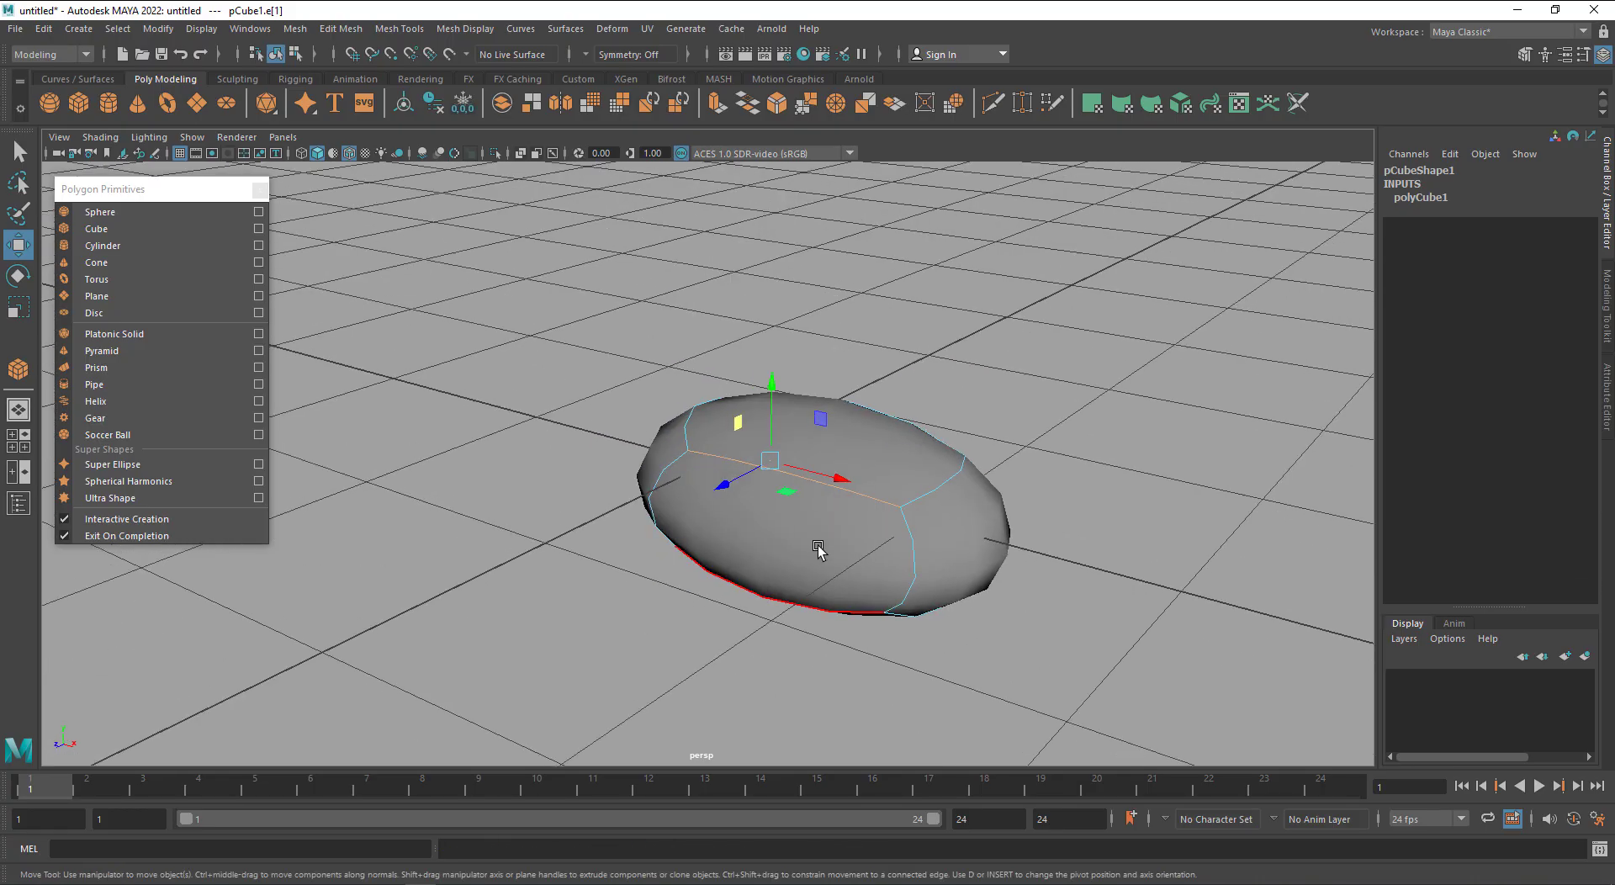
key(1)
right_drag(912, 533, 981, 405)
click(1139, 507)
click(900, 538)
key(Delete)
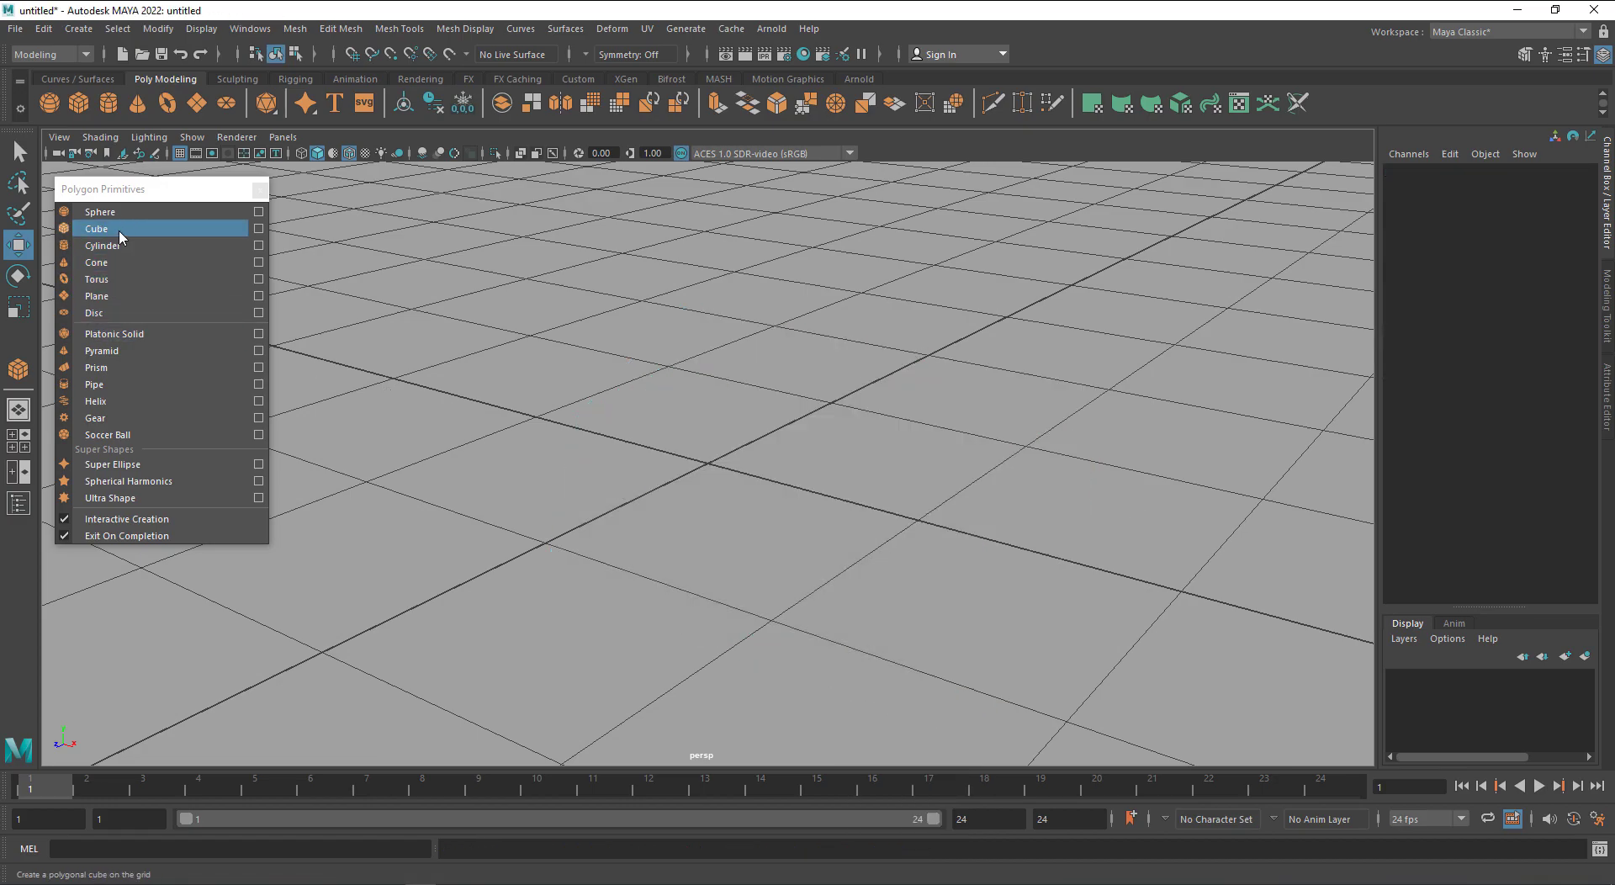
Create a tall polygon cube near the grid centre, about 1.07 wide, 2.66 high and 1.09 deep
click(96, 228)
drag(709, 464, 732, 63)
scroll(834, 412, down, 4)
alt+middle_drag(836, 418, 836, 535)
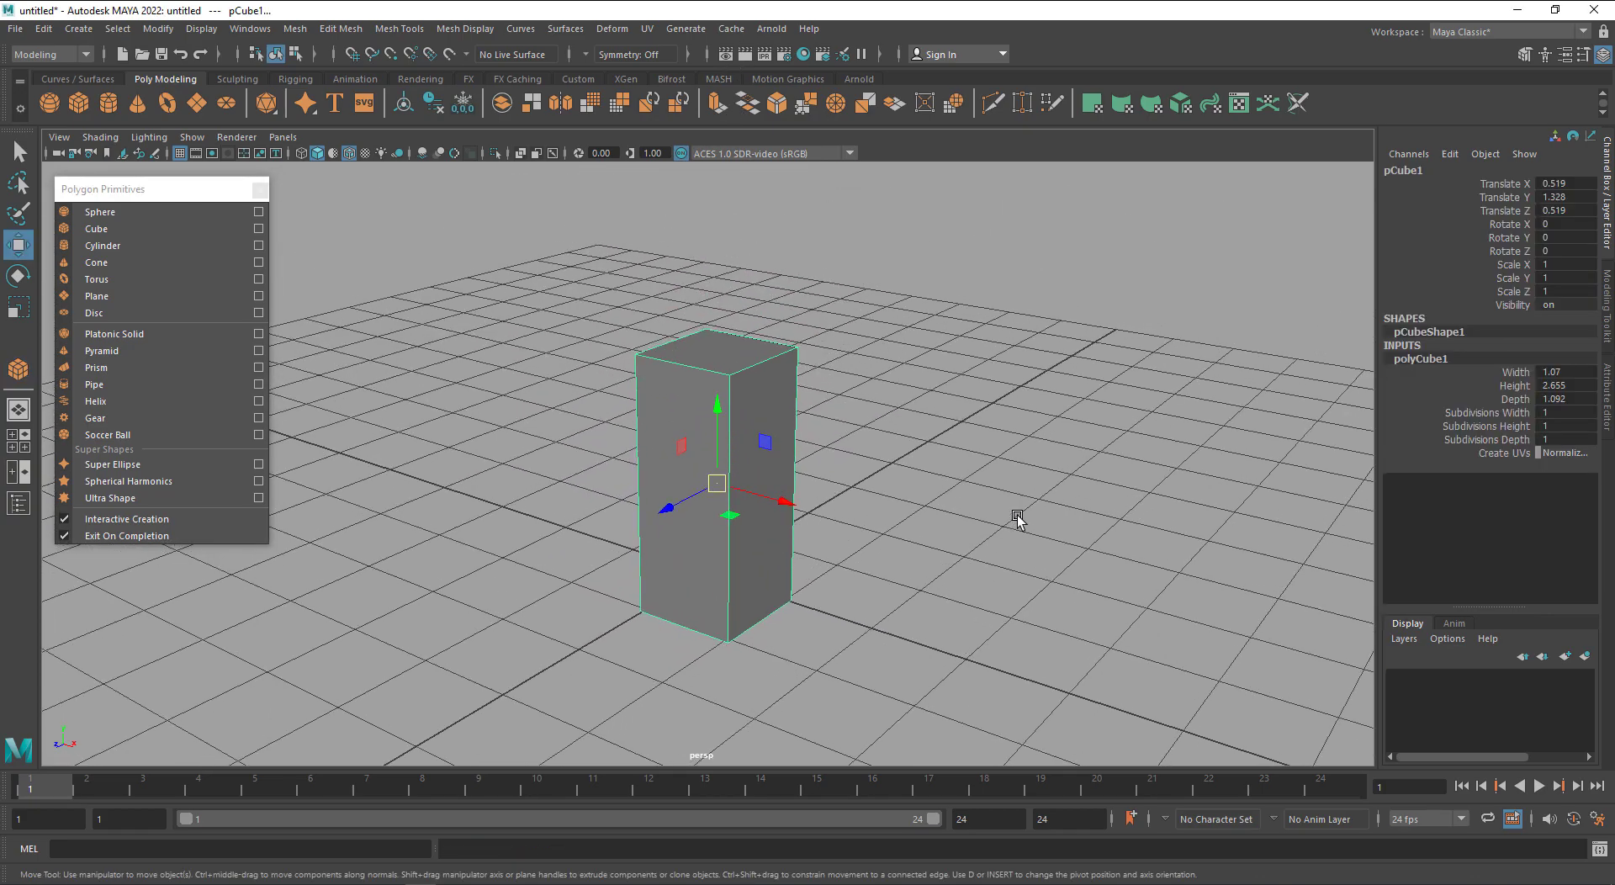
Set the cube's width subdivisions to 2 and height subdivisions to 2
click(1486, 412)
middle_drag(1121, 508, 1129, 508)
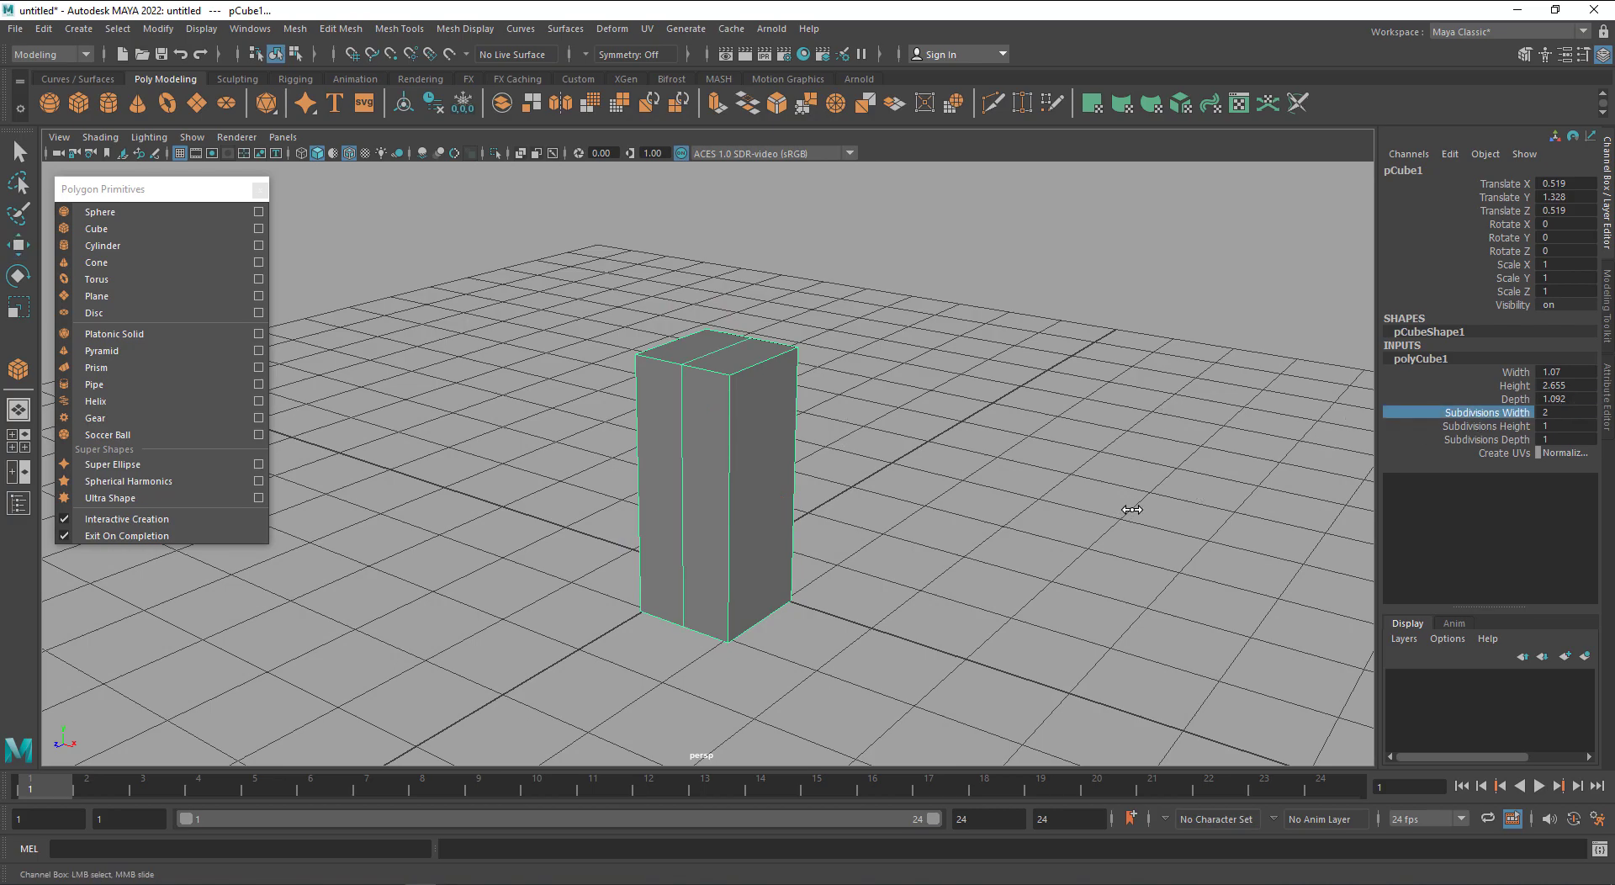
click(1505, 427)
middle_drag(971, 559, 984, 555)
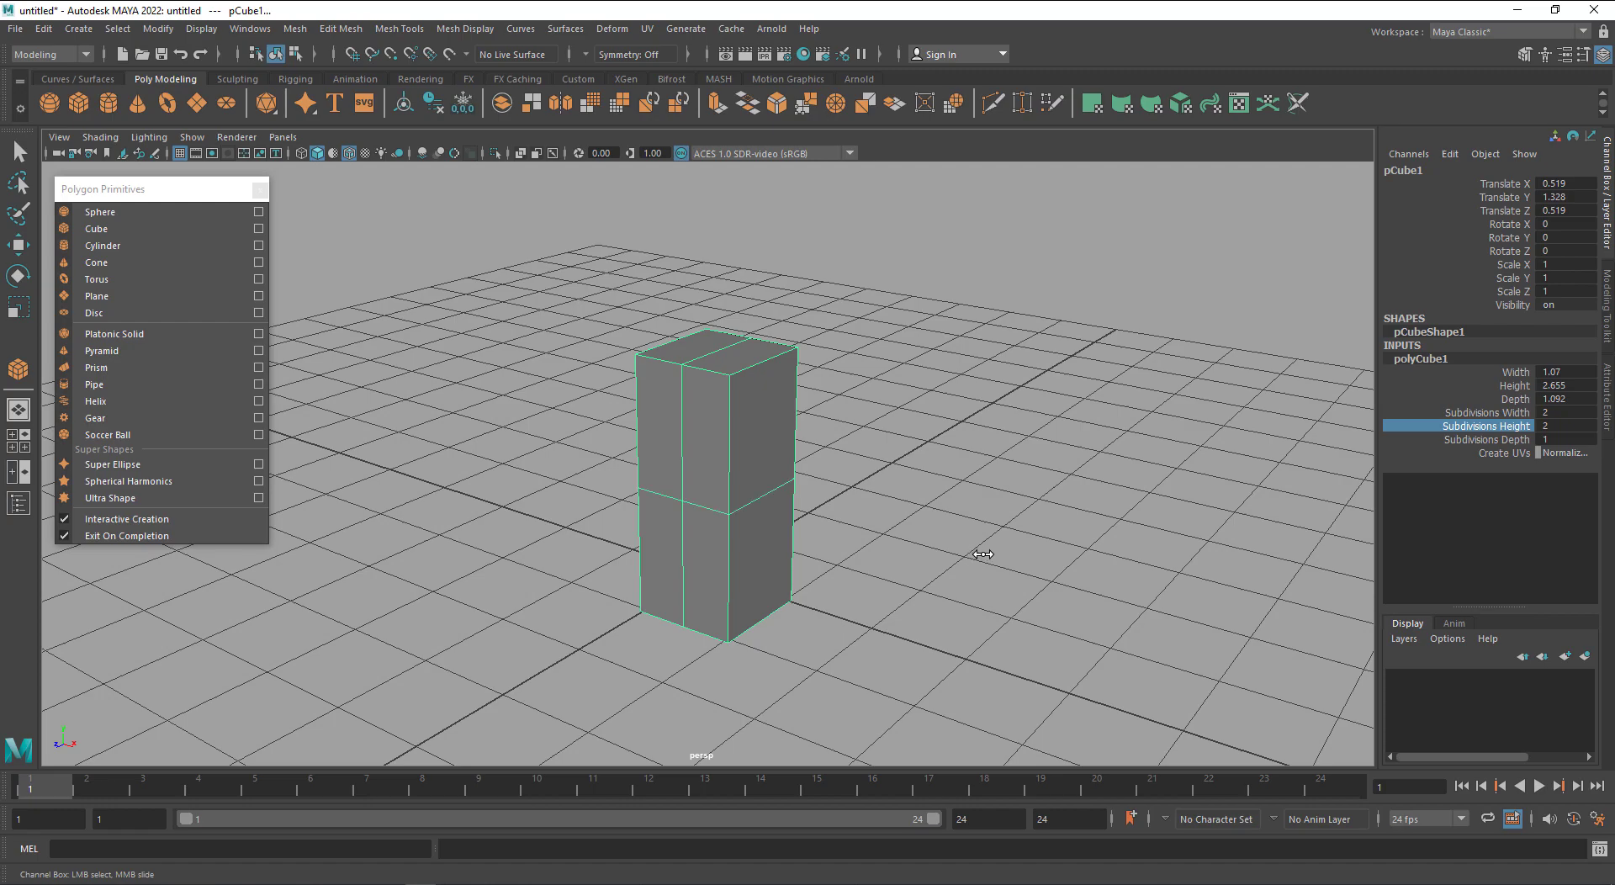
Raise the box's top centre edge to about 3.34 in Y to form a pointed roof
right_click(702, 402)
click(701, 352)
click(716, 357)
key(w)
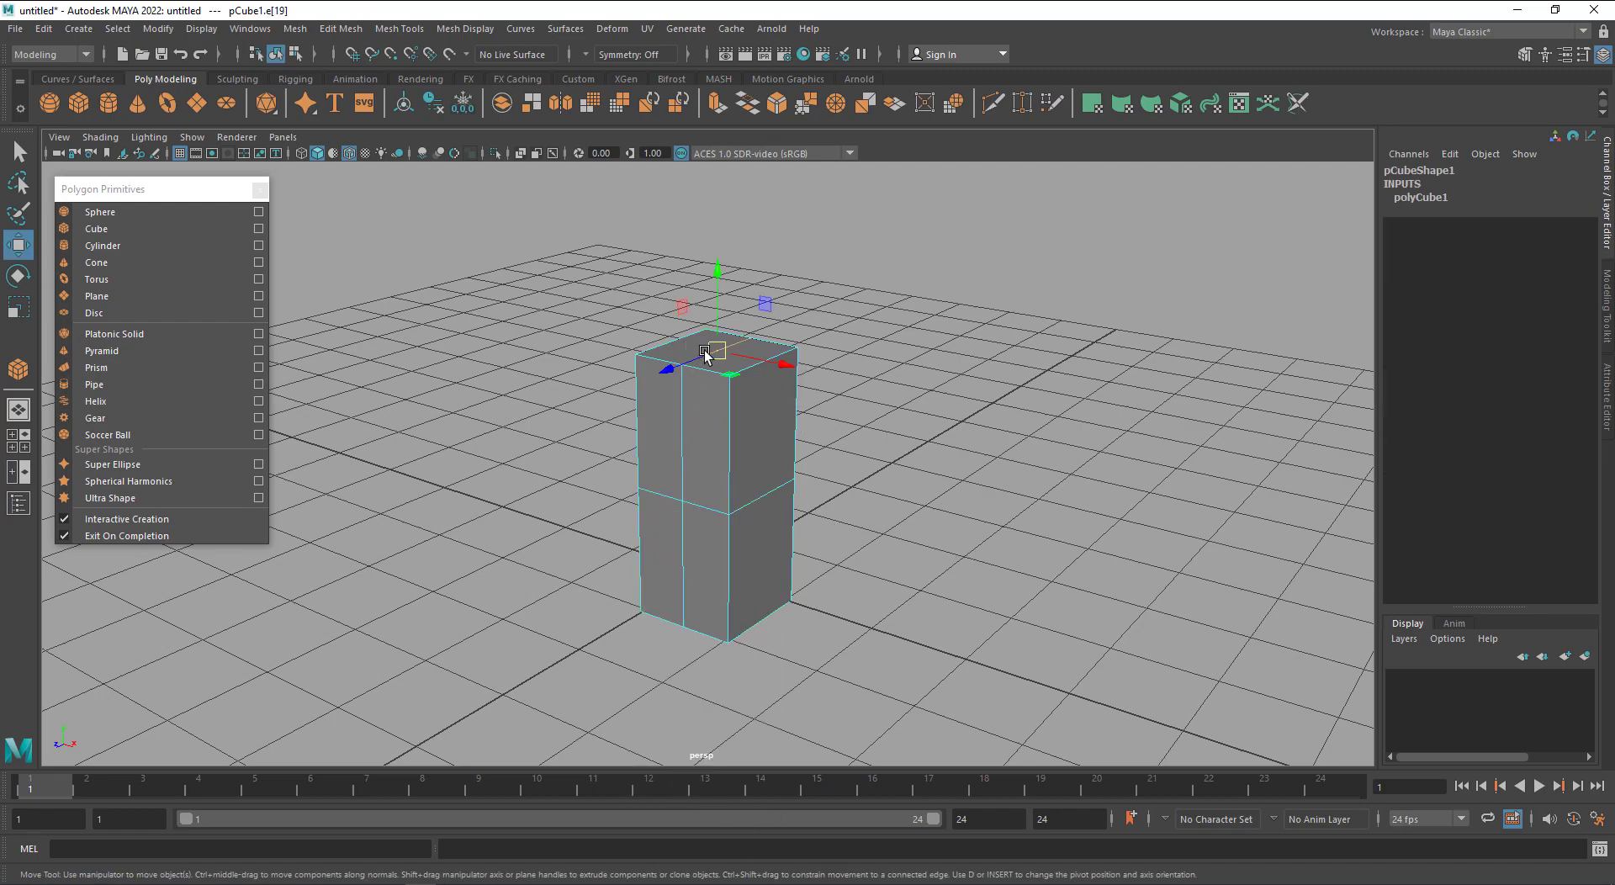
drag(722, 311, 711, 225)
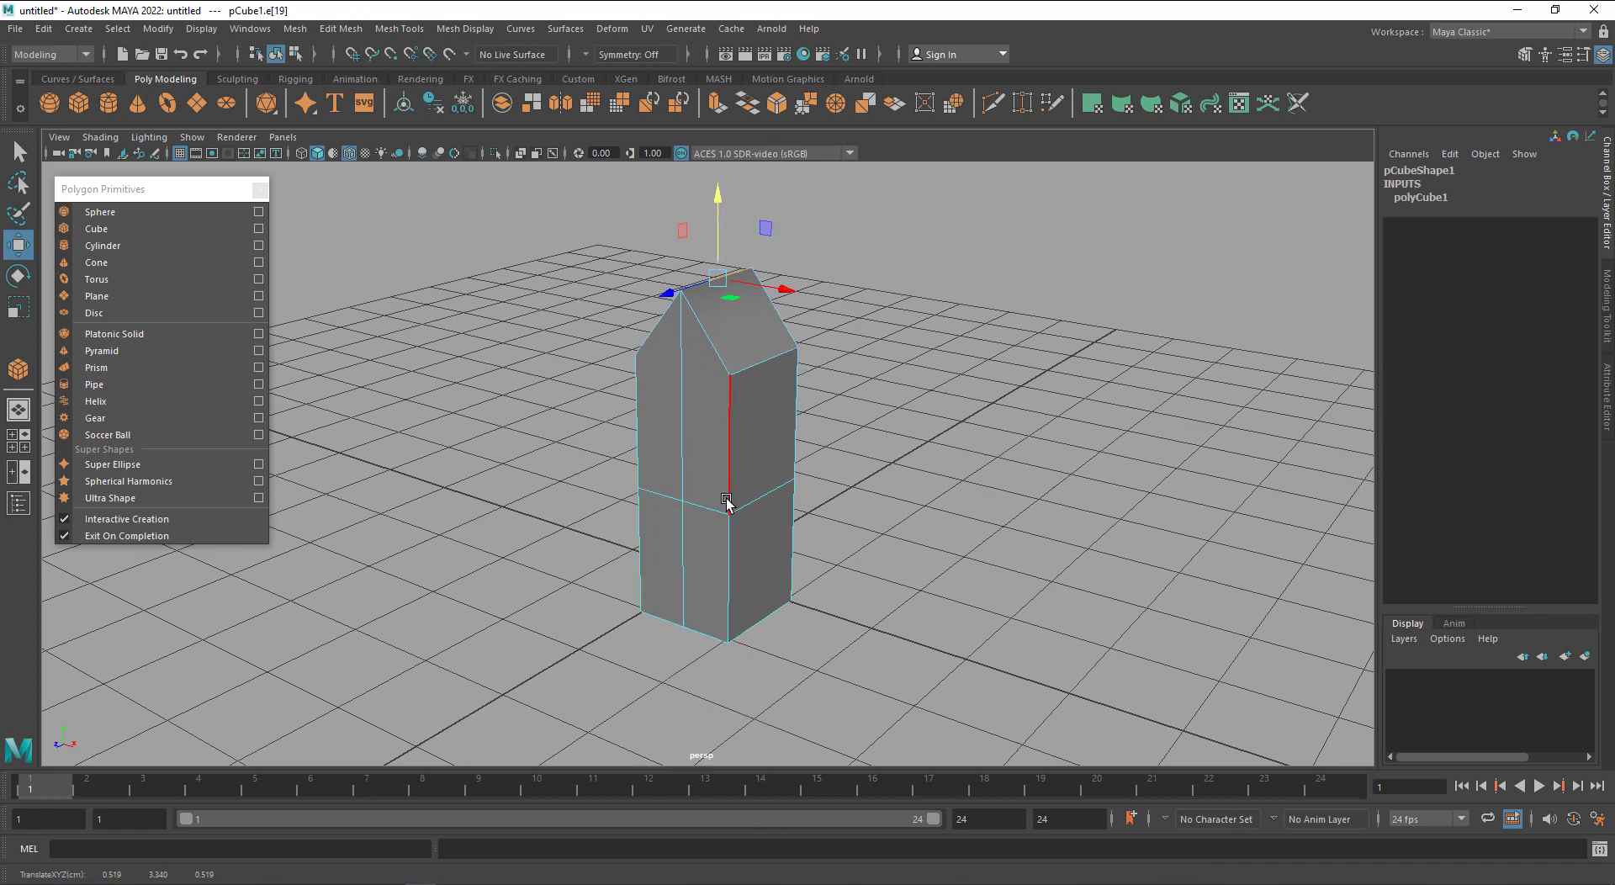
Select the bottom vertices of the box and move them vertically to adjust its lower end
alt+drag(728, 502, 732, 433)
right_drag(731, 433, 650, 430)
drag(955, 548, 551, 679)
alt+drag(795, 643, 854, 643)
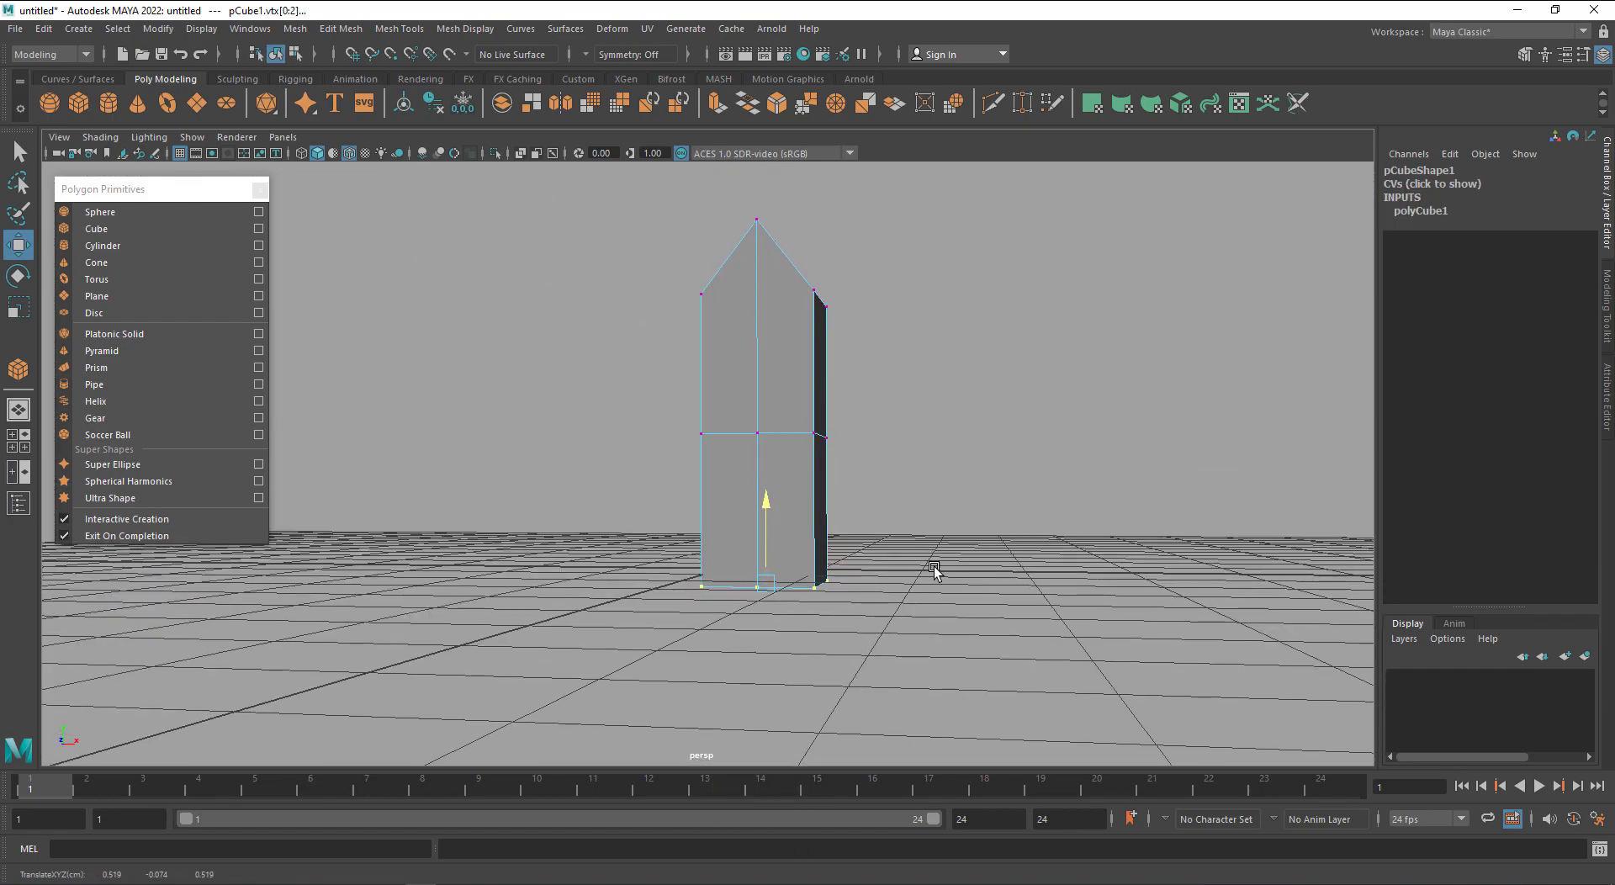
middle_drag(933, 552, 937, 656)
Shift the box's middle edges along Z to about -0.64 to bend the shape at mid-height
alt+drag(933, 609, 698, 412)
right_drag(695, 408, 688, 363)
click(673, 438)
drag(639, 443, 701, 418)
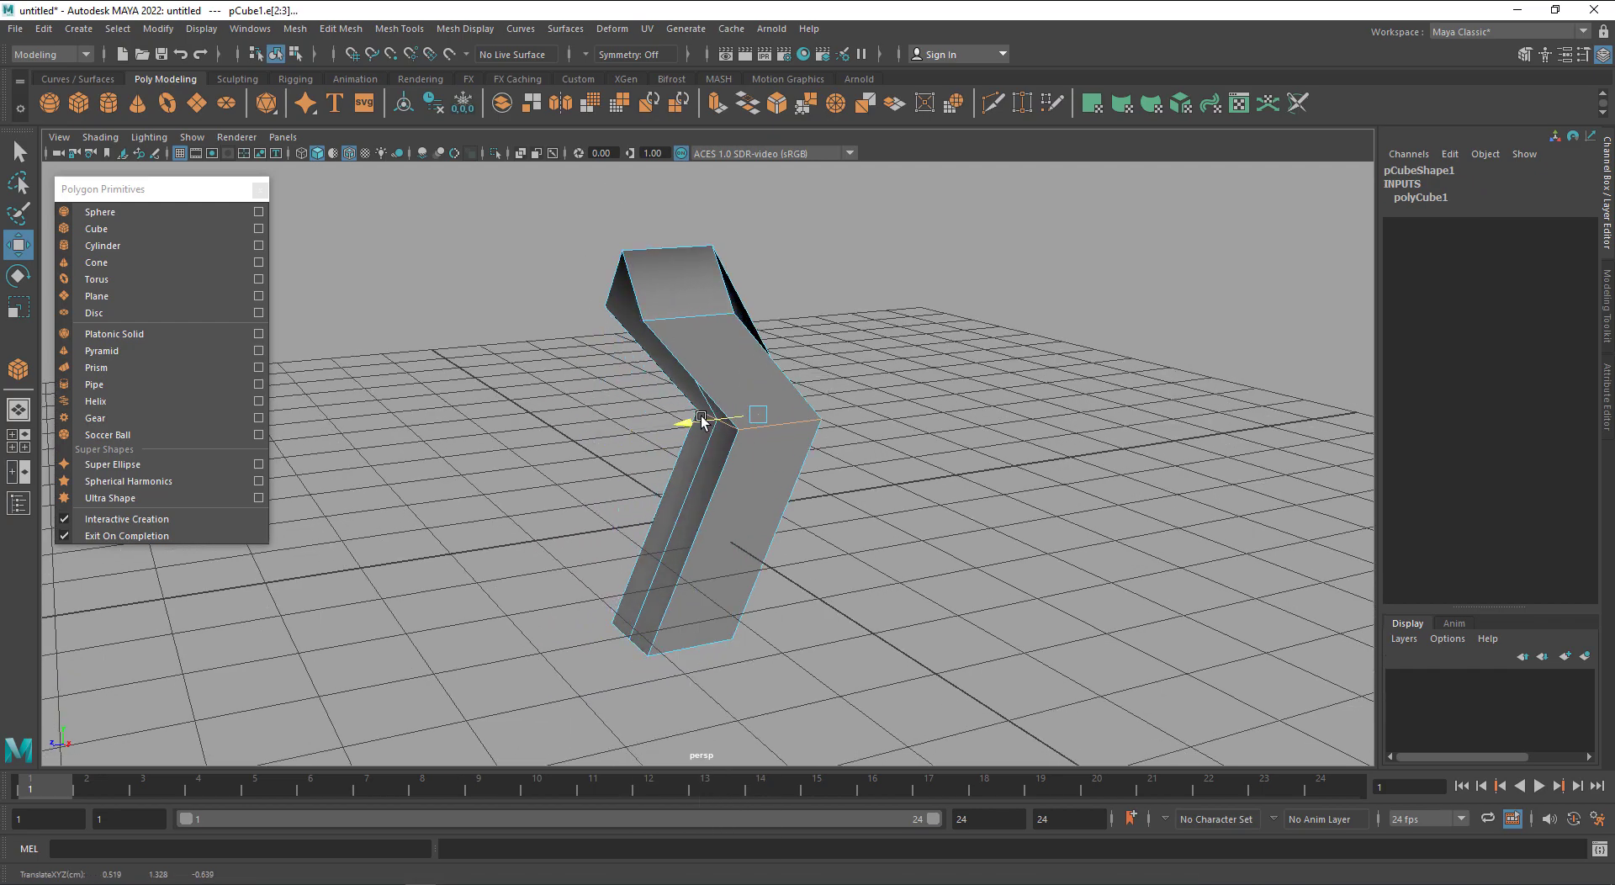
Turn on smooth preview for the bent box and adjust its side edges to refine the curve
key(3)
alt+drag(908, 534, 829, 512)
click(712, 363)
shift+click(723, 468)
drag(670, 446, 651, 454)
alt+drag(786, 484, 602, 516)
click(684, 447)
alt+drag(707, 577, 891, 500)
Scale the bottom vertices to about 0.13 in X and Z, tapering the lower end to a point, and return to object selection
right_drag(721, 425, 634, 451)
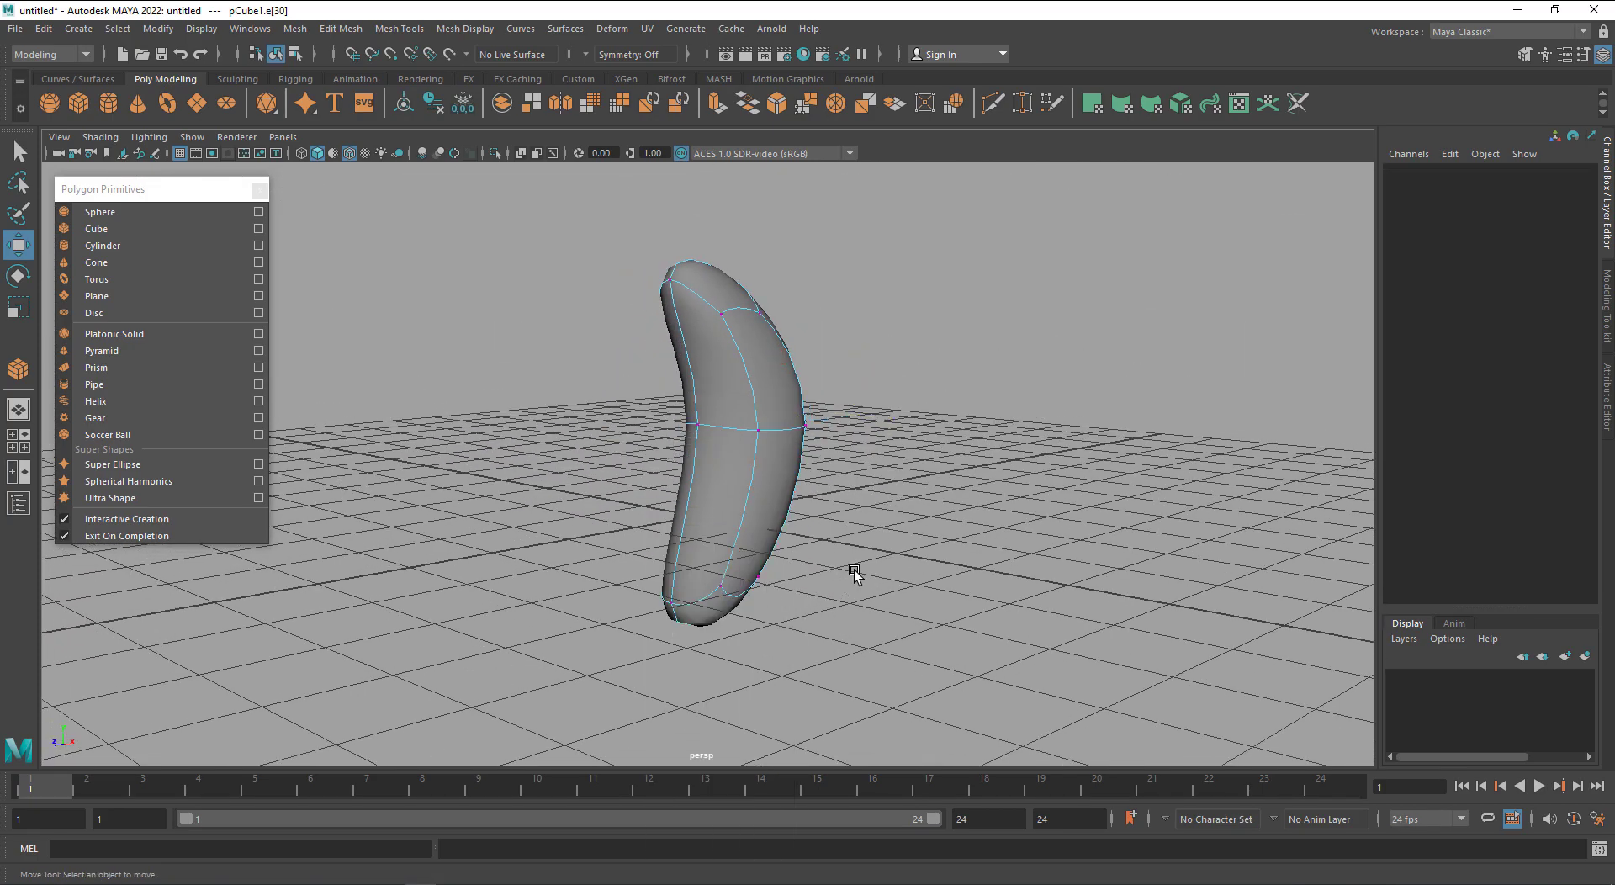
drag(517, 686, 858, 572)
key(r)
middle_drag(865, 606, 818, 648)
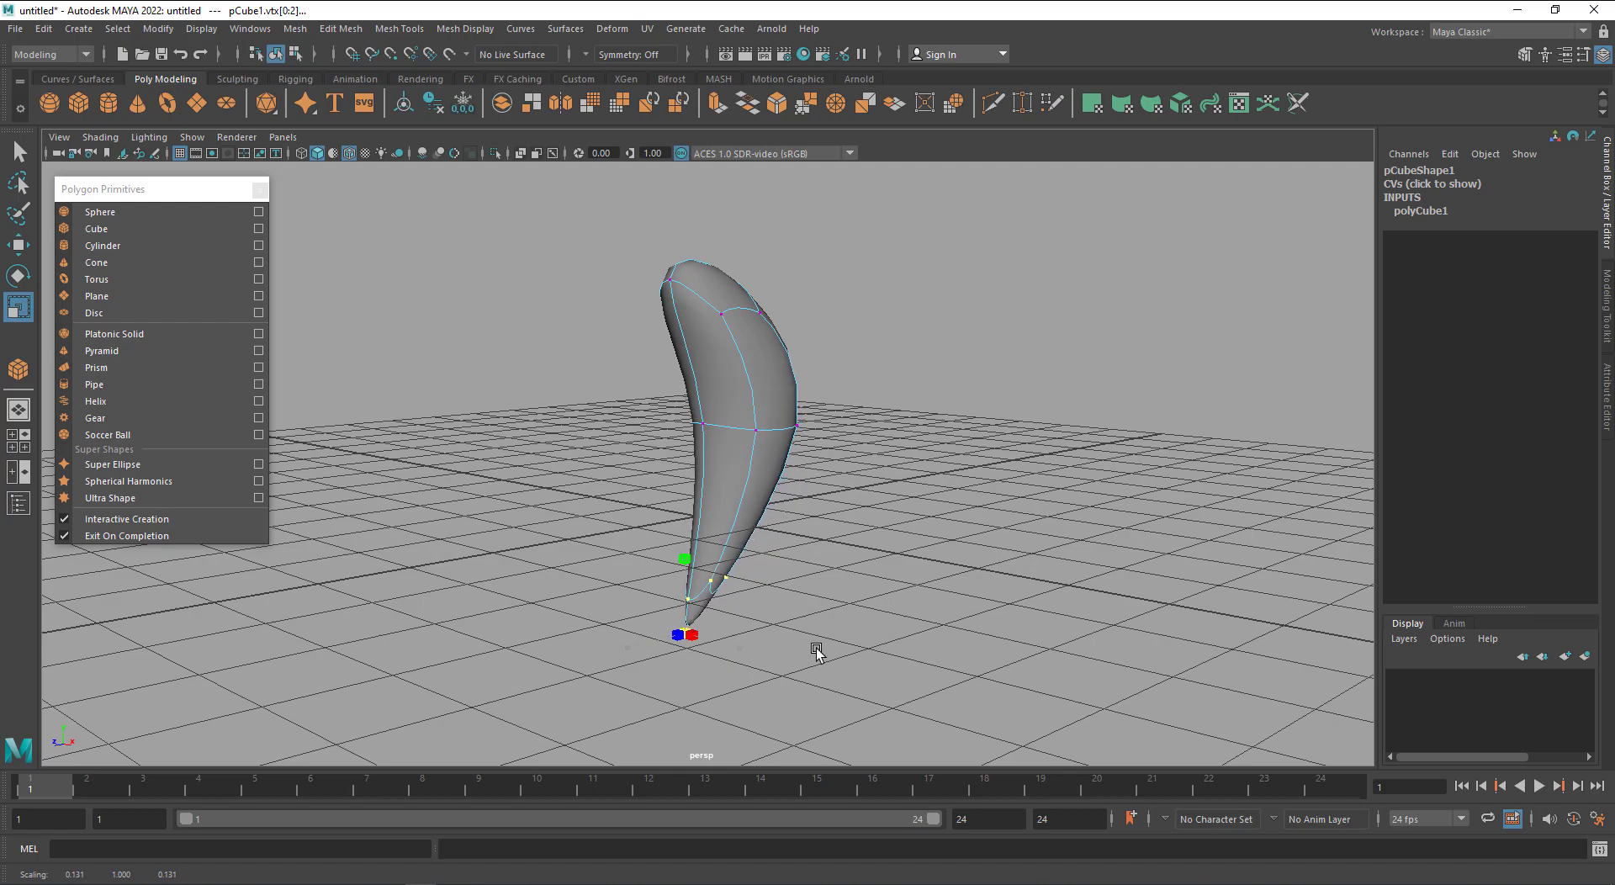
key(w)
right_drag(735, 434, 881, 492)
click(881, 492)
alt+drag(881, 492, 977, 545)
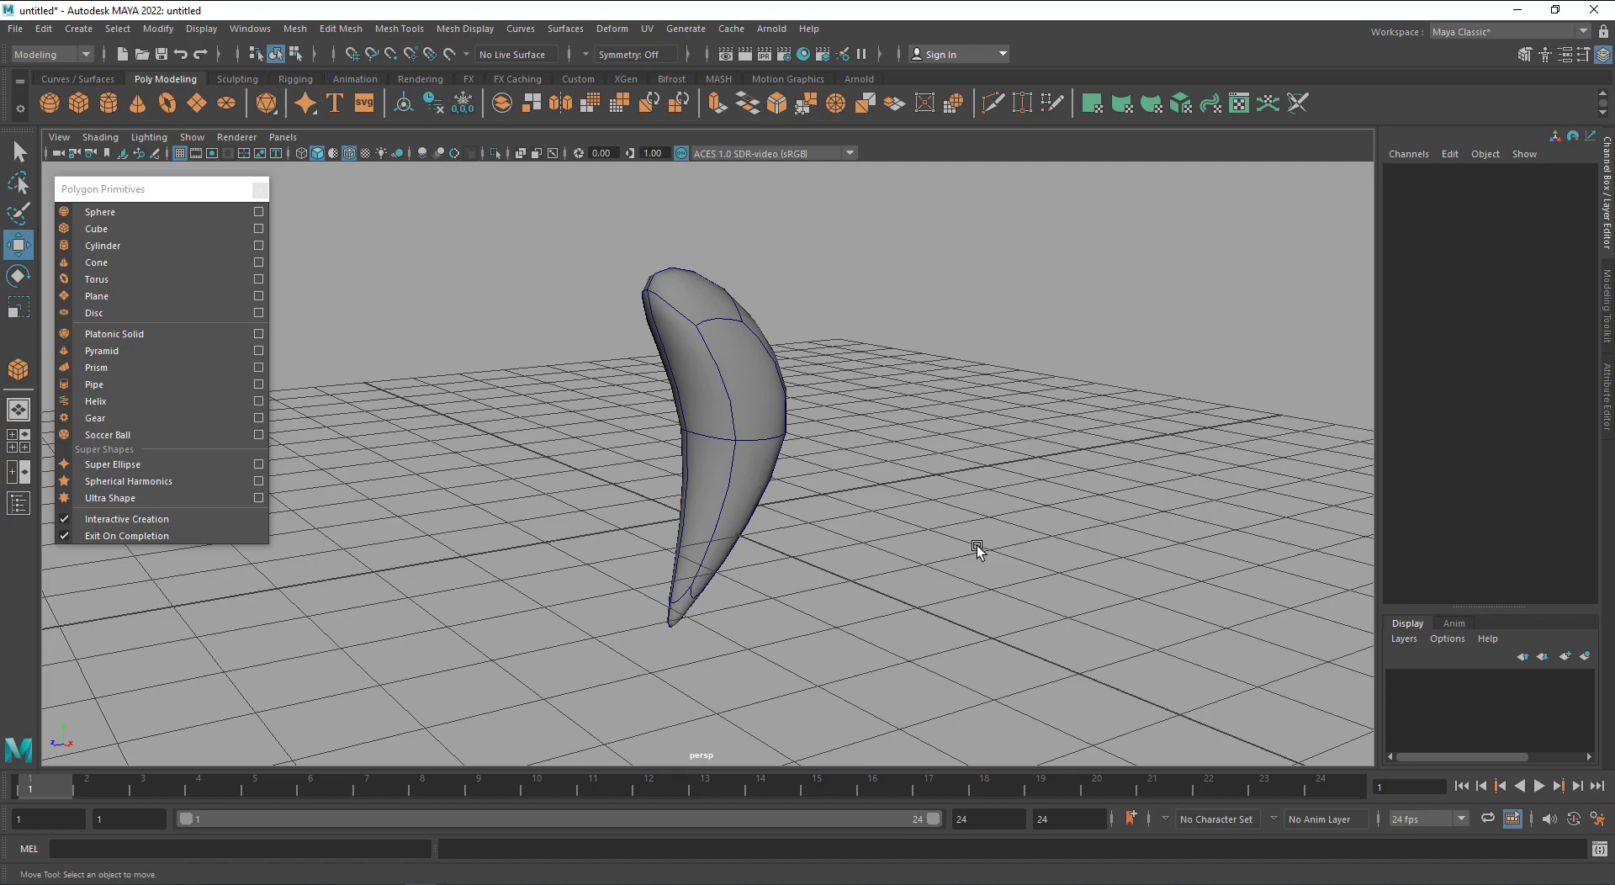
Compare the claw shape's low-poly cage with its smooth preview from several angles
click(748, 442)
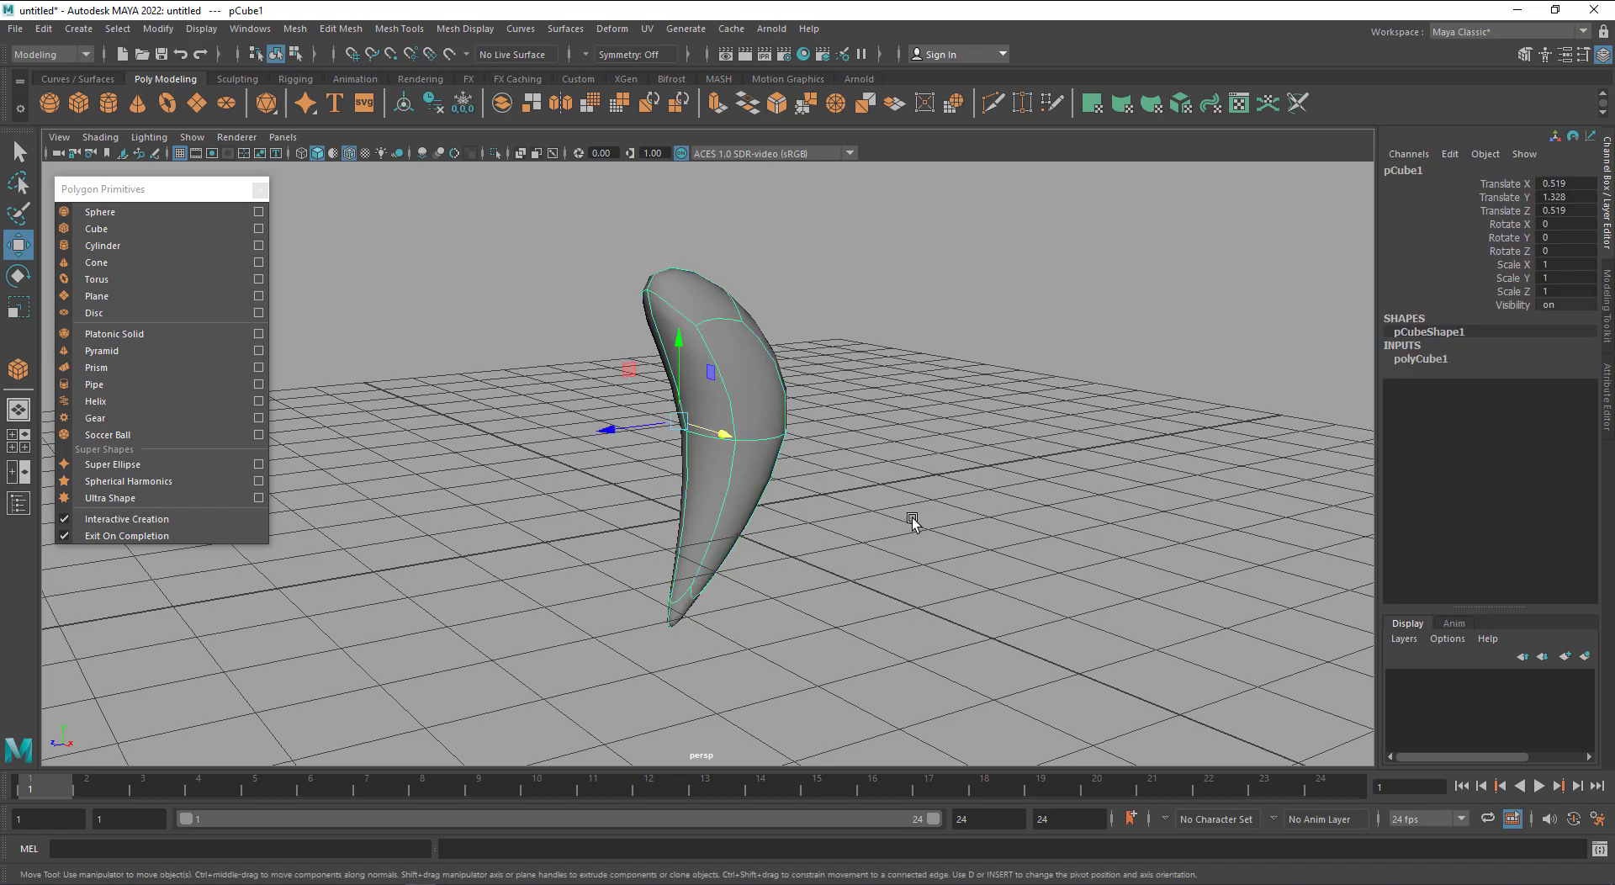
key(1)
click(965, 549)
alt+drag(965, 548, 809, 543)
click(721, 446)
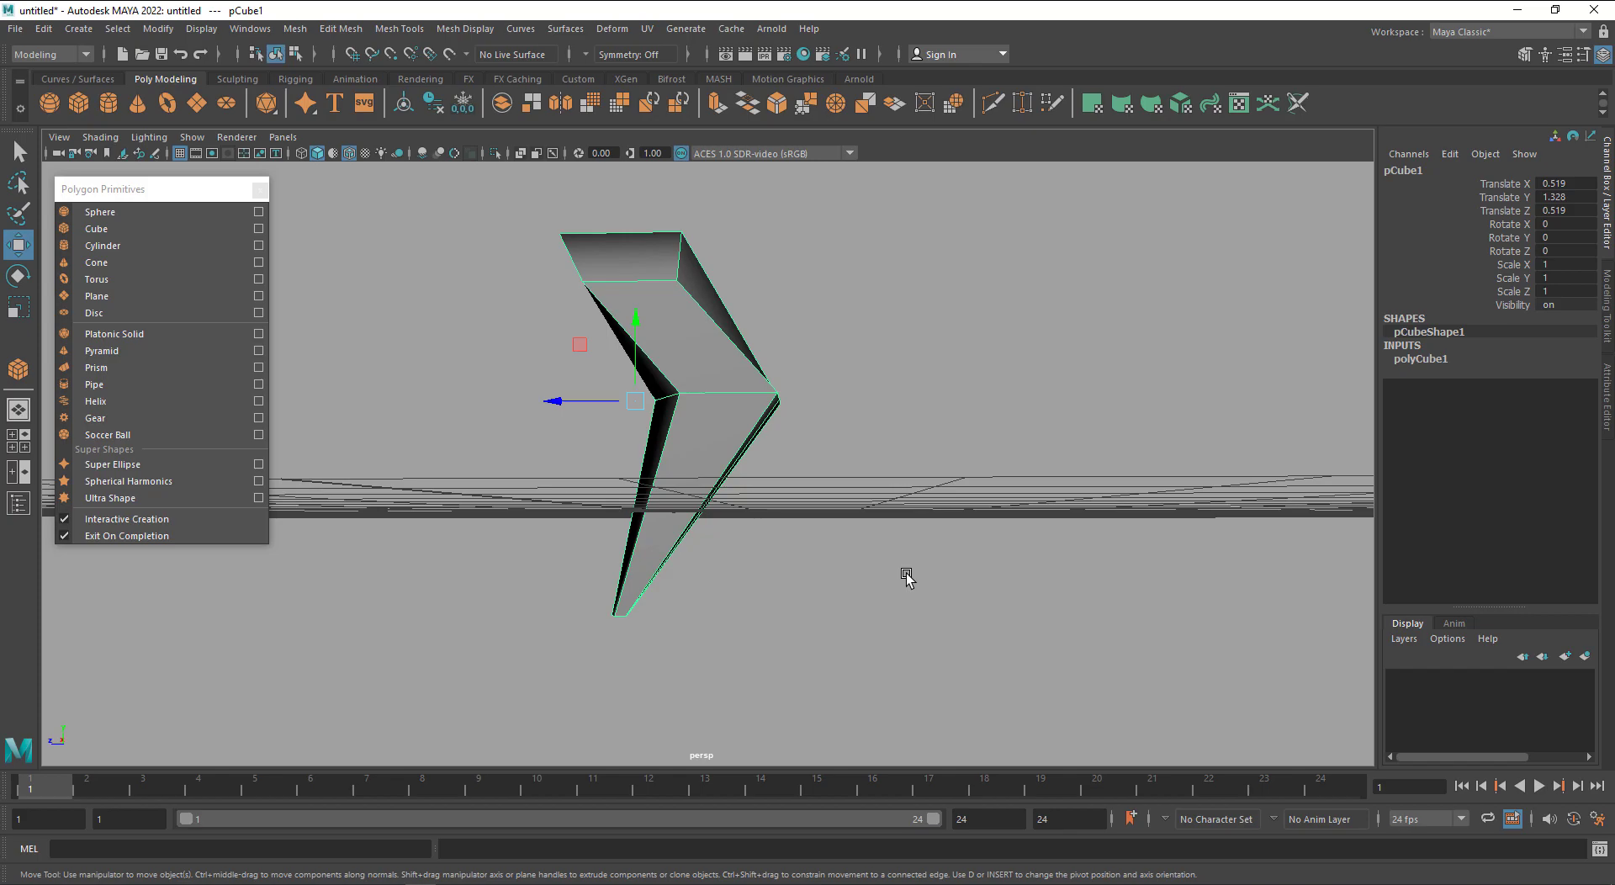
key(3)
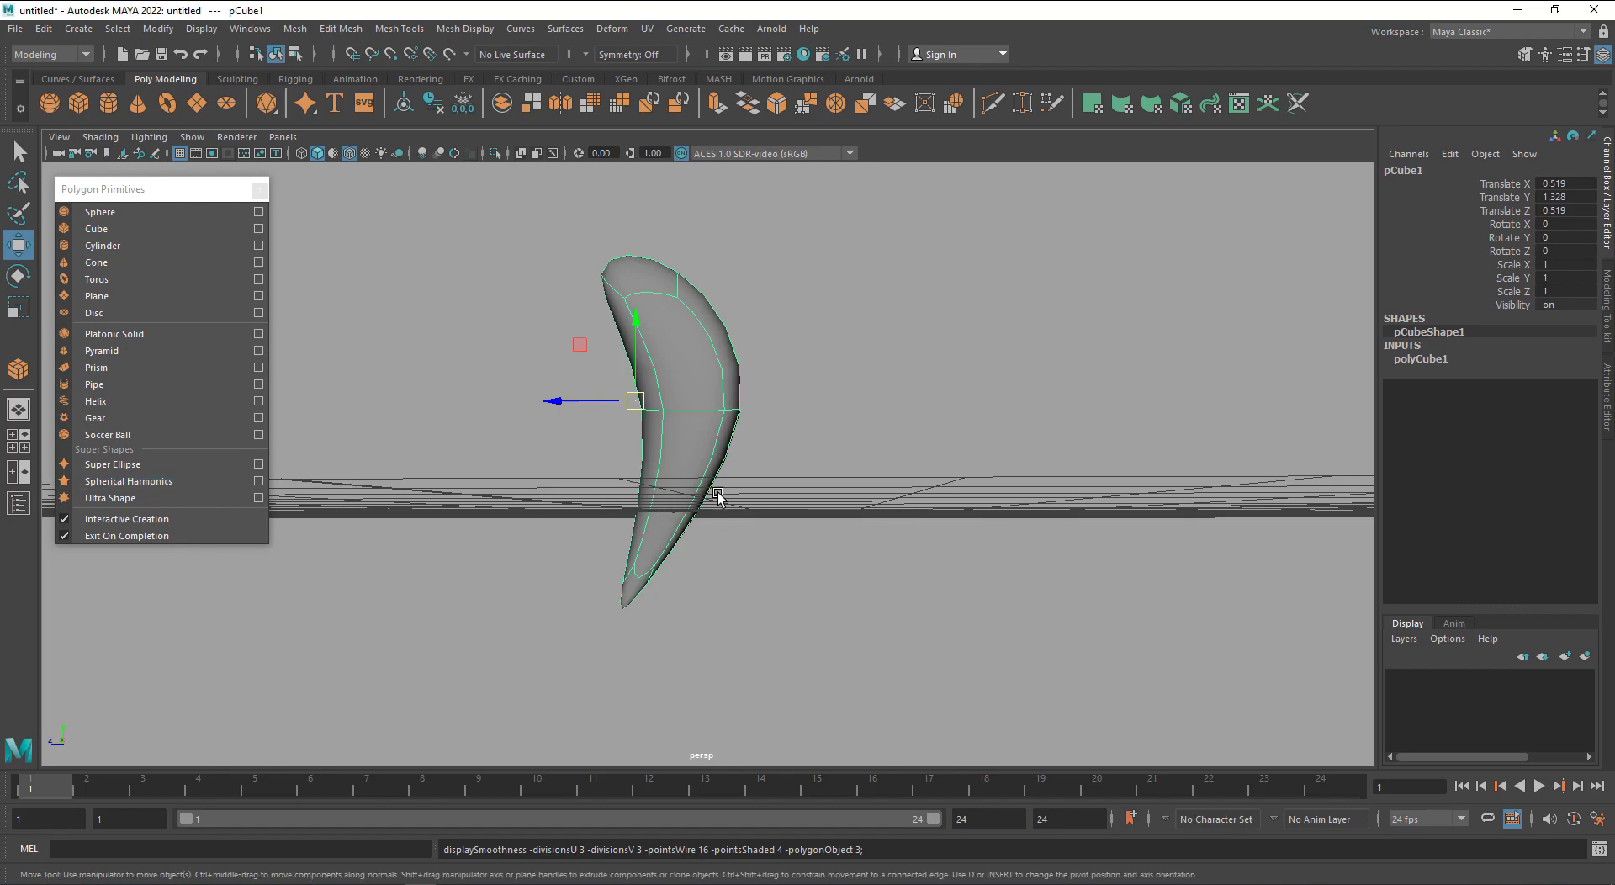
alt+drag(714, 487, 779, 546)
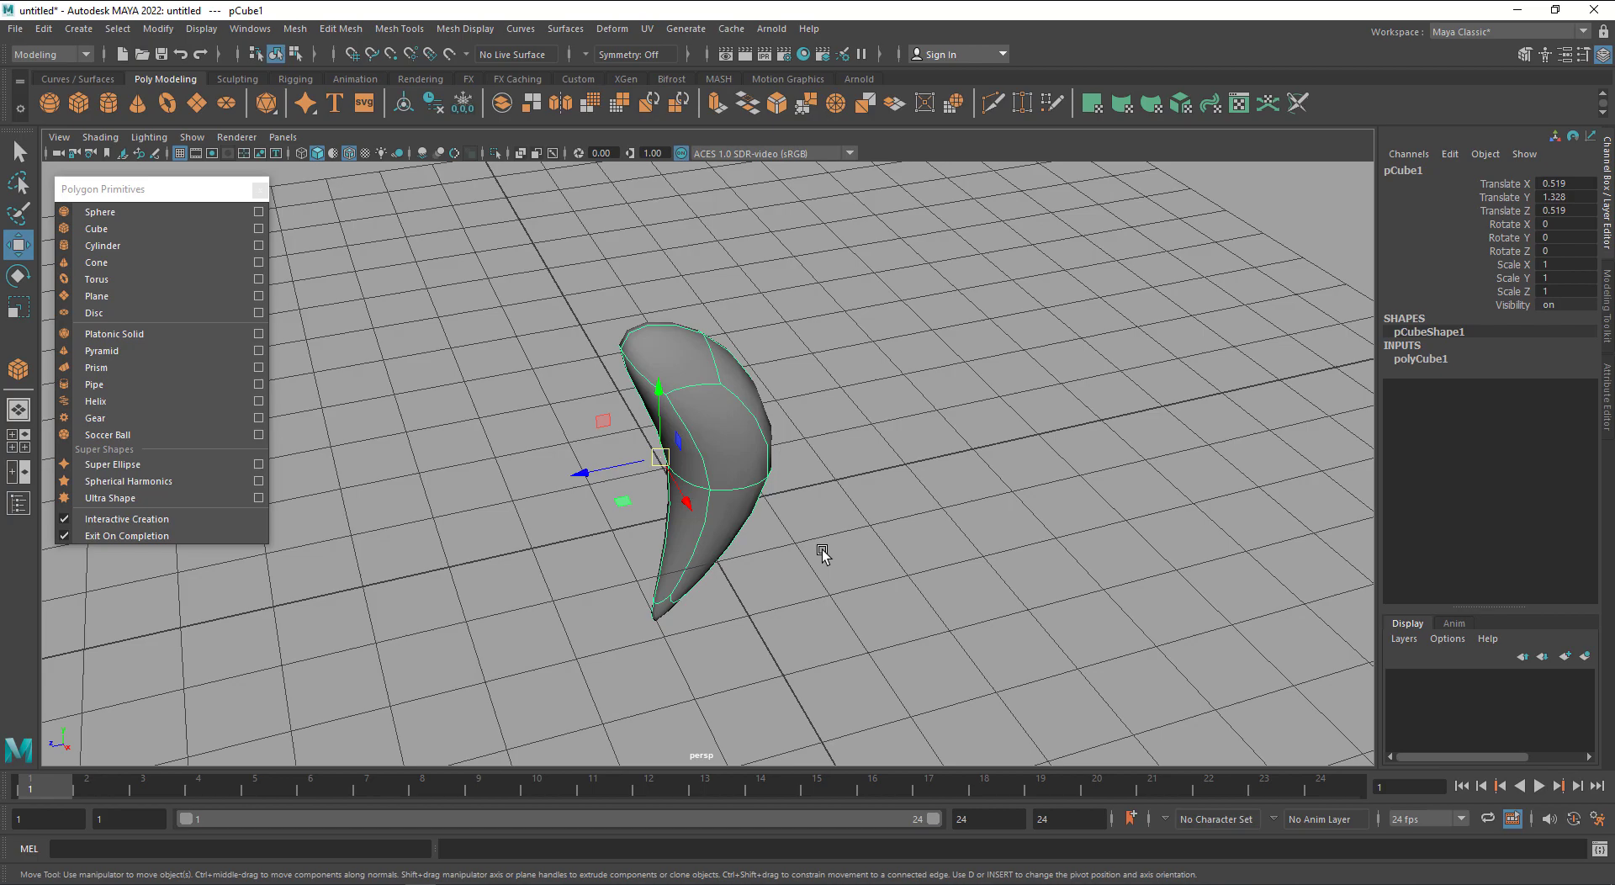
key(1)
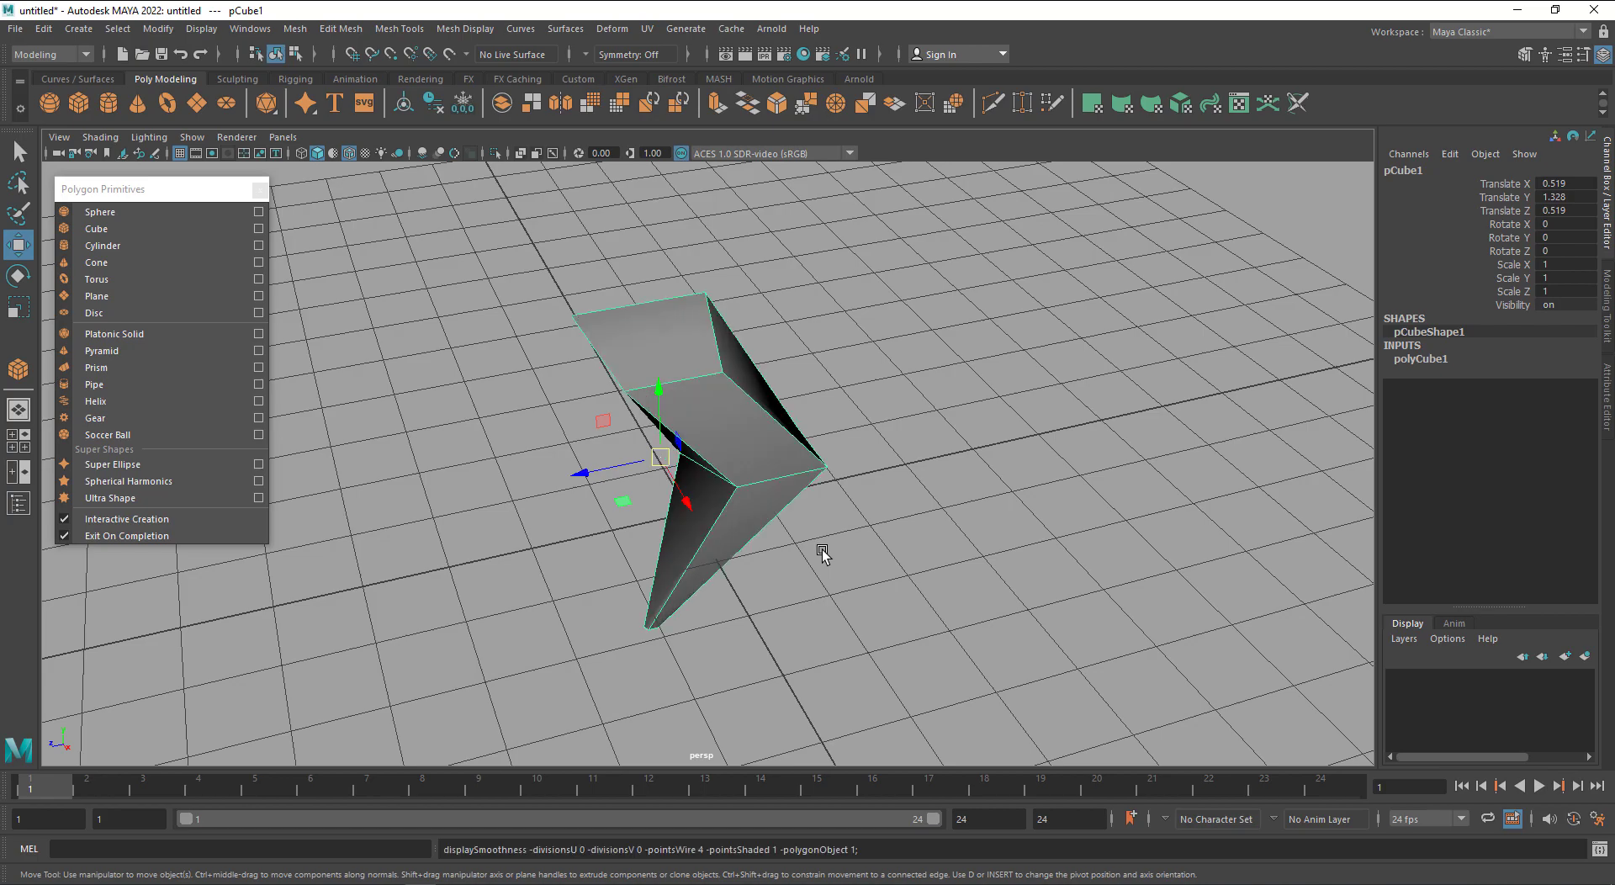
key(3)
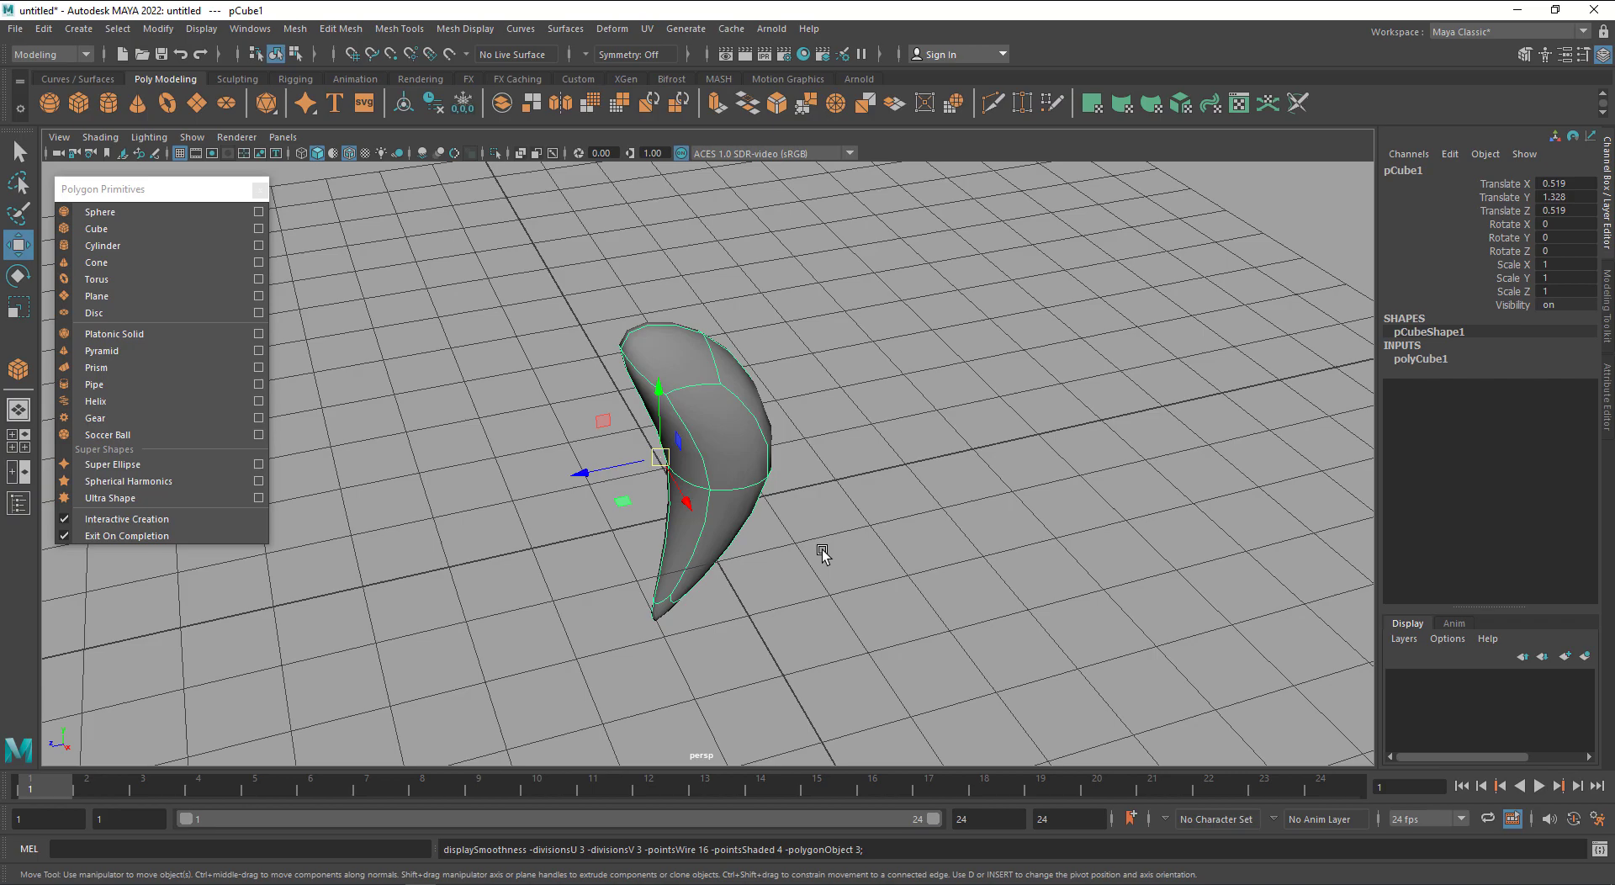
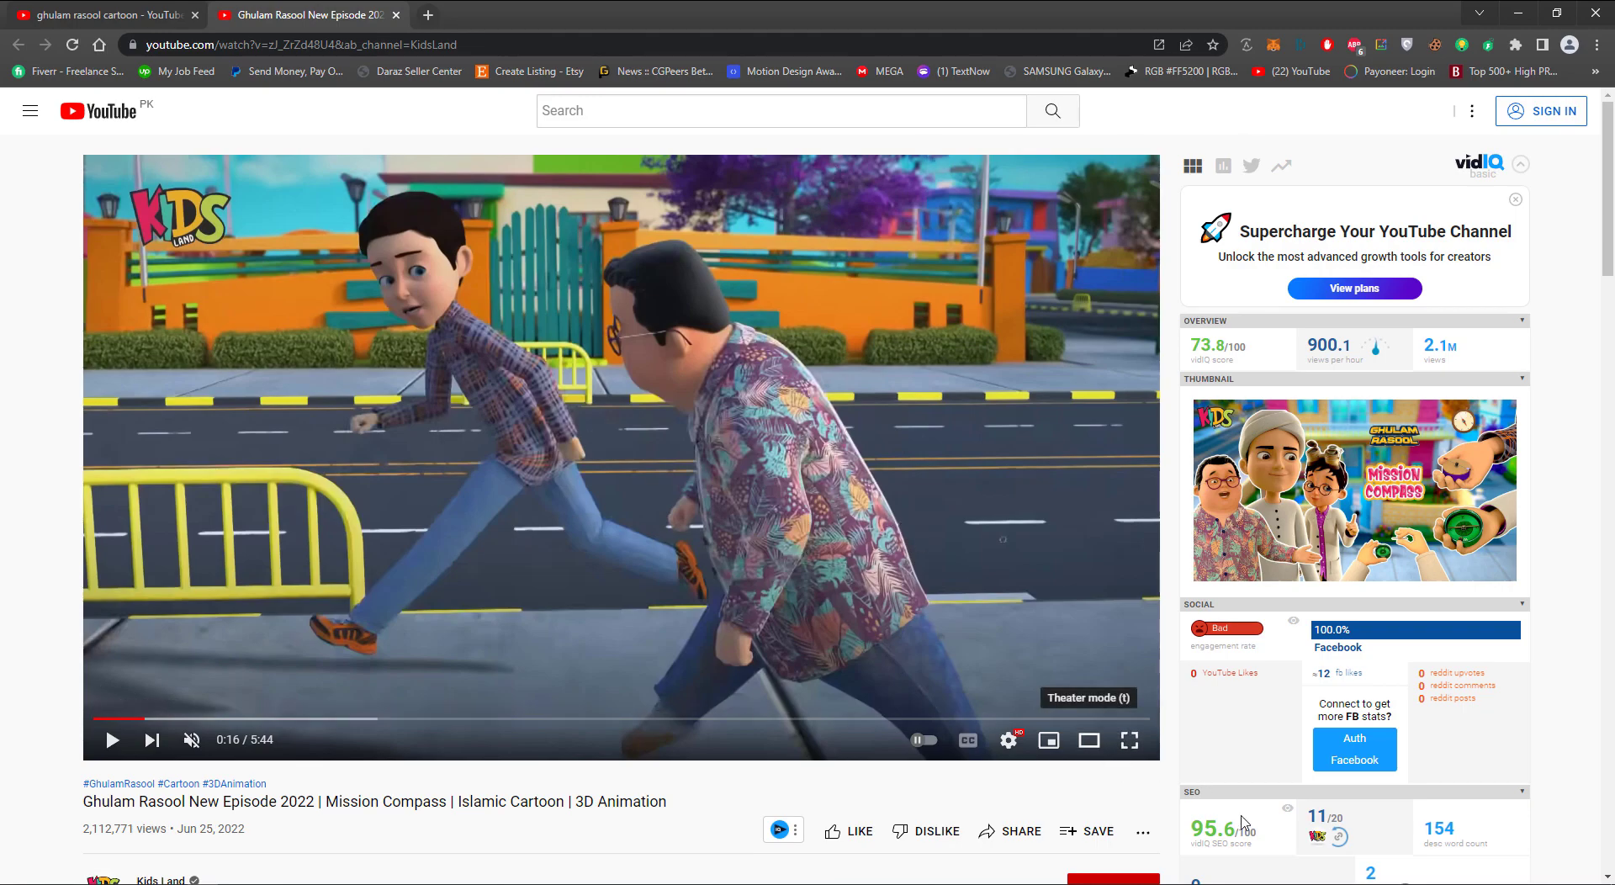
Show the Ghulam Rasool episode on YouTube in theater mode
click(1091, 751)
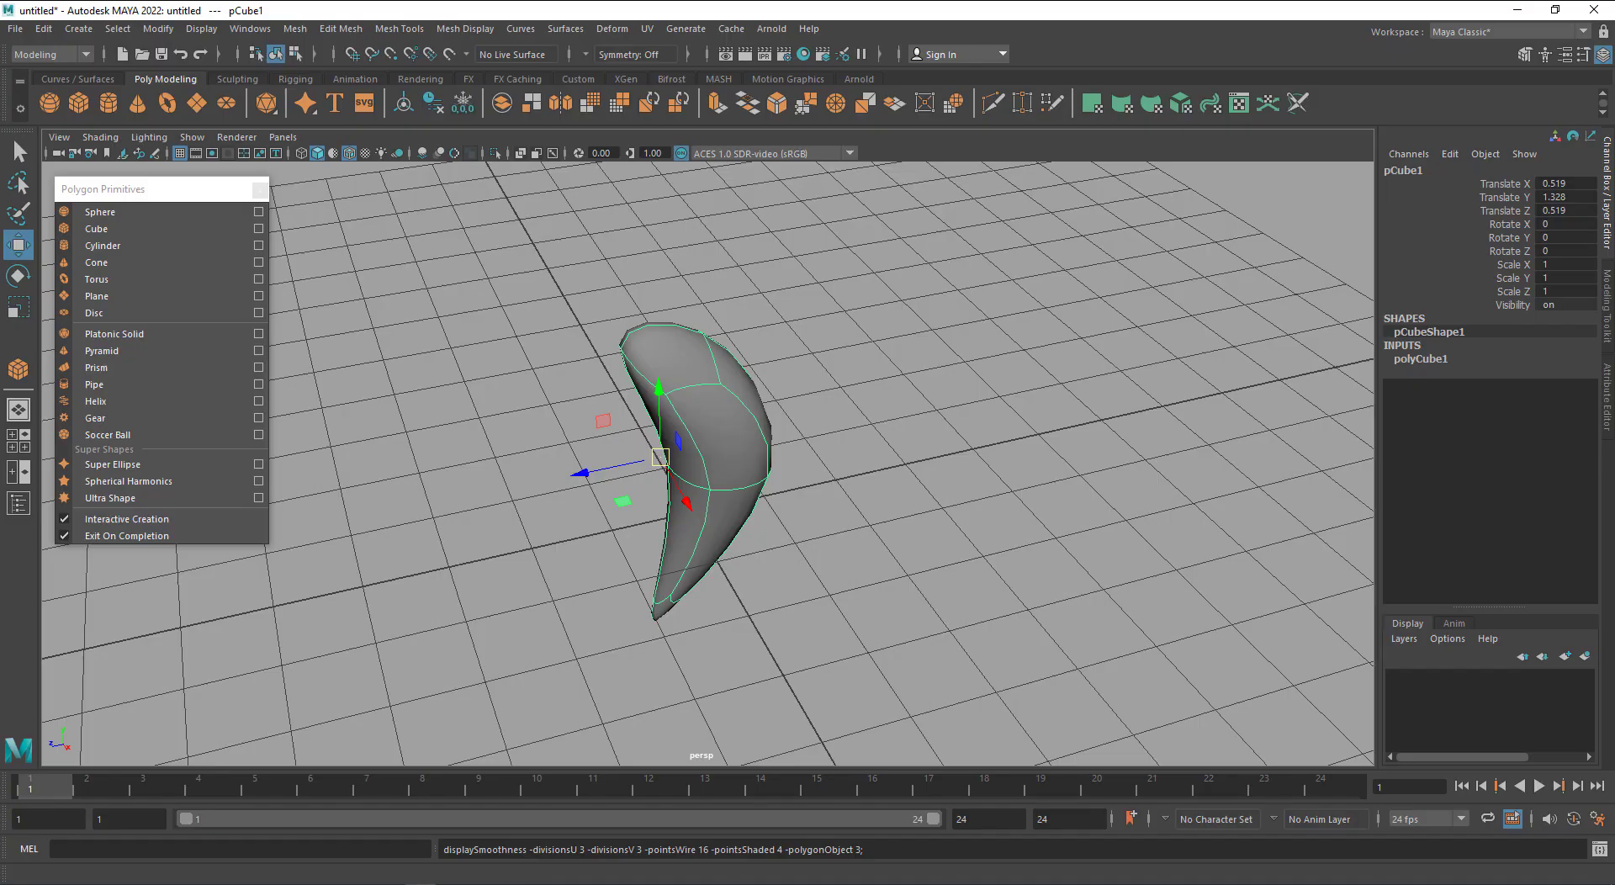
In Maya, delete the claw-shaped object and frame the empty grid
click(883, 448)
click(755, 447)
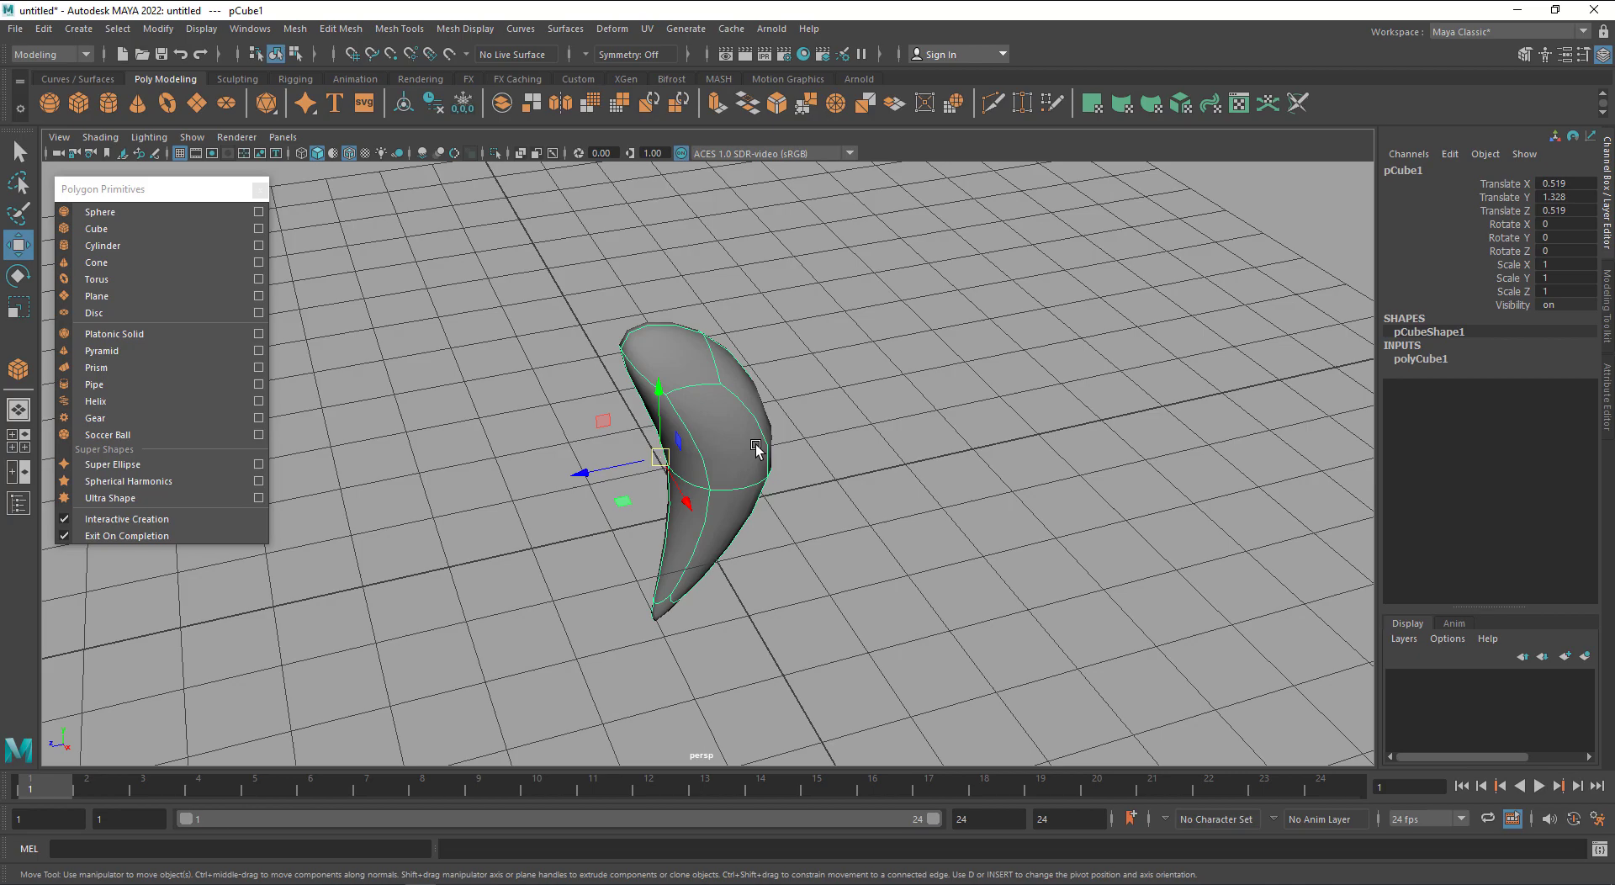
key(Delete)
key(f)
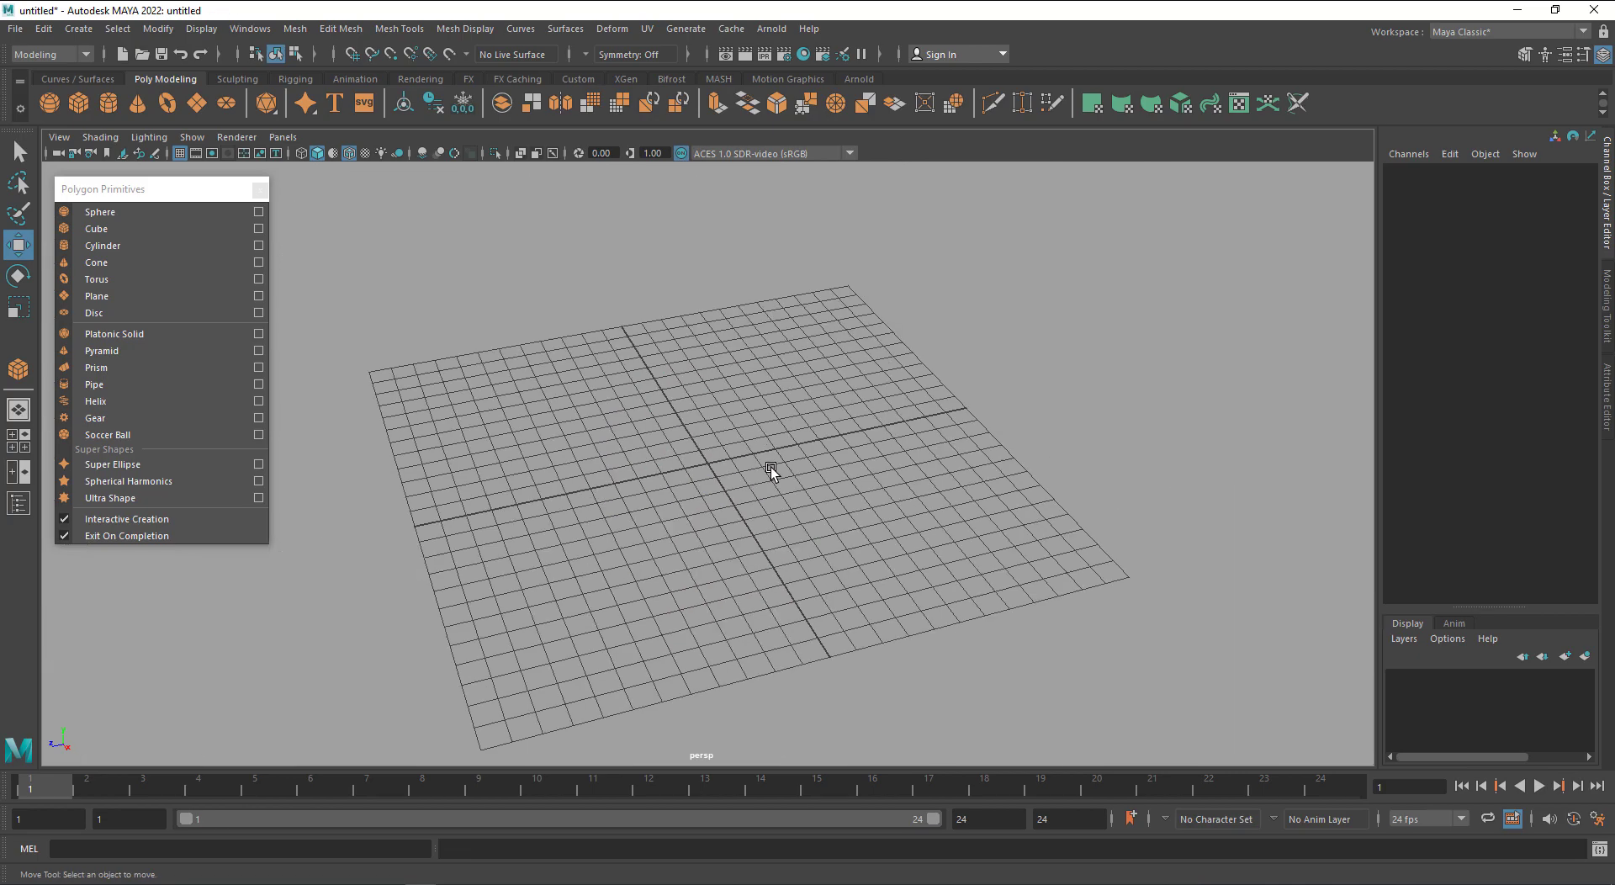
alt+drag(770, 467, 710, 511)
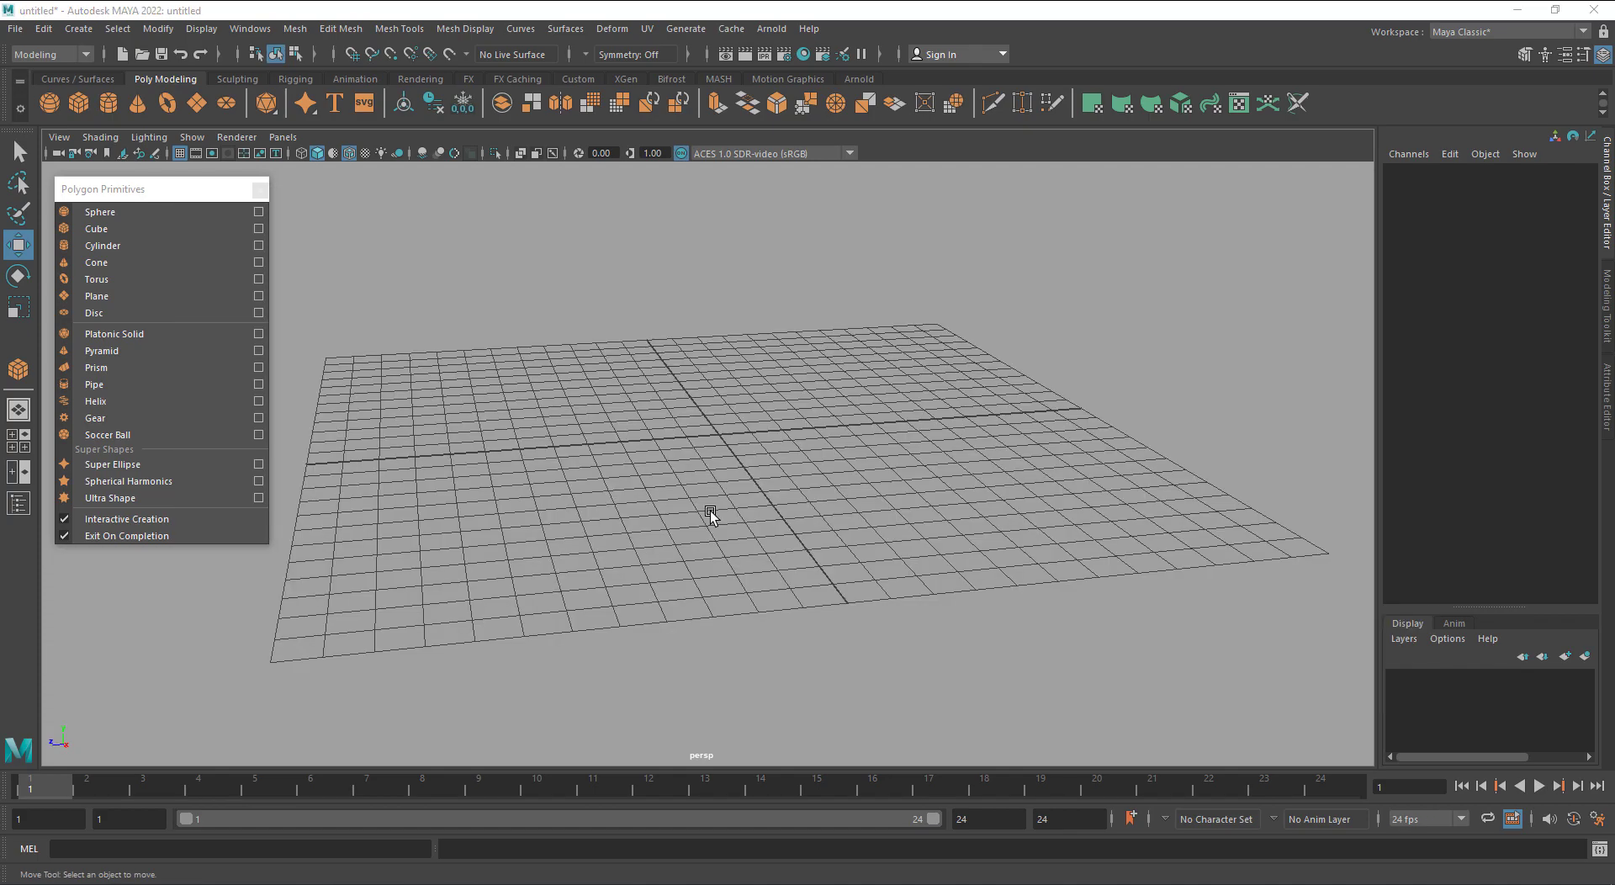
Check the reference video, return to Maya and create a tall cube at the grid's edge, about 2.3 wide, 6.8 high and 1.9 deep
key(alt+Tab)
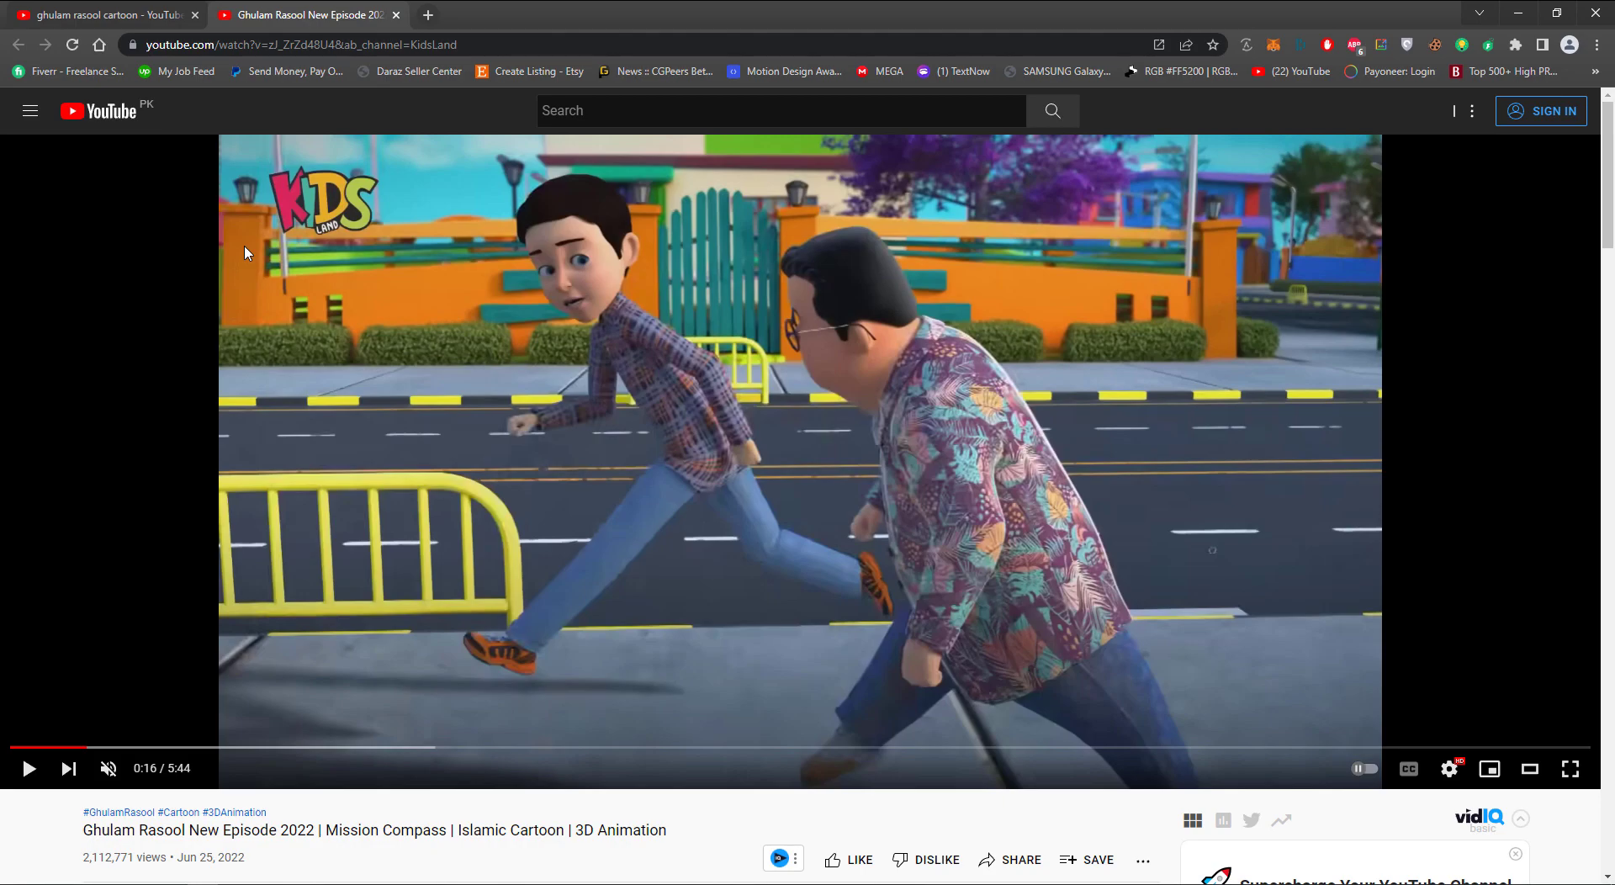
key(alt+Tab)
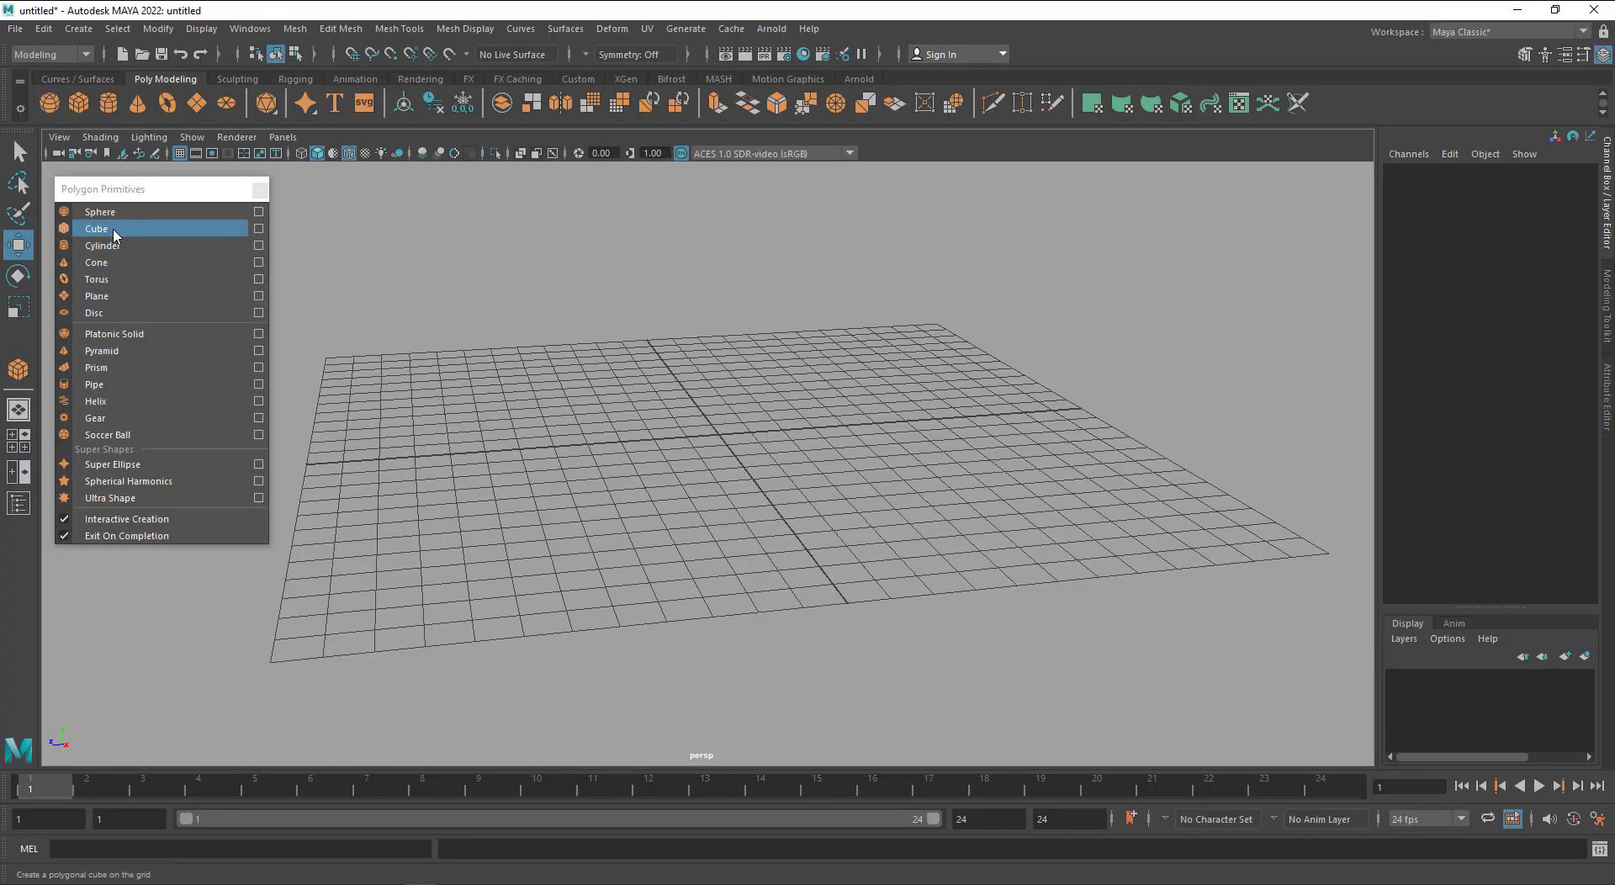
click(114, 231)
scroll(416, 500, up, 3)
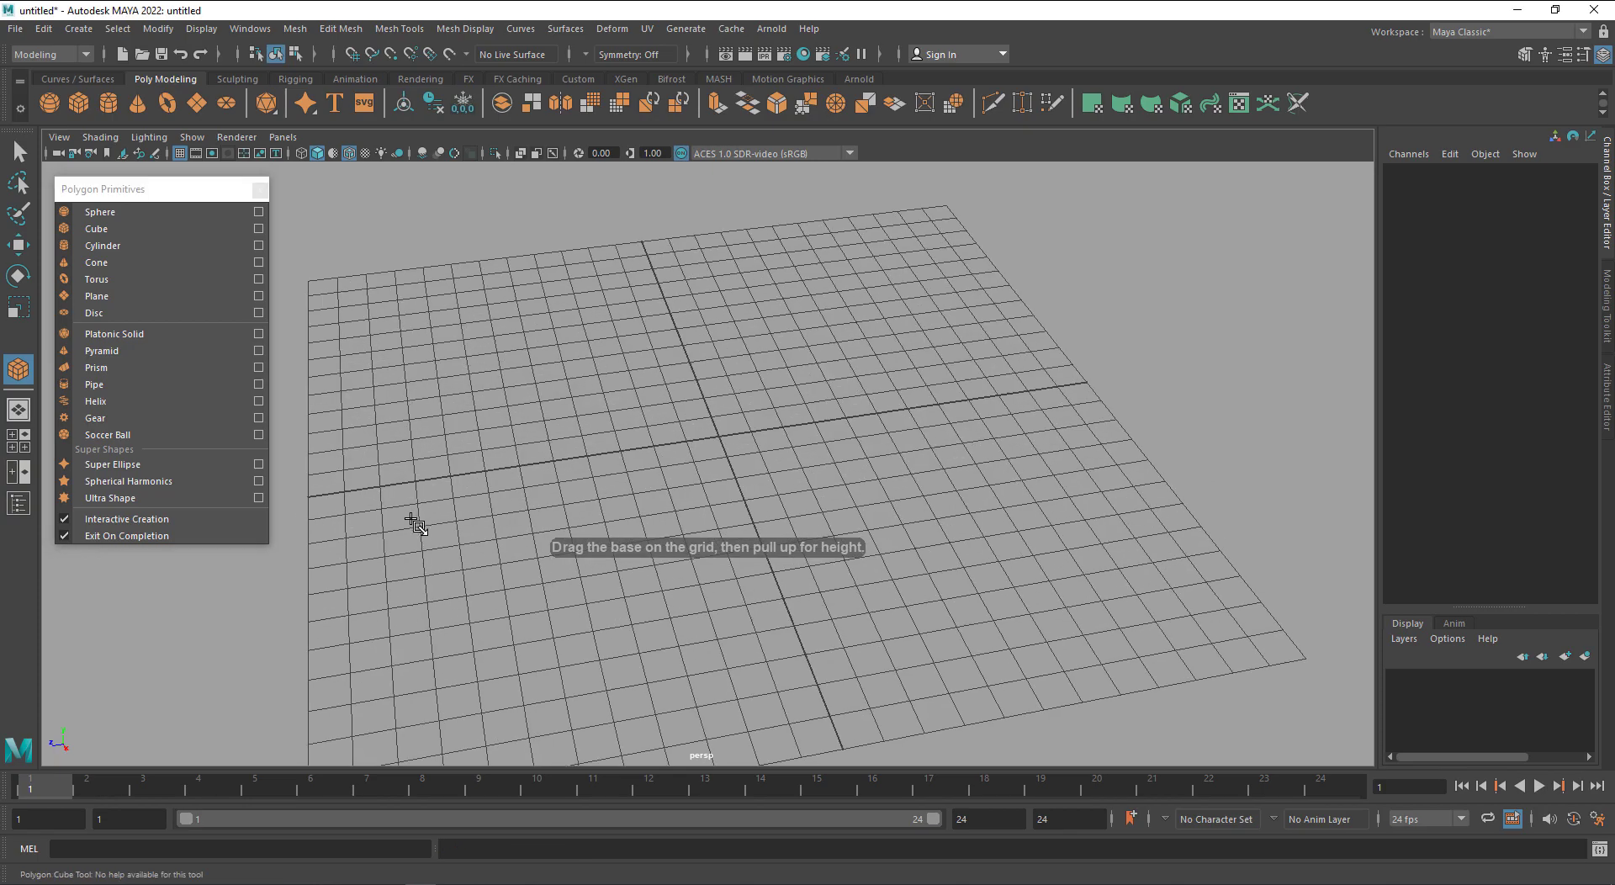
drag(349, 498, 392, 280)
alt+drag(492, 463, 589, 565)
Set the new cube's width to 2 and its depth to 2
drag(1569, 371, 1574, 385)
click(1562, 373)
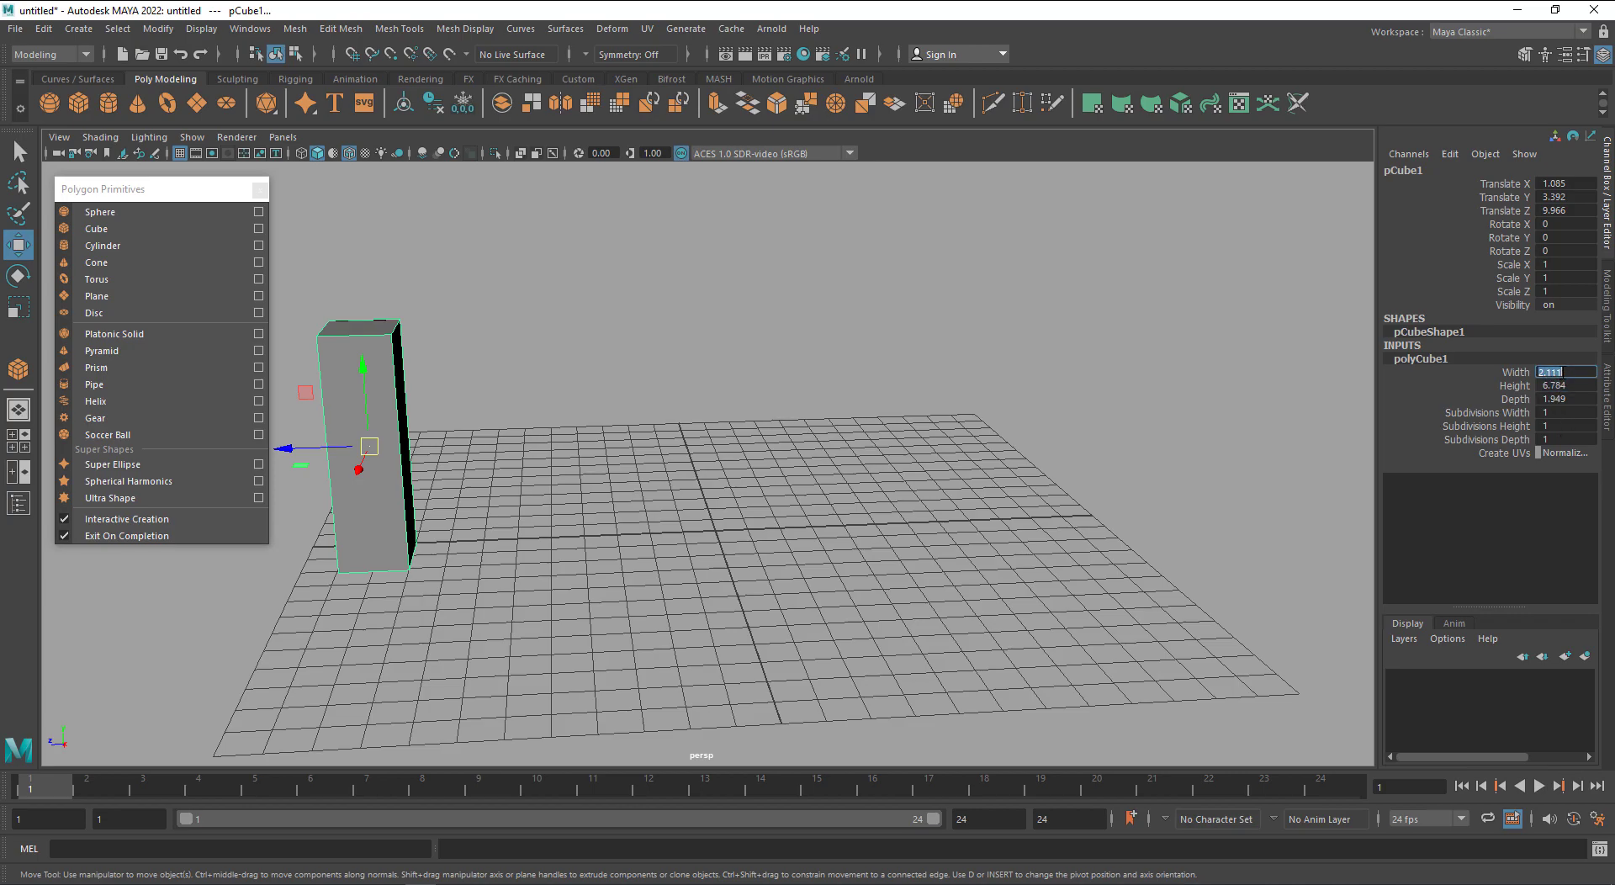
click(1580, 399)
text(2)
key(Tab)
alt+drag(1204, 395, 671, 457)
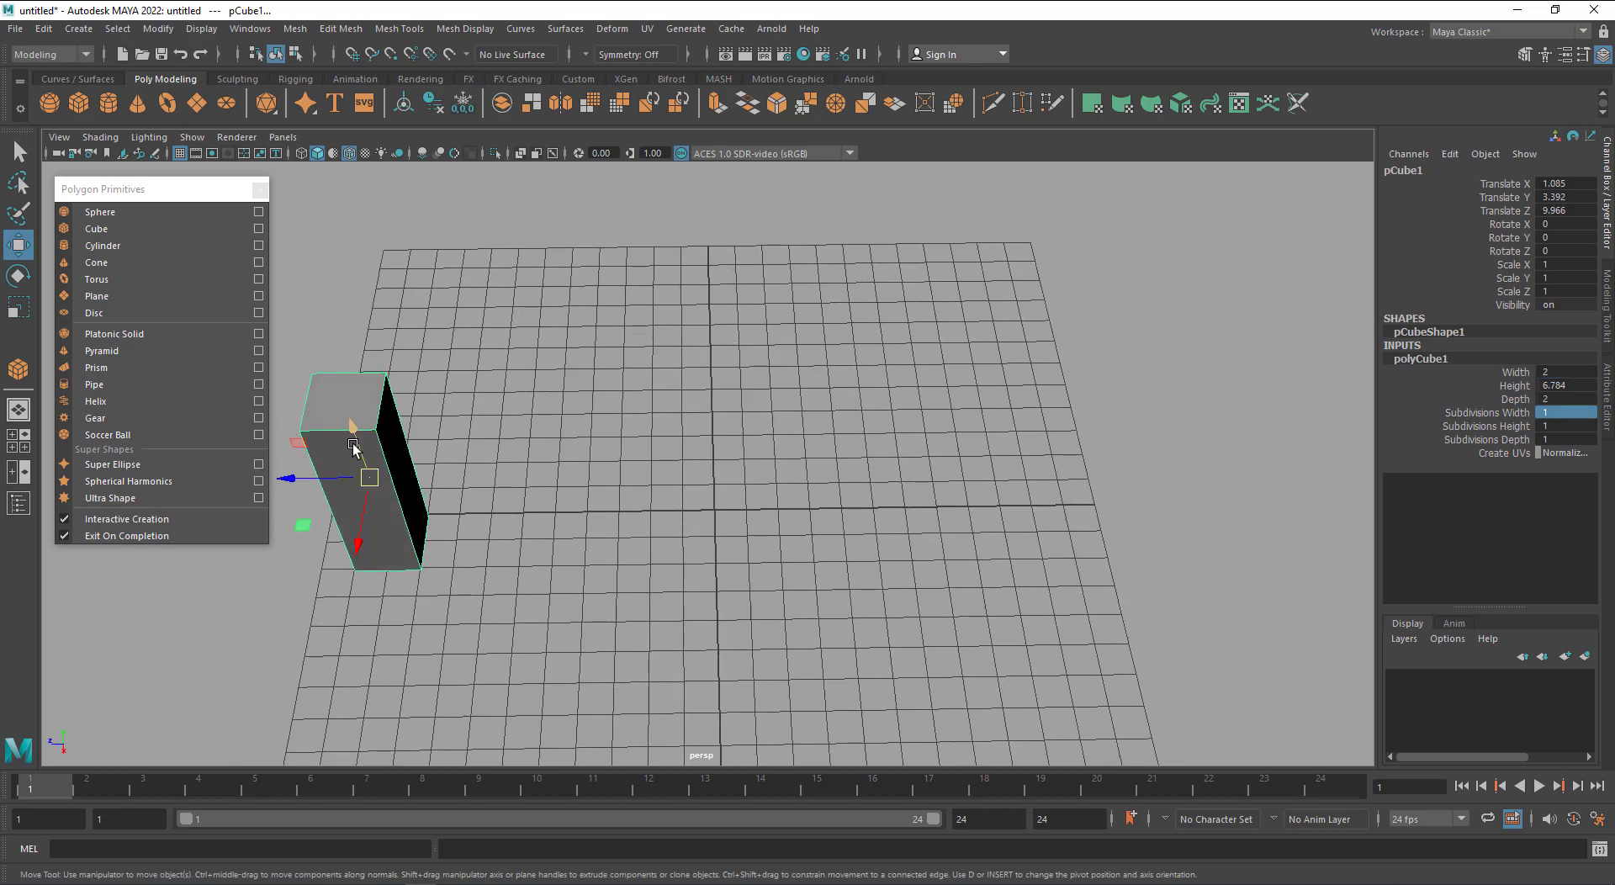
Set the tall cube's height to 10
alt+drag(469, 498, 483, 447)
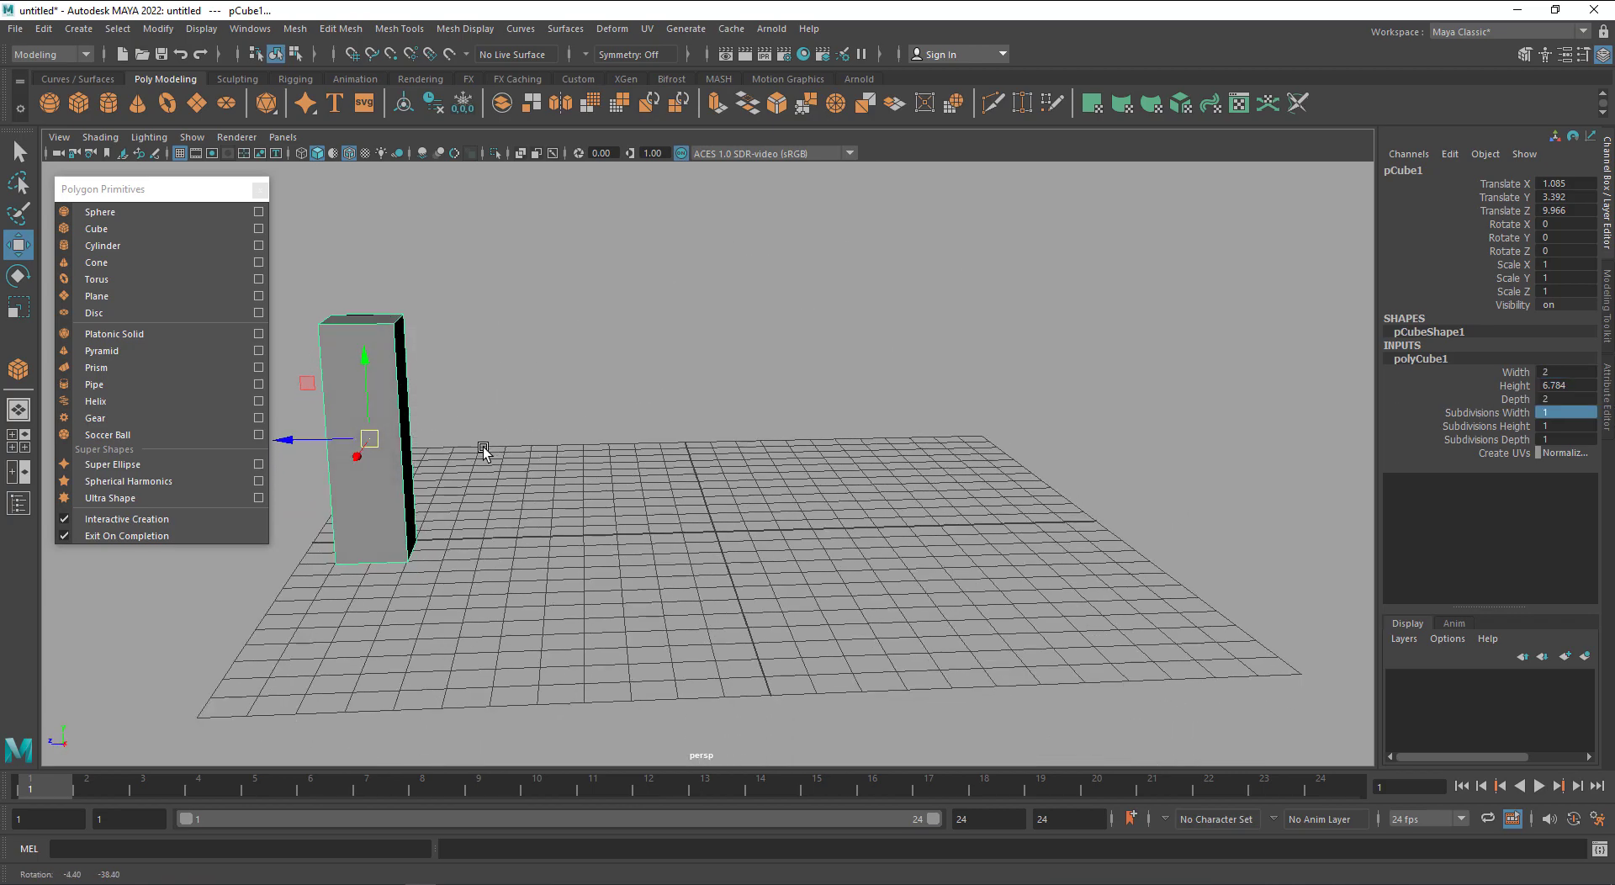
double_click(1544, 385)
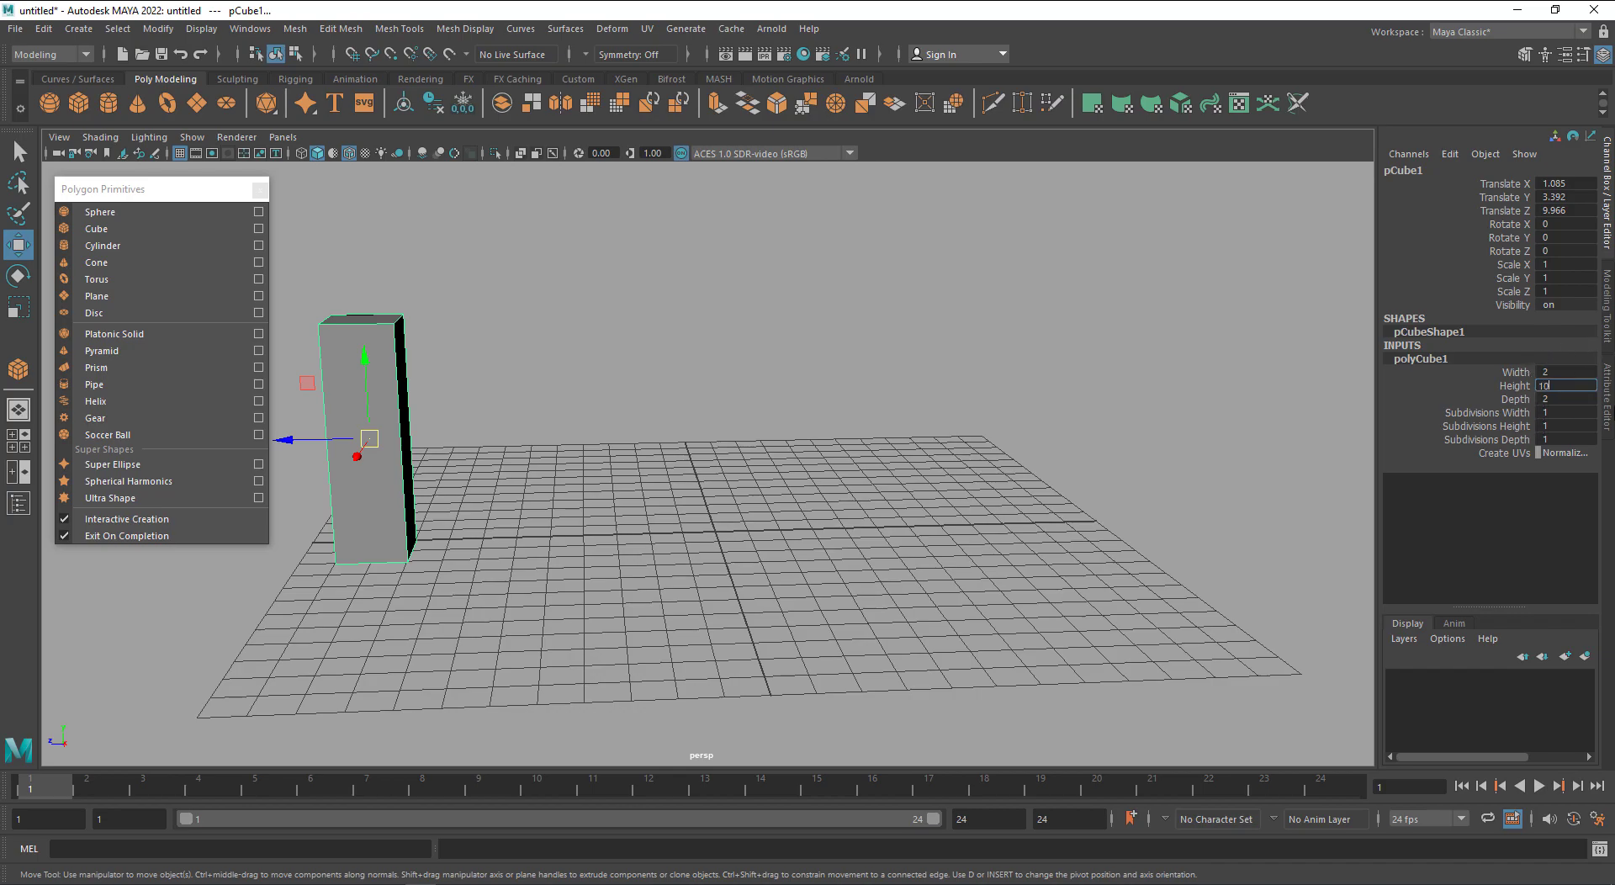
key(Return)
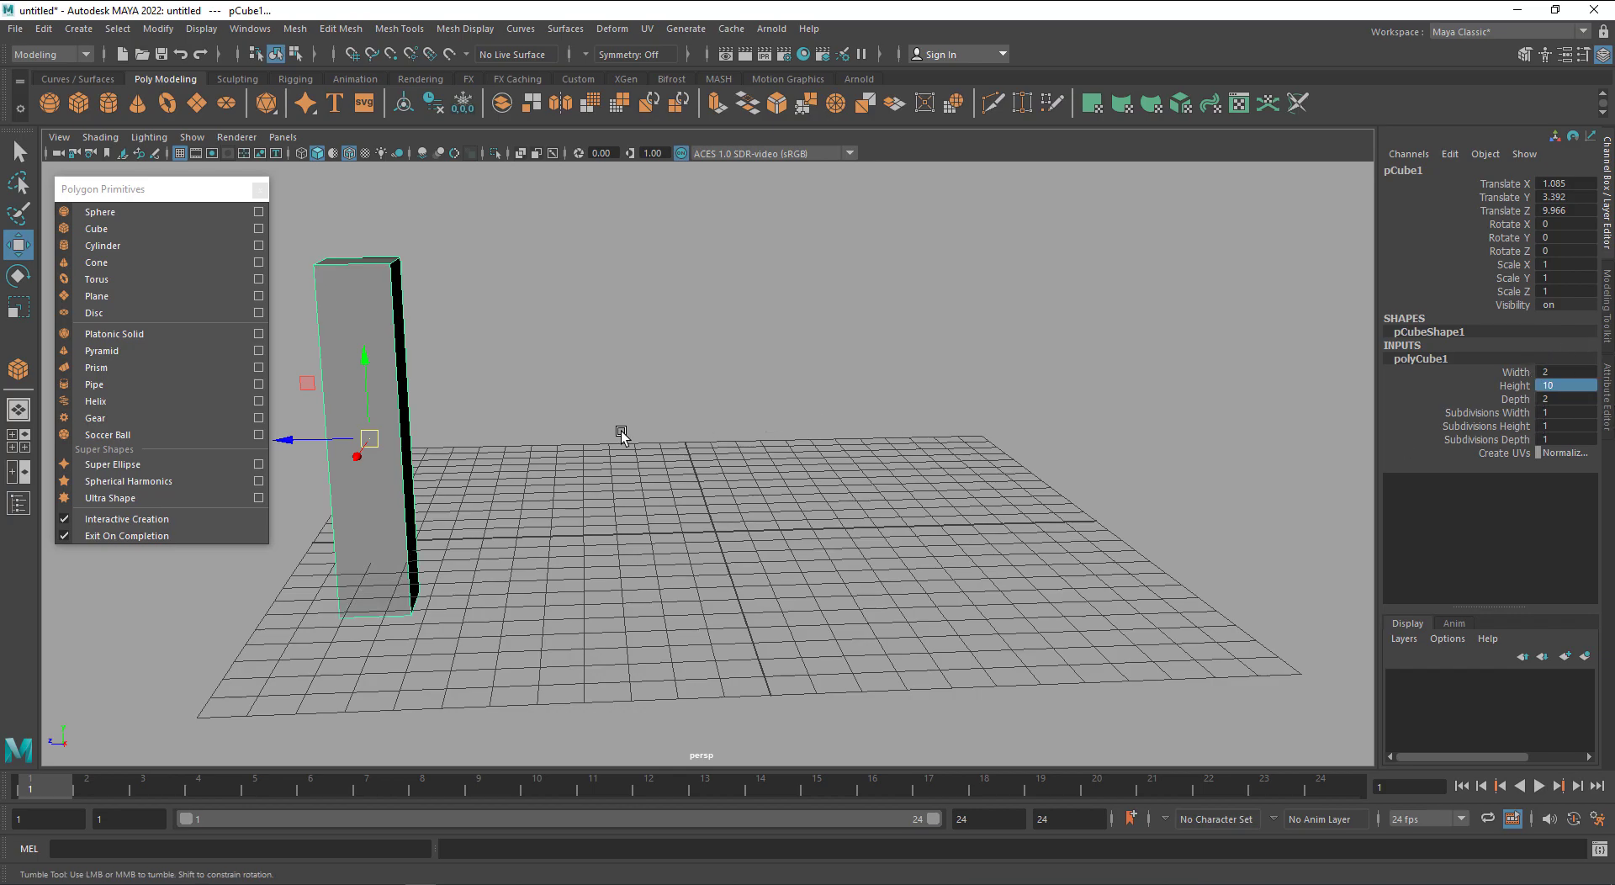
In the side view, raise the pillar to about 4.98 in Y so its base rests on the grid, and return to the perspective view
key(space)
drag(627, 416, 754, 427)
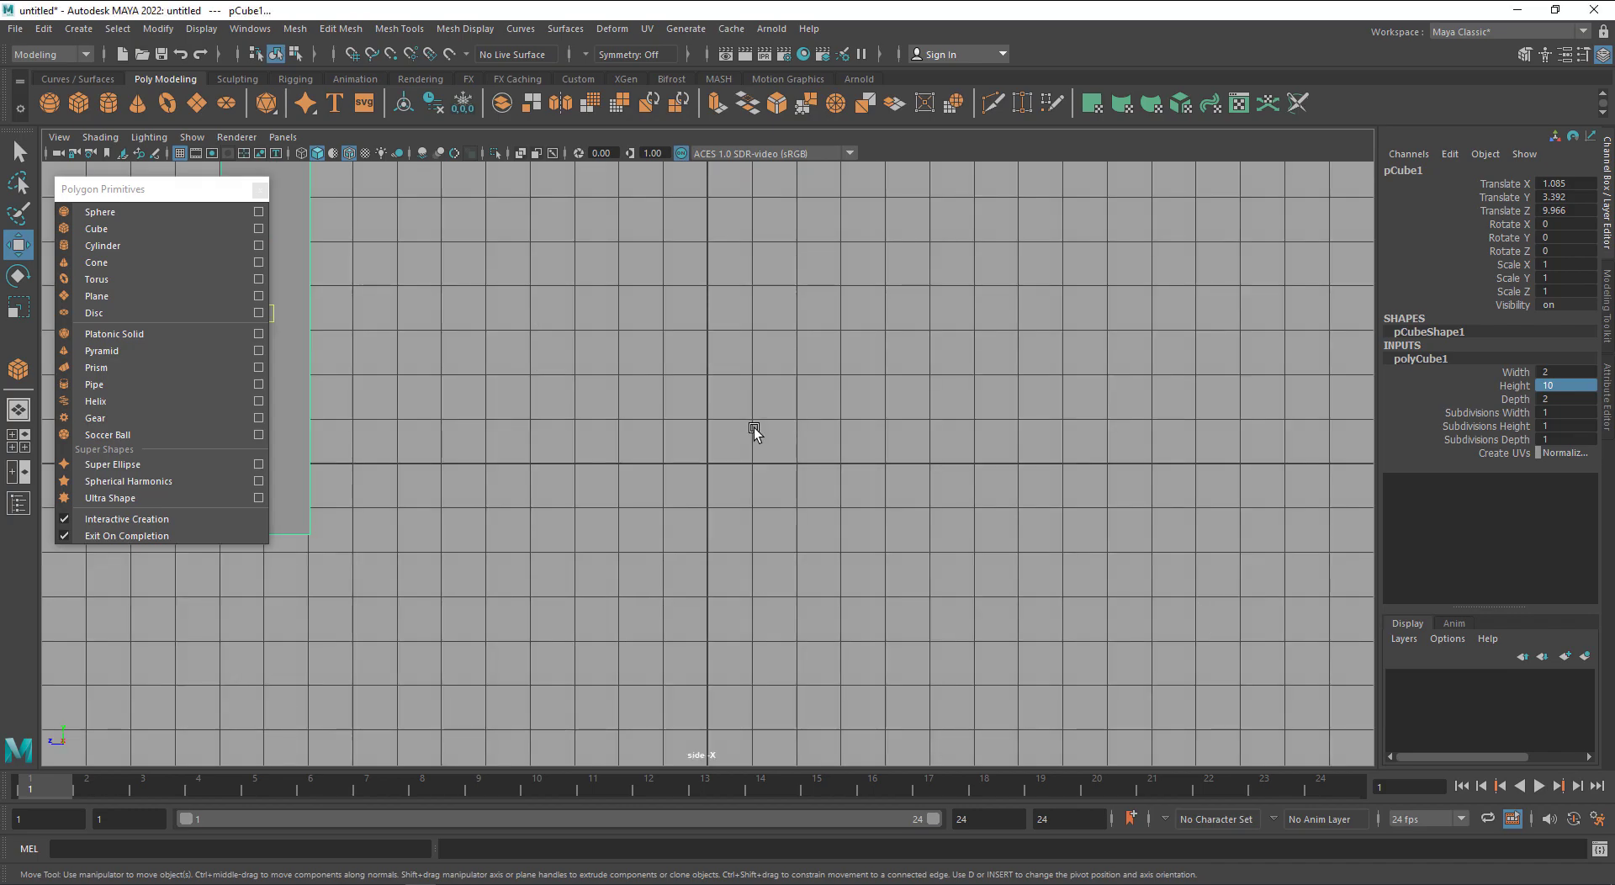
scroll(487, 458, down, 1)
alt+middle_drag(524, 493, 775, 605)
drag(548, 389, 552, 325)
key(space)
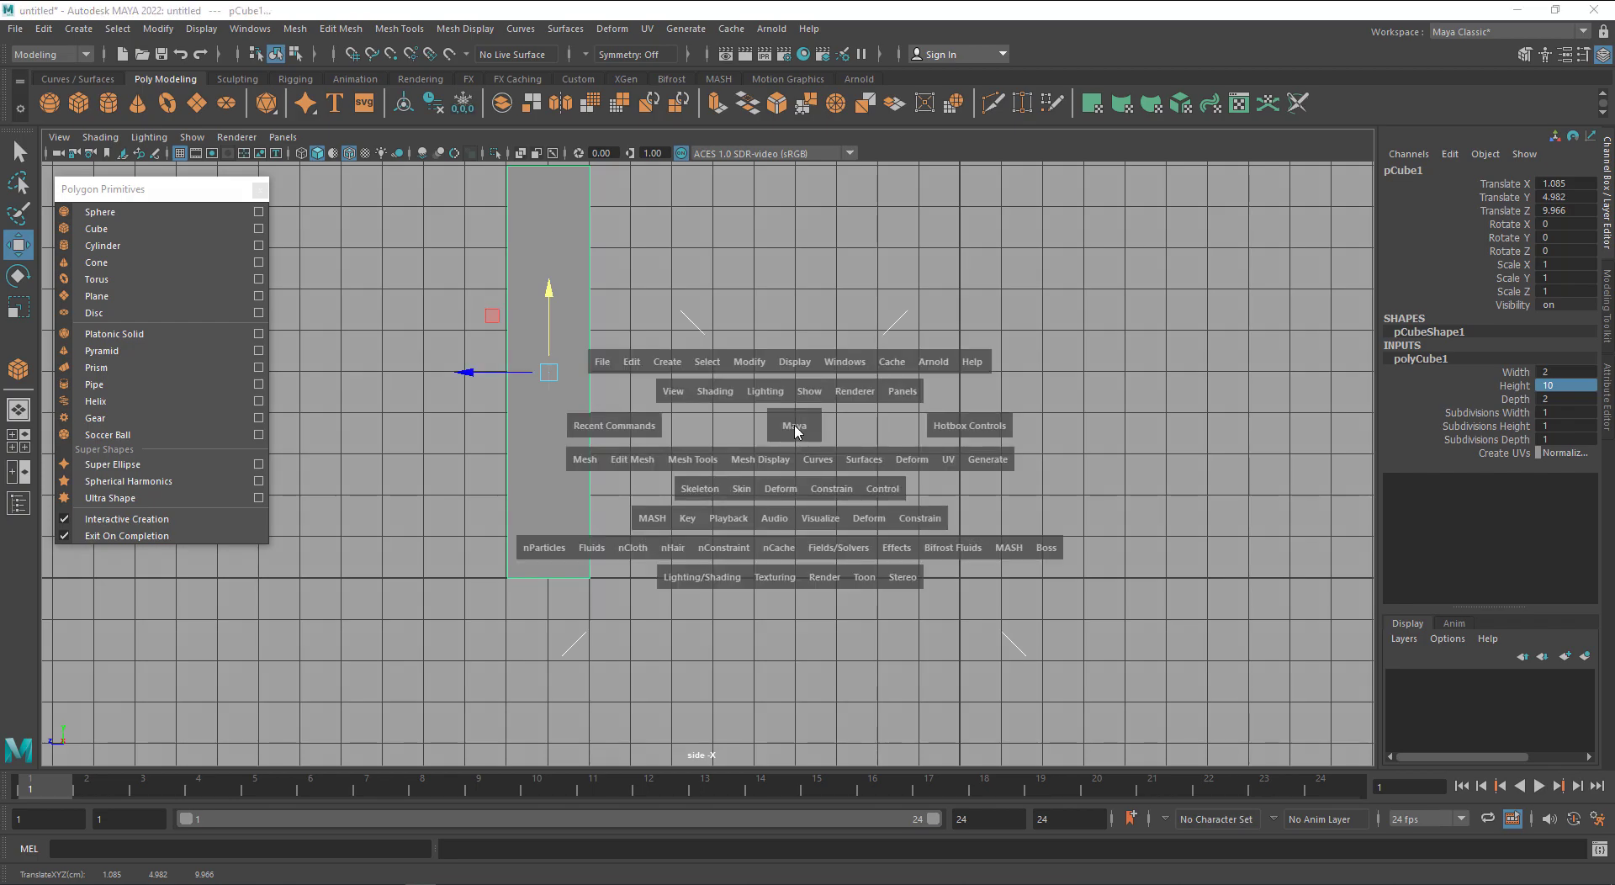
click(814, 417)
alt+drag(814, 417, 707, 521)
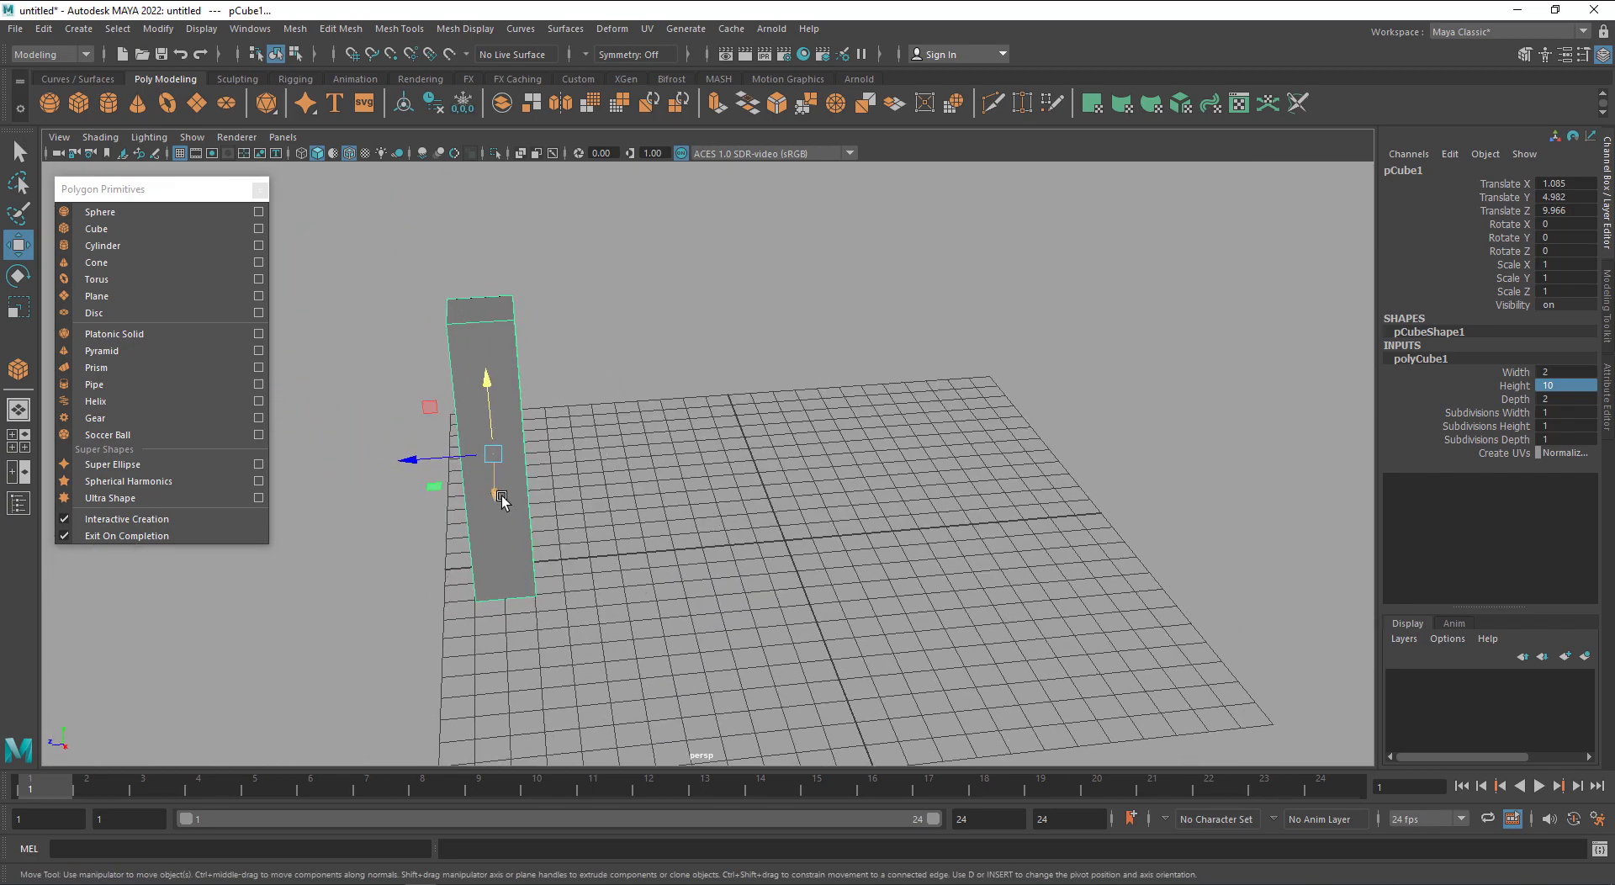
Compare the construction inputs of the pillar with those of a temporary duplicate, and delete the duplicate
shift+drag(501, 498, 481, 235)
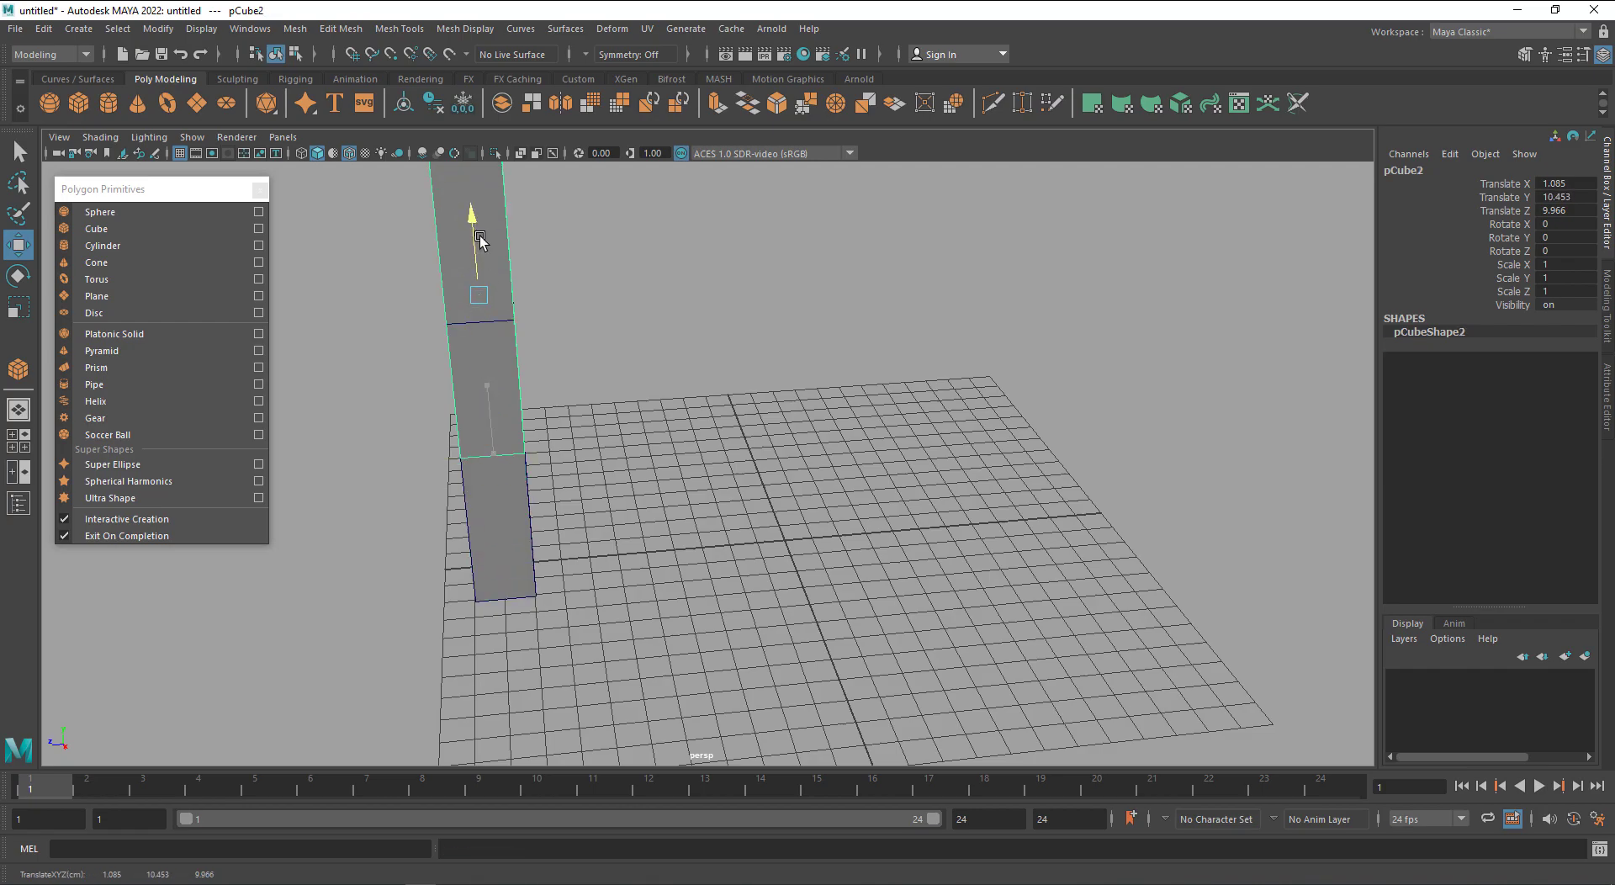
drag(406, 301, 686, 348)
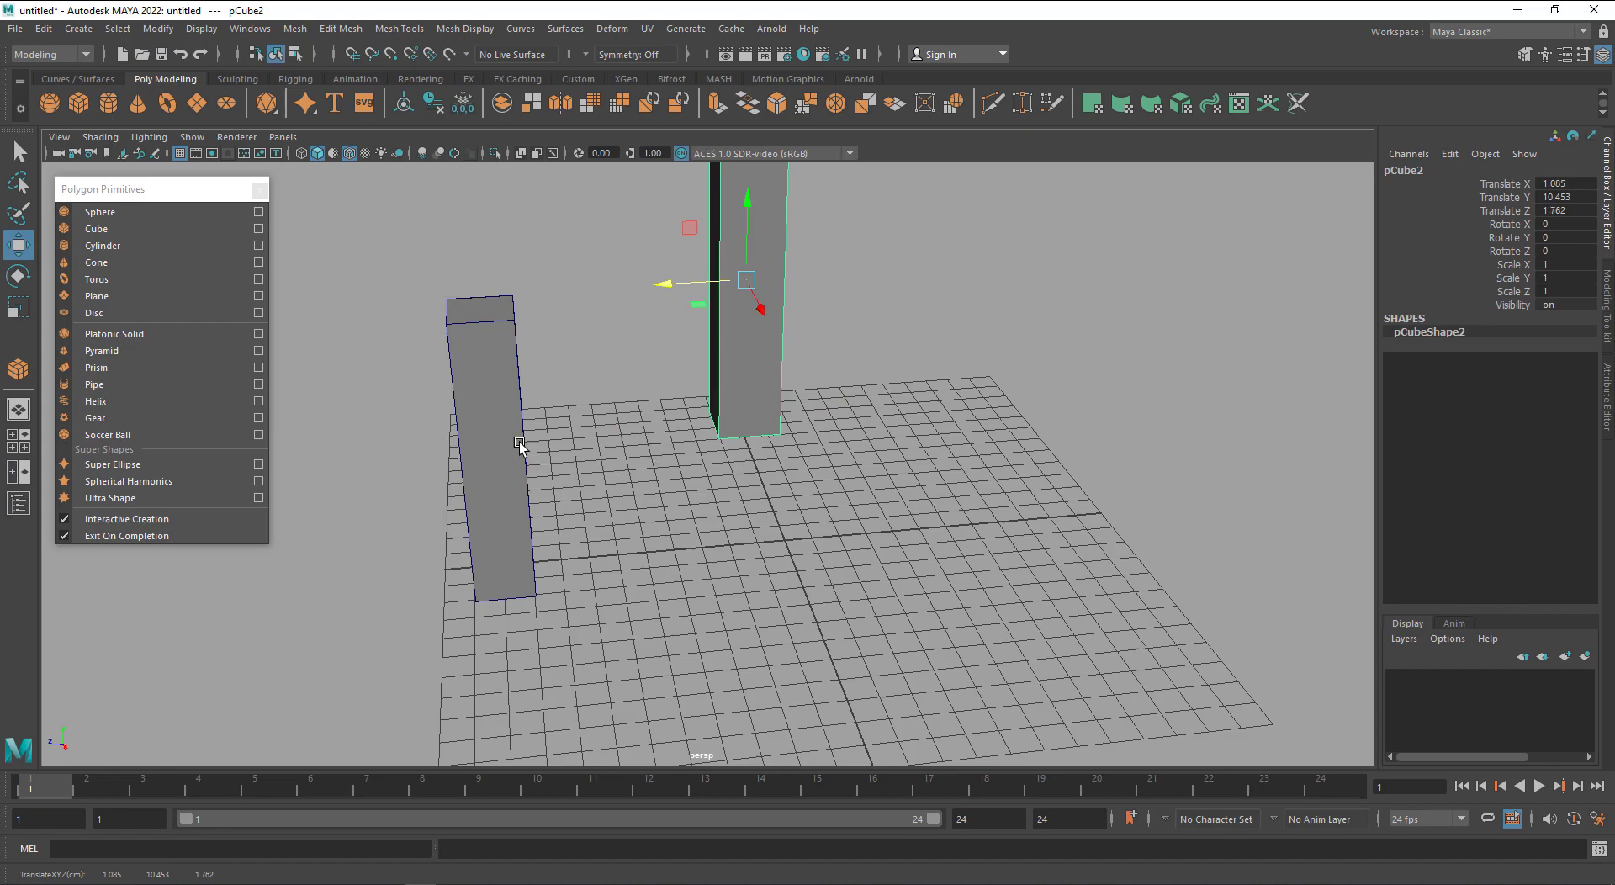
click(500, 427)
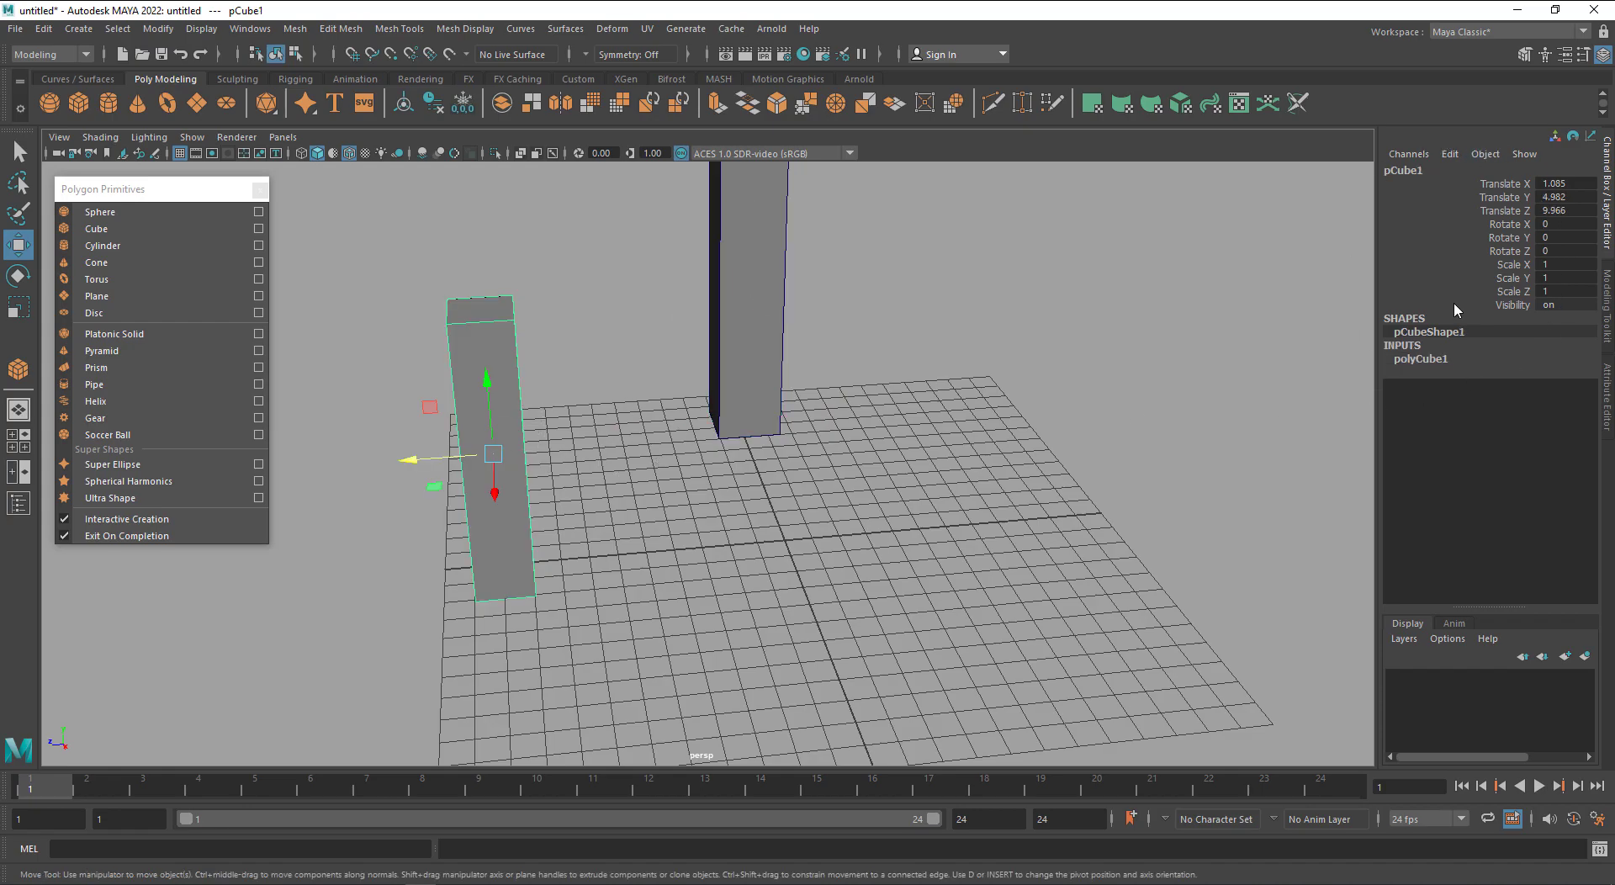
click(1420, 359)
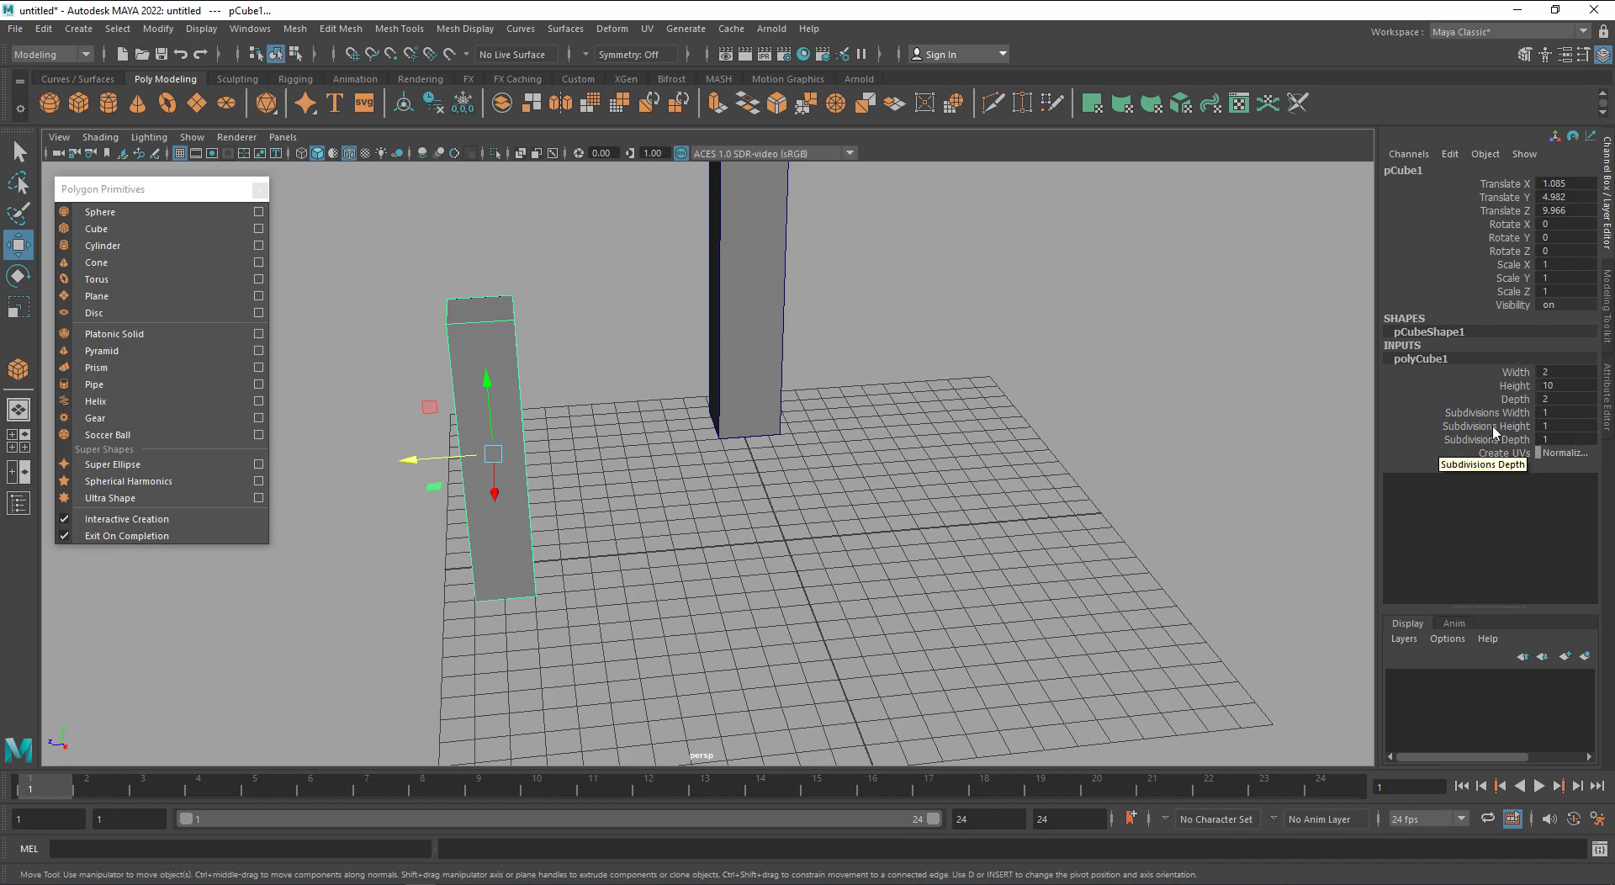
click(747, 332)
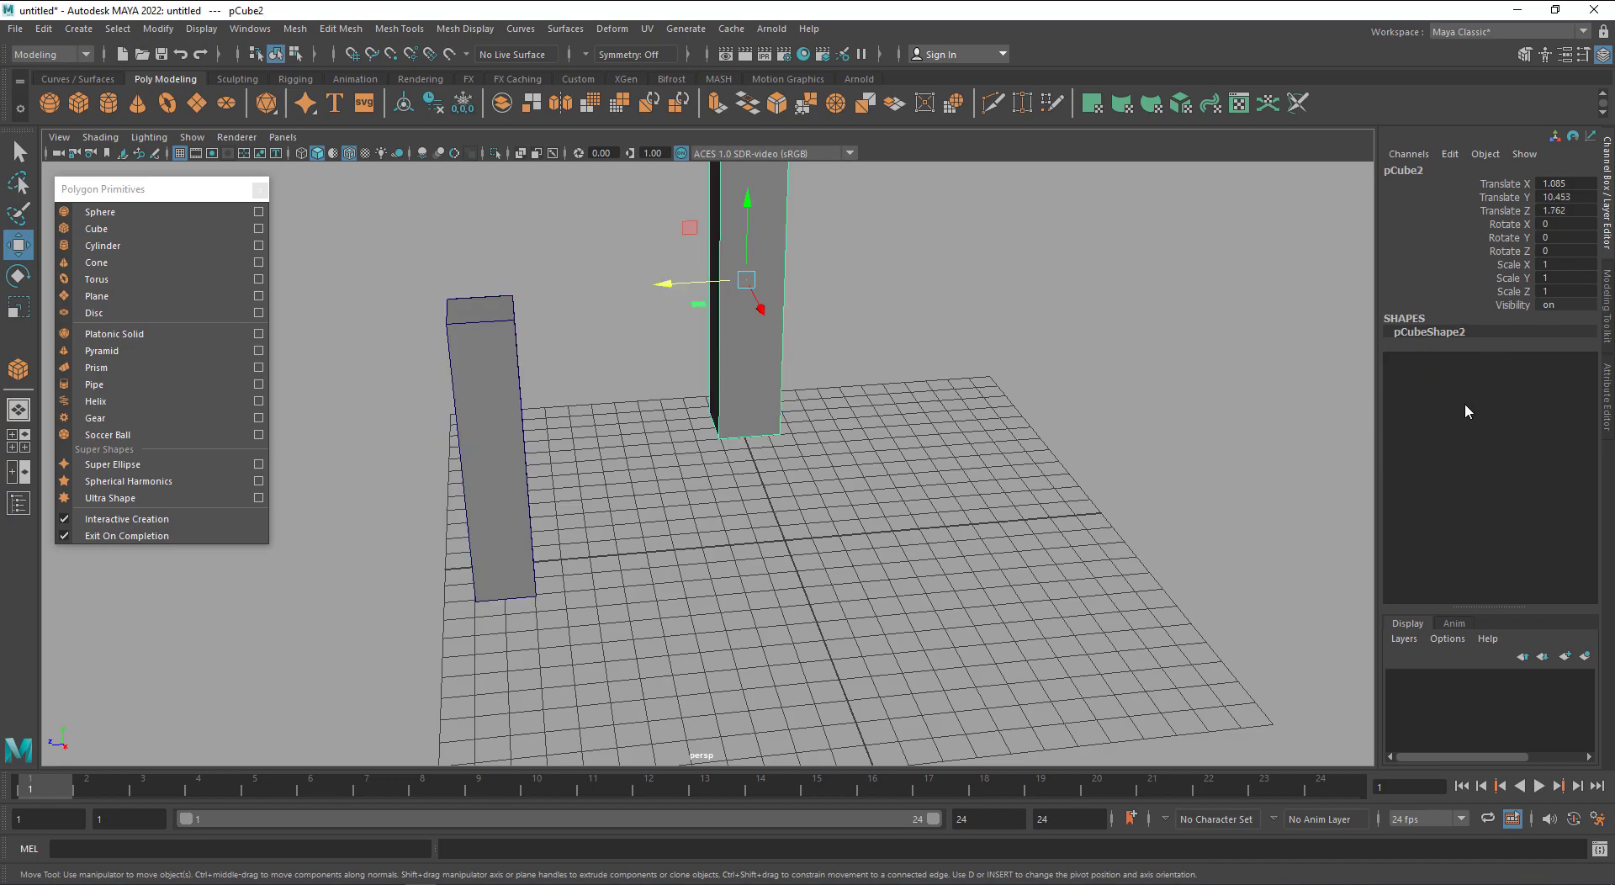
key(Delete)
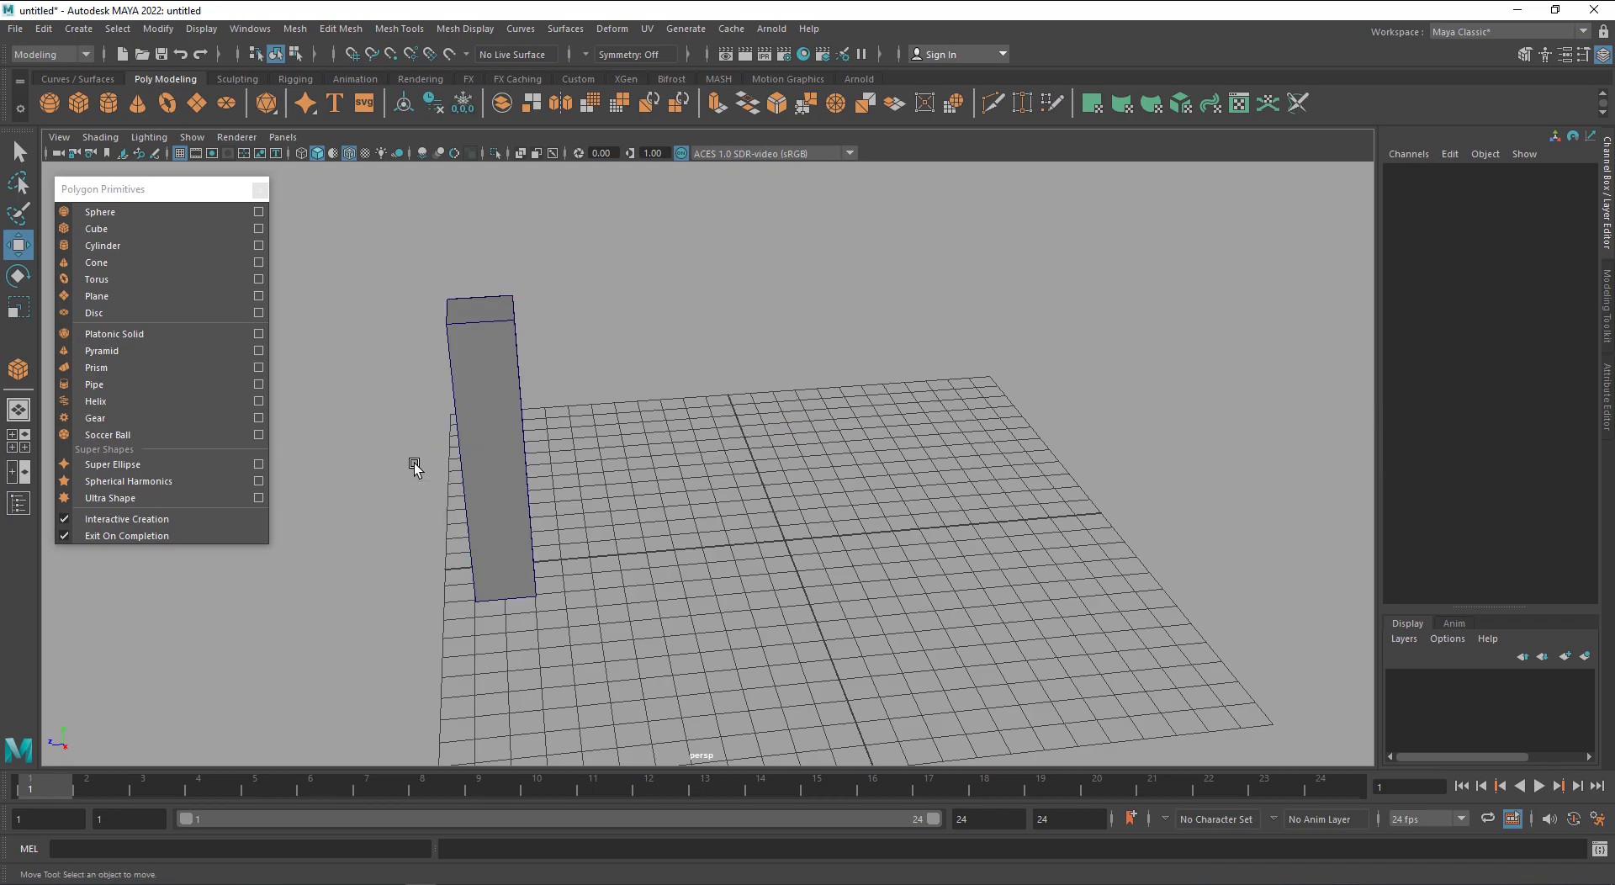
Duplicate the pillar upward, flatten the copy to a Y scale of about 0.06 and seat it on the pillar's top as a cap
click(478, 430)
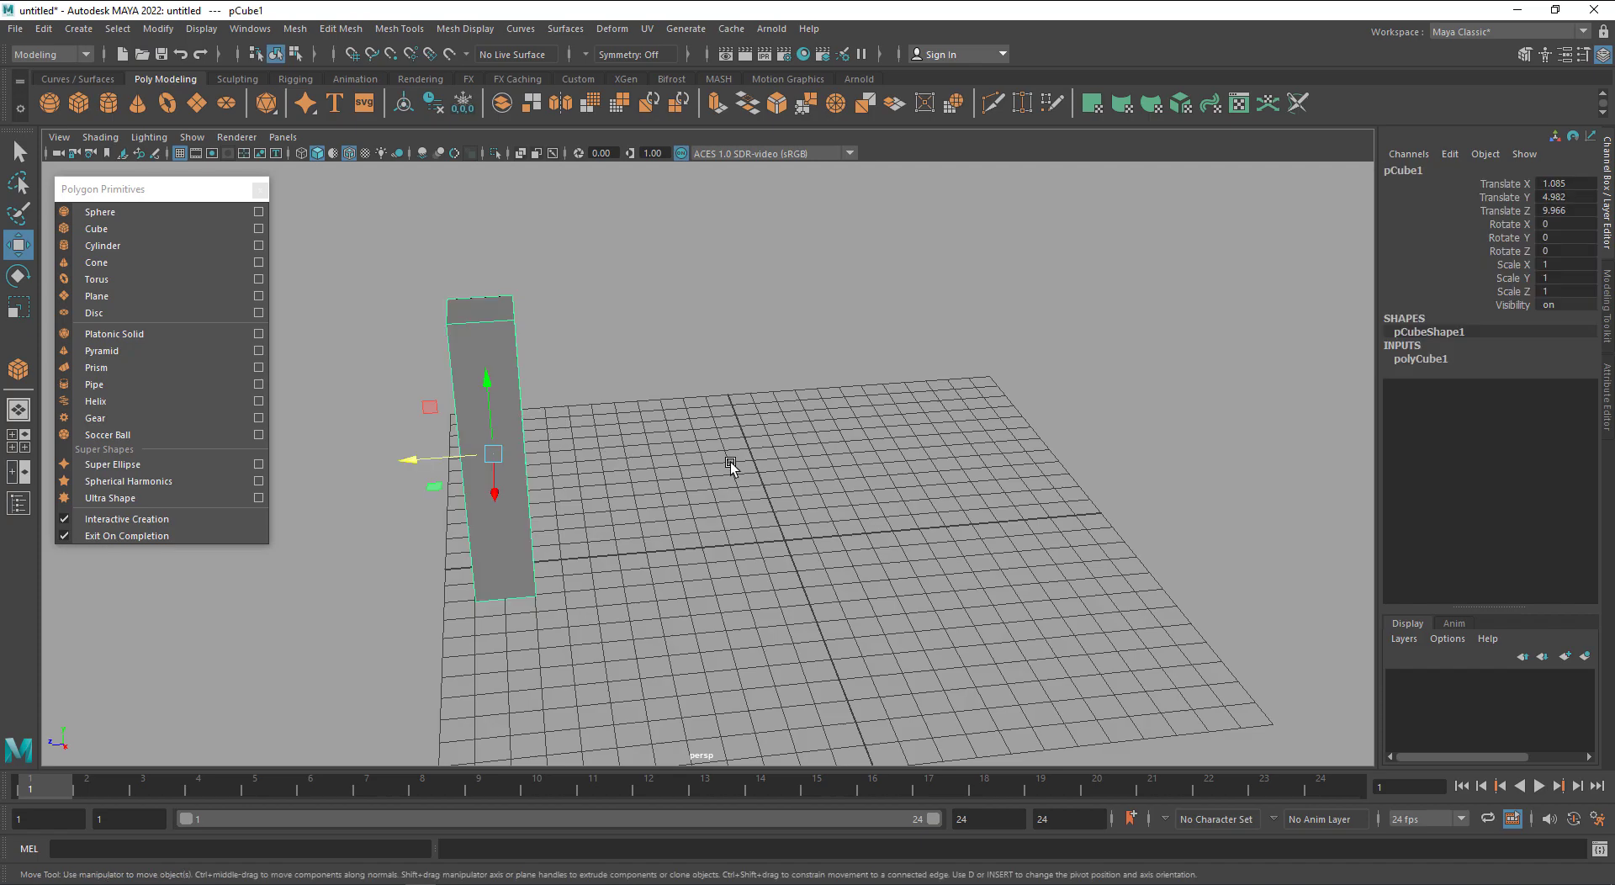
drag(491, 419, 480, 244)
key(r)
key(w)
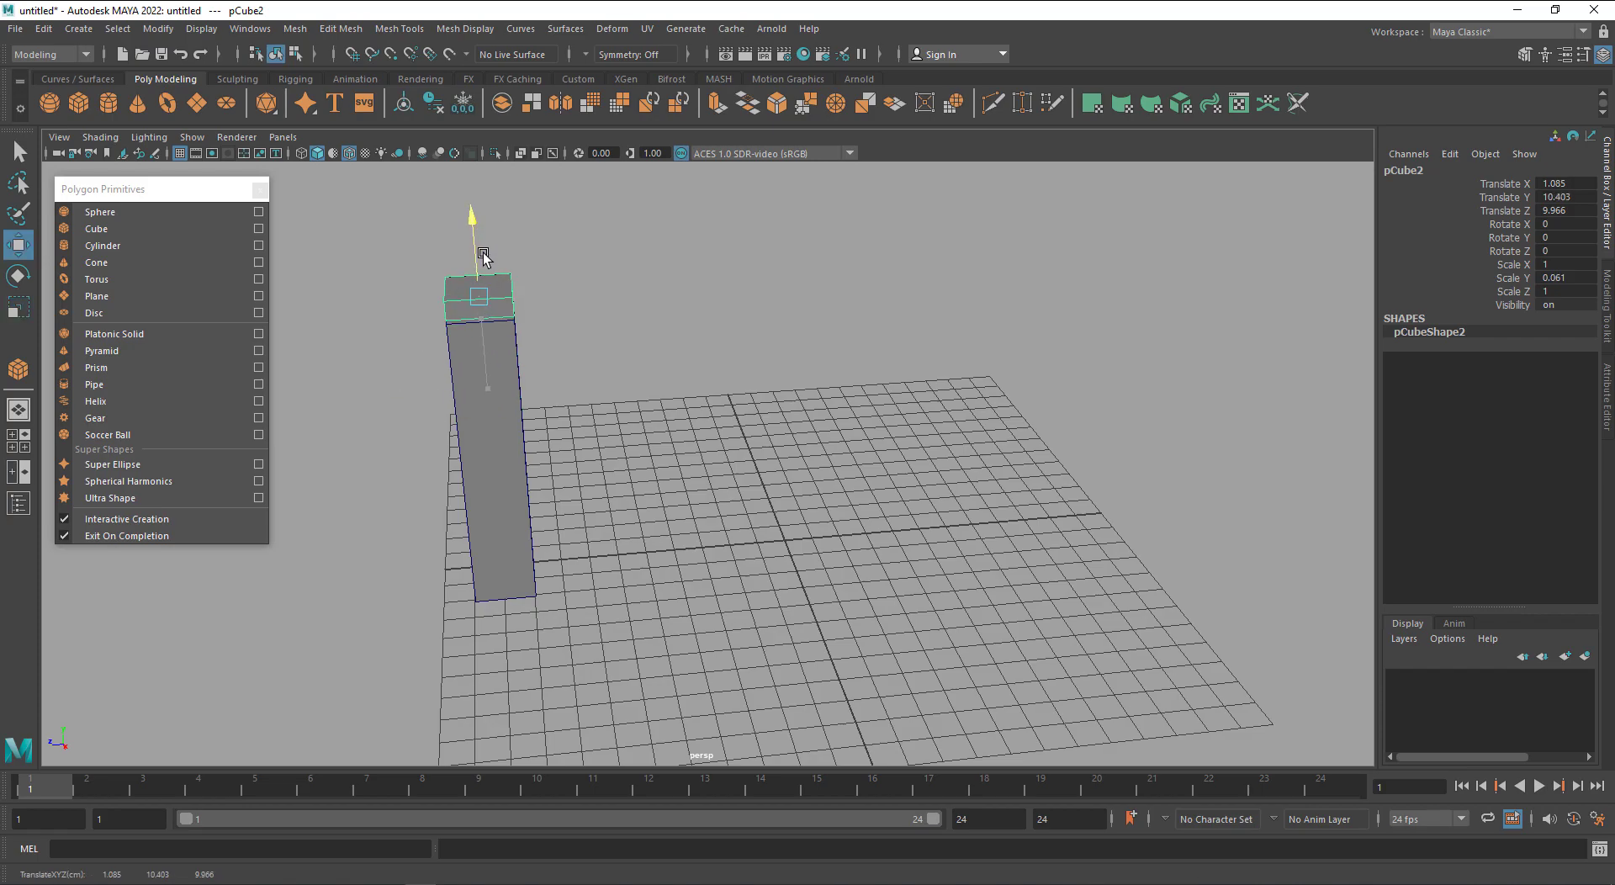
key(f)
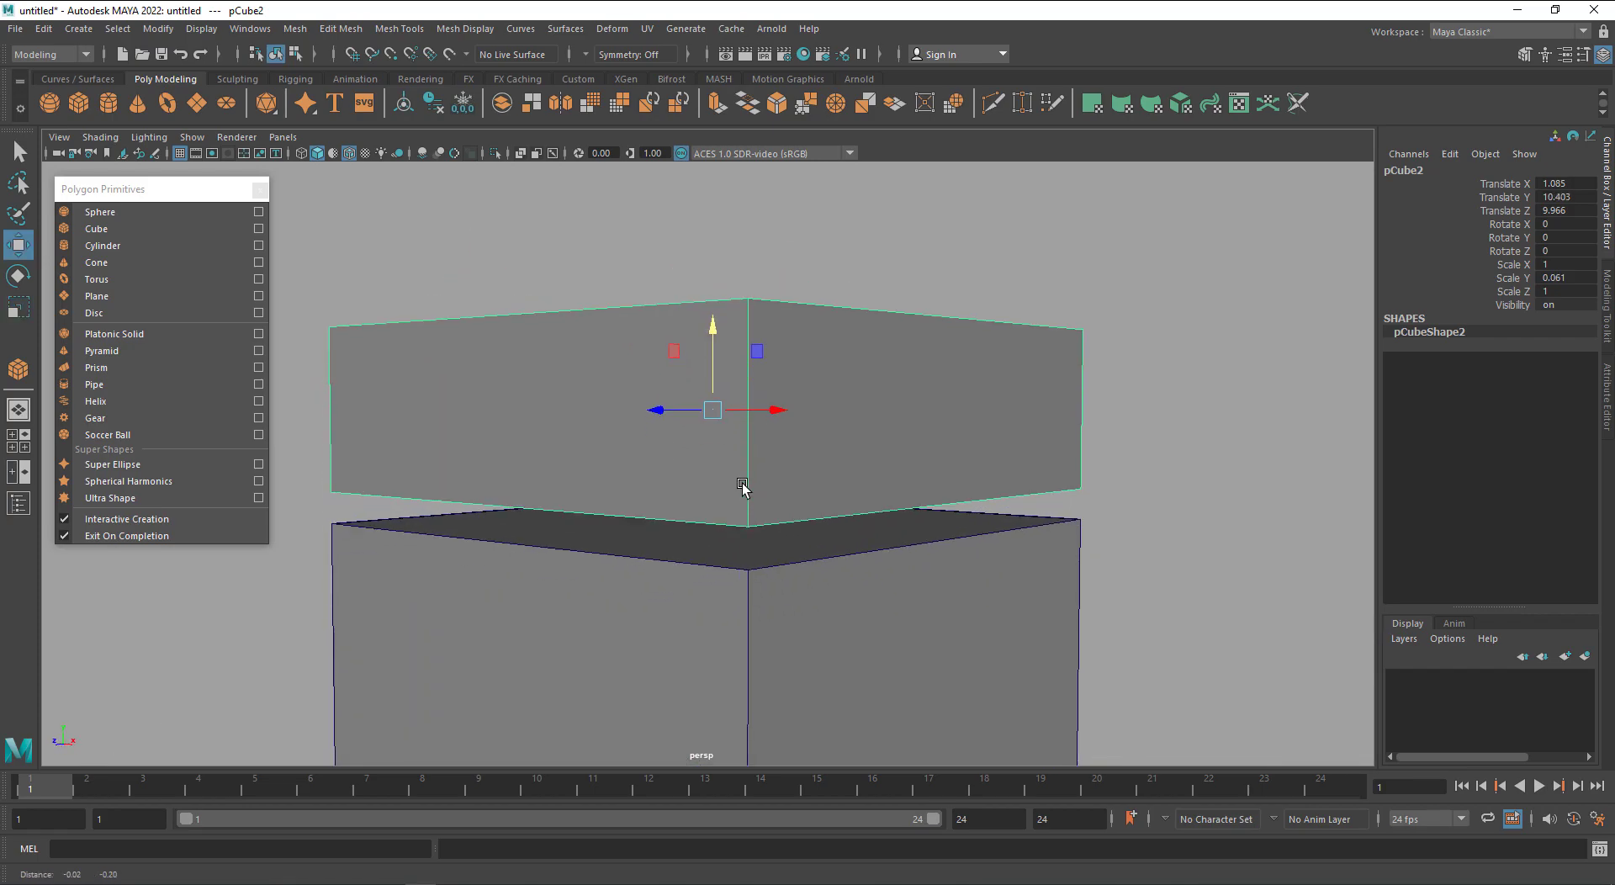
drag(714, 347, 715, 373)
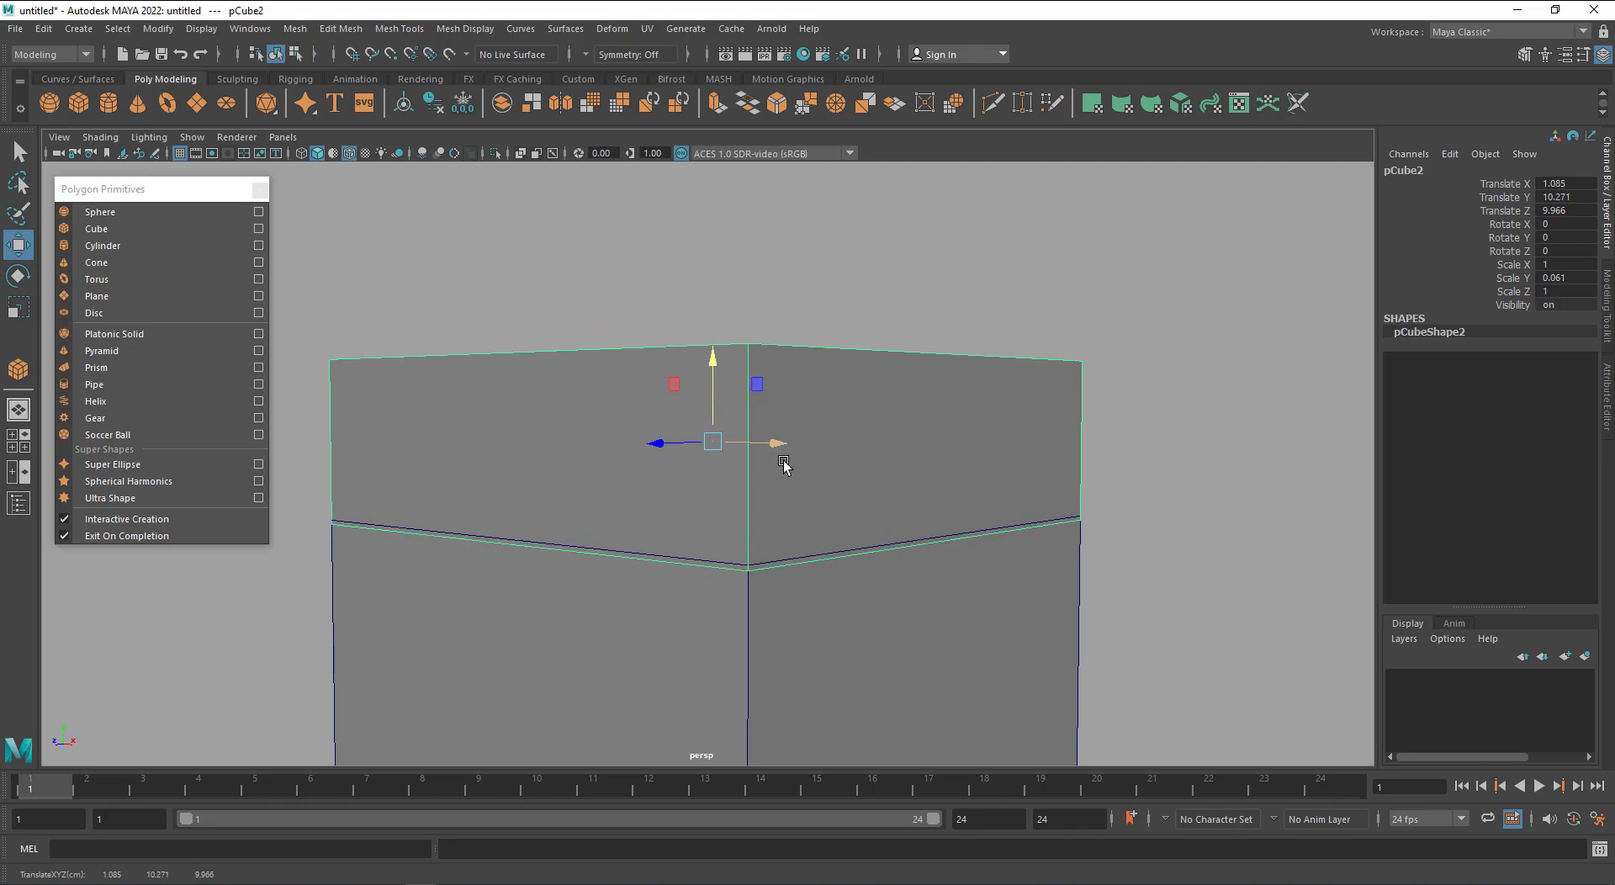
Scale the cap to about 1.2 in X and Z so it overhangs the pillar, and reduce its thickness slightly
key(r)
drag(713, 442, 779, 422)
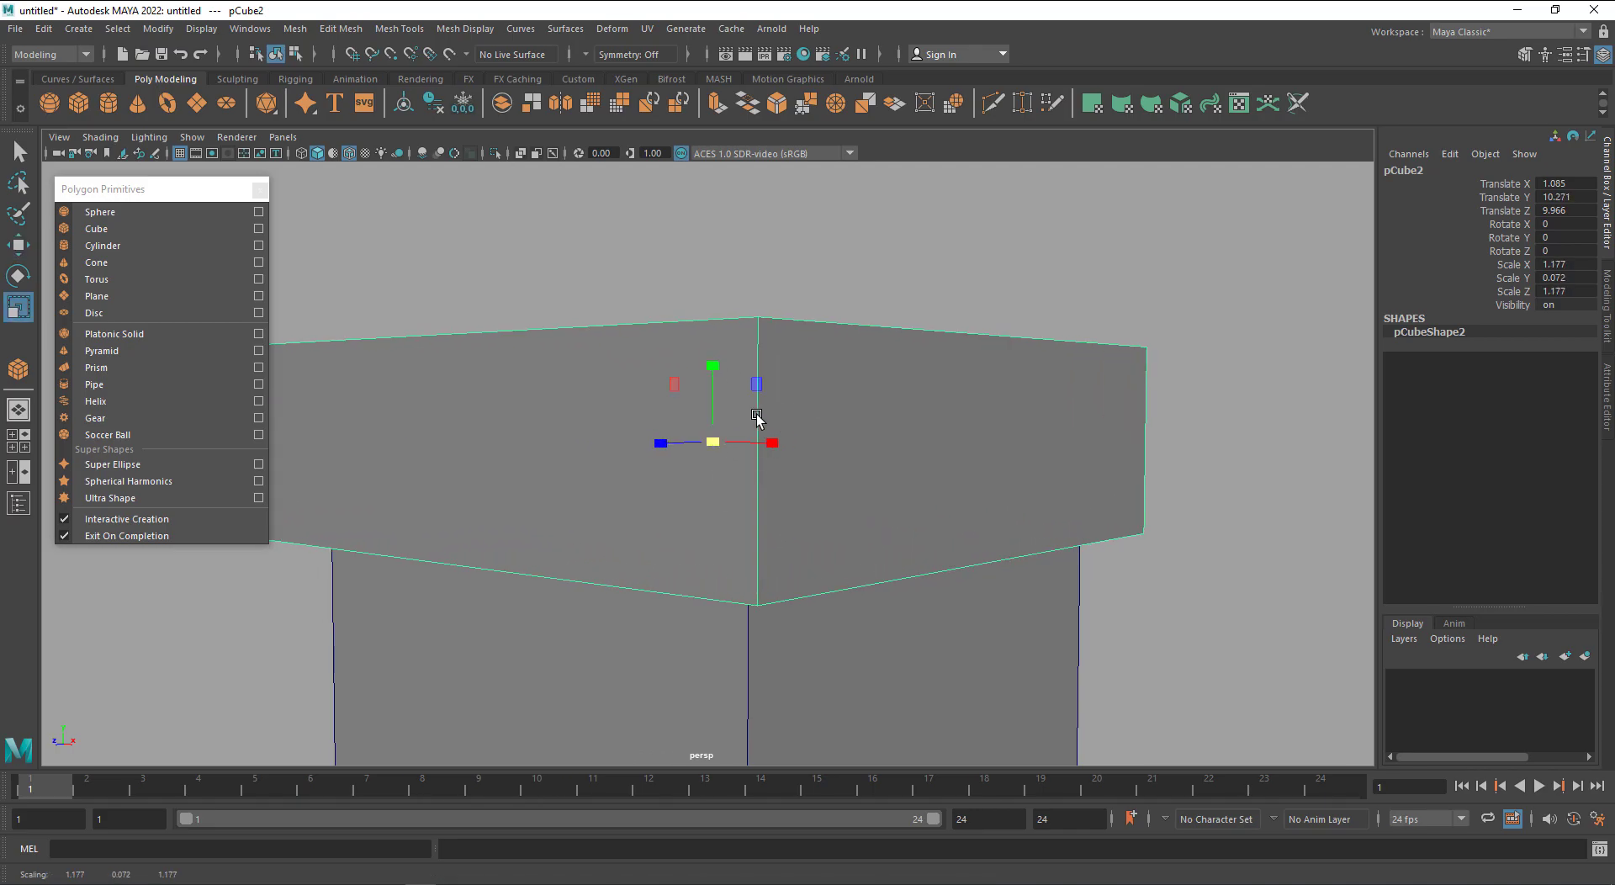
drag(712, 361, 711, 383)
key(w)
click(1238, 582)
alt+drag(1239, 582, 1128, 536)
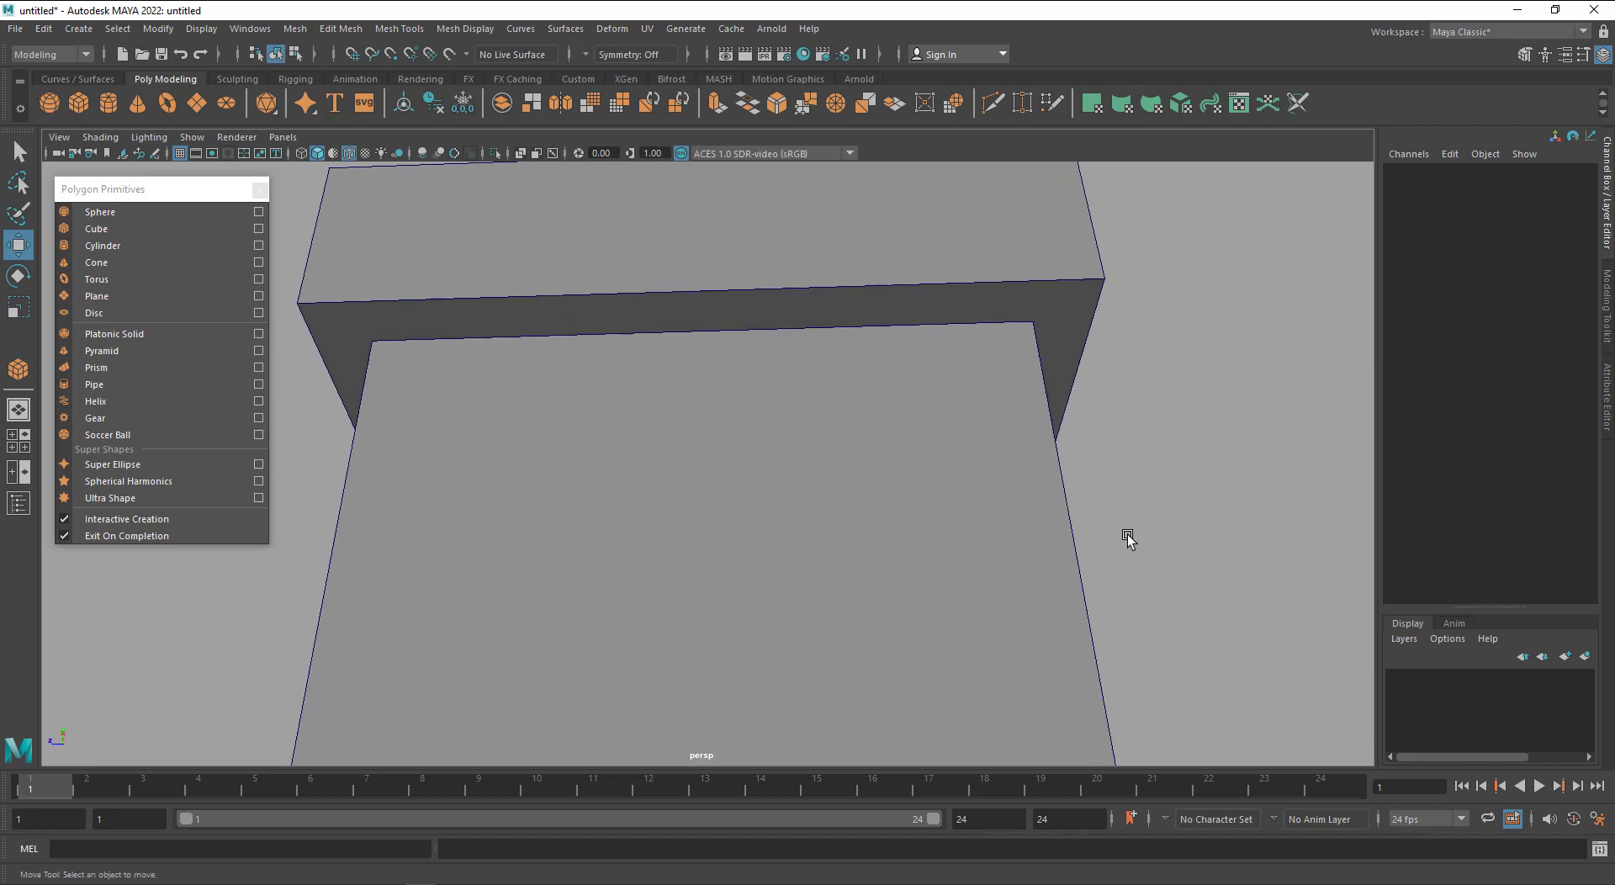
scroll(1128, 536, down, 10)
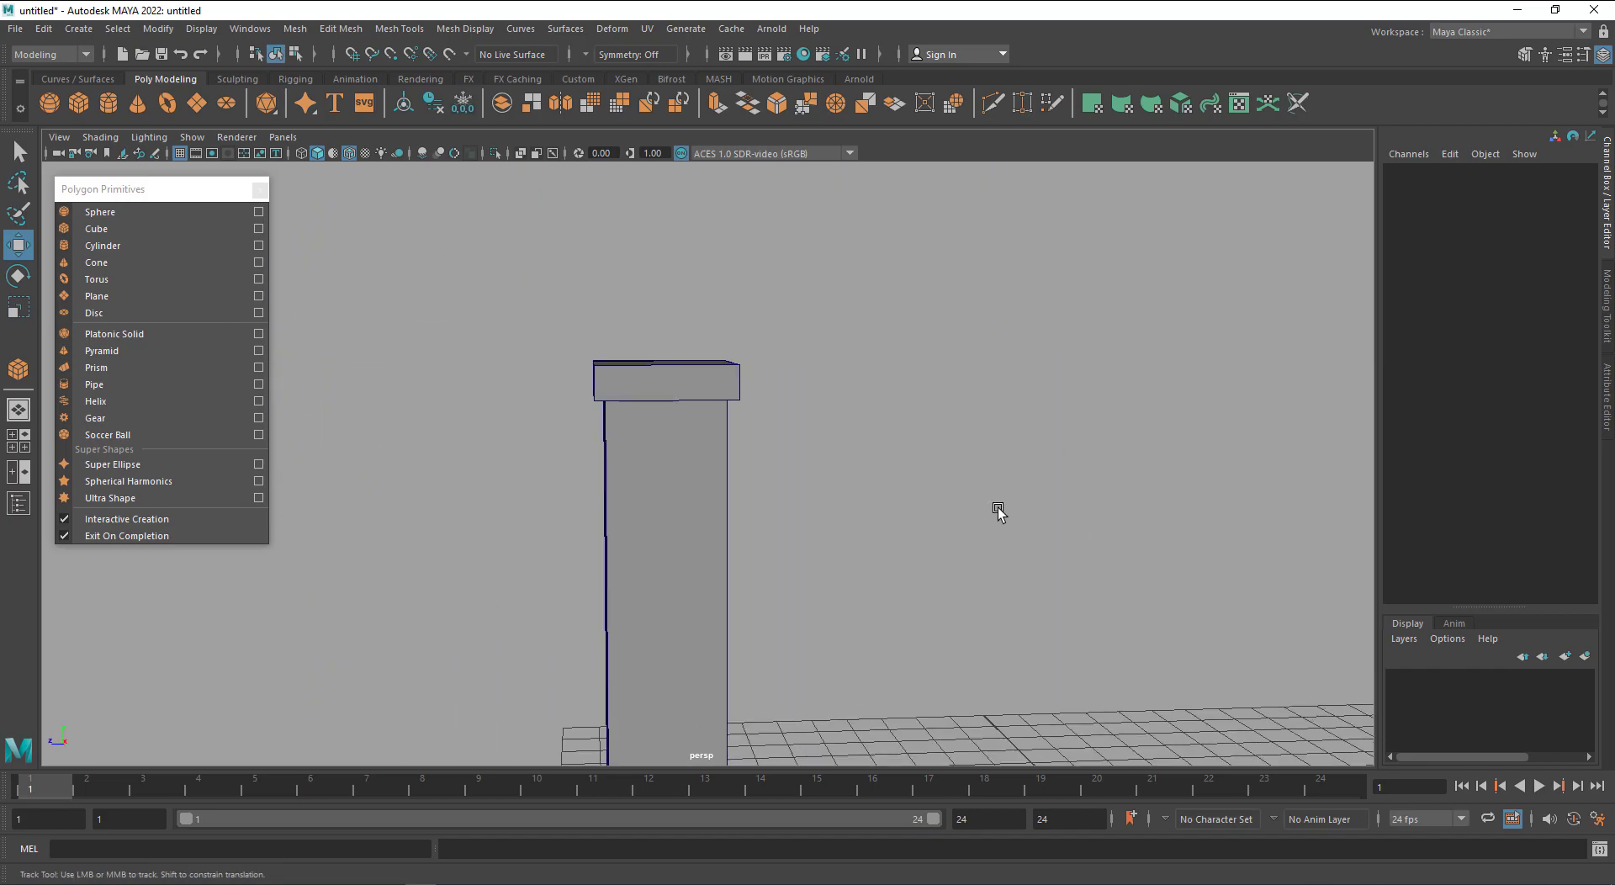
alt+middle_drag(997, 509, 998, 425)
Check the gateposts in the reference video, return to Maya and make the pillar's cap a little thinner
key(alt+Tab)
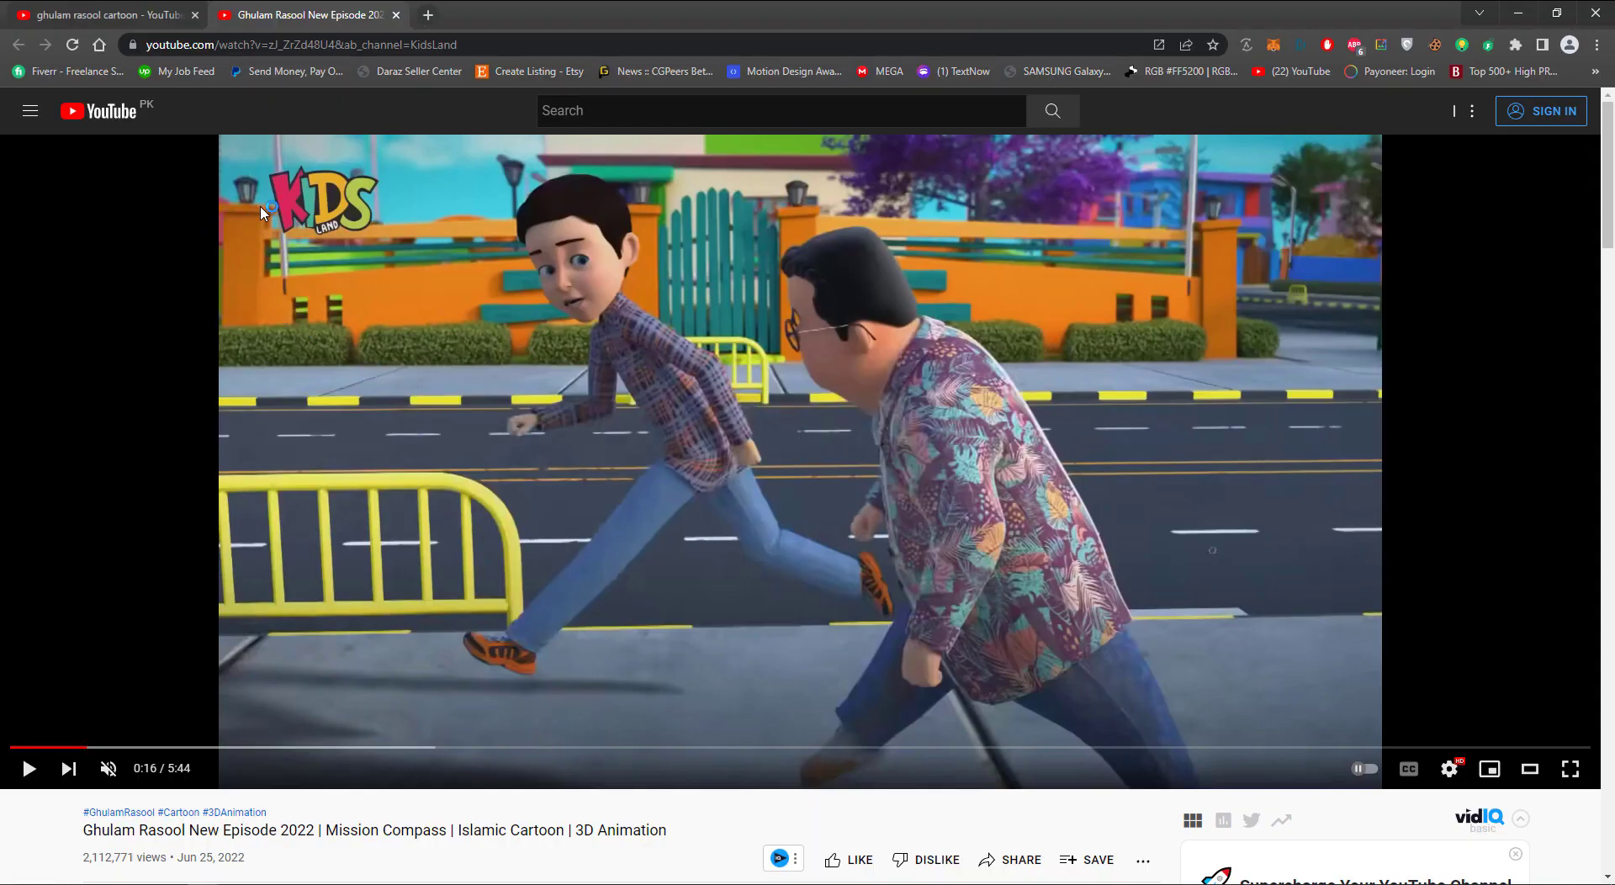
key(alt+Tab)
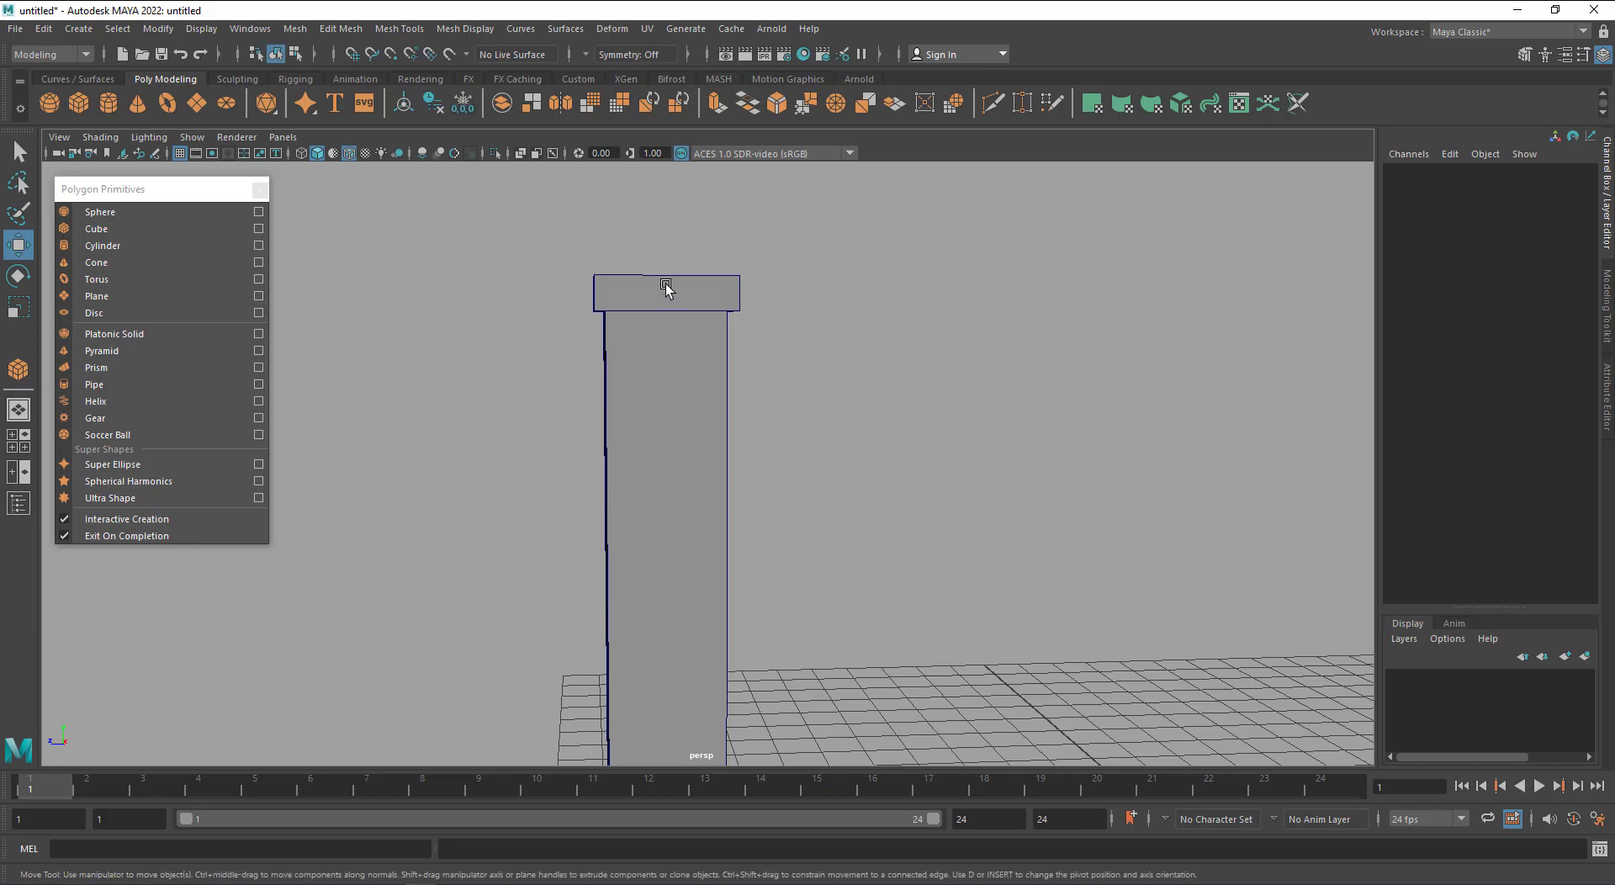
click(666, 290)
key(r)
drag(666, 212, 663, 226)
key(w)
click(905, 330)
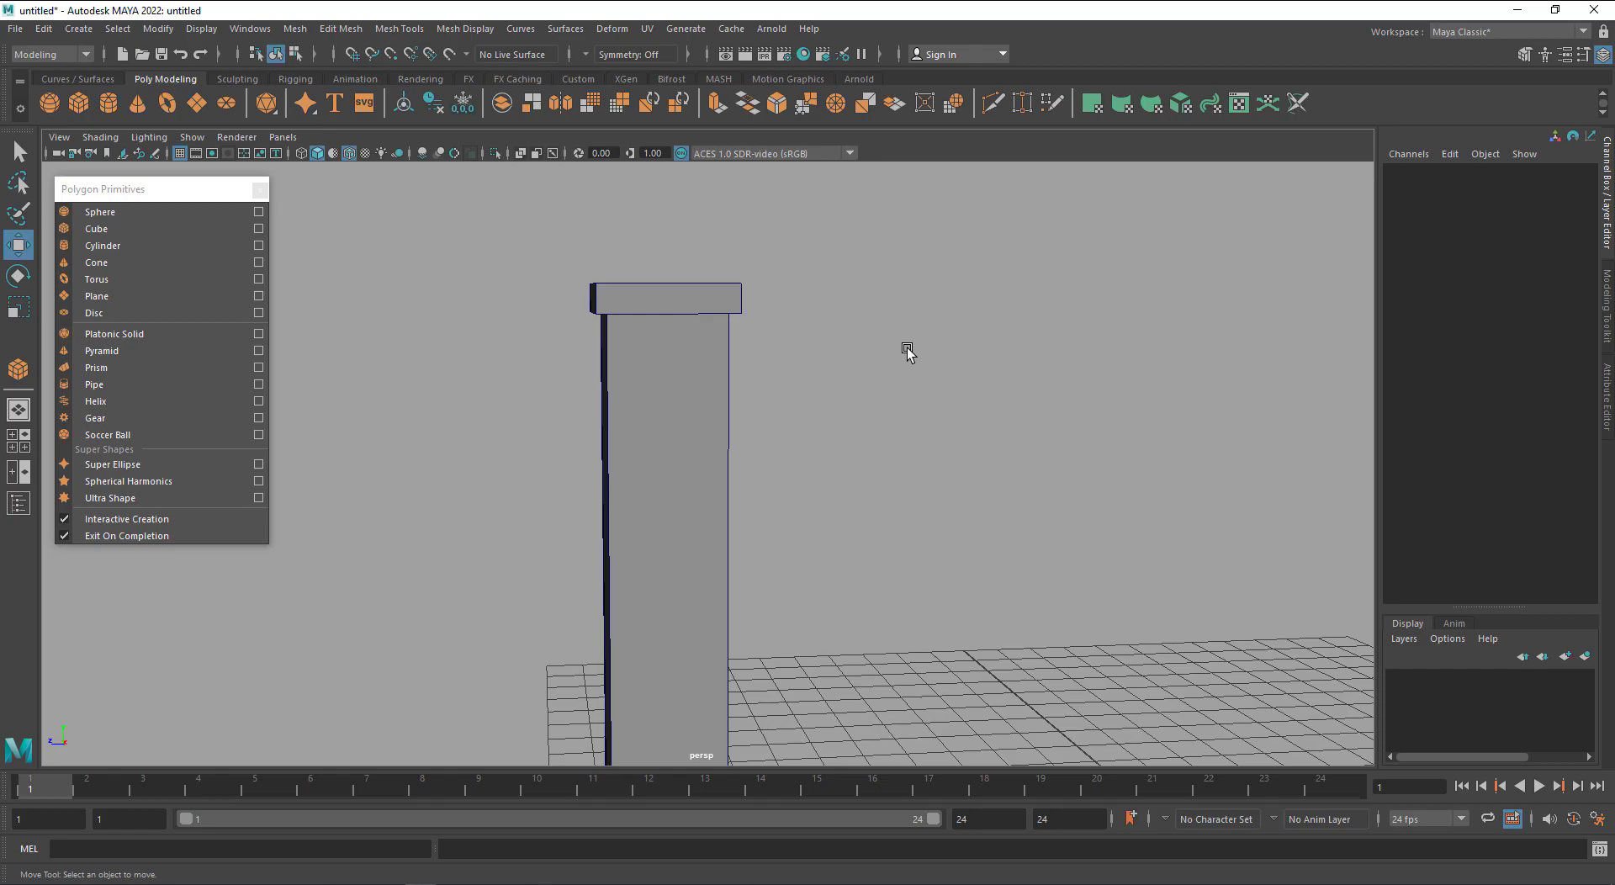
Check the post lamp in the reference video, return to Maya and create a cylinder of about 0.76 radius and 2.07 height beside the pillar
key(alt+Tab)
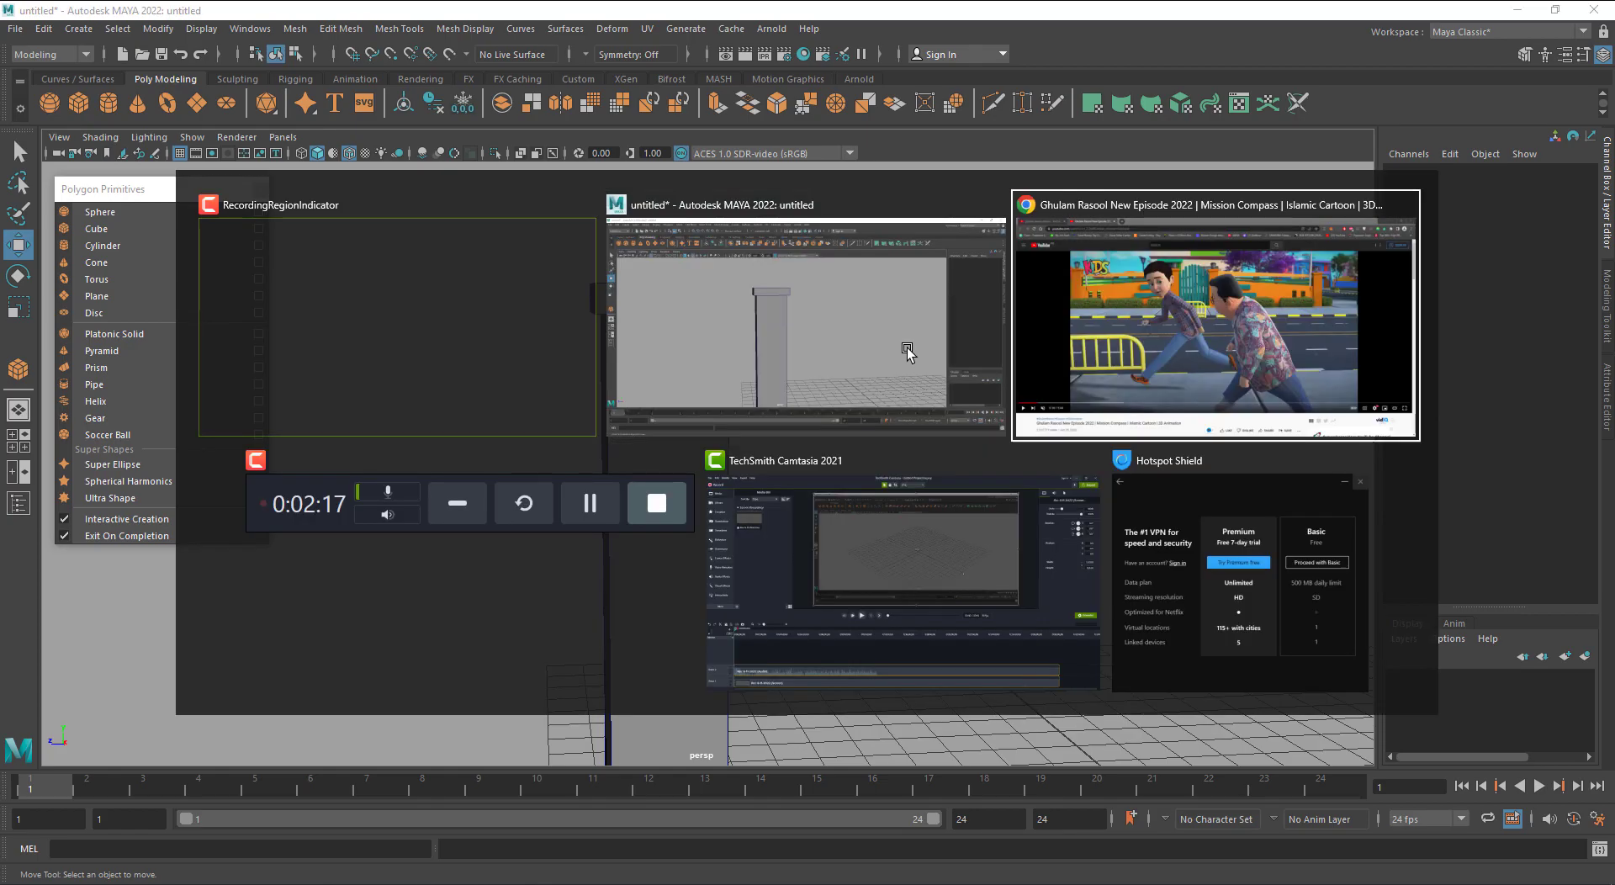
key(alt+Tab)
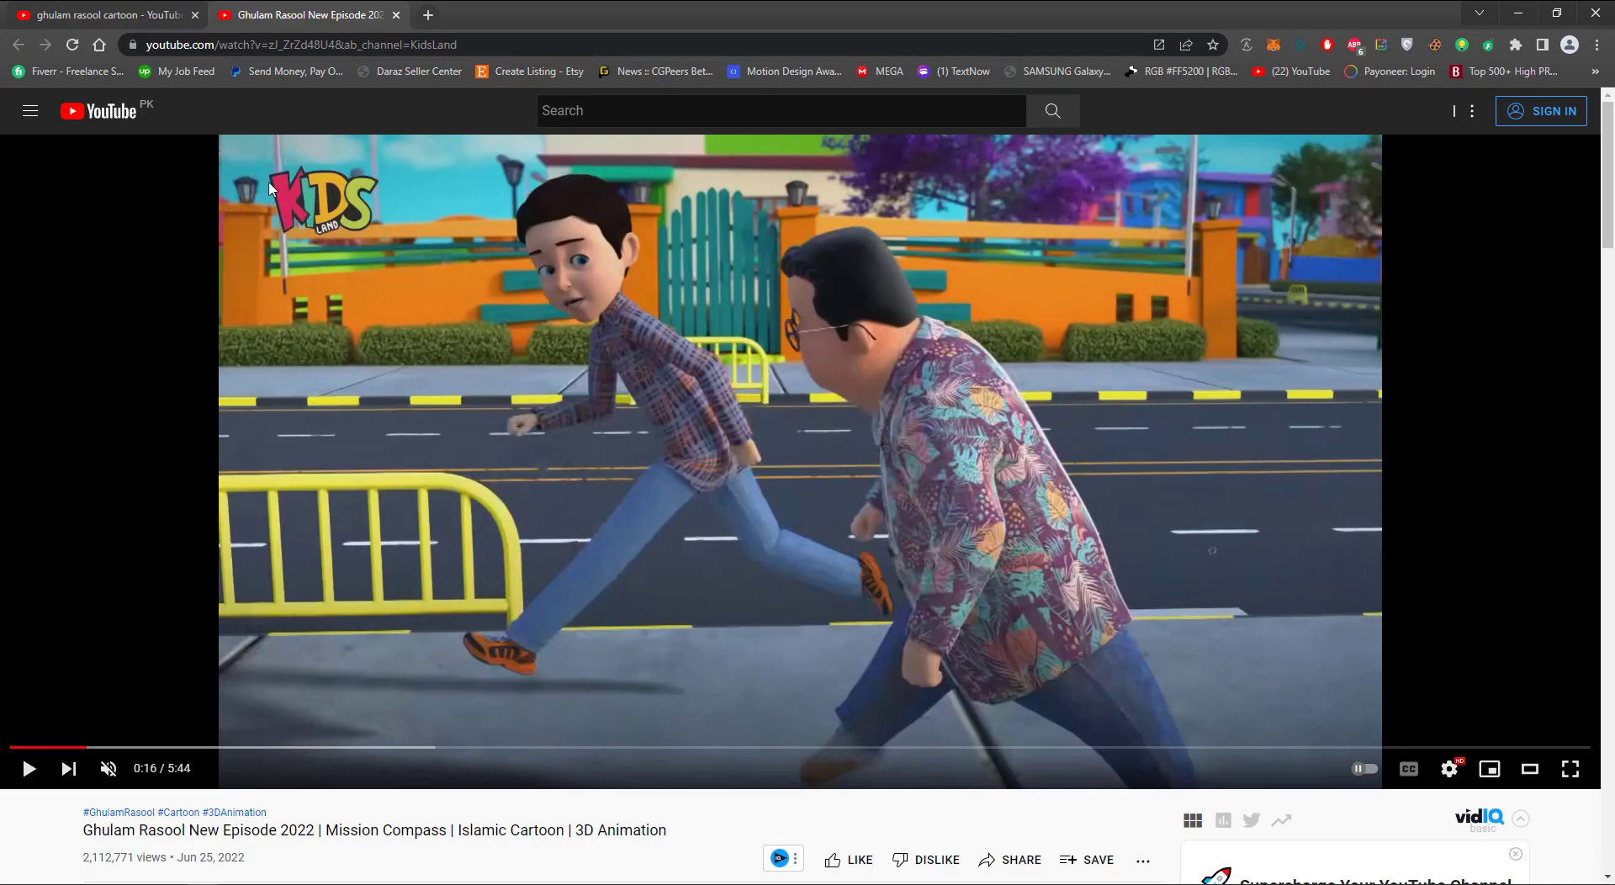
key(alt+Tab)
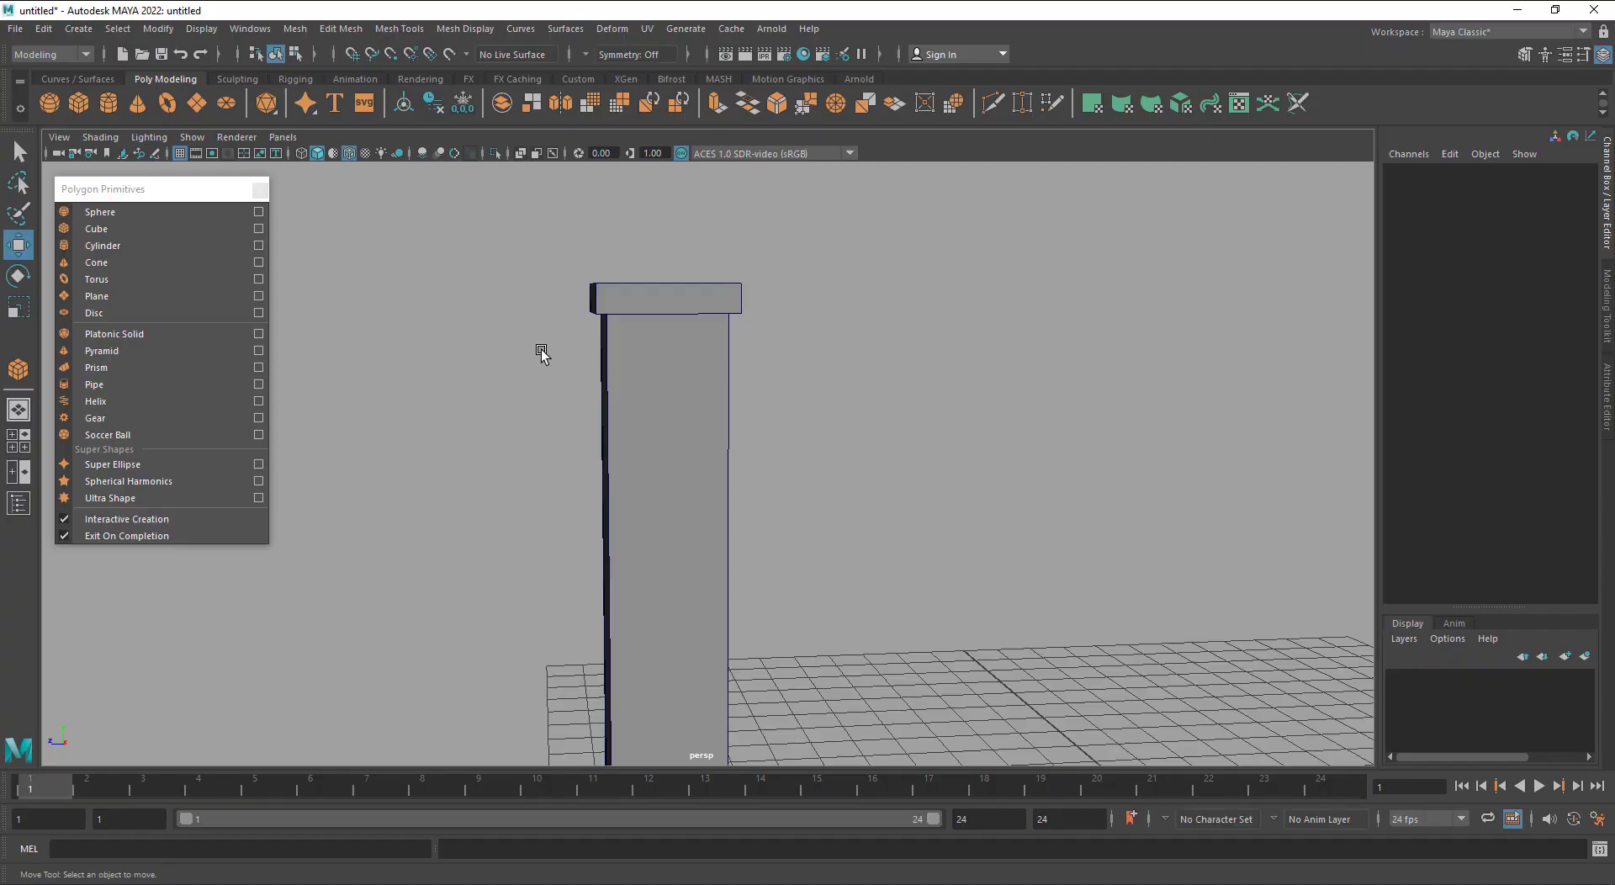
alt+drag(689, 451, 740, 479)
click(165, 246)
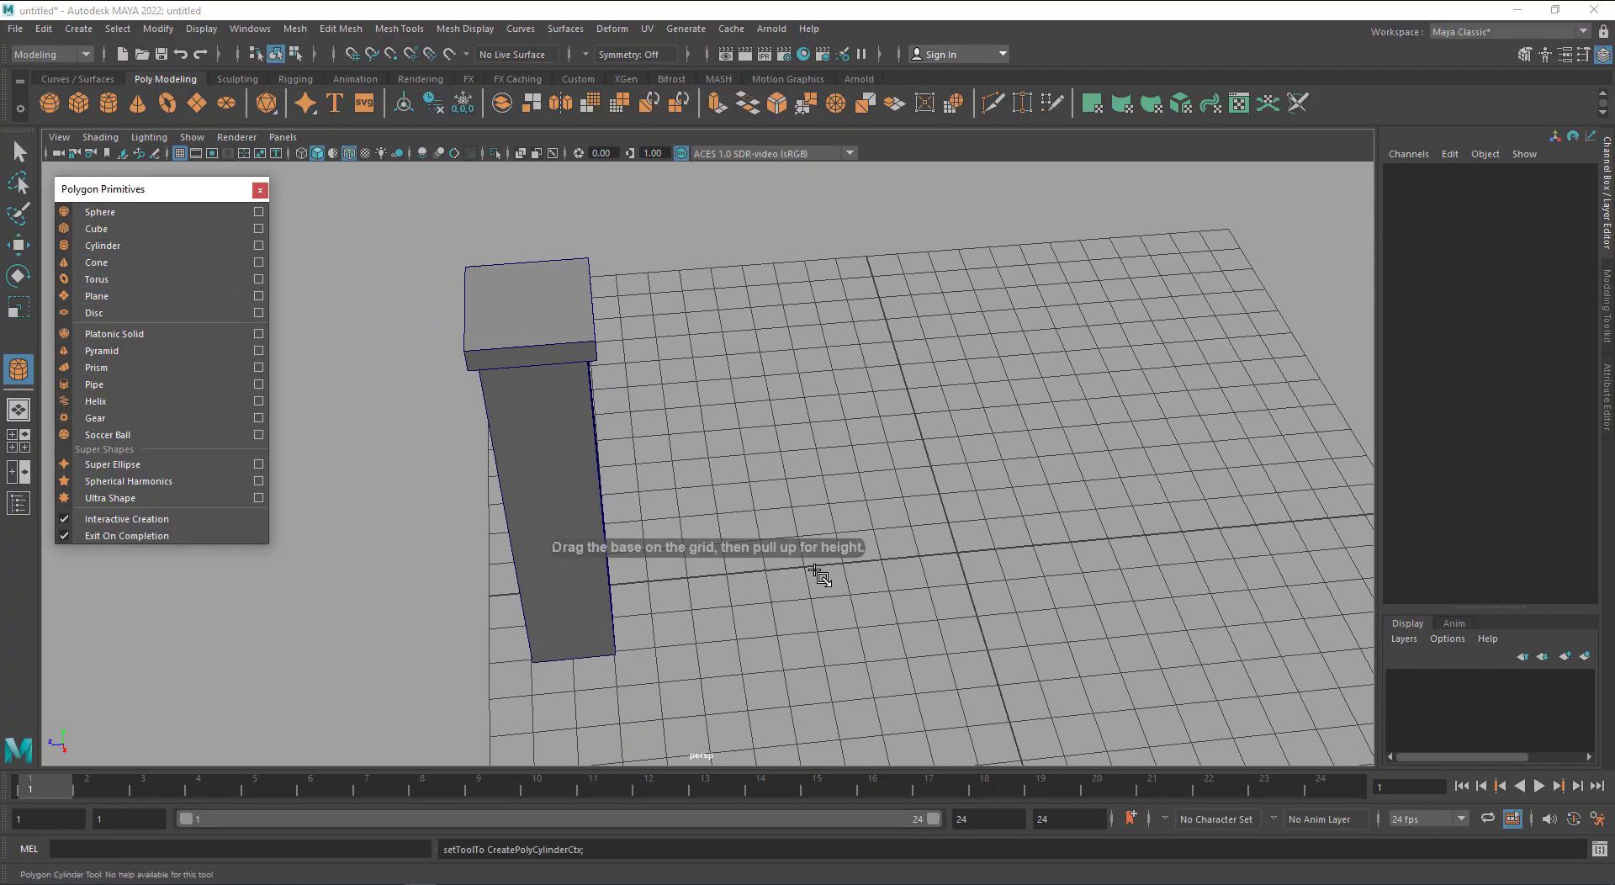
drag(807, 574, 832, 495)
key(f)
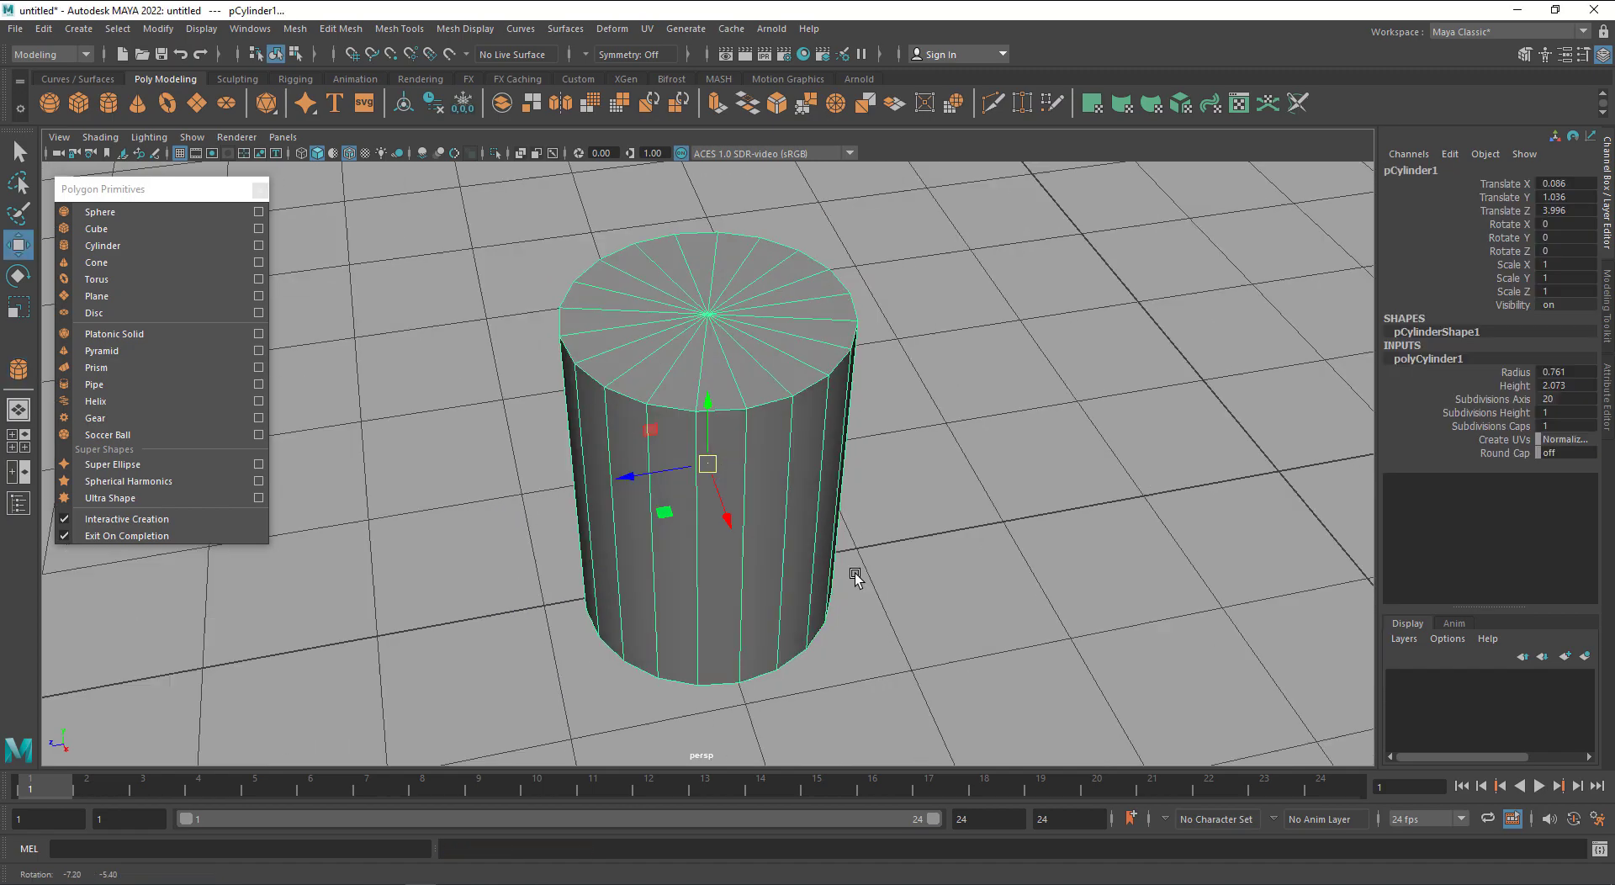
Set the cylinder's axis subdivisions to 6
click(1501, 400)
middle_drag(1102, 503, 967, 507)
alt+drag(999, 515, 1027, 566)
middle_drag(1027, 565, 1063, 566)
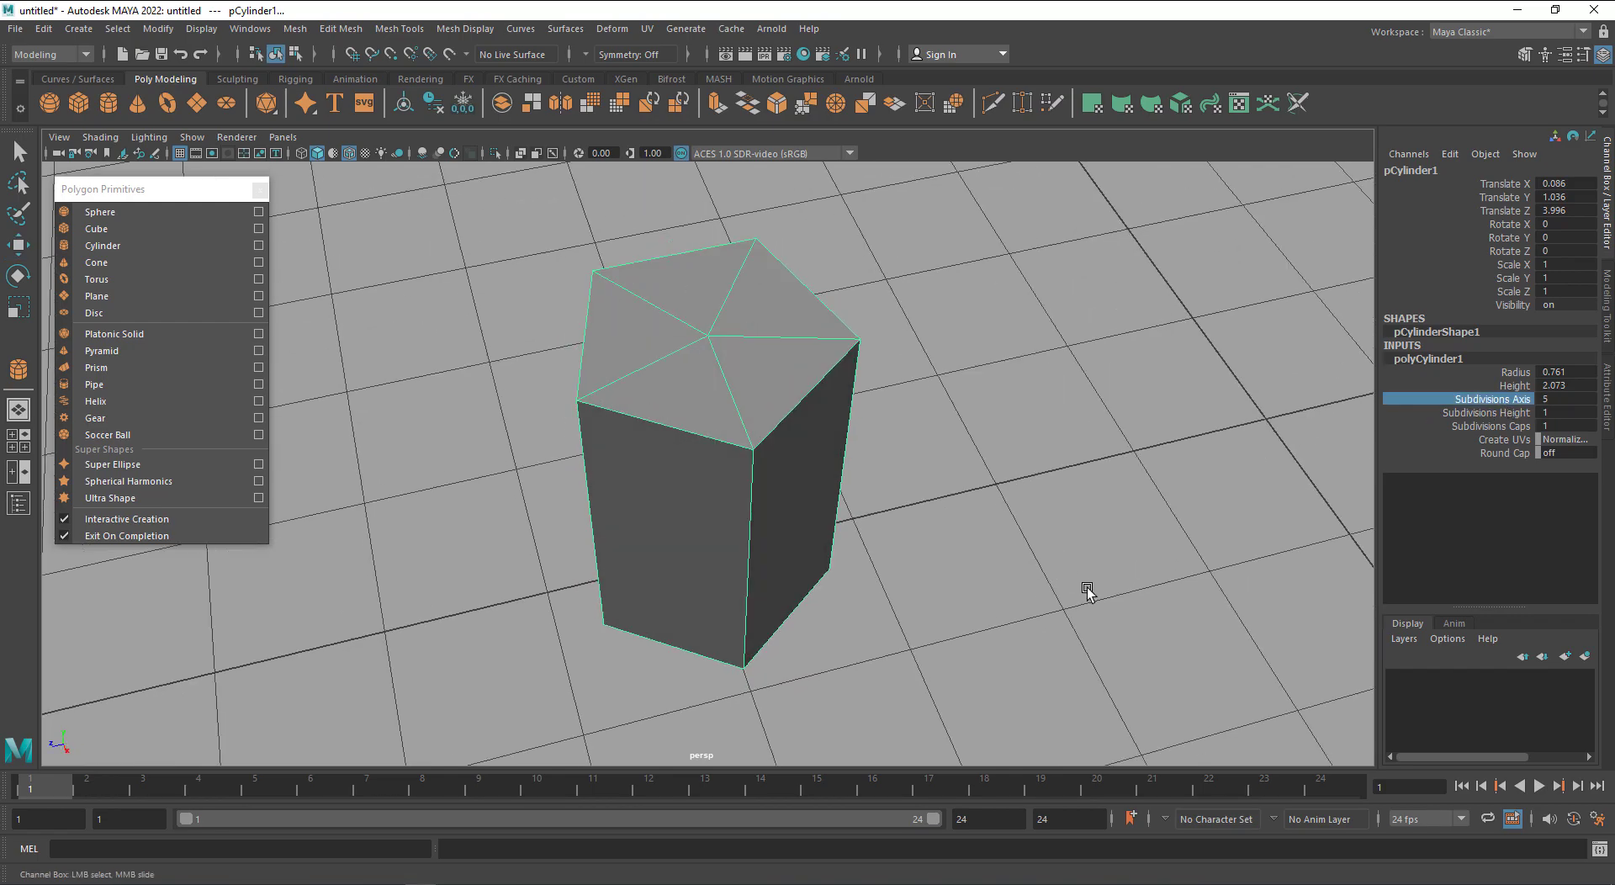
alt+drag(1063, 566, 1056, 580)
middle_drag(1057, 581, 1061, 580)
alt+drag(1076, 598, 1065, 562)
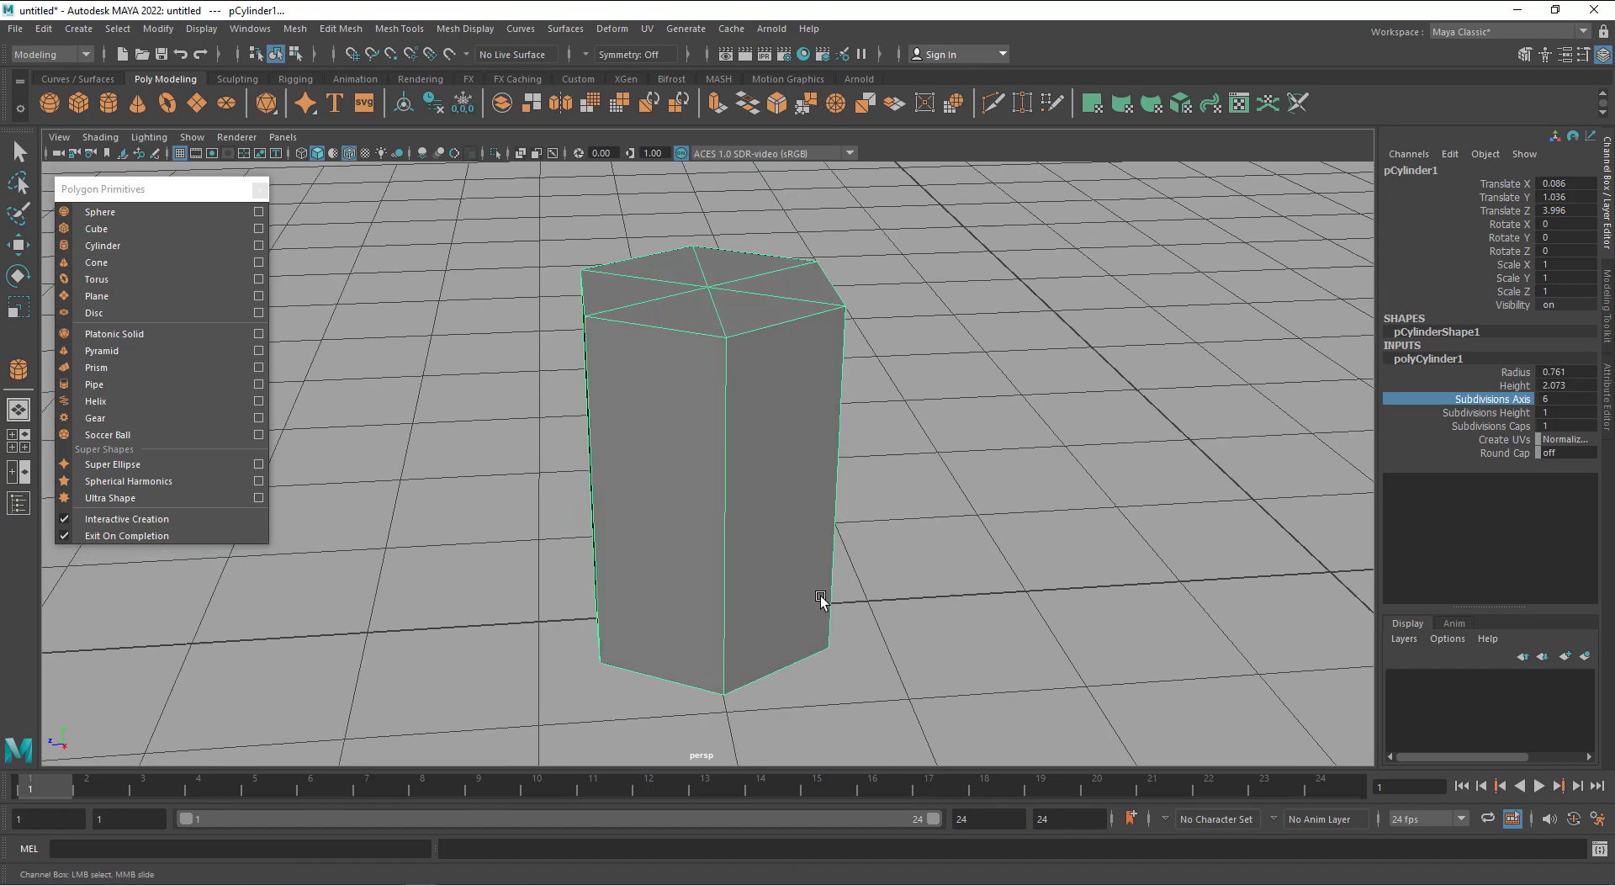
alt+drag(824, 595, 811, 565)
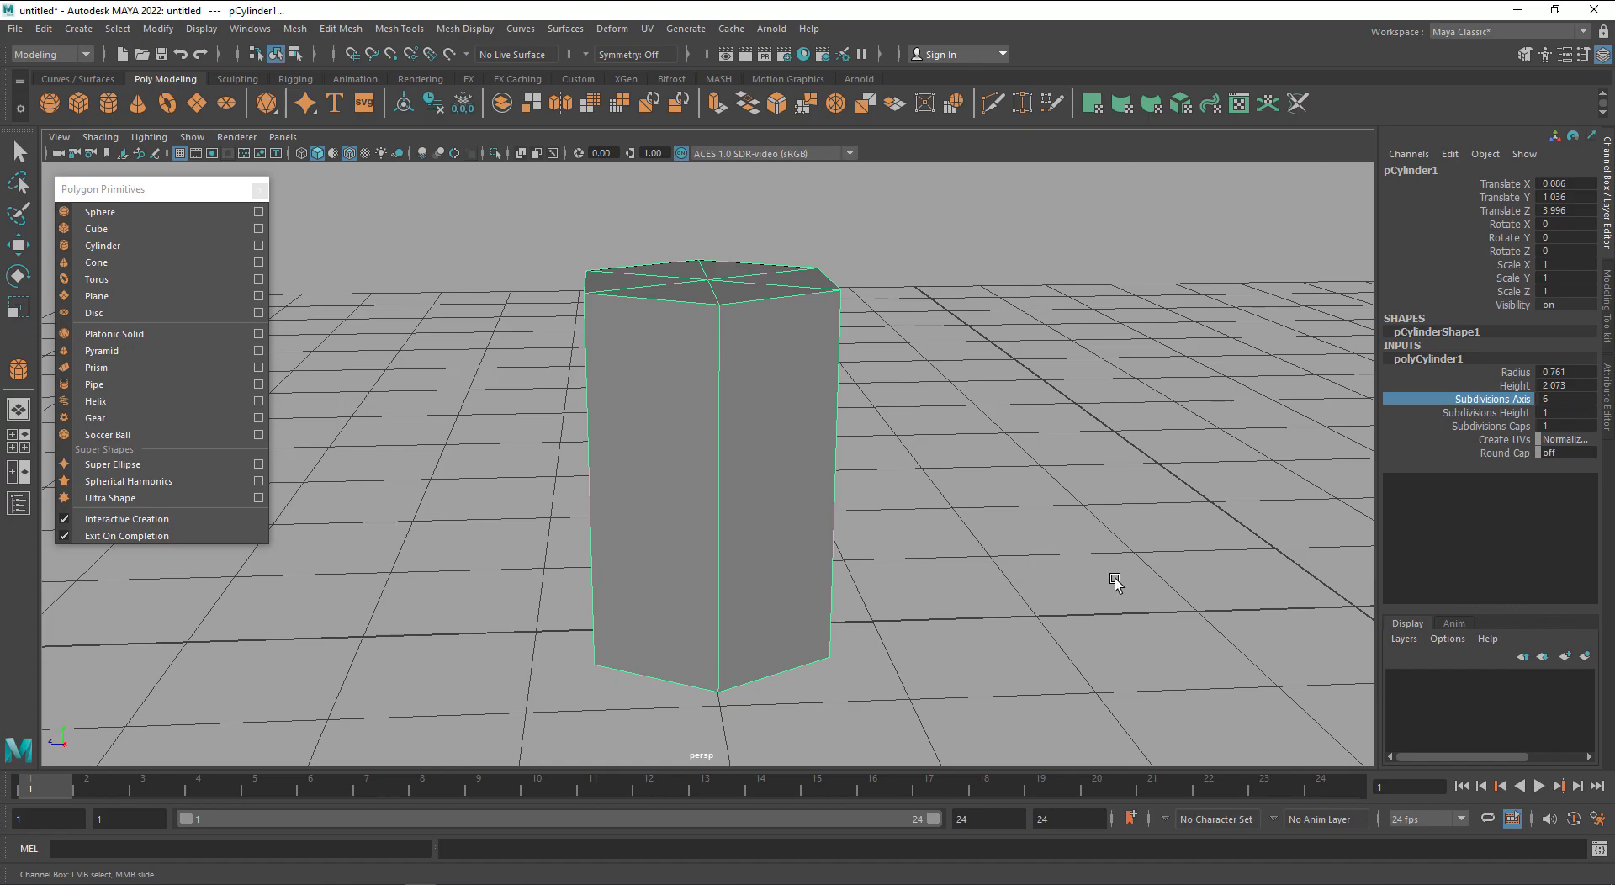
Select the bottom ring of vertices on the six-sided cylinder and scale it inward to taper the lamp body
right_drag(756, 486, 667, 431)
alt+drag(908, 588, 917, 533)
drag(1023, 490, 496, 743)
key(r)
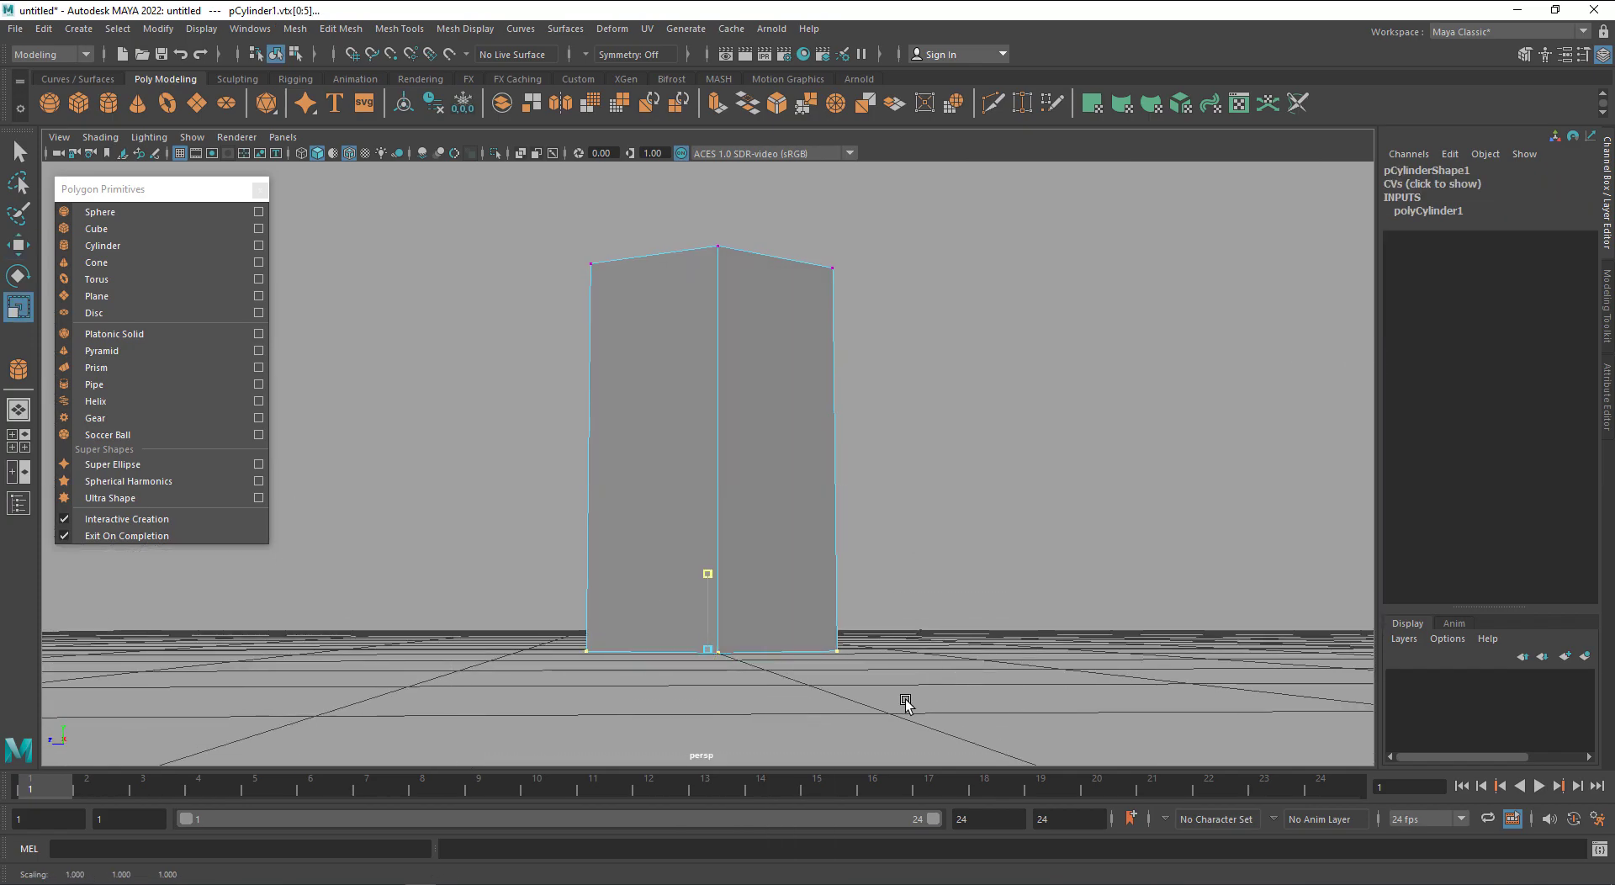
click(707, 649)
middle_drag(971, 611, 872, 669)
alt+drag(821, 661, 837, 739)
Raise the centre vertex of the lamp's top face to form a pointed roof
key(w)
click(708, 304)
alt+drag(723, 332, 708, 124)
alt+drag(766, 383, 728, 347)
Move the lamp's bottom vertices upward to shorten its body, and return to object mode
right_drag(728, 348, 662, 347)
drag(937, 462, 559, 696)
middle_drag(828, 613, 837, 521)
right_drag(754, 378, 808, 365)
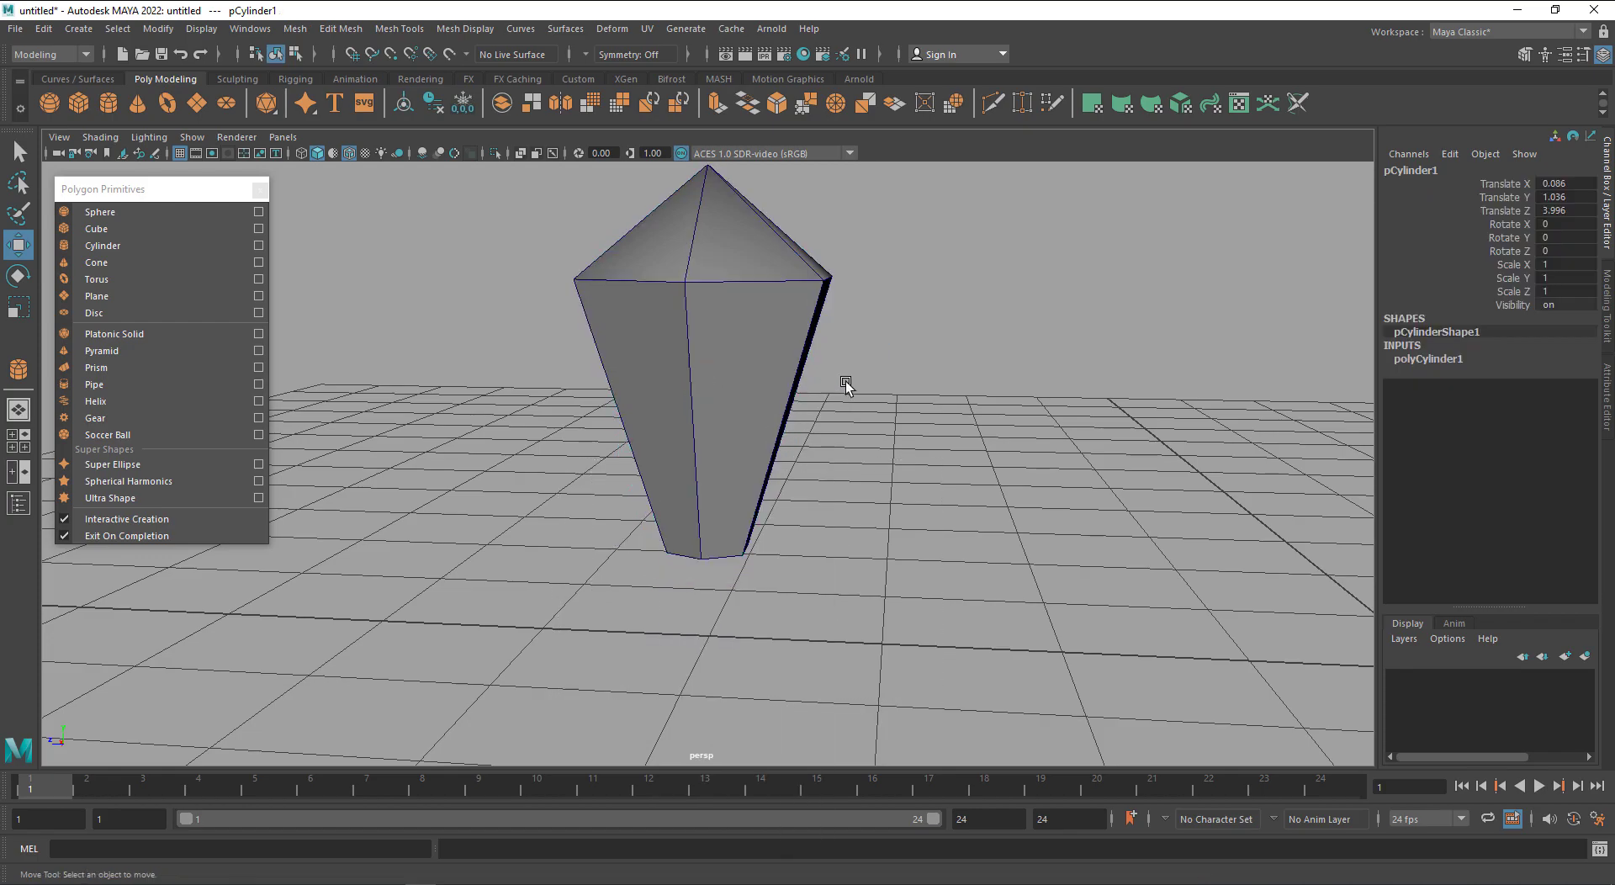
Move the lamp across the grid to line up with the pillar, and lift it to the height of the cap
alt+middle_drag(730, 406, 731, 507)
scroll(777, 579, down, 7)
alt+drag(710, 614, 747, 637)
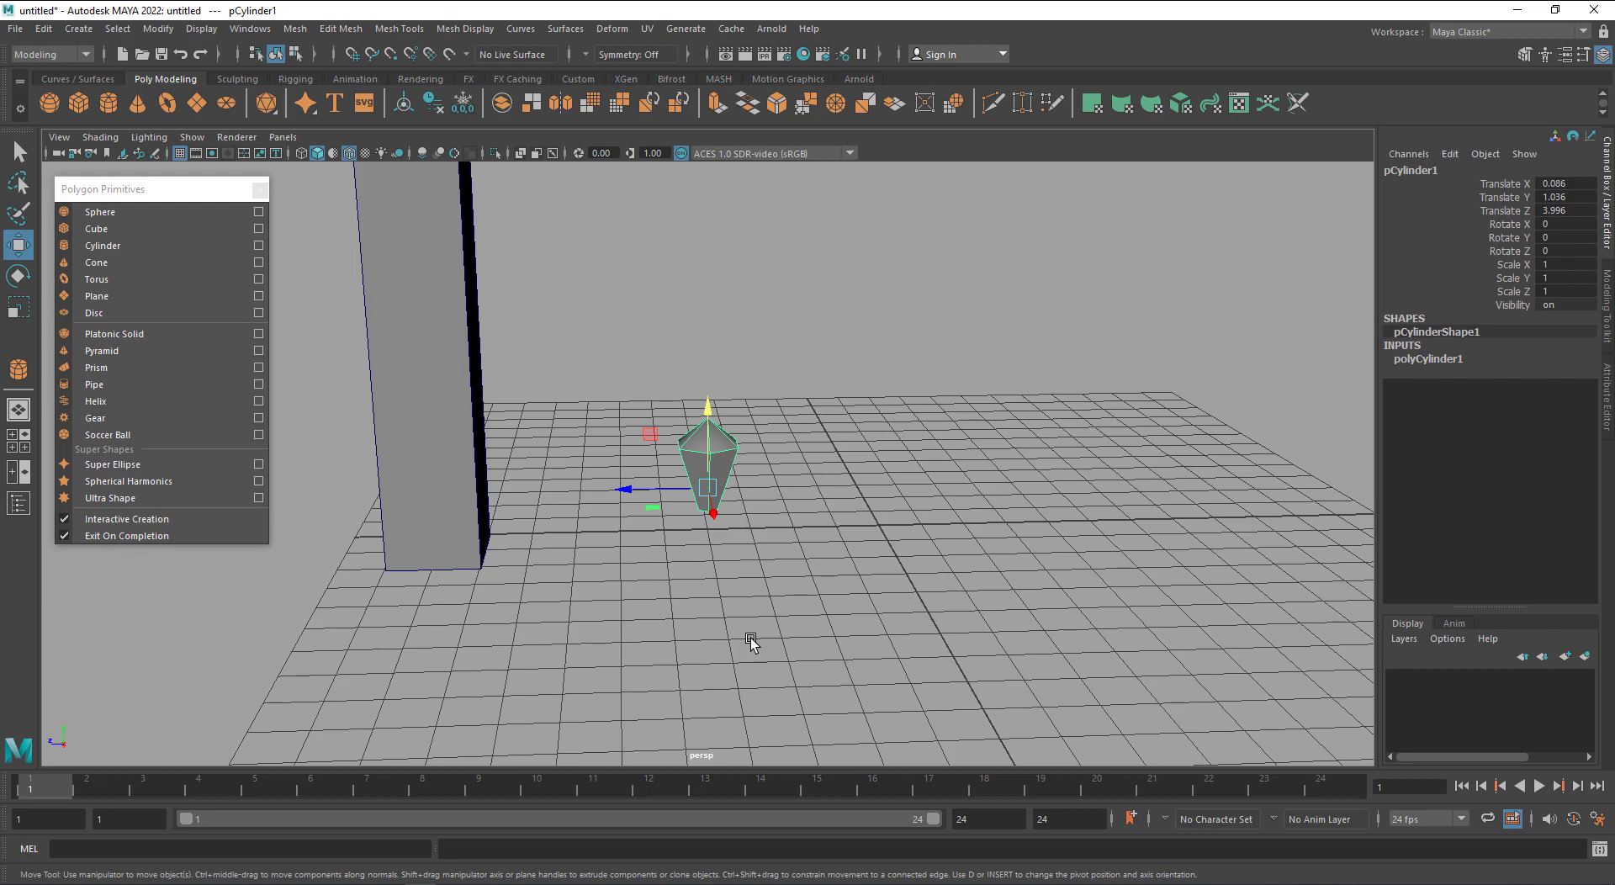
alt+middle_drag(748, 613, 778, 700)
drag(669, 577, 435, 582)
scroll(435, 583, down, 1)
scroll(434, 583, down, 2)
alt+middle_drag(611, 562, 636, 652)
drag(565, 581, 554, 262)
Center the lamp on the pillar's cap at about 1.19 in X, and deselect it
key(f)
alt+drag(675, 422, 515, 470)
drag(628, 565, 427, 598)
alt+drag(589, 648, 883, 605)
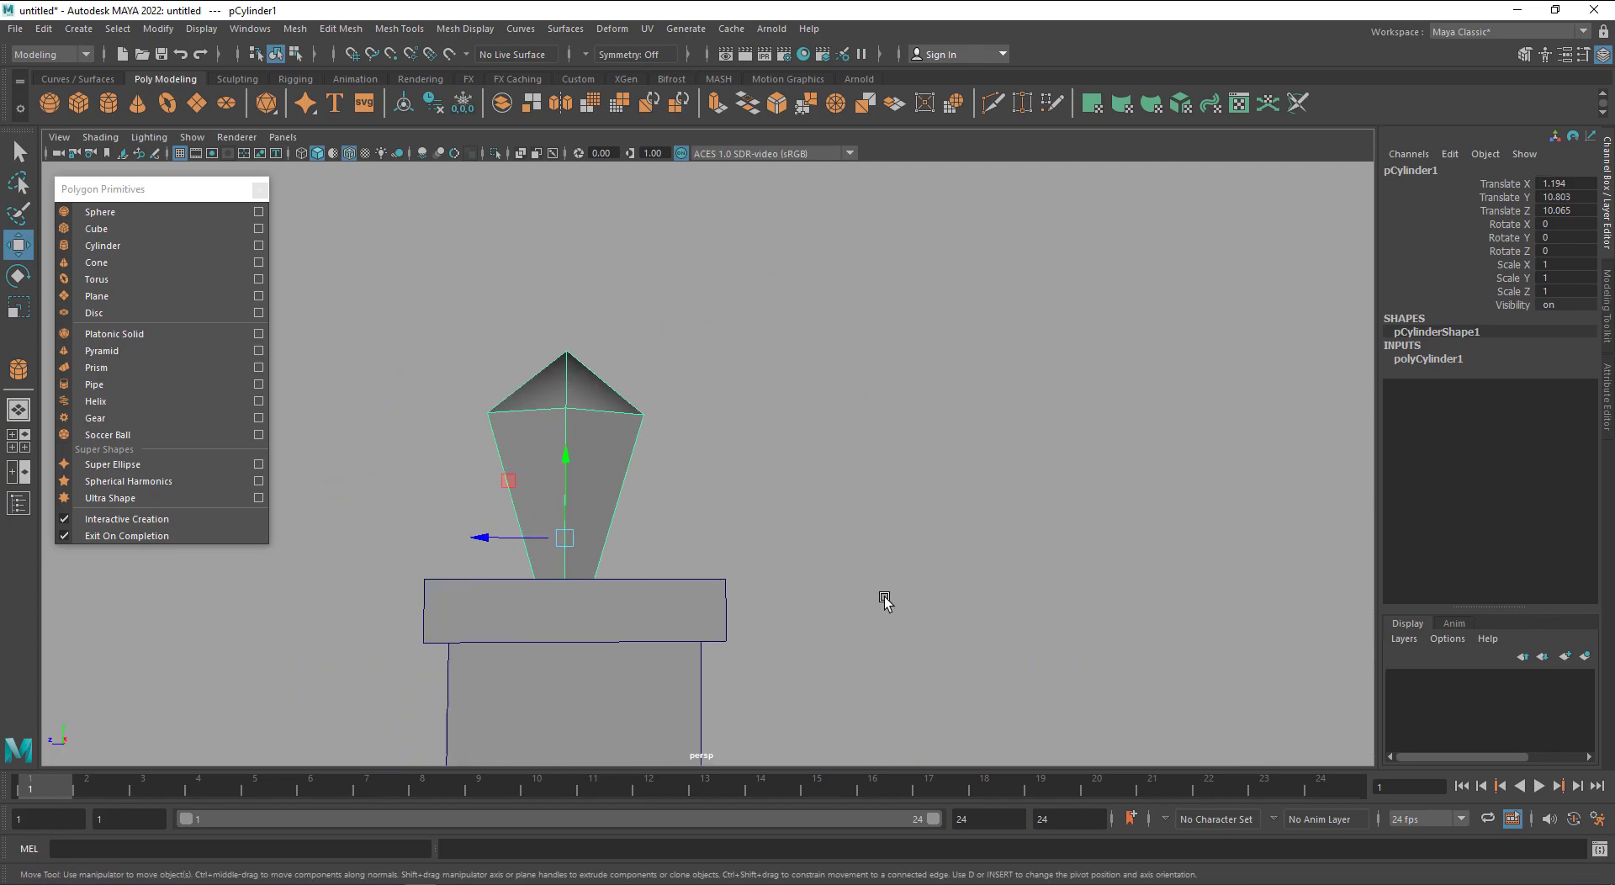
click(878, 604)
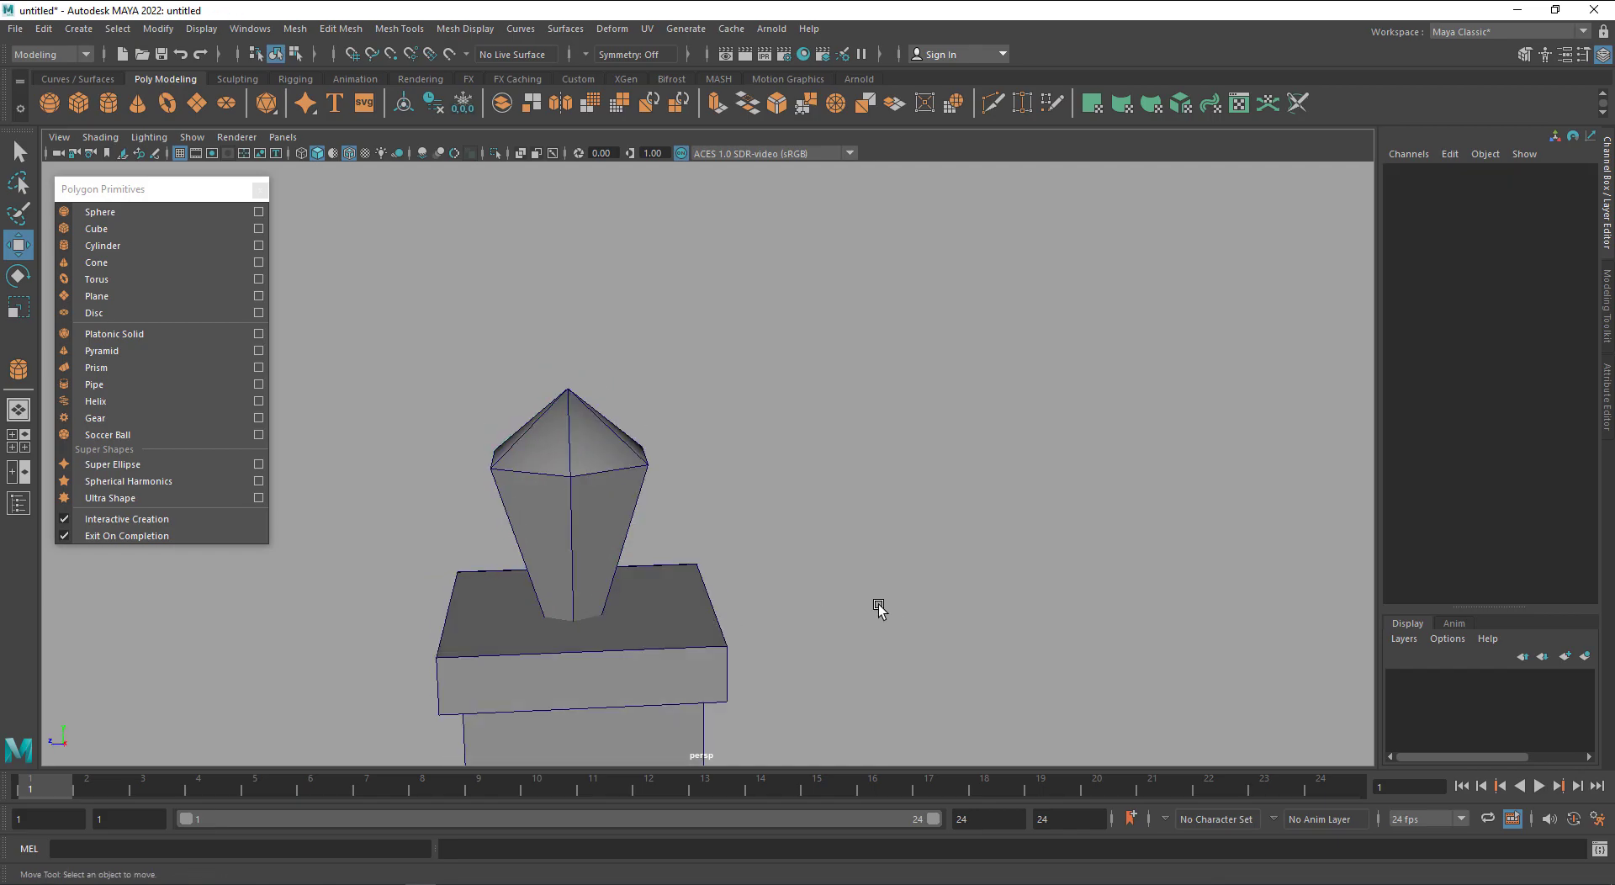
Scale the lamp to about 0.856 in Y and 1.096 in X and Z, and deselect it
scroll(878, 604, down, 3)
alt+drag(878, 604, 875, 584)
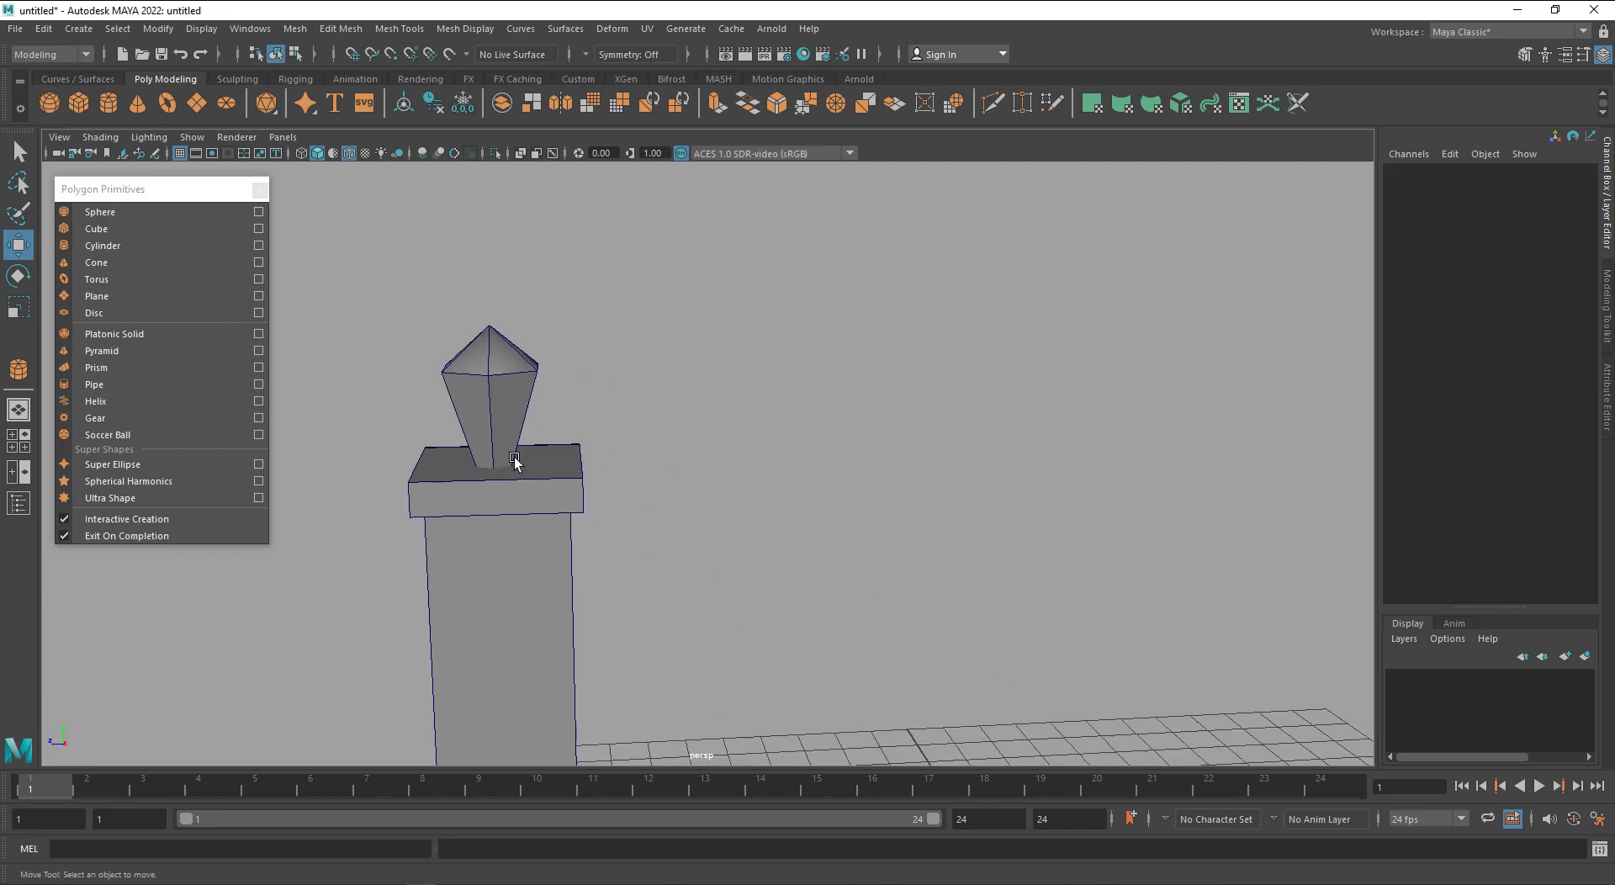
click(508, 427)
key(r)
drag(493, 365, 494, 382)
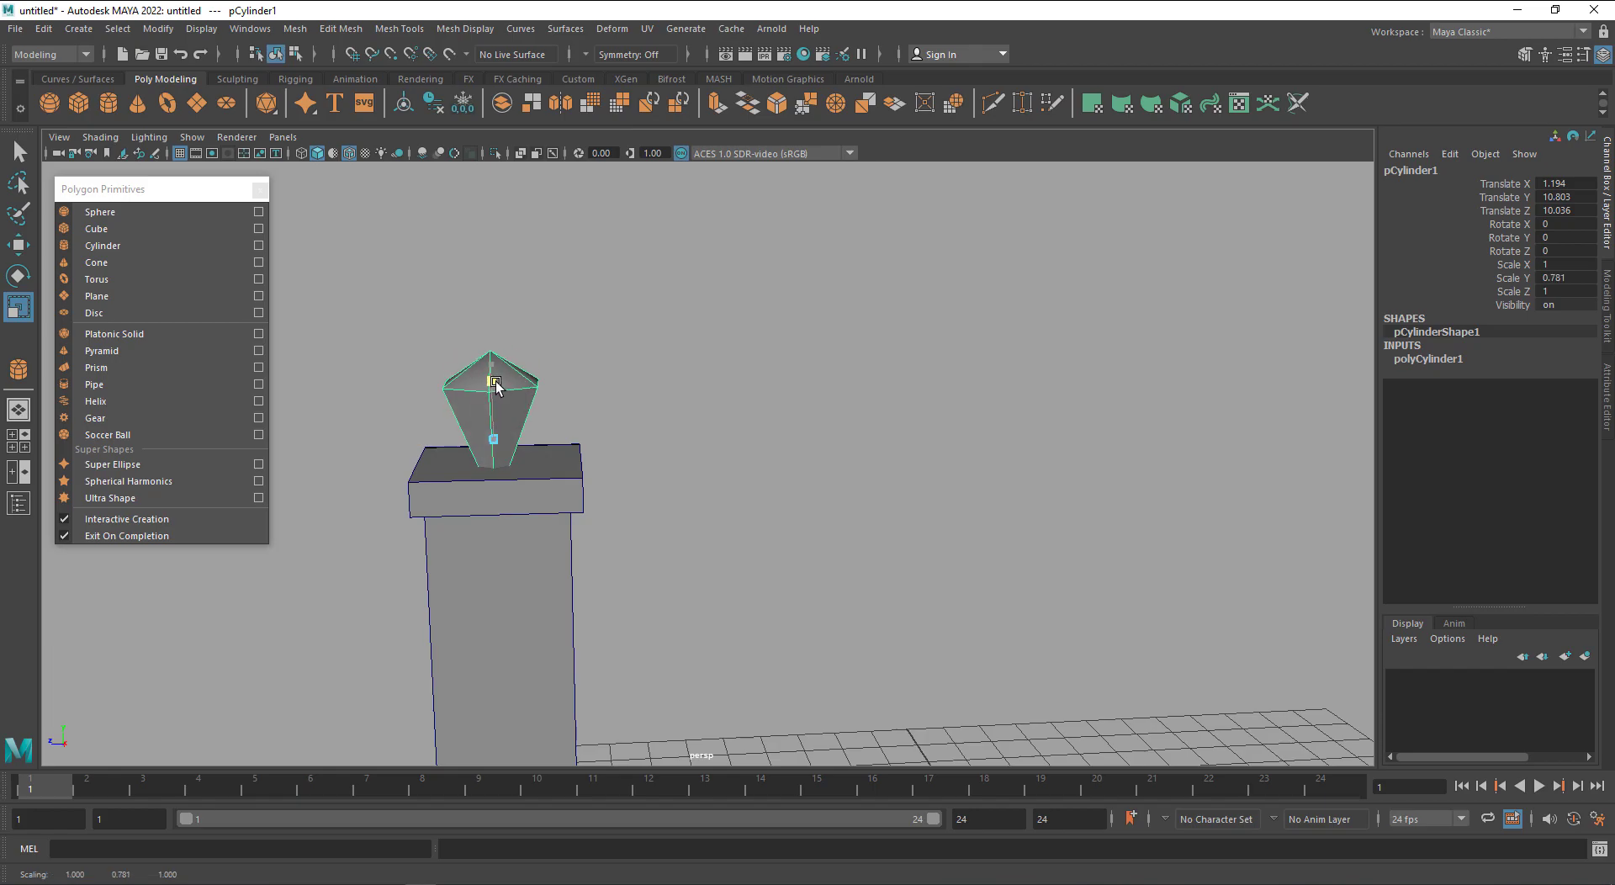
drag(494, 438, 496, 403)
key(w)
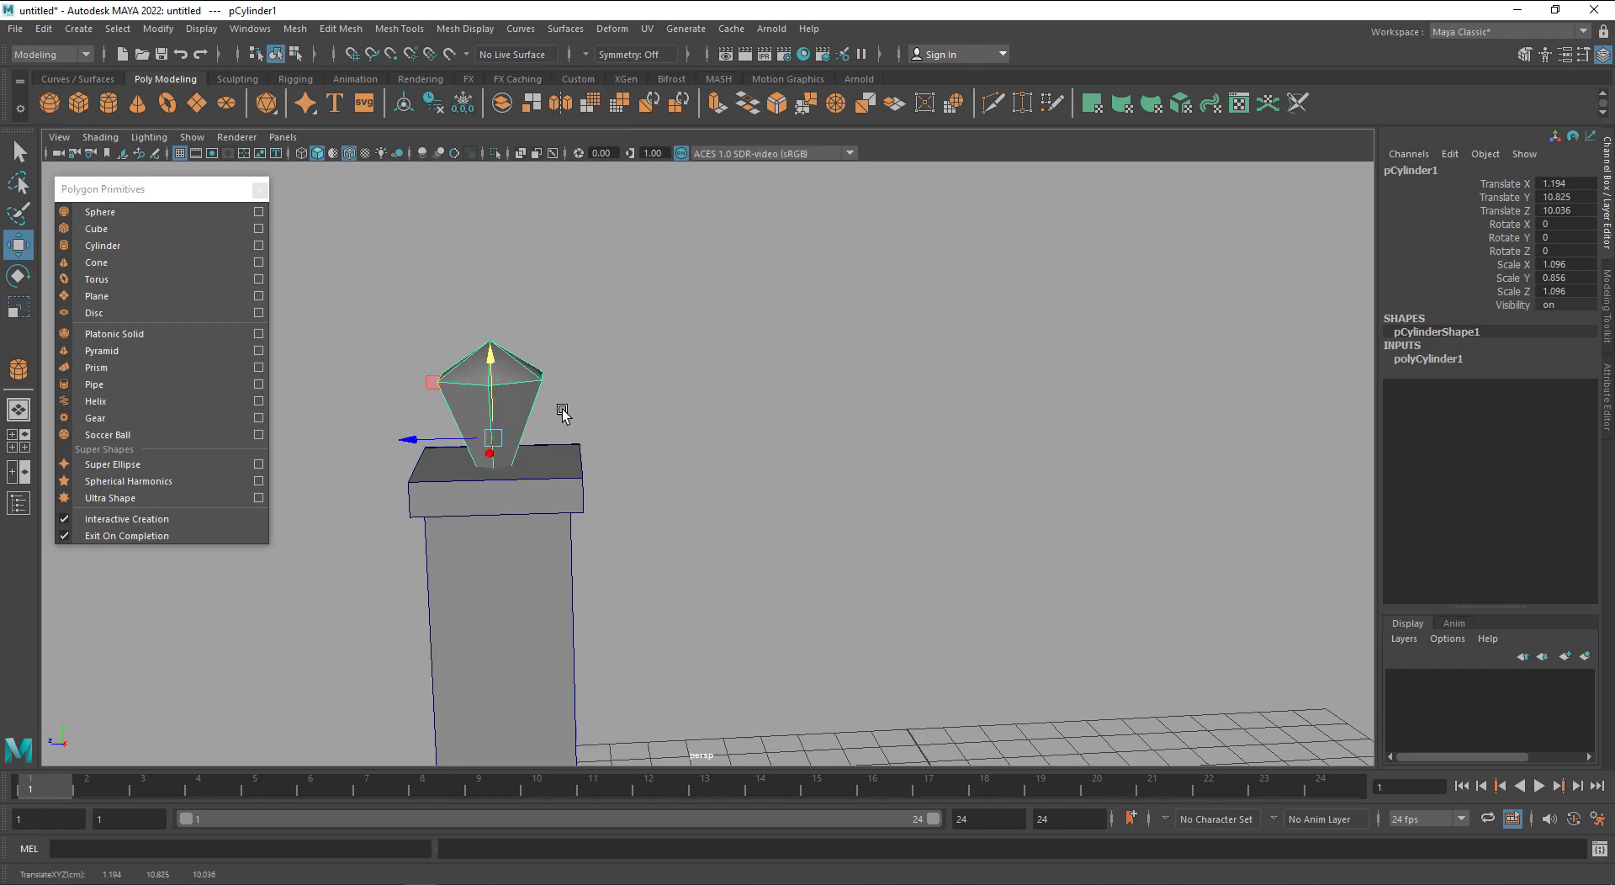
click(806, 486)
Check the cartoon reference in the browser, and duplicate the pillar in Maya, moving the copy along Z to about 5.483
key(alt+Tab)
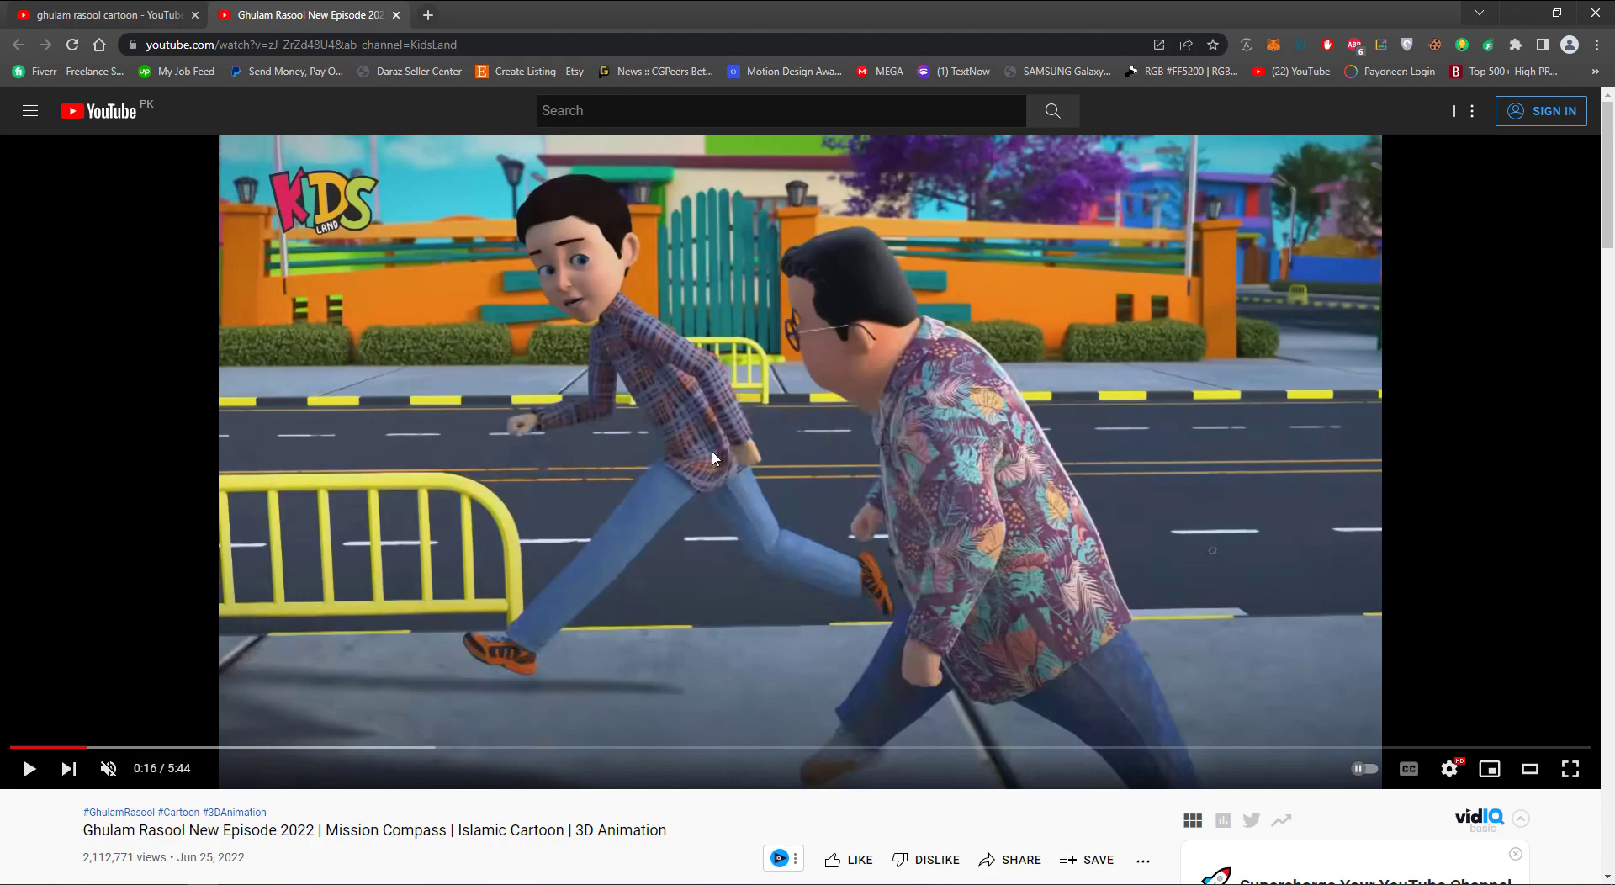
key(alt+Tab)
scroll(728, 502, down, 6)
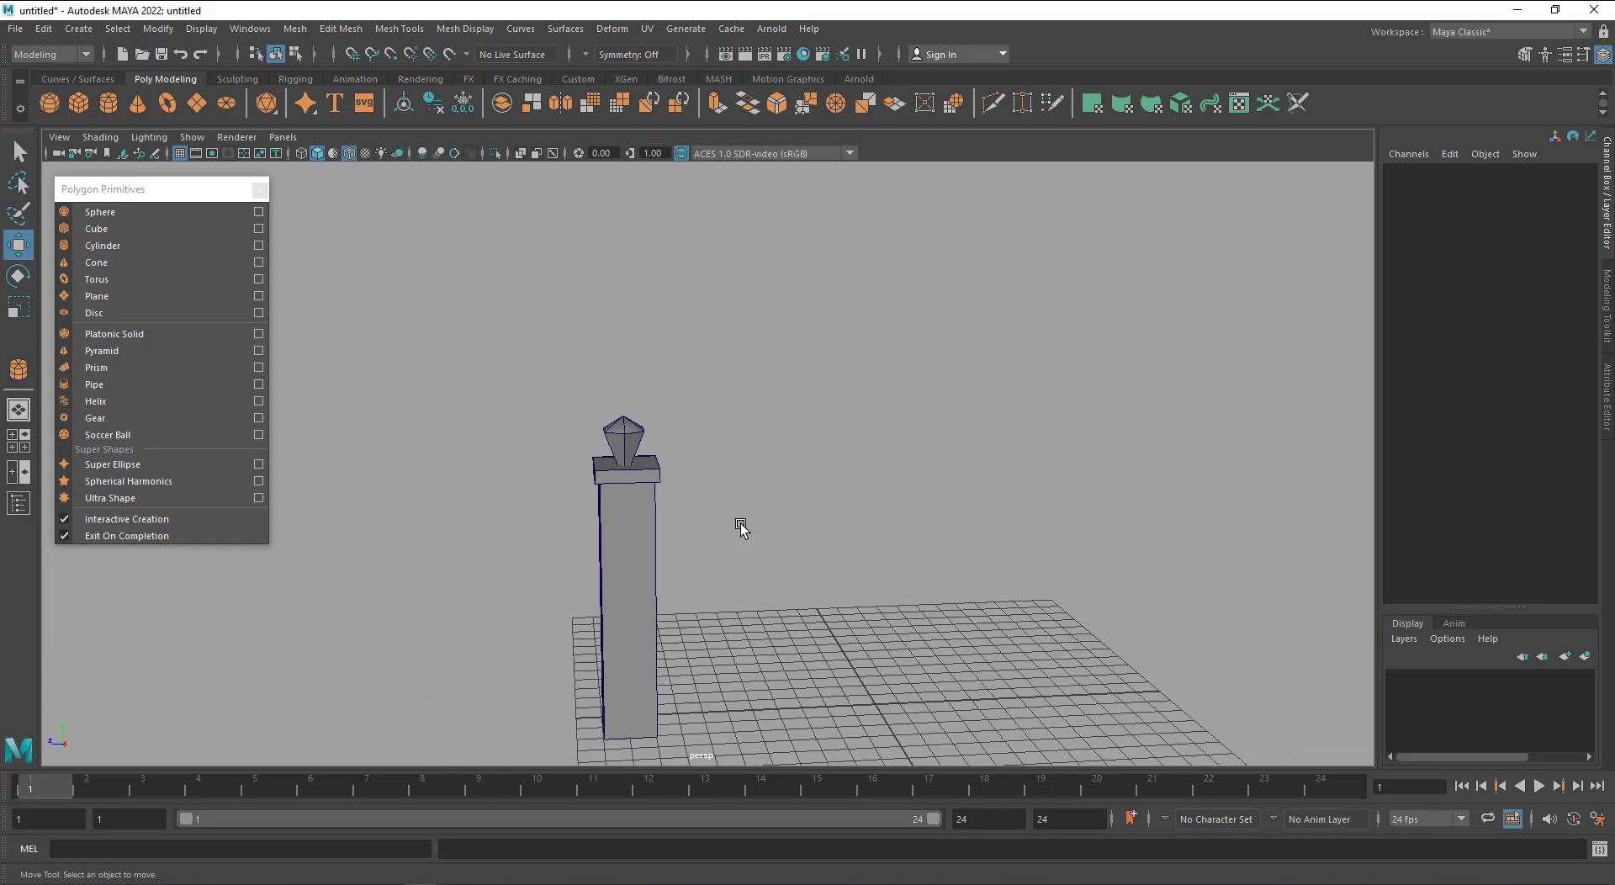
alt+middle_drag(734, 539, 631, 501)
scroll(631, 501, down, 3)
alt+middle_drag(694, 569, 634, 575)
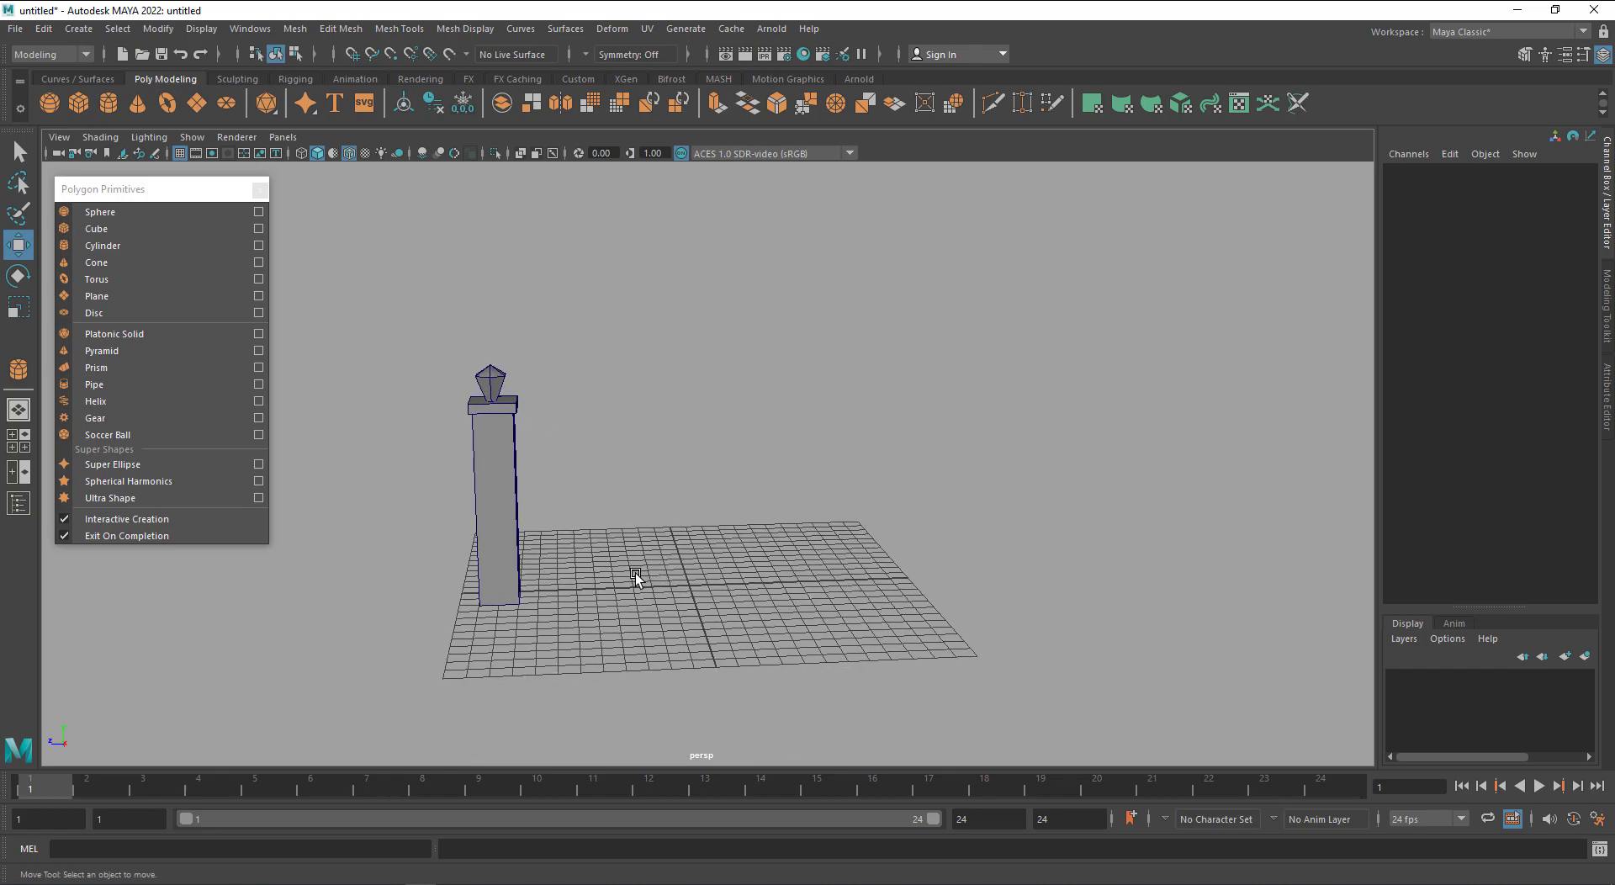
click(498, 521)
key(ctrl+d)
drag(470, 507, 578, 528)
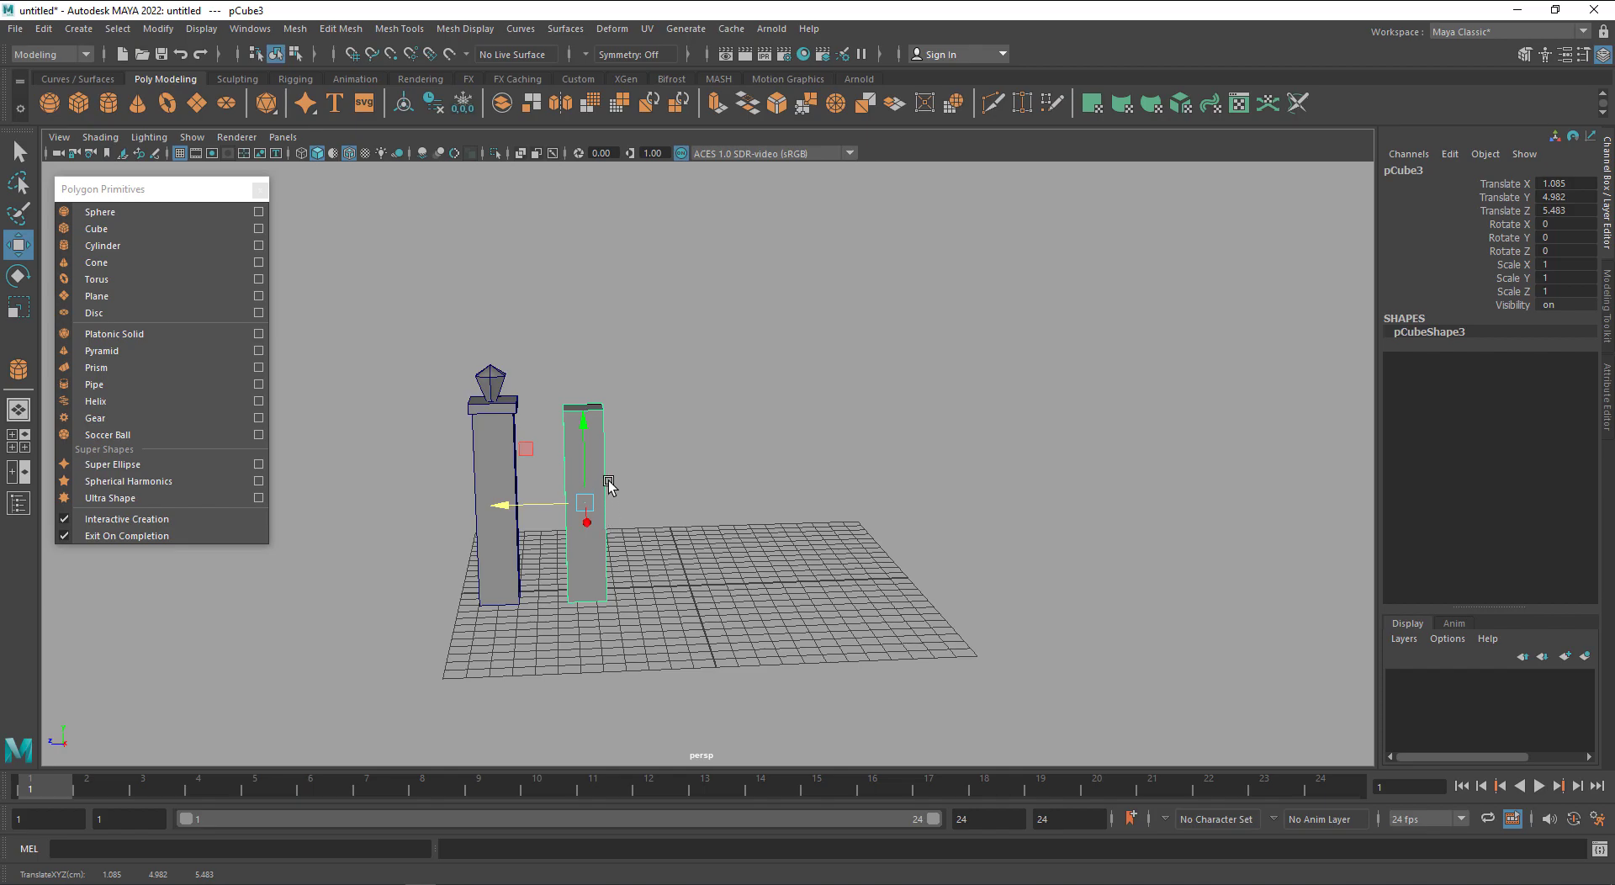
Lower the copied pillar's top vertices to about 5.98 in Y, and return to object mode
right_drag(590, 421, 505, 420)
drag(667, 371, 515, 454)
middle_drag(790, 346, 808, 436)
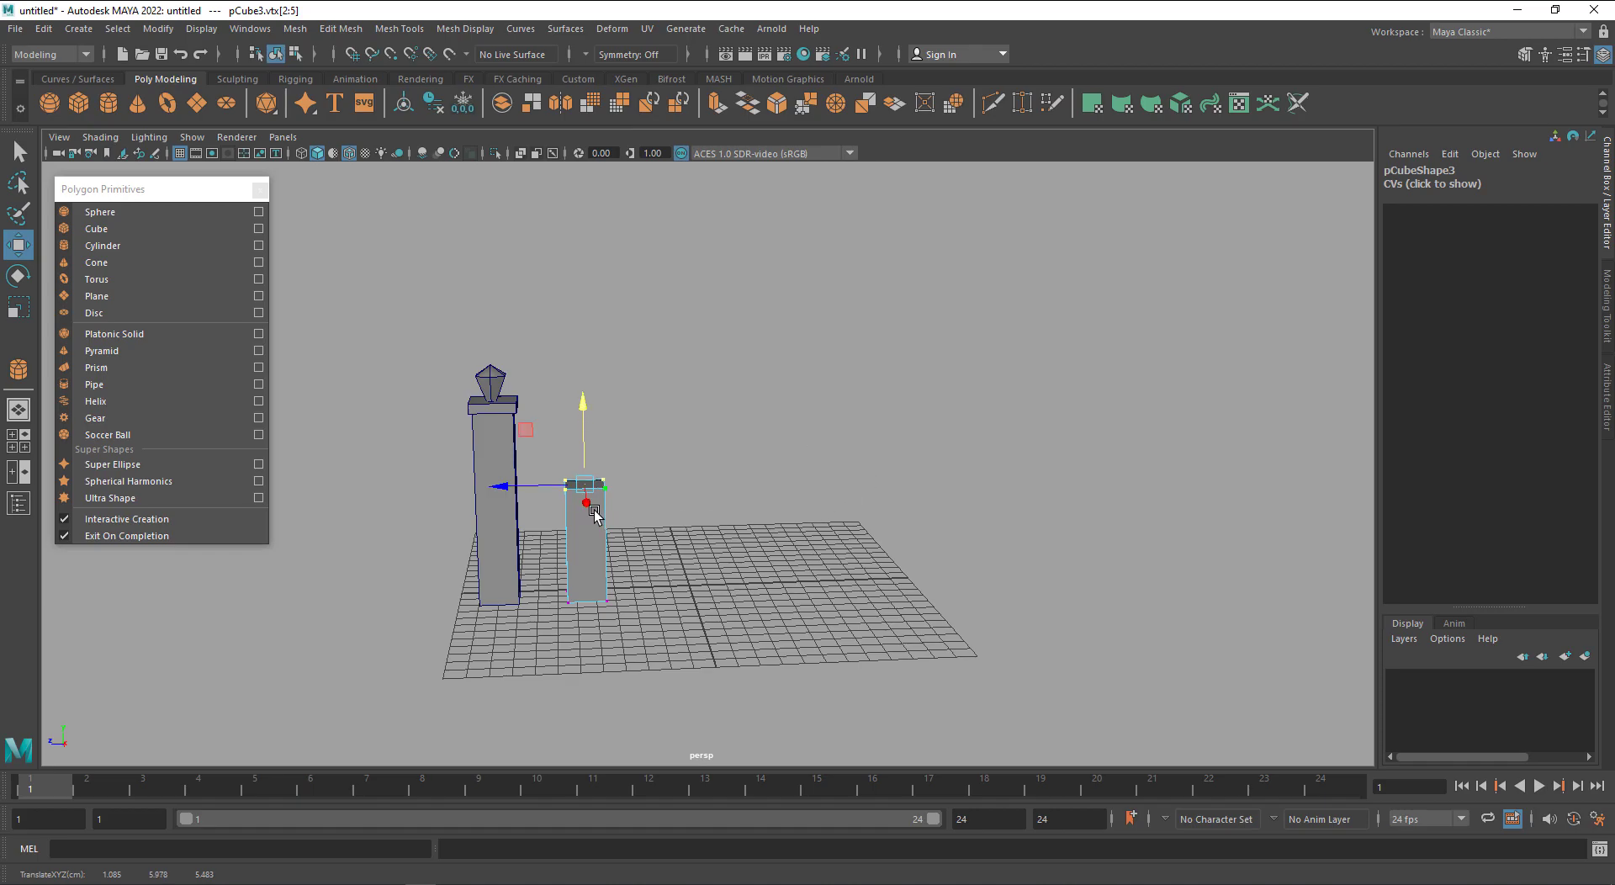
right_drag(594, 539, 598, 481)
alt+drag(540, 576, 603, 619)
click(594, 586)
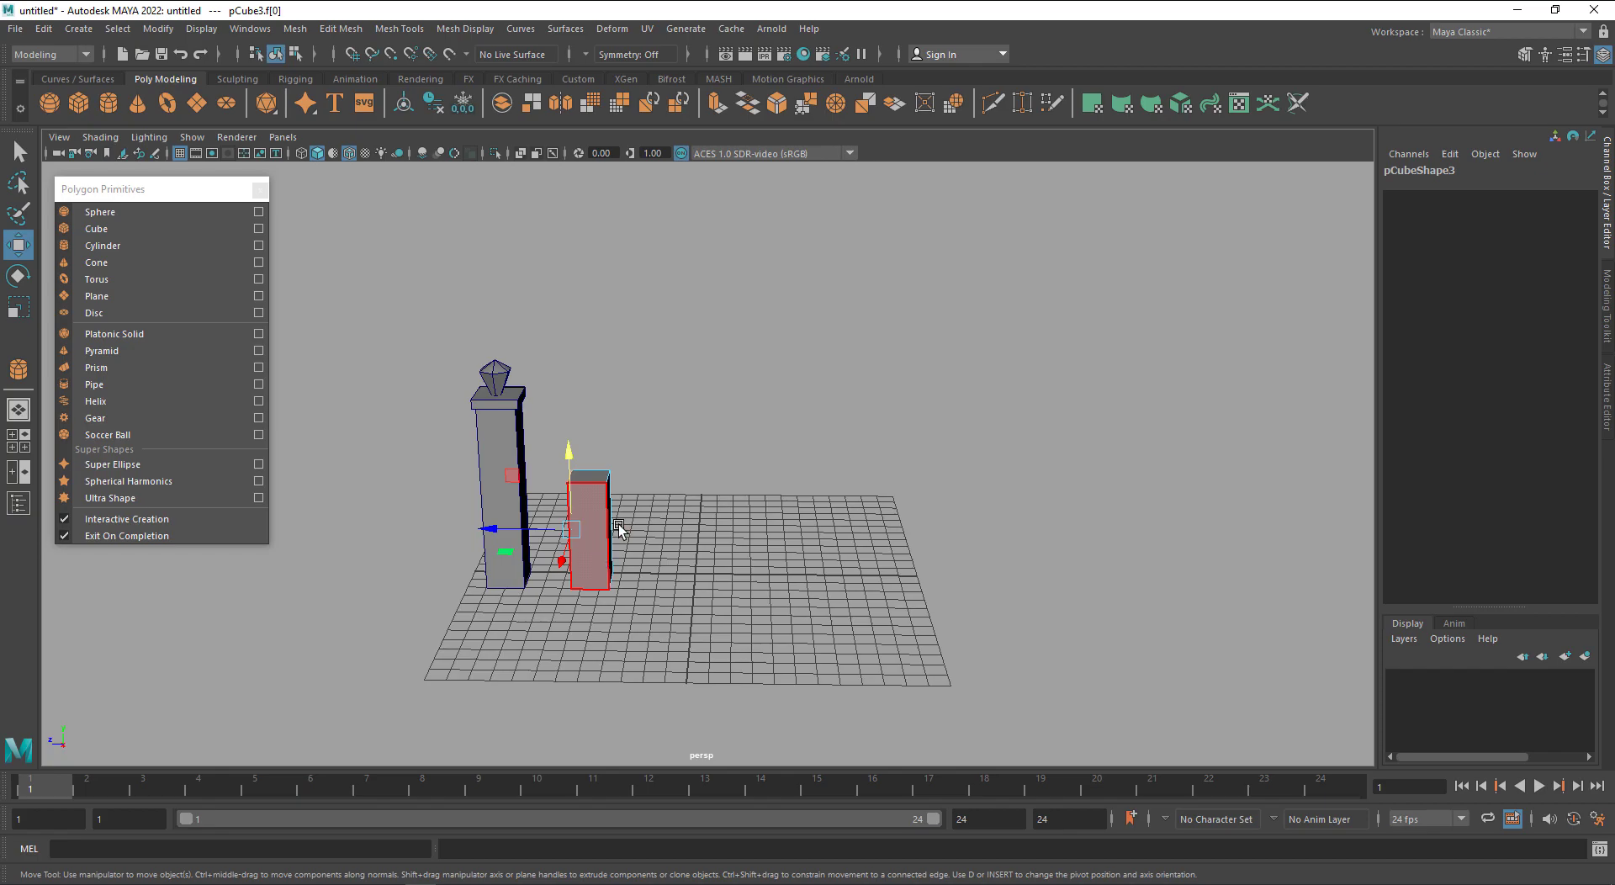
alt+drag(603, 523, 491, 575)
key(f)
scroll(710, 572, down, 4)
alt+drag(710, 573, 679, 577)
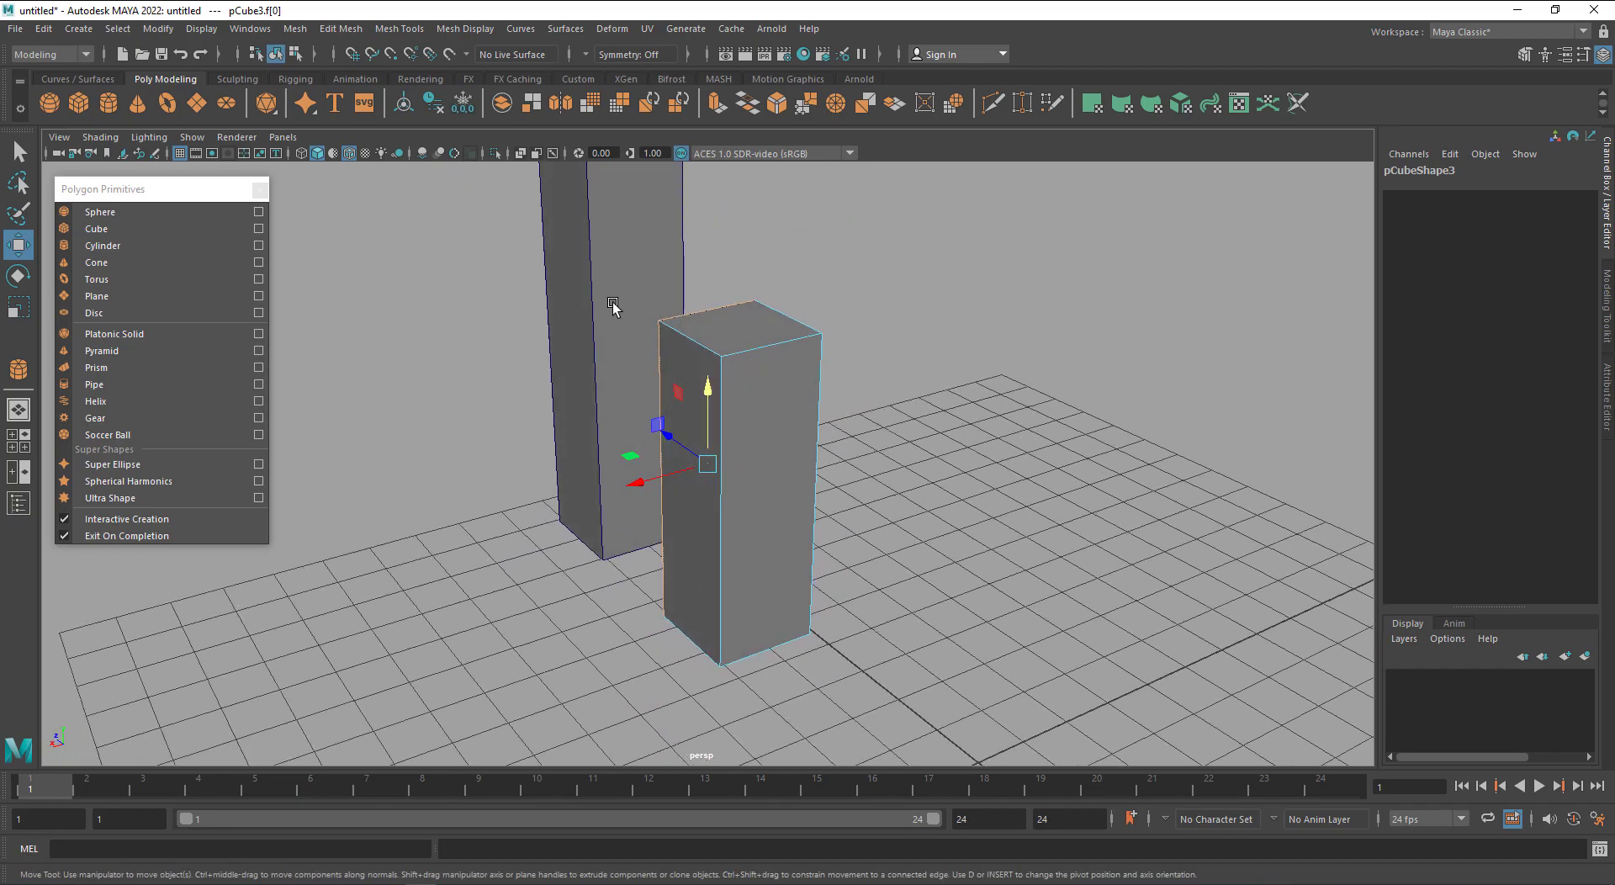
right_drag(736, 411, 811, 383)
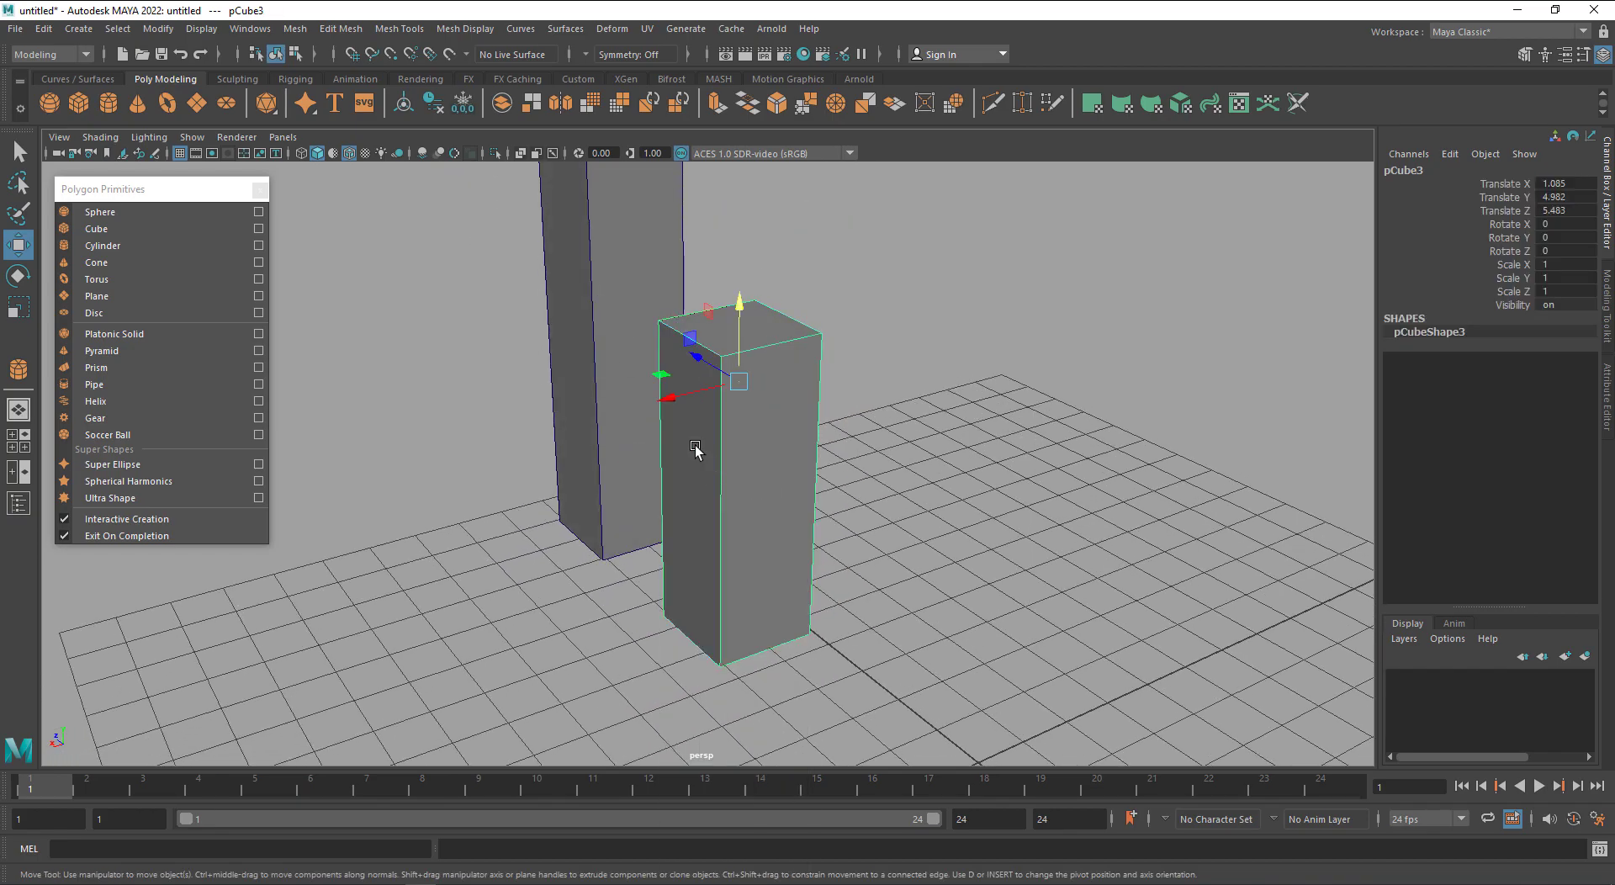
Scale the shortened block into a long wall, about 0.797 in X and 5.522 in Z
key(r)
drag(675, 409, 684, 403)
alt+drag(705, 500, 671, 497)
drag(667, 396, 331, 345)
alt+drag(799, 517, 616, 395)
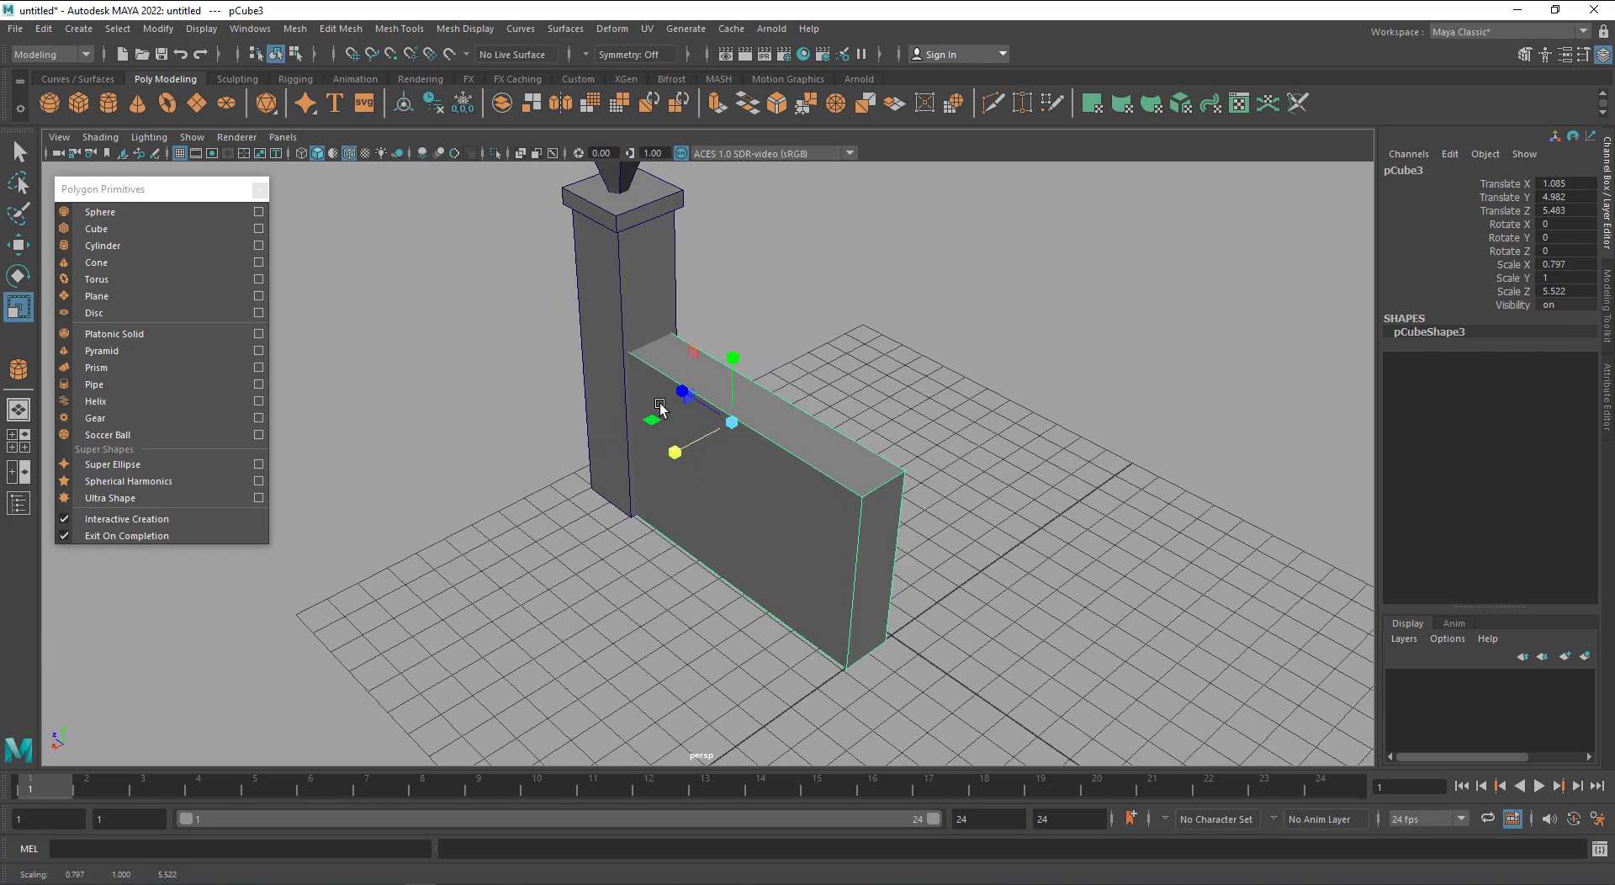
Move the wall along Z to about 3.554 so that it starts at the pillar
key(w)
drag(729, 423, 723, 426)
scroll(723, 427, down, 4)
right_drag(736, 490, 737, 506)
click(721, 492)
drag(677, 493, 877, 536)
Try raising the top vertices at the wall's far end by about 1.93 units, and return to object mode
right_drag(868, 426, 803, 422)
drag(1039, 313, 891, 416)
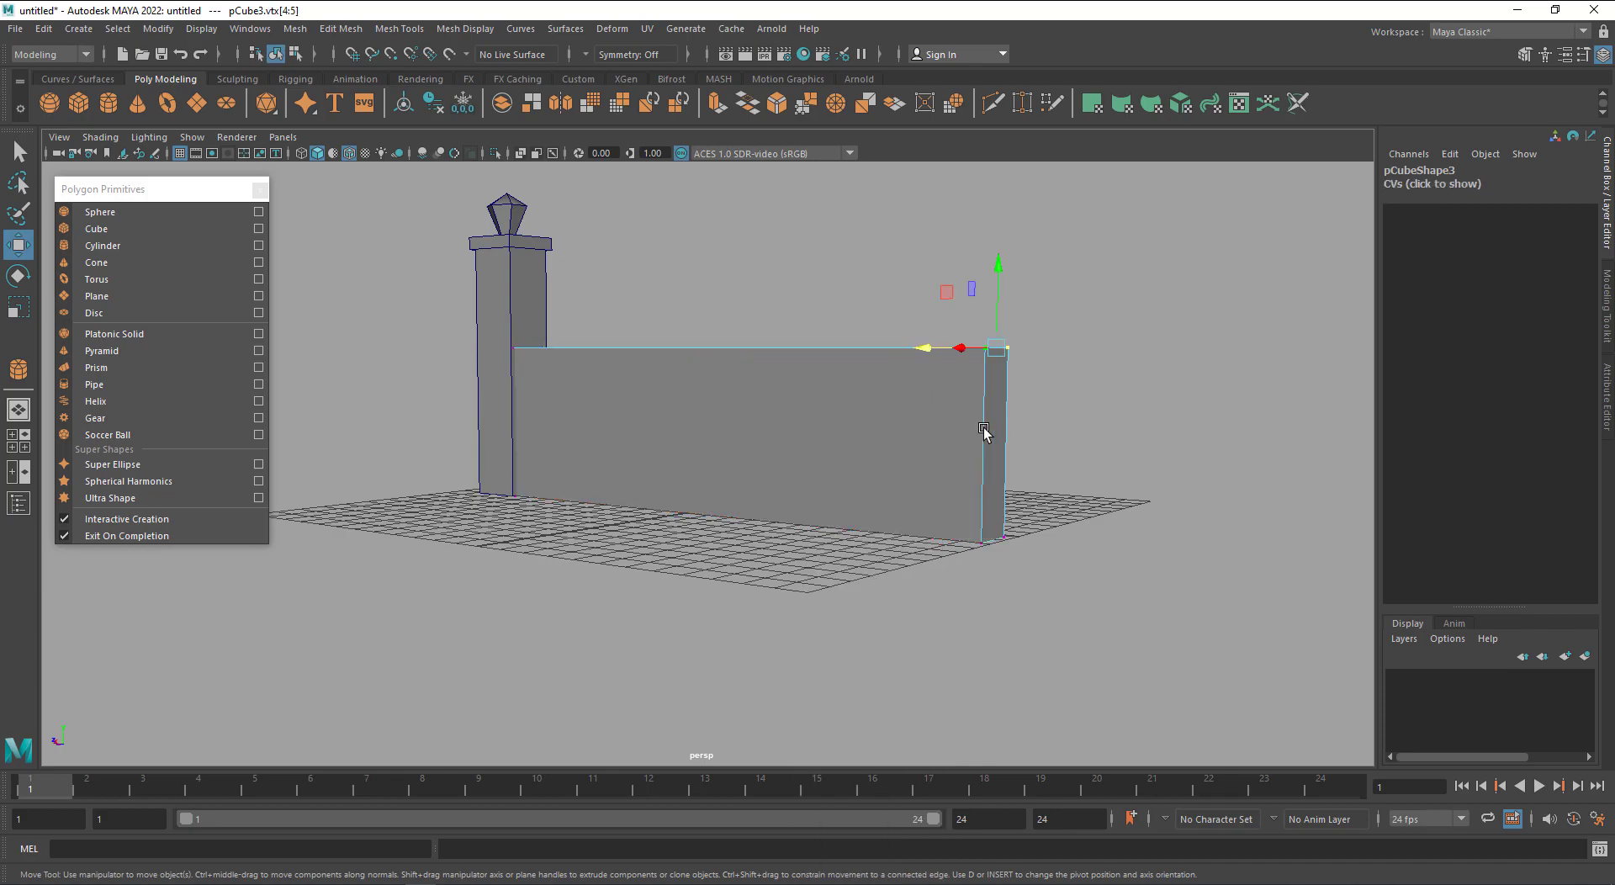
drag(998, 258, 1001, 193)
right_drag(810, 386, 942, 338)
click(1110, 420)
alt+drag(1110, 421, 900, 547)
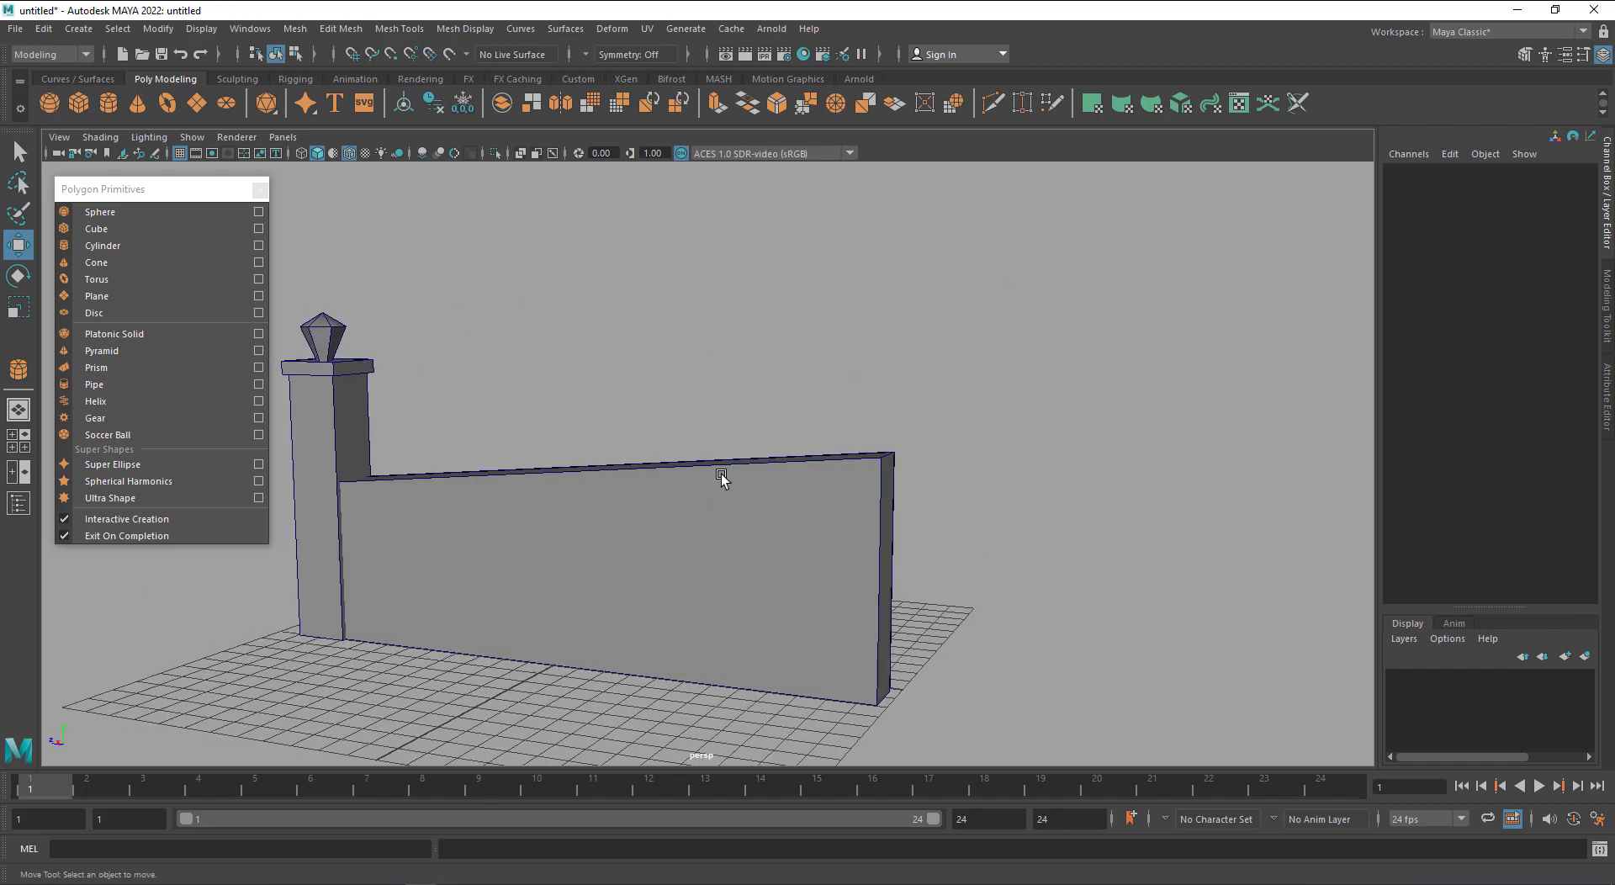
Undo the raising of the wall's far-end top vertices
click(893, 439)
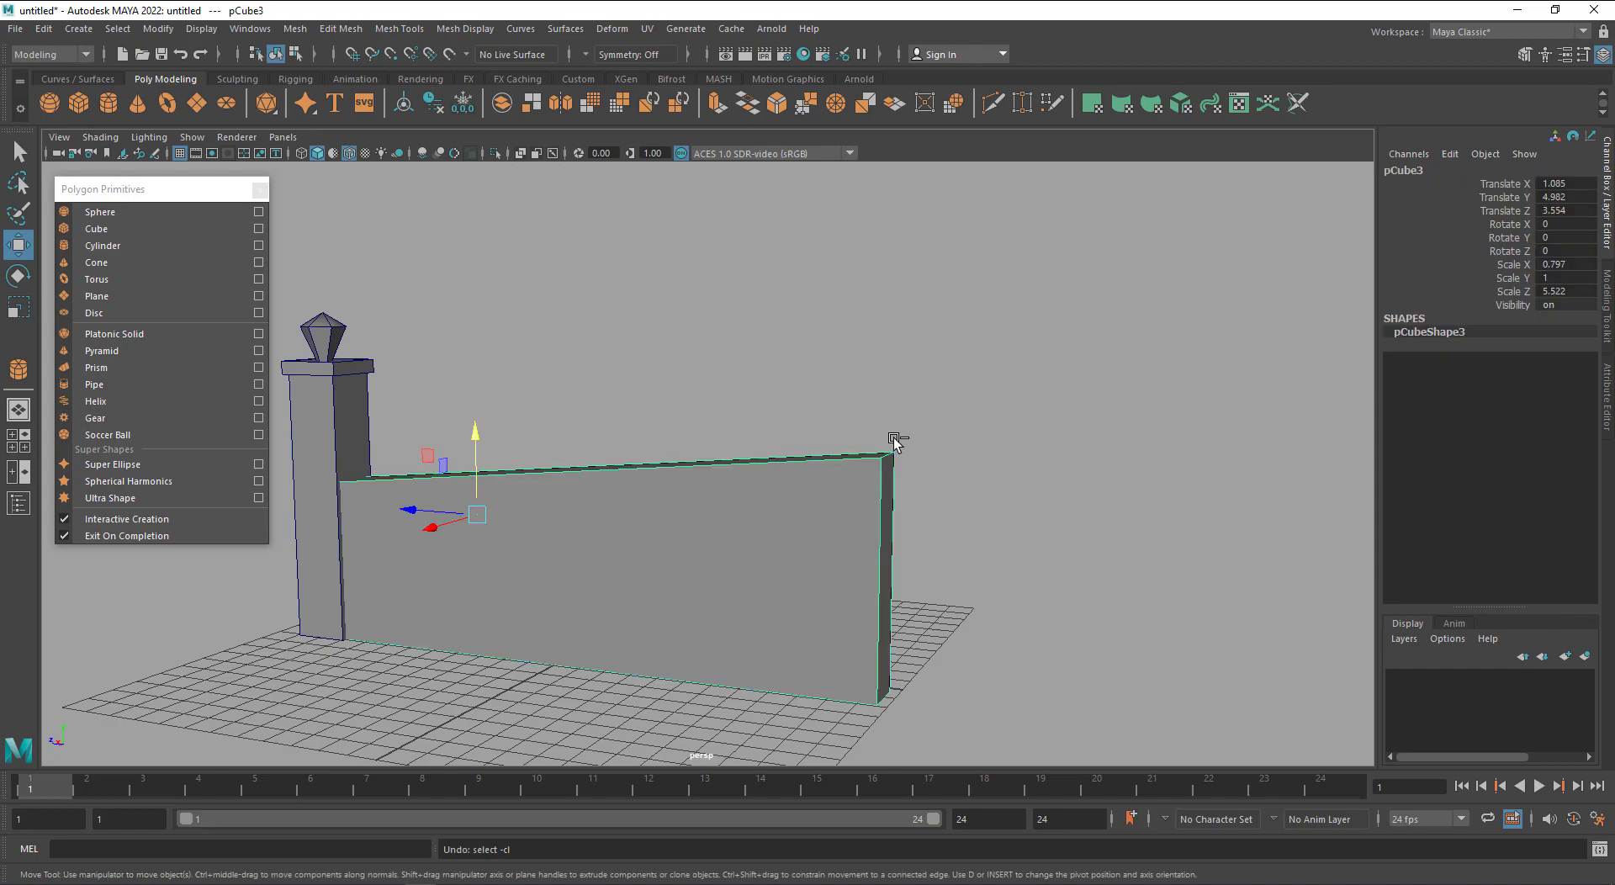
key(ctrl+z)
key(ctrl+z)
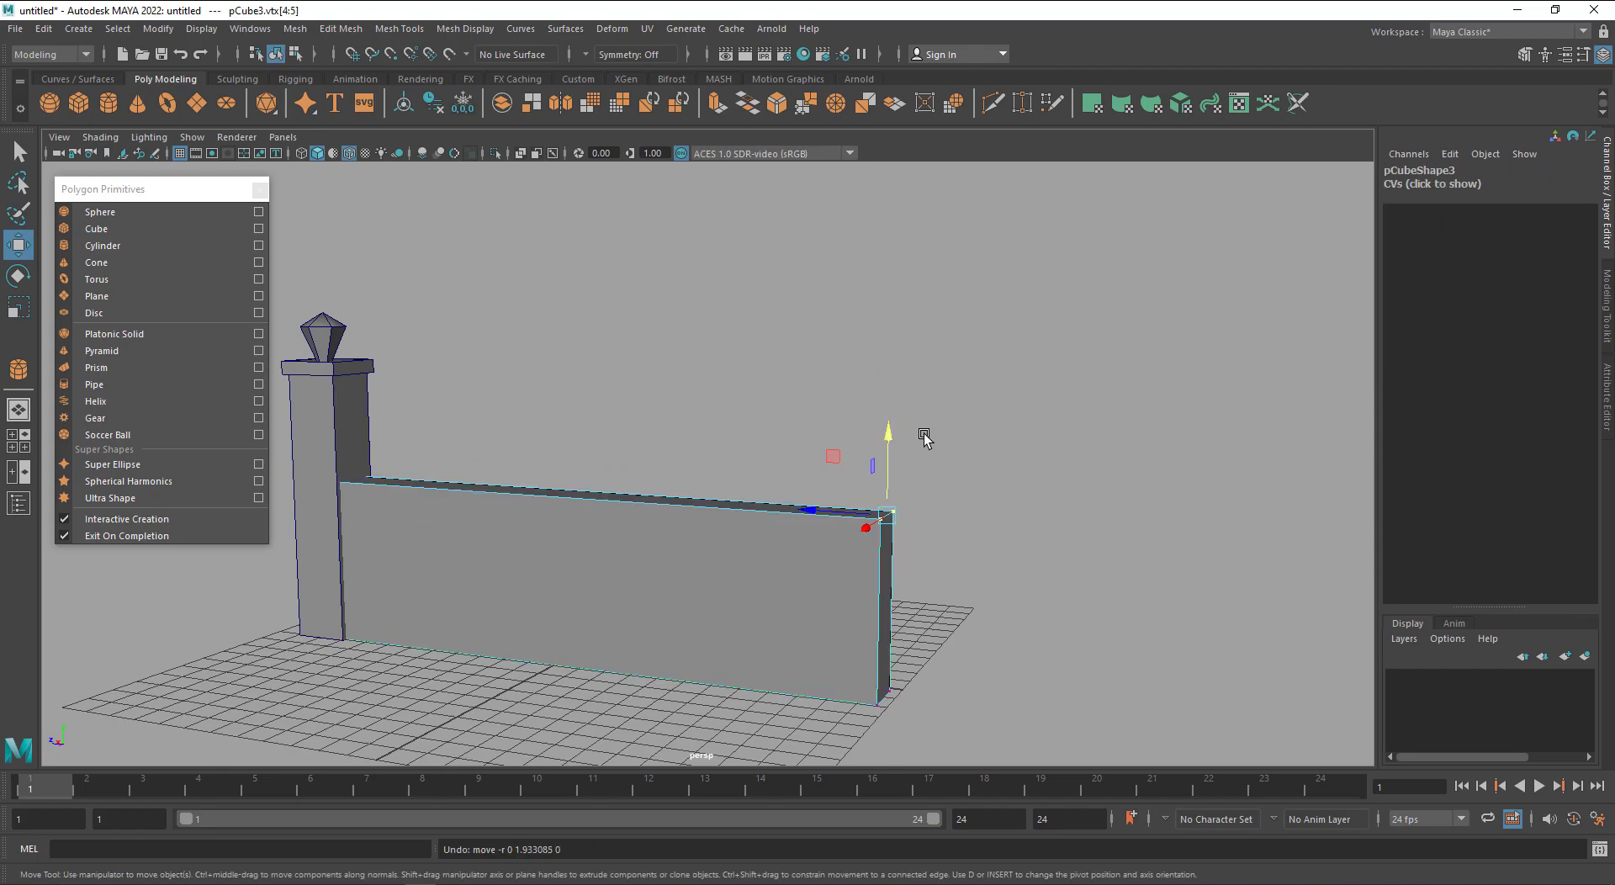
Duplicate the wall, raise the copy to about 9.377 in Y, and scale it to about 0.294 in Y as an upper rail
right_drag(775, 544, 840, 451)
key(ctrl+d)
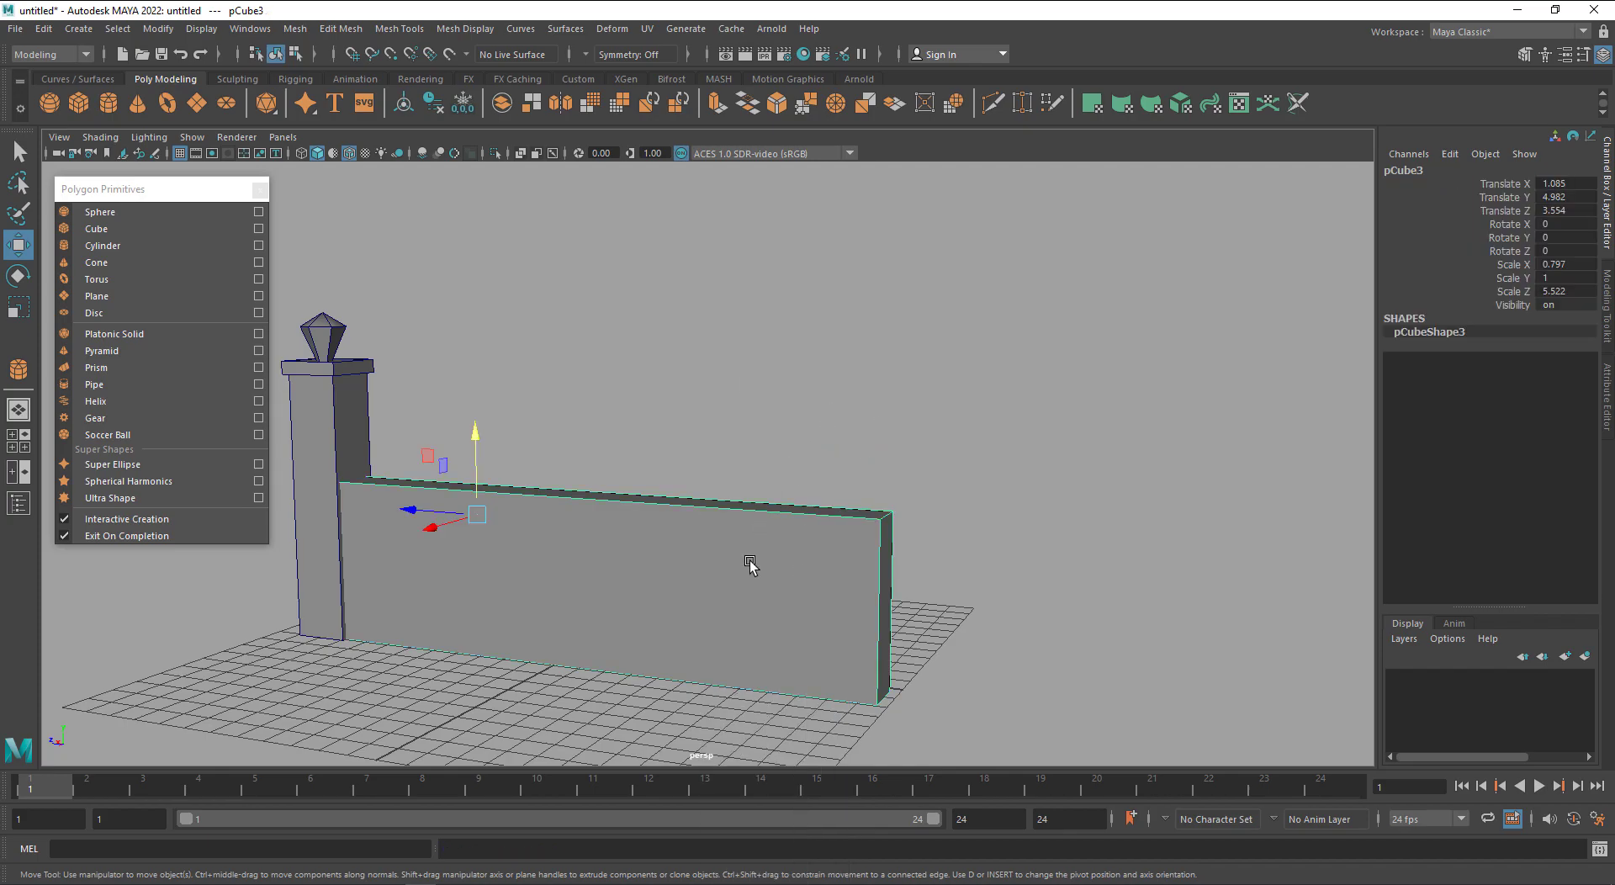
drag(481, 451, 473, 362)
key(r)
key(w)
Raise the lower wall's far-end top vertices to about 7.44 in Y, and return to object mode
click(770, 576)
right_drag(771, 576, 689, 427)
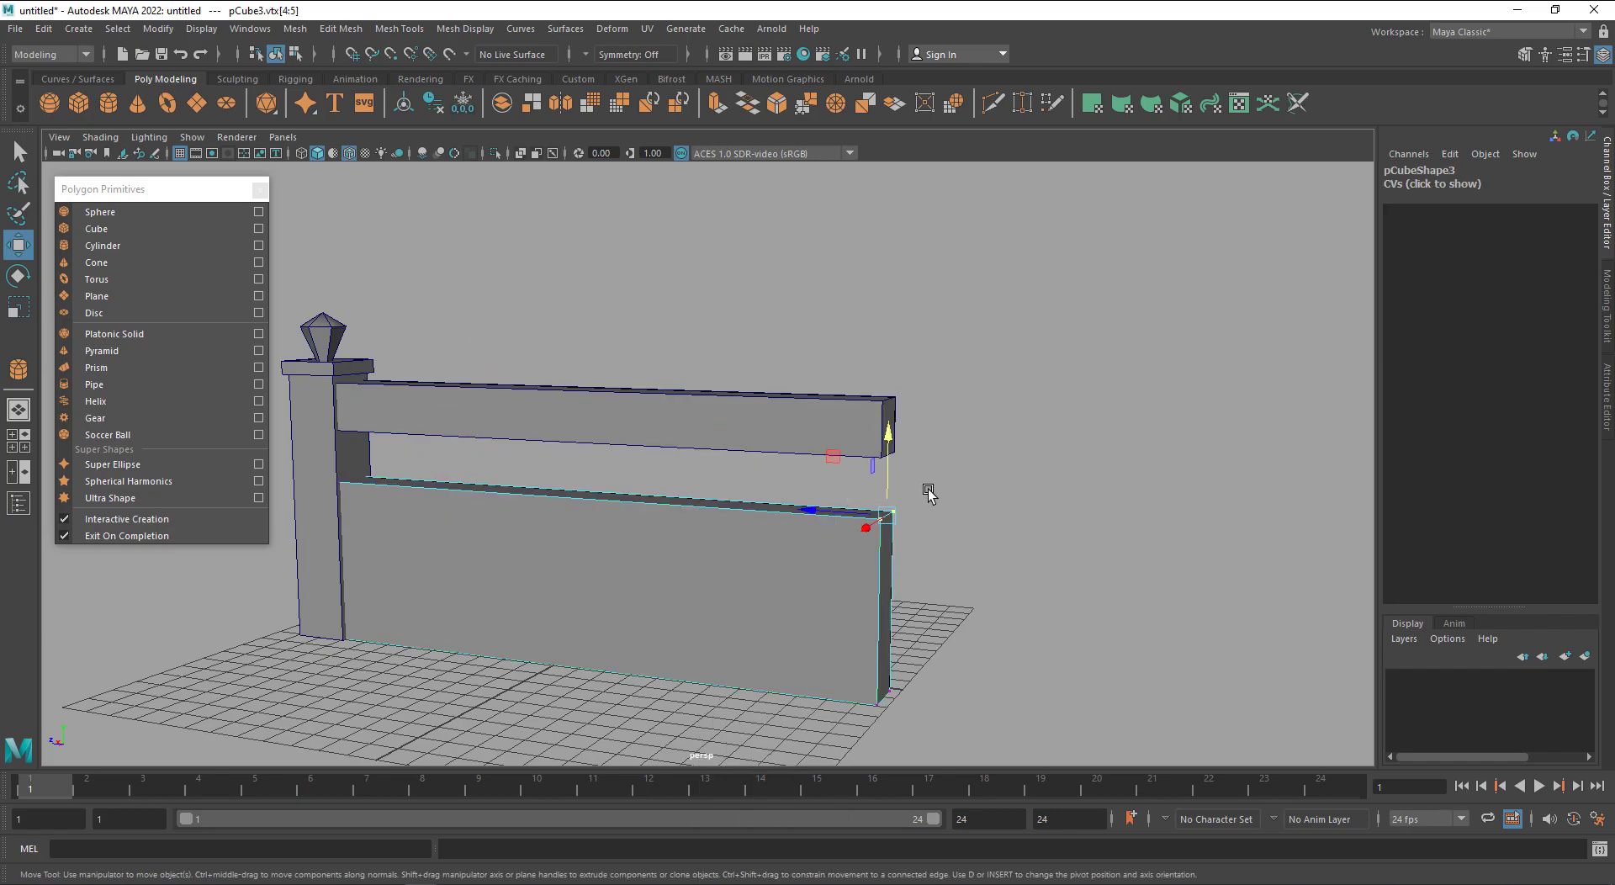
drag(889, 461, 900, 421)
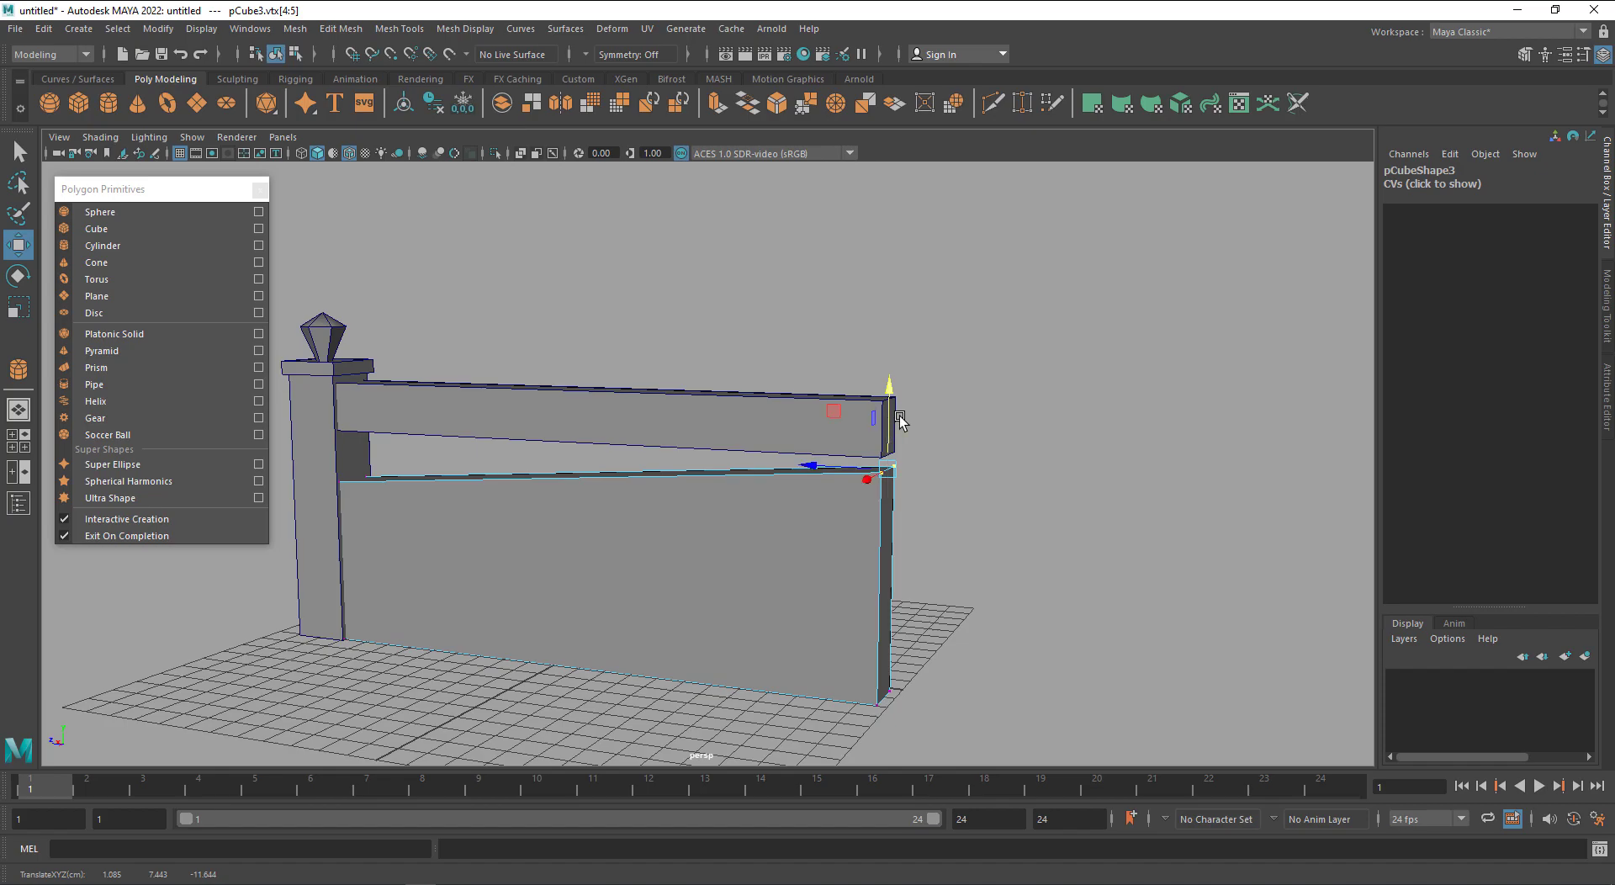
right_drag(762, 489, 769, 519)
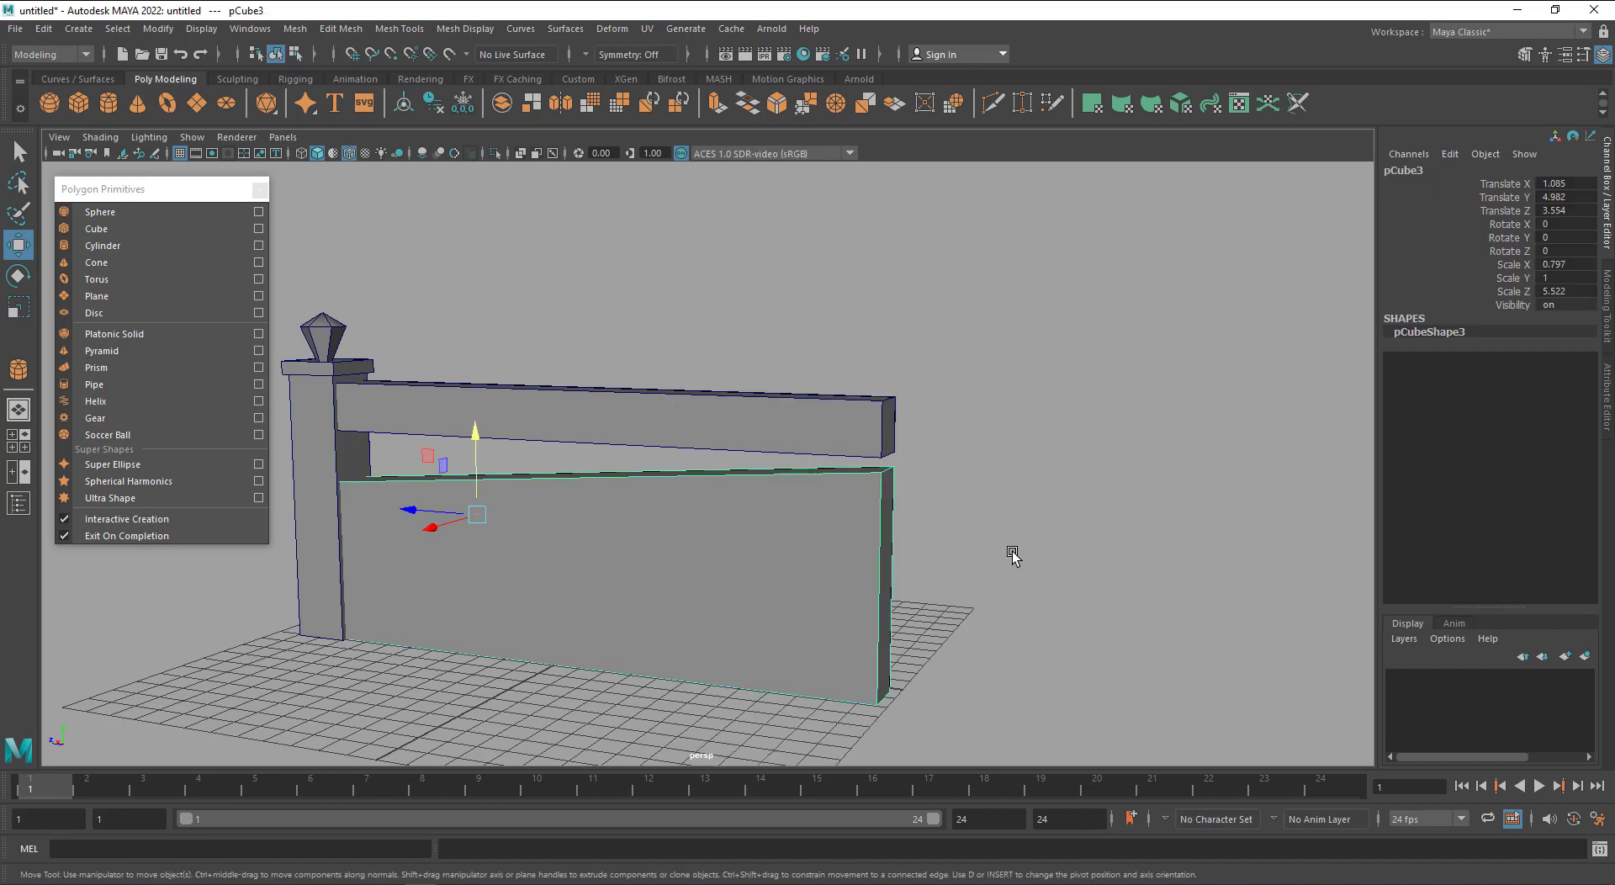
Check the cartoon reference, turn on X-ray shading, and raise the upper rail's bottom vertices at the pillar end
key(alt+Tab)
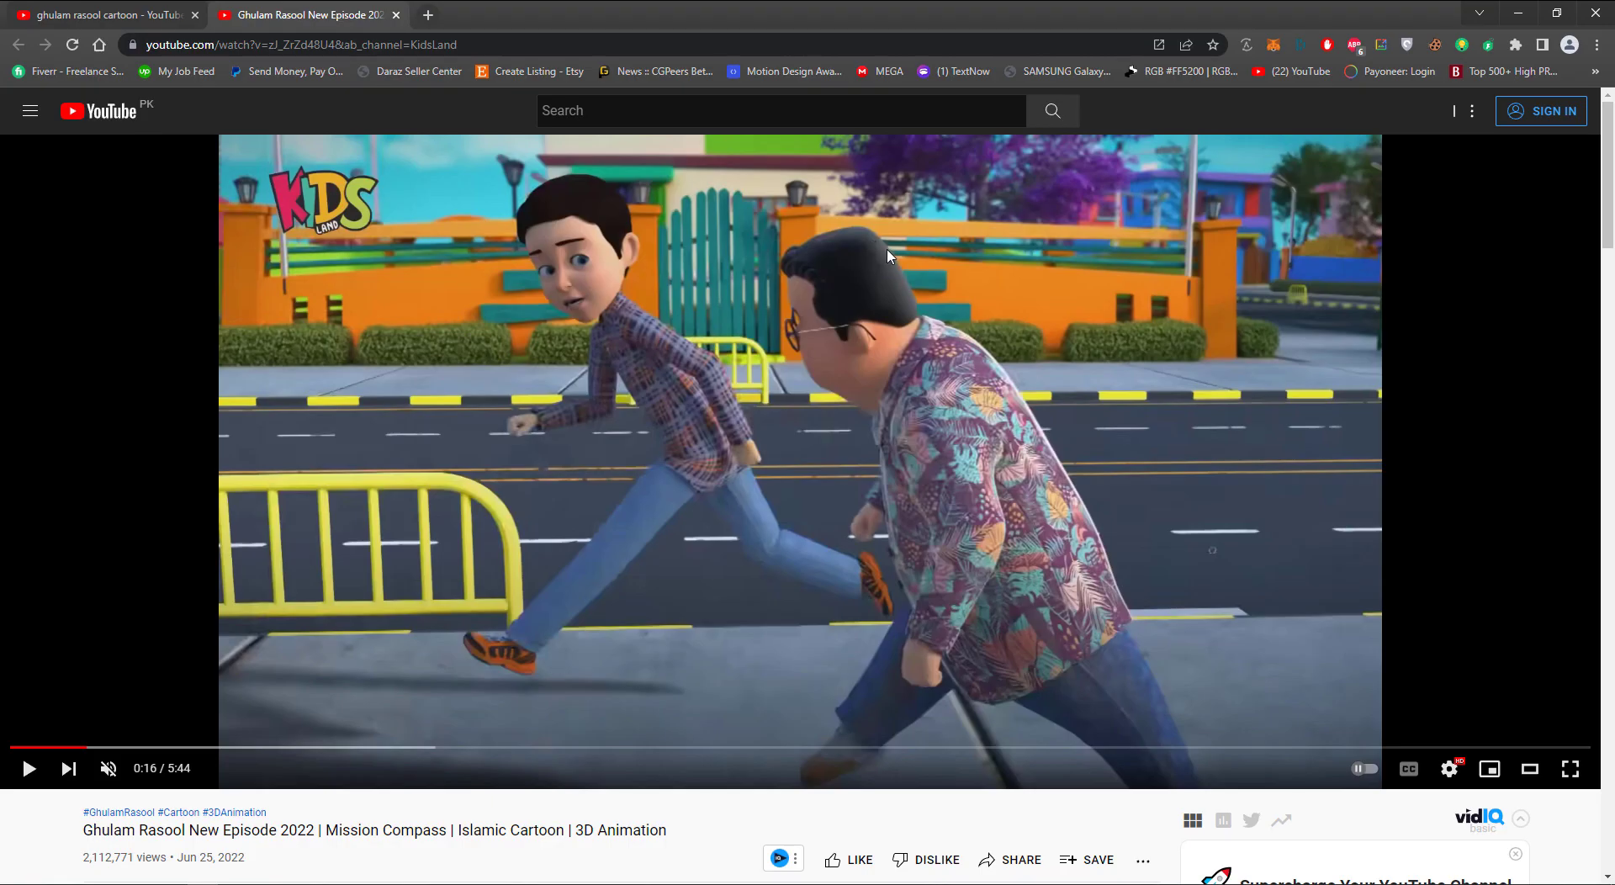
key(alt+Tab)
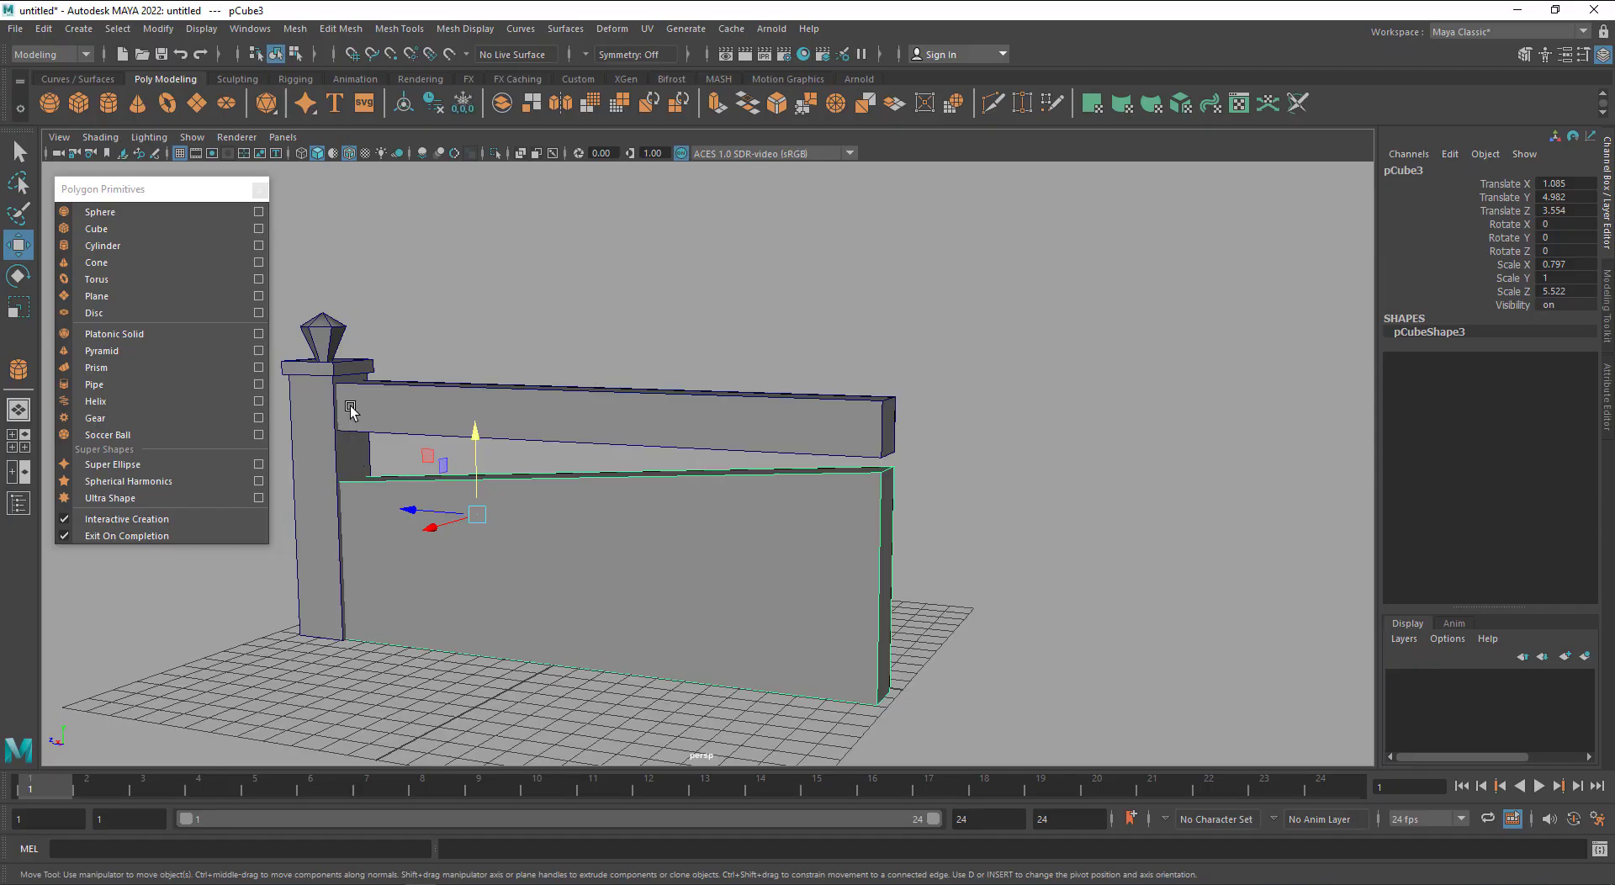
click(652, 421)
right_drag(552, 421, 497, 421)
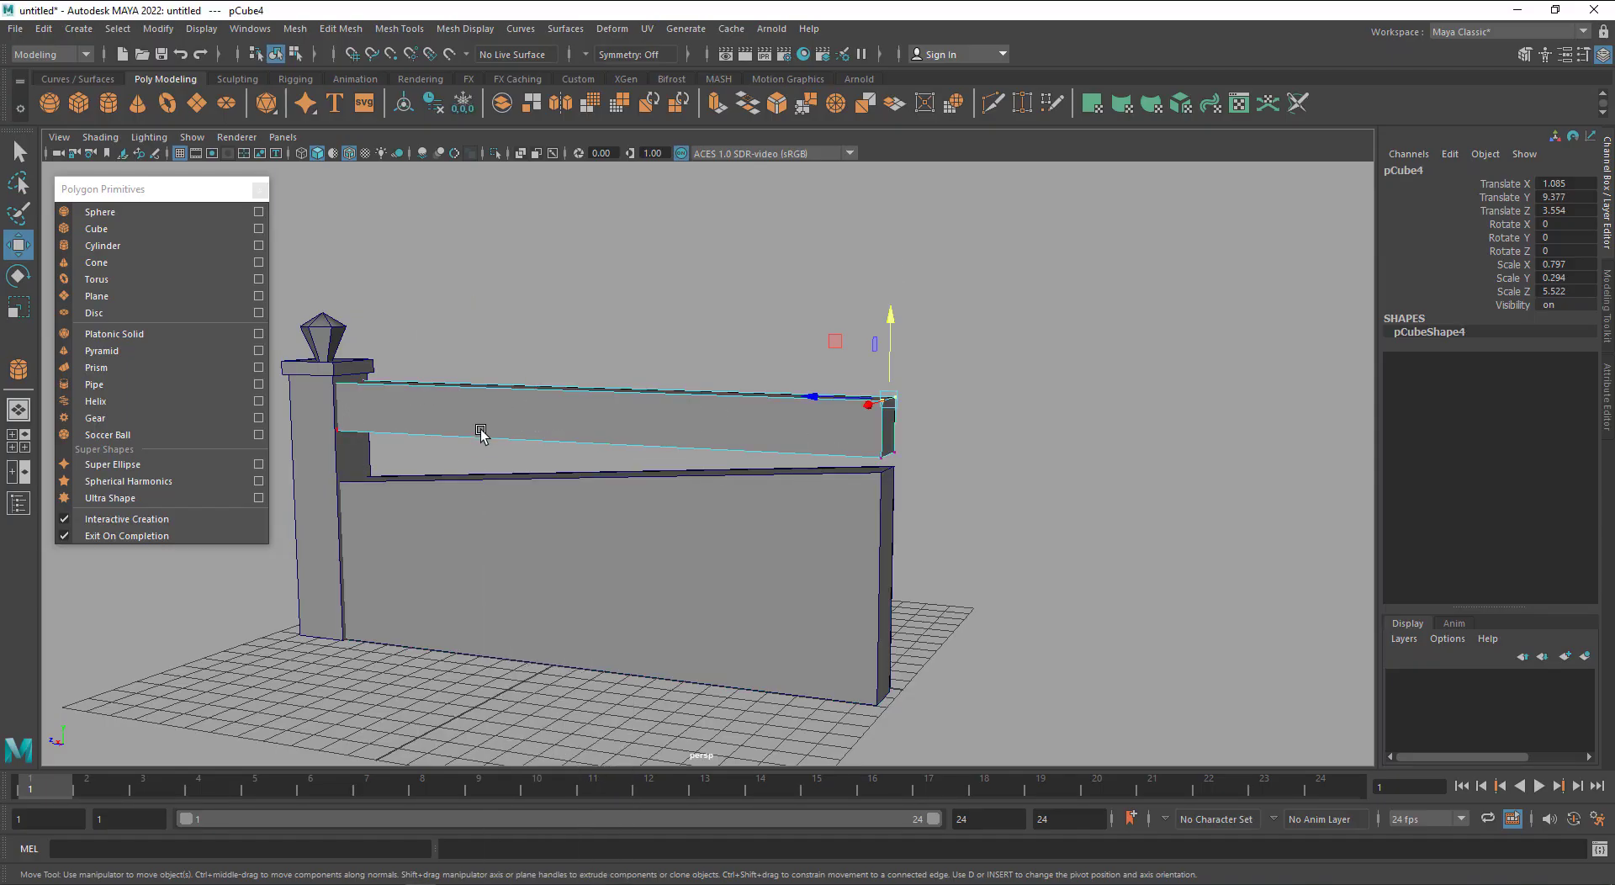
click(522, 155)
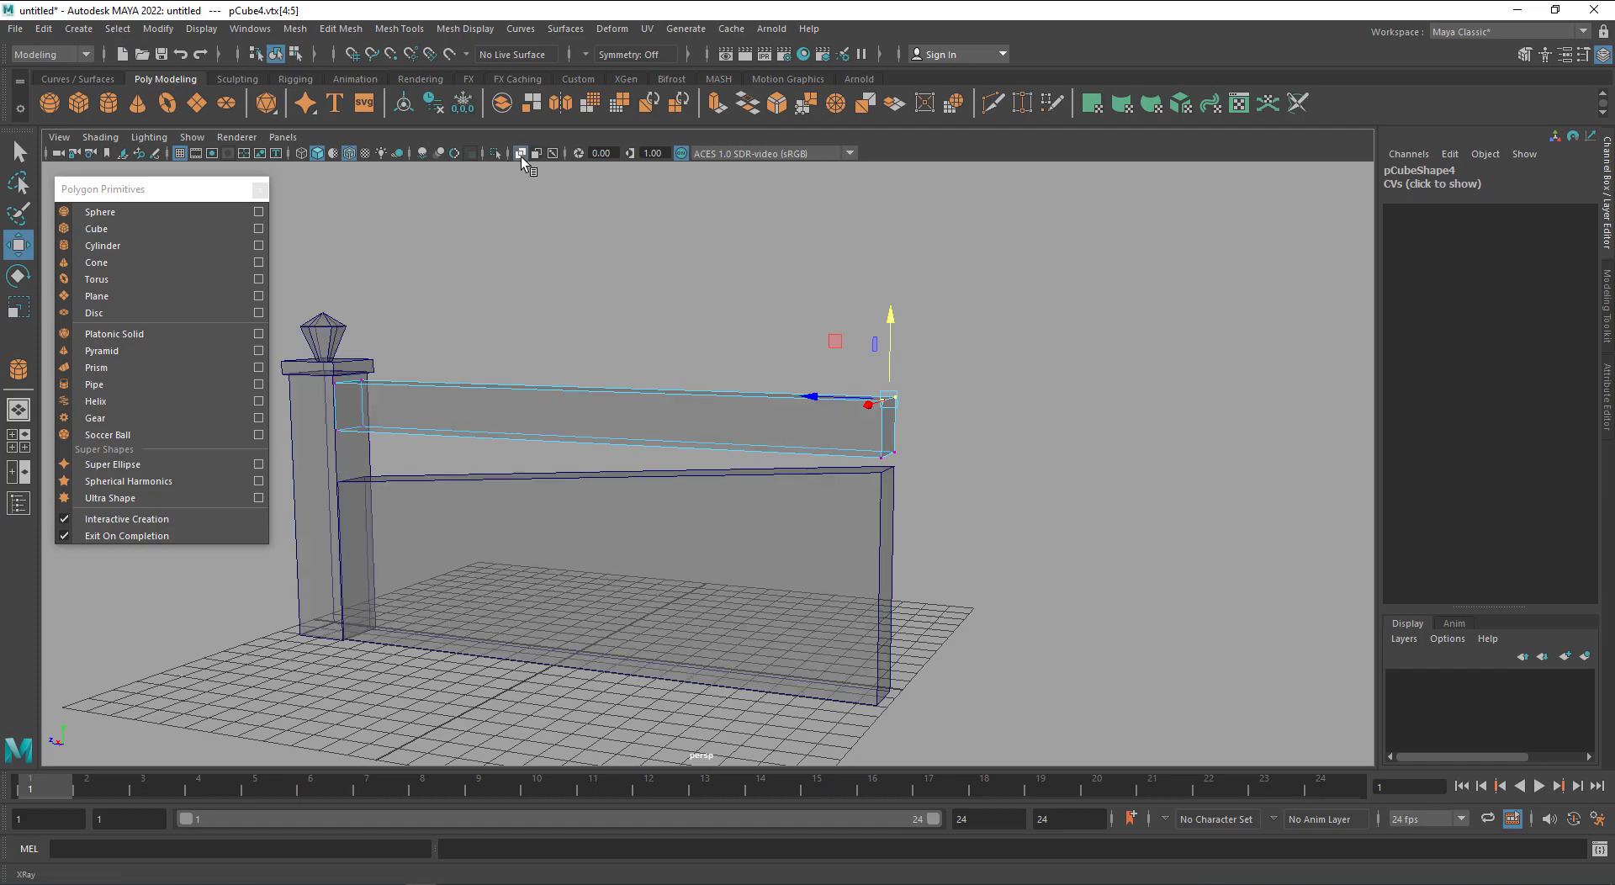
drag(378, 514, 286, 412)
drag(350, 363, 357, 331)
Raise the upper rail's bottom vertices at the far end slightly, return to object mode, and turn off X-ray shading
drag(998, 515, 857, 438)
middle_drag(825, 563, 828, 539)
middle_drag(903, 476, 905, 491)
right_drag(829, 424, 906, 395)
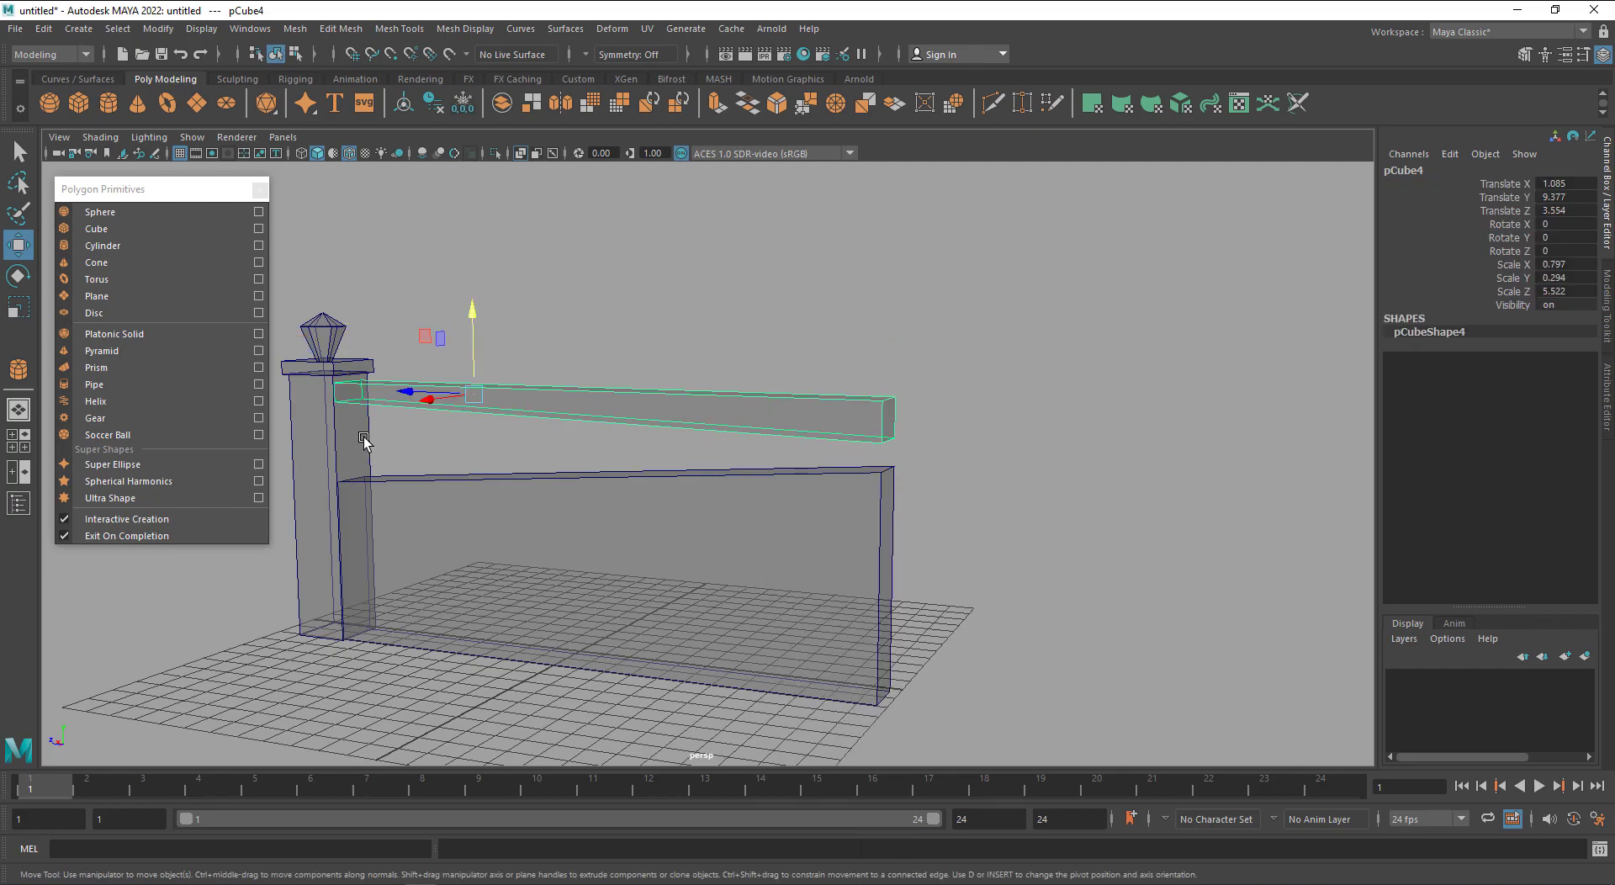
click(942, 475)
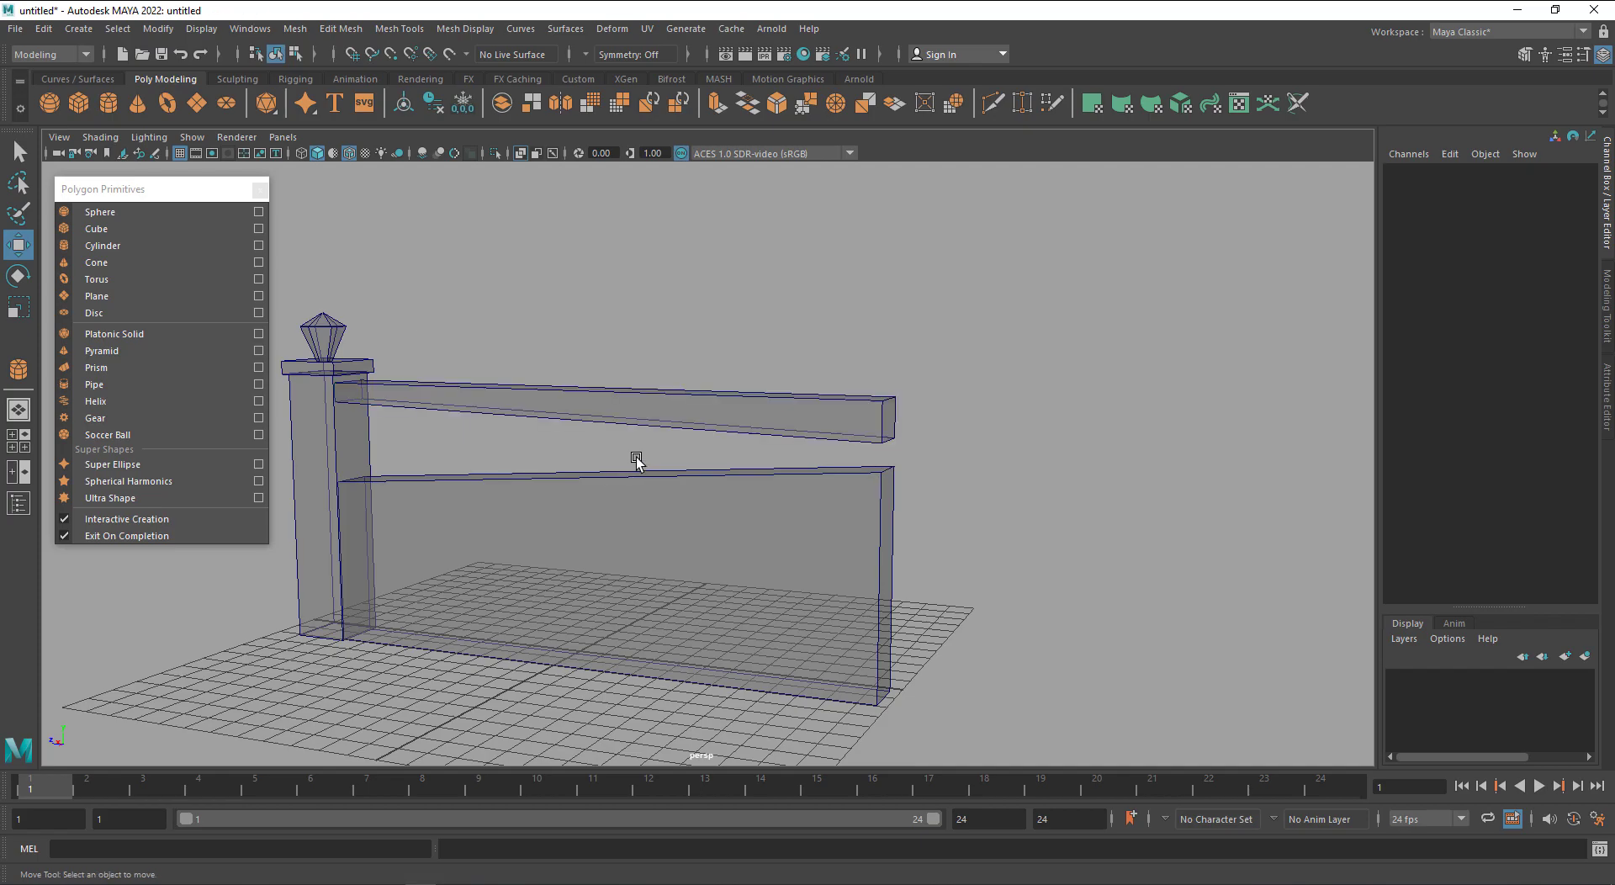
click(522, 154)
Create a thin polygon cylinder beside the wall, about 0.187 in radius and 14.868 high
scroll(577, 508, up, 2)
scroll(508, 533, up, 2)
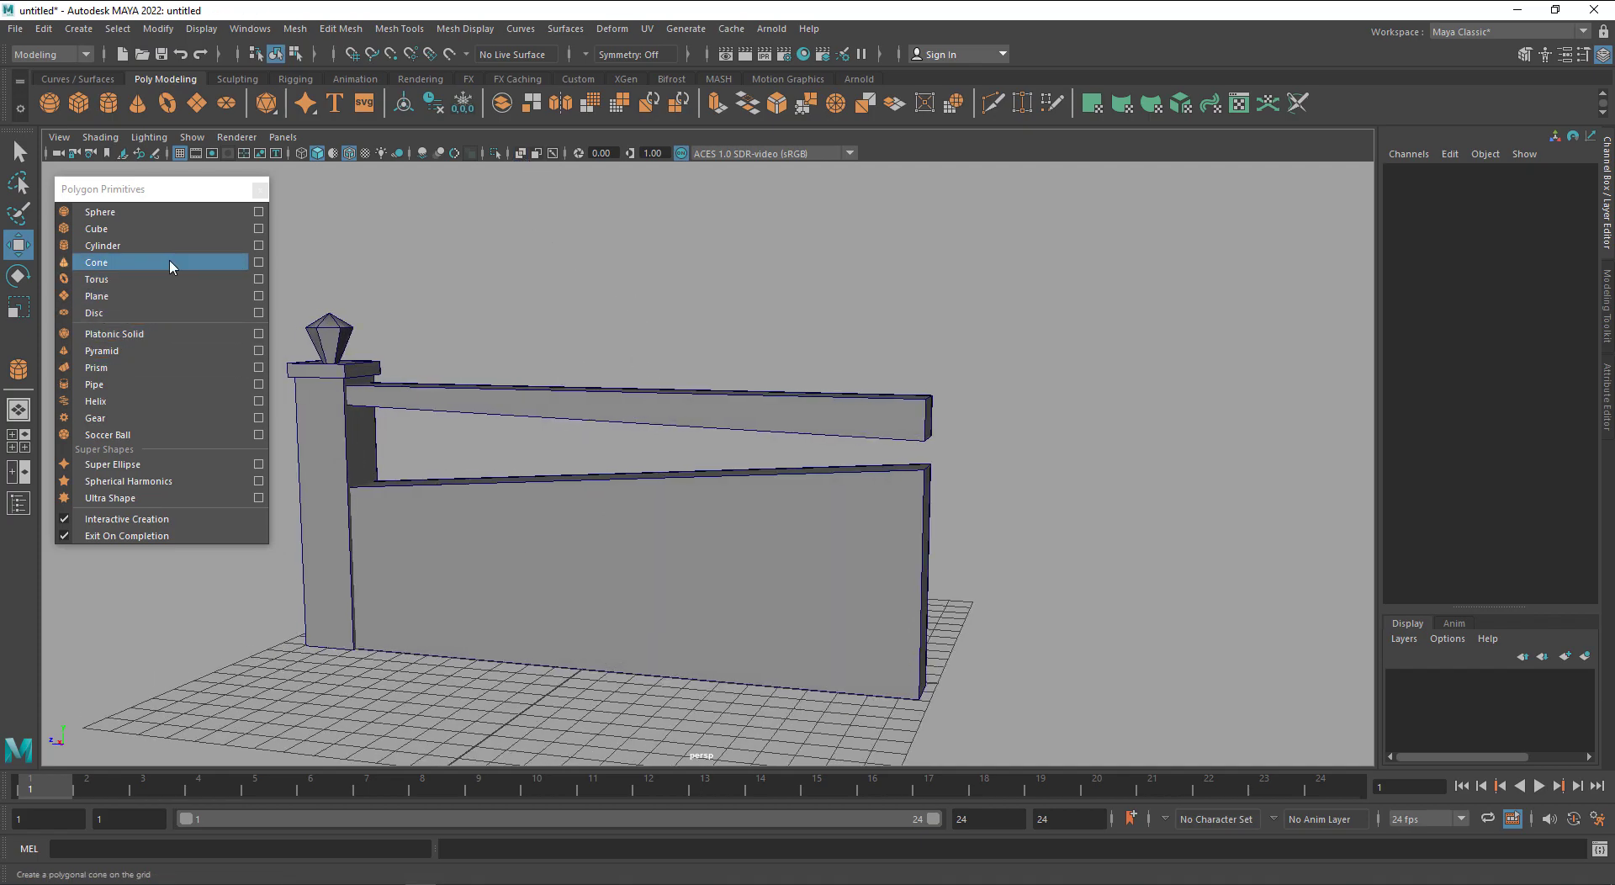
click(155, 246)
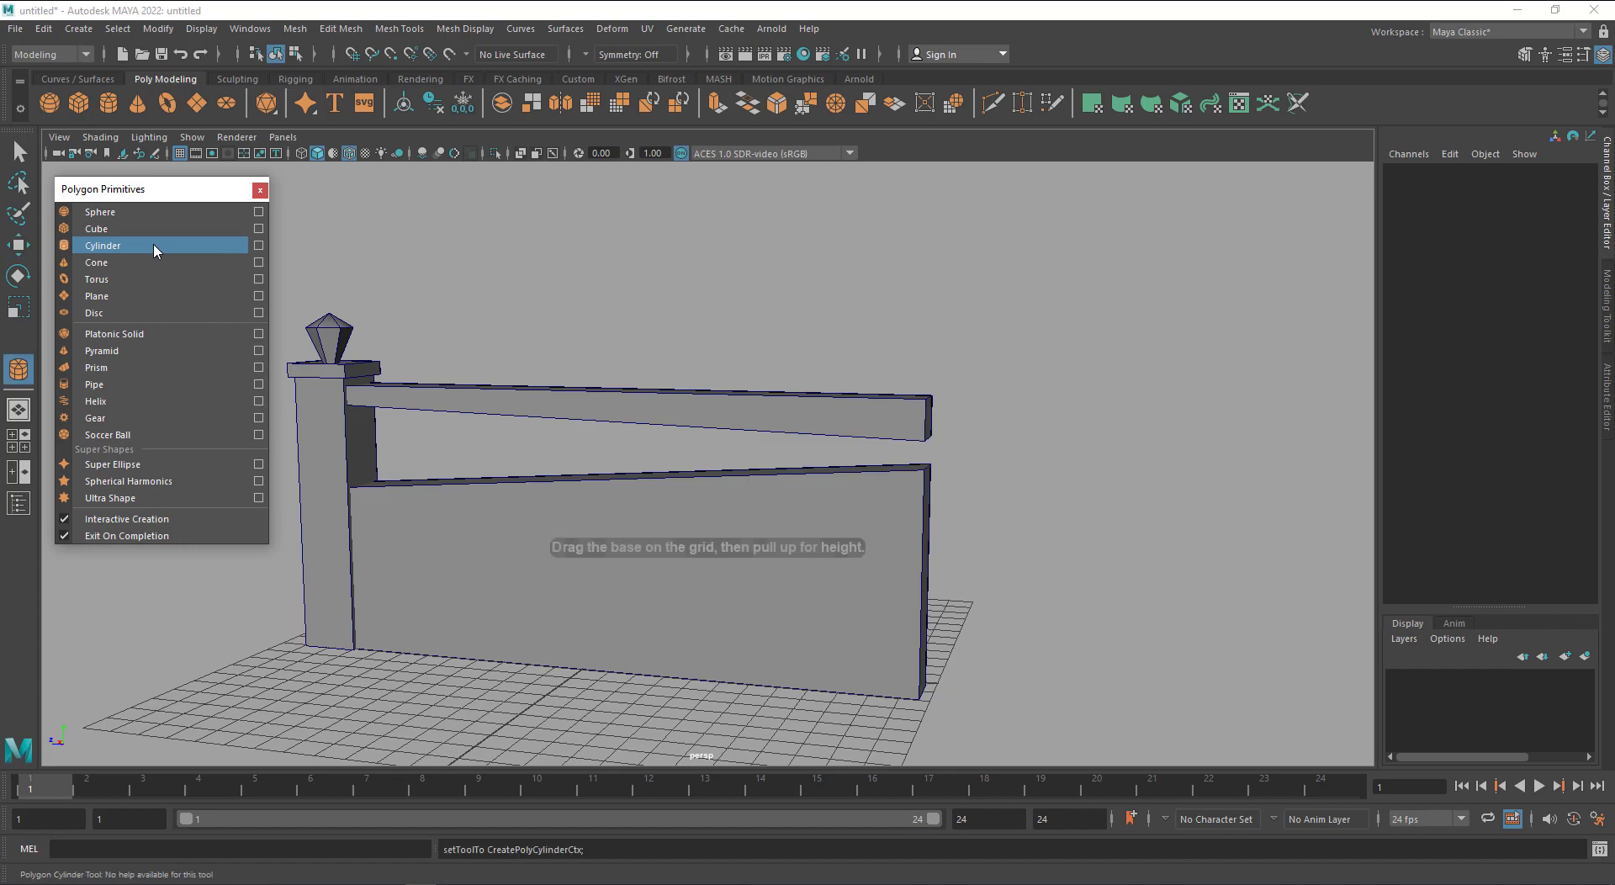
scroll(620, 589, down, 4)
alt+drag(602, 535, 530, 583)
drag(401, 598, 541, 536)
Set the cylinder's X rotation to 90 so that it lies parallel to the wall
key(e)
double_click(1572, 224)
text(90)
key(Return)
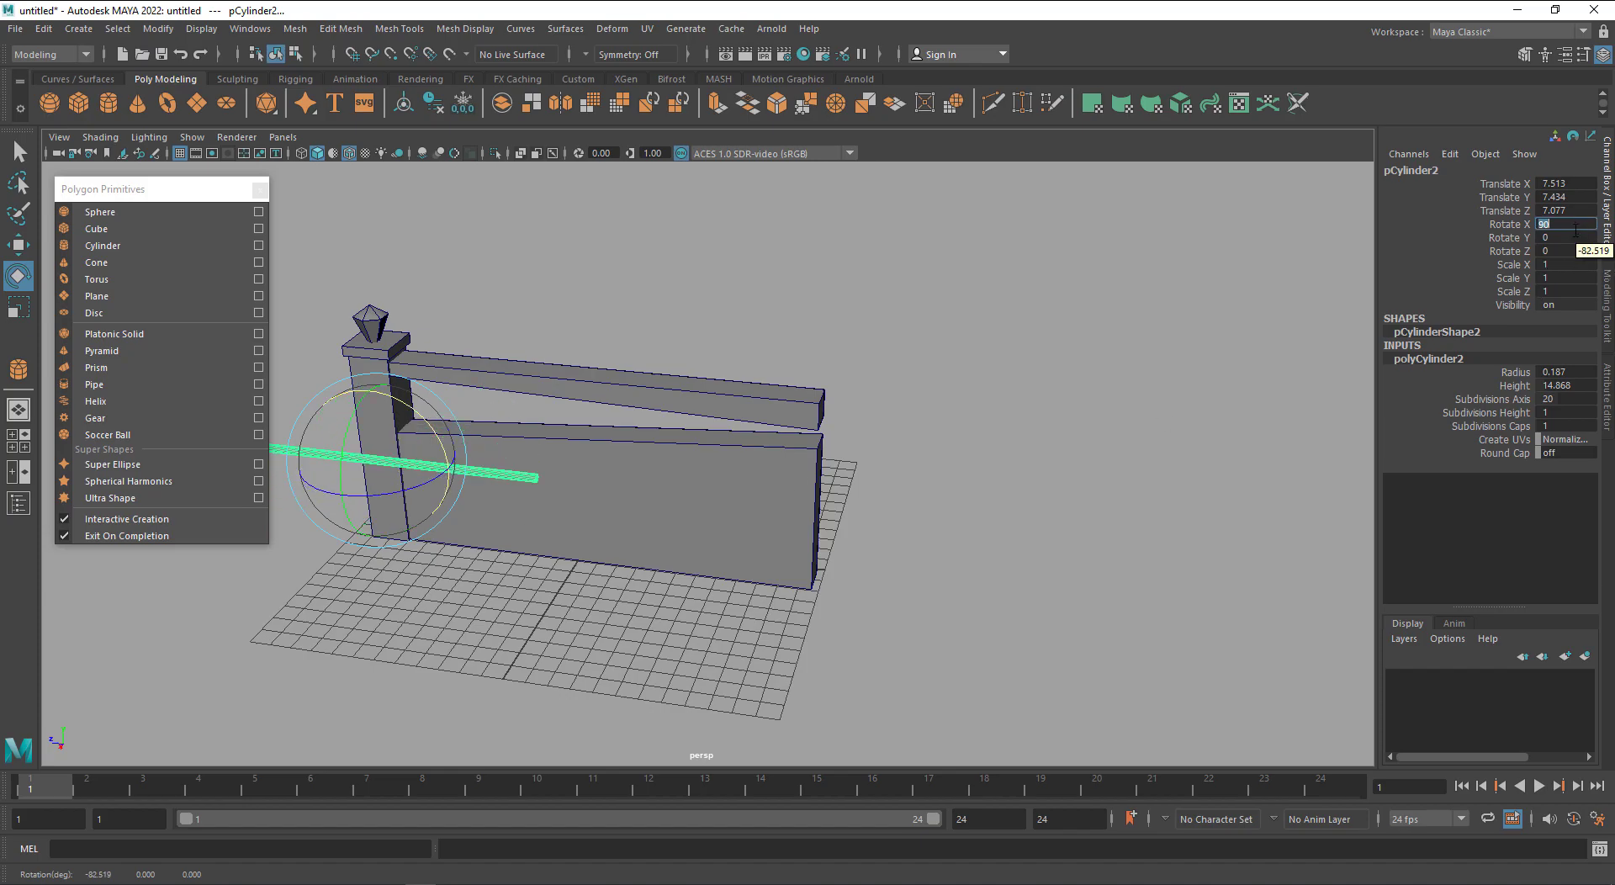
Move the cylinder into the gap between wall and upper rail, at about 0.993 in X and 1.804 in Z
click(520, 484)
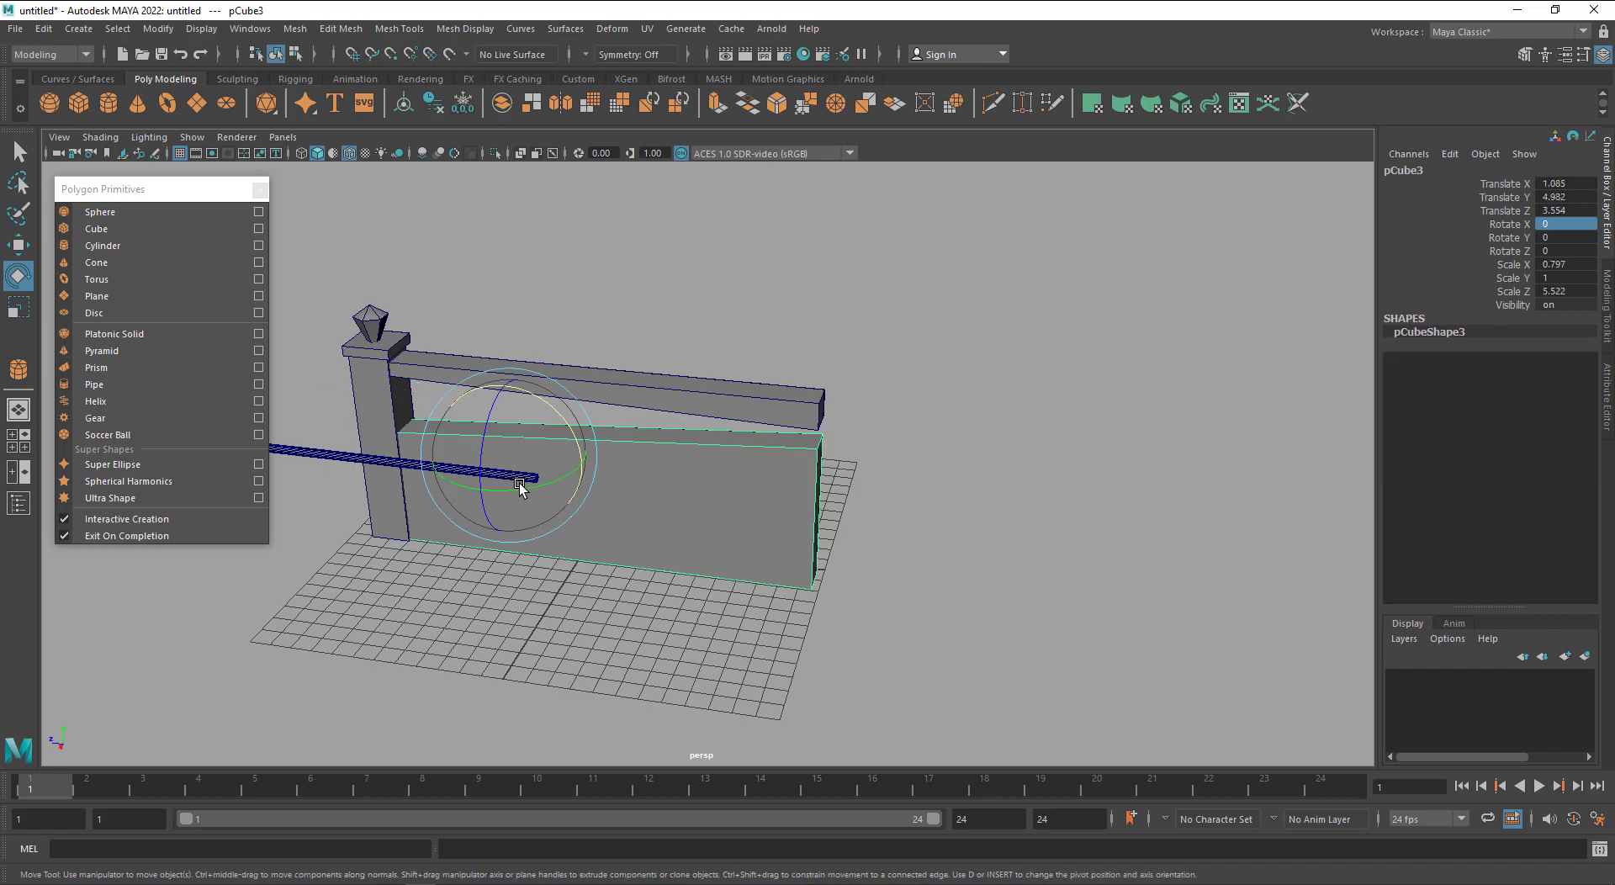
key(w)
click(516, 485)
alt+drag(584, 497, 367, 446)
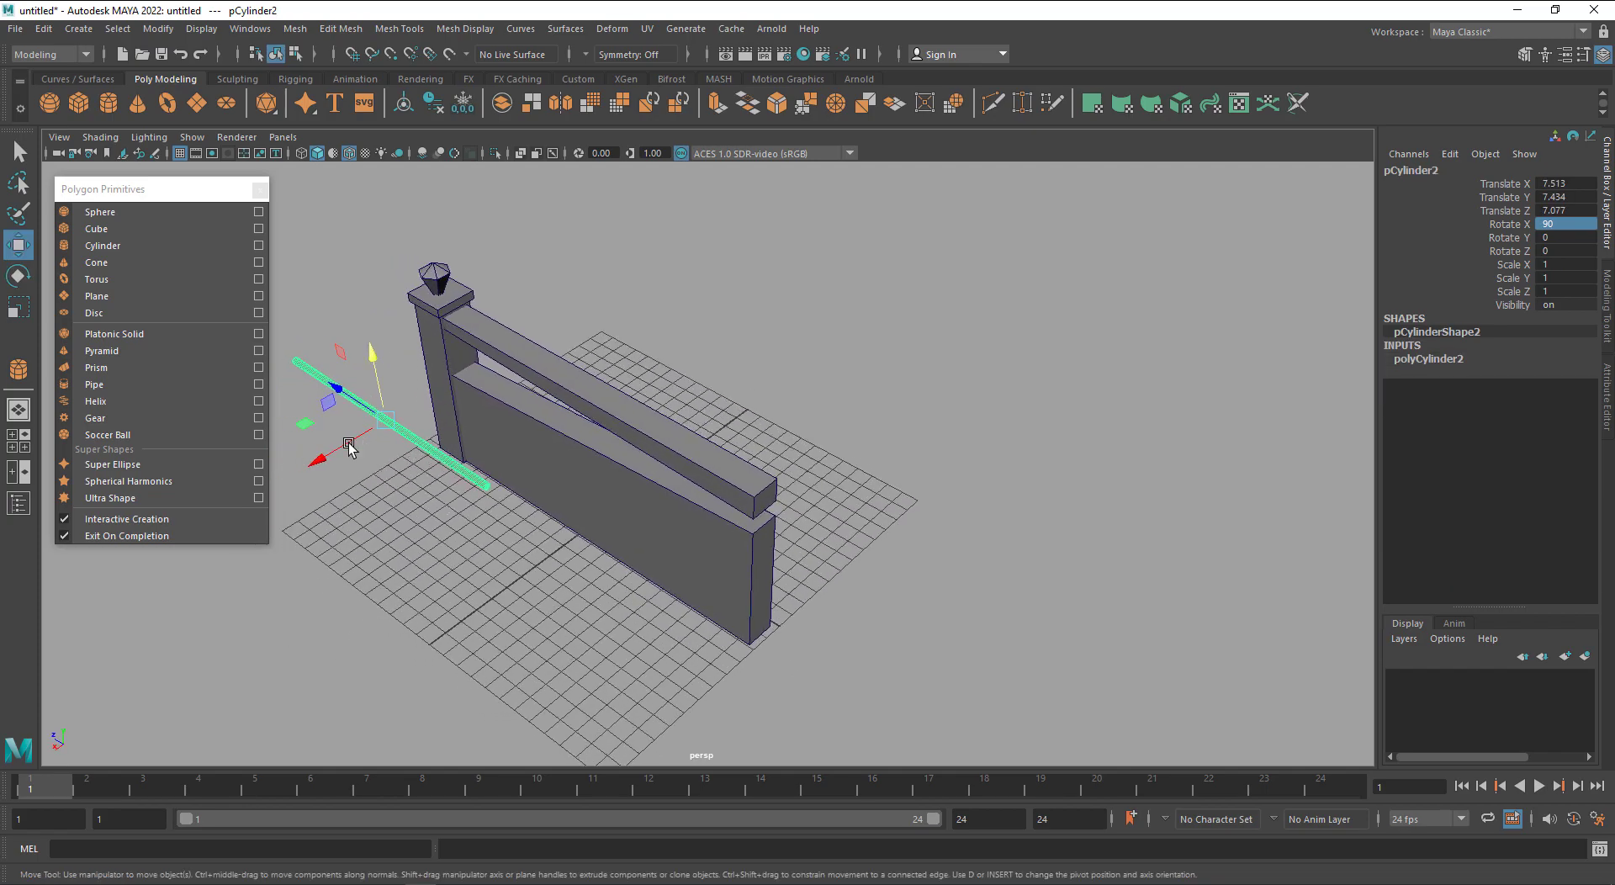
middle_drag(302, 430, 468, 411)
alt+drag(468, 411, 630, 436)
In the side view, scale the cylinder to about 0.806 in Y and 0.681 in X and Z
key(space)
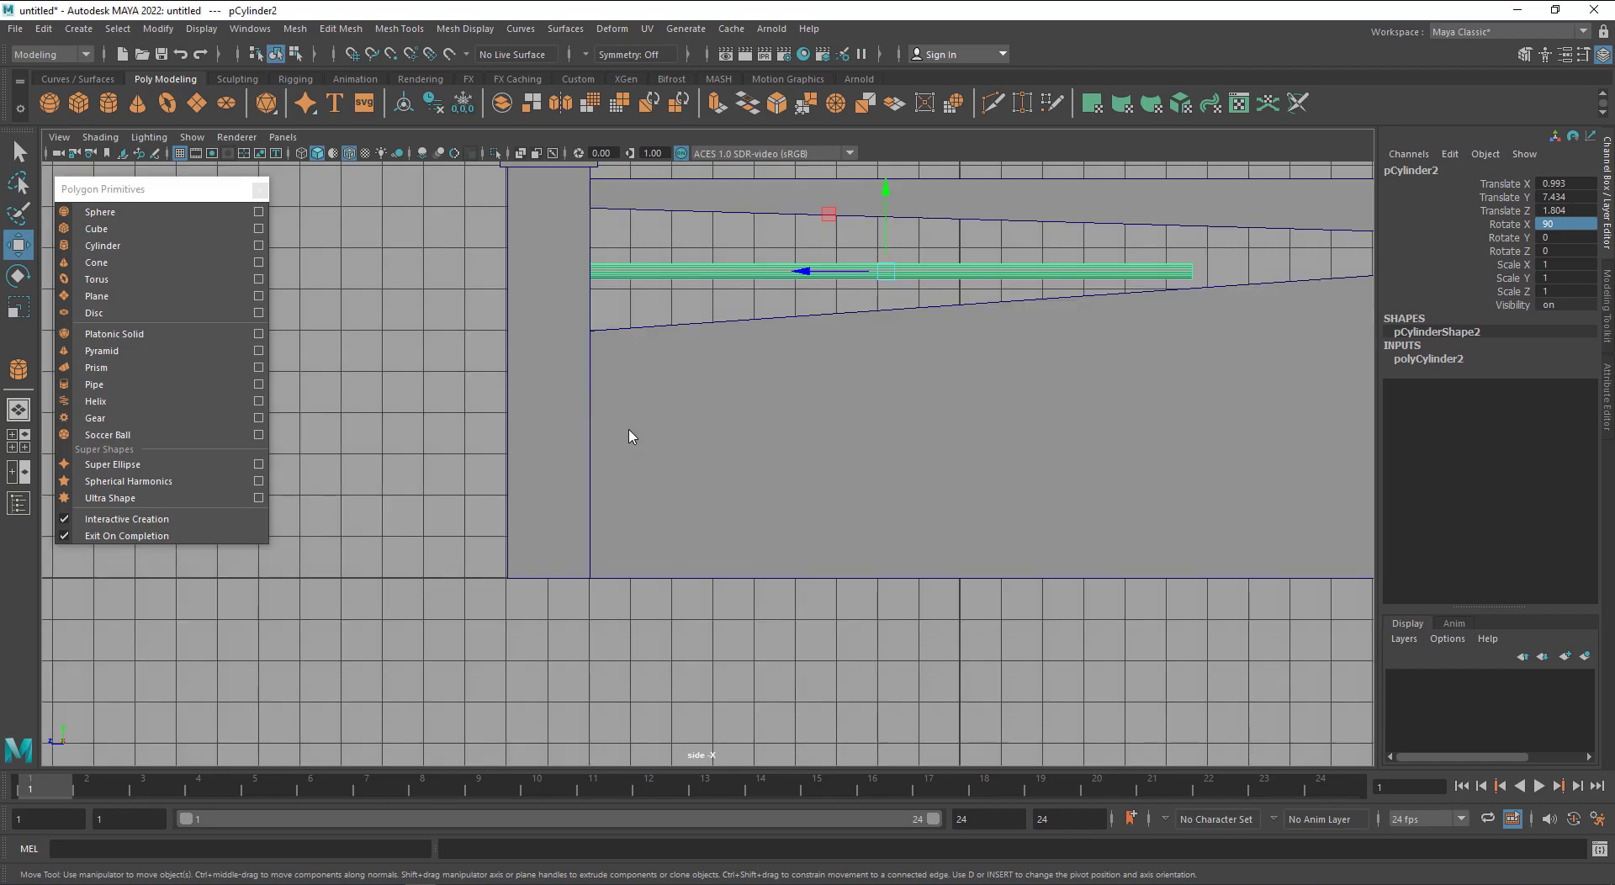
scroll(671, 538, down, 3)
key(r)
middle_drag(851, 486, 694, 501)
click(650, 419)
Move the cylinder against the pillar, to about 7.39 in Y and 3.405 in Z, and switch to the cartoon reference in the browser
key(w)
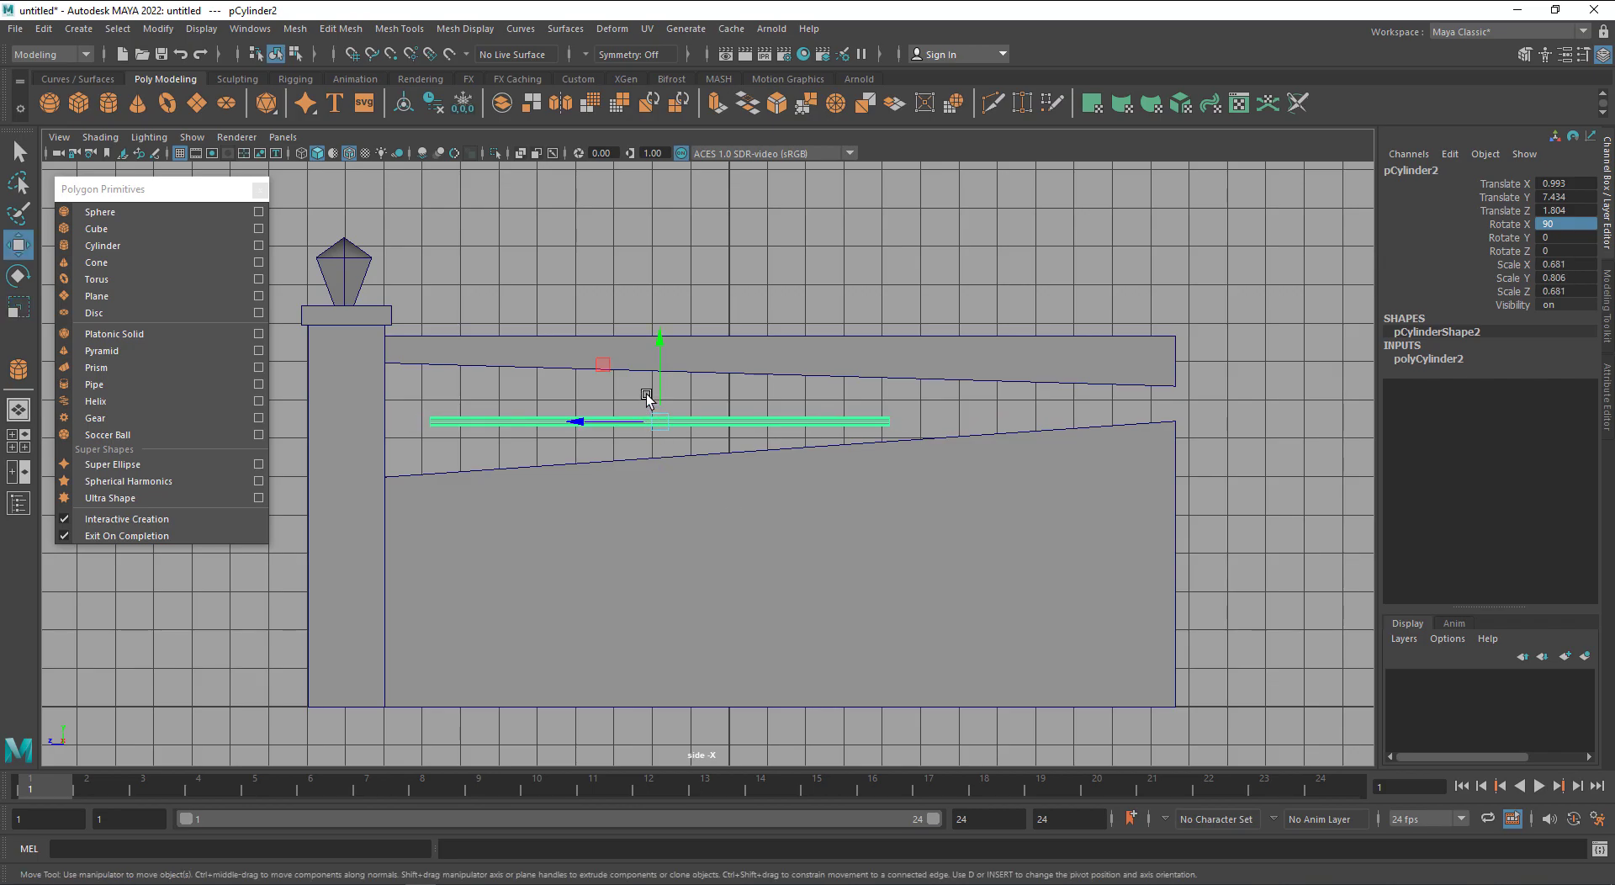
middle_drag(606, 367, 542, 362)
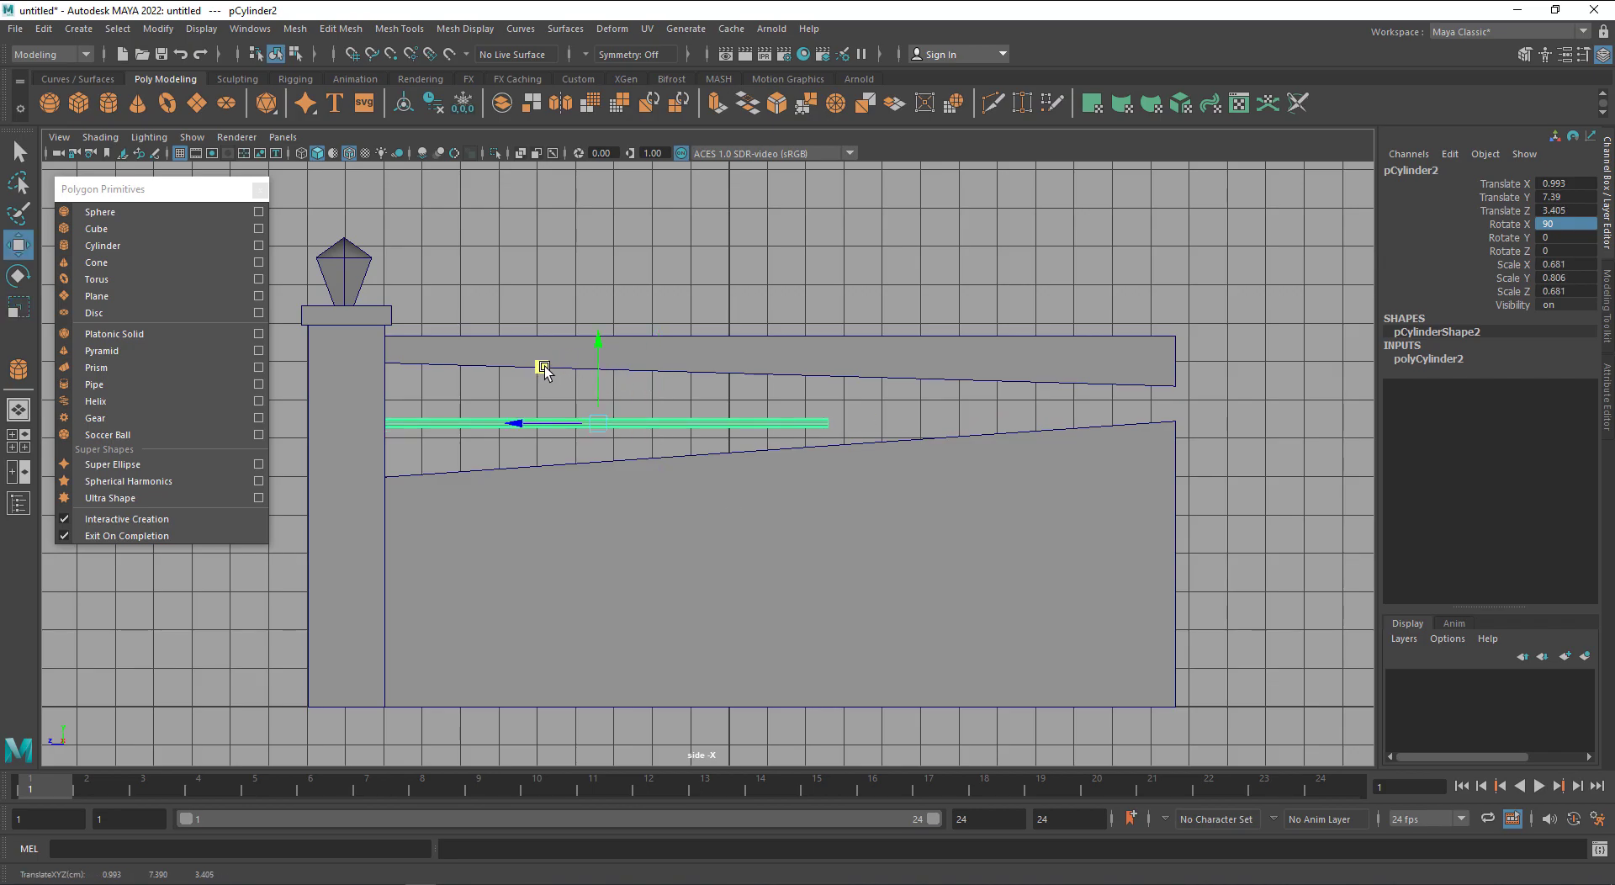
key(alt+Tab)
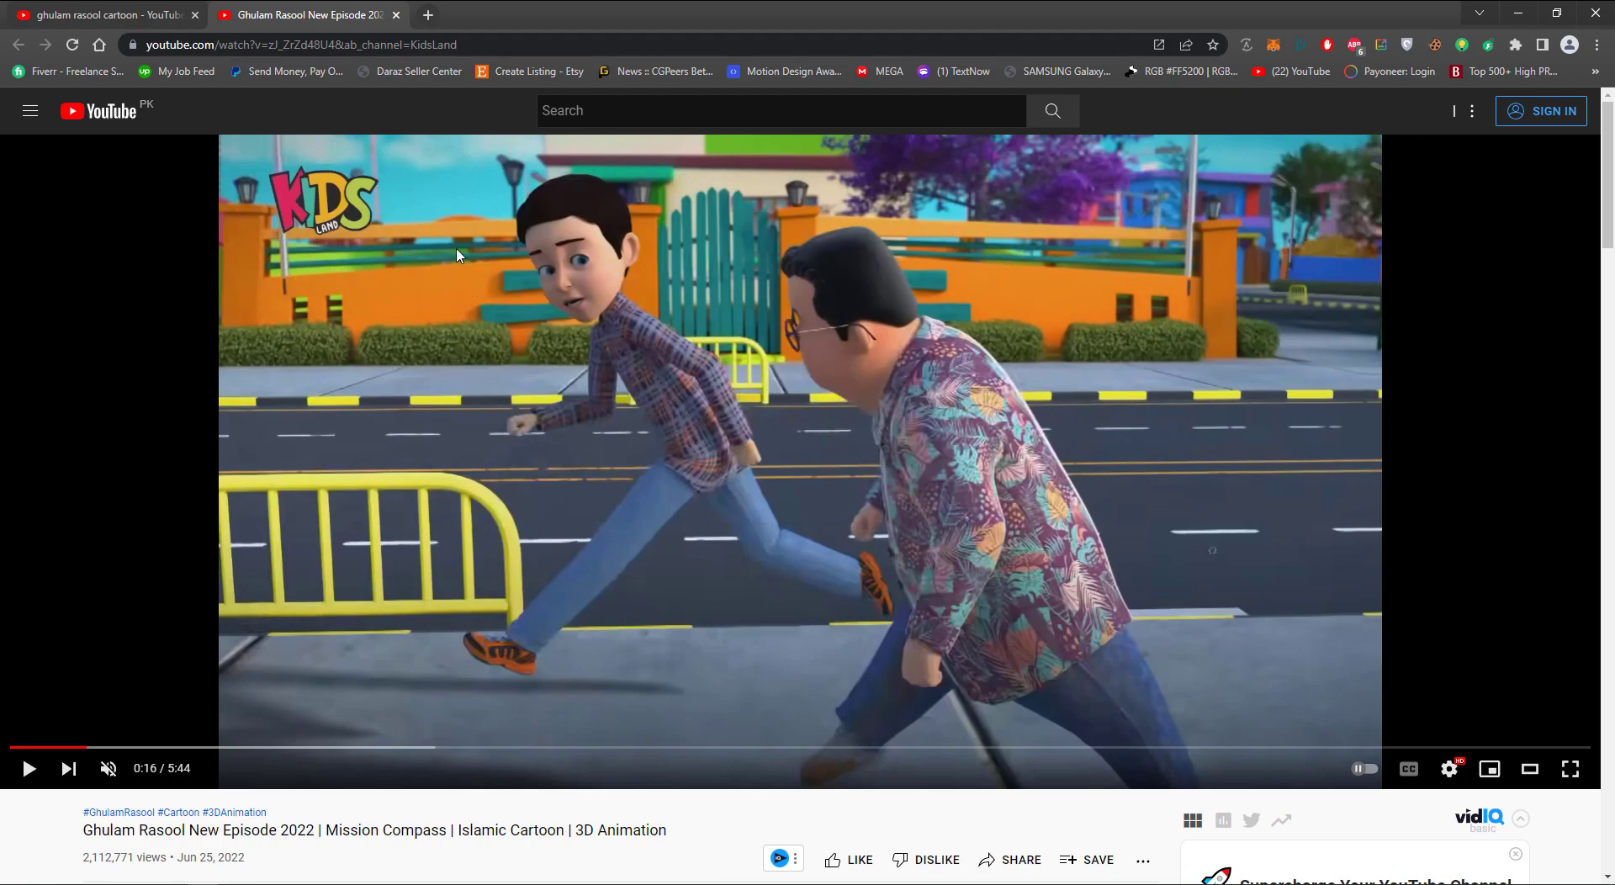
Switch back to Maya and, with X-ray shading on, stretch the cylinder along the wall: about -1.201 in Z, scale about 1.379 in Y
key(alt+Tab)
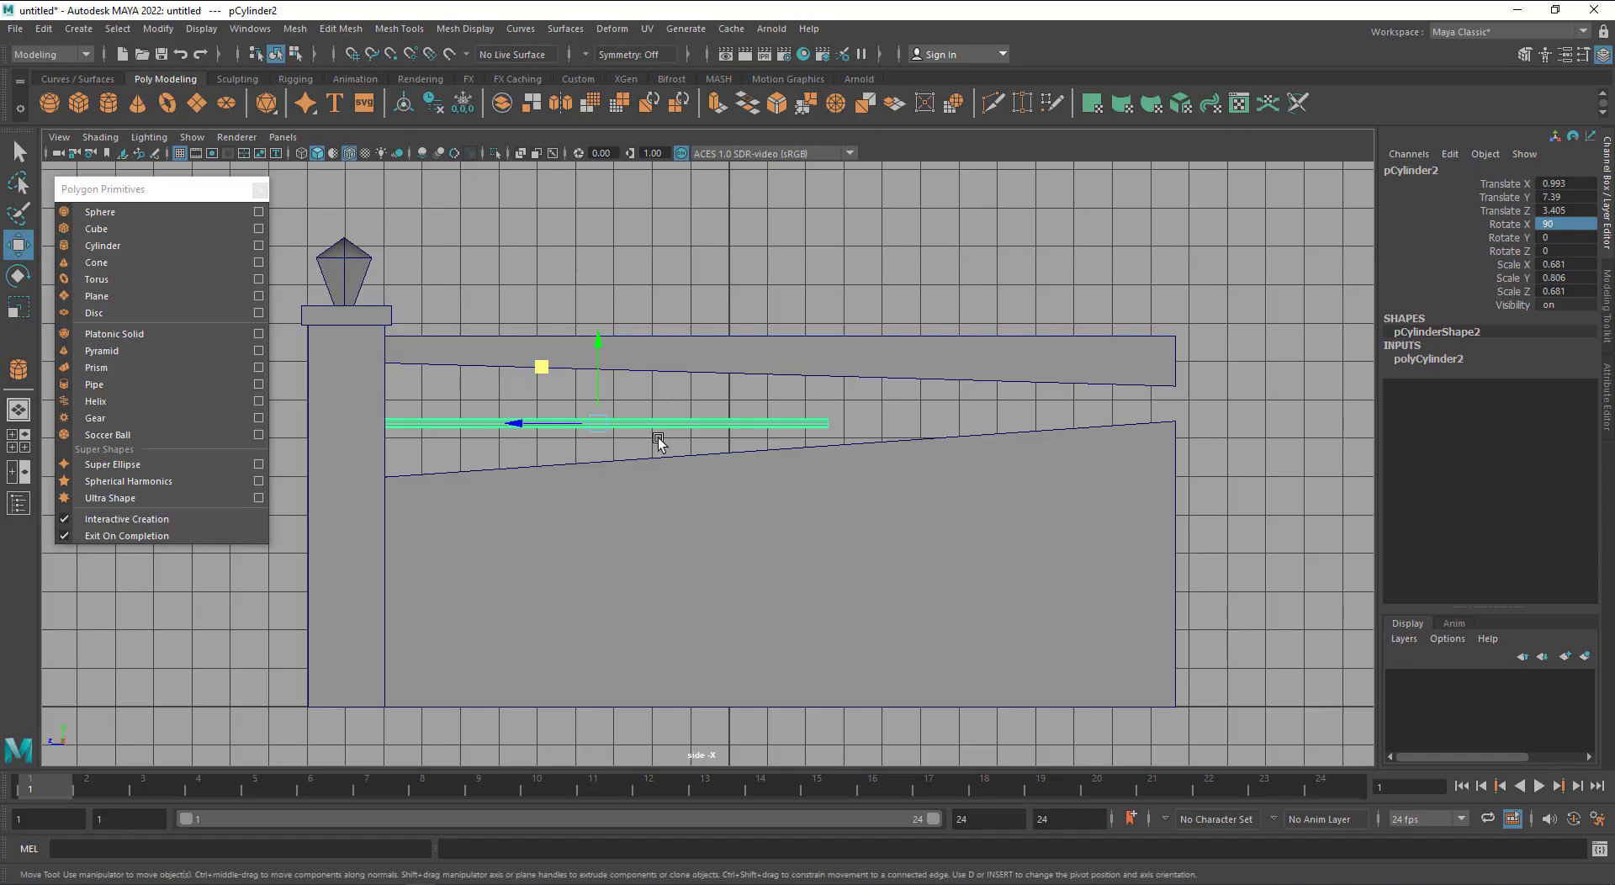
click(517, 154)
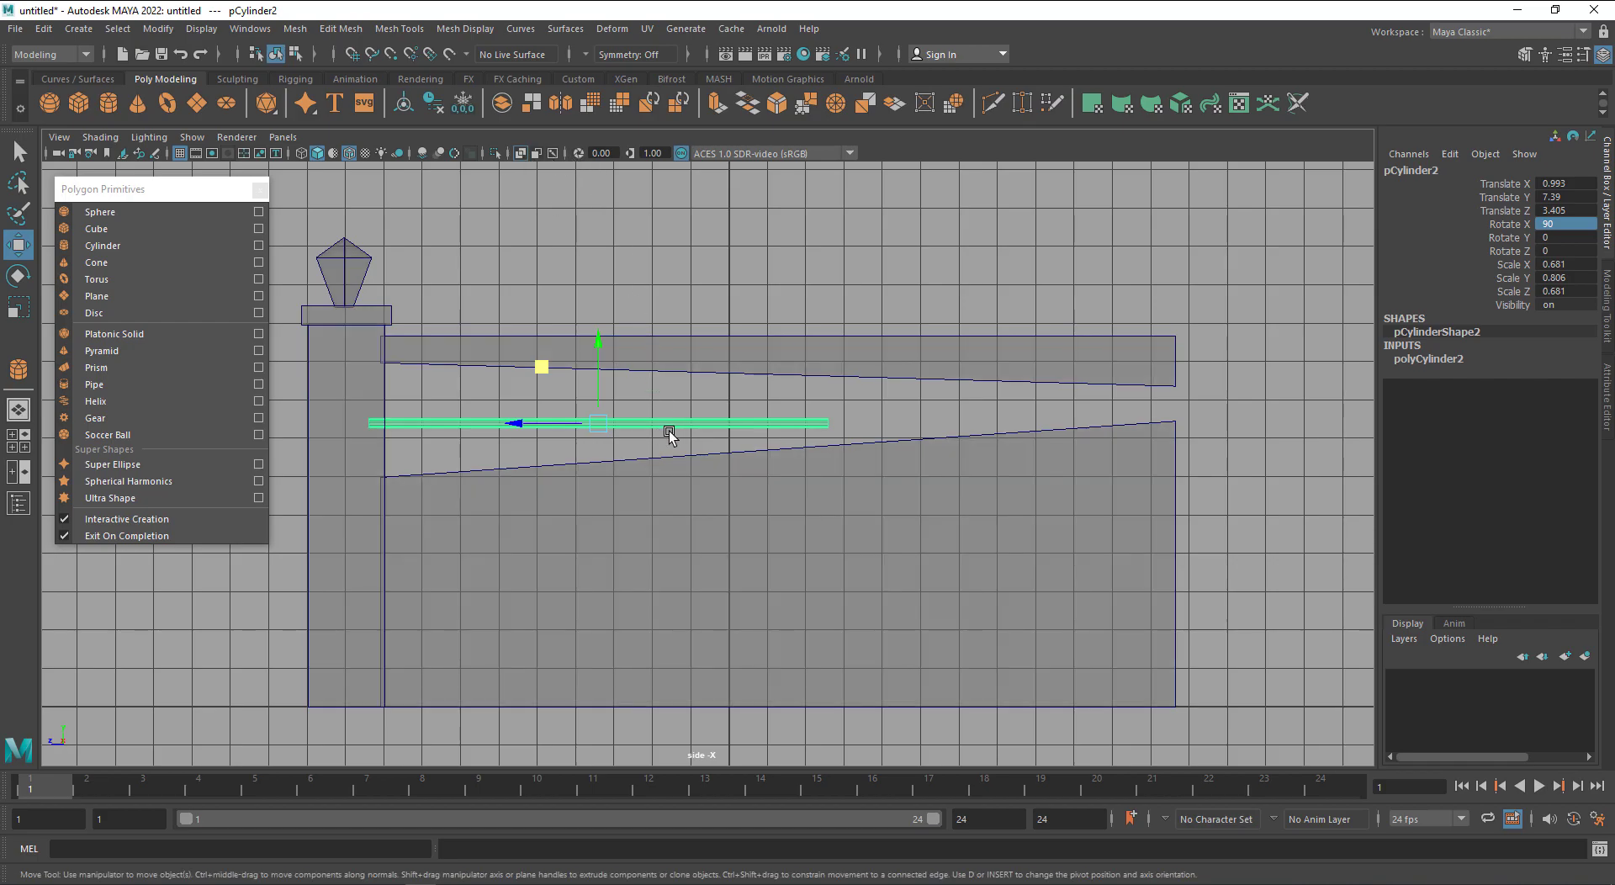
drag(548, 422, 716, 421)
key(r)
key(w)
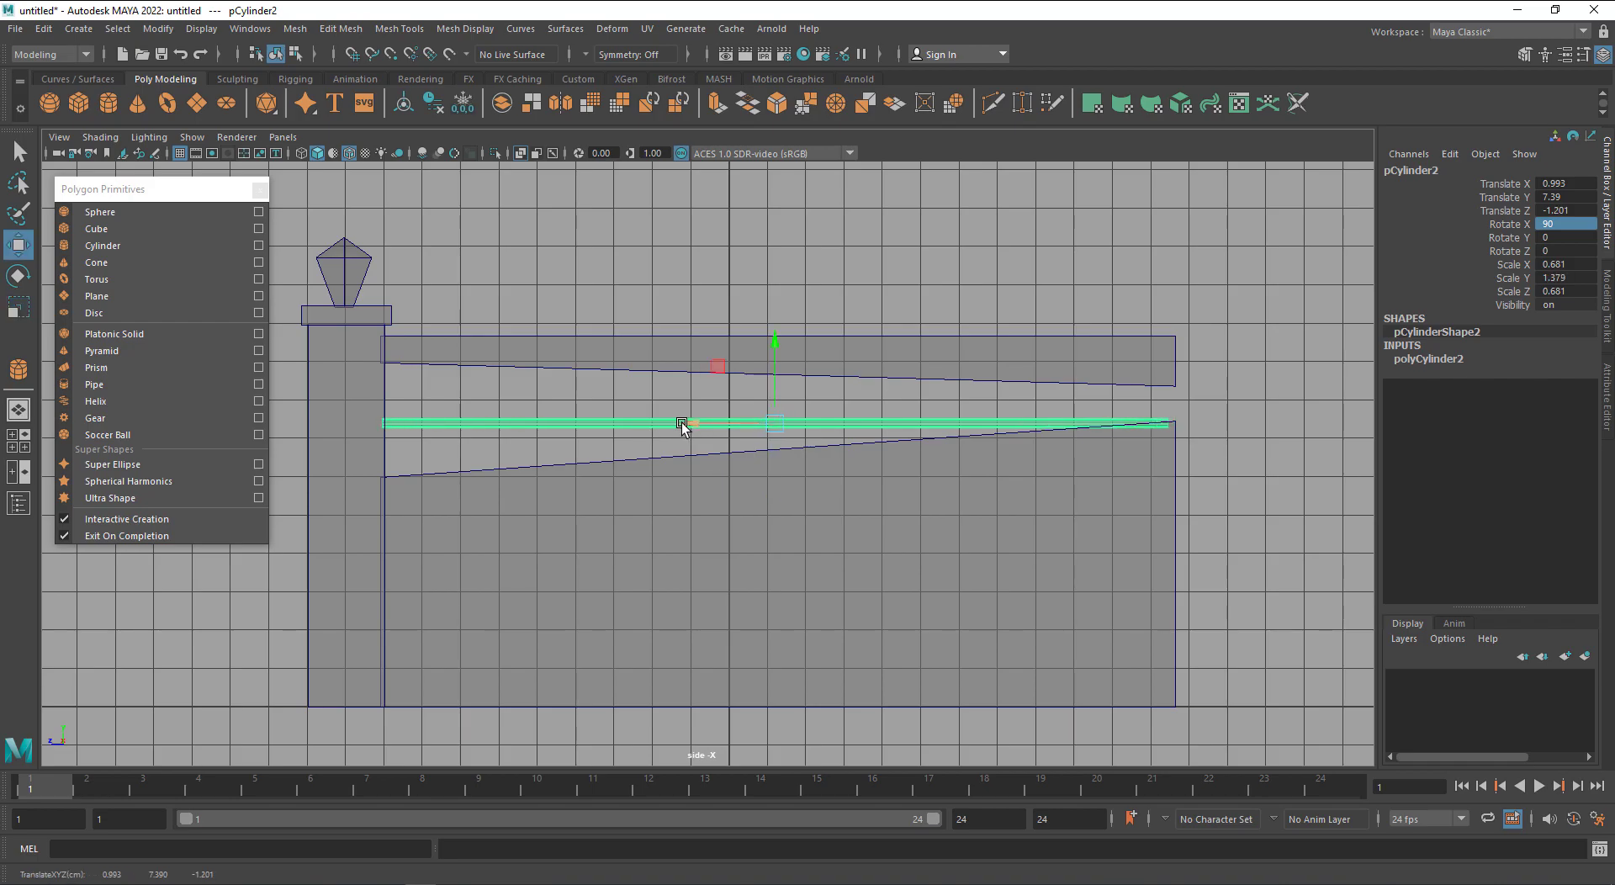
Slope the cylinder by raising its far-end vertices to about 7.884 in Y and lowering its pillar-side vertices
right_drag(645, 426, 592, 420)
drag(1276, 306, 1204, 431)
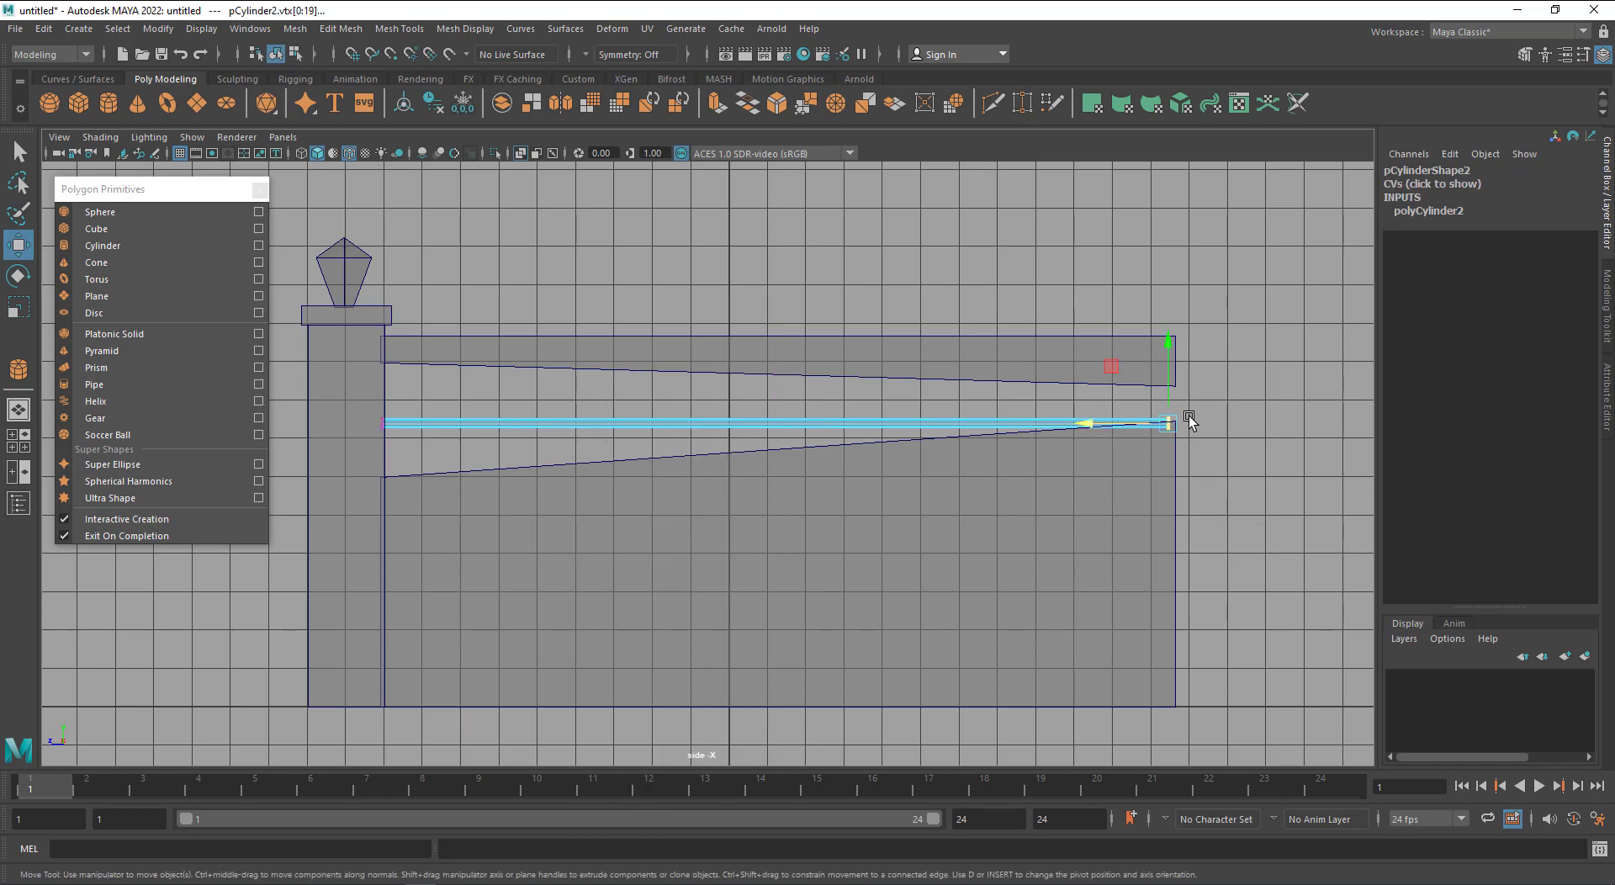
drag(1118, 370, 1123, 350)
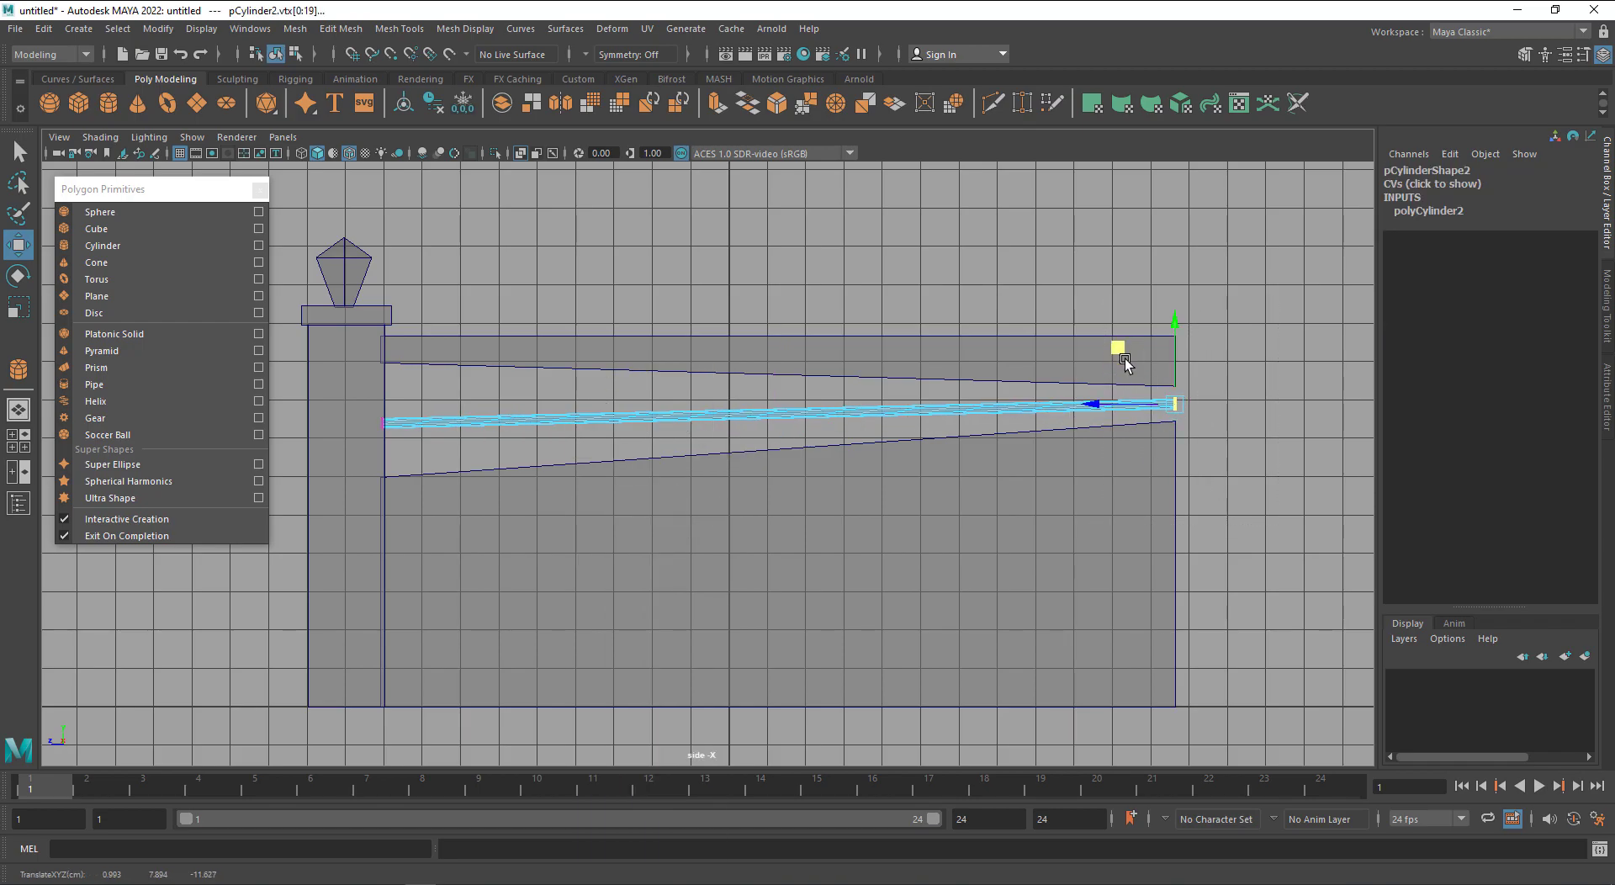
drag(494, 355, 375, 451)
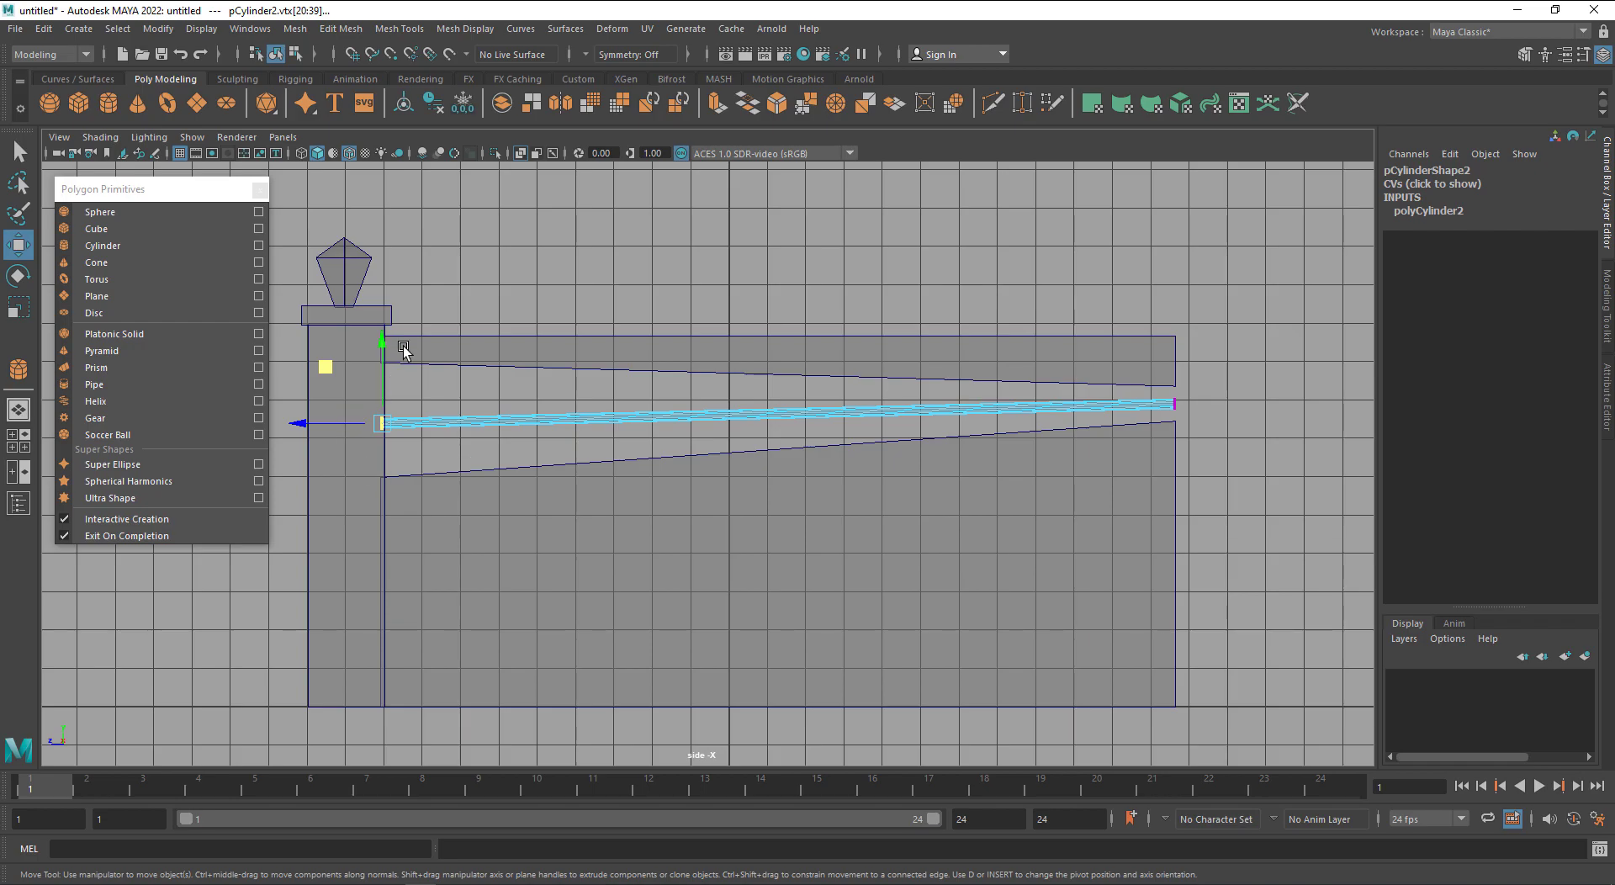
drag(381, 342, 382, 362)
right_drag(446, 430, 499, 405)
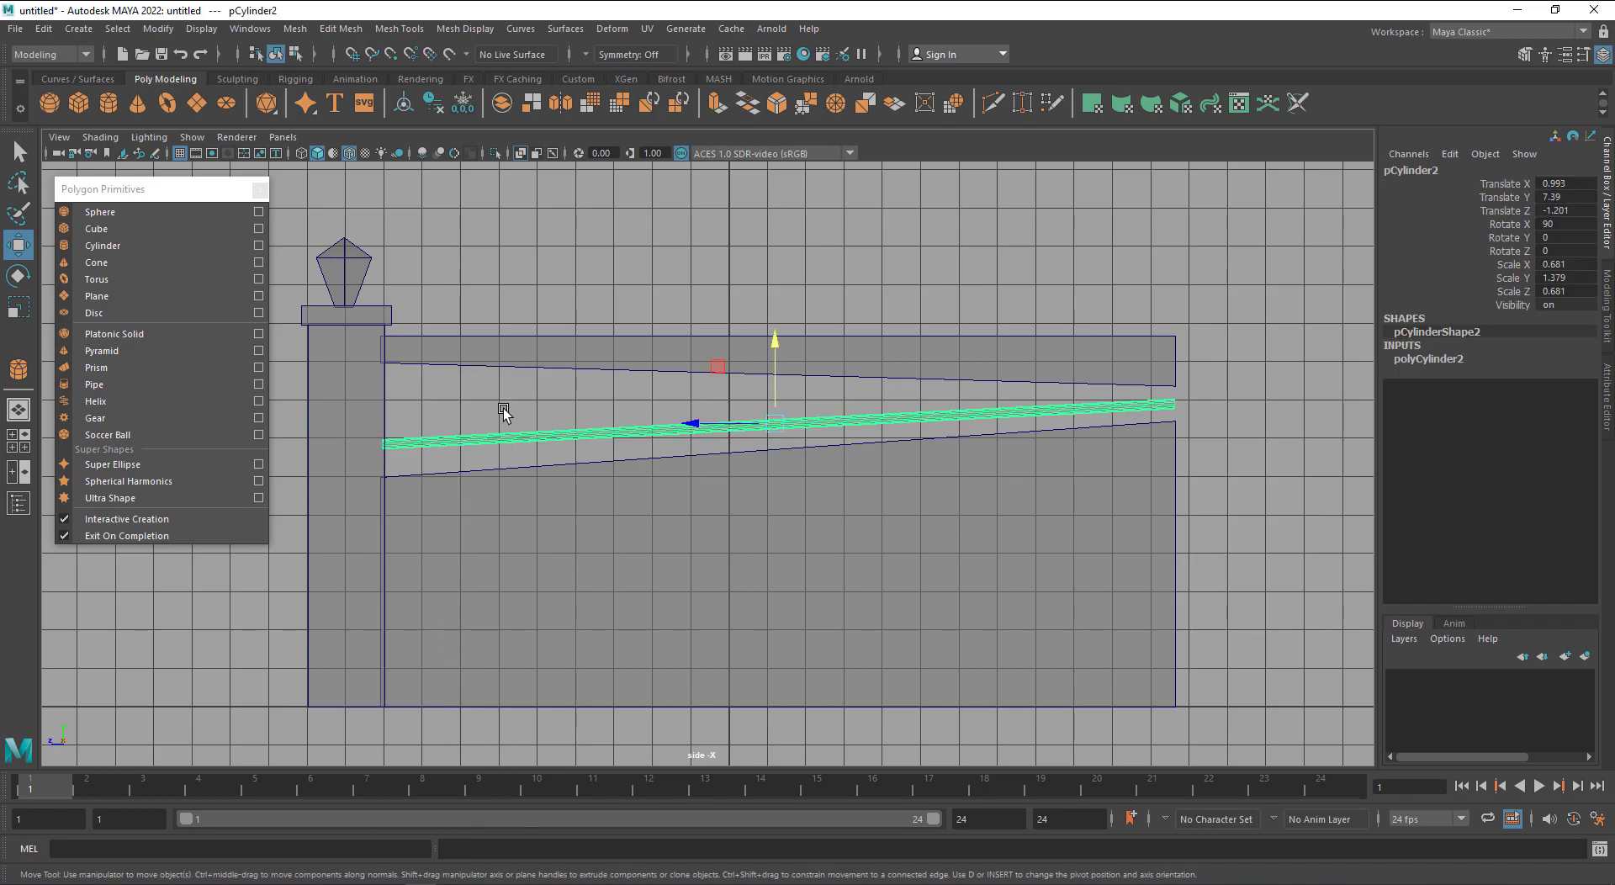
Duplicate the sloped cylinder, raise the copy to about 7.763 in Y, and select the copy's far-end vertices
key(ctrl+d)
drag(777, 386, 789, 376)
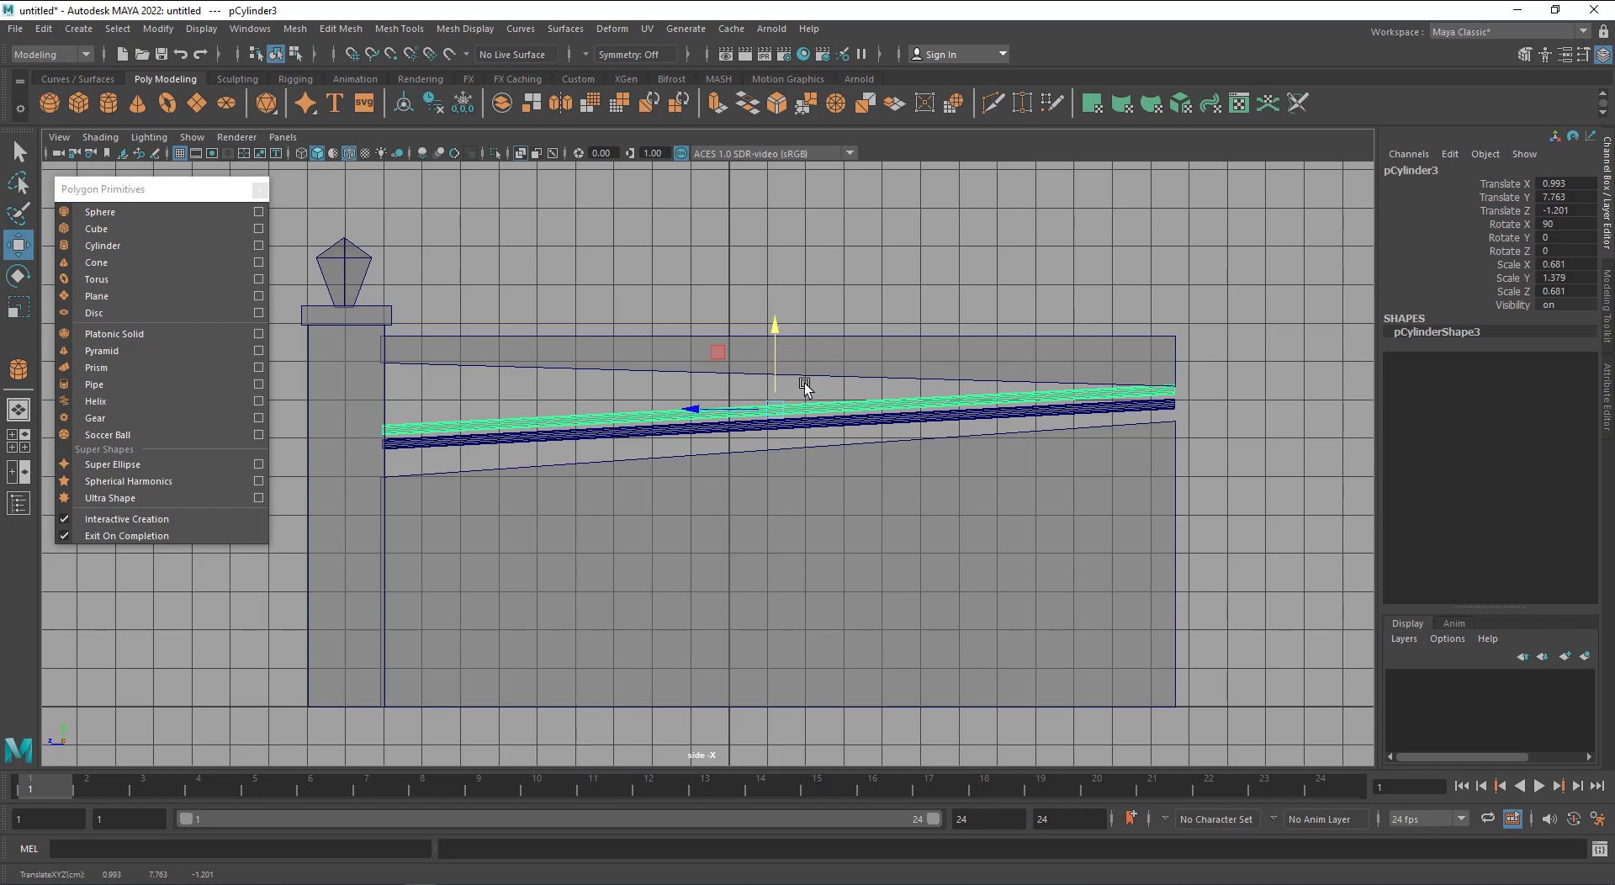
right_drag(819, 406, 717, 399)
drag(1297, 328, 1103, 437)
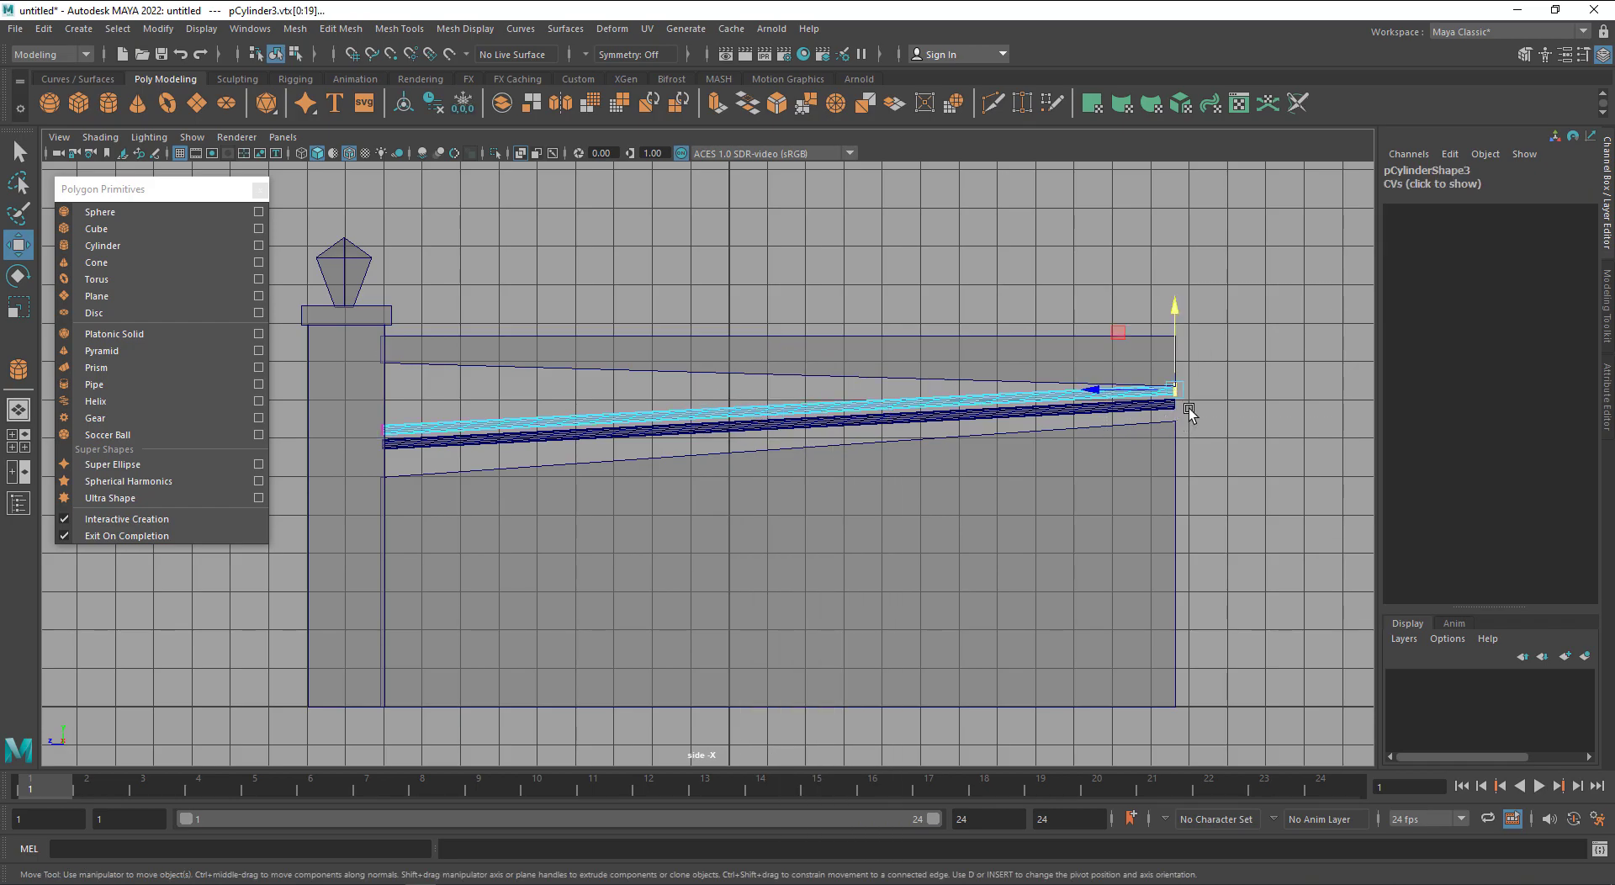
Lower the far-end vertices of the original lower cylinder to about 7.761 in Y
scroll(1191, 388, up, 3)
alt+middle_drag(1247, 441, 962, 444)
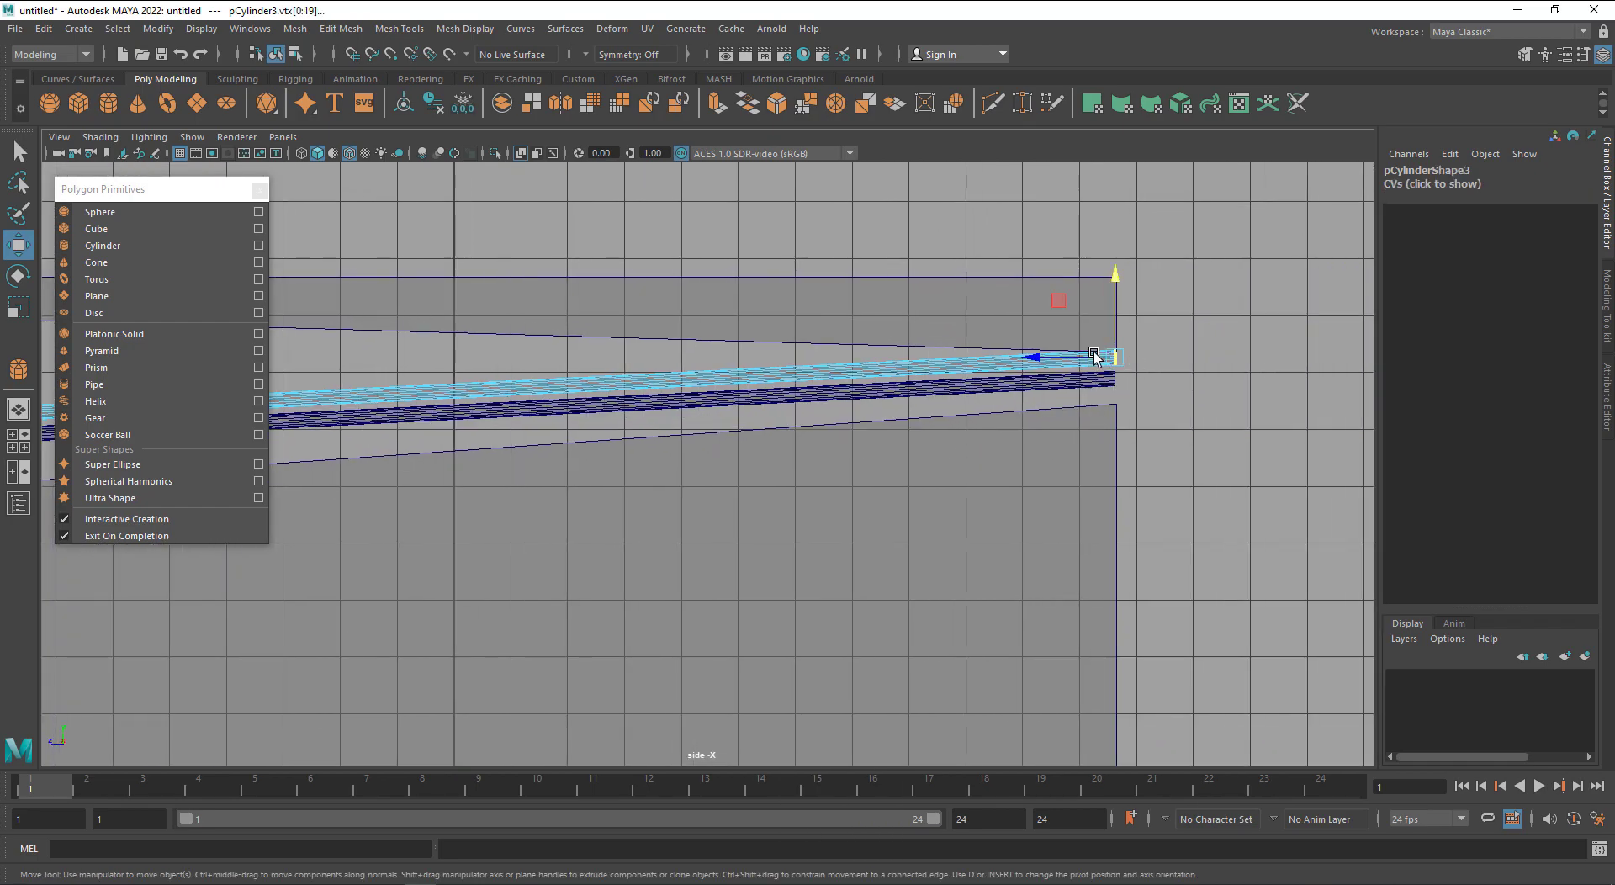
mouse_move(950, 364)
right_down()
mouse_move(1041, 335)
mouse_move(941, 383)
right_up()
click(1033, 387)
drag(1266, 329, 1052, 444)
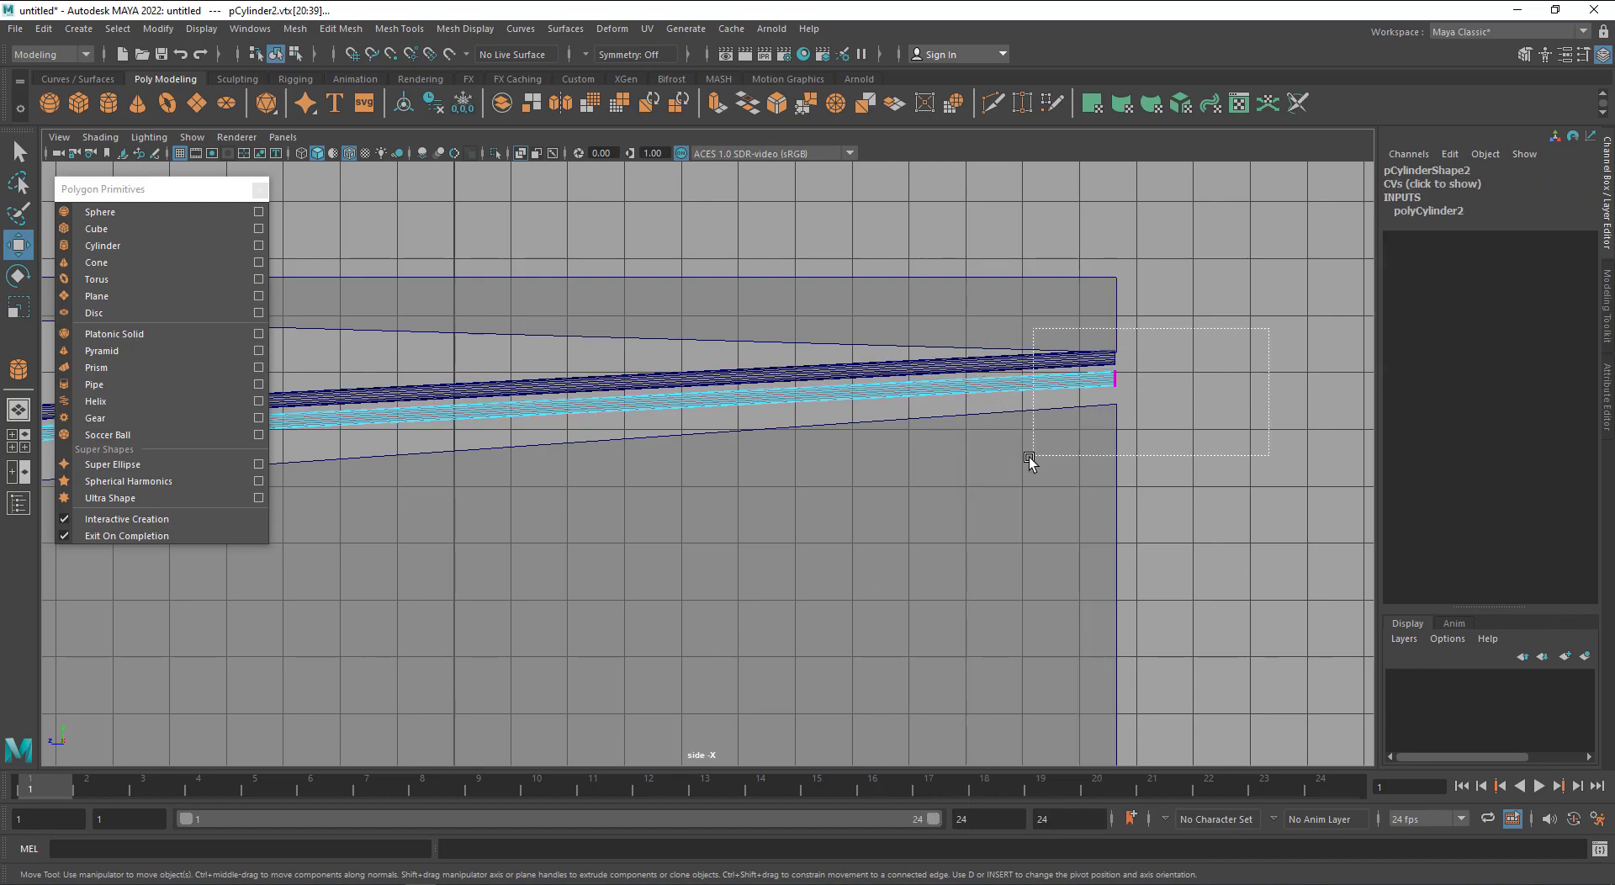
drag(1121, 309, 1120, 314)
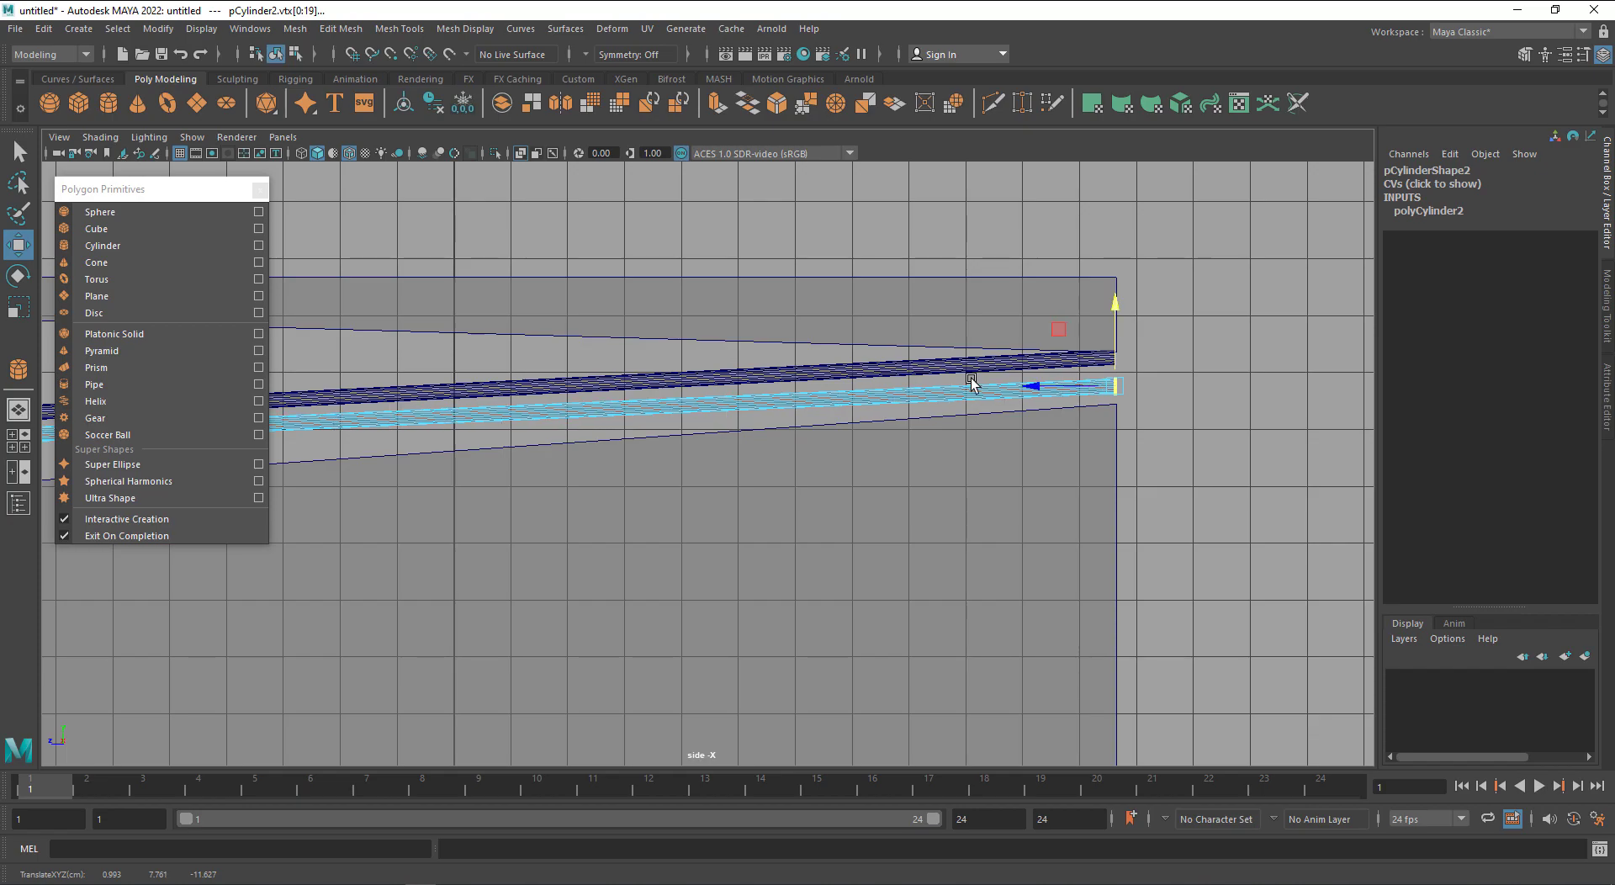
Lower the far-end vertices of the upper cylinder slightly so that they sit just under the upper rail
right_drag(973, 400, 894, 352)
click(962, 363)
drag(1194, 260, 1068, 397)
drag(1116, 292, 1118, 300)
Raise the upper cylinder's pillar-side vertices so that it slopes down towards the wall's far end
alt+middle_drag(596, 484, 984, 489)
scroll(676, 491, down, 1)
alt+middle_drag(443, 484, 544, 485)
drag(526, 357, 355, 486)
middle_drag(499, 559, 506, 510)
right_drag(532, 397, 576, 360)
Return to the perspective view and turn off X-ray and the wireframe overlay on the shaded model
key(space)
drag(732, 478, 733, 432)
alt+drag(773, 500, 865, 546)
click(865, 547)
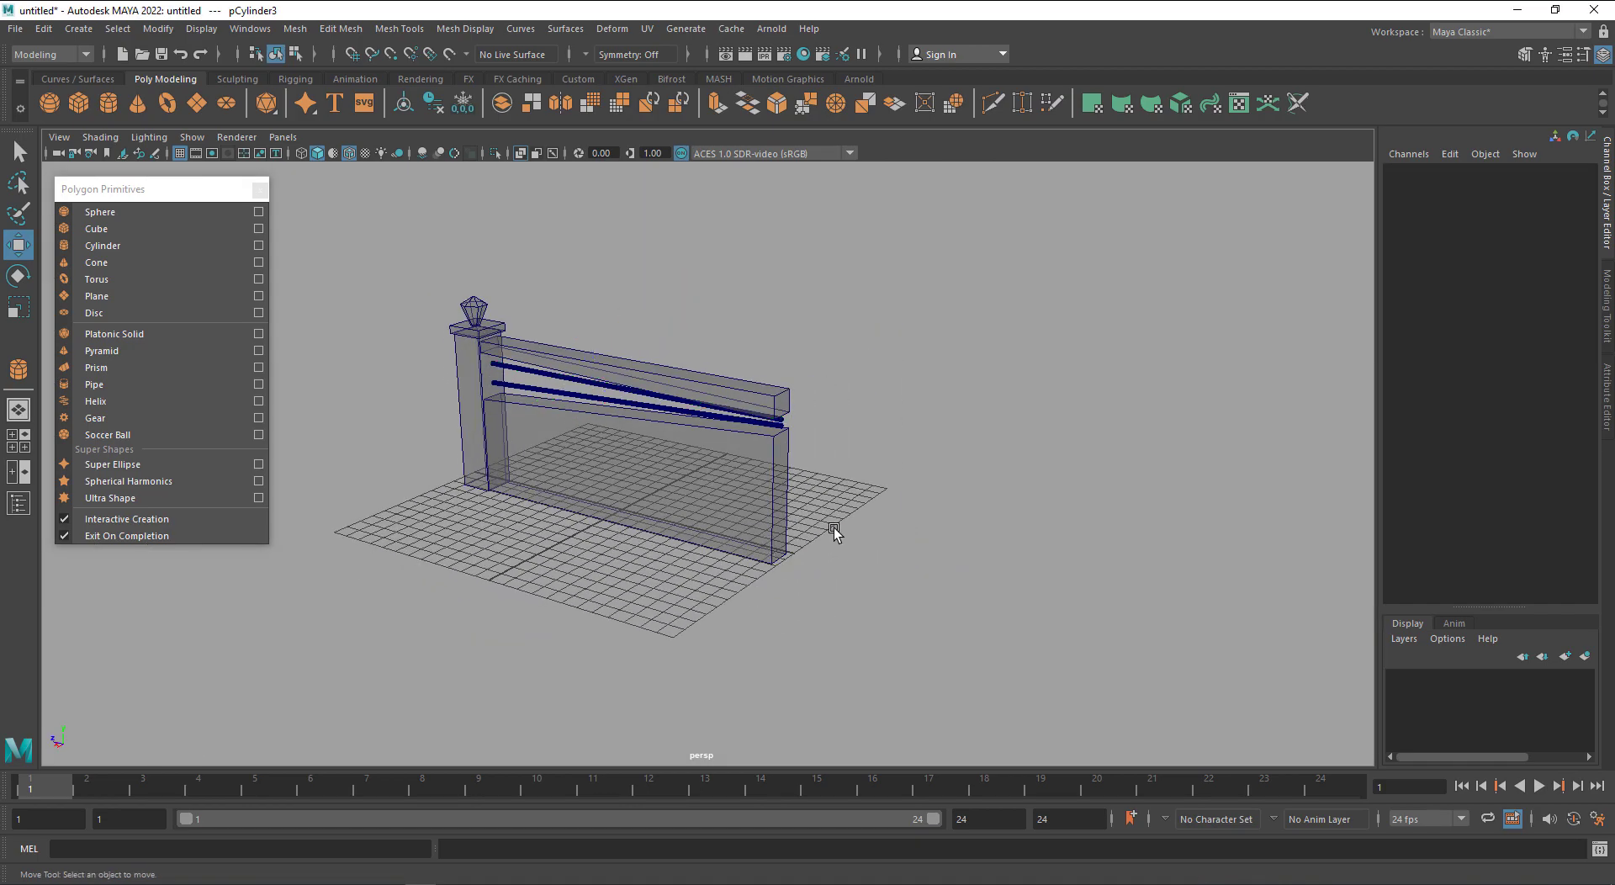
click(518, 153)
scroll(559, 581, up, 4)
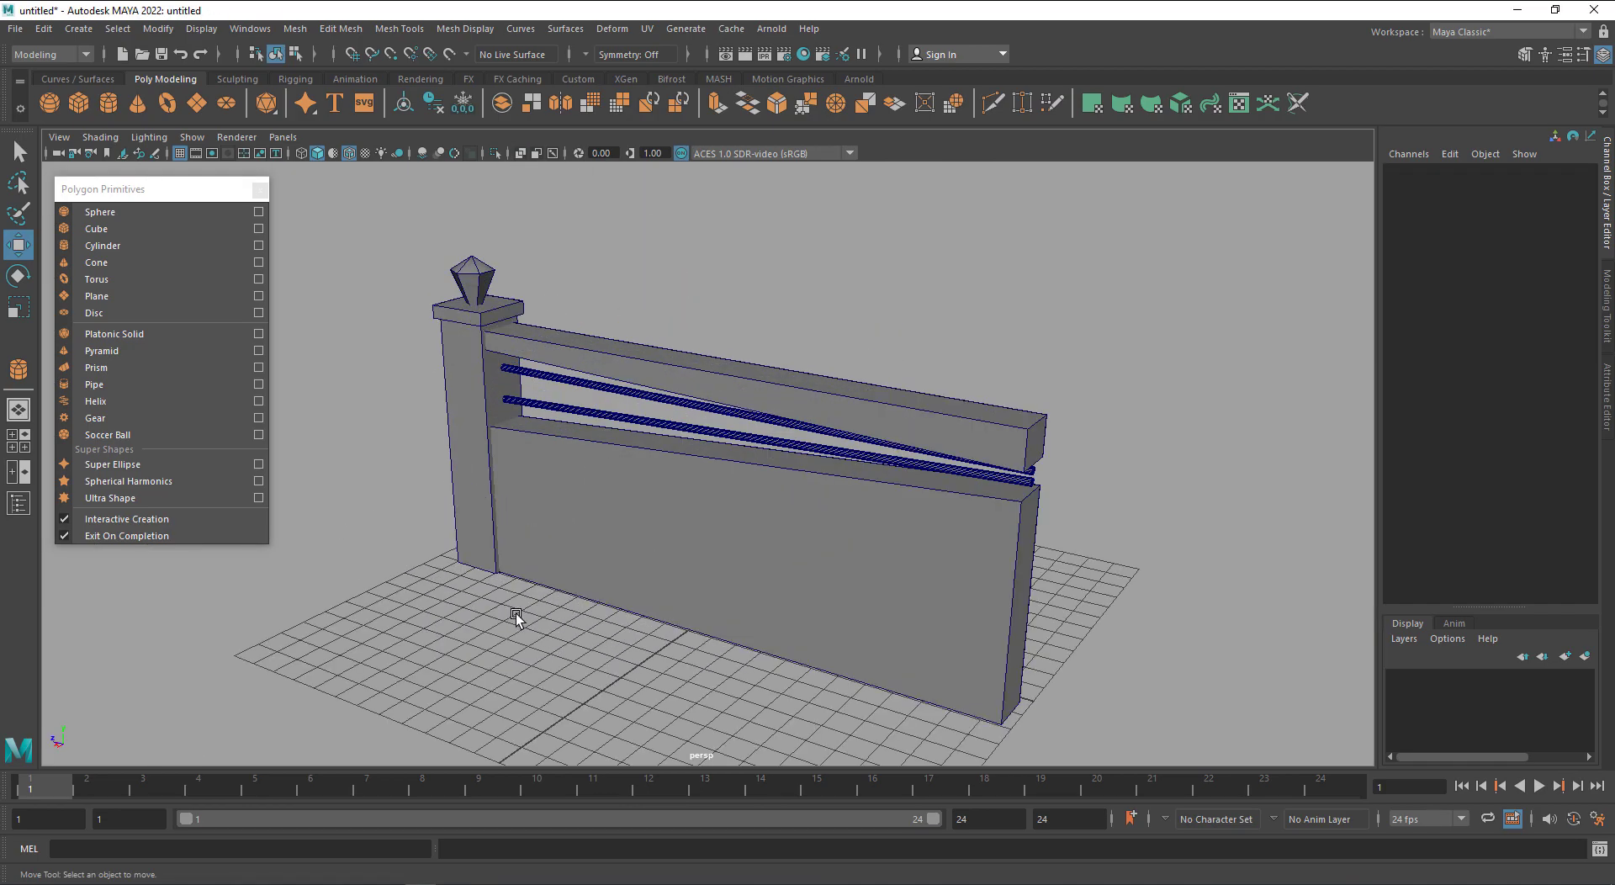
alt+drag(547, 647, 545, 632)
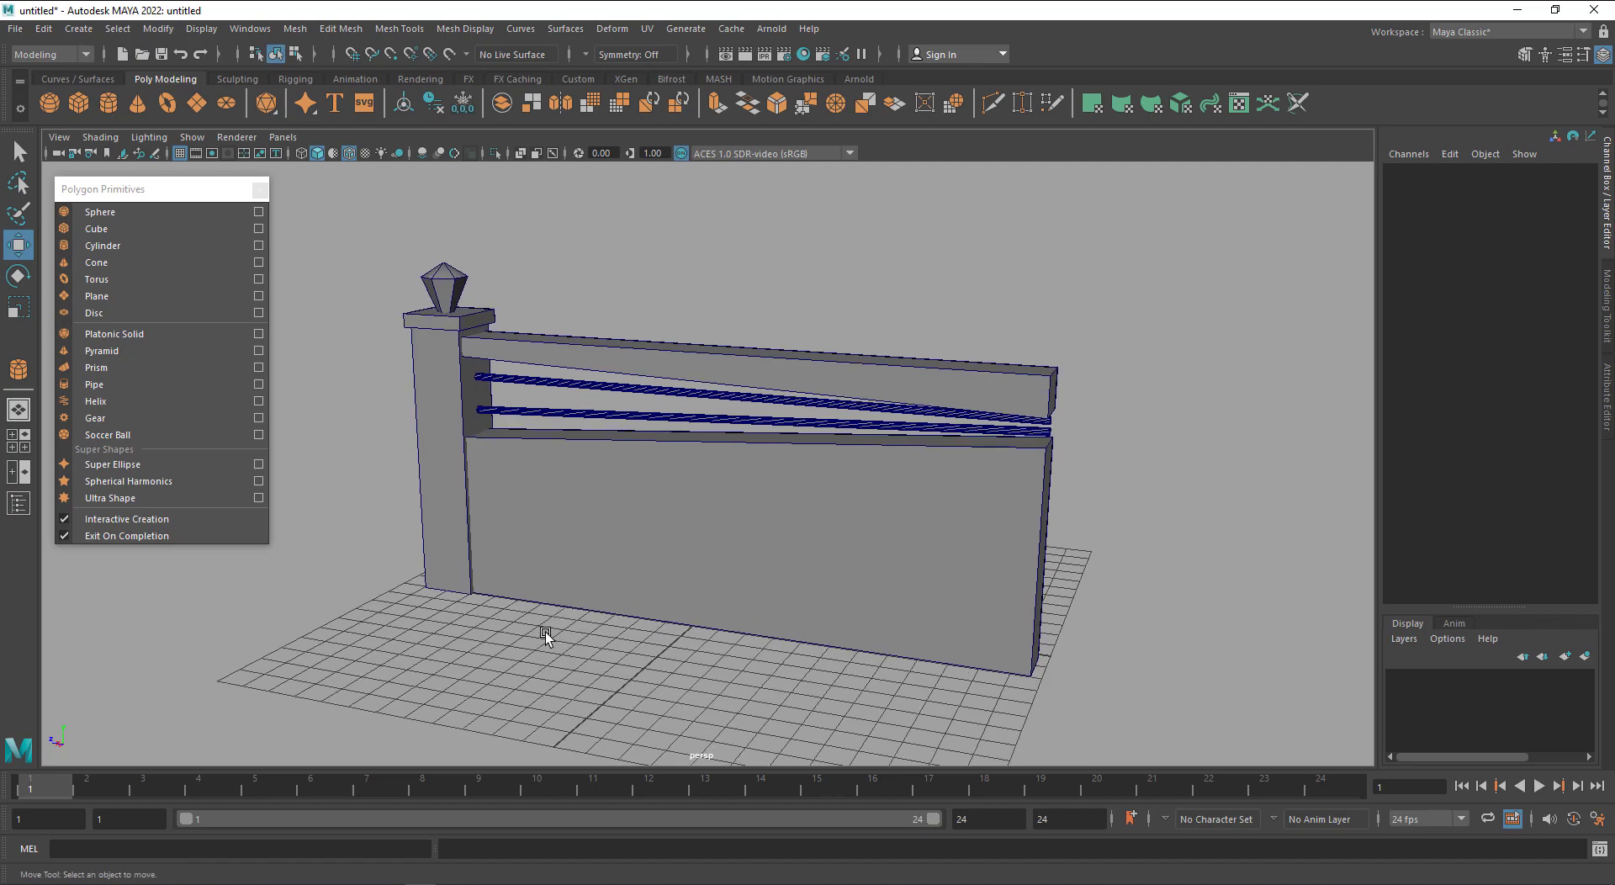
click(350, 155)
alt+drag(372, 558, 567, 657)
Compare the wall with the cartoon reference in the browser and return to the Maya scene
key(alt+Tab)
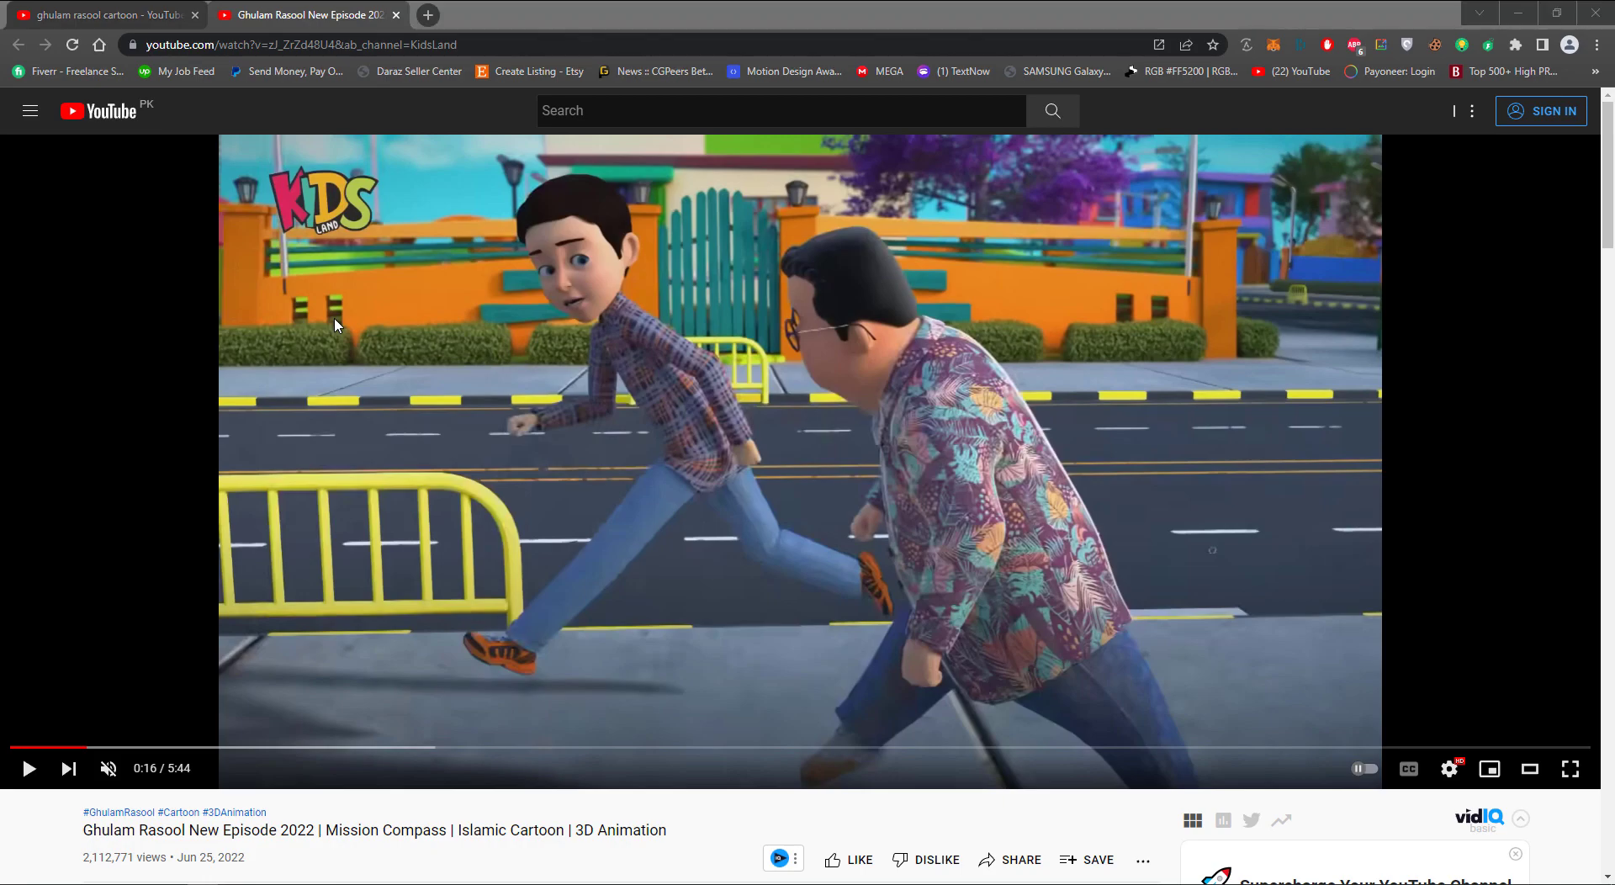
key(alt+Tab)
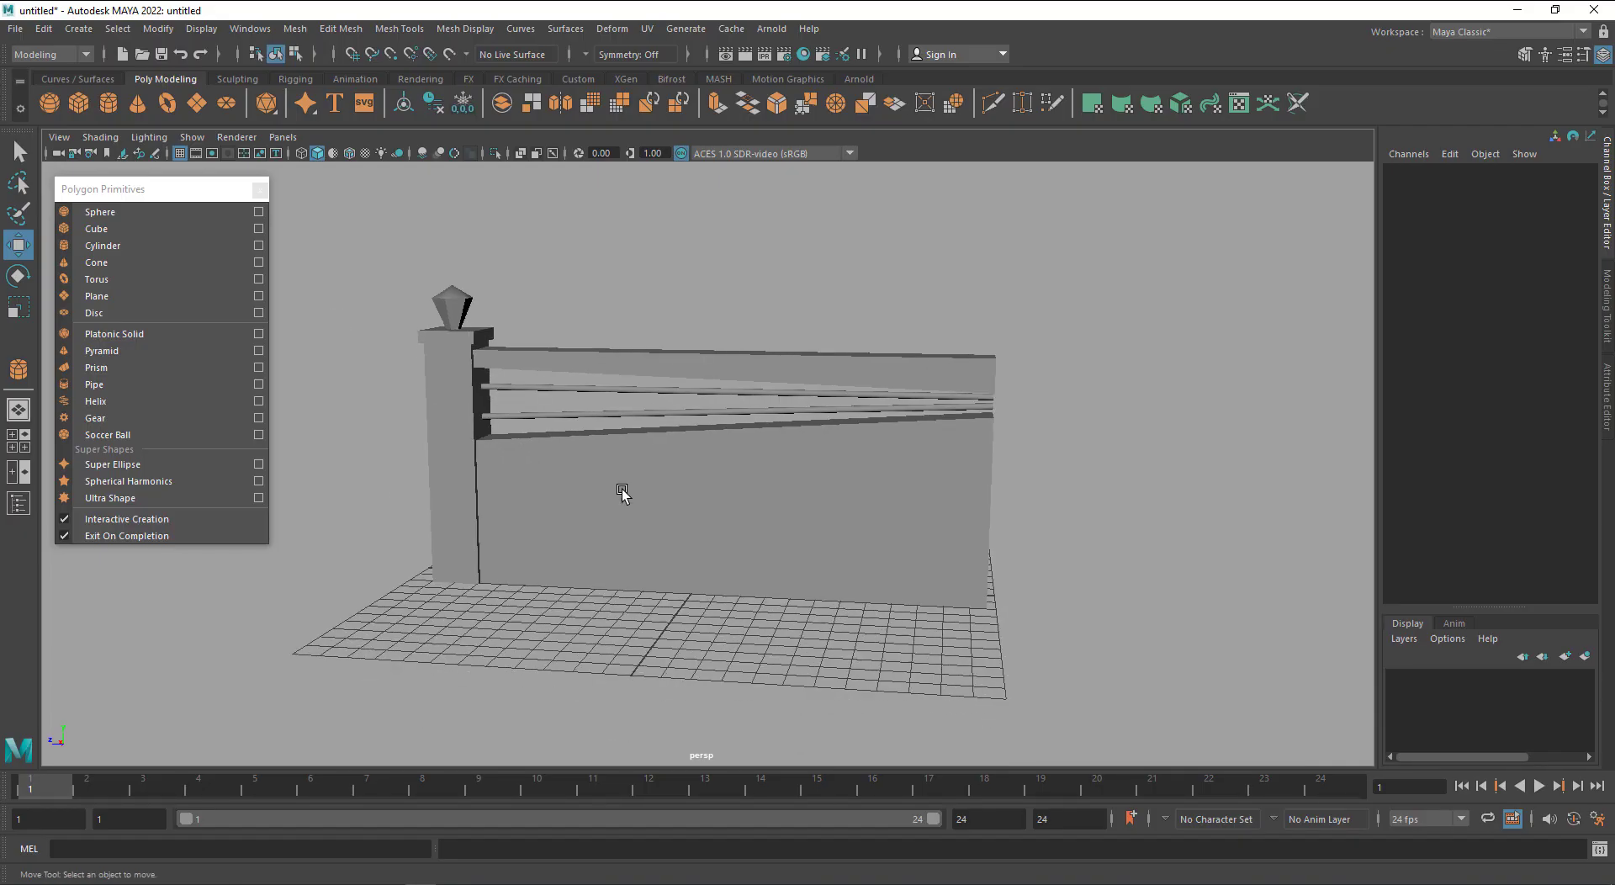
drag(385, 256, 1001, 637)
alt+middle_drag(1002, 637, 960, 630)
click(892, 670)
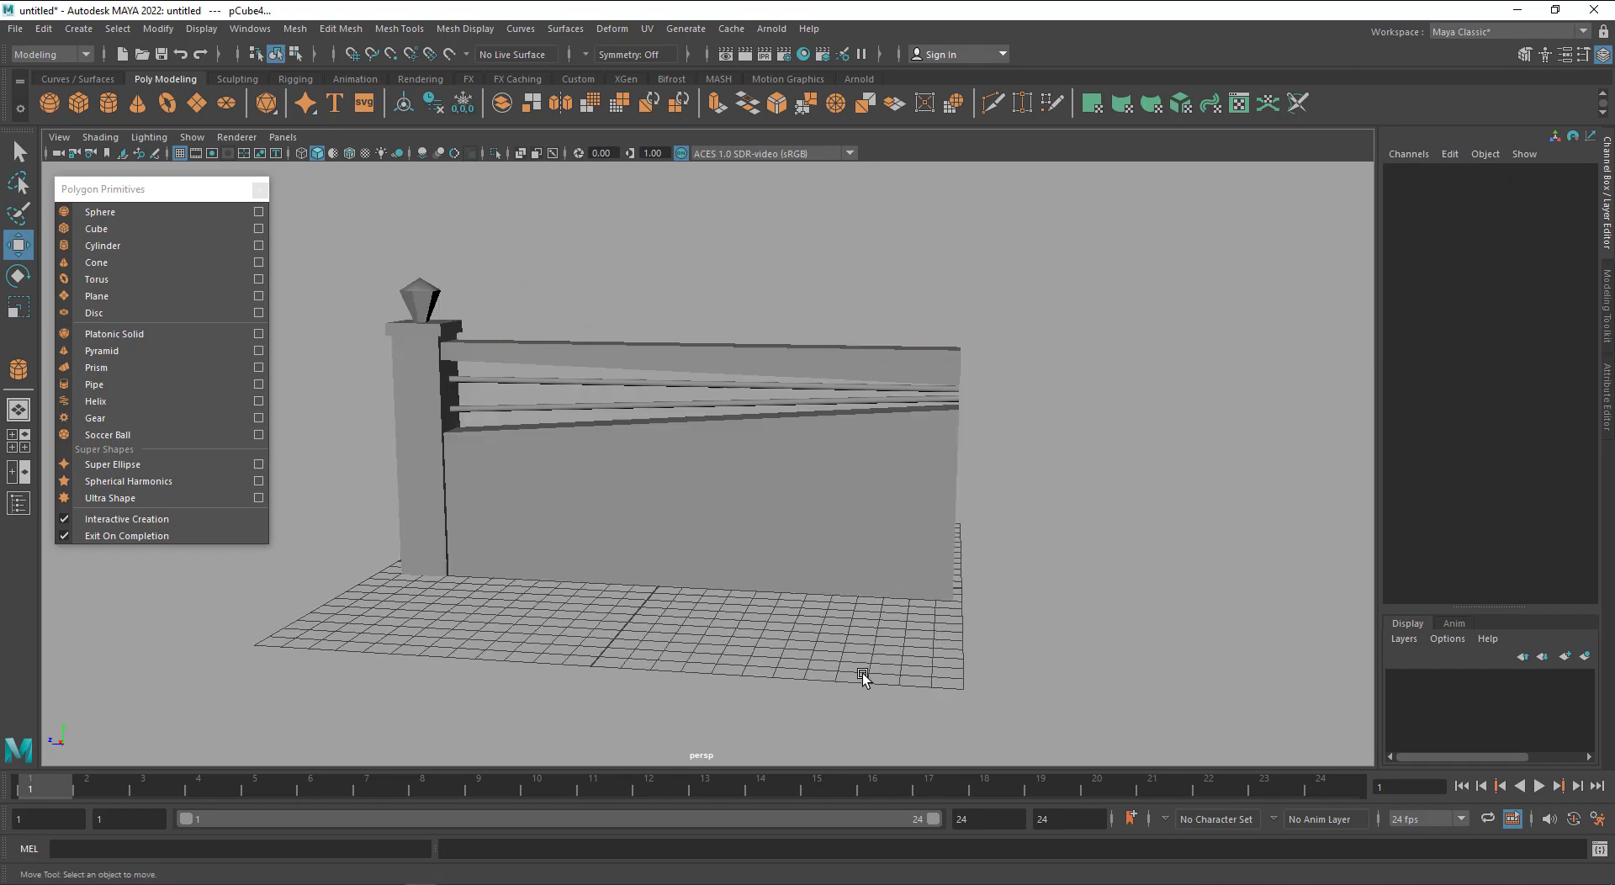
Duplicate the pillar with its cap and lamp, and move the copy to the wall's far end
drag(345, 252, 420, 364)
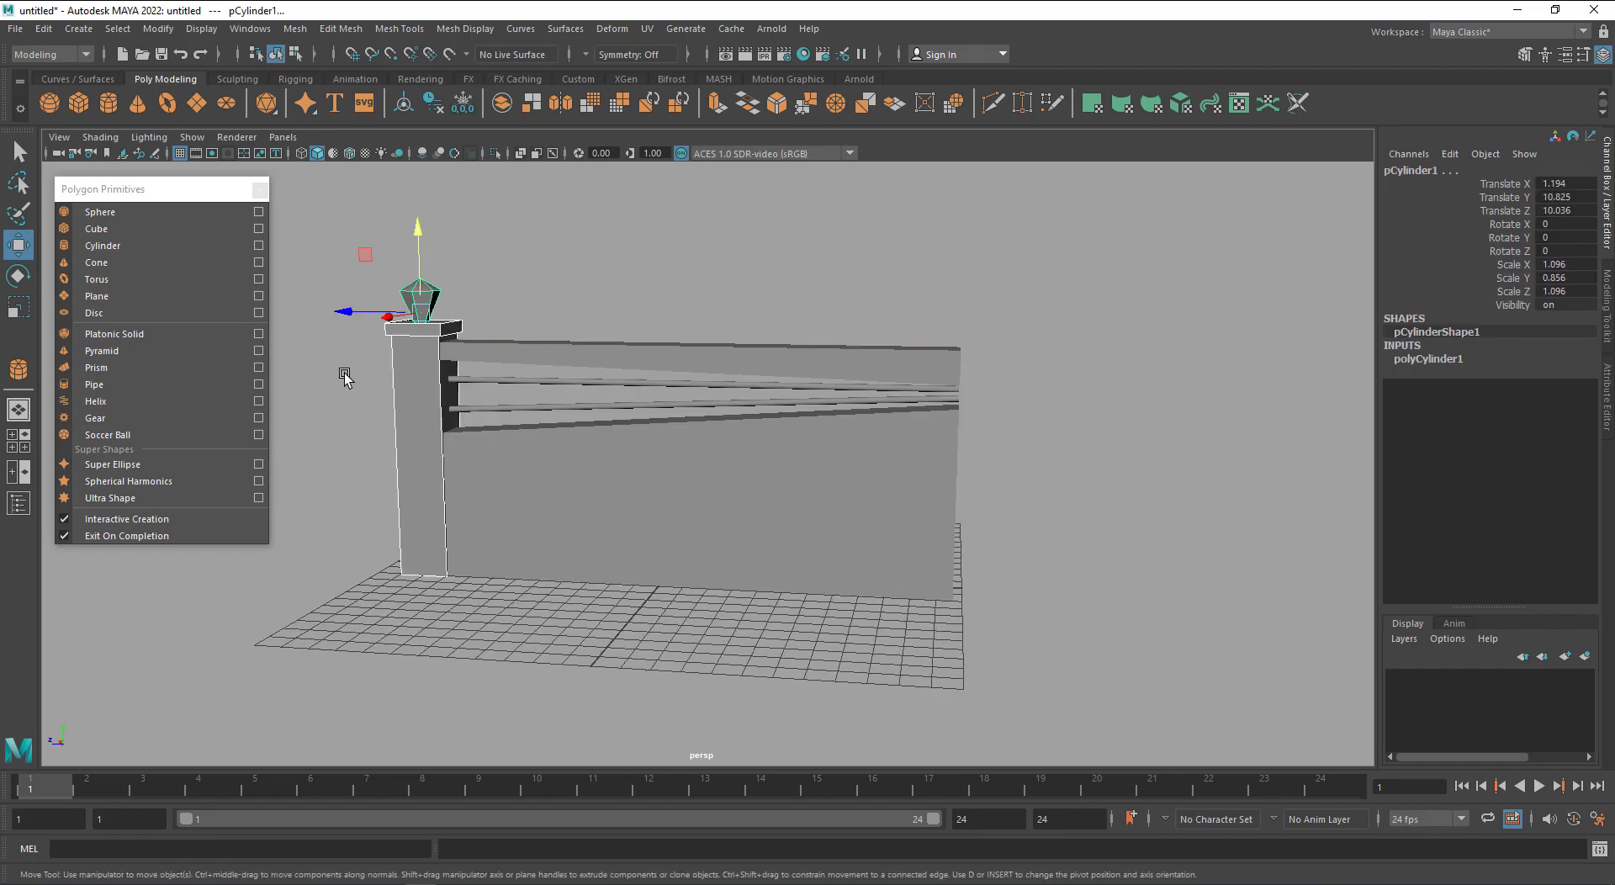
key(ctrl+d)
drag(387, 313, 894, 310)
click(547, 676)
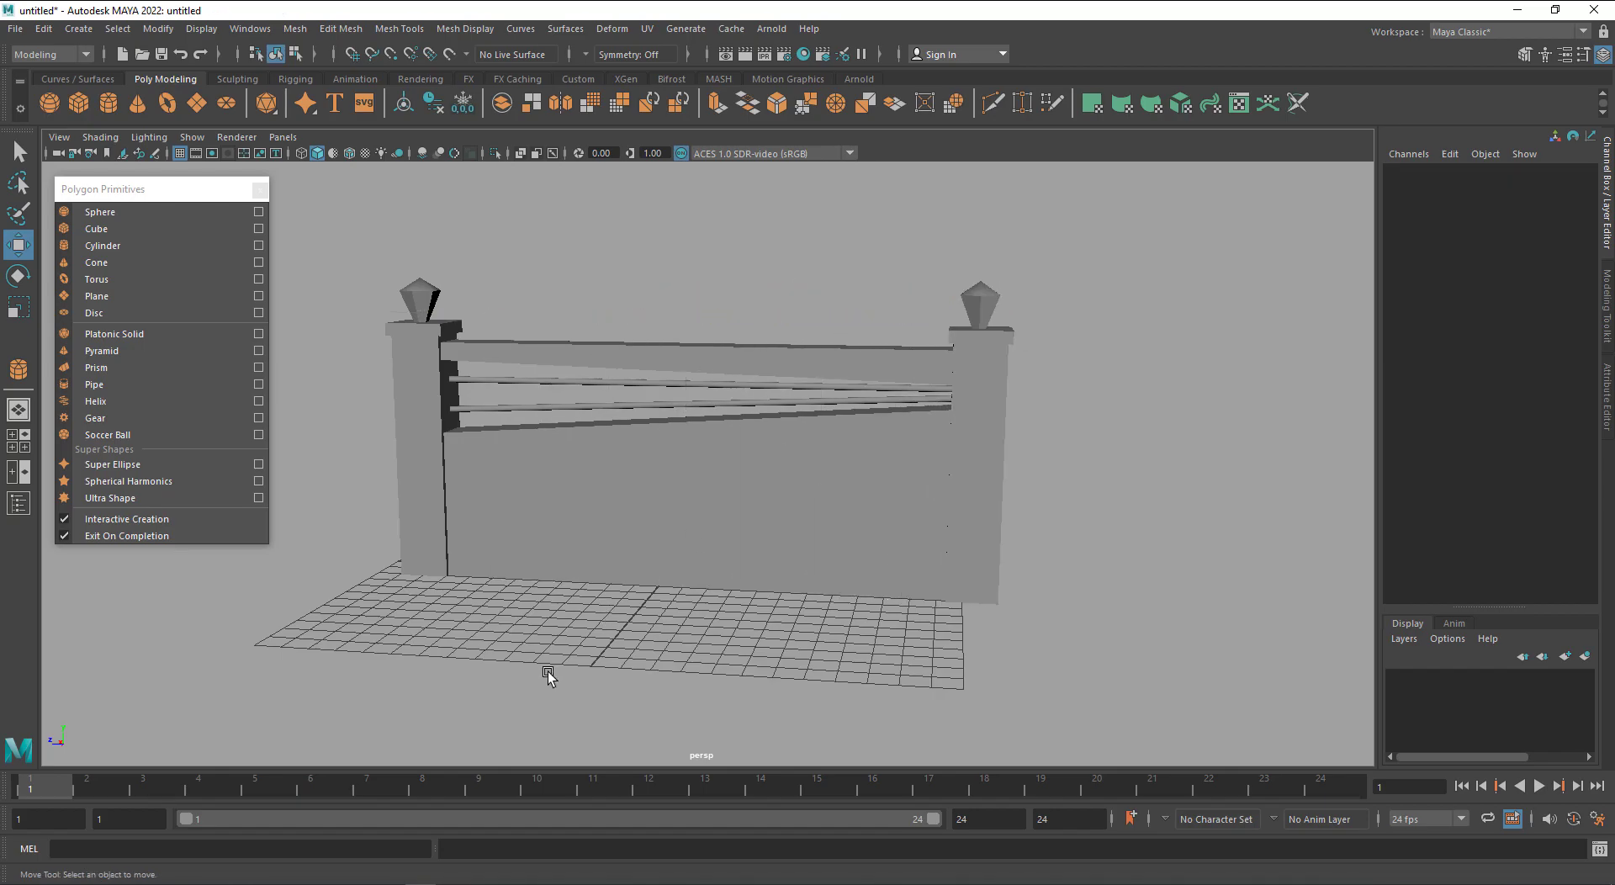
Select all pillar, wall and rail parts, move them along Z beyond the grid's edge, and group them
alt+drag(547, 675, 839, 631)
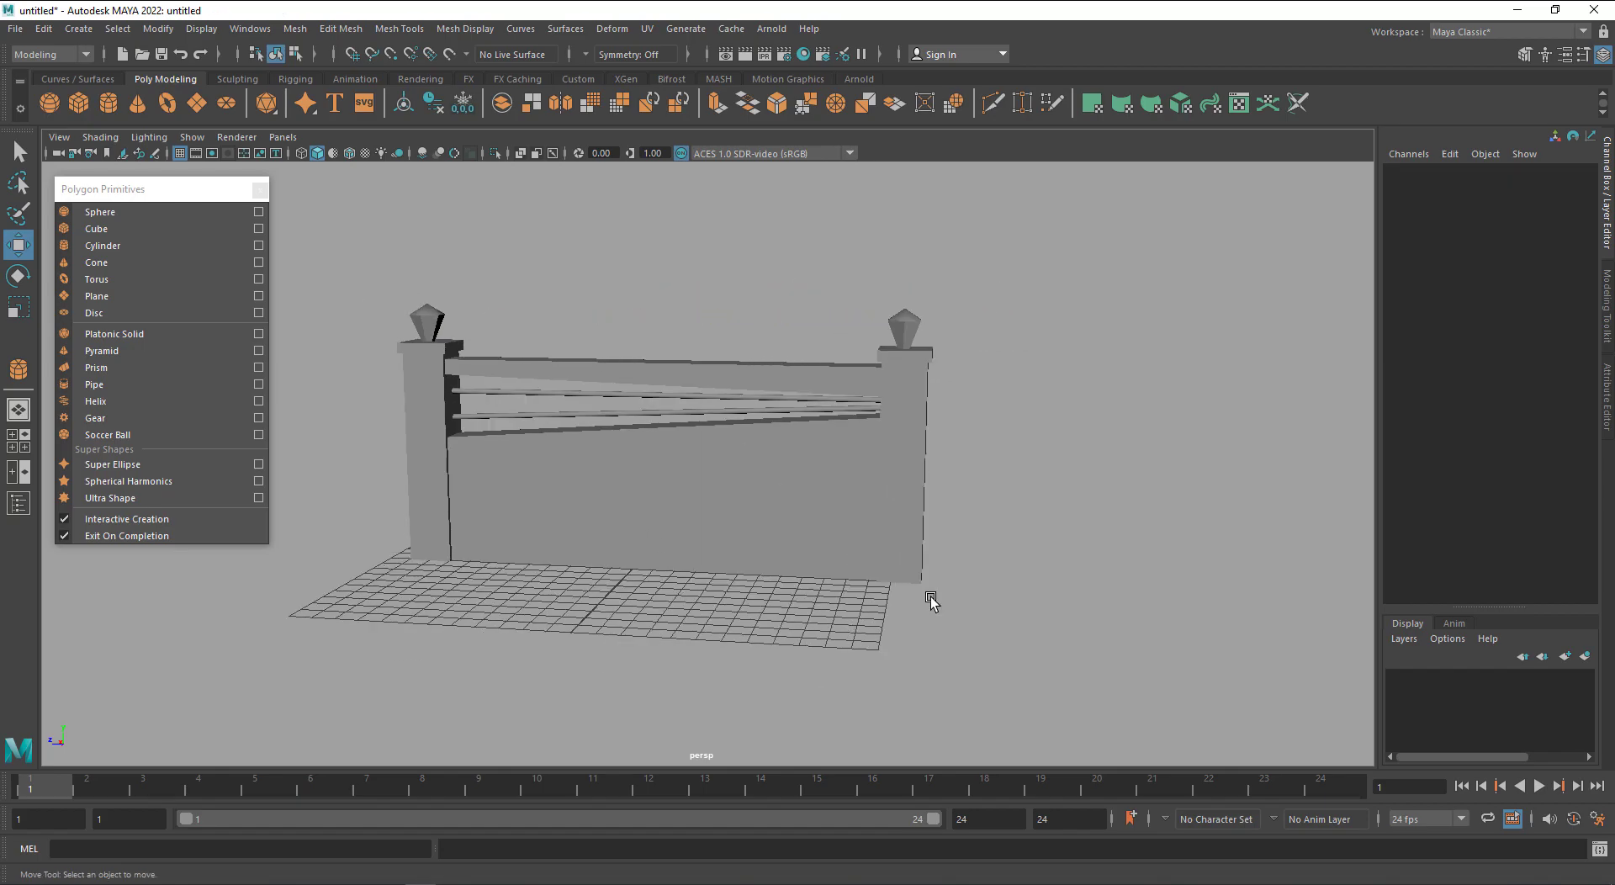
drag(959, 349, 402, 705)
drag(916, 475, 632, 683)
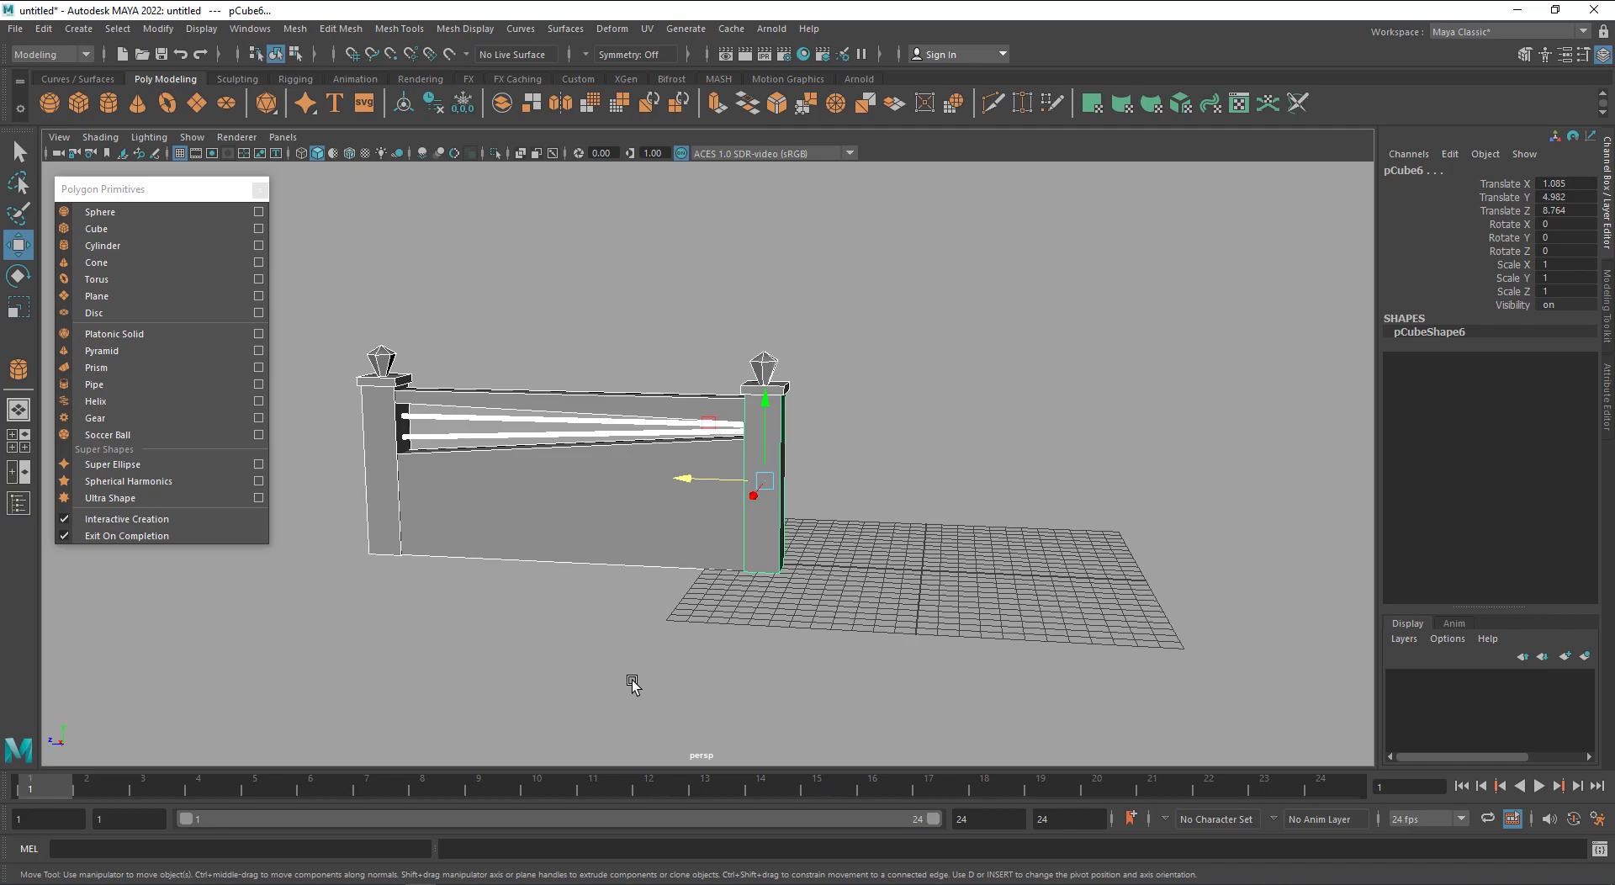
key(ctrl+g)
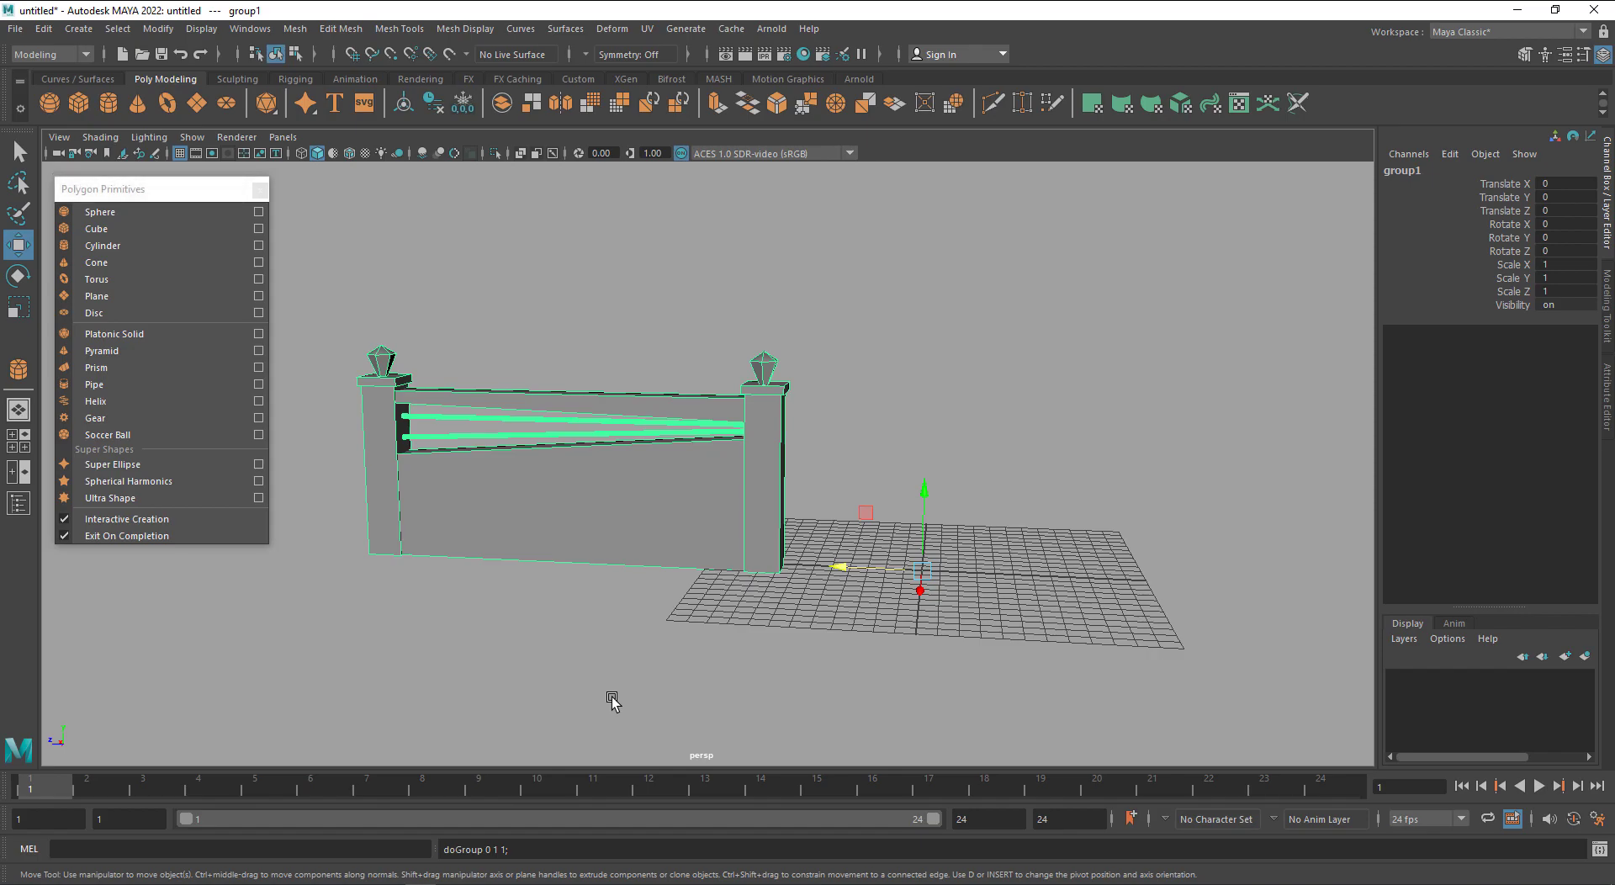
click(611, 702)
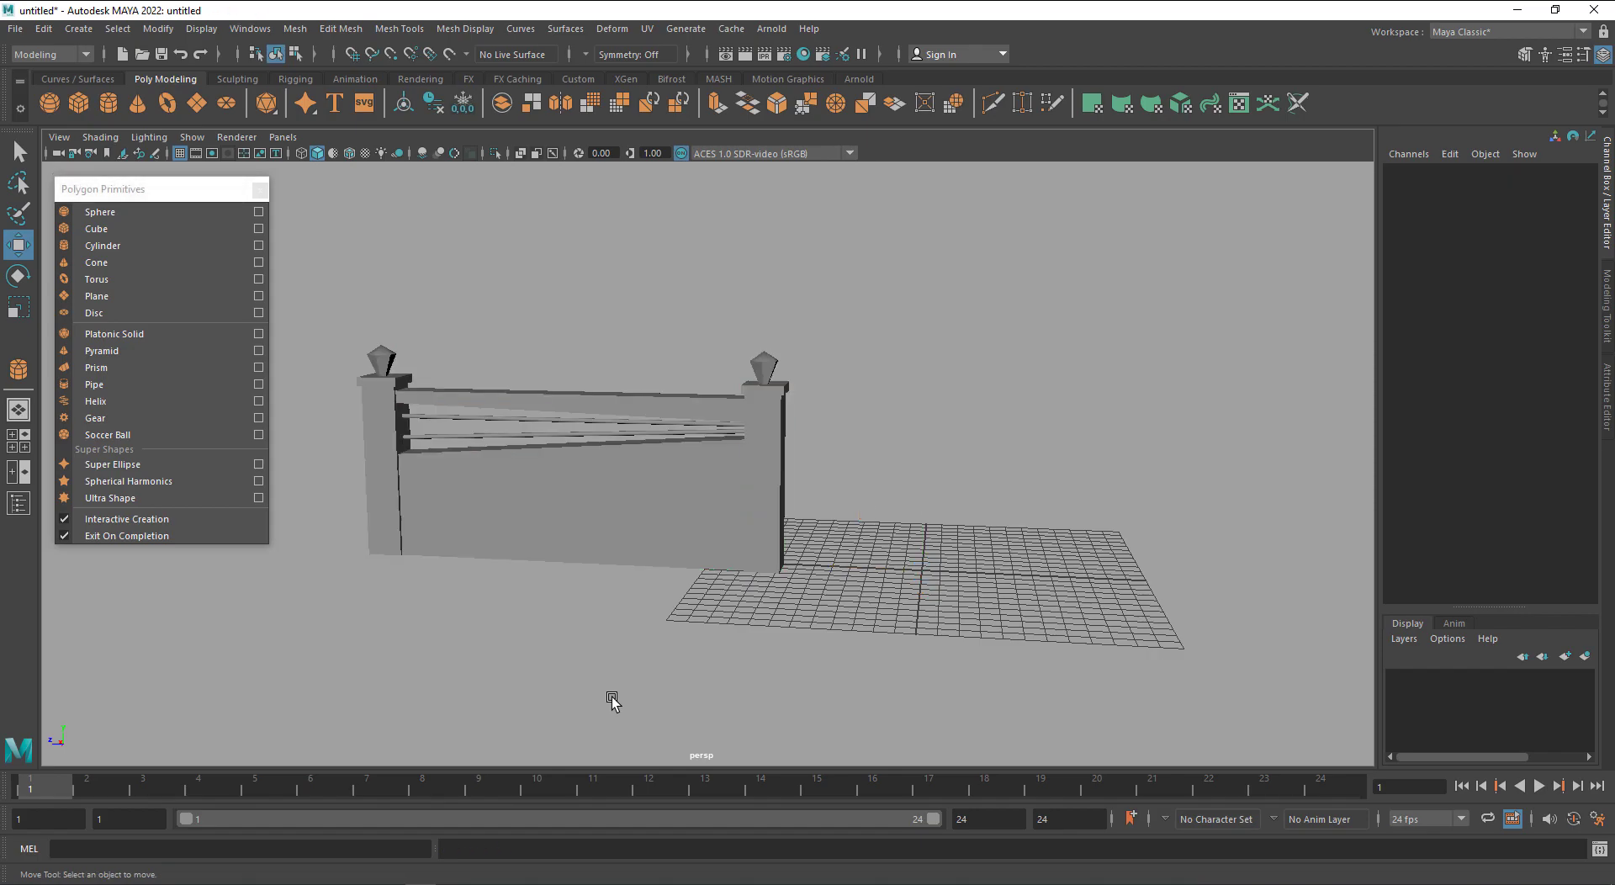
Try moving one pillar of the grouped wall on its own along Z, and undo the move
click(437, 502)
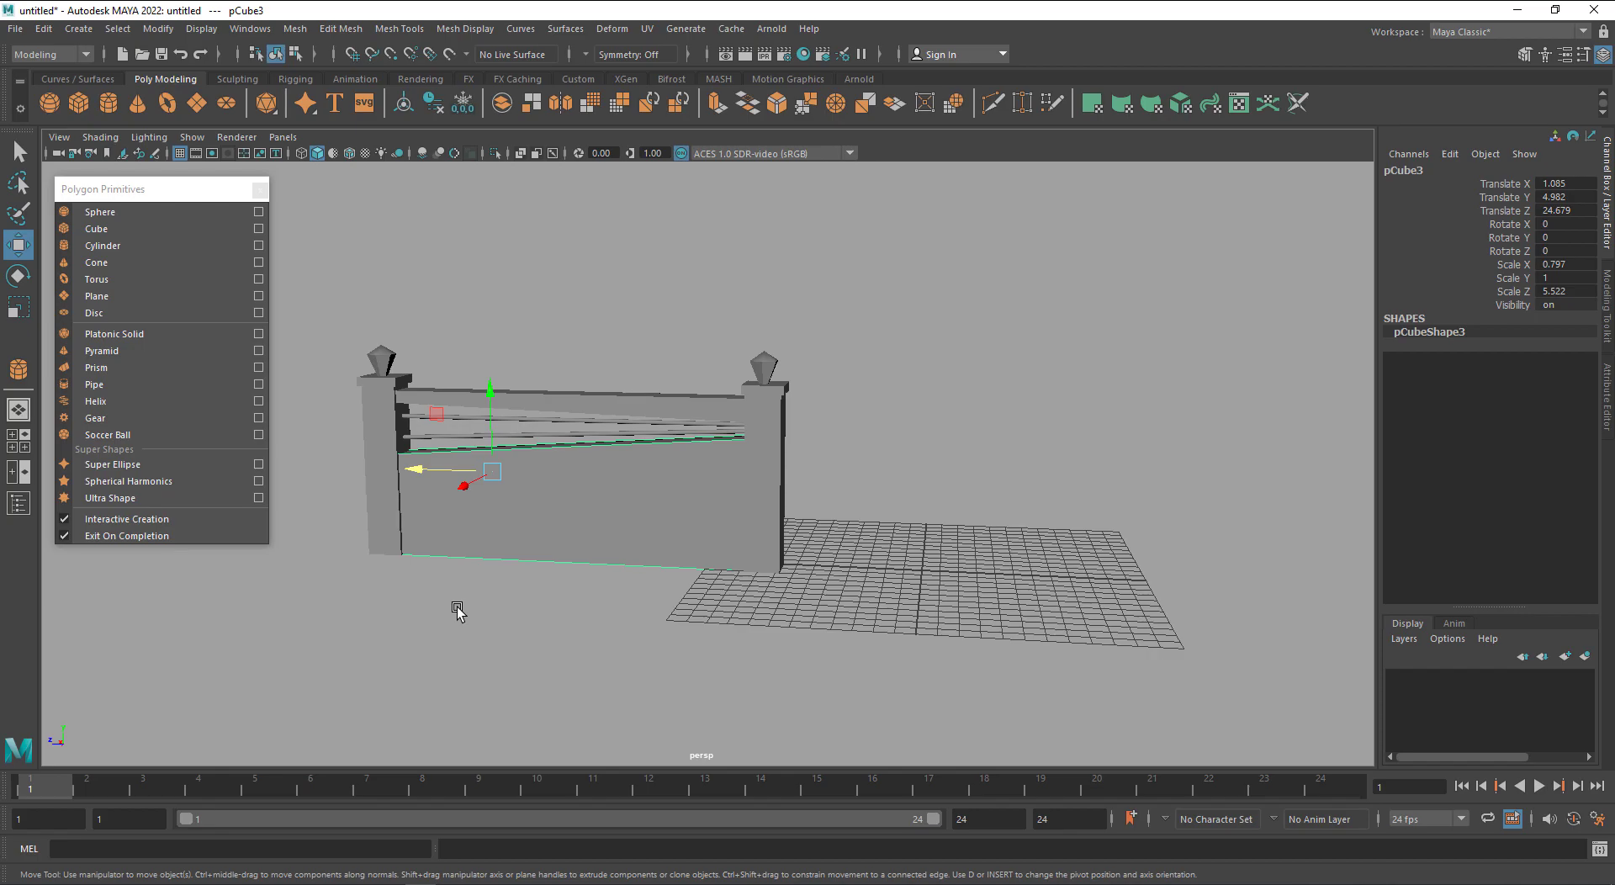
click(394, 514)
middle_drag(395, 513, 320, 538)
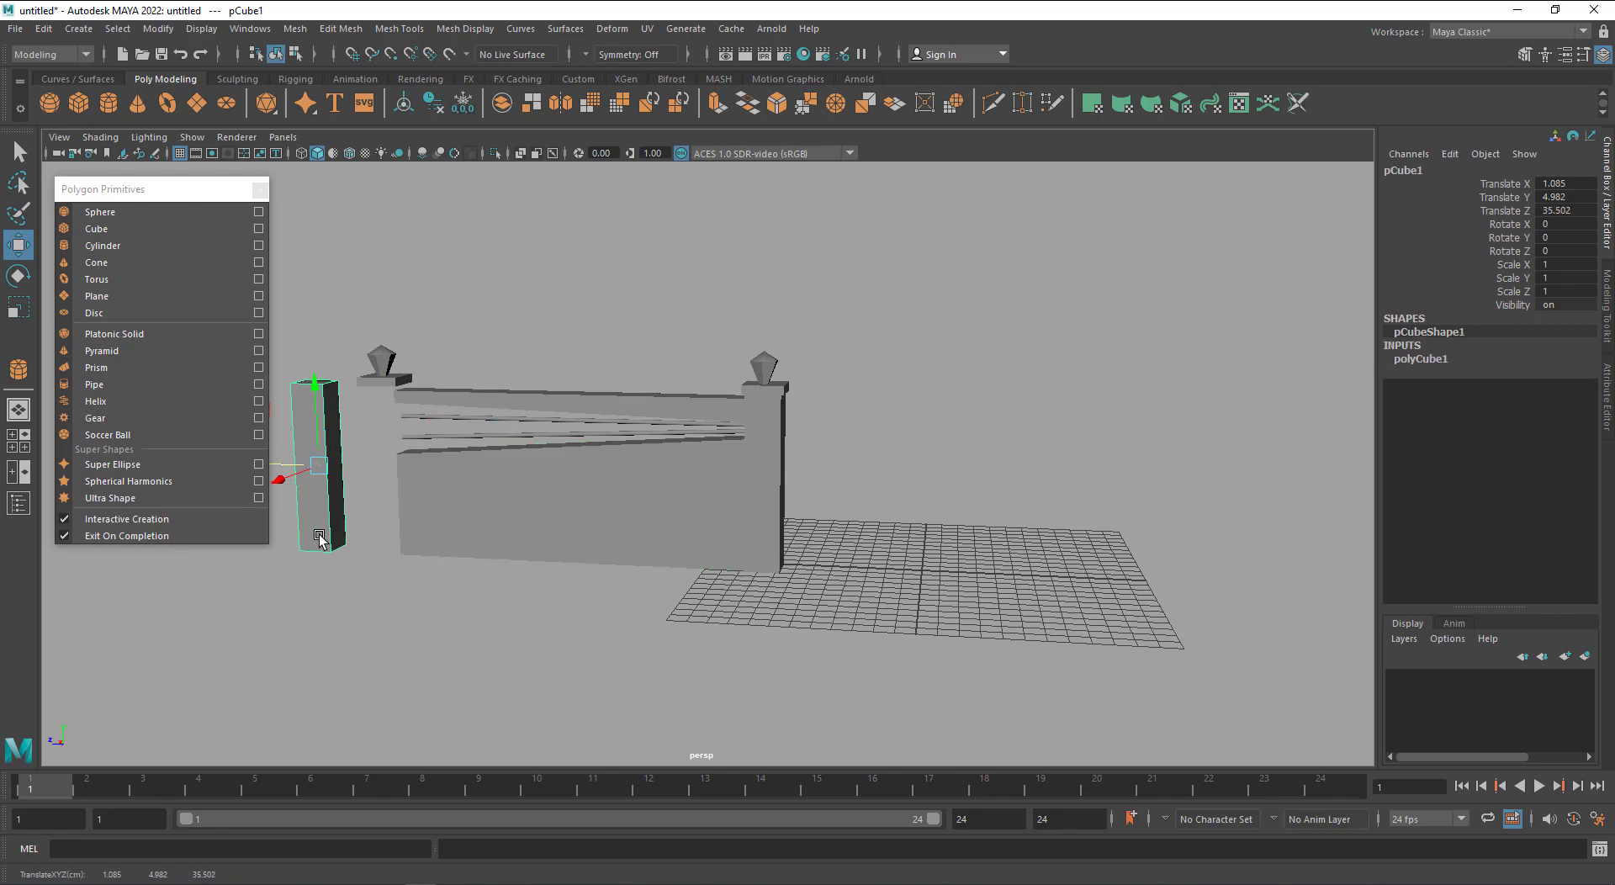
key(ctrl+z)
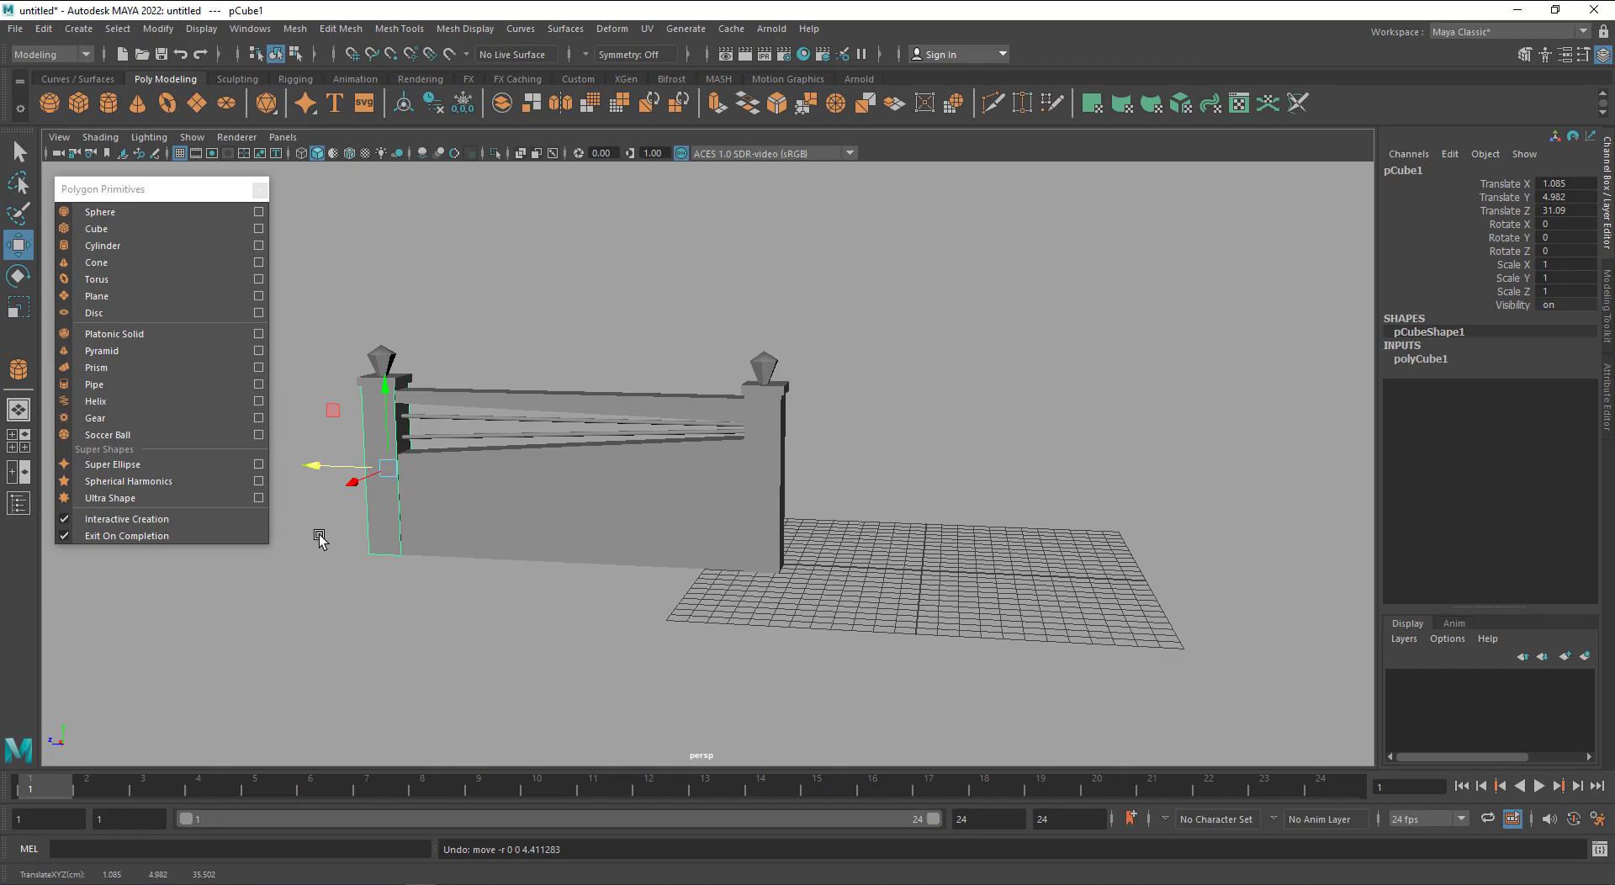
click(472, 569)
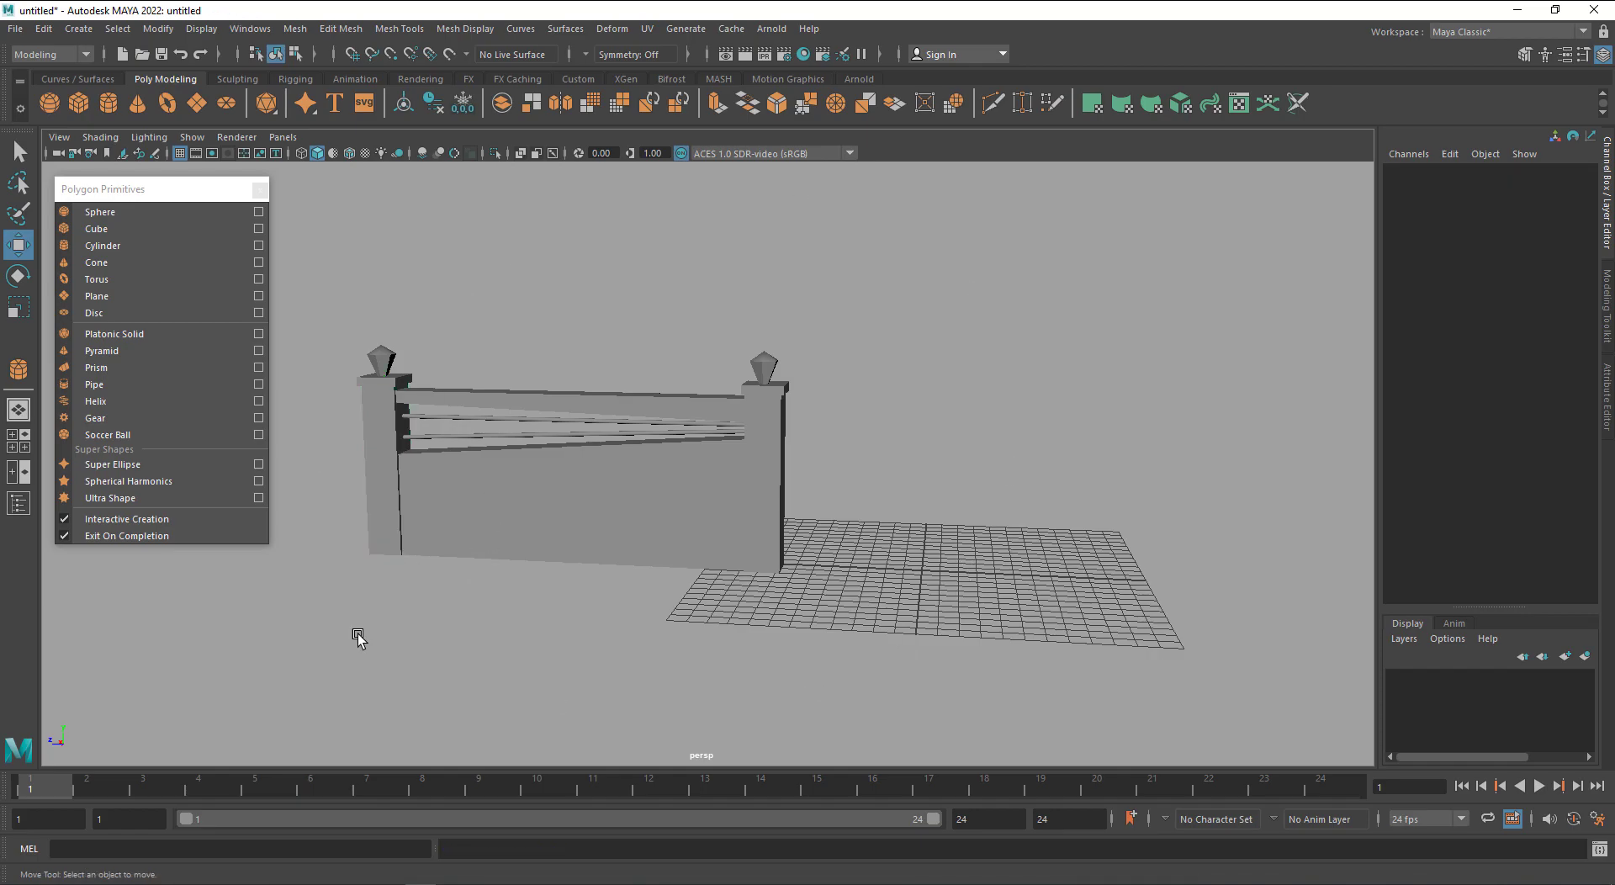
Select the whole group starting from the wall body, and show the Outliner with the Polygon Primitives panel shifted into the viewport
click(438, 474)
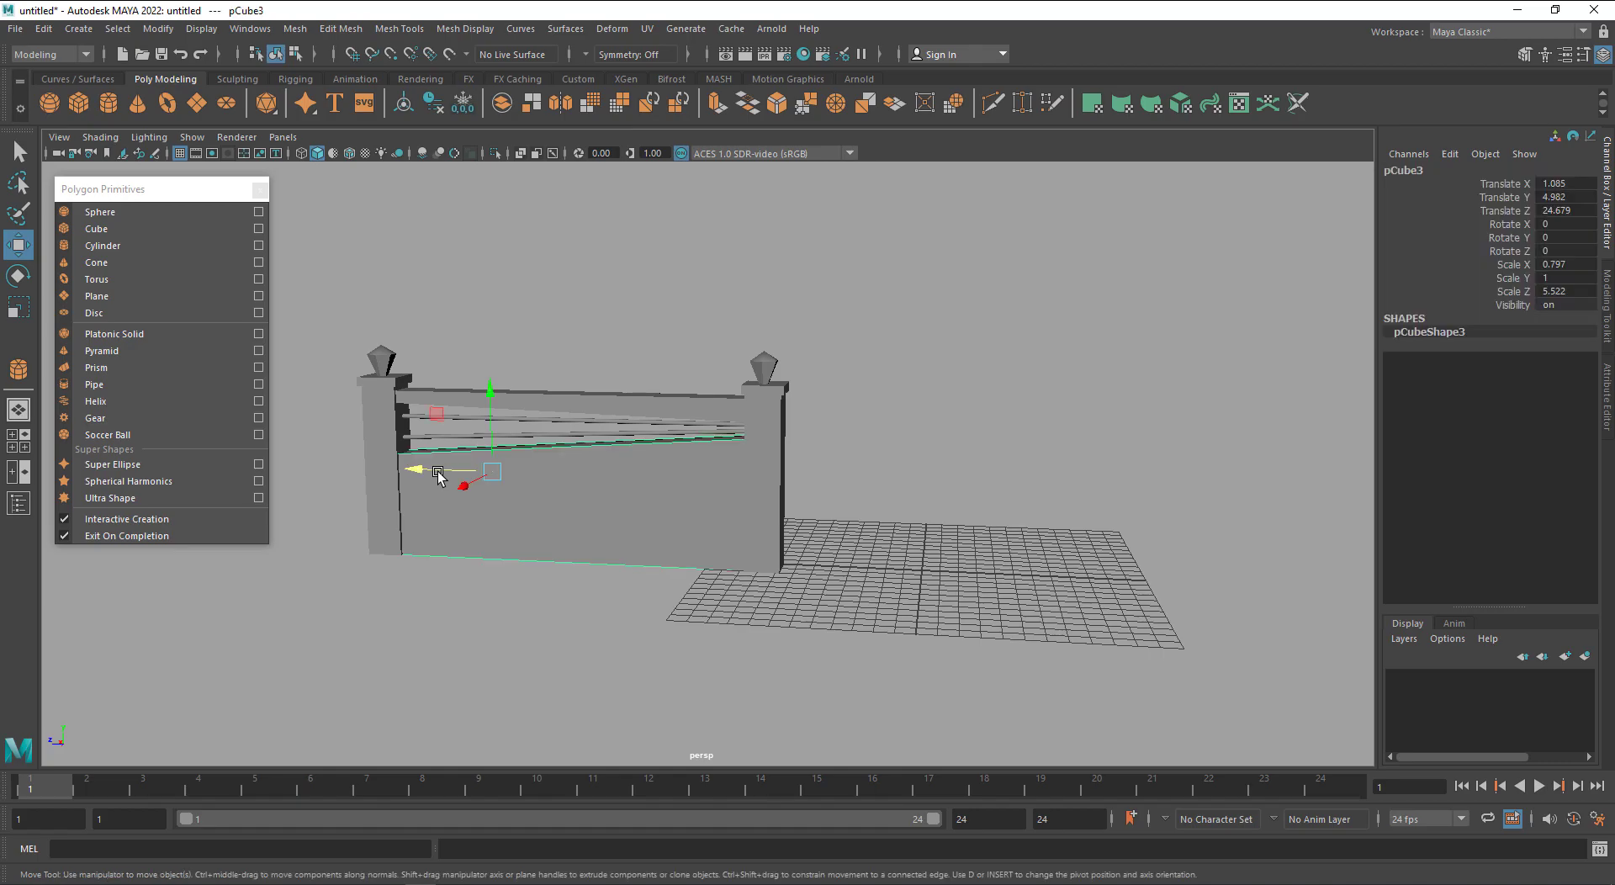
key(ctrl+g)
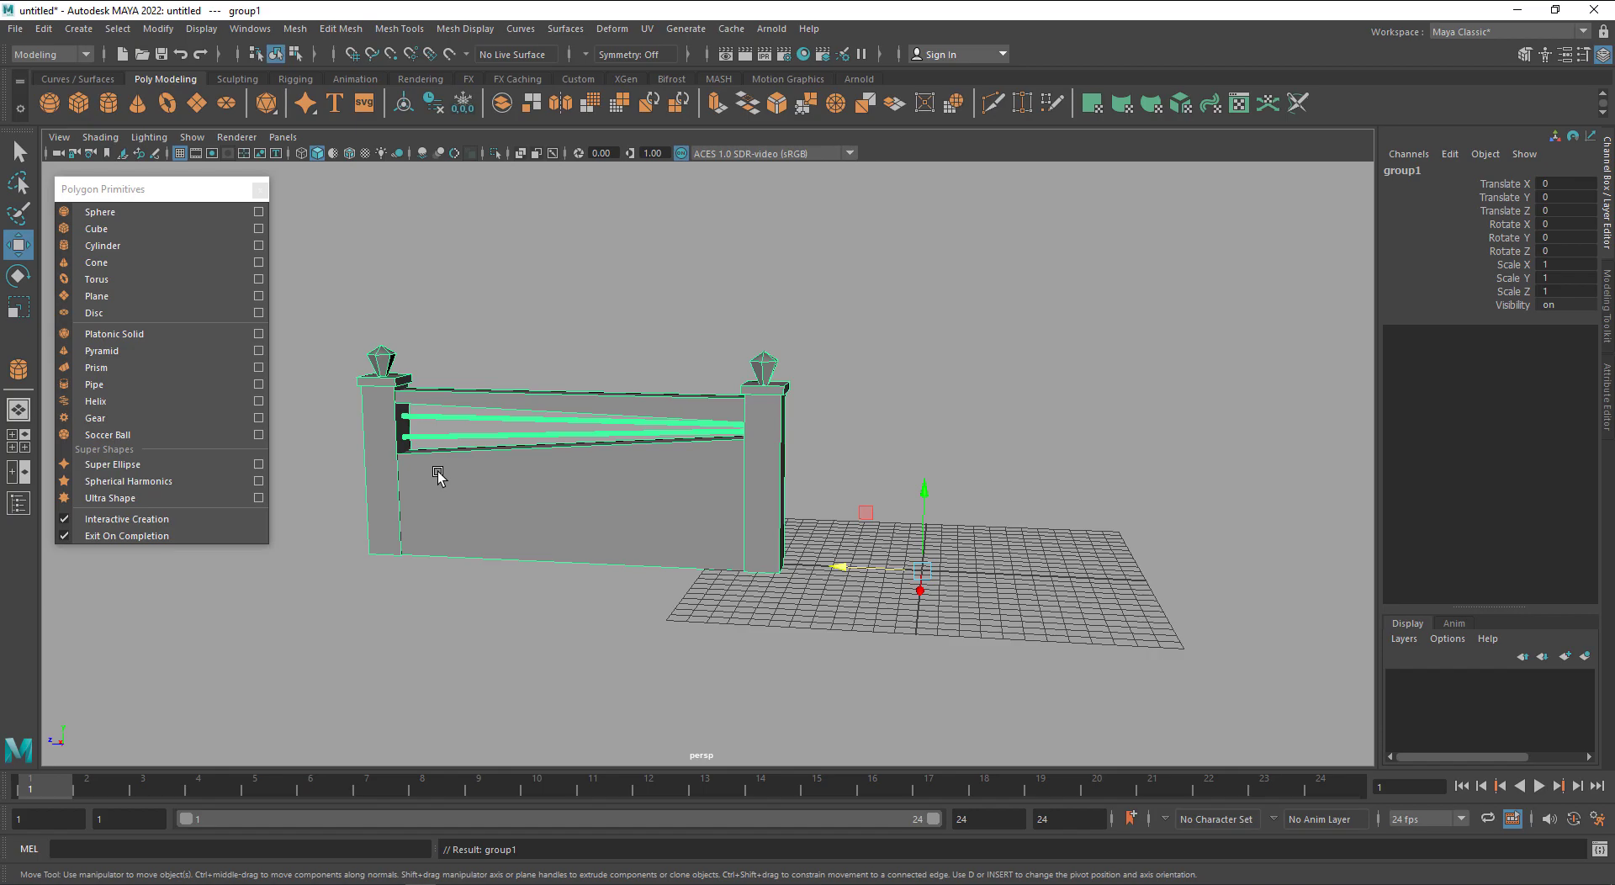
click(19, 503)
drag(164, 194, 382, 190)
click(593, 599)
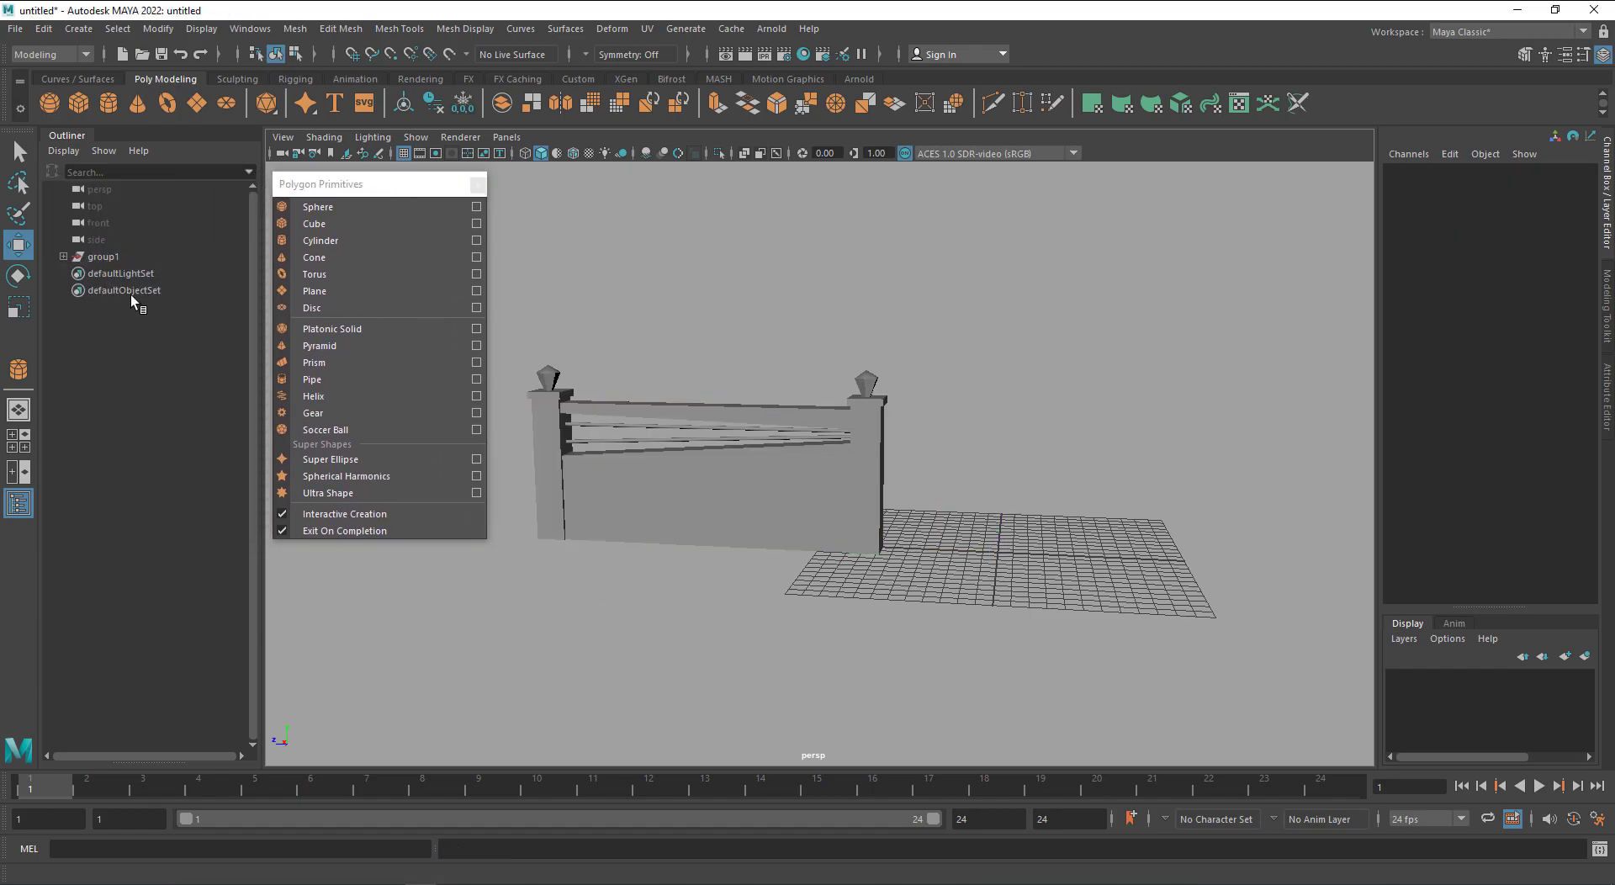
Try selecting the wall body alone, the whole wall group, and its parts by marquee, clearing the selection again
click(743, 504)
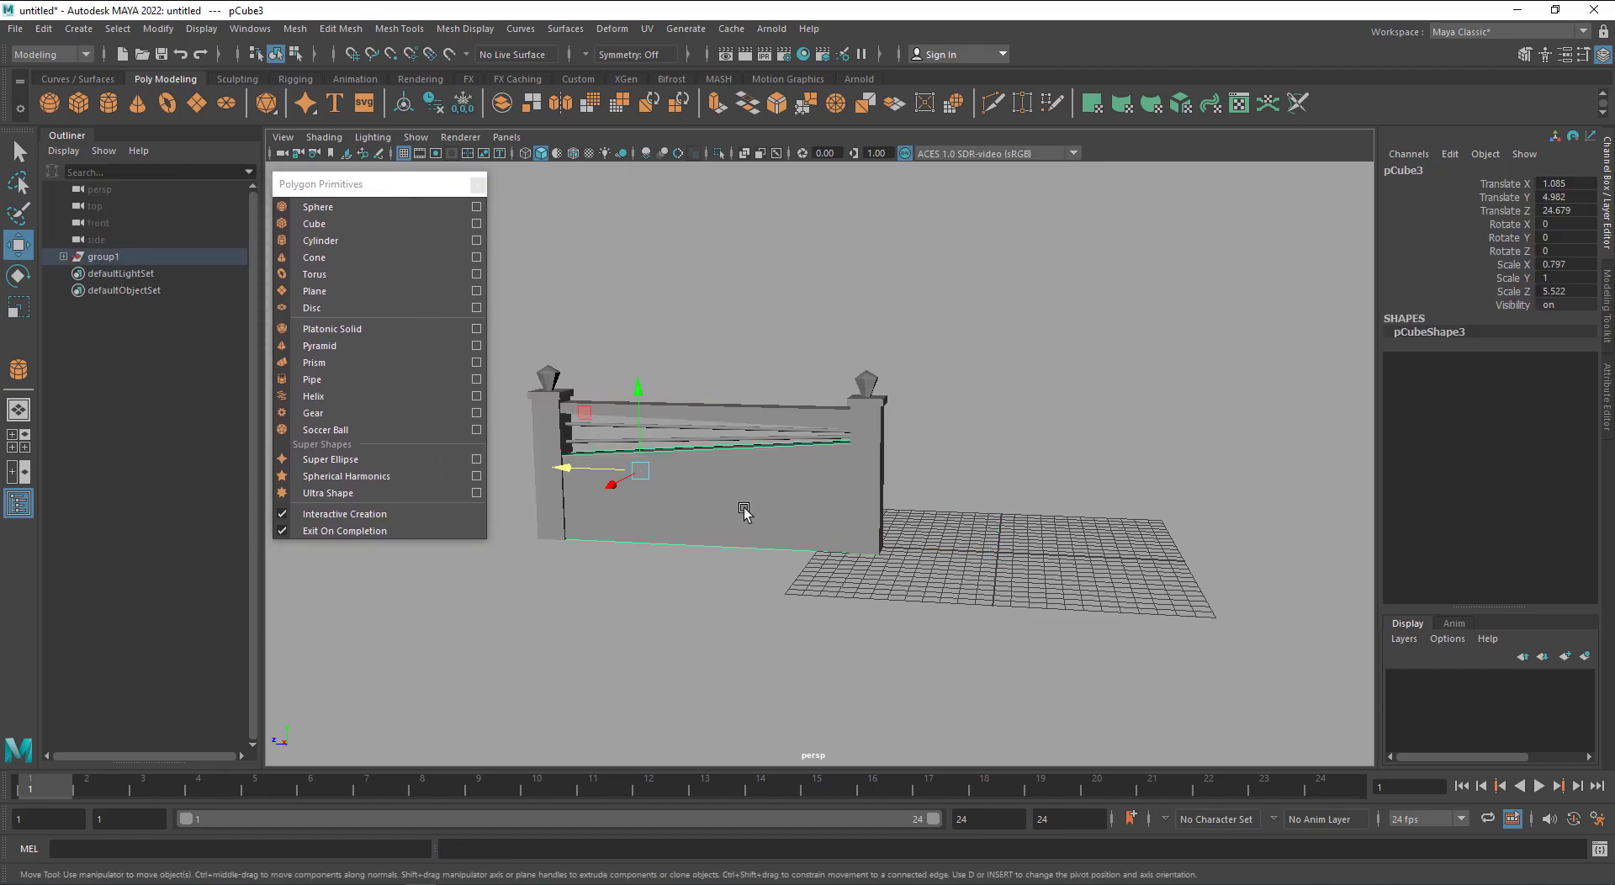
click(170, 257)
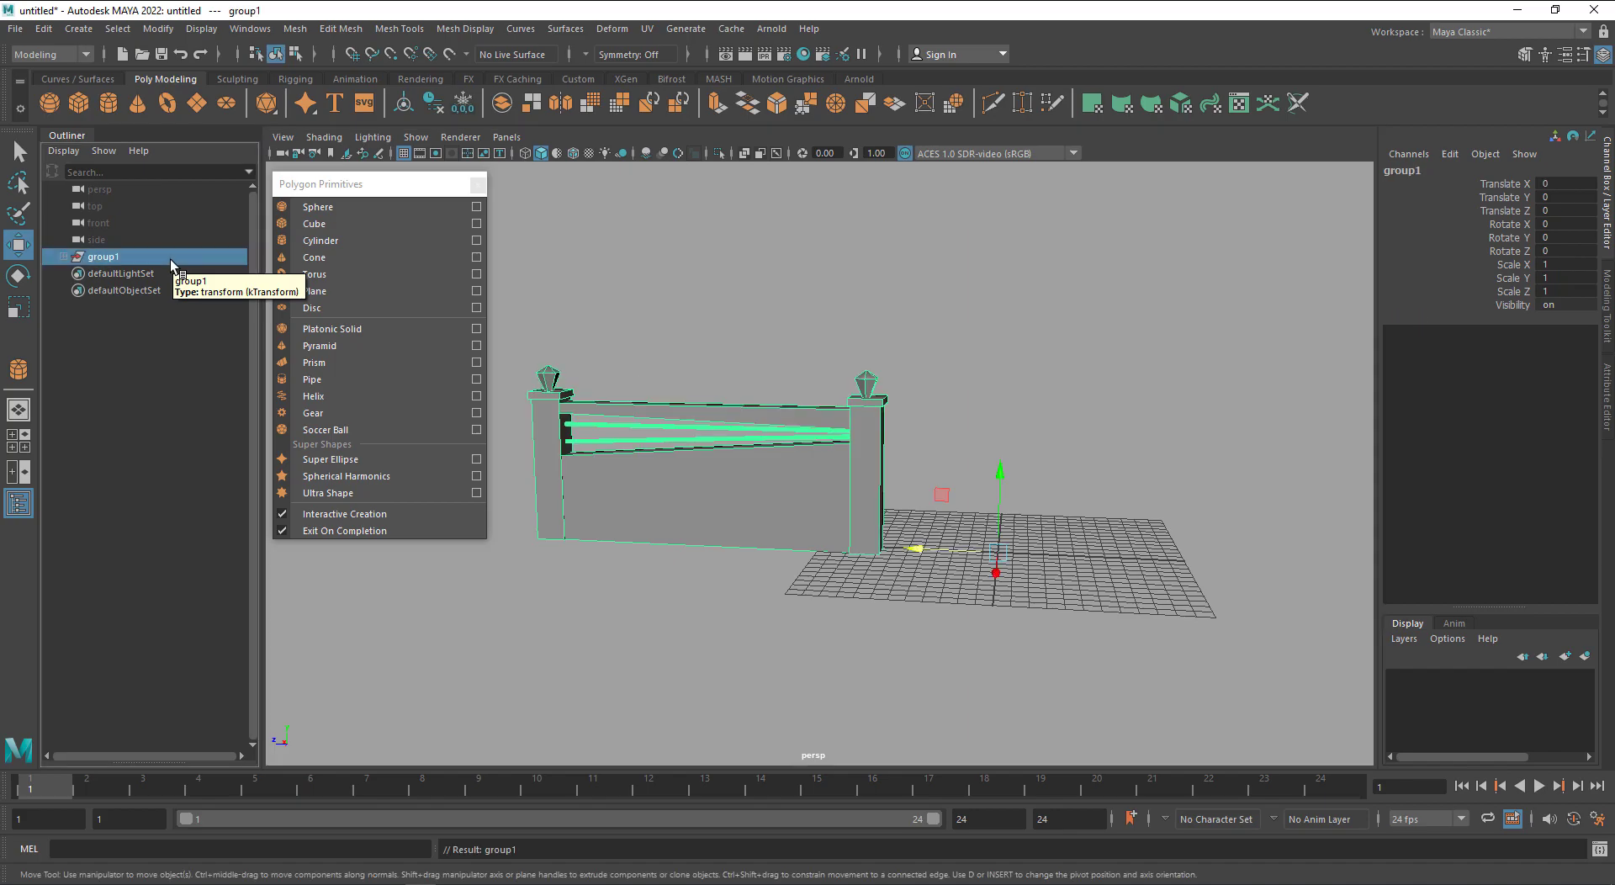
click(678, 631)
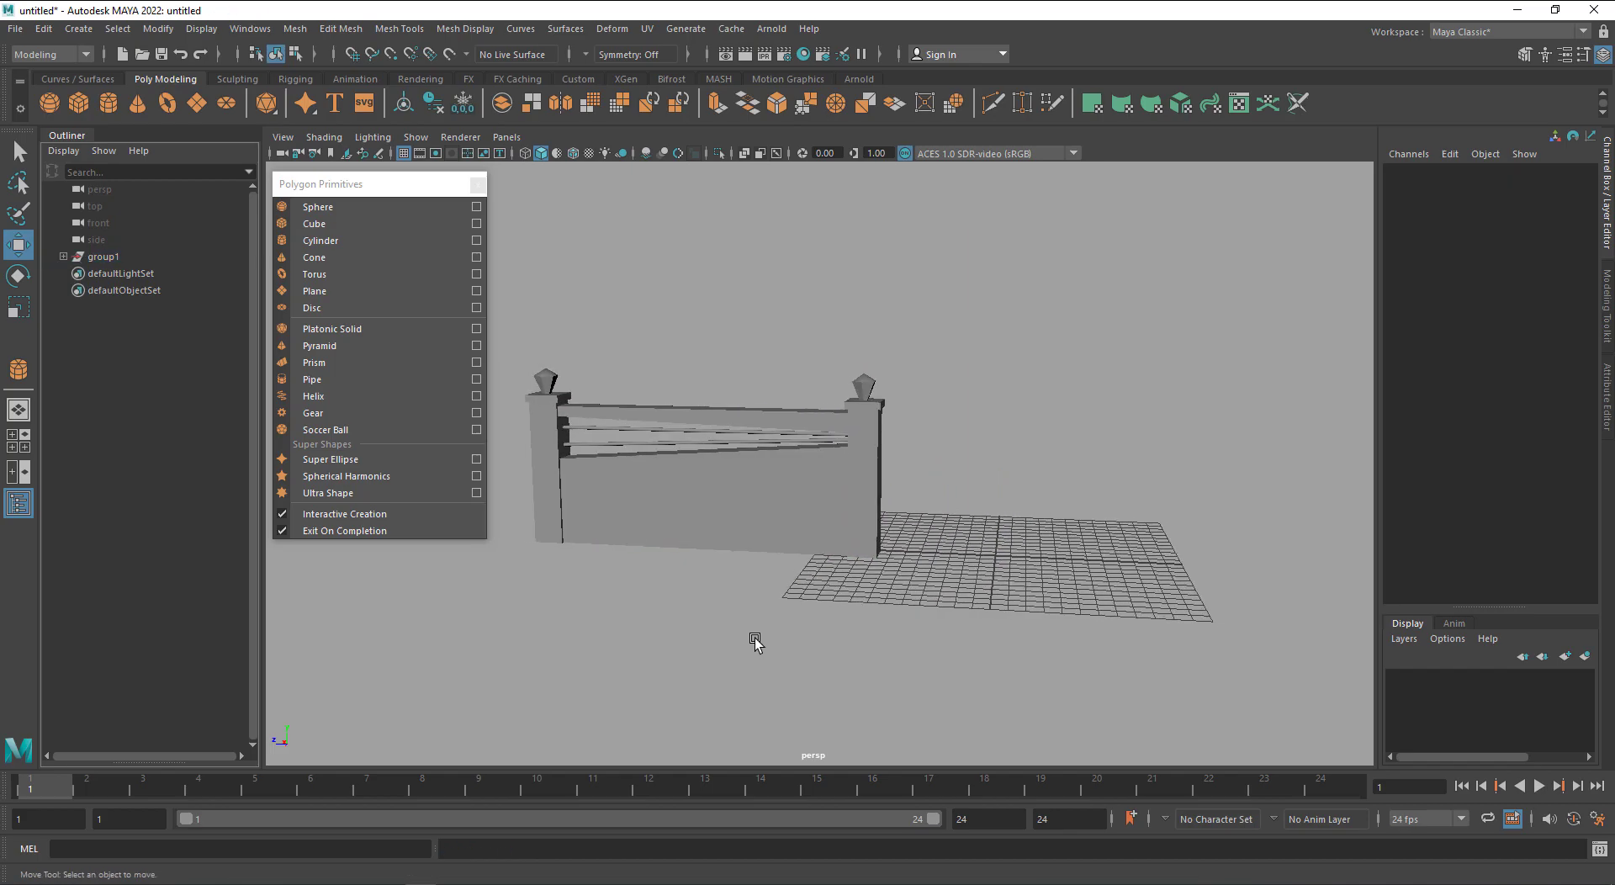
drag(917, 281, 530, 585)
click(648, 606)
Duplicate the whole wall group and move the copy along Z to about -22.5, past the grid's far side
click(708, 535)
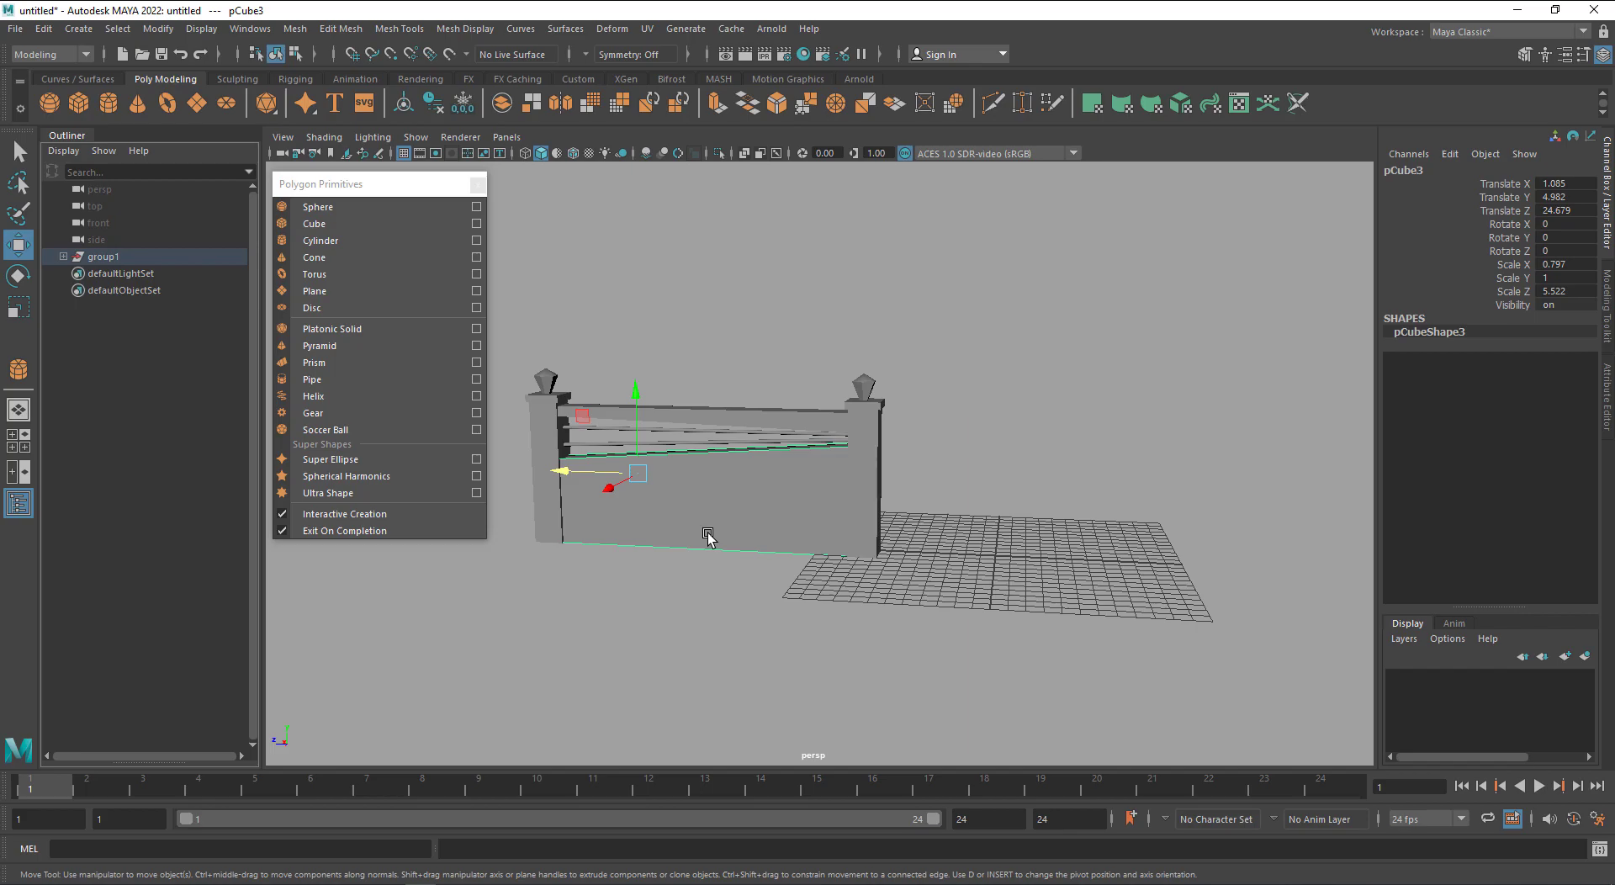
key(ctrl+g)
mouse_move(912, 577)
alt+mouse_down()
mouse_move(971, 605)
mouse_move(931, 583)
alt+mouse_up()
drag(837, 538, 1473, 308)
Rotate the copied wall group to -180 in Y and move it along Z to about -0.2, opposite the original
key(e)
double_click(1578, 236)
text(-180)
key(Return)
key(w)
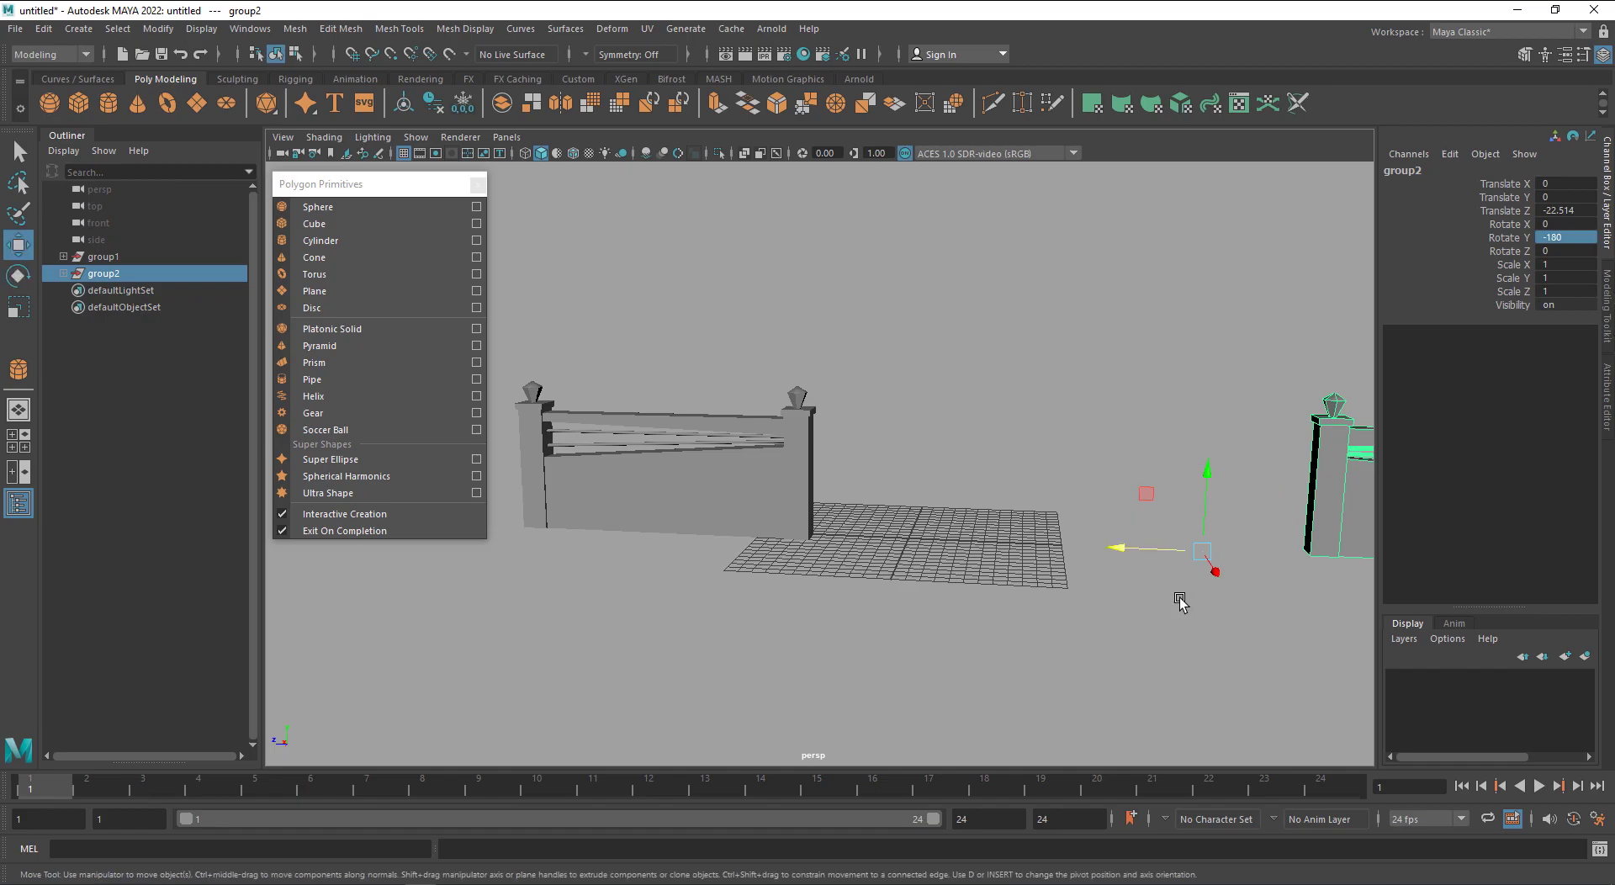
drag(1151, 552, 866, 551)
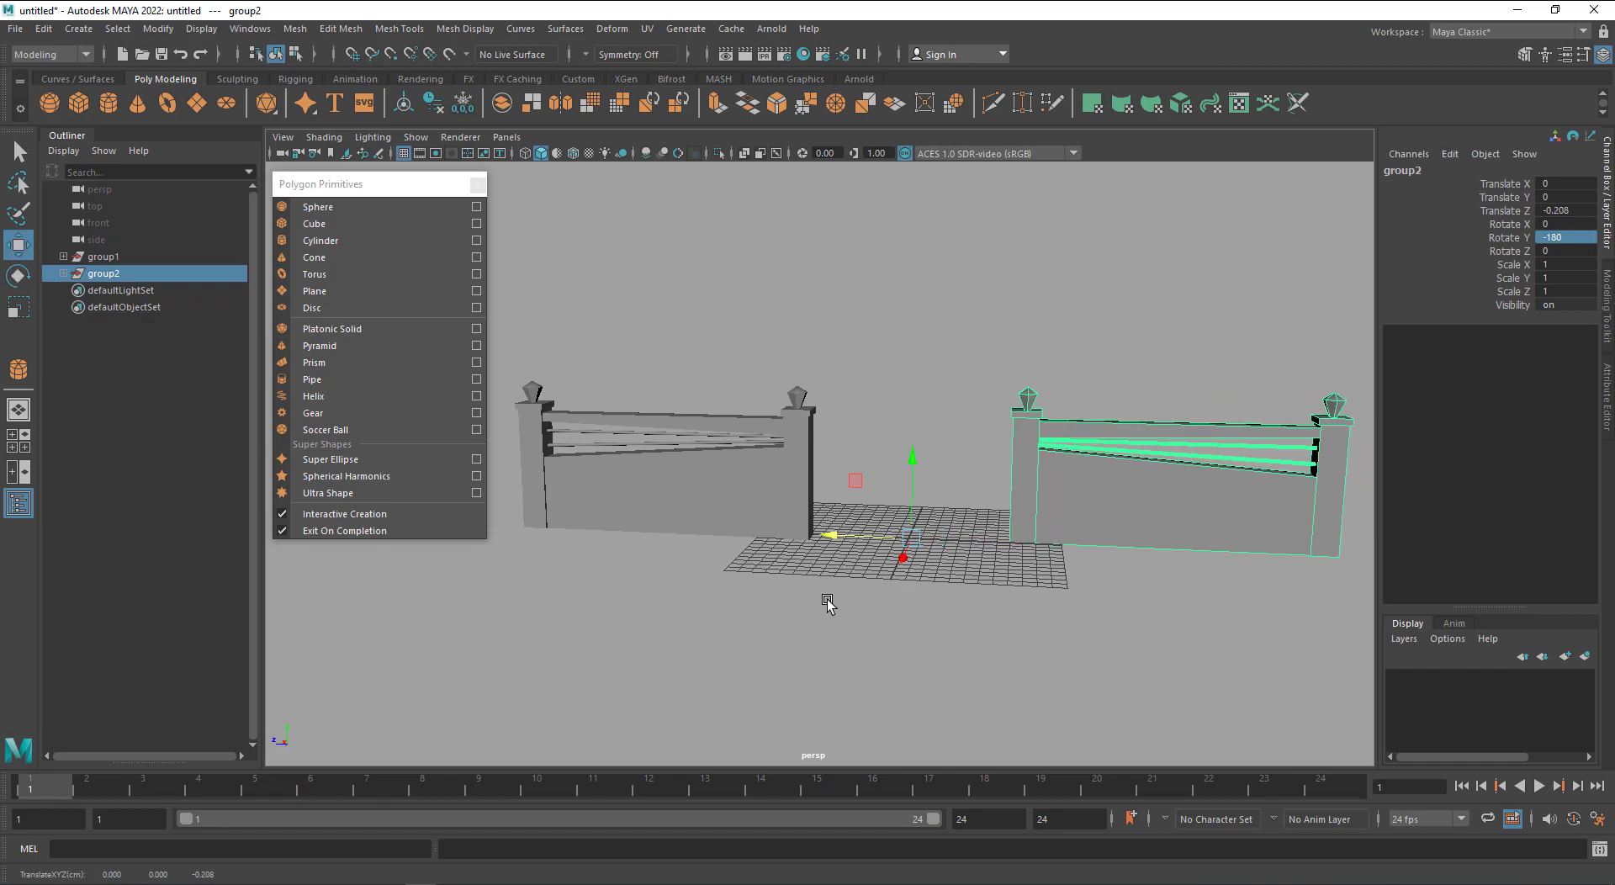
click(812, 654)
mouse_move(804, 666)
alt+mouse_down()
mouse_move(809, 645)
mouse_move(810, 659)
alt+mouse_up()
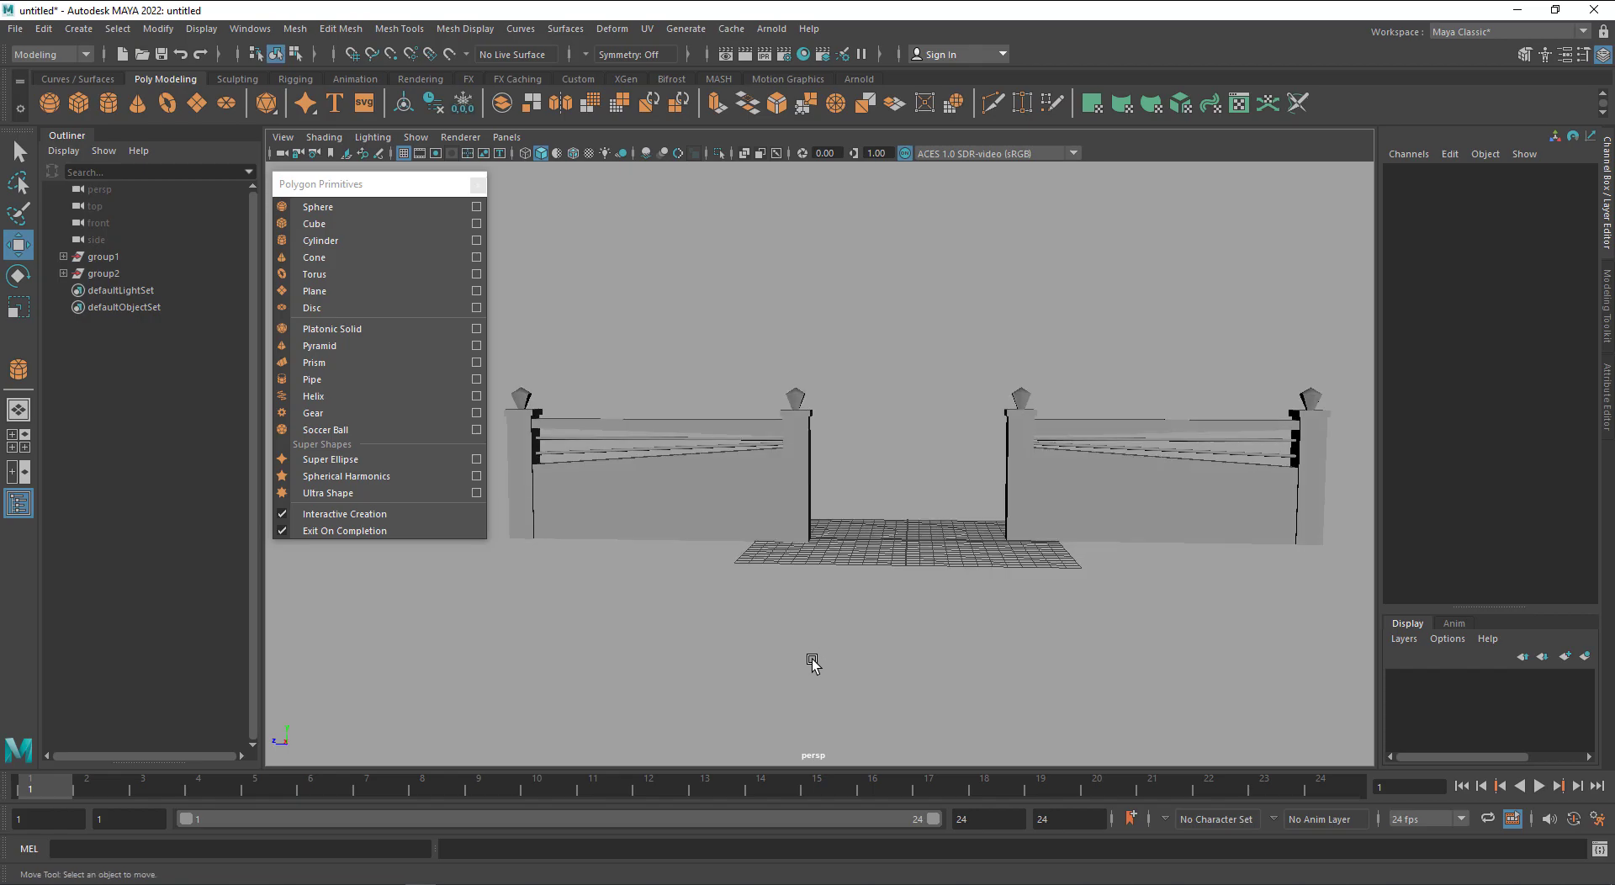
alt+middle_drag(810, 659, 813, 672)
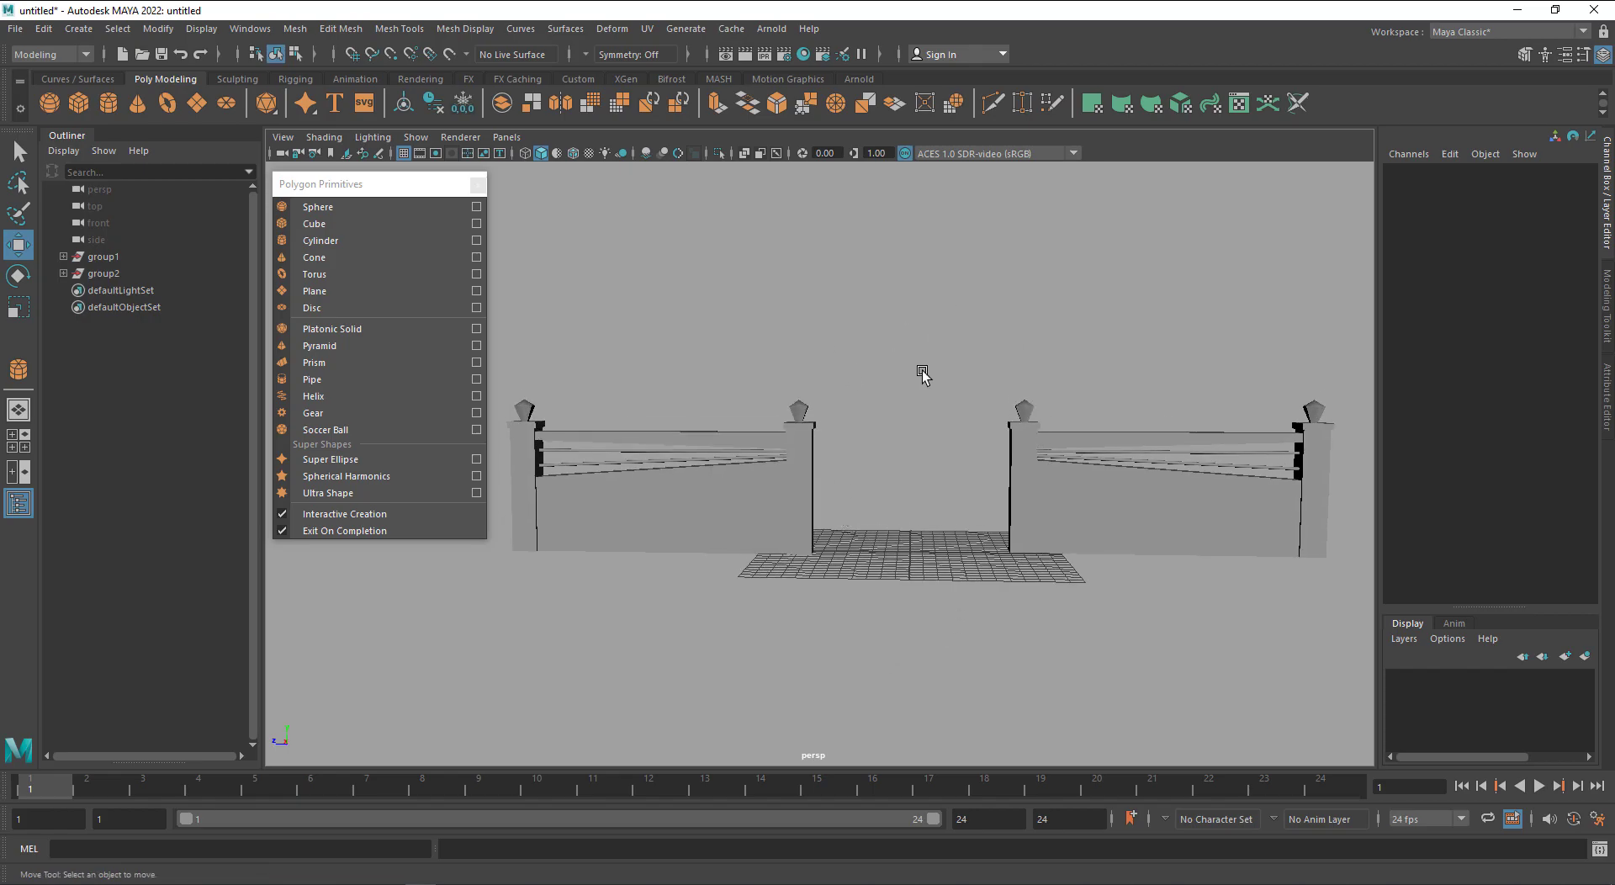
Inspect the gap between the walls in side view, and show the top view with a black background and hidden grid
key(space)
drag(923, 375, 1015, 421)
scroll(911, 421, down, 5)
key(space)
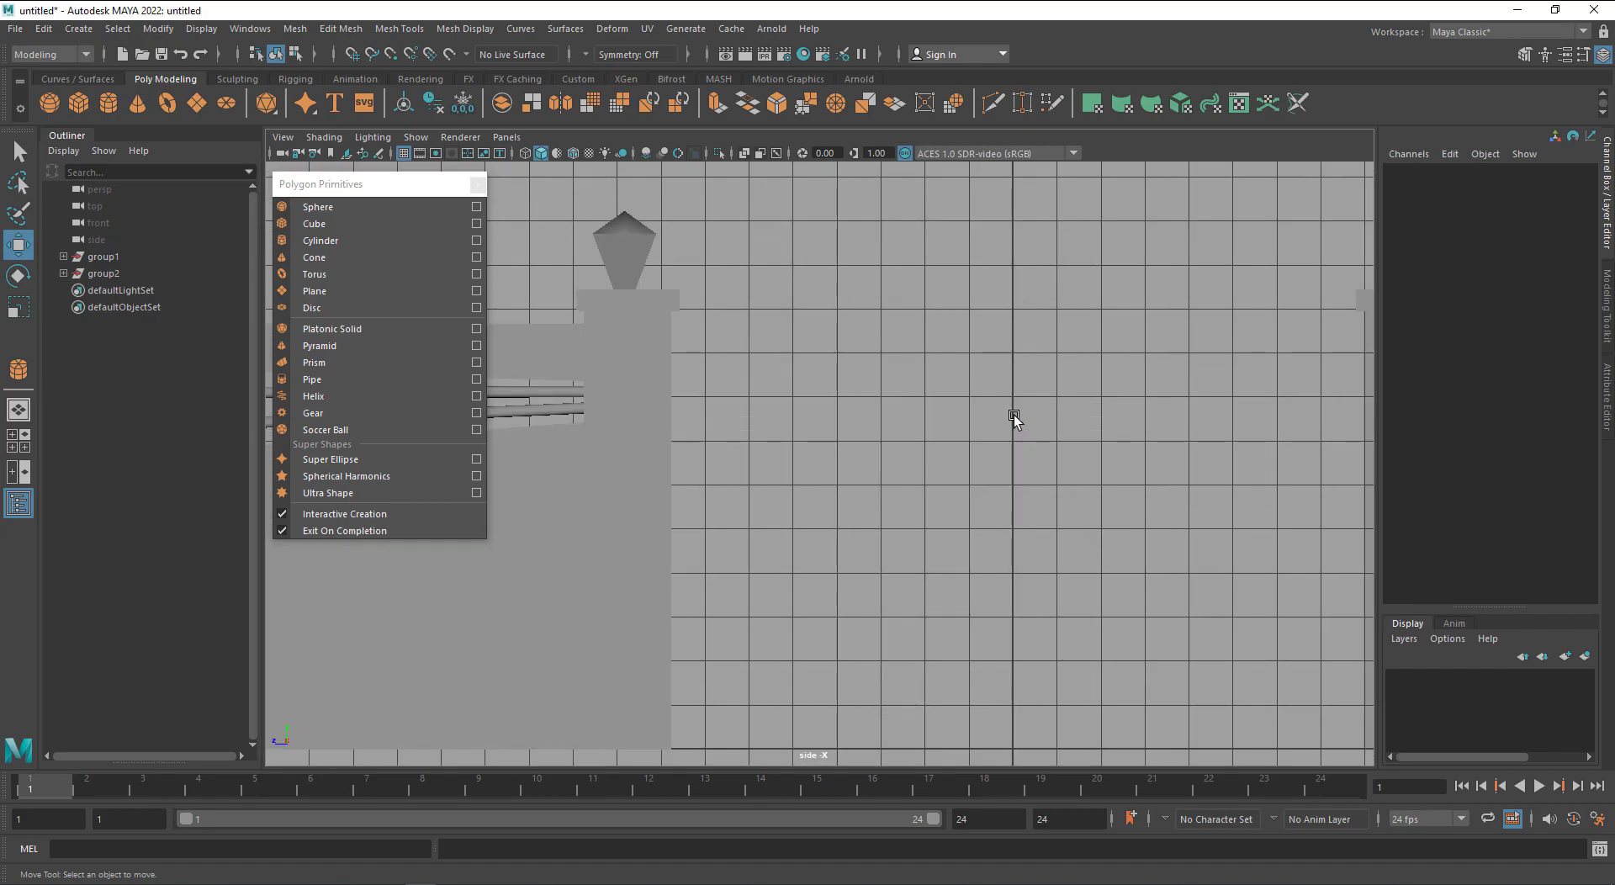
scroll(1068, 412, down, 6)
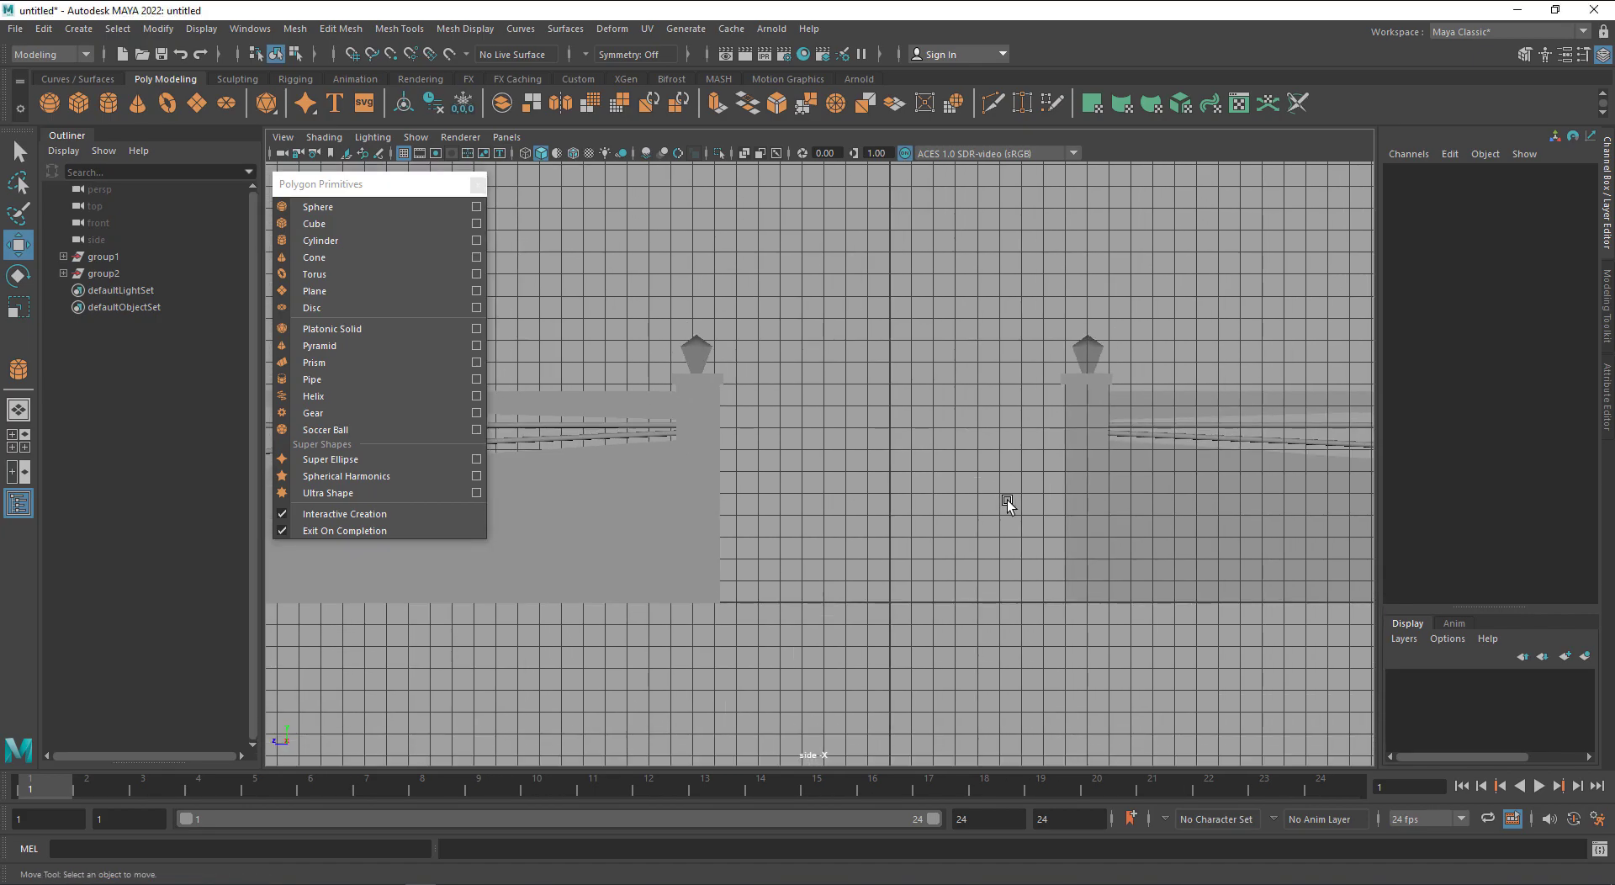
key(space)
drag(930, 527, 879, 516)
scroll(925, 516, down, 5)
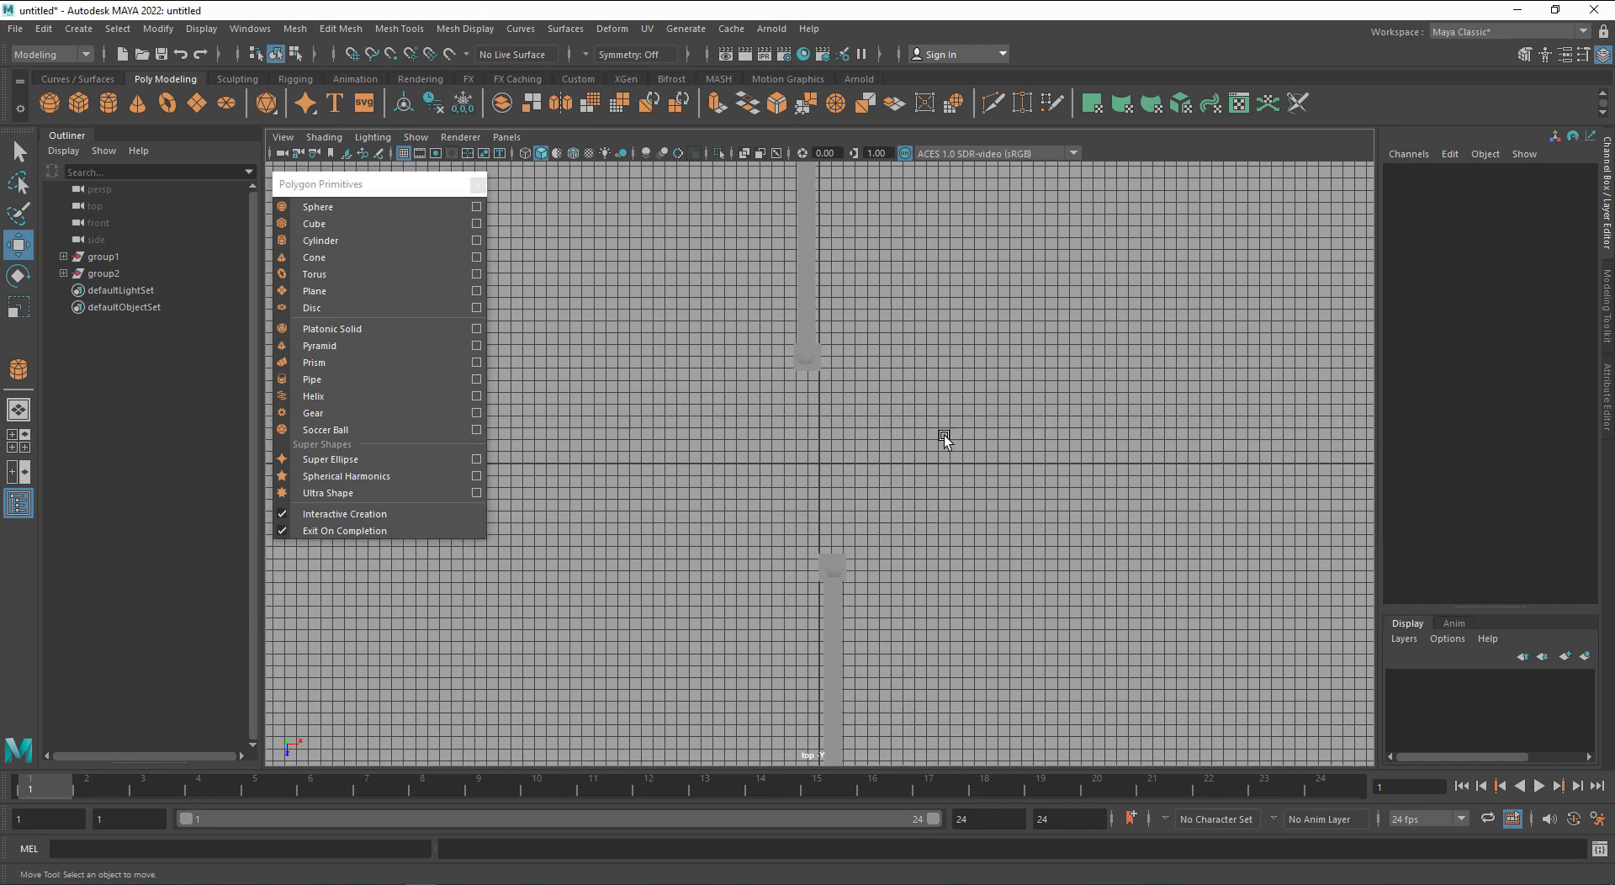
key(alt+b)
key(alt+b)
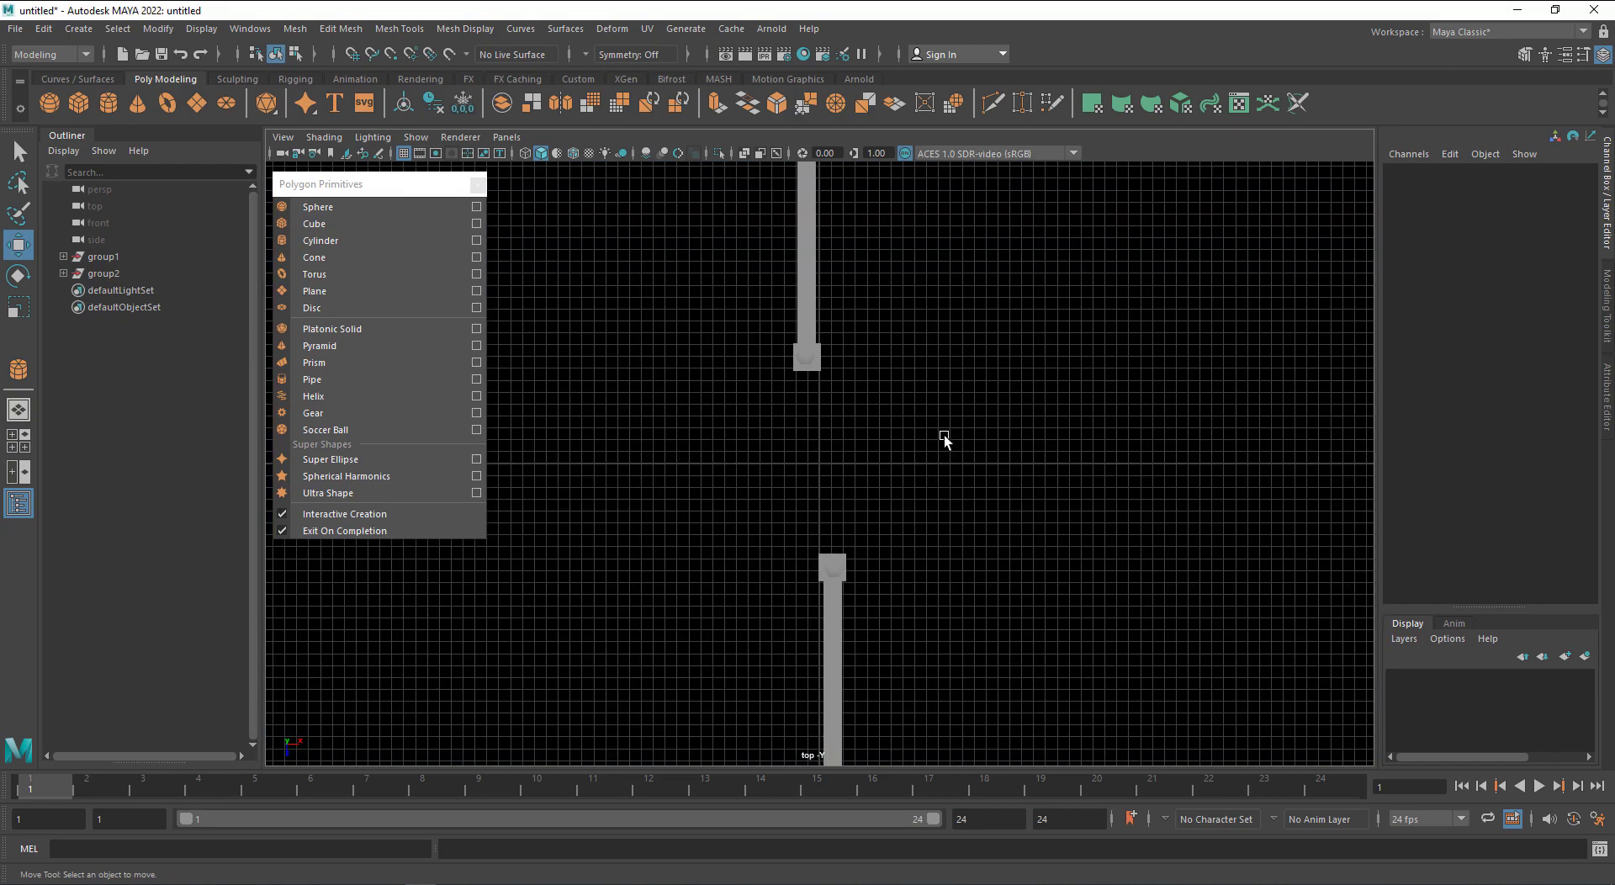
click(404, 154)
Move the original wall group along X to about -1.94 in line with its copy, and show the grid again
scroll(1030, 589, down, 2)
alt+middle_drag(1029, 598, 1017, 461)
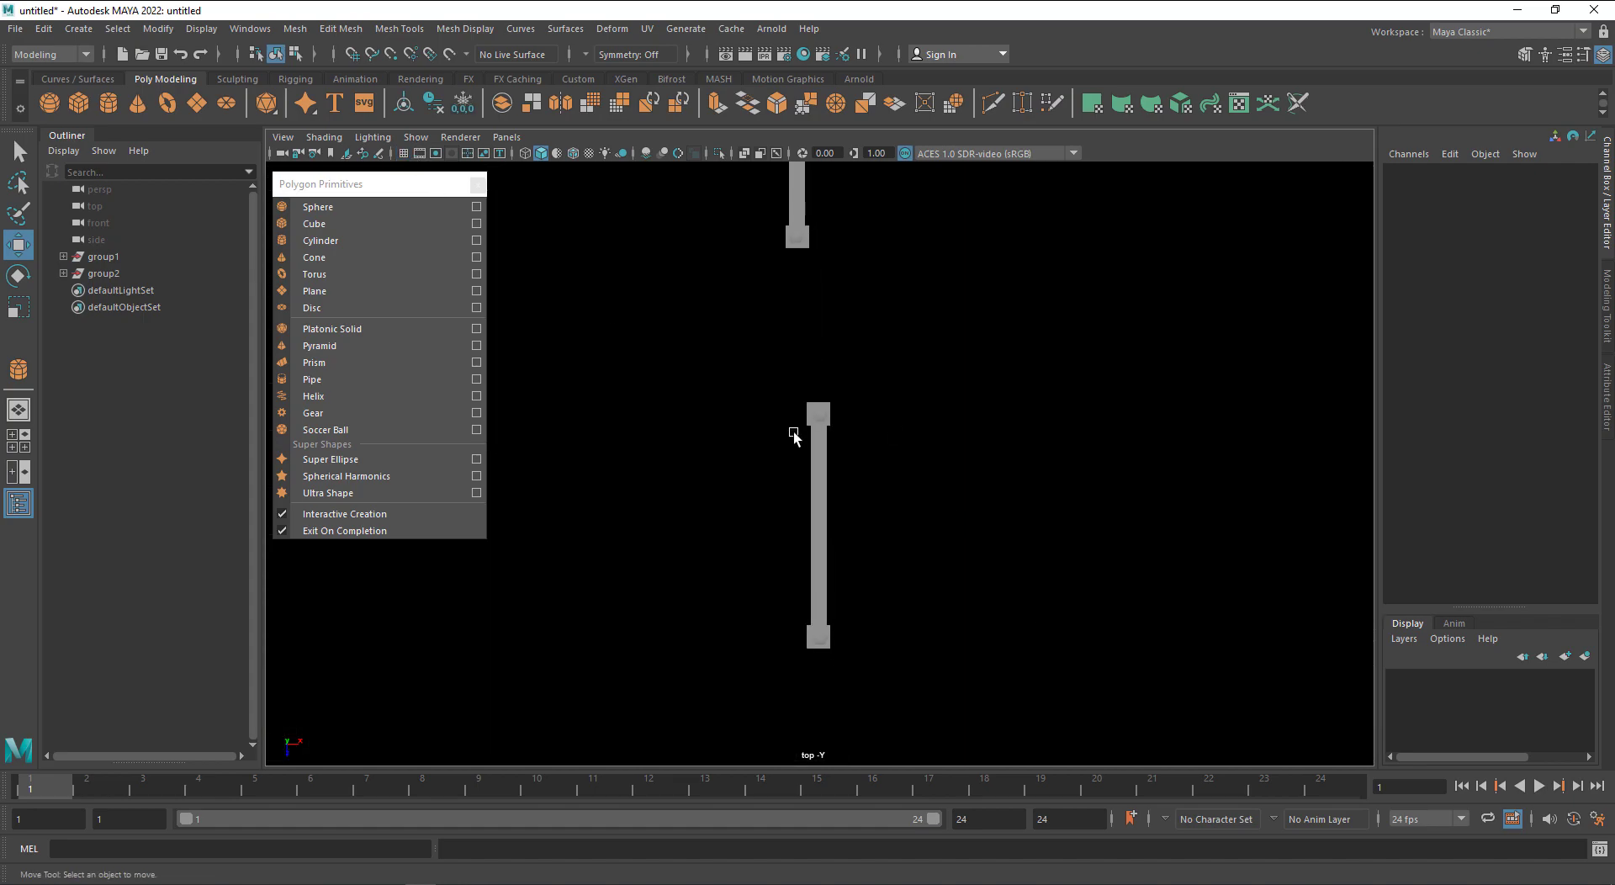
click(820, 442)
key(Up)
drag(875, 335, 857, 331)
click(404, 153)
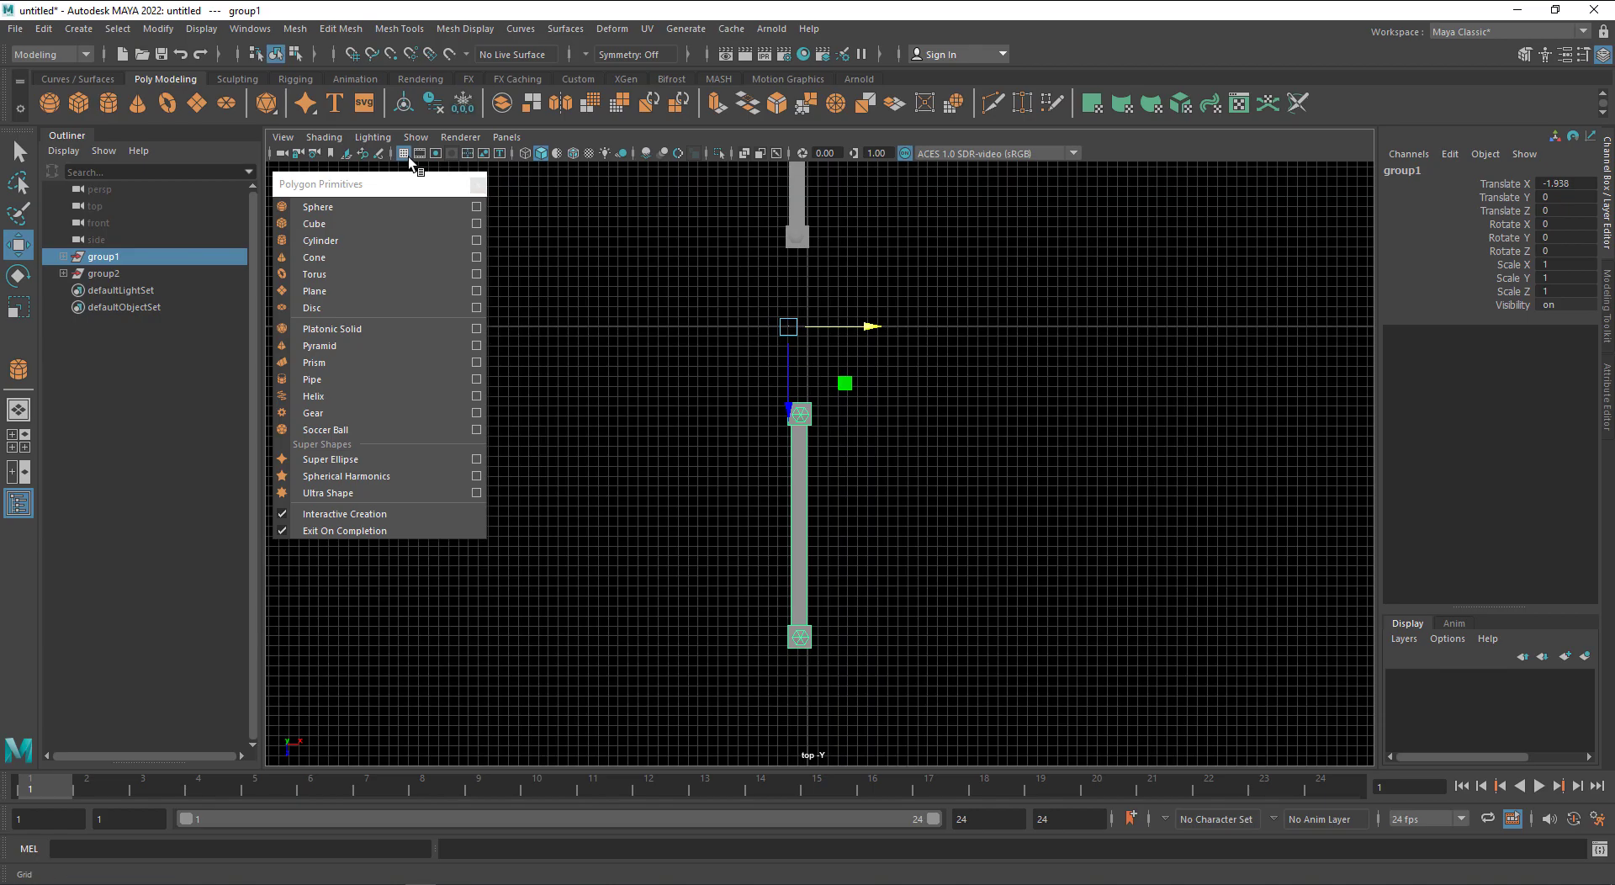
Clear the selection in side view, hide the Outliner, and move the Polygon Primitives panel away from the gate opening
key(space)
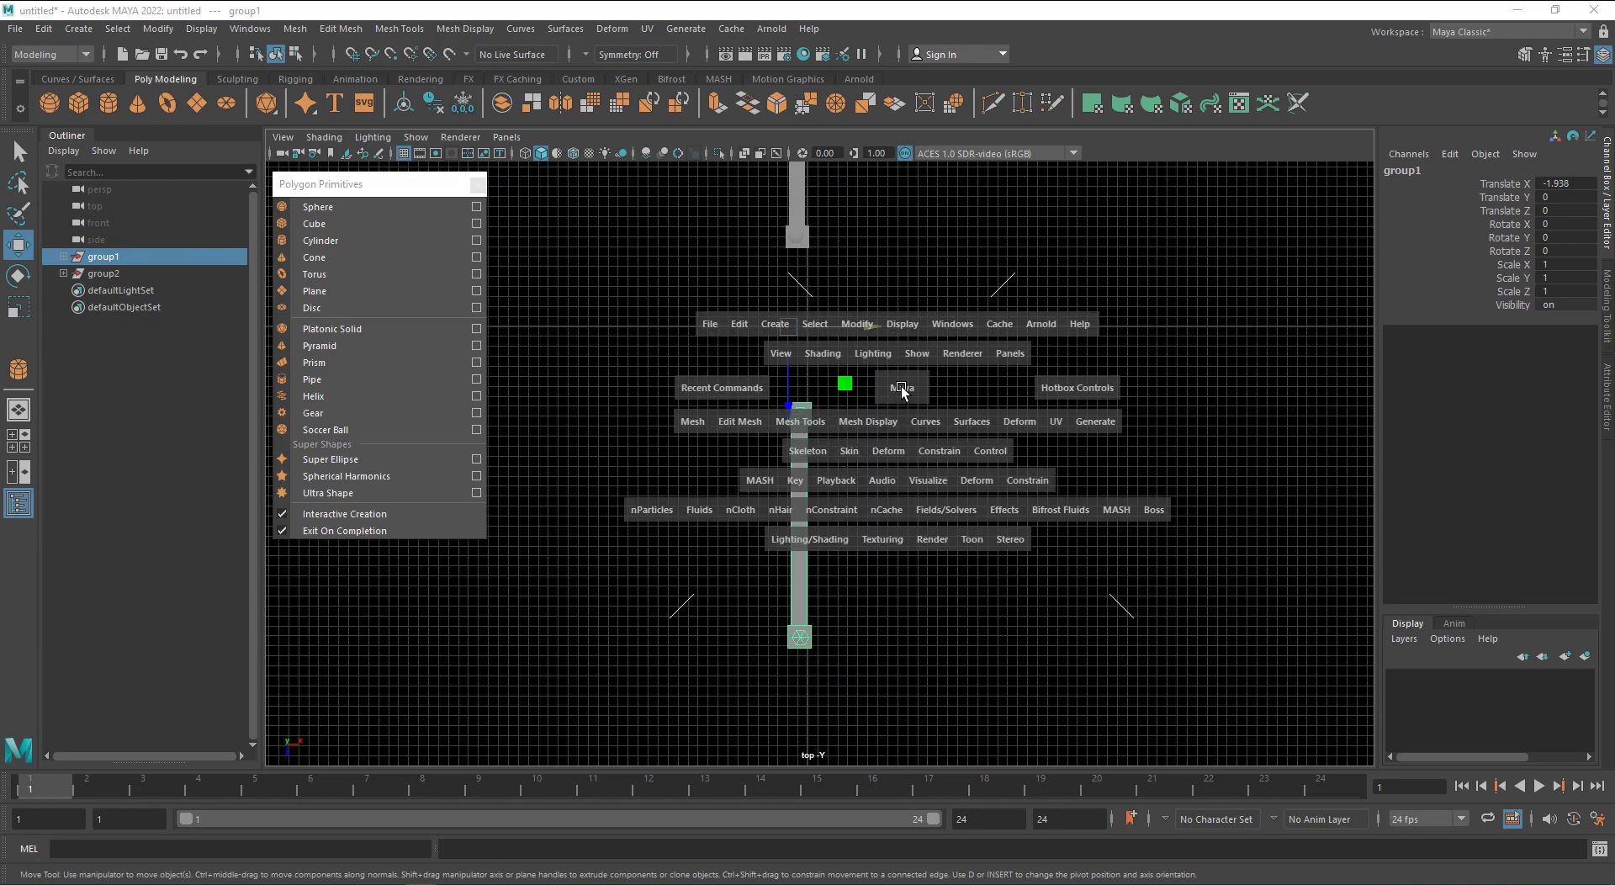
click(959, 402)
drag(912, 390, 994, 392)
alt+middle_drag(913, 509, 847, 545)
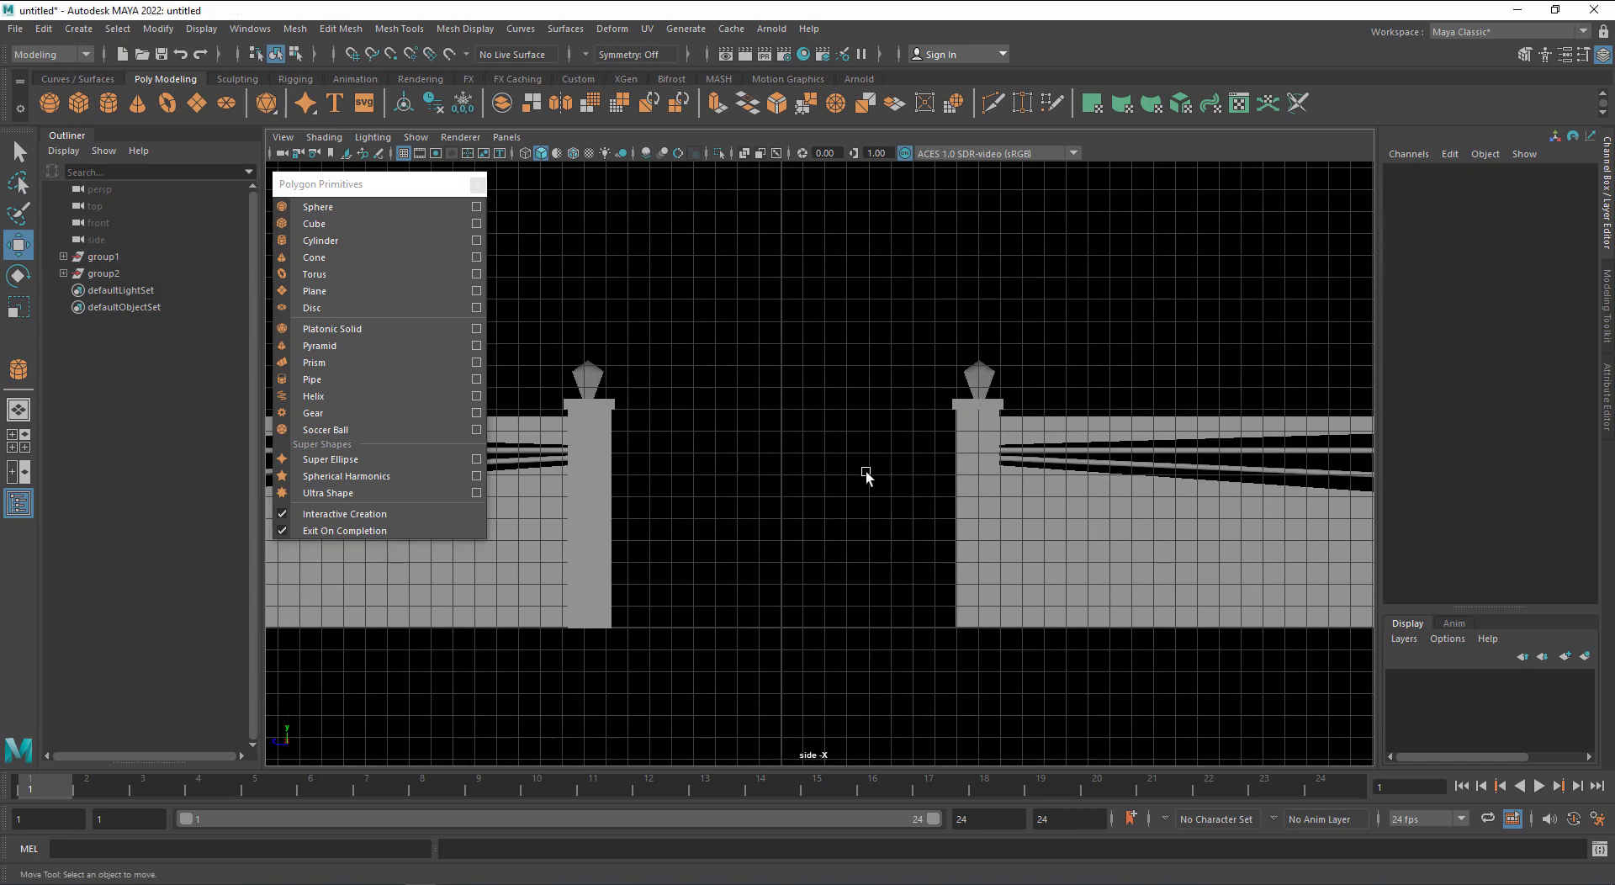
click(19, 503)
alt+middle_drag(652, 538, 709, 491)
drag(421, 186, 221, 327)
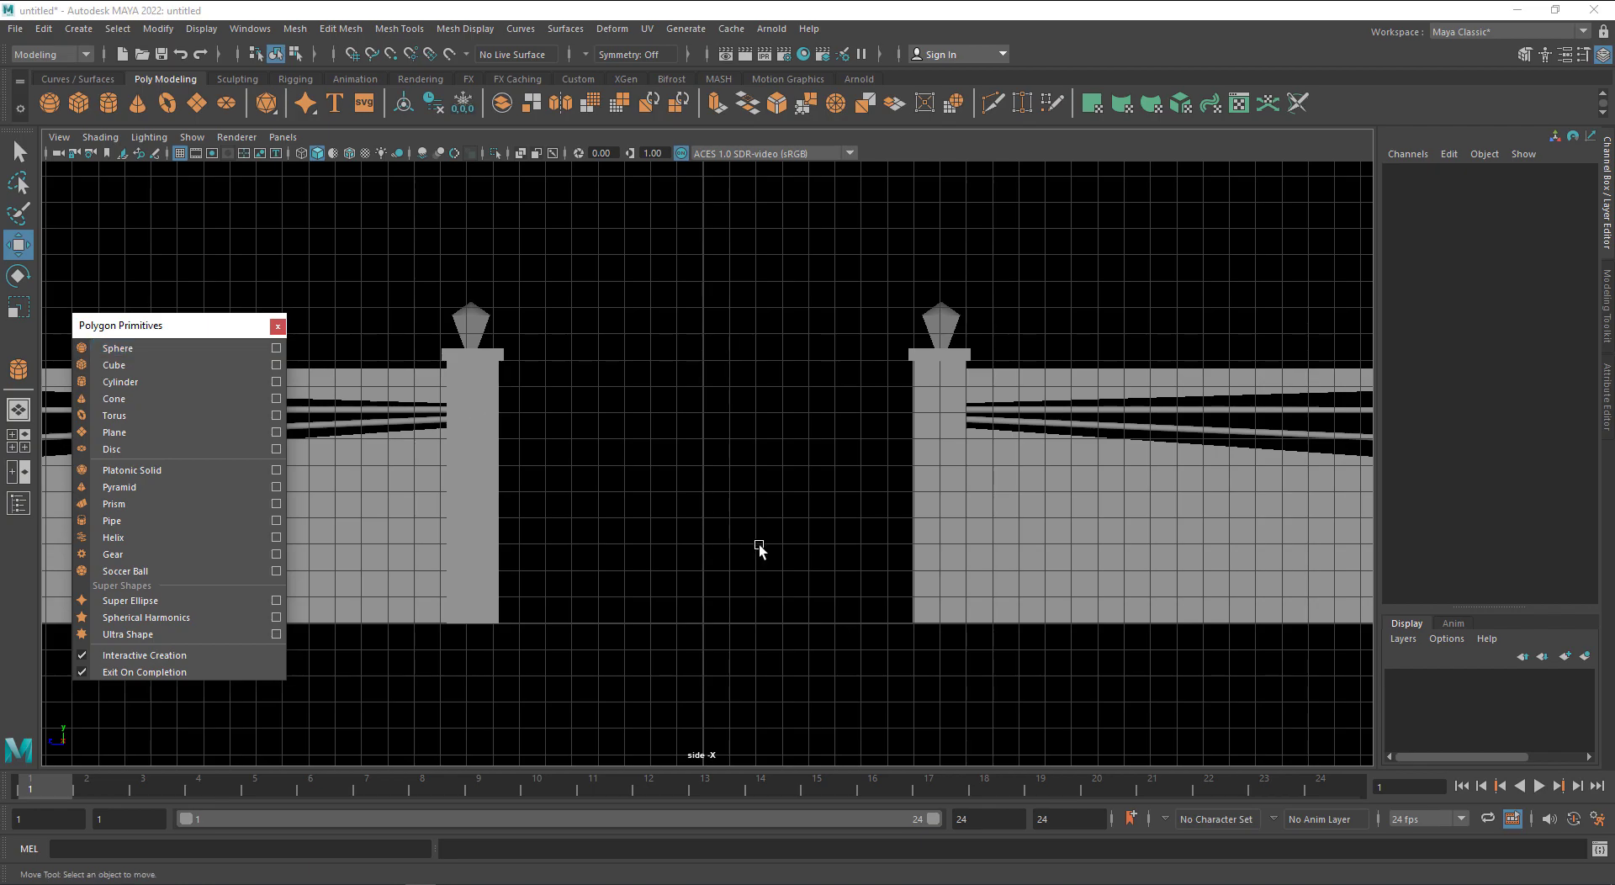
Examine the gate planks in the YouTube reference, and view the gap between the walls in perspective in Maya
key(space)
drag(658, 525, 708, 579)
key(alt+Tab)
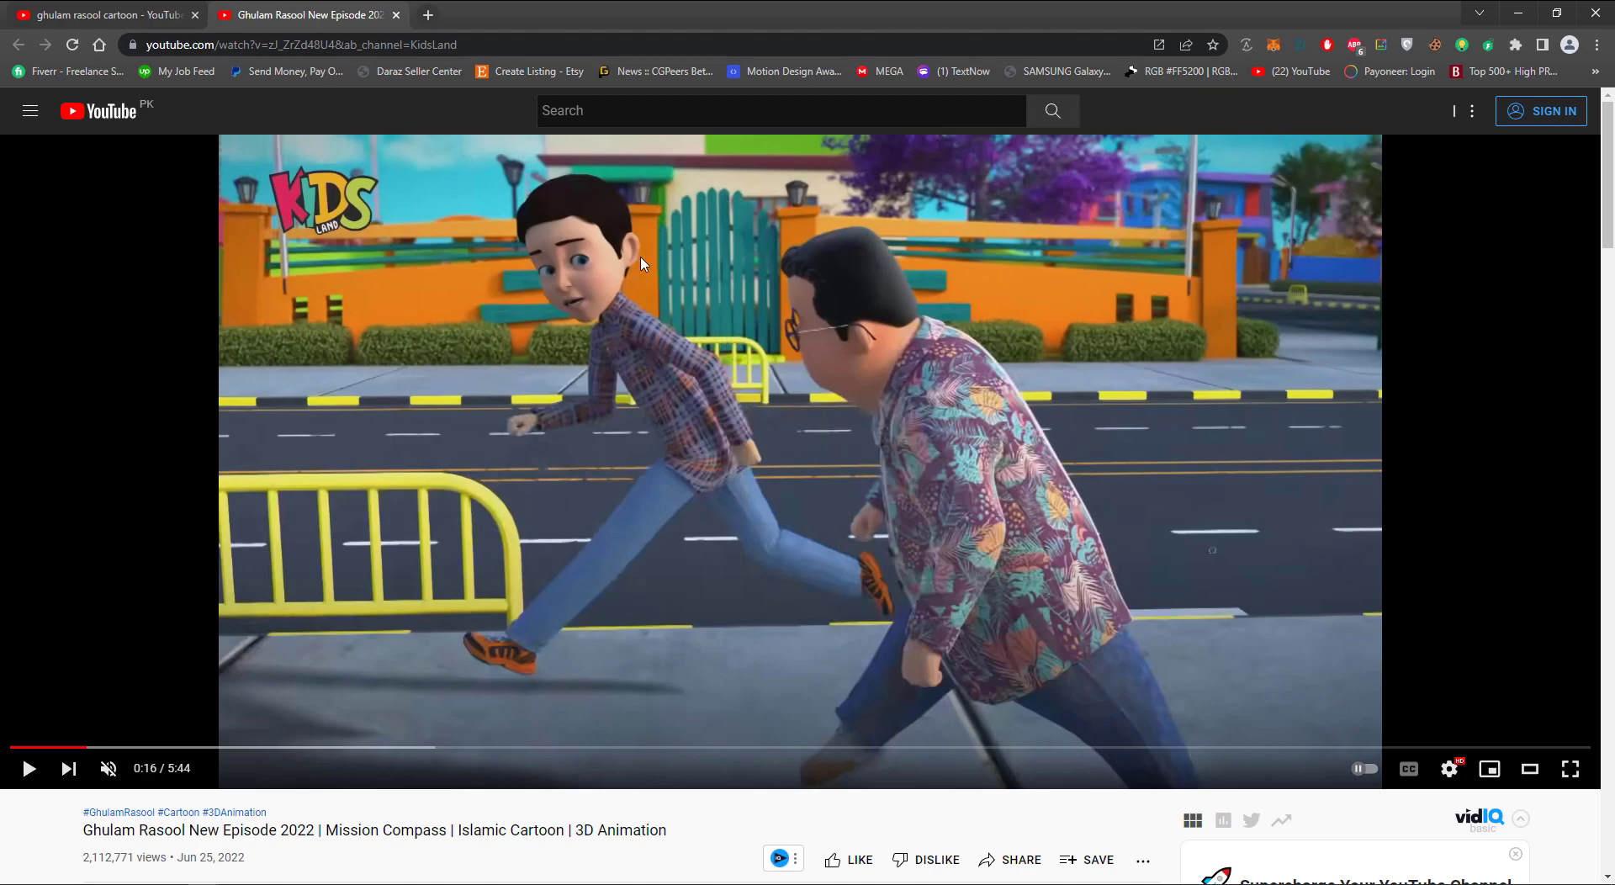
key(alt+Tab)
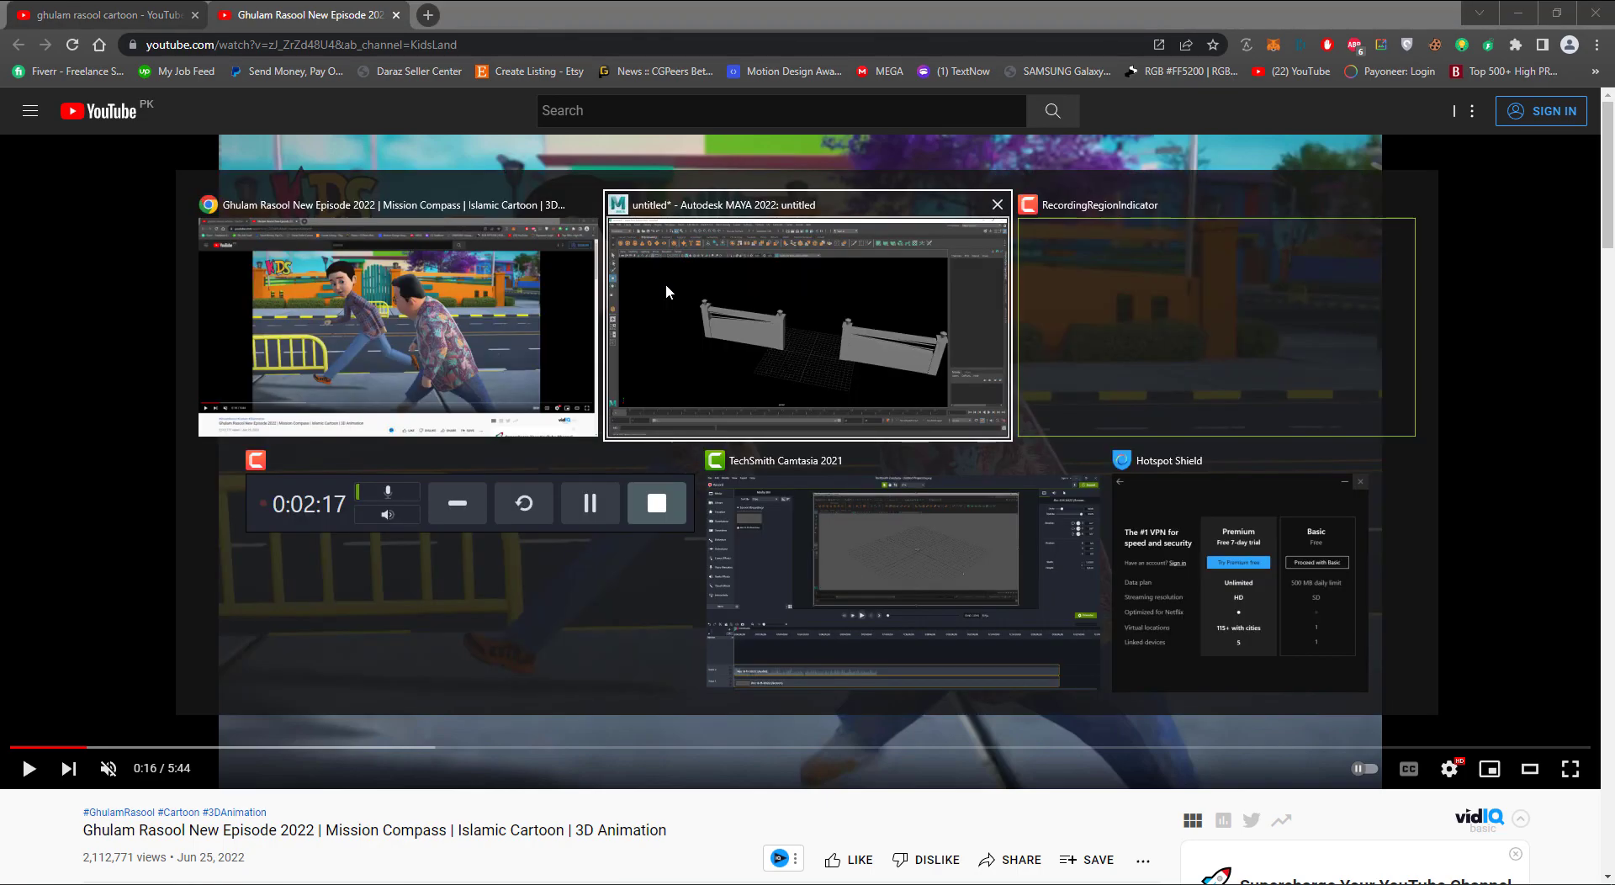
alt+drag(522, 551, 582, 530)
alt+drag(817, 454, 647, 505)
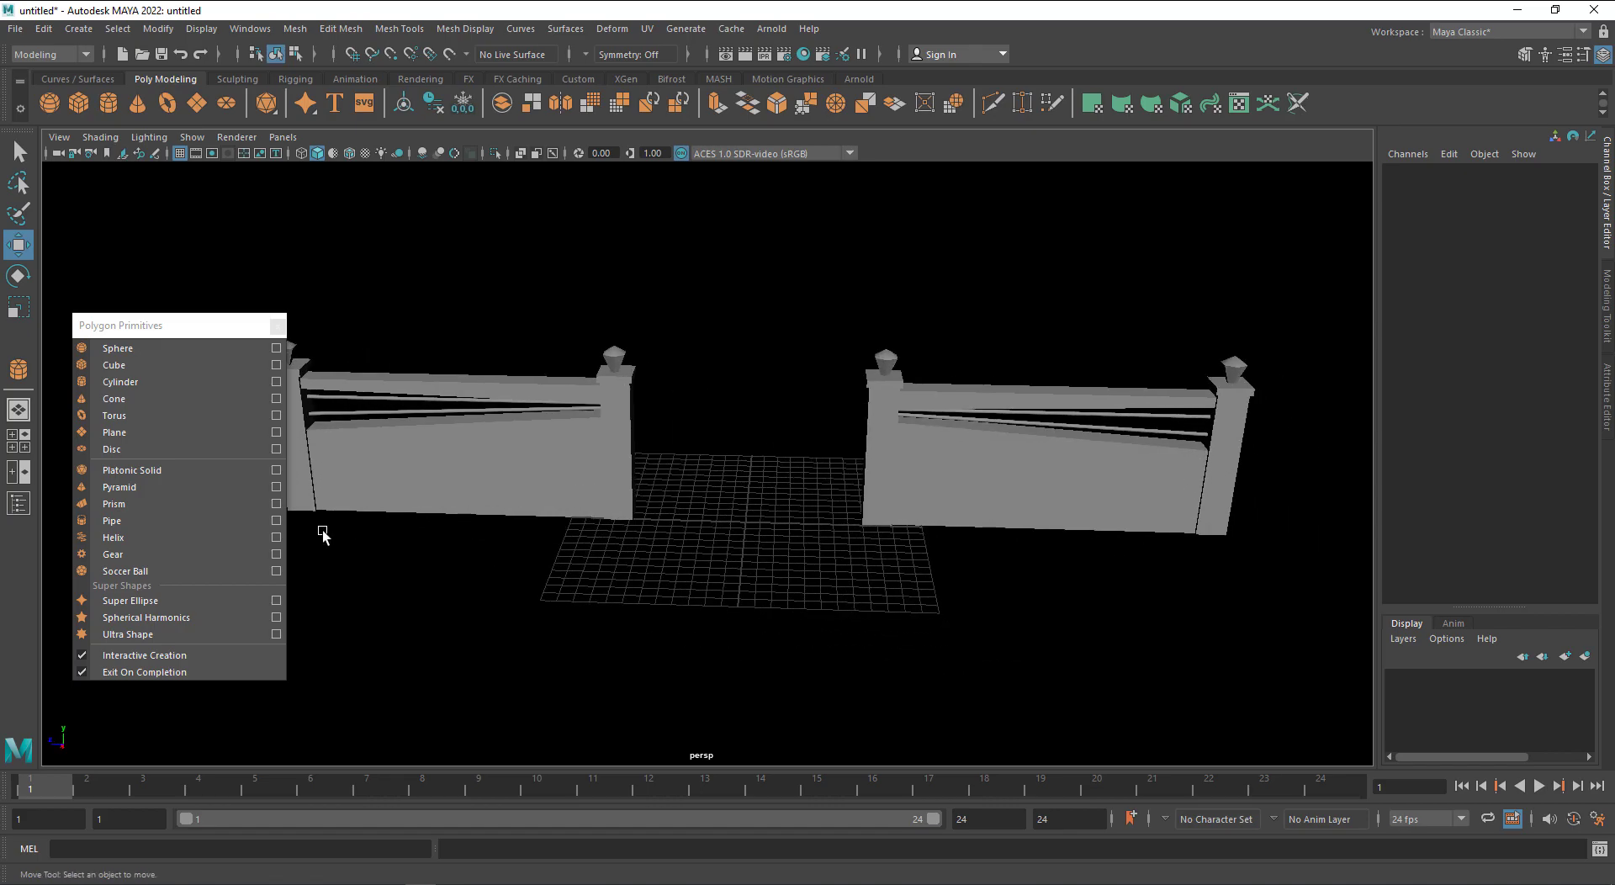
Create a tall thin cube for a gate plank between the pillars, about 0.3 wide, 11.3 high and 0.92 deep
click(176, 374)
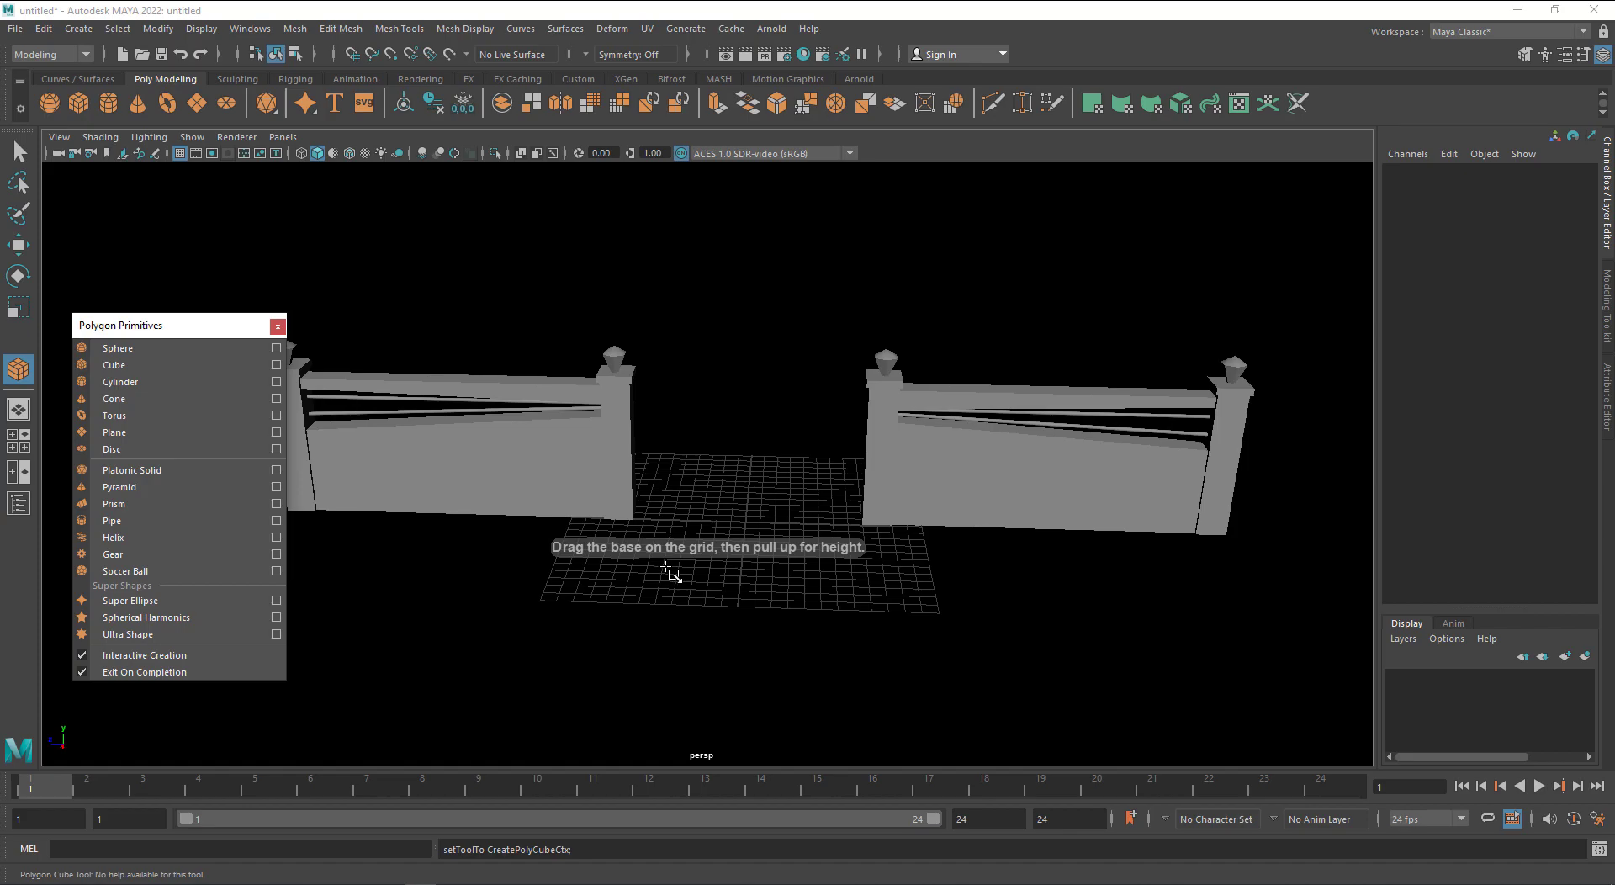
scroll(665, 580, up, 3)
drag(670, 586, 698, 592)
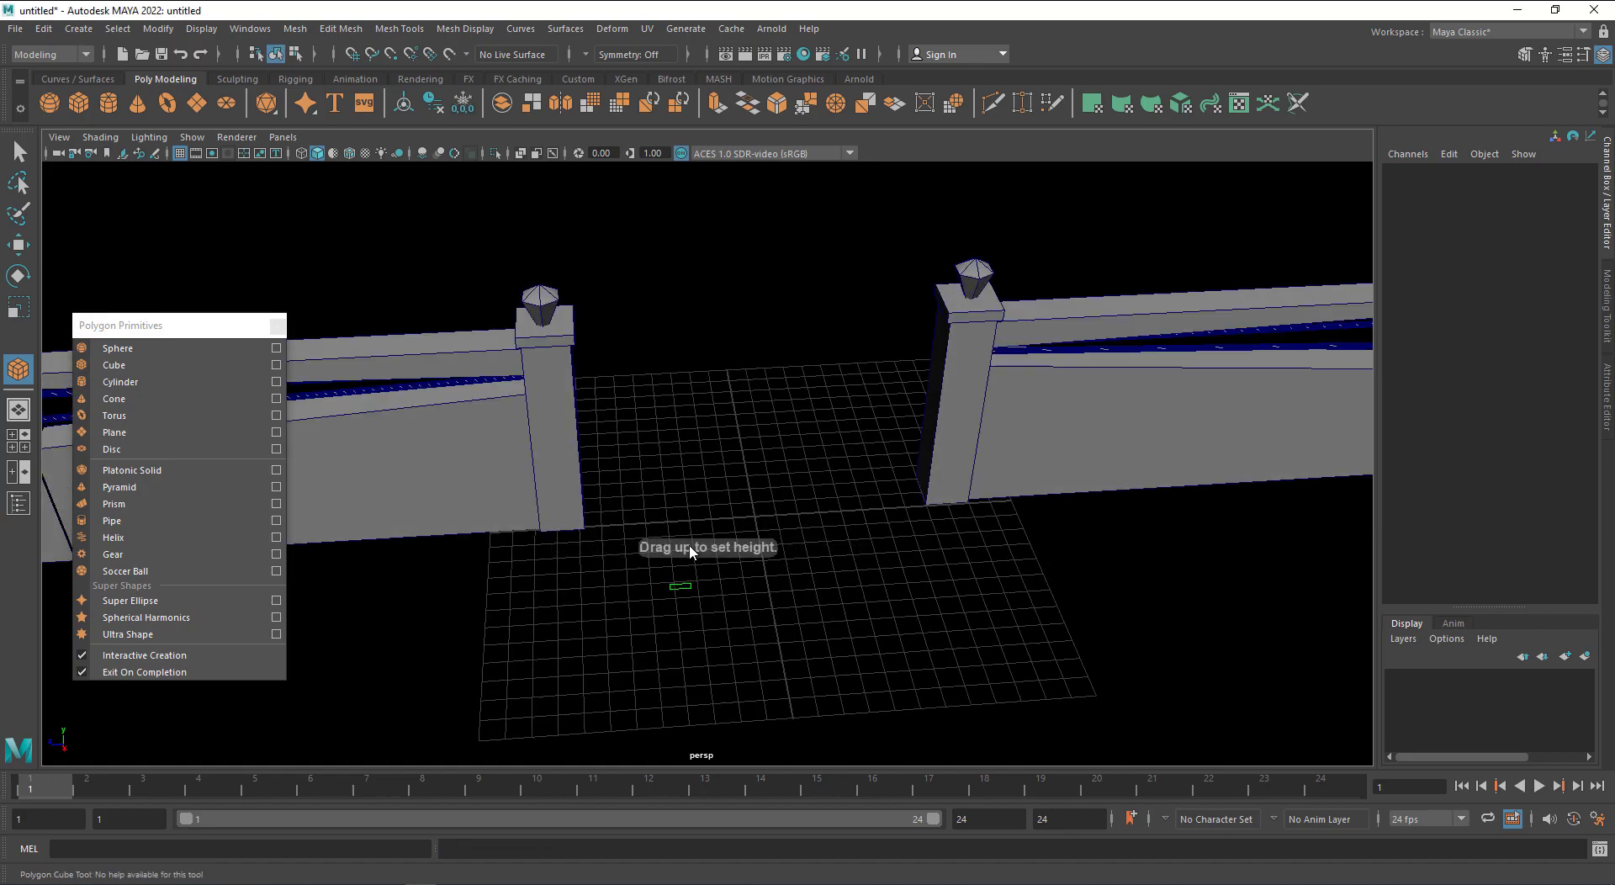
drag(696, 530, 666, 365)
alt+drag(721, 496, 827, 477)
scroll(670, 441, up, 5)
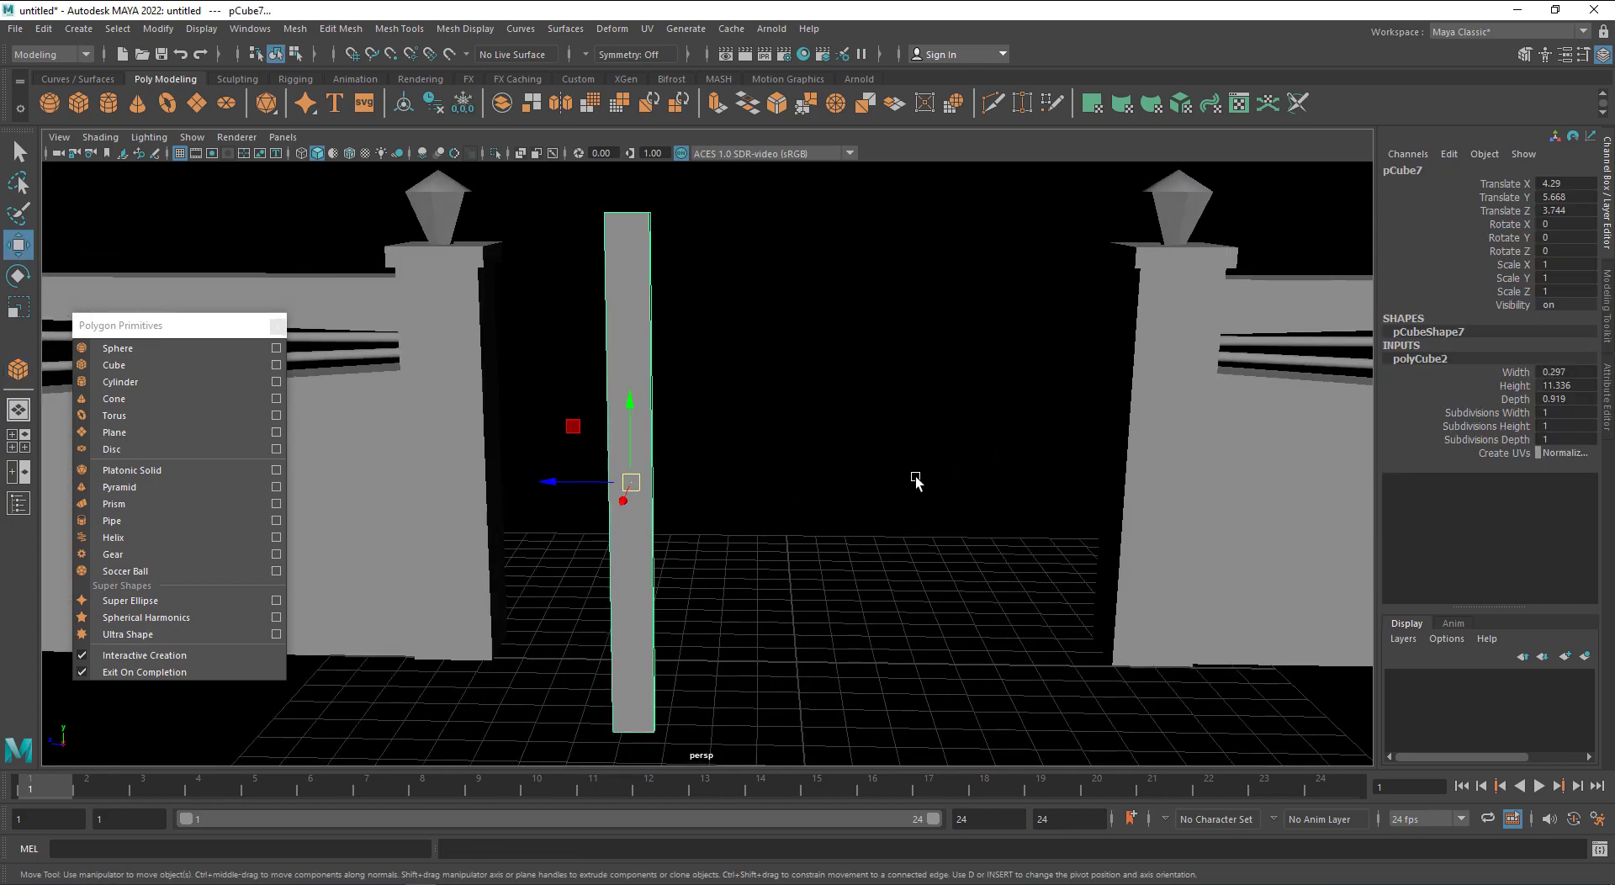
Subdivide the plank in two along its depth, keeping a single subdivision across its width
click(1505, 427)
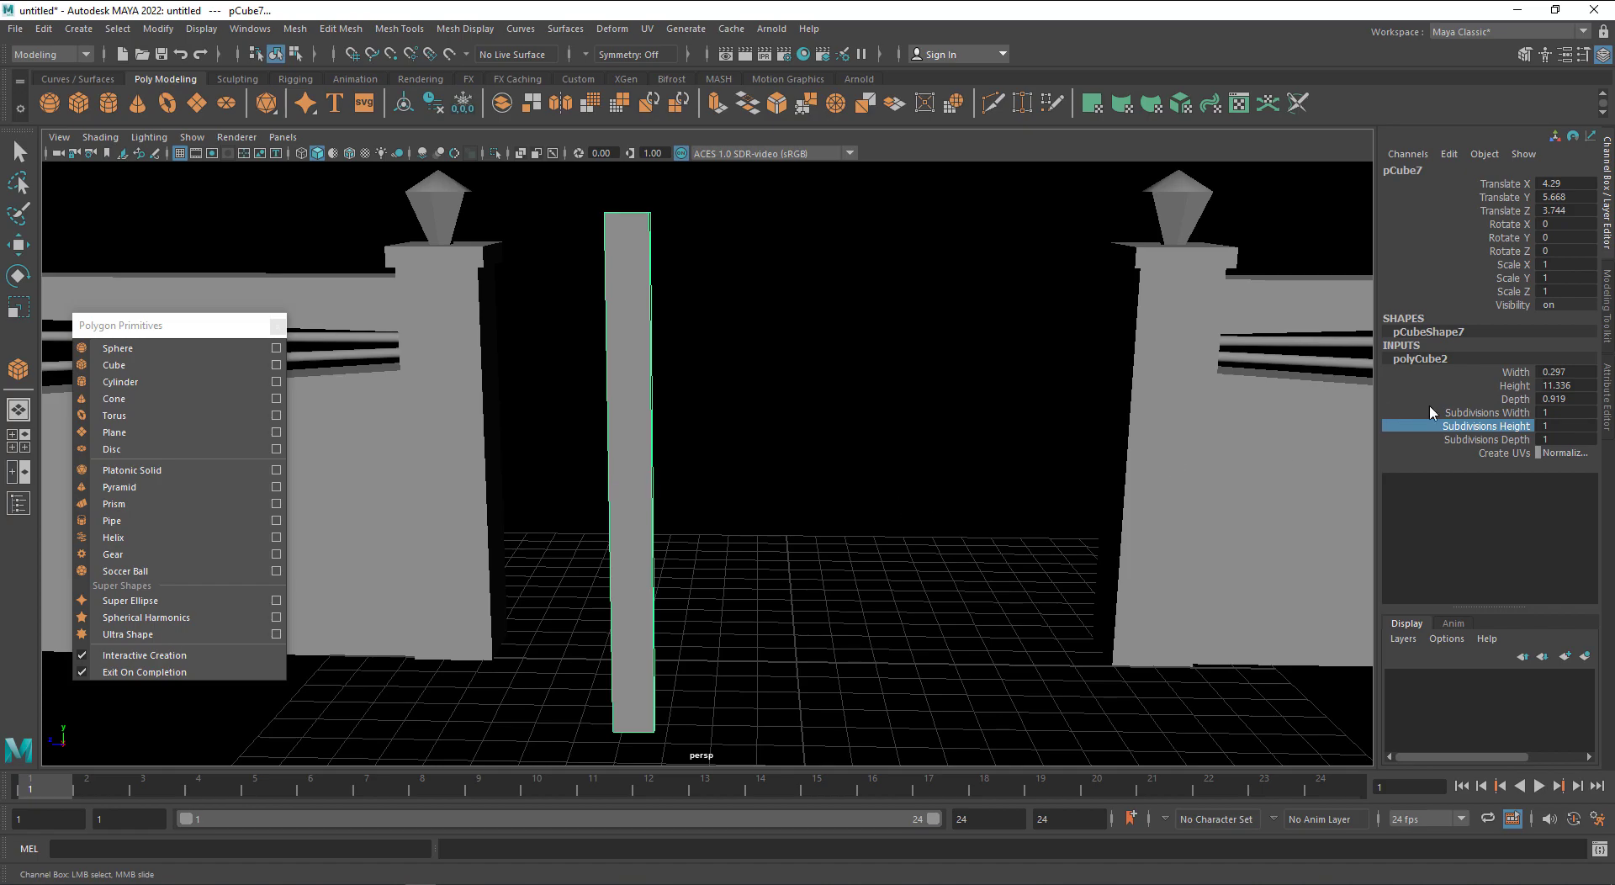
click(1428, 413)
middle_drag(891, 489, 901, 488)
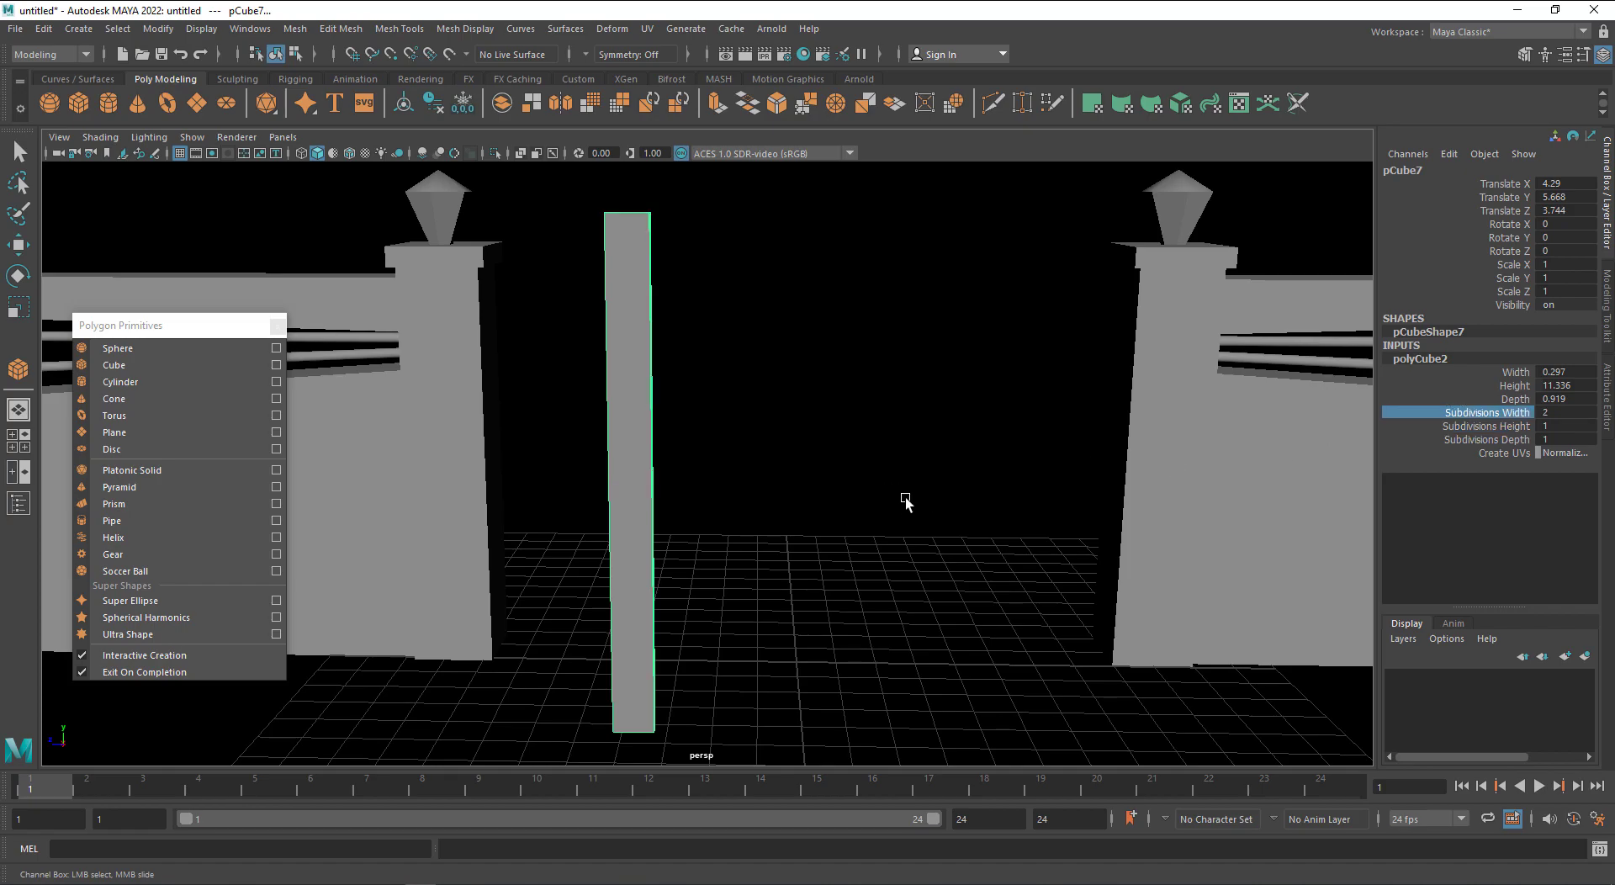
alt+drag(905, 499, 854, 545)
click(1483, 441)
middle_drag(1027, 509, 1033, 510)
click(1490, 417)
middle_drag(1115, 445, 1063, 494)
Raise the plank's top middle vertices into a pointed tip, compare it with the YouTube reference, and return to object mode
alt+drag(1063, 494, 848, 504)
alt+drag(670, 427, 695, 430)
right_drag(622, 359, 563, 349)
mouse_move(626, 262)
mouse_down()
mouse_move(607, 321)
mouse_move(611, 243)
mouse_up()
key(w)
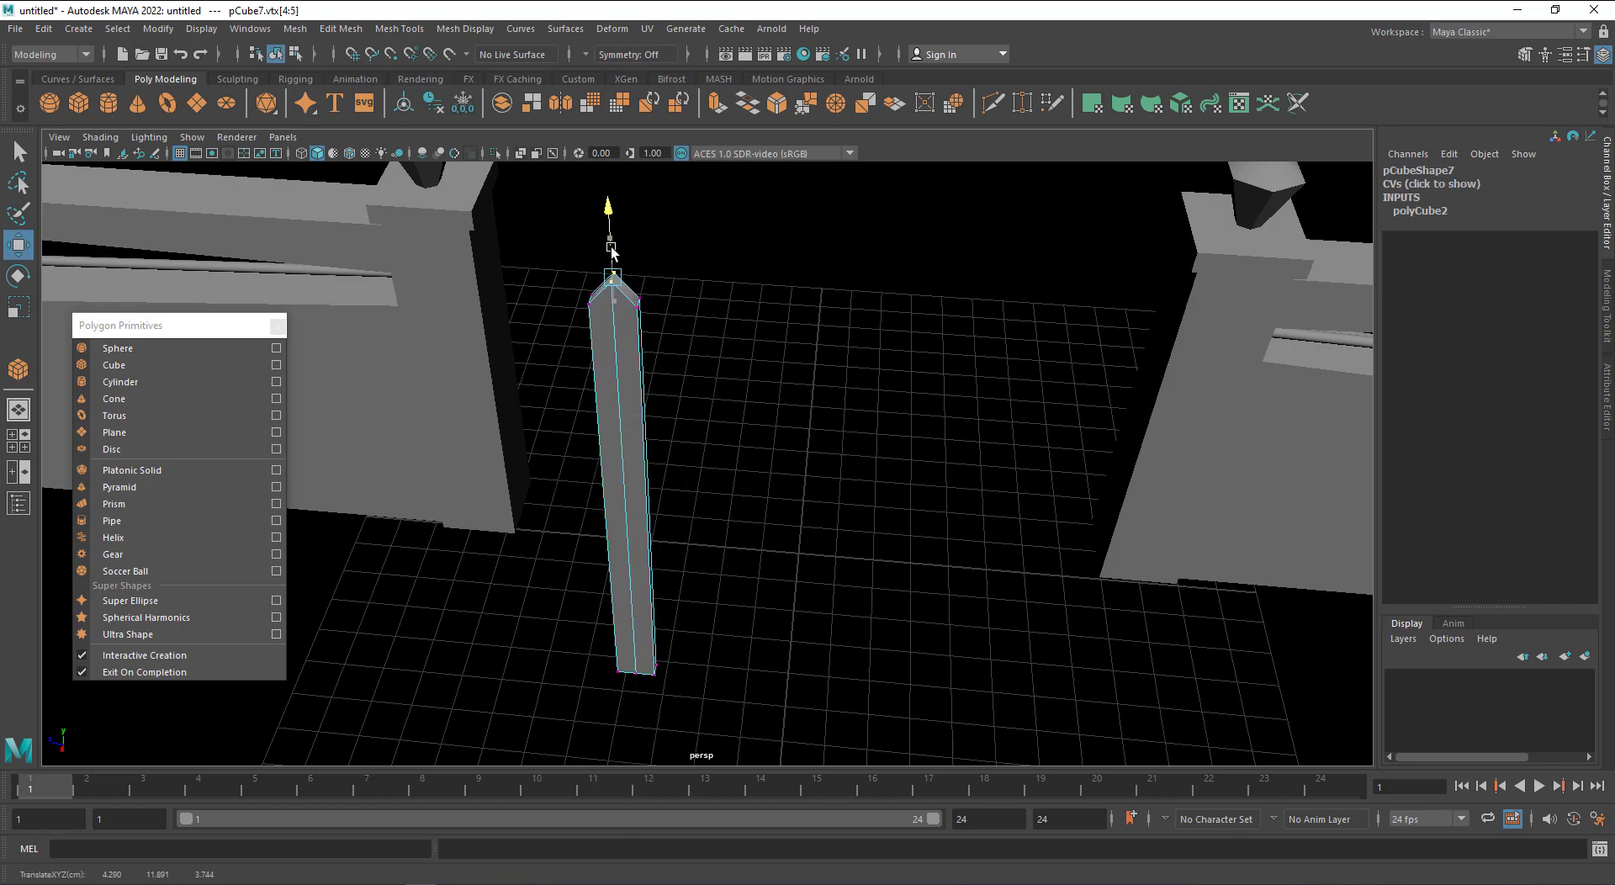
key(alt+Tab)
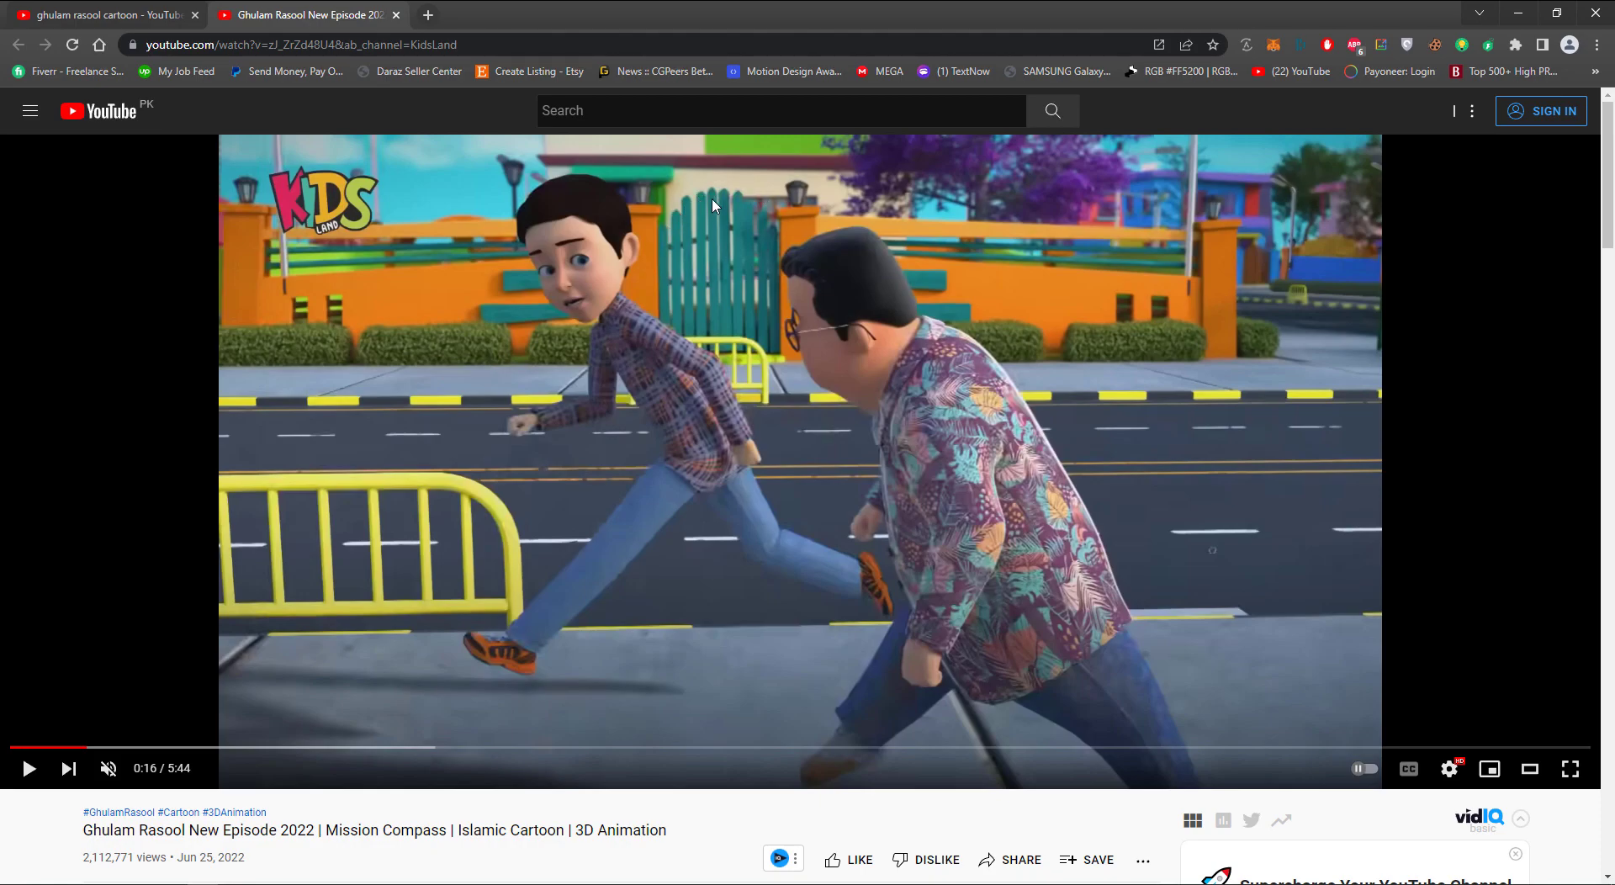
key(alt+Tab)
right_drag(627, 361, 685, 352)
Move the pointed plank along Z to about 6.48 beside the nearest pillar, and duplicate it into four evenly spaced copies
key(space)
drag(646, 423, 694, 430)
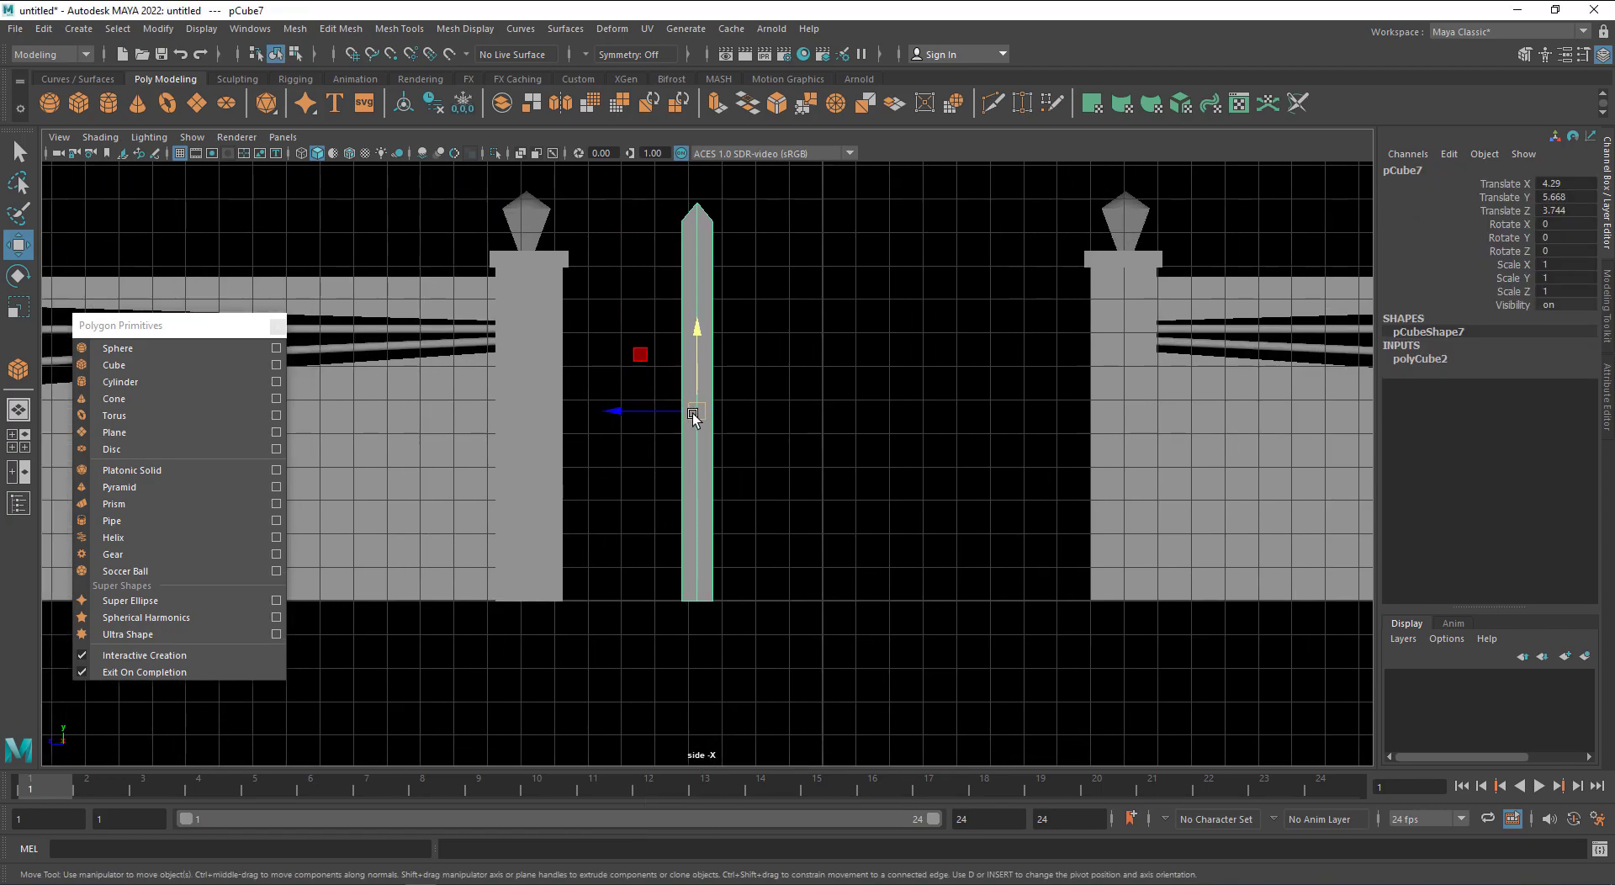
drag(664, 412, 623, 414)
key(ctrl+d)
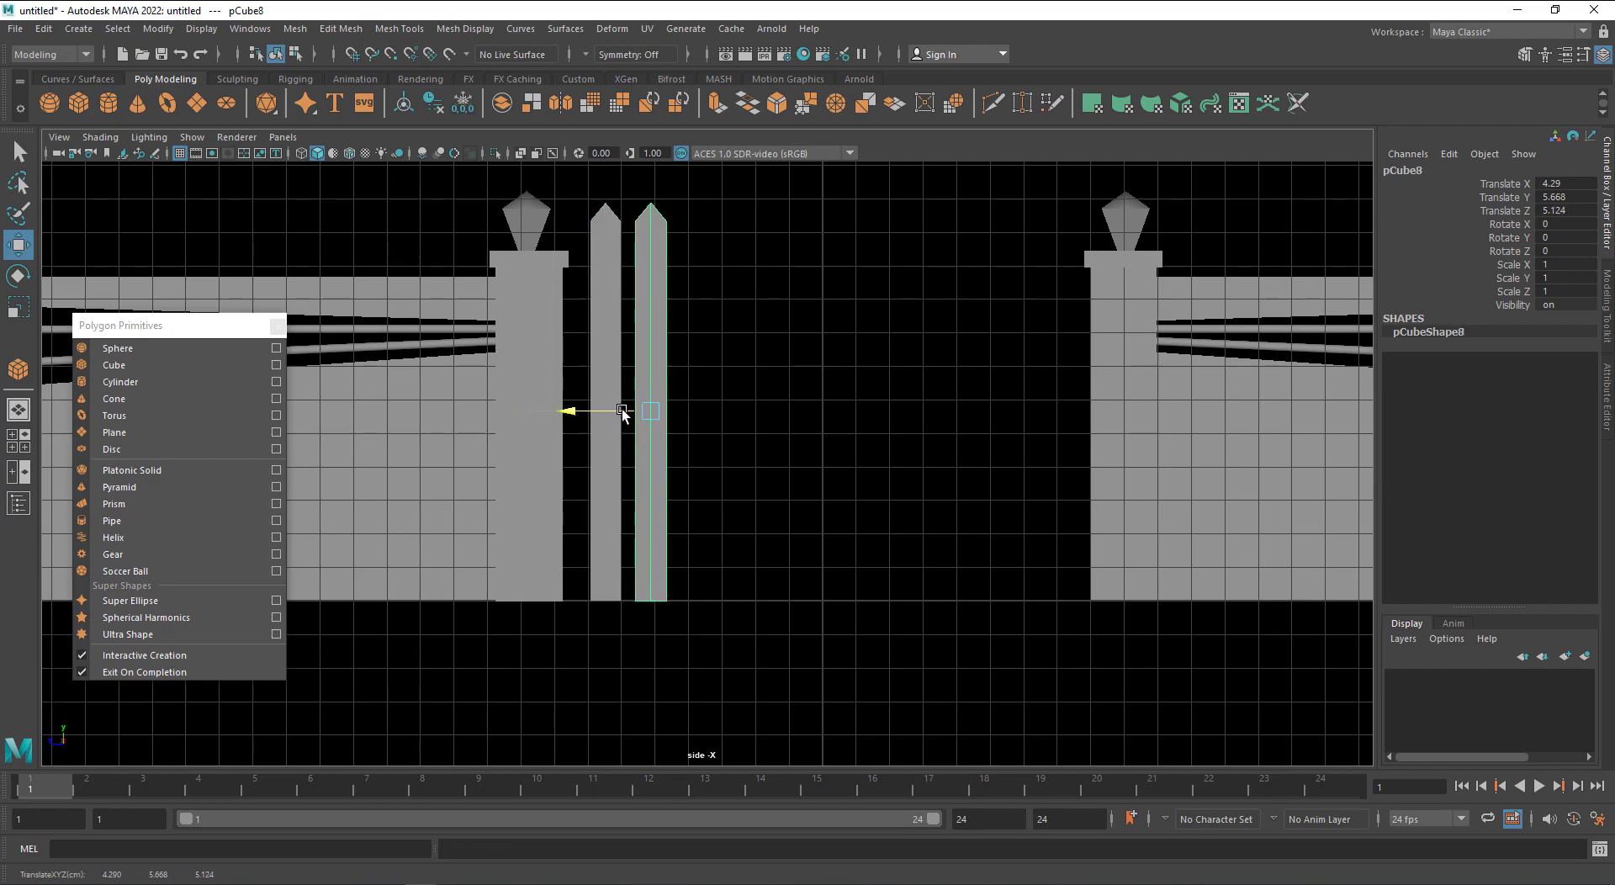
key(shift+d)
key(shift+d)
key(shift+d)
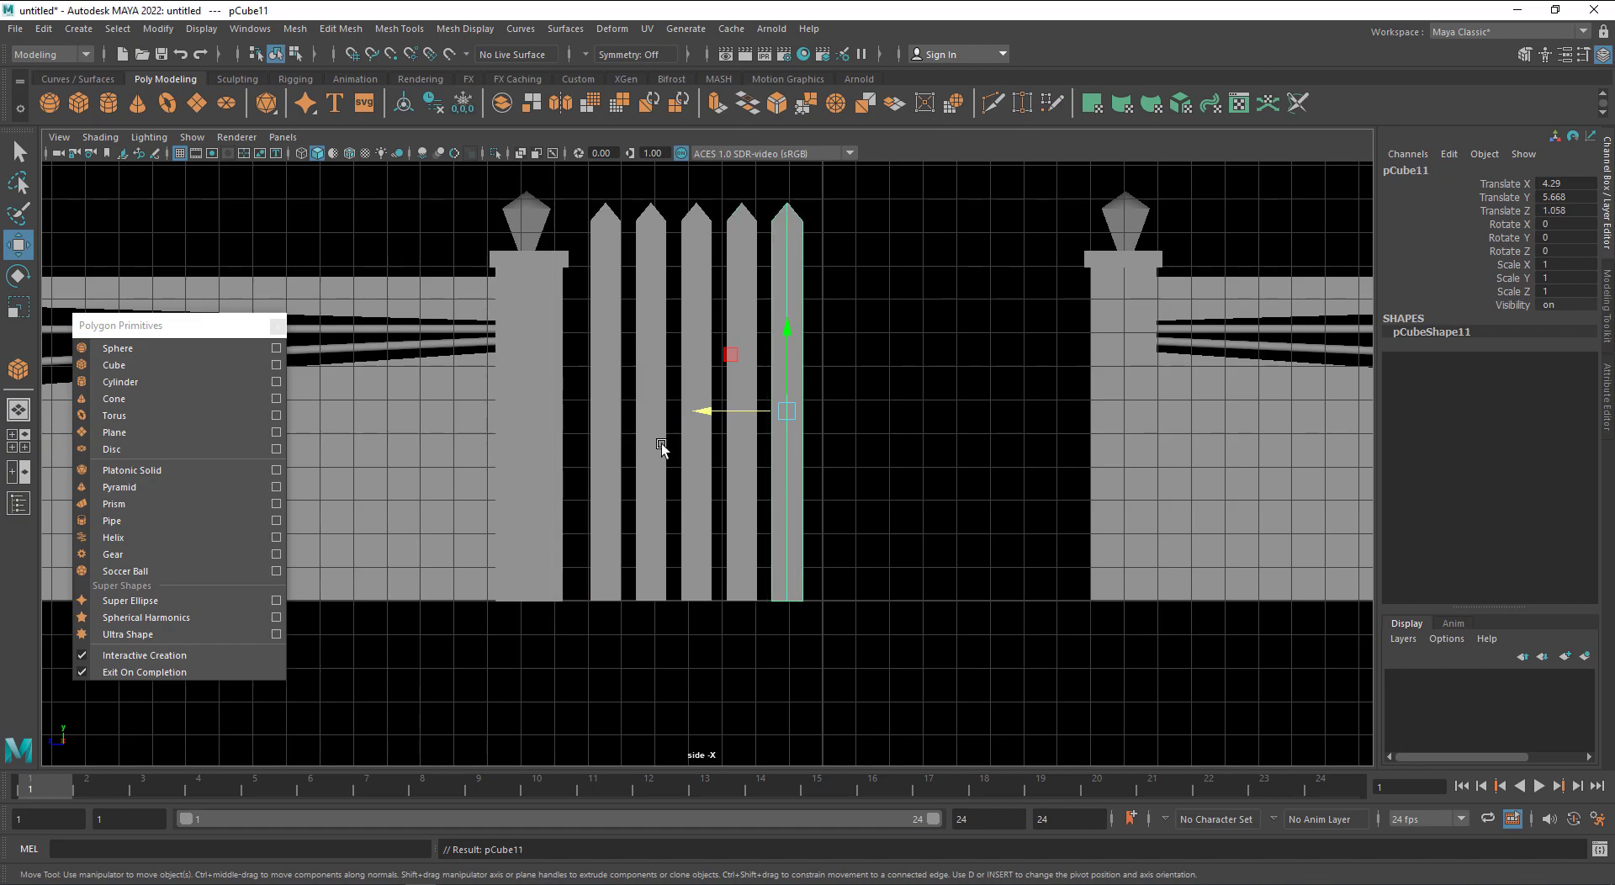
Lower the top vertices of the plank nearest the pillar to make it the shortest of the five
alt+middle_drag(683, 452, 609, 479)
click(761, 463)
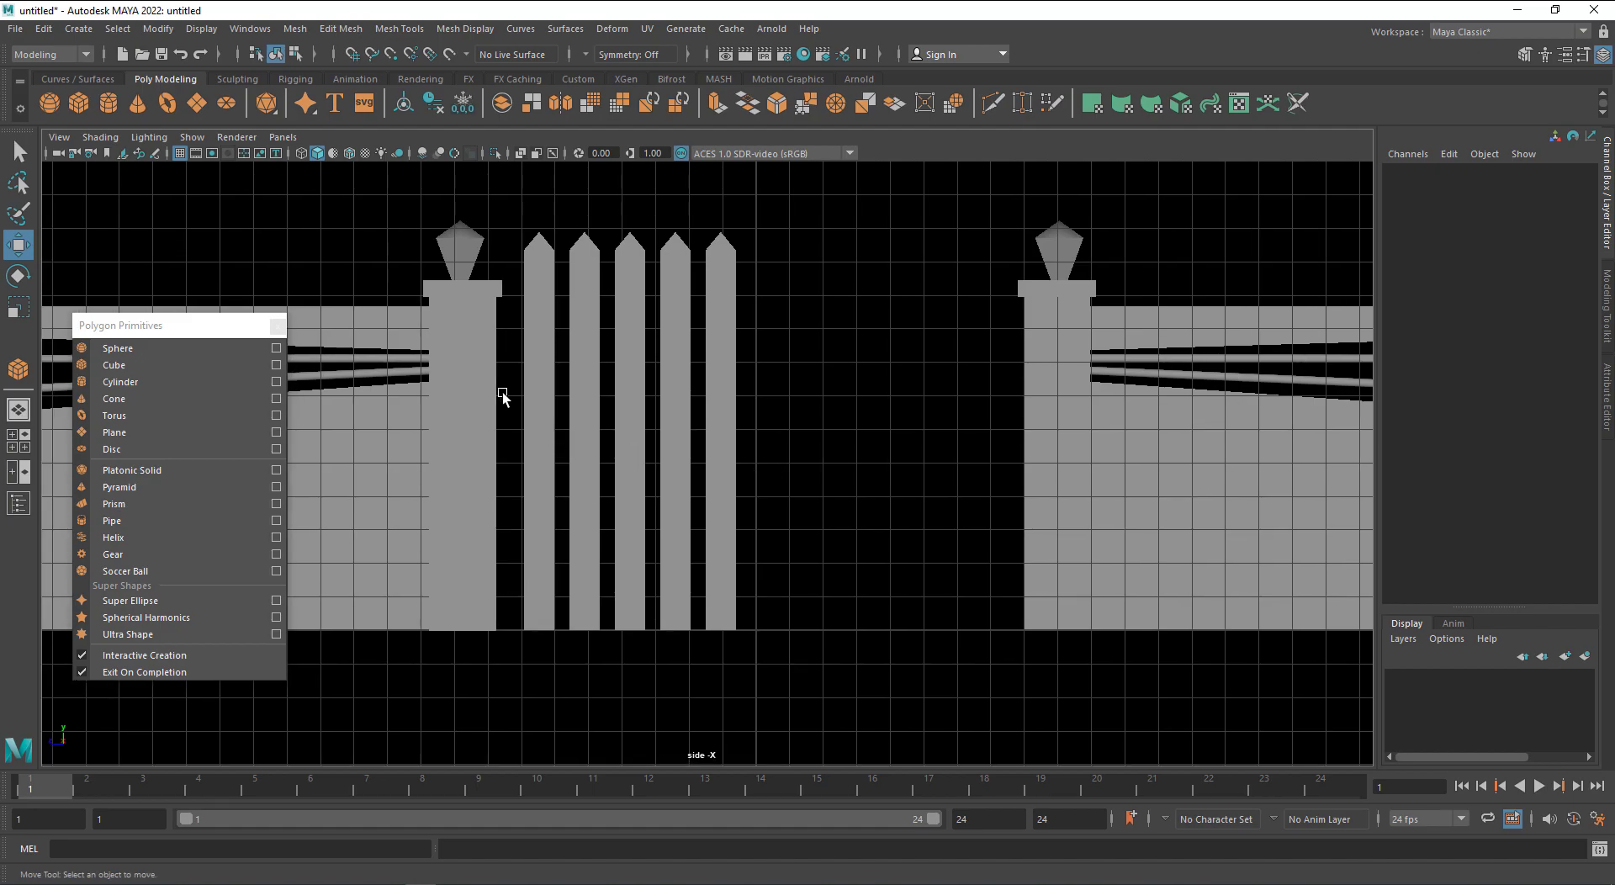
click(533, 365)
right_click(537, 357)
right_drag(536, 357, 458, 359)
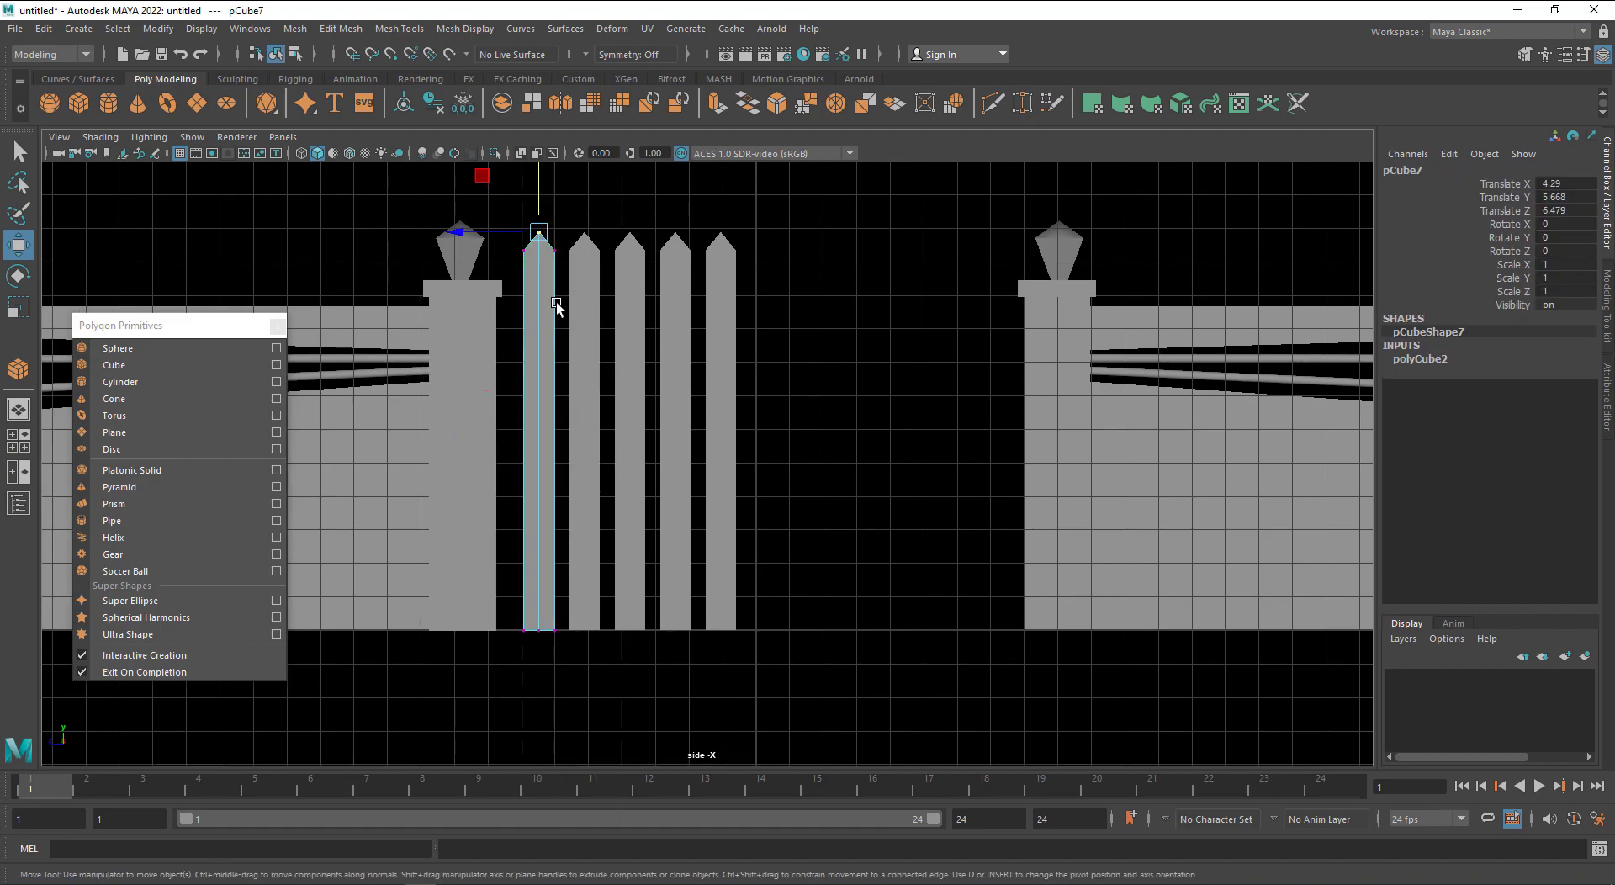
drag(562, 210, 497, 306)
drag(541, 190, 540, 242)
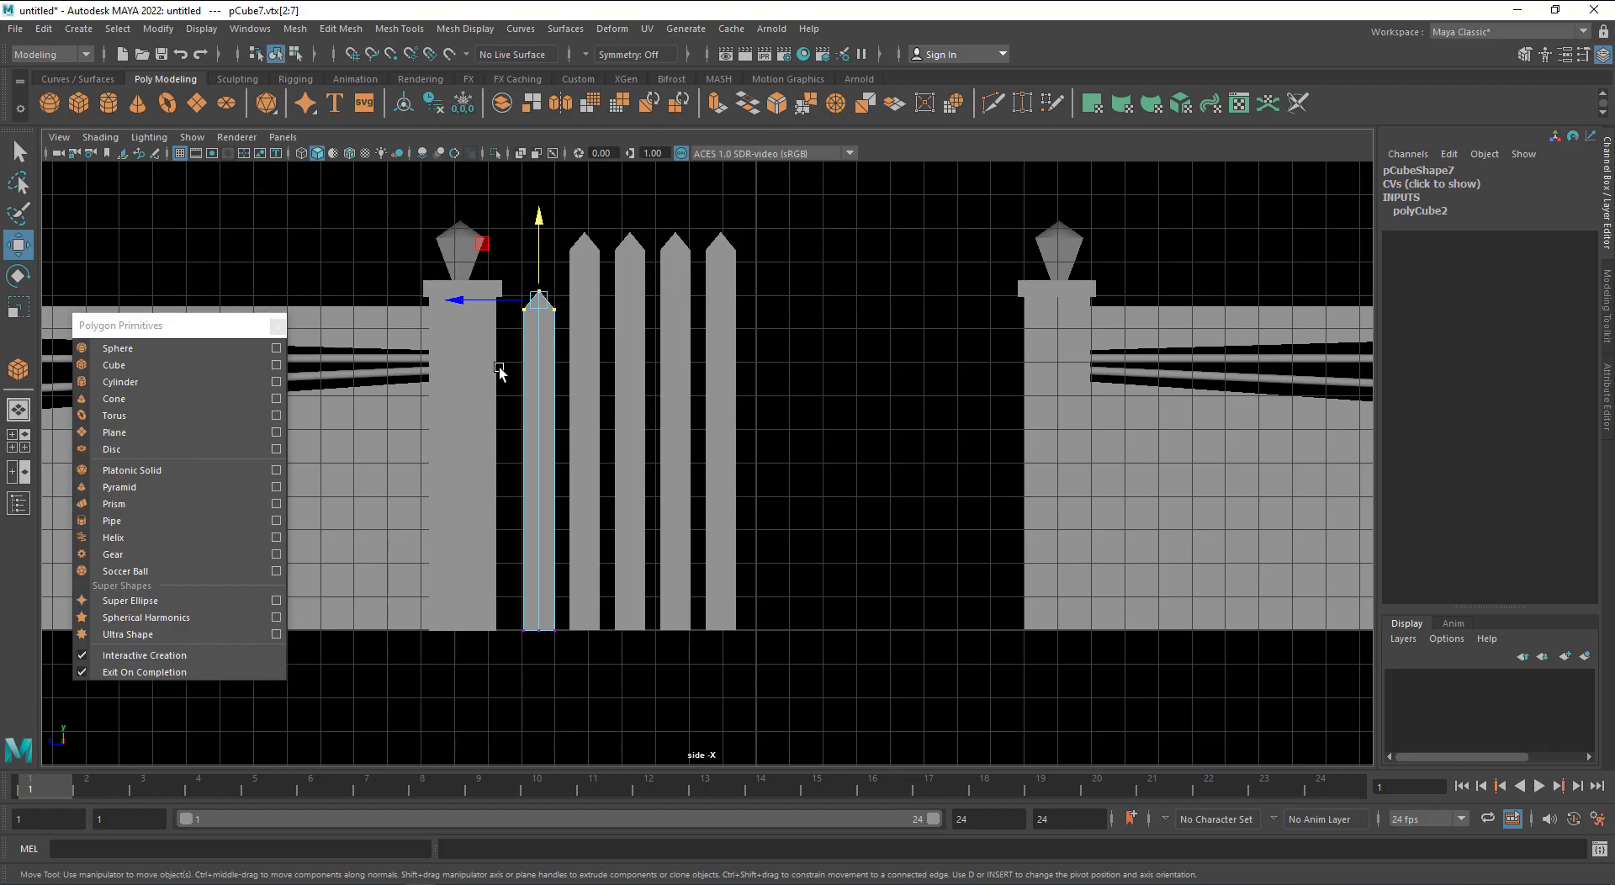
middle_drag(505, 360, 509, 412)
Lower the top vertices of the second and third planks by decreasing amounts so their tips rise away from the pillar
right_drag(541, 396, 538, 328)
click(580, 334)
drag(617, 213, 516, 310)
middle_drag(572, 403, 573, 456)
mouse_move(594, 418)
right_down()
mouse_move(632, 397)
mouse_move(580, 394)
right_up()
click(629, 395)
drag(687, 191, 573, 286)
middle_drag(633, 463, 636, 492)
Lower the fourth plank's top vertices slightly so its tip sits just below the fifth plank's
right_drag(643, 424, 601, 418)
drag(709, 210, 664, 242)
drag(653, 316, 651, 319)
mouse_move(805, 356)
middle_down()
mouse_move(808, 377)
mouse_move(810, 362)
middle_up()
Select all five planks, move them along Z closer to the pillar, and group them
right_drag(668, 330, 761, 330)
drag(850, 323, 649, 415)
drag(504, 441, 485, 443)
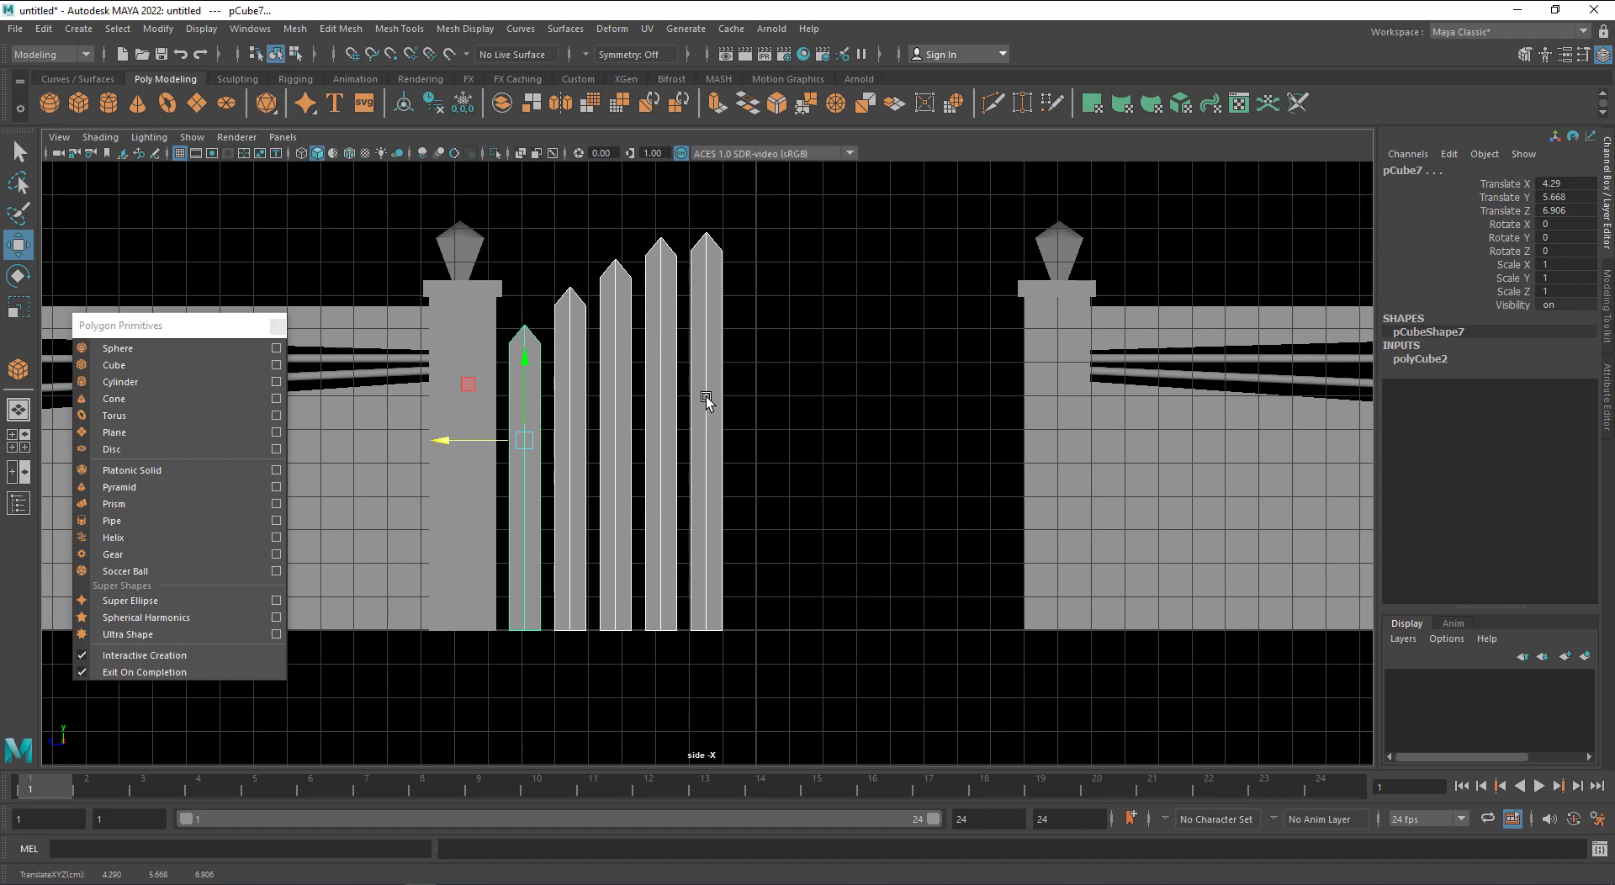
key(ctrl+g)
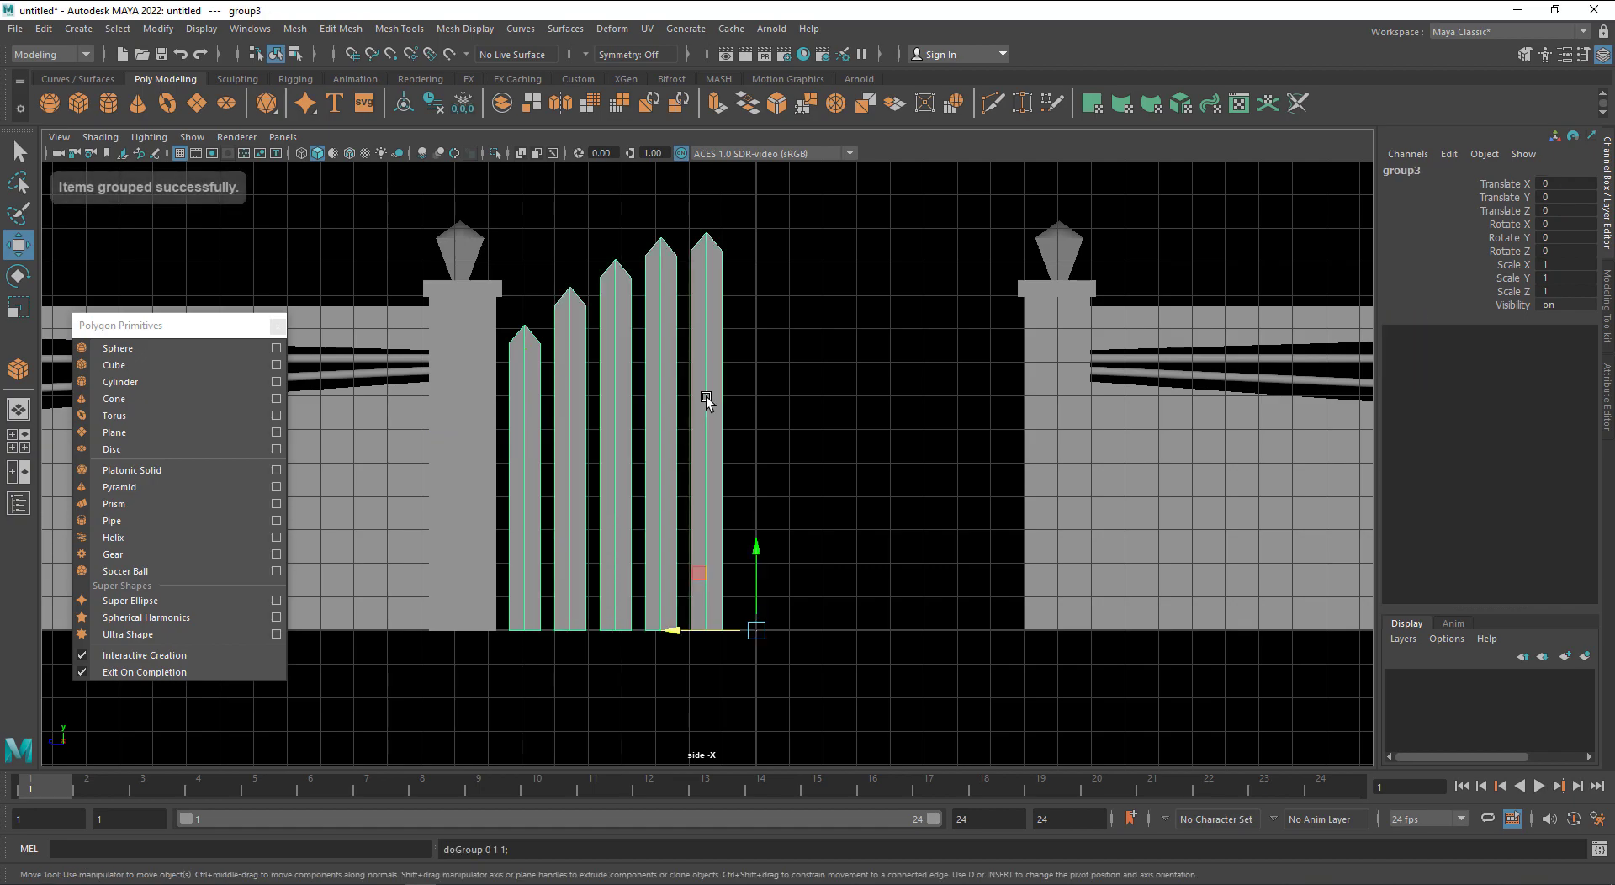
Duplicate the five-plank group and set the copy's Rotate Y to -180 so it mirrors the first set
key(ctrl+g)
key(e)
drag(824, 644, 664, 639)
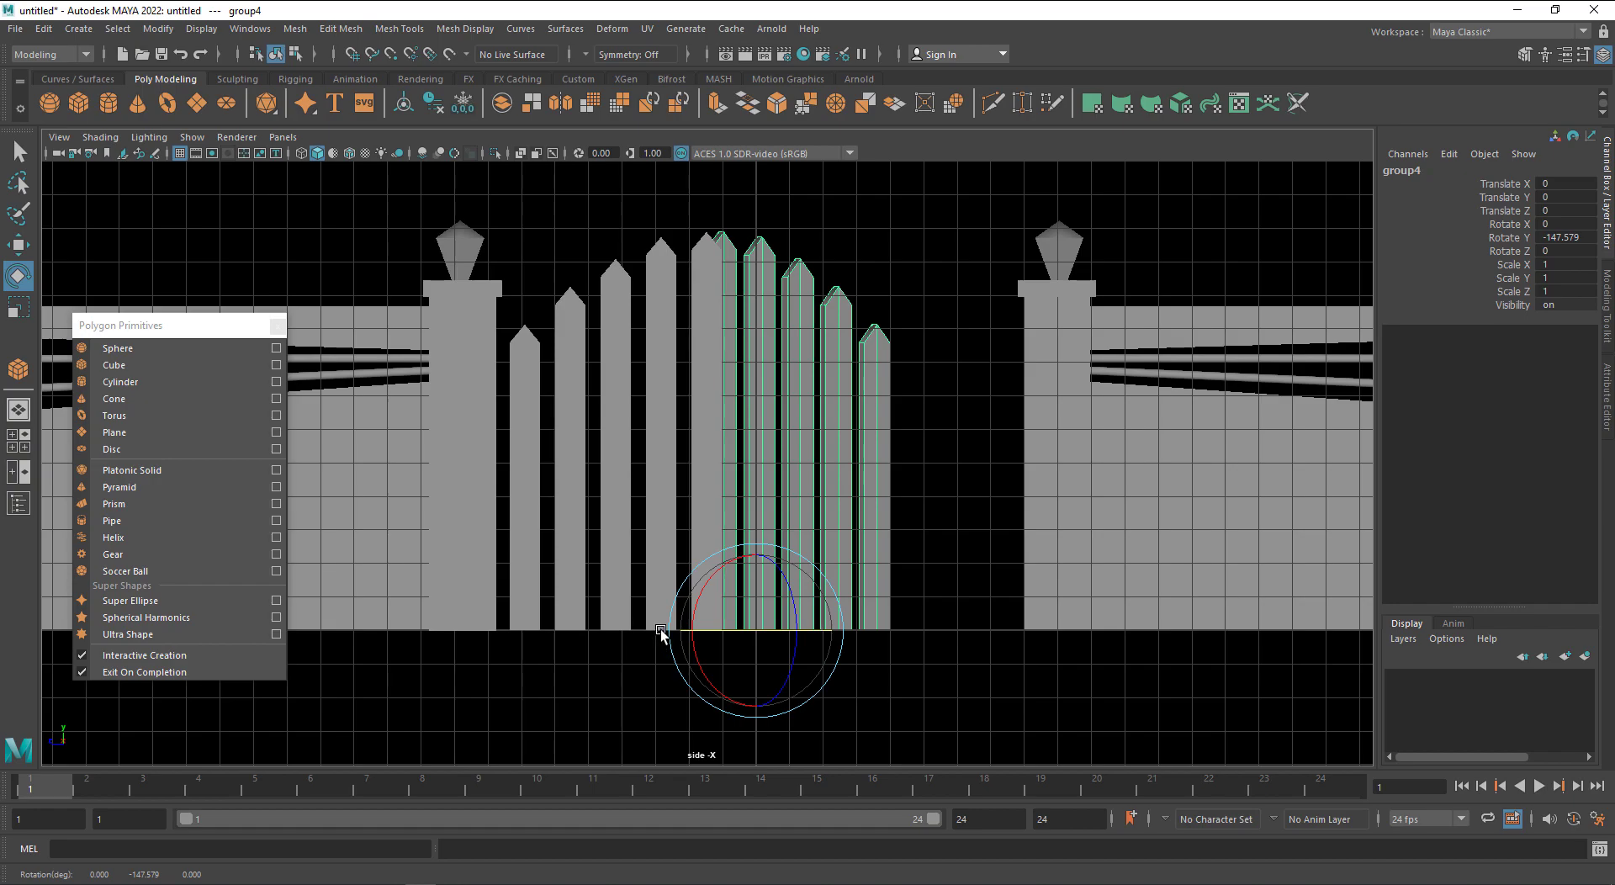
double_click(1557, 237)
text(-180)
key(Return)
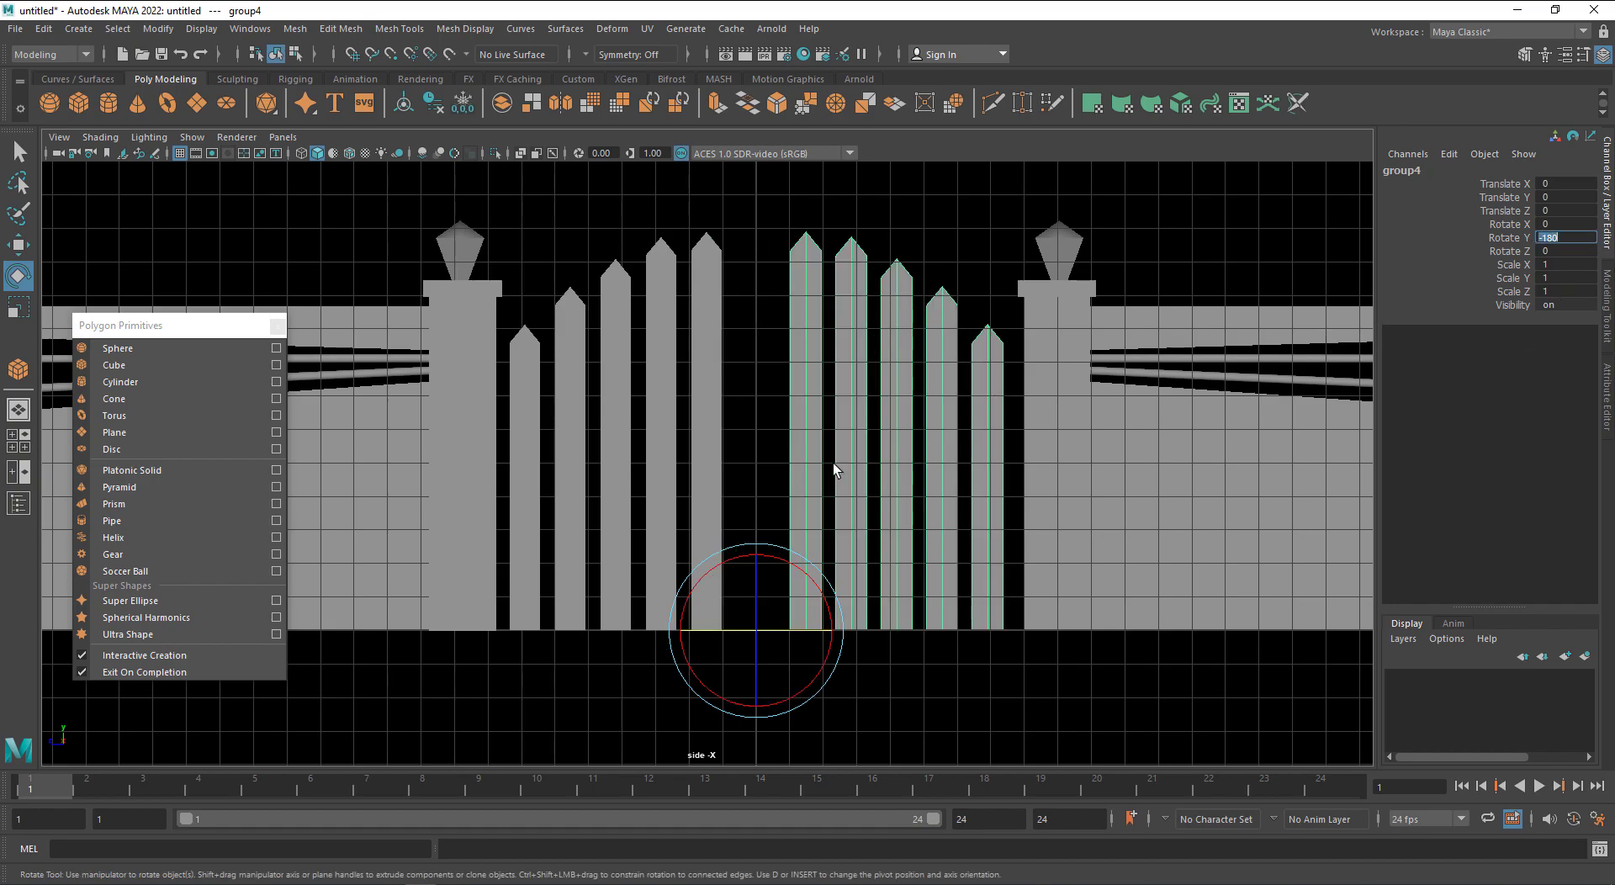
key(w)
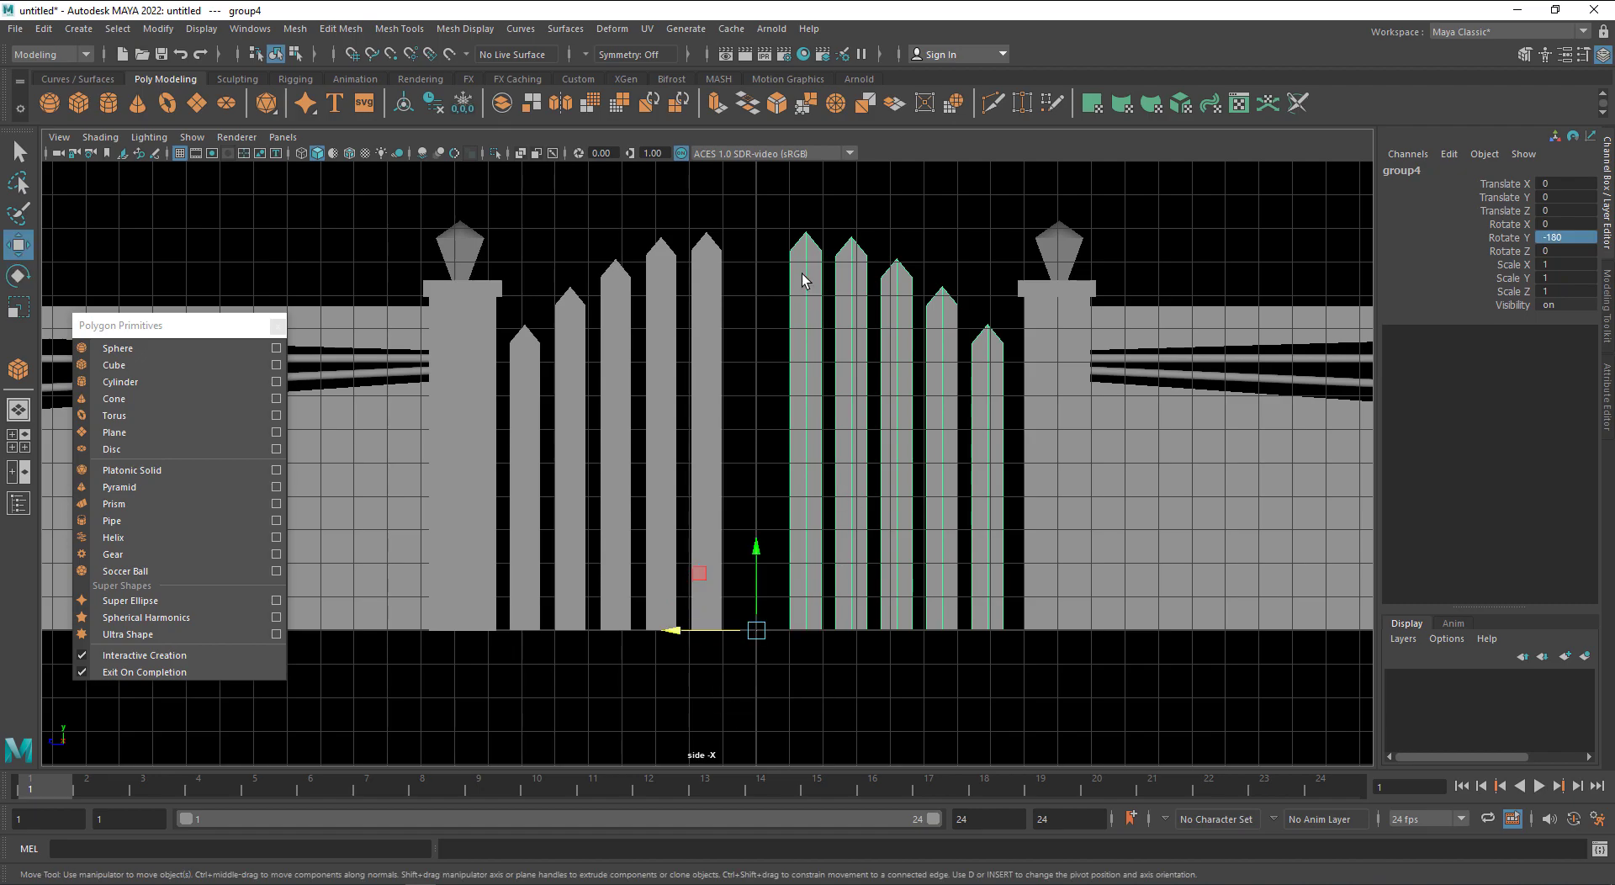
Delete the mirrored group's tallest plank and move its remaining four planks along Z to about 3.062, beside the original tallest plank
drag(717, 629, 665, 637)
click(856, 709)
click(759, 623)
key(Delete)
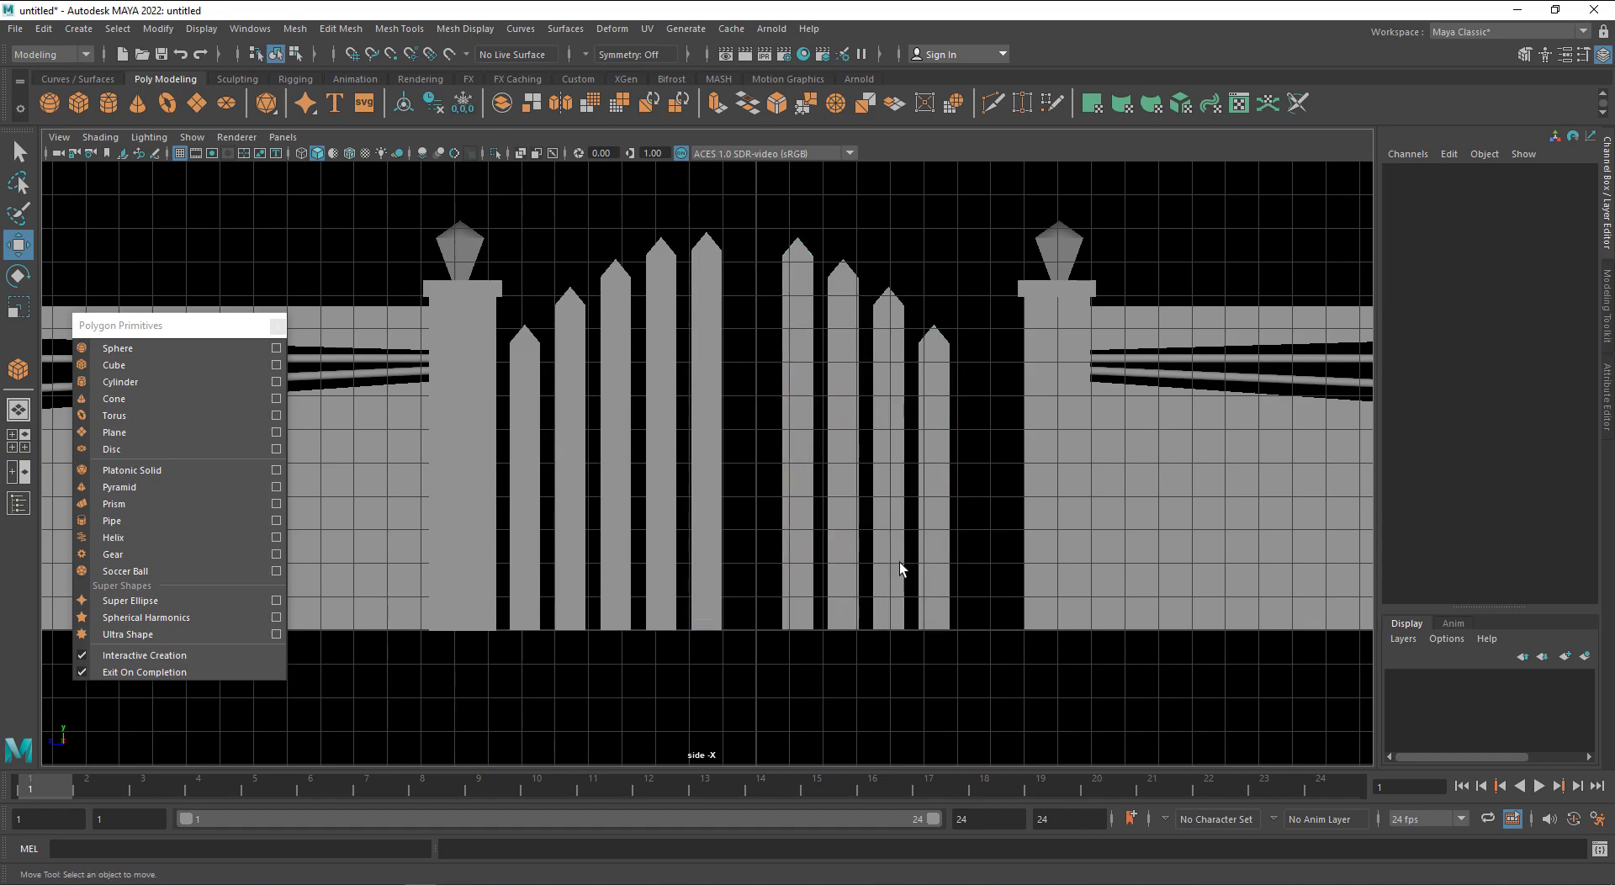
click(793, 511)
key(Up)
drag(650, 635, 602, 634)
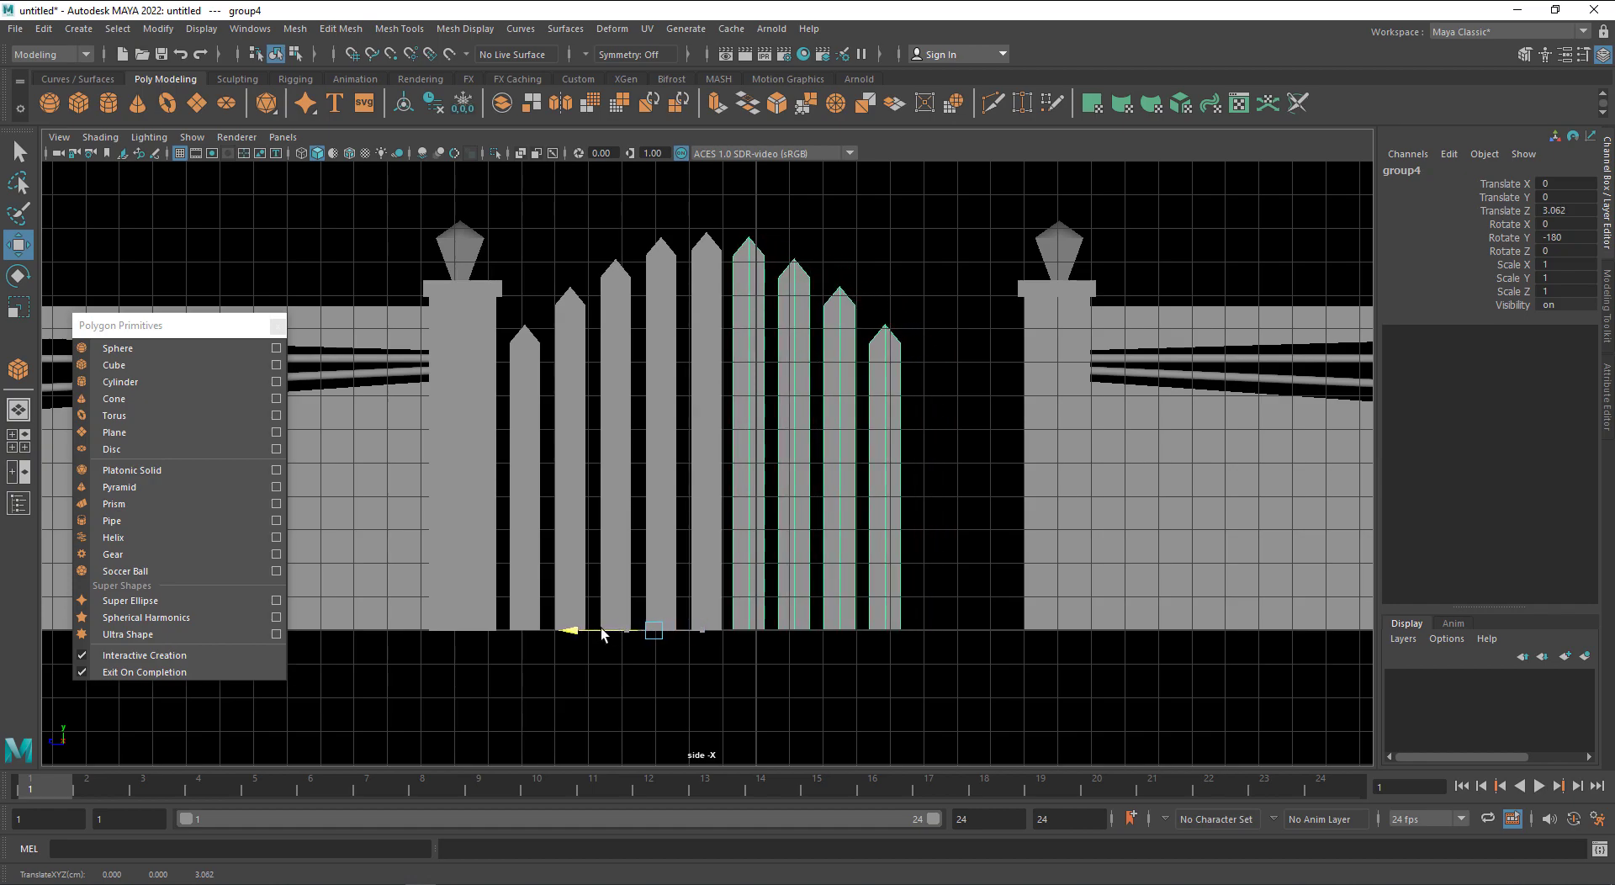
Raise the top vertices of the central gate plank to make it clearly the tallest
click(703, 387)
right_drag(704, 387, 640, 368)
drag(641, 353, 758, 203)
shift+middle_drag(747, 594, 748, 577)
right_drag(738, 435, 739, 438)
Move the wall group beyond the four-plank side along Z to about 3.055, closing the gap to the gate
click(940, 516)
click(1036, 506)
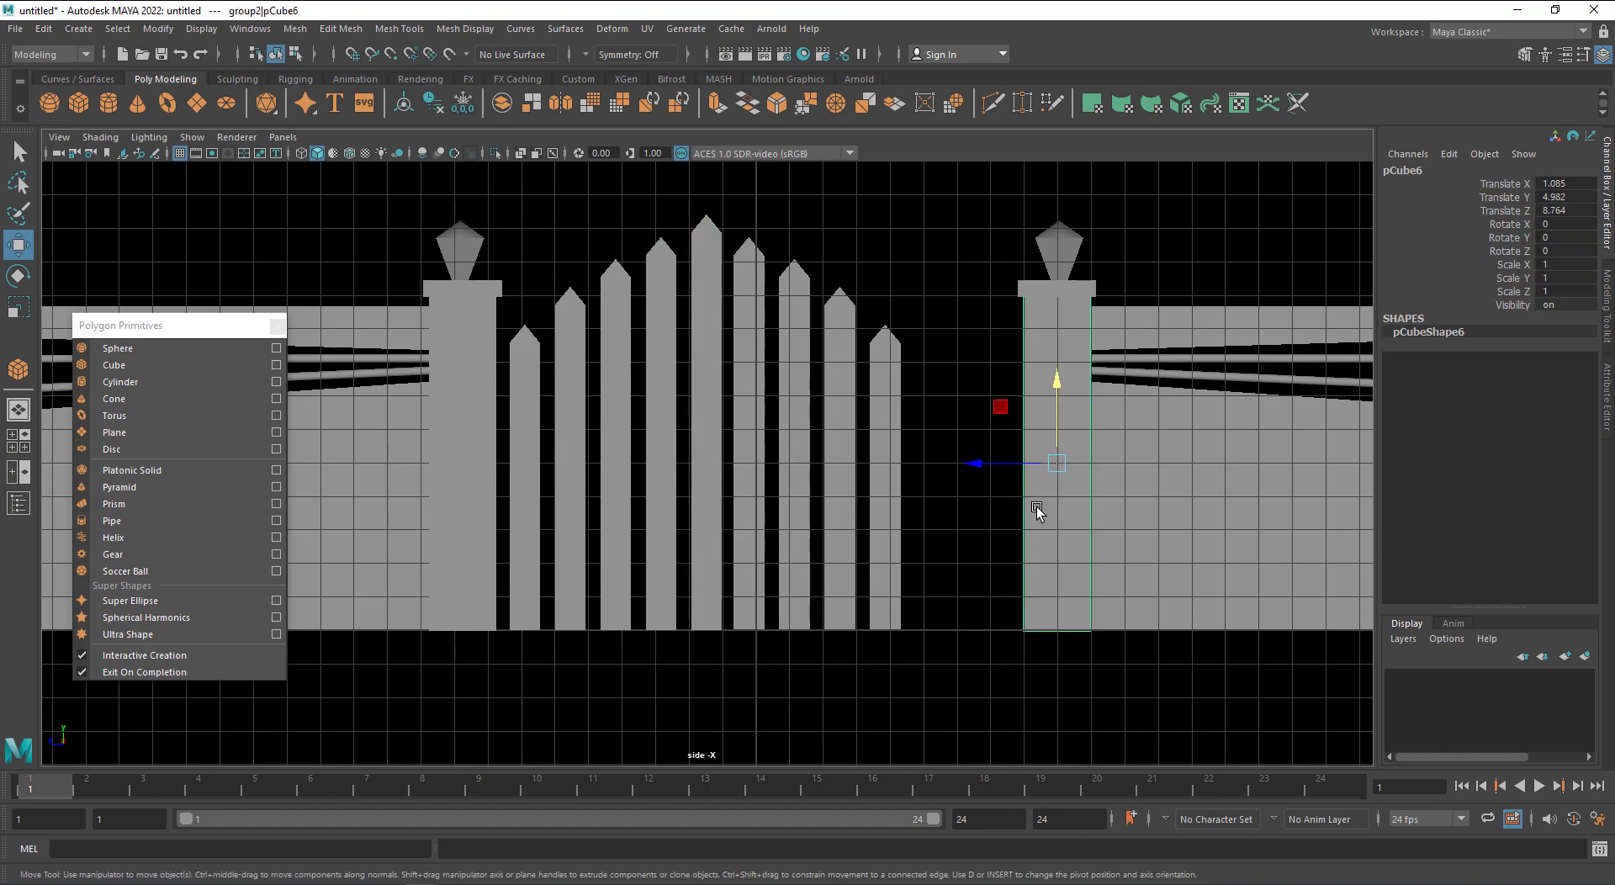
key(Up)
drag(701, 629, 596, 582)
key(space)
Select the five-plank group and move it along X in the top view so it lines up between the pillars
alt+drag(807, 657, 733, 681)
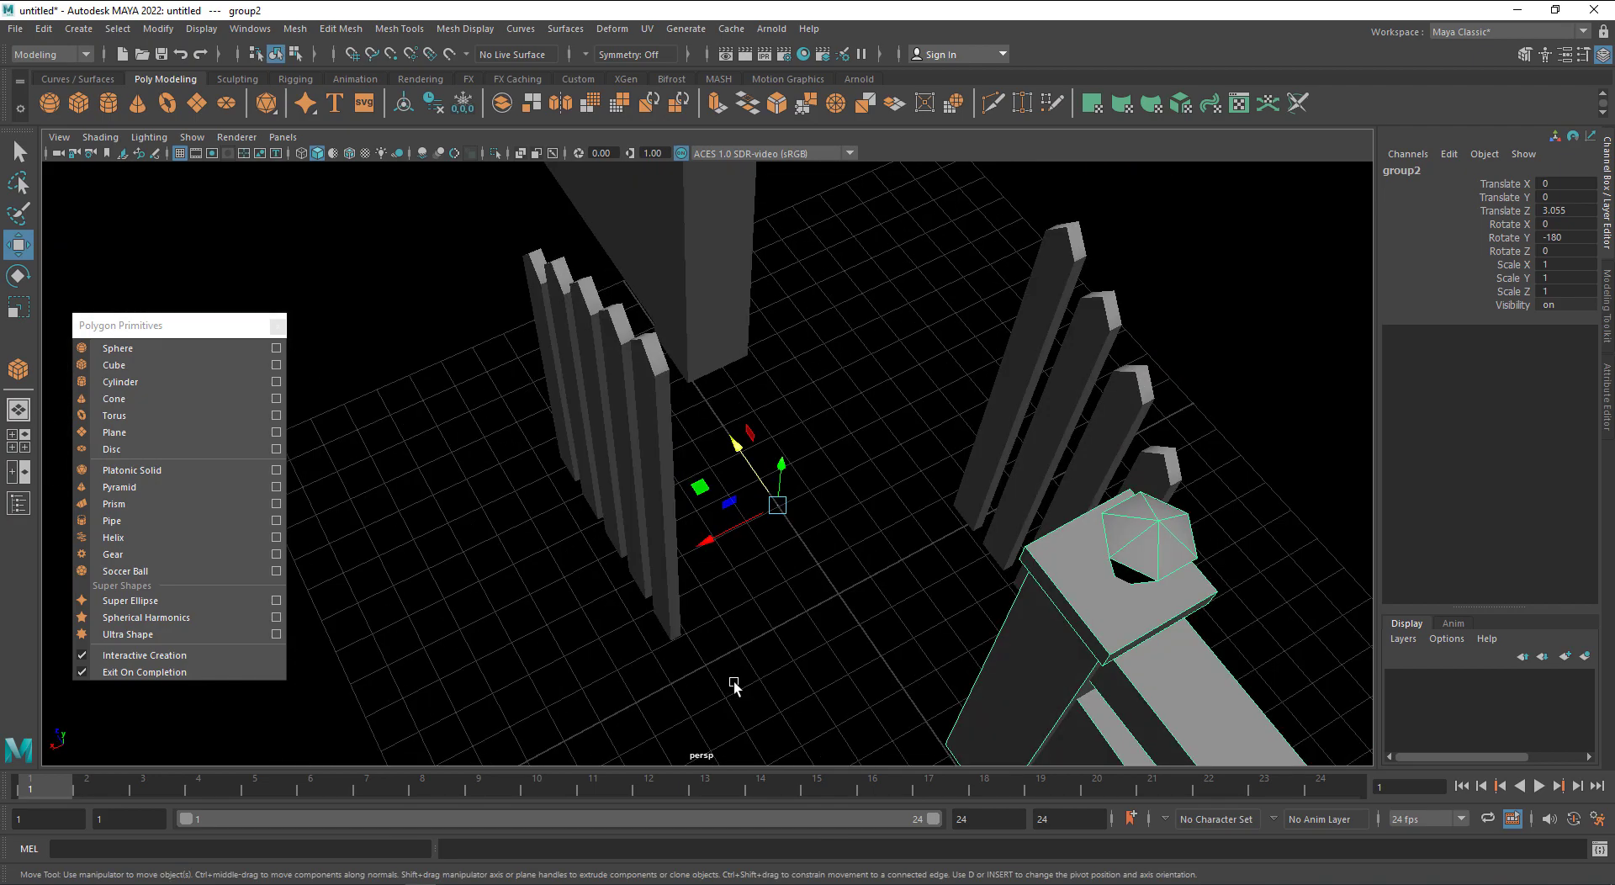
scroll(733, 681, down, 3)
alt+middle_drag(761, 683, 726, 682)
click(678, 654)
click(648, 574)
key(ctrl+g)
key(space)
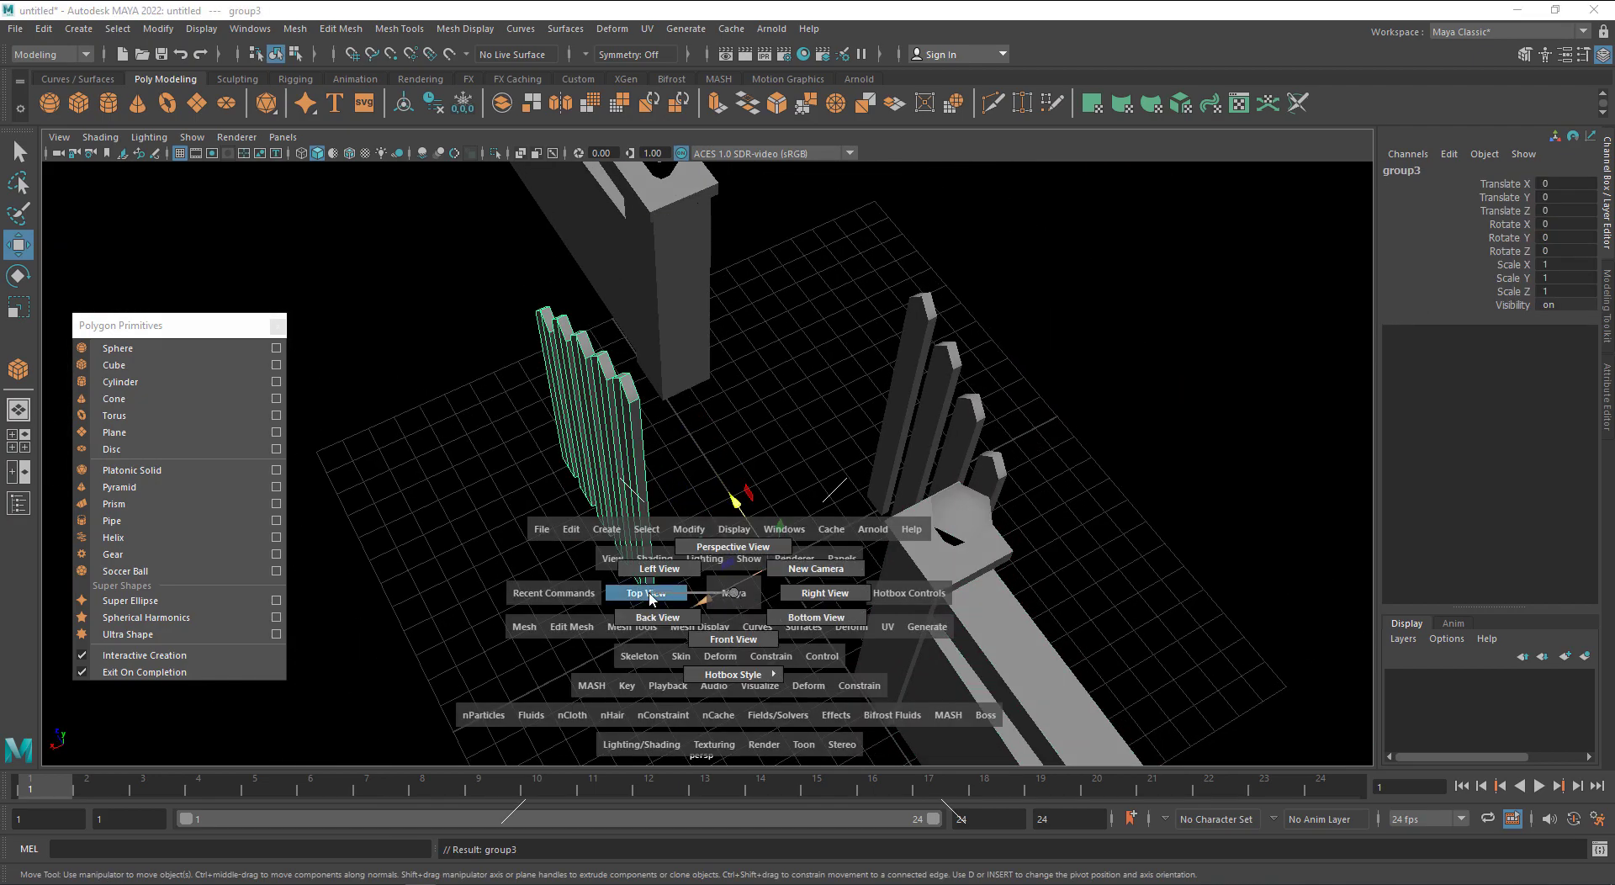
drag(650, 599, 650, 598)
scroll(721, 560, up, 5)
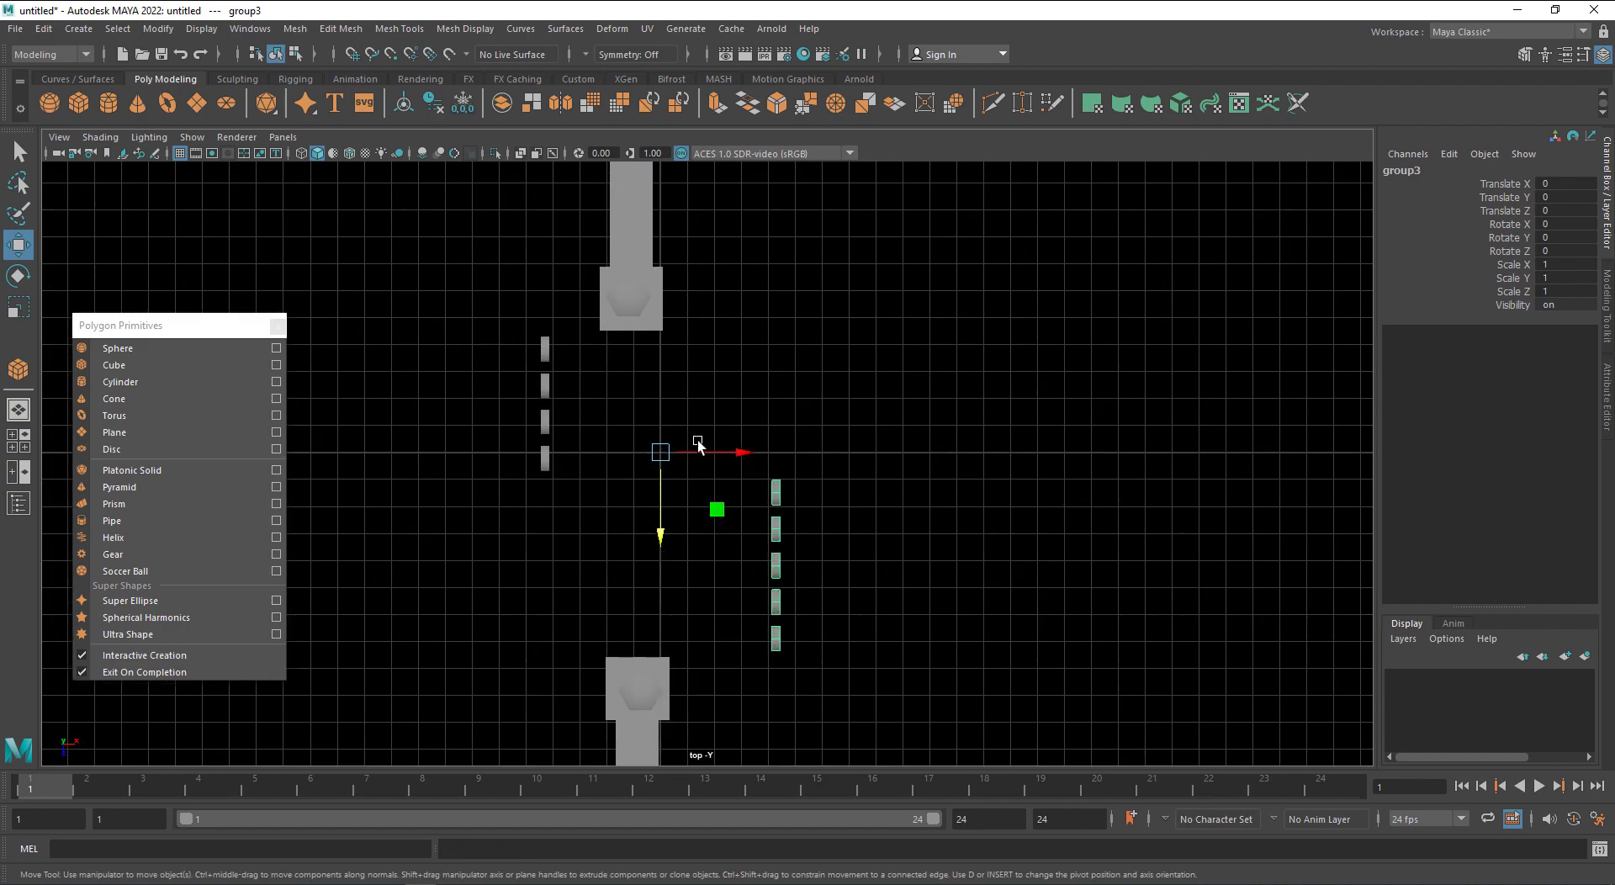
alt+middle_drag(697, 441, 722, 473)
drag(729, 485, 596, 487)
Move the four-plank group along X in line with the five-plank group, and shift both groups slightly along X to centre them on the pillars
click(569, 382)
key(Up)
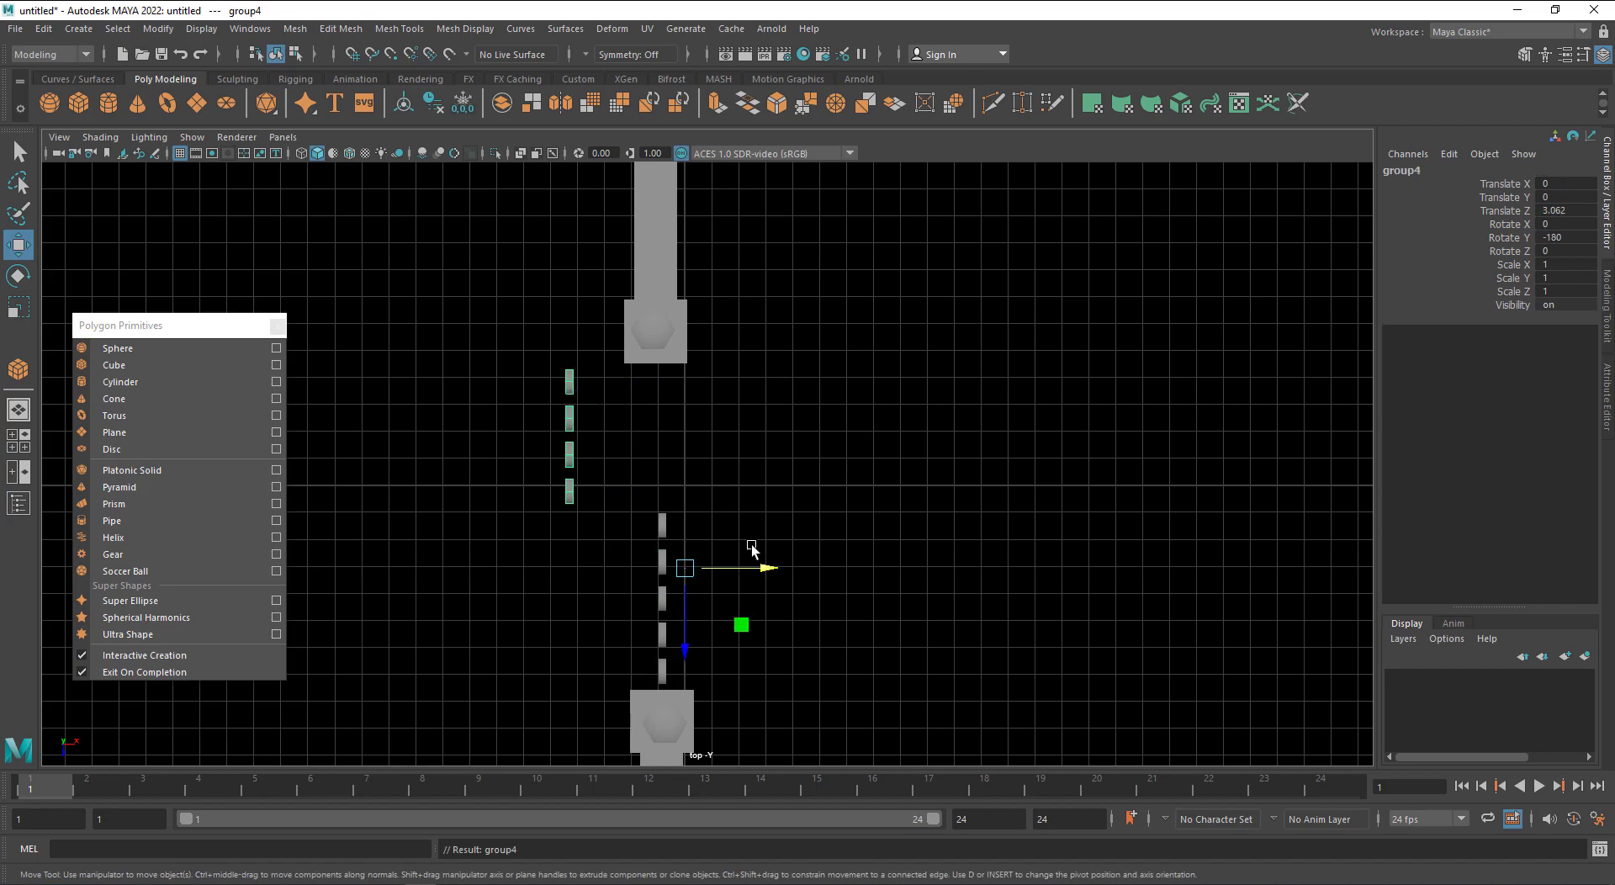
drag(757, 569, 847, 568)
shift+click(663, 527)
key(Up)
drag(627, 486, 619, 485)
Switch the perspective viewport background to solid grey and close the floating Polygon Primitives window
scroll(894, 562, down, 1)
key(space)
drag(894, 562, 894, 514)
alt+drag(830, 580, 852, 551)
click(762, 604)
scroll(762, 603, down, 6)
alt+drag(762, 604, 681, 598)
key(alt+b)
key(alt+b)
key(alt+b)
alt+drag(602, 670, 635, 677)
key(alt+v)
key(alt+v)
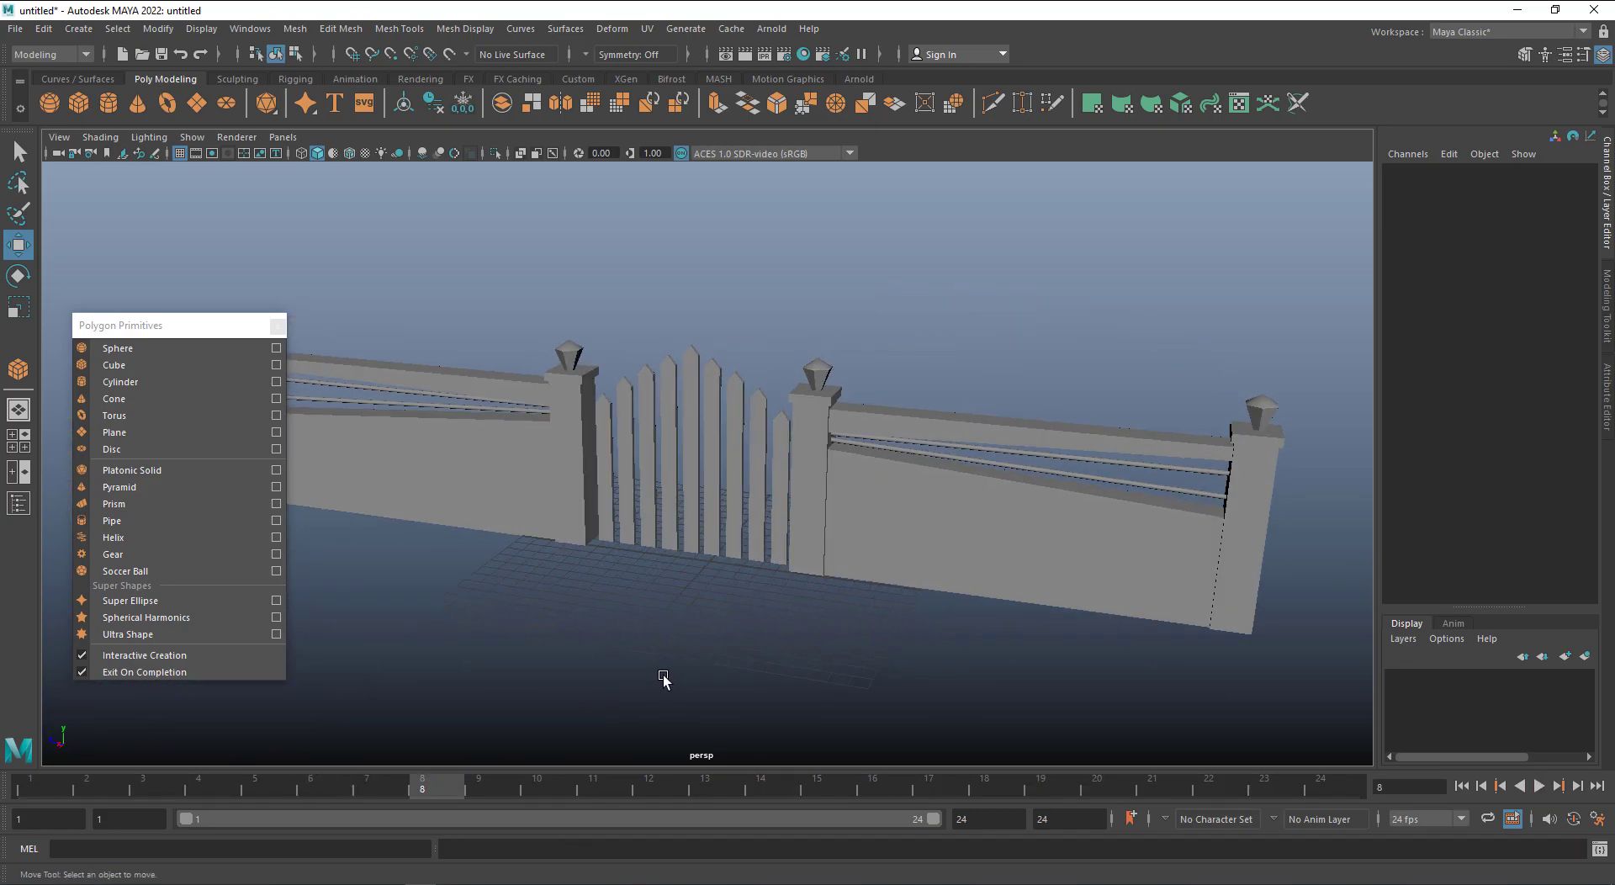
key(alt+b)
key(alt+b)
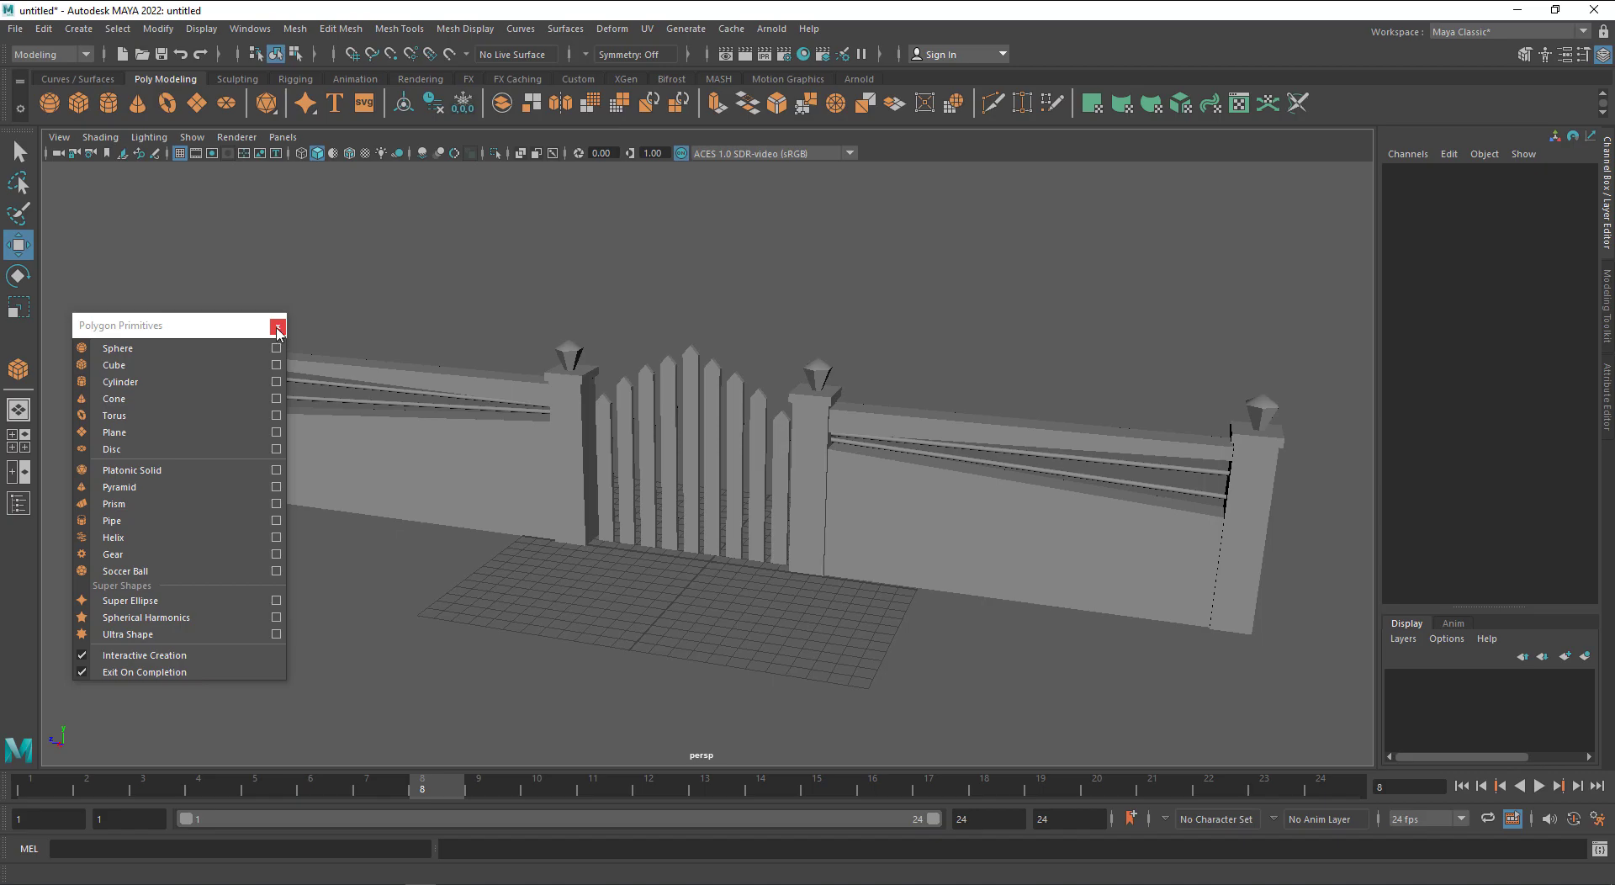
click(278, 327)
alt+middle_drag(484, 652, 458, 653)
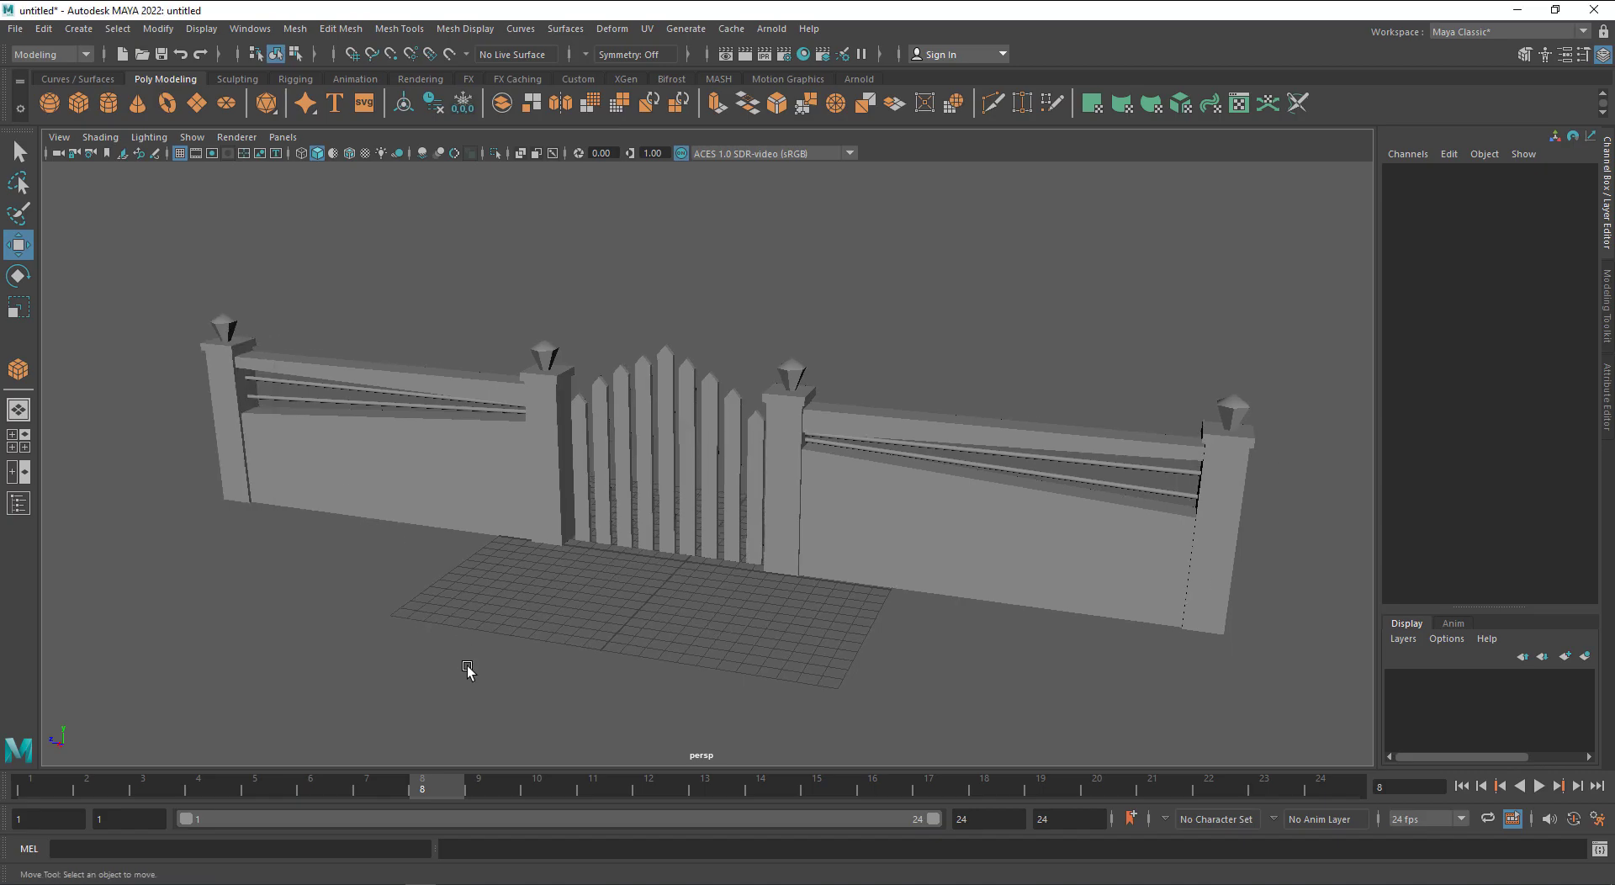
Highlight the gate's two plank groups together and clear the selection
click(602, 467)
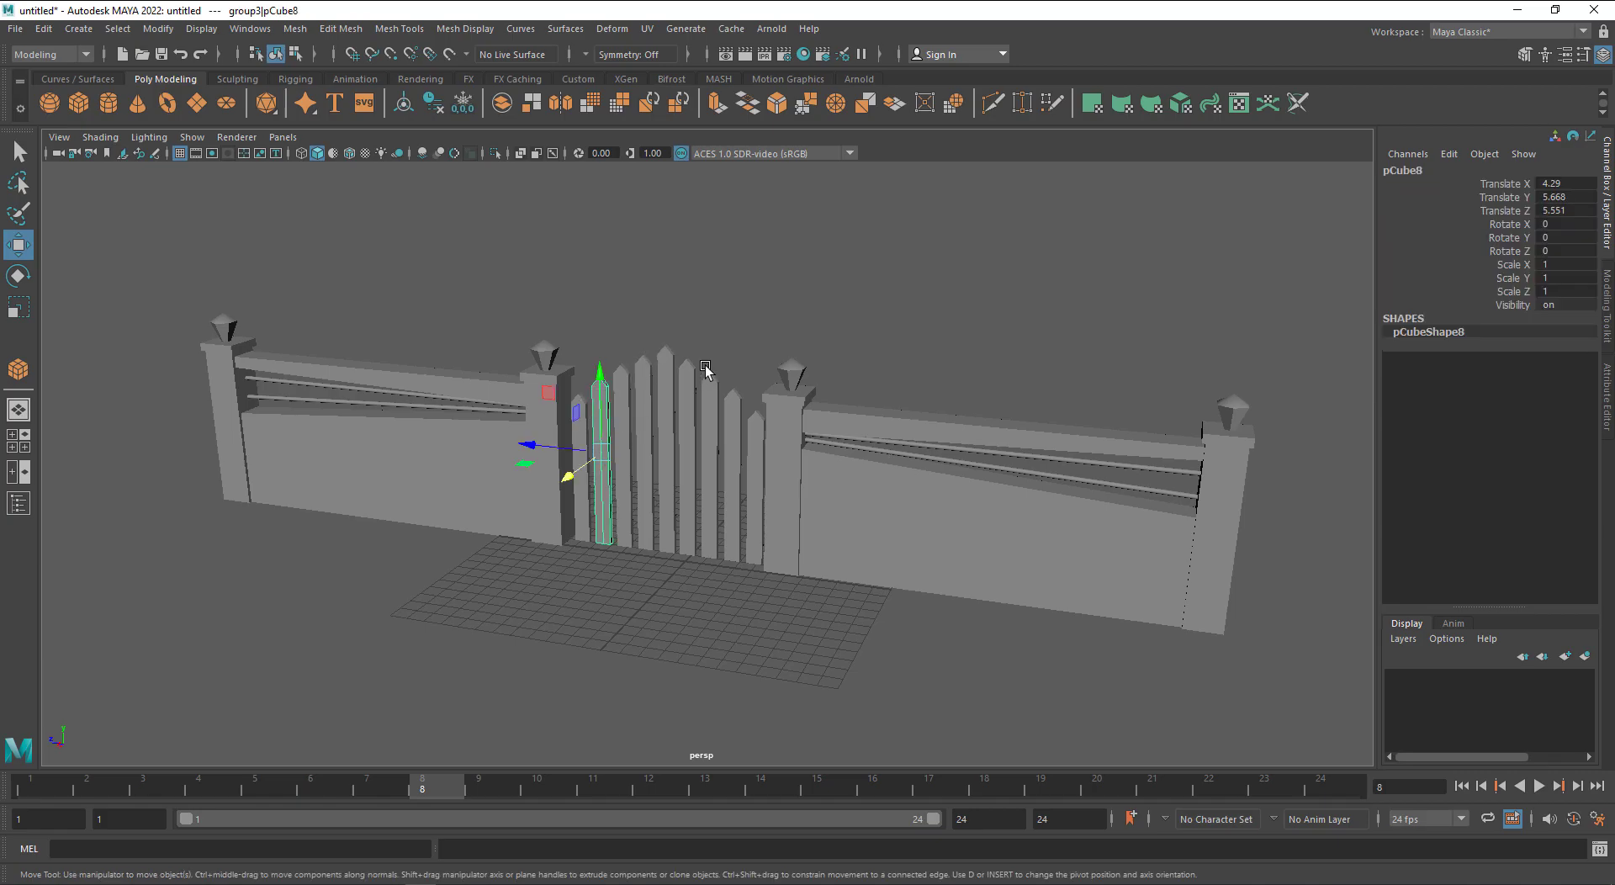
click(731, 410)
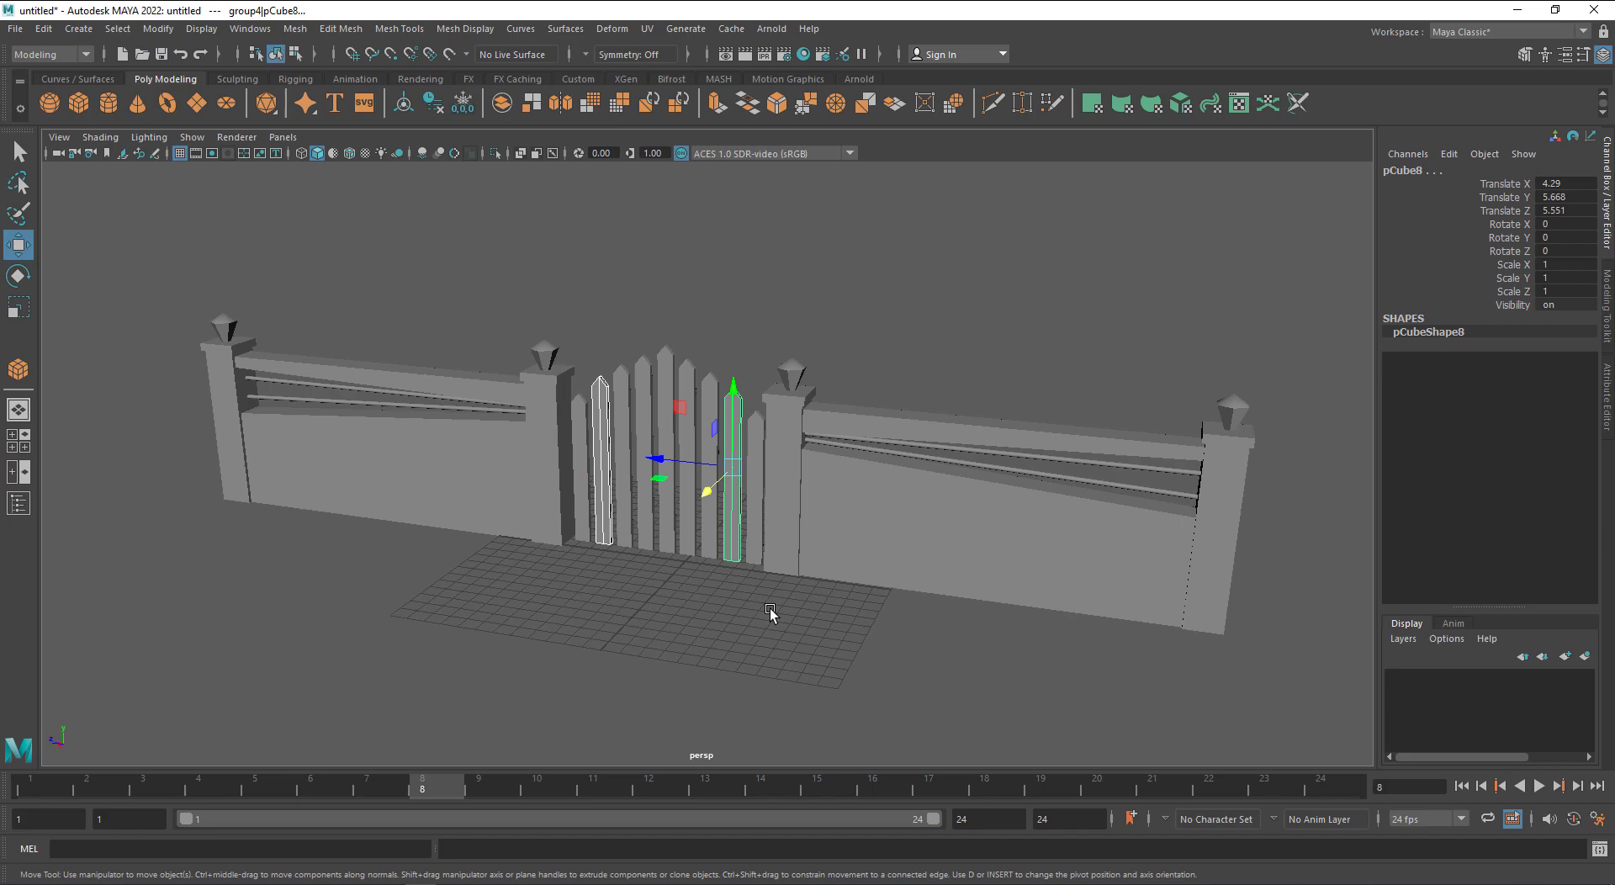
key(Up)
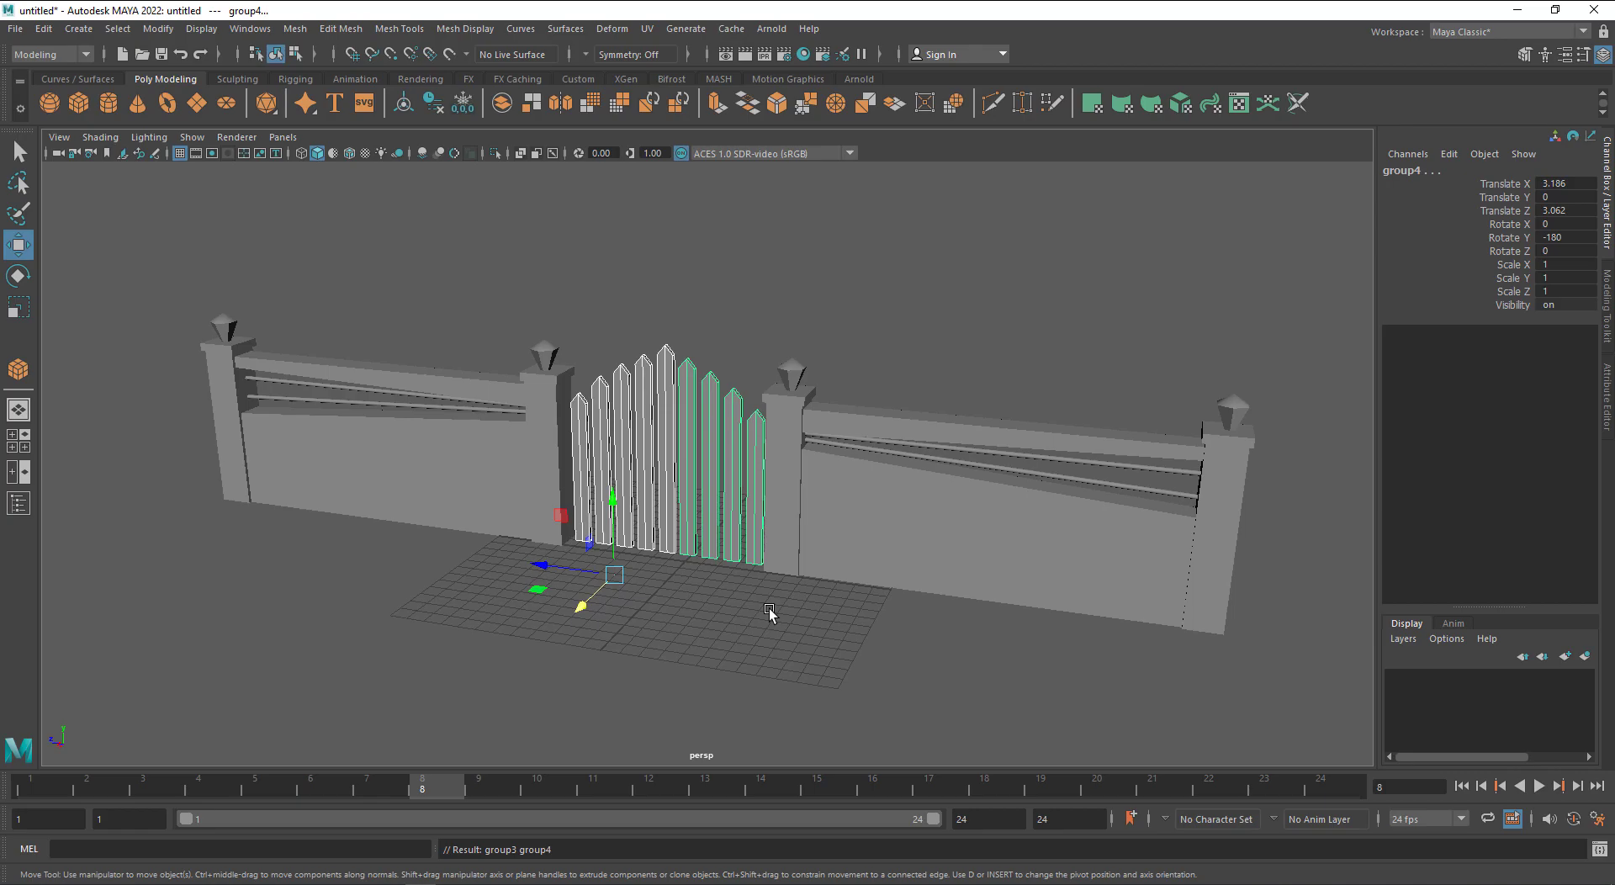
click(567, 685)
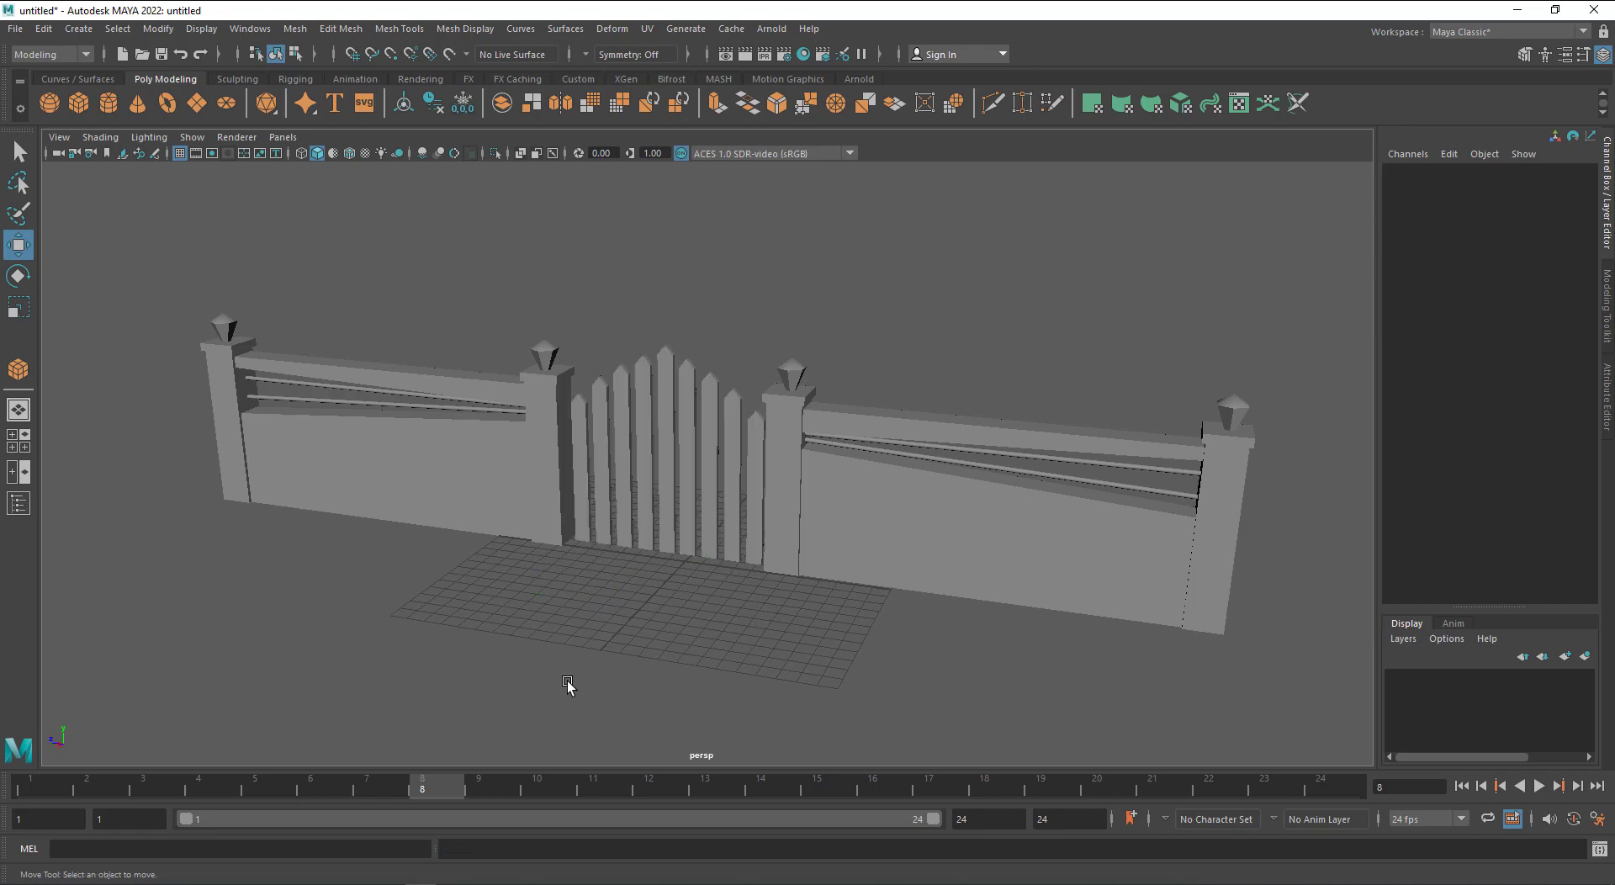
key(alt+Tab)
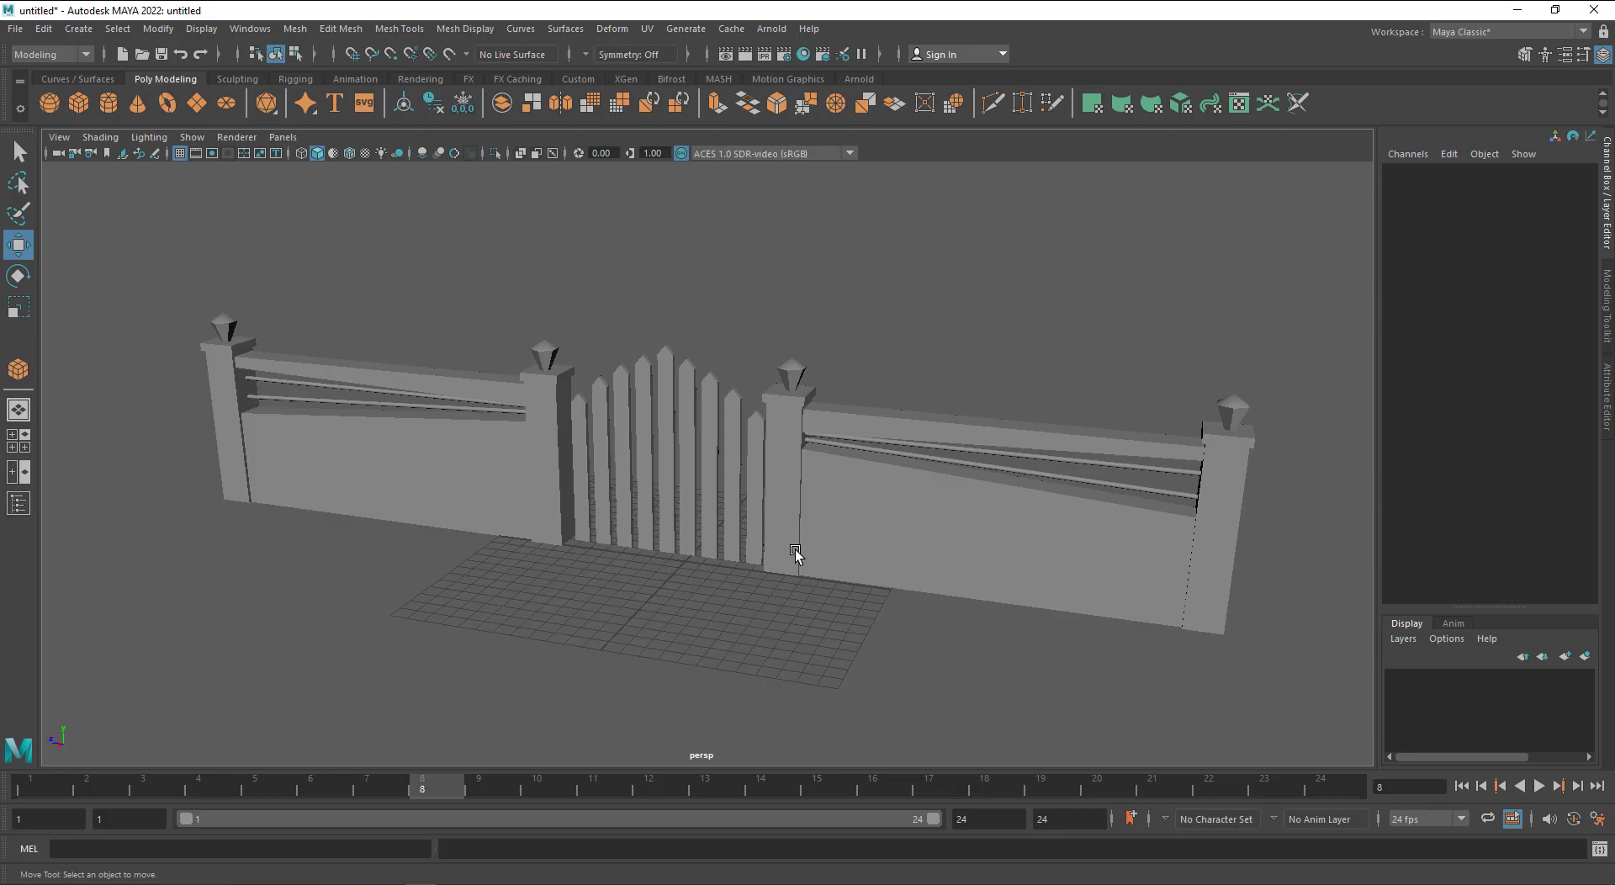
Create a thin cube slab running along the base of both walls and the gate
alt+drag(793, 558, 661, 613)
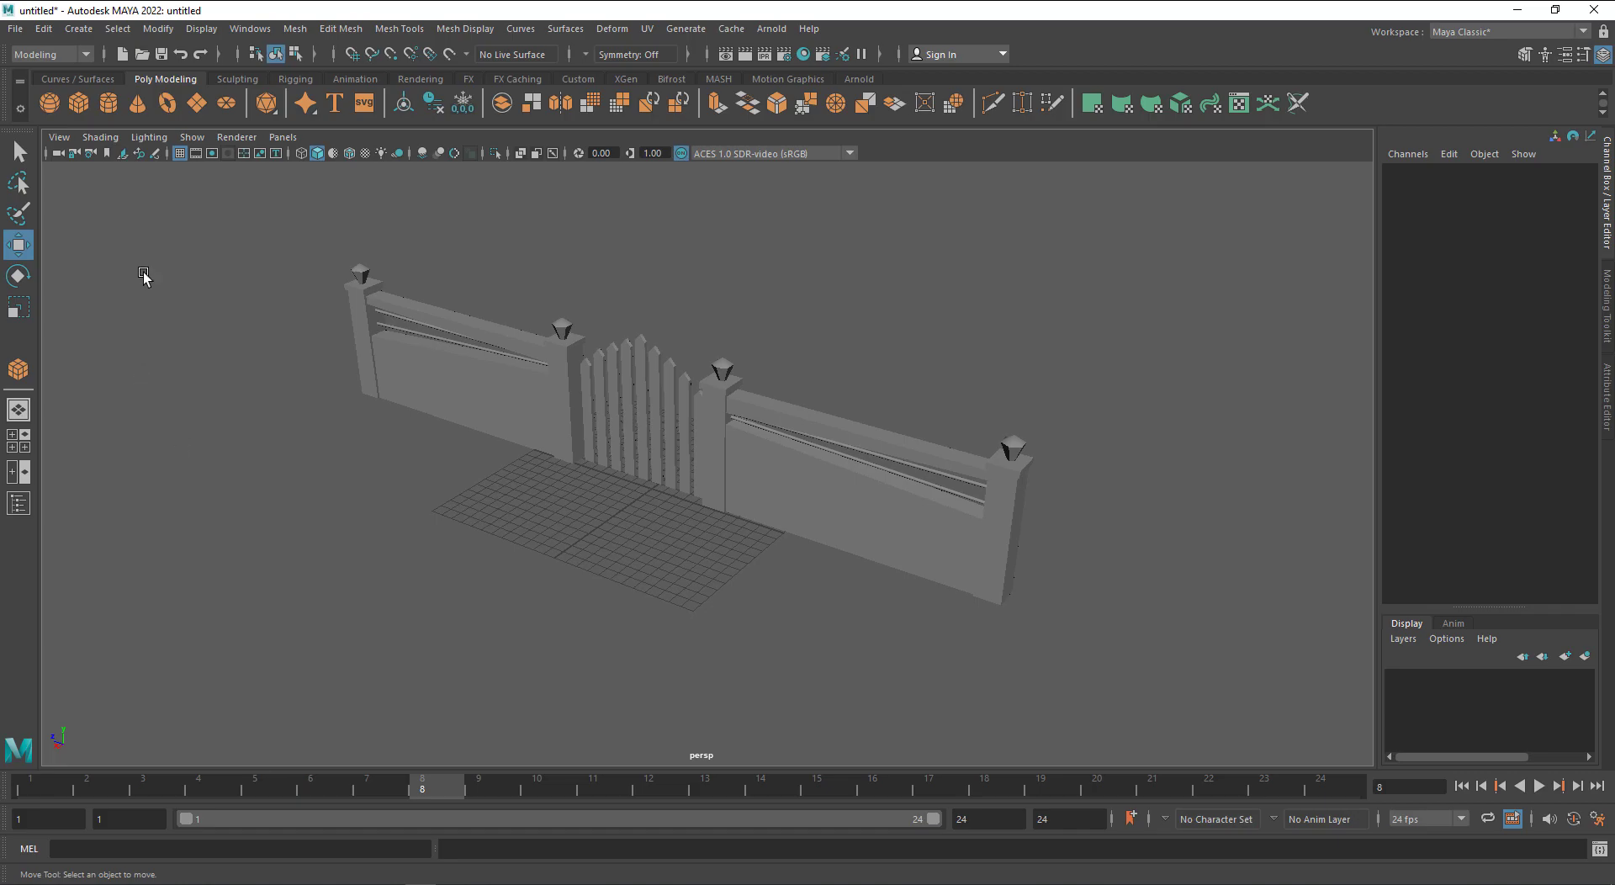
click(79, 107)
drag(362, 396, 940, 551)
alt+drag(814, 591, 673, 583)
Move the vertices along one long side of the slab slightly, and stretch the slab along Z to a scale of about 3.262
right_drag(613, 562, 538, 437)
alt+drag(660, 425, 836, 365)
drag(876, 274, 666, 723)
mouse_move(673, 476)
mouse_down()
mouse_move(984, 476)
mouse_move(683, 475)
mouse_up()
right_drag(649, 442, 786, 476)
alt+drag(786, 476, 791, 597)
key(r)
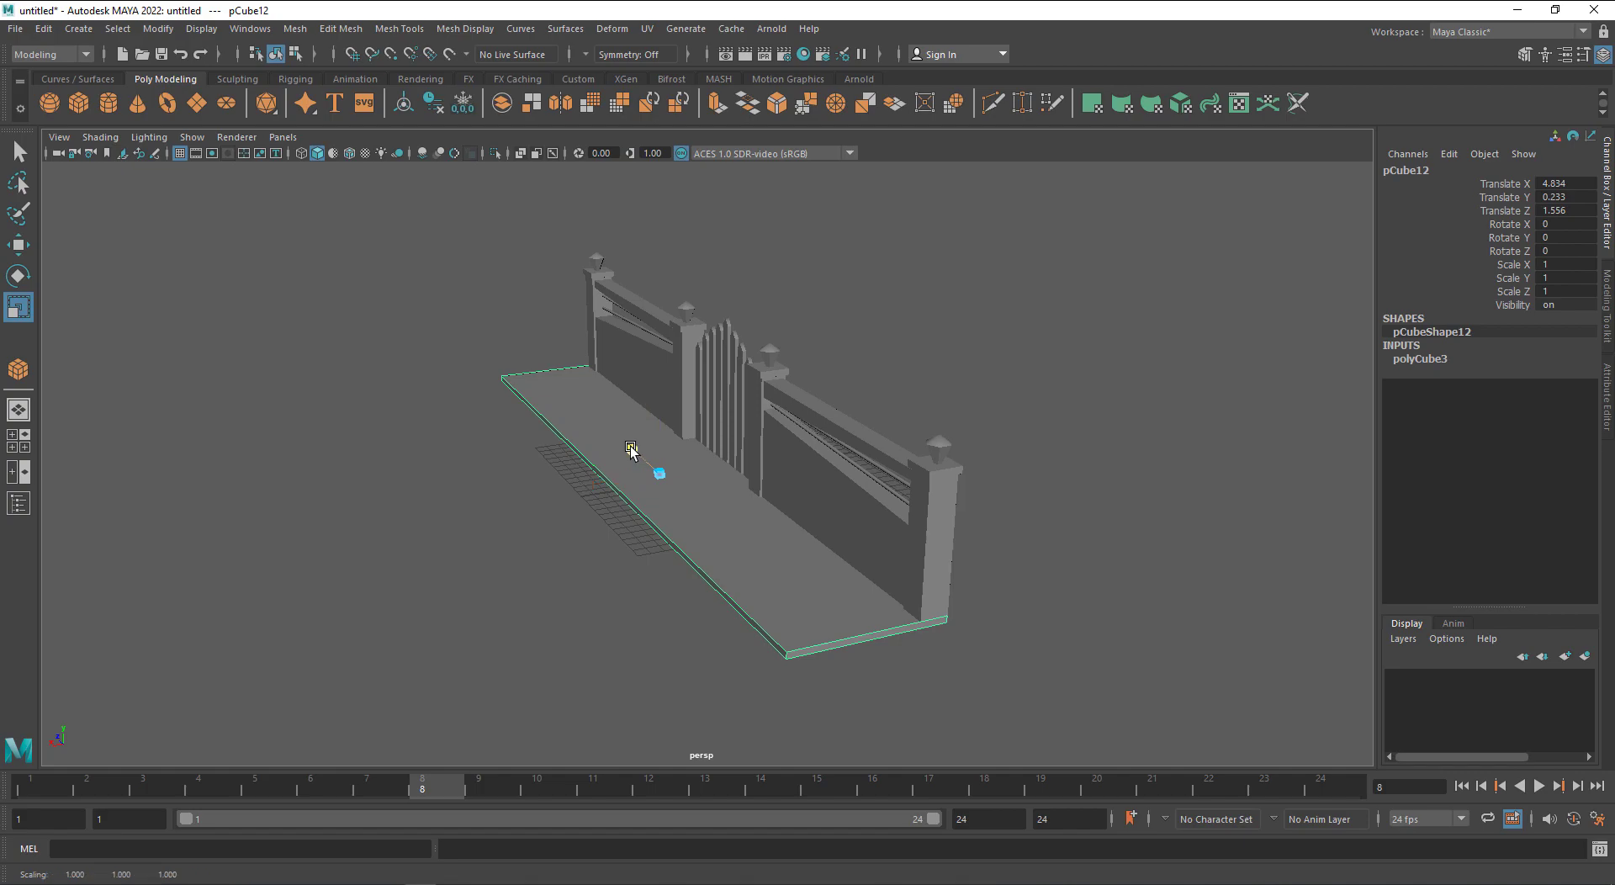
drag(630, 450, 500, 357)
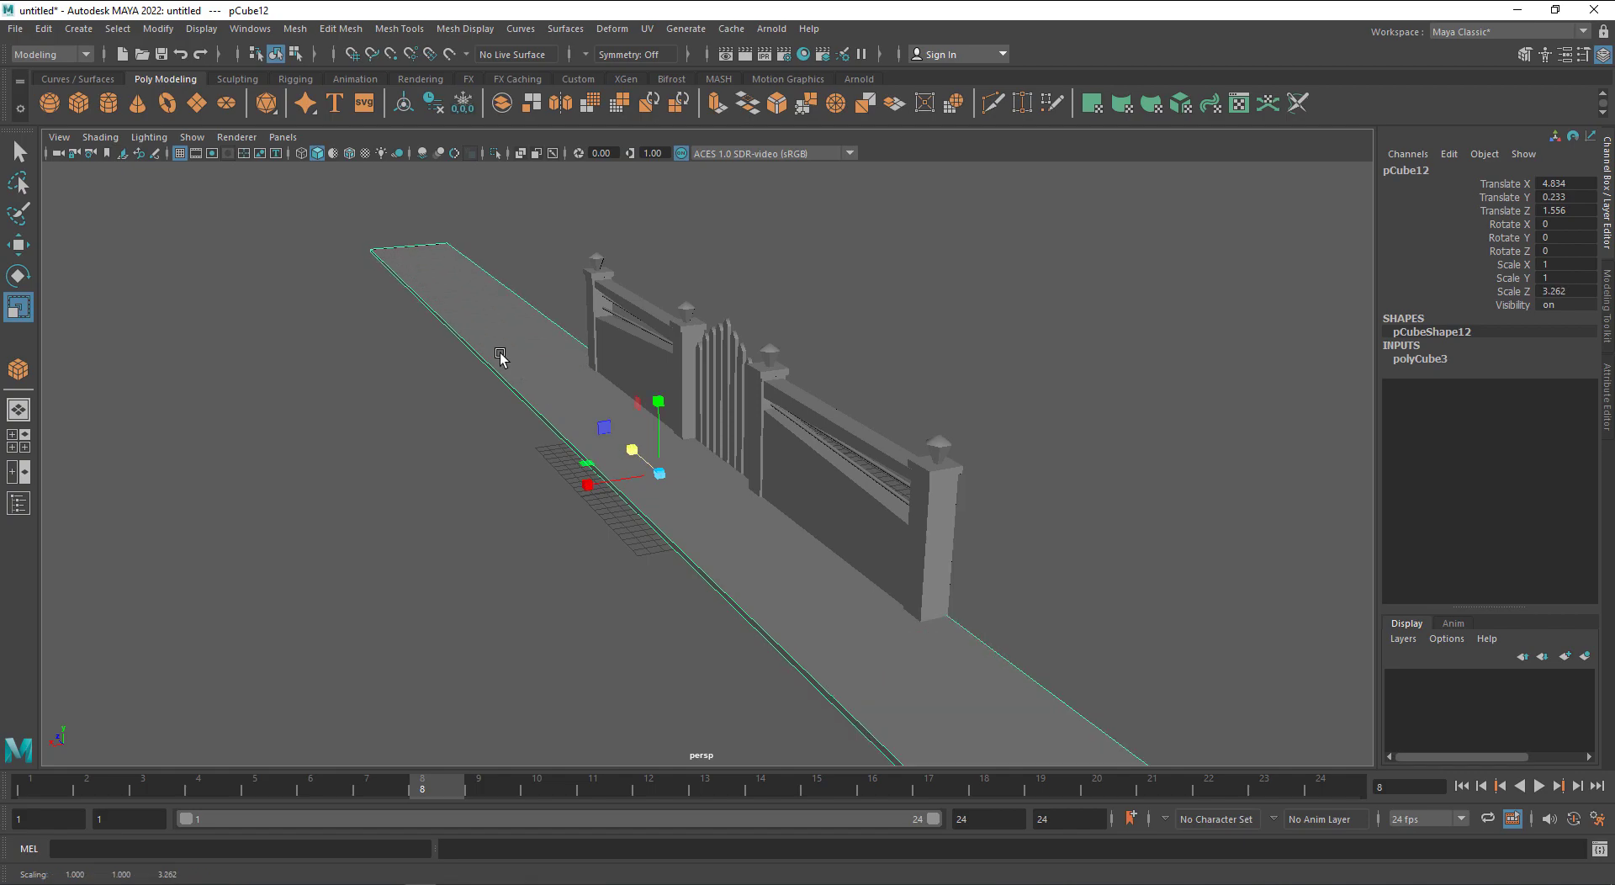
Duplicate the slab and move the copy along X to about 42.687 as the opposite sidewalk
key(w)
scroll(775, 564, down, 3)
alt+middle_drag(818, 618, 851, 522)
key(ctrl+d)
drag(642, 390, 275, 488)
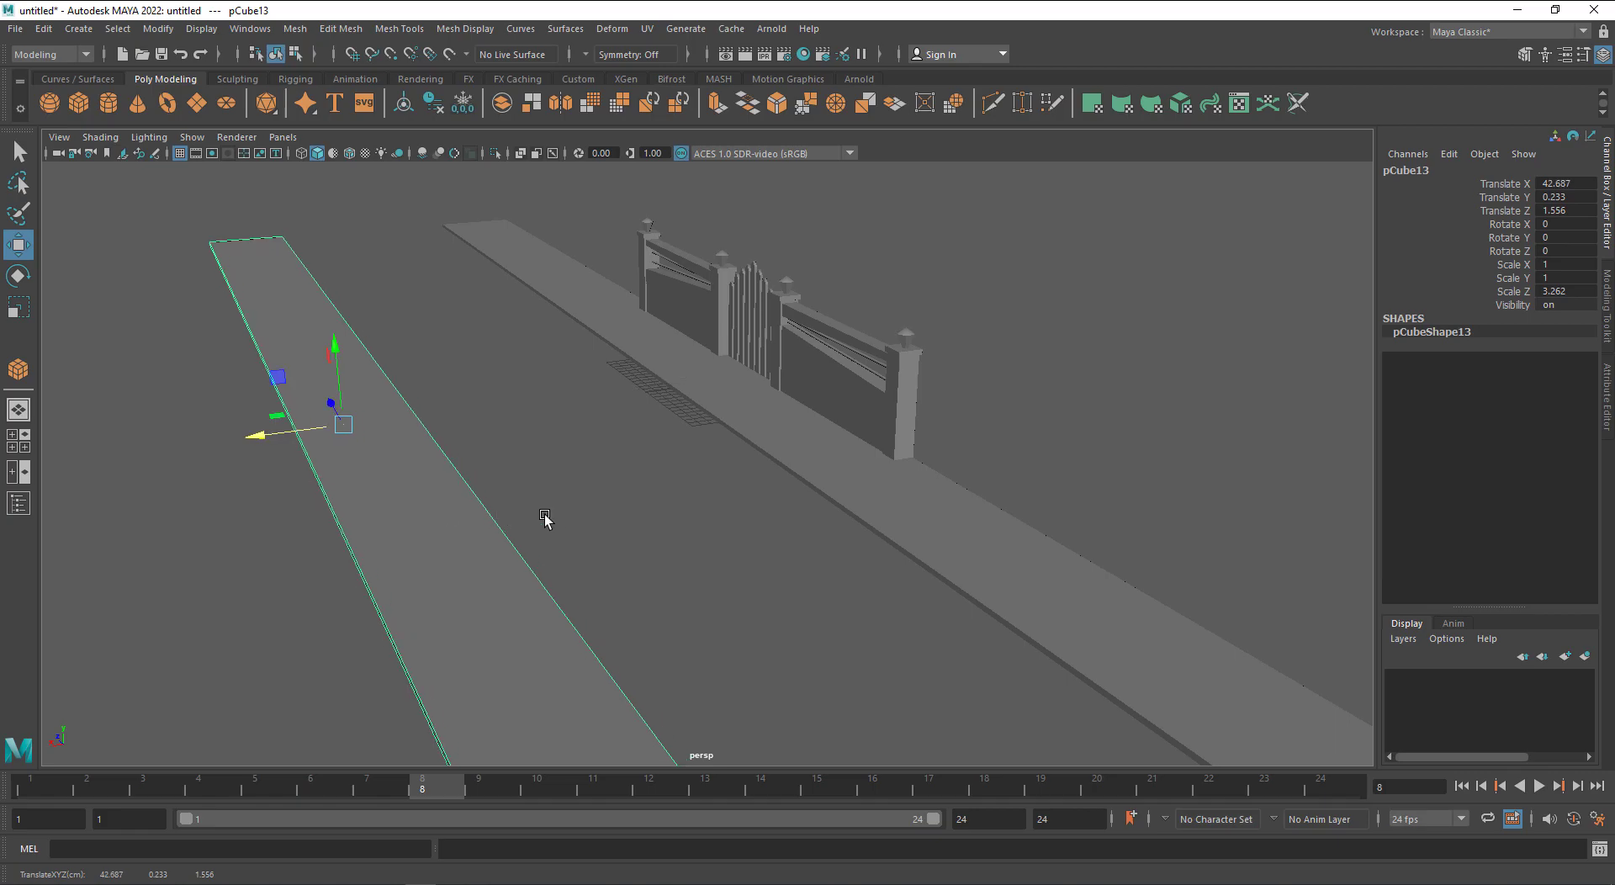
click(666, 552)
Duplicate the far slab and move the copy along X to about 23.017, between the two sidewalks
alt+drag(667, 551, 439, 501)
click(415, 493)
key(ctrl+d)
drag(425, 300, 664, 345)
Lower the middle slab's top face to about Y 0.107 so it sits beneath the sidewalks
key(r)
key(w)
right_drag(664, 345, 667, 383)
click(667, 383)
alt+drag(667, 384, 584, 486)
middle_drag(582, 360, 583, 364)
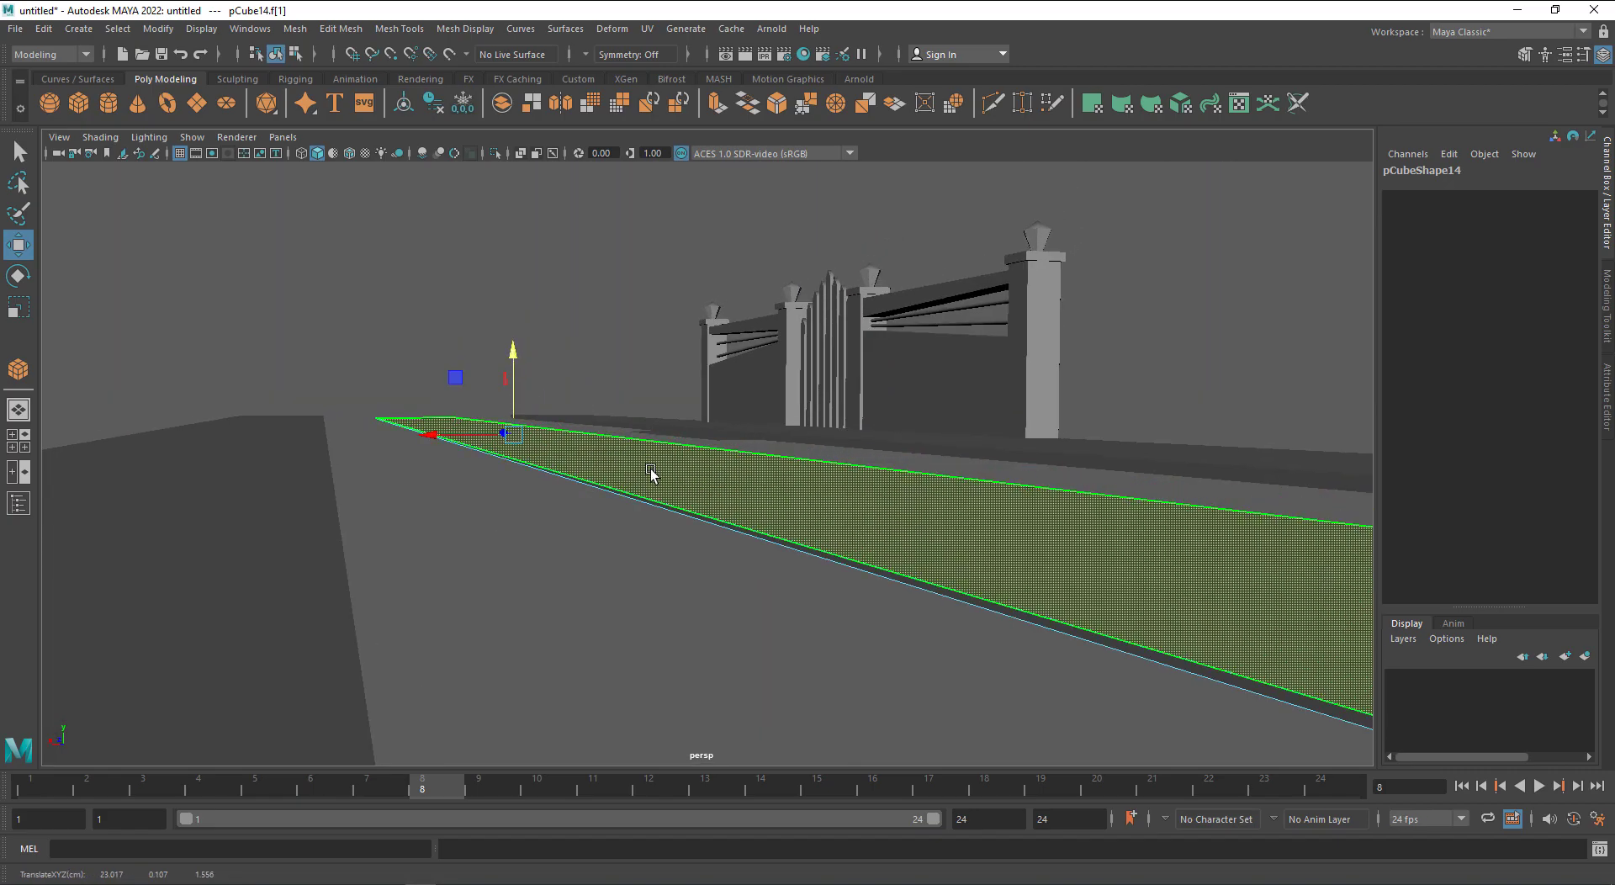
alt+drag(649, 469, 556, 484)
Scale the middle slab along X to about 2.481 and move it to about X 25.185 to fill the road between the sidewalks
right_drag(556, 484, 591, 452)
key(r)
drag(461, 411, 346, 408)
key(w)
drag(467, 412, 526, 412)
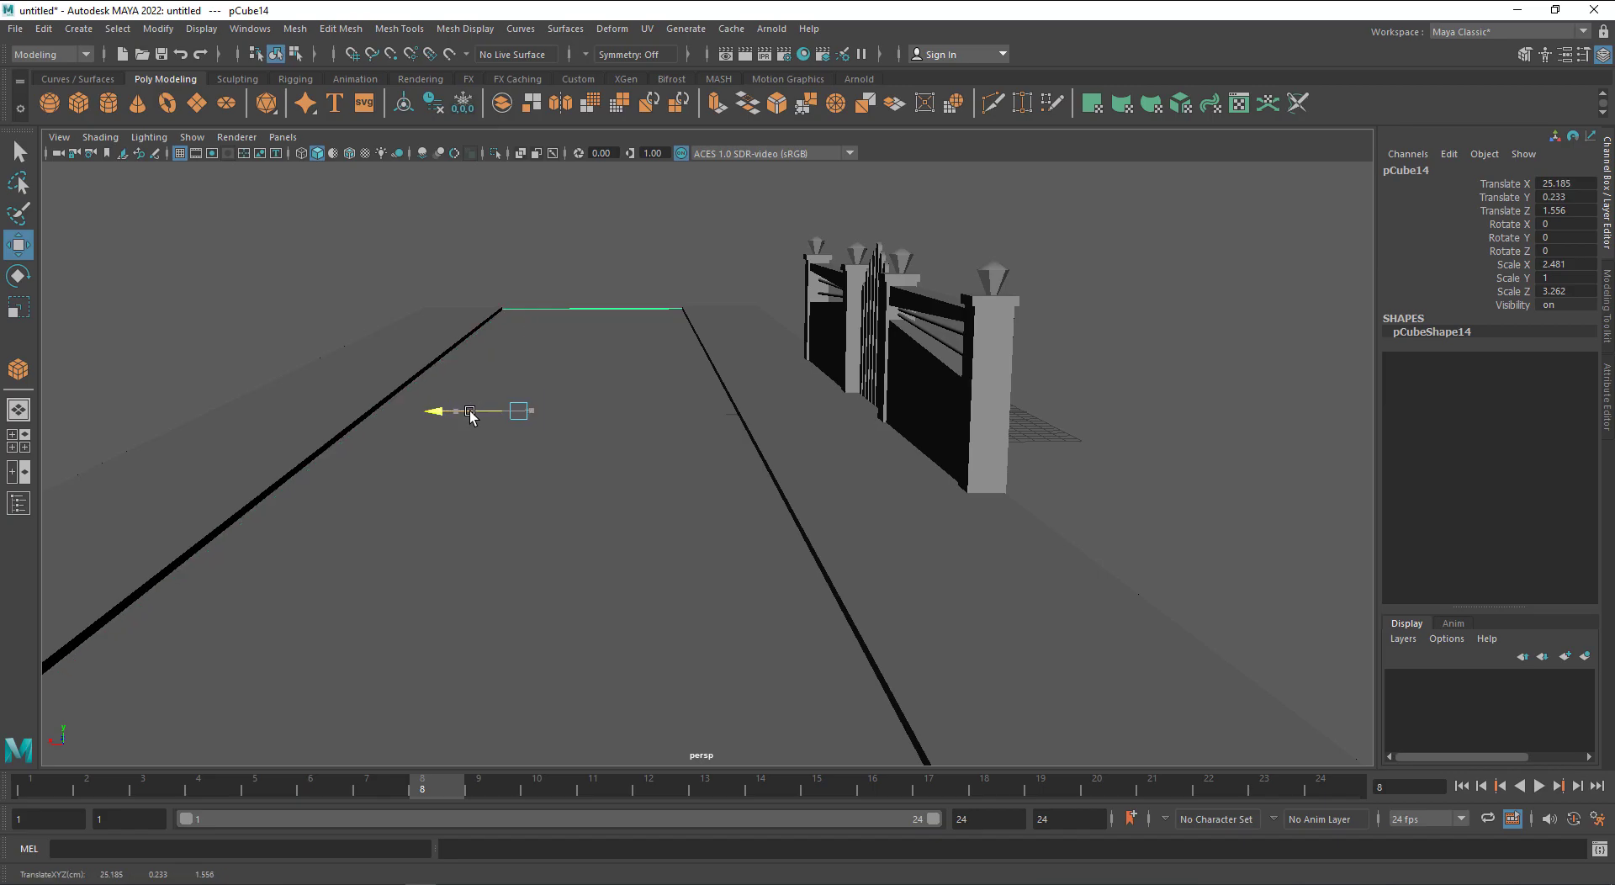
click(591, 342)
alt+drag(591, 342, 980, 372)
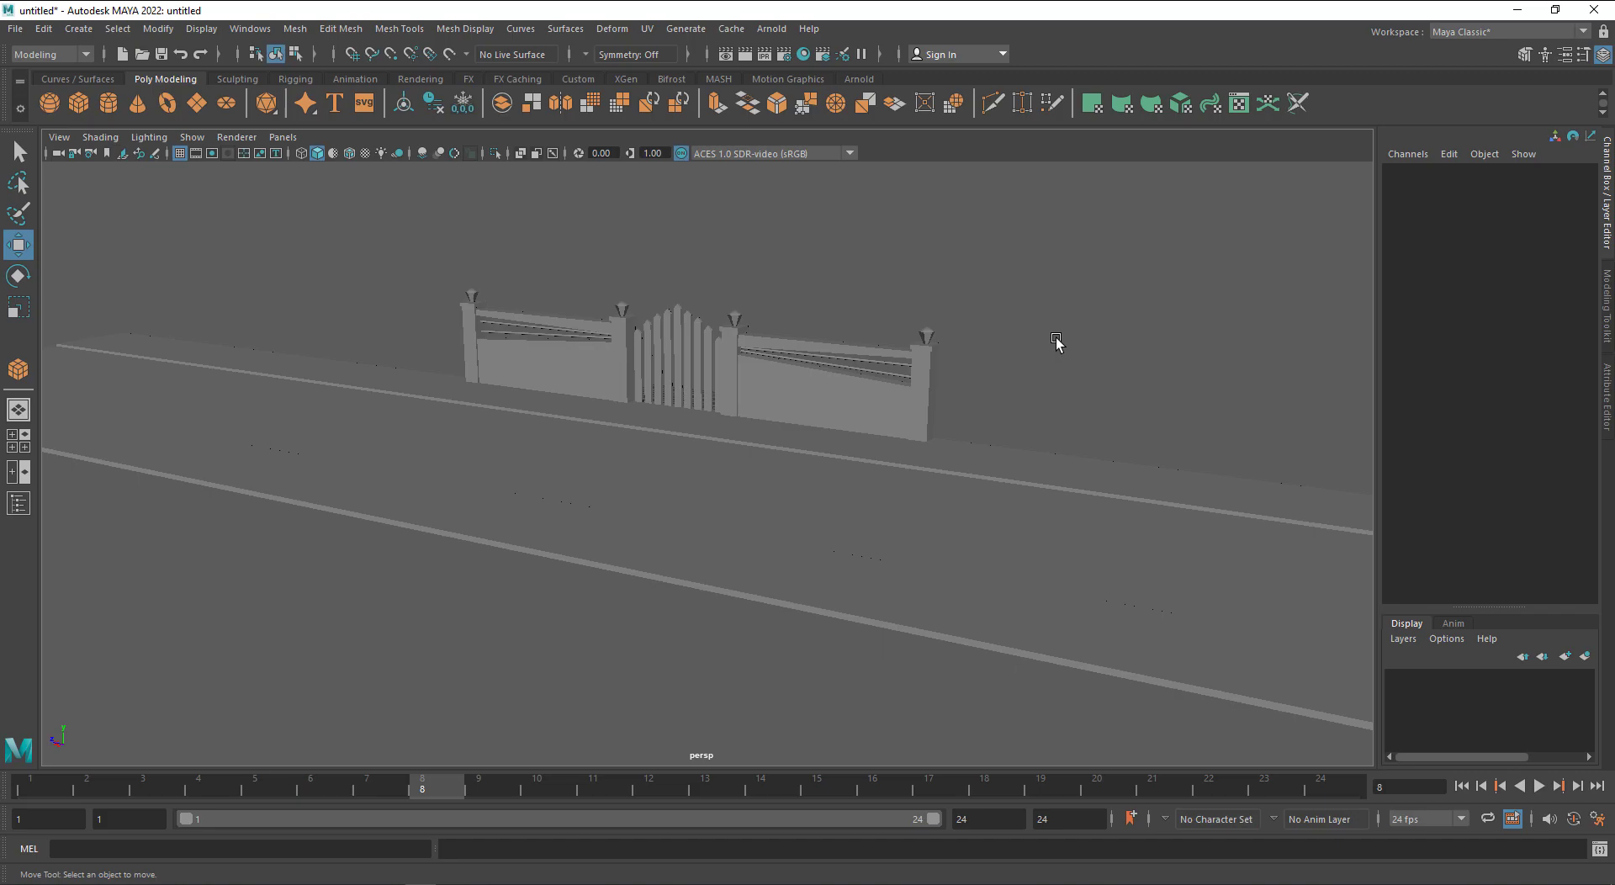
Create a cube about 8.65 wide, 3.379 high and 19.282 deep on the road and raise it to about Y 5.329
scroll(831, 281, down, 1)
alt+middle_drag(831, 281, 721, 252)
alt+drag(721, 253, 760, 341)
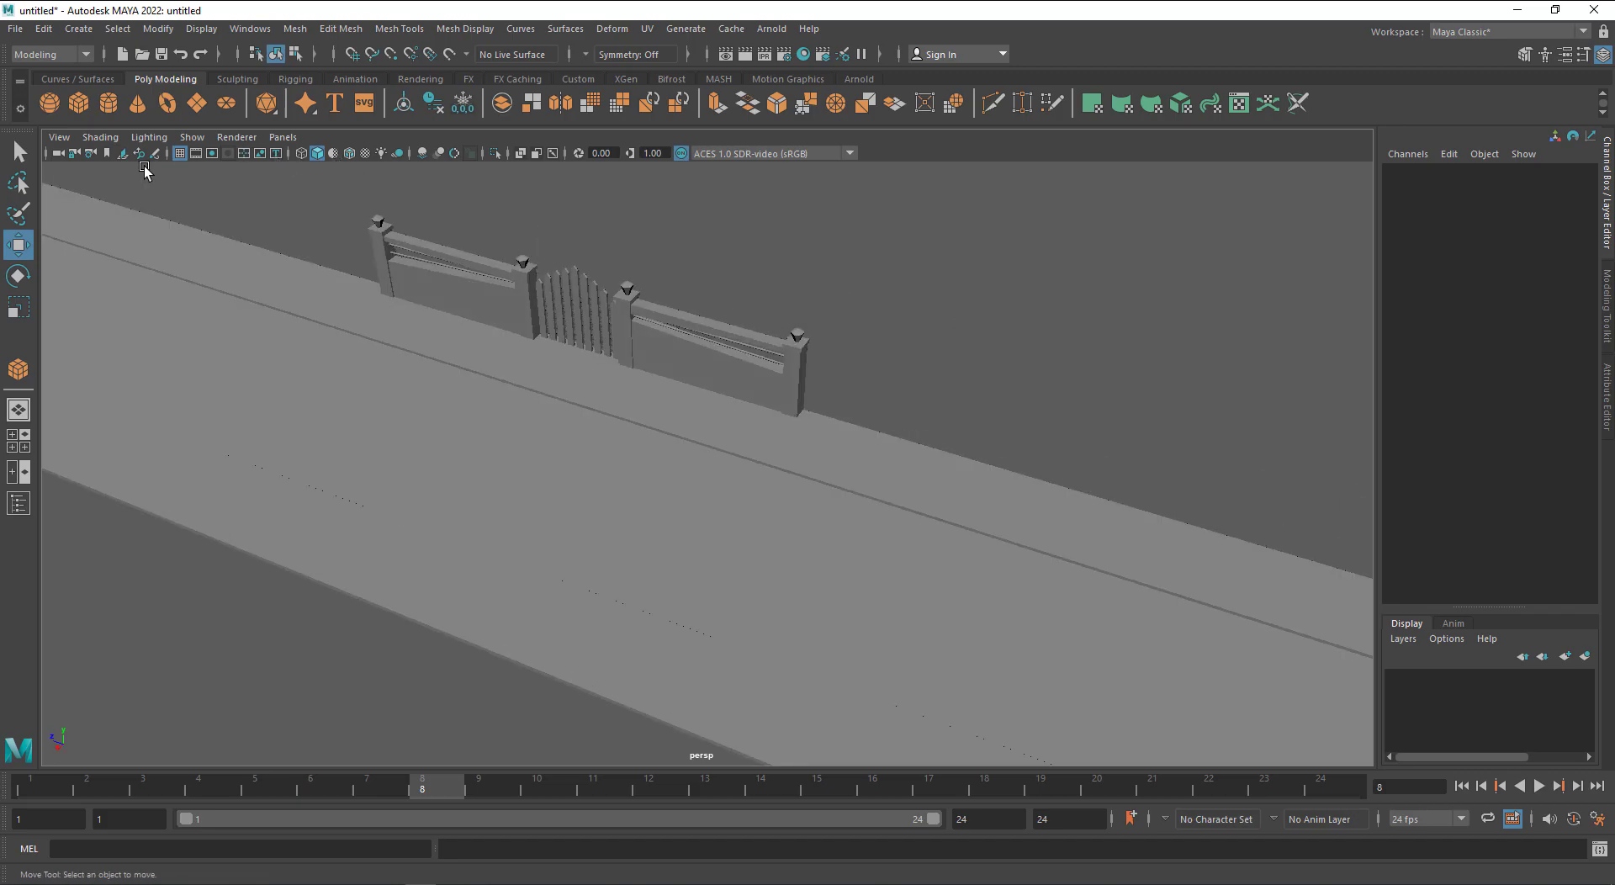
click(78, 106)
drag(585, 518, 618, 507)
scroll(618, 507, up, 5)
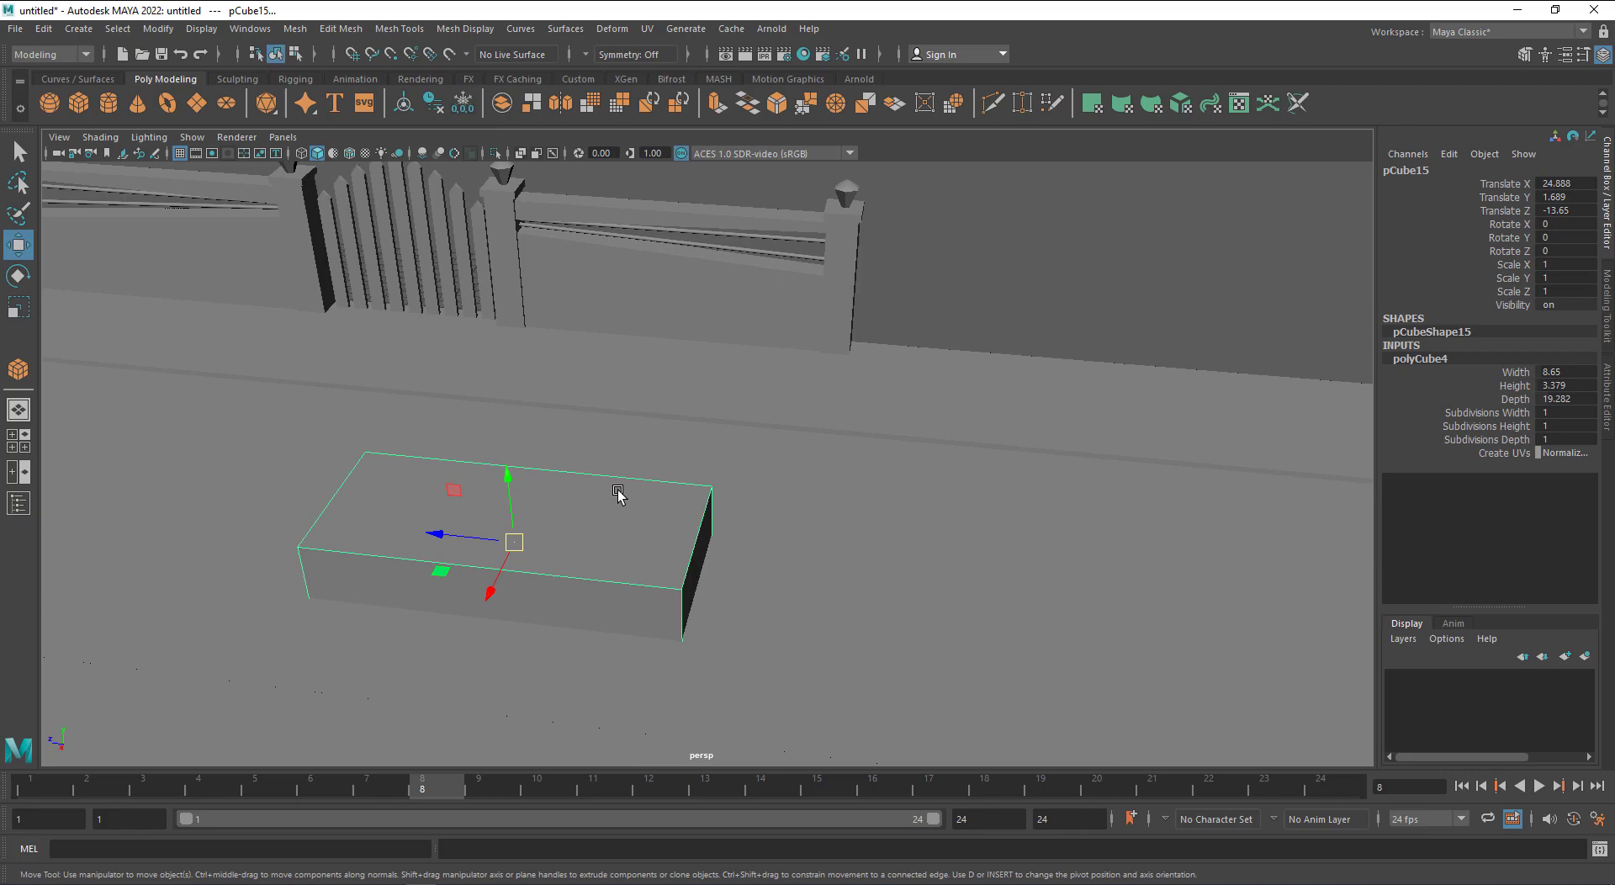
drag(532, 414, 527, 351)
key(f)
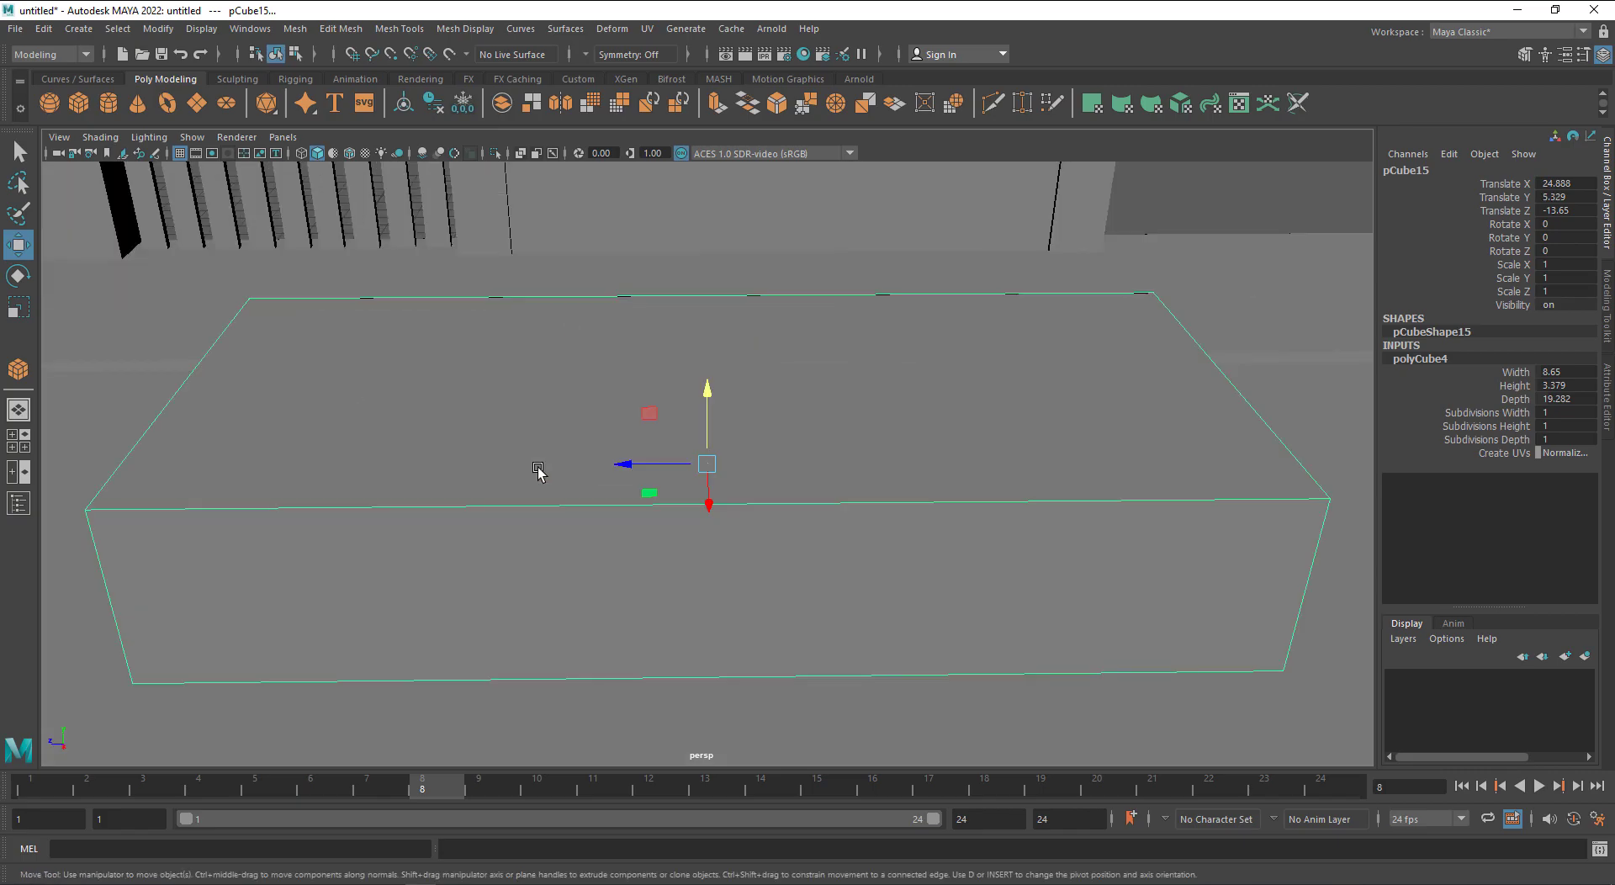
Set the new box's subdivisions to 3 in width, 2 in height and 3 in depth
alt+drag(715, 496, 697, 474)
scroll(790, 528, down, 3)
alt+middle_drag(790, 528, 780, 524)
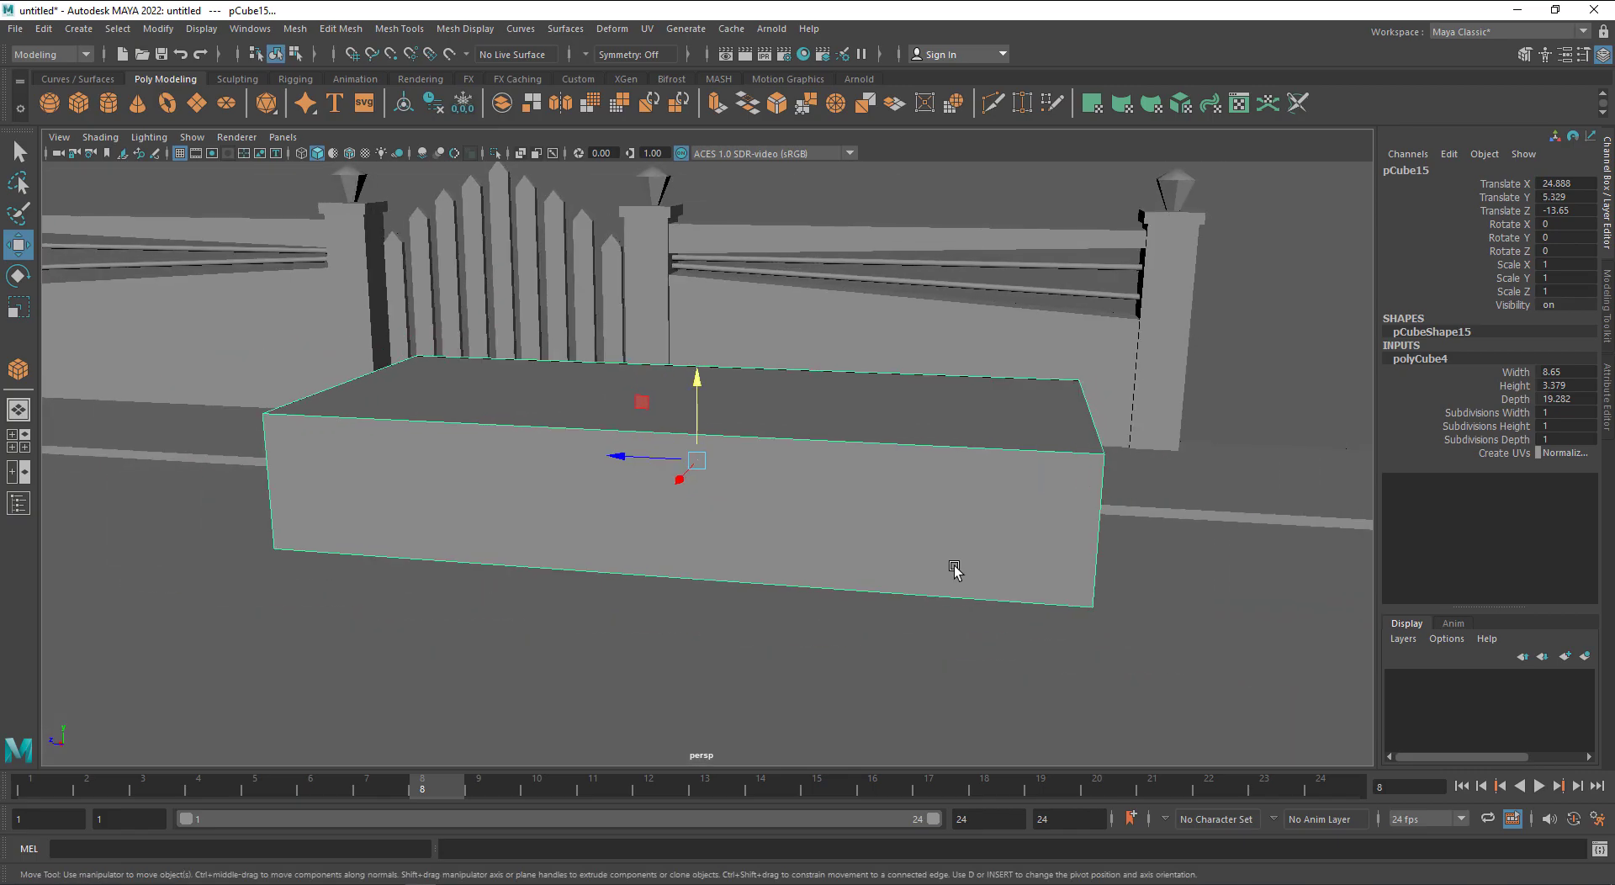
click(1468, 417)
middle_drag(1147, 432, 1157, 441)
alt+drag(1157, 441, 1149, 521)
click(1487, 428)
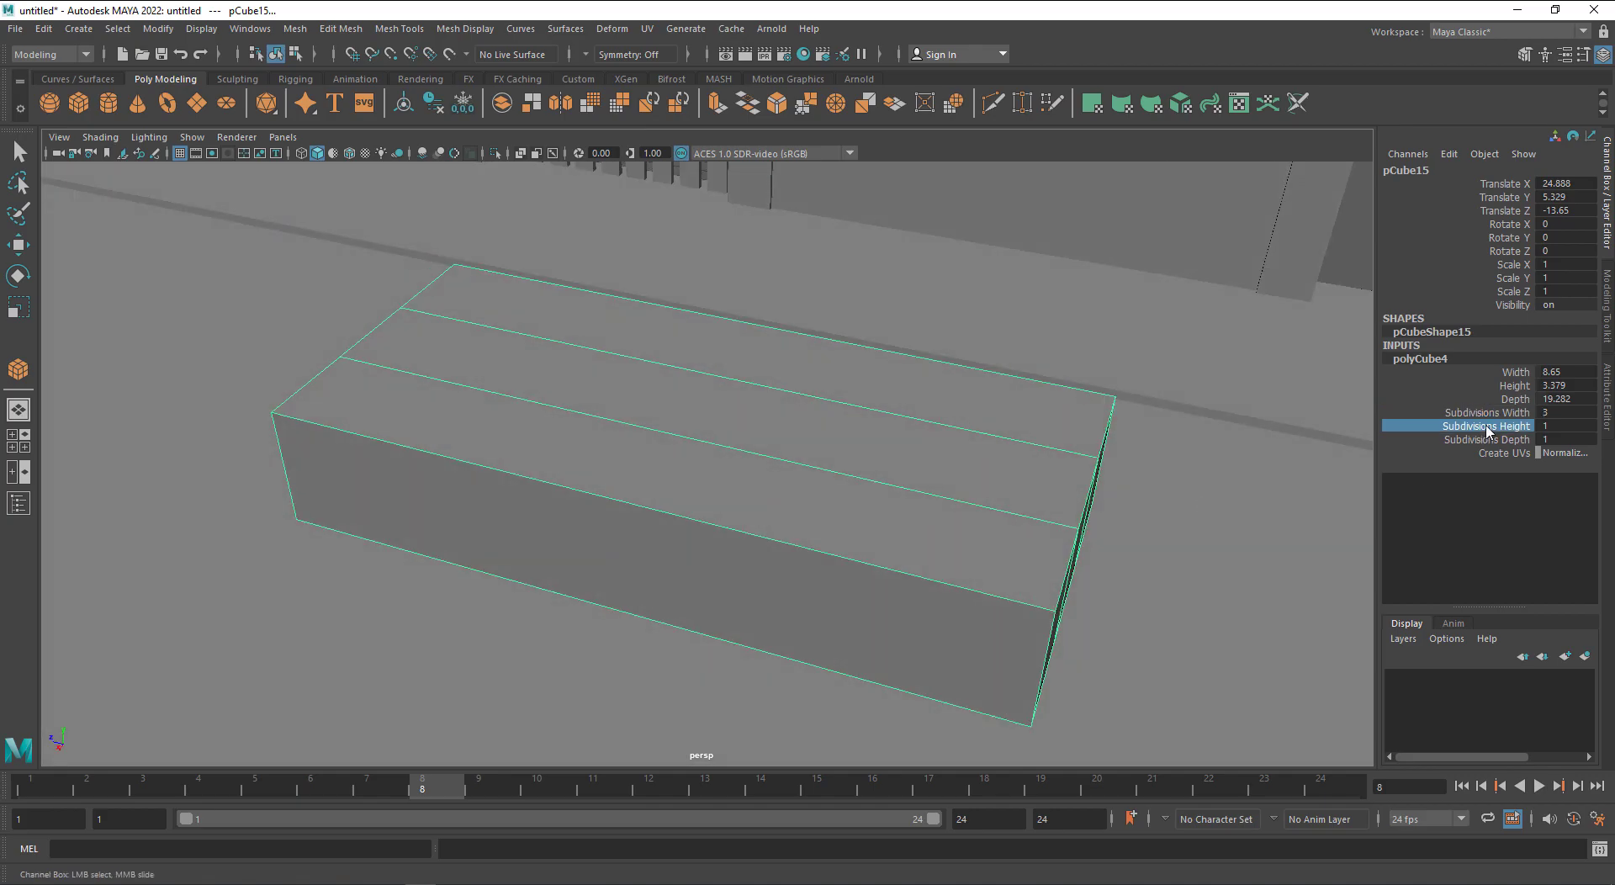
middle_drag(1258, 458, 1263, 463)
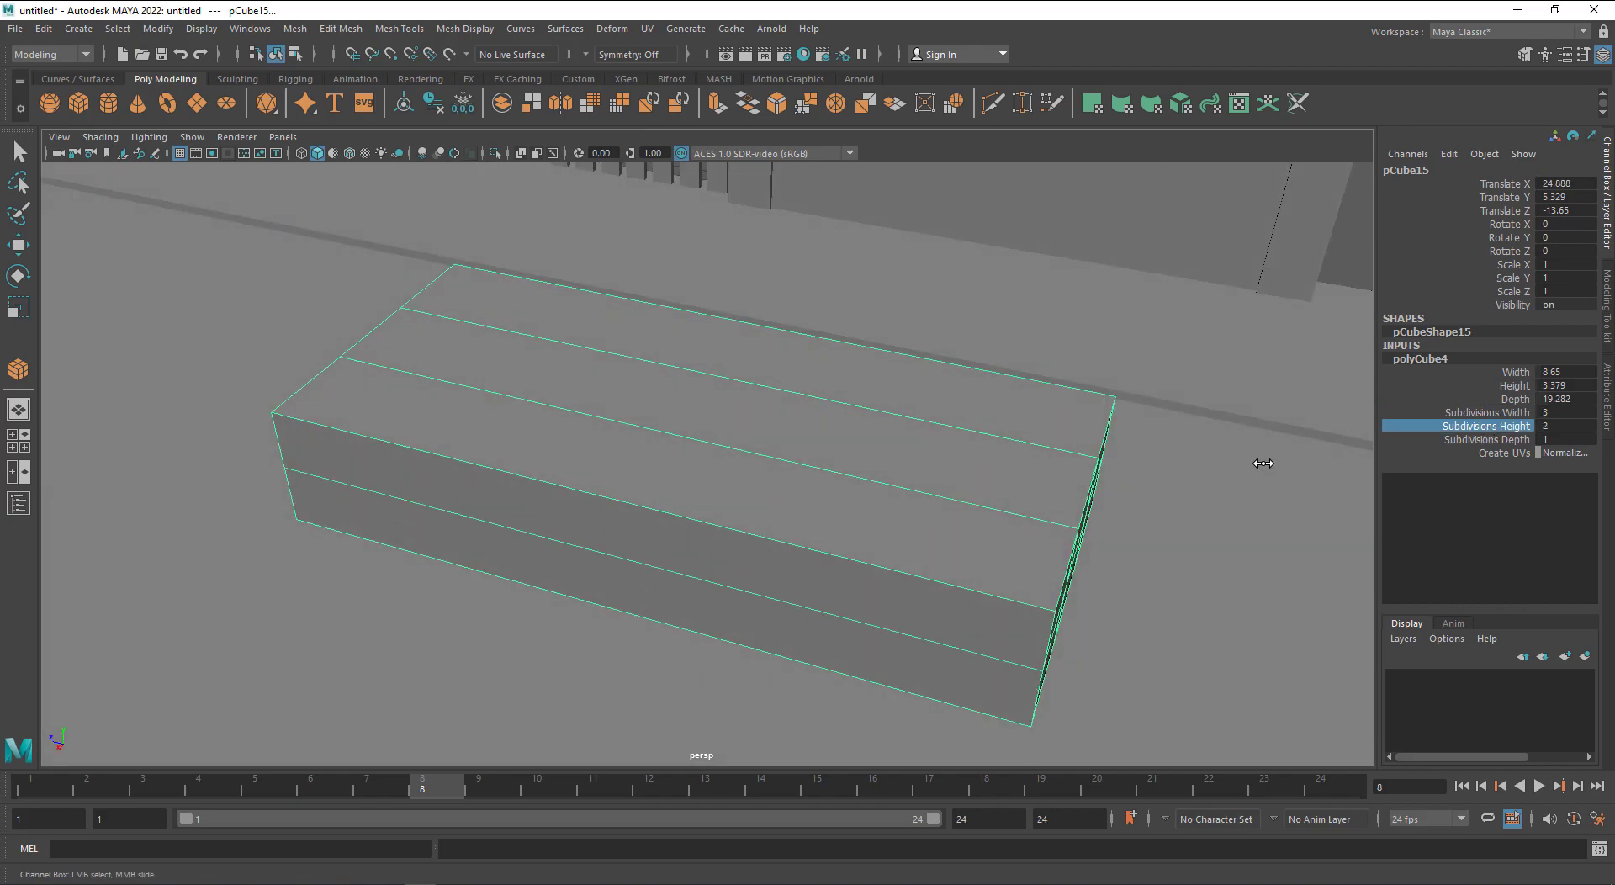
click(1487, 439)
middle_drag(1160, 505, 1186, 508)
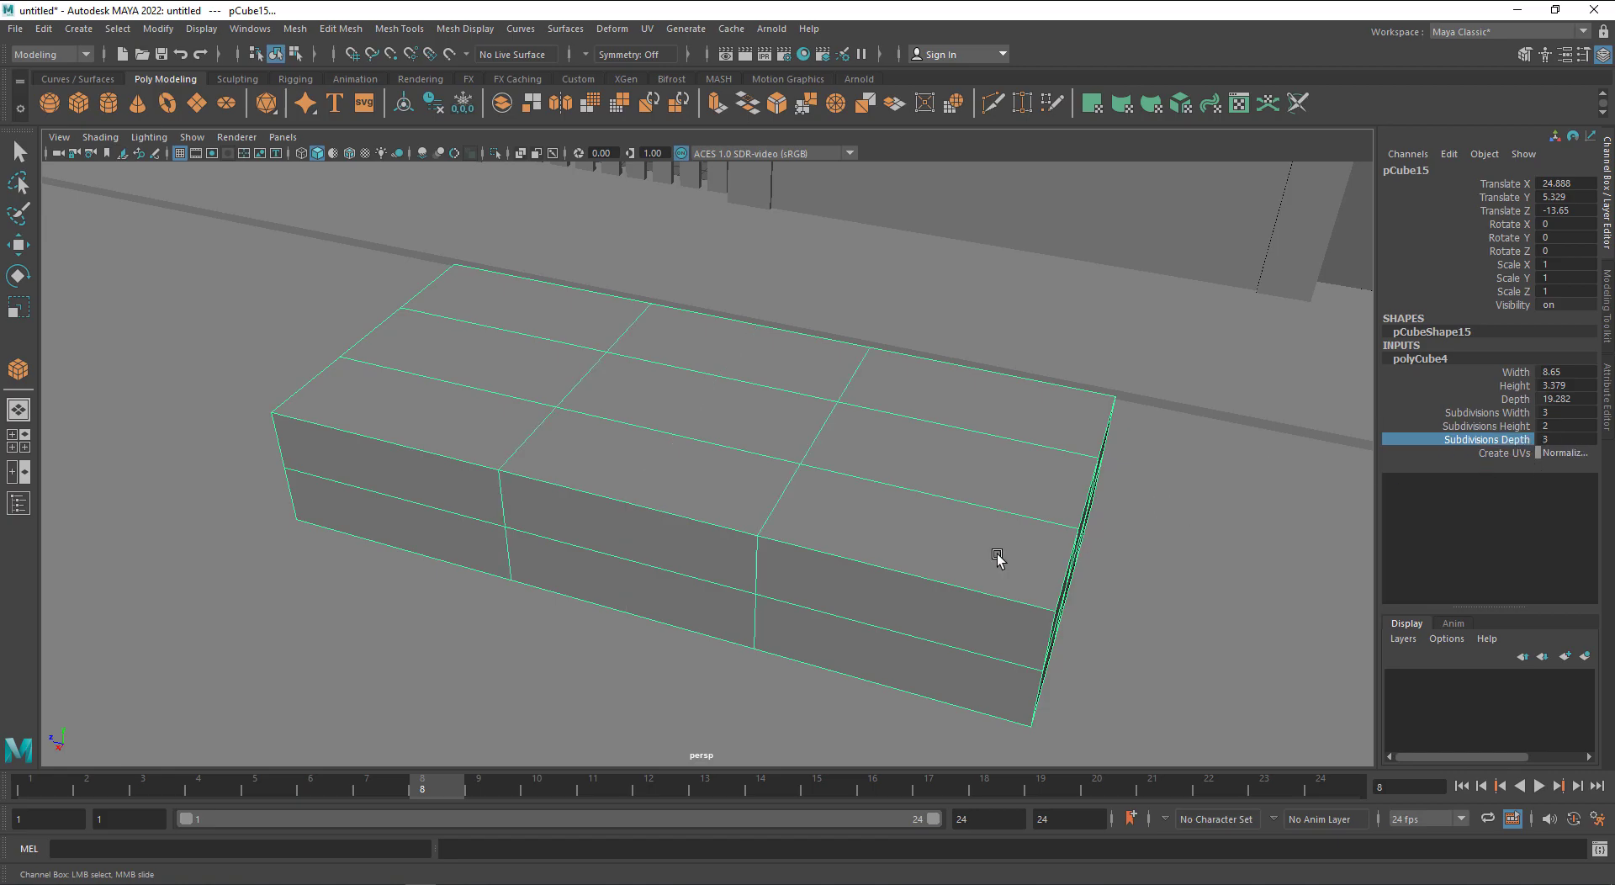
Select the box's two crosswise edge loops, scale them apart along Z and shift them toward one end
alt+drag(995, 558, 934, 472)
key(w)
right_drag(922, 427, 930, 380)
double_click(822, 425)
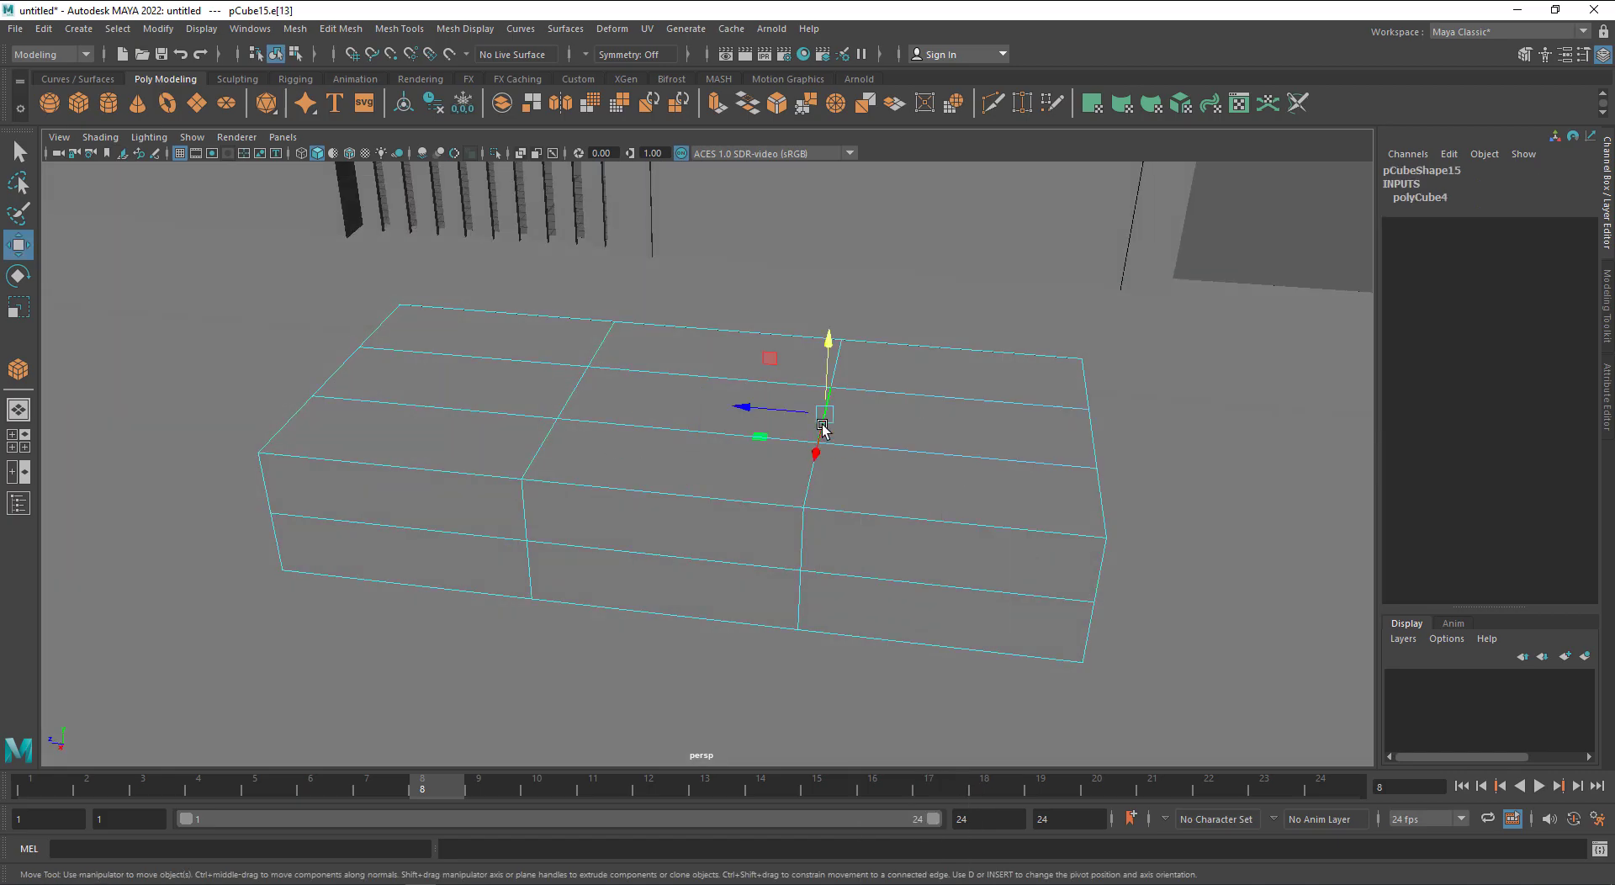
shift+double_click(721, 500)
key(r)
drag(631, 458, 678, 456)
key(w)
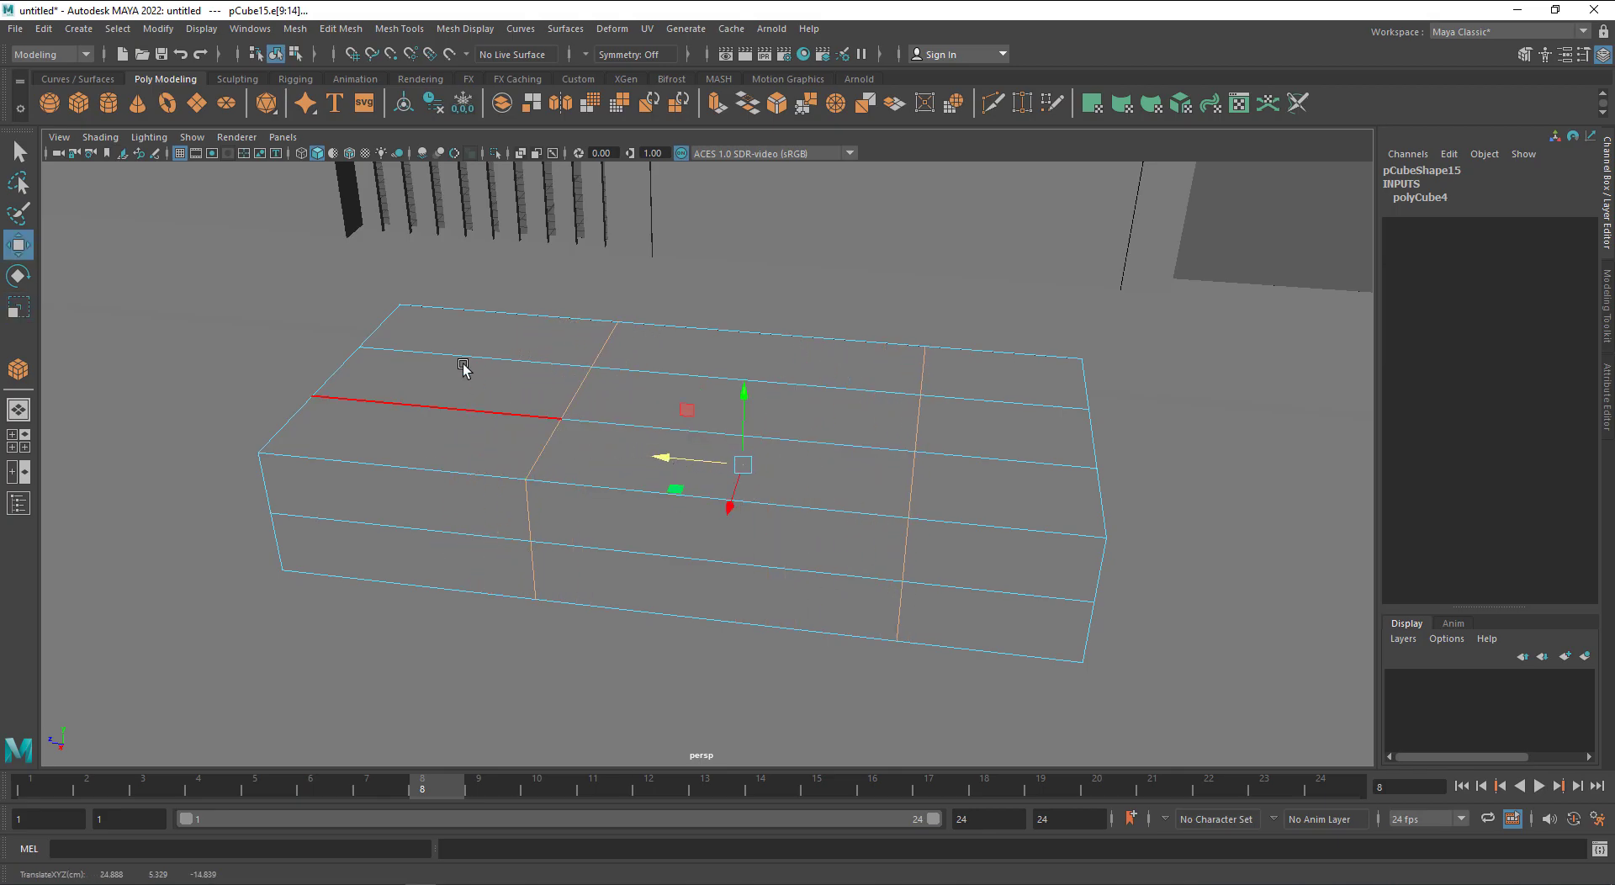
Move the crosswise edge loop nearer the box's end slightly farther along Z toward that end
double_click(916, 426)
middle_drag(721, 544, 753, 547)
alt+drag(690, 553, 719, 550)
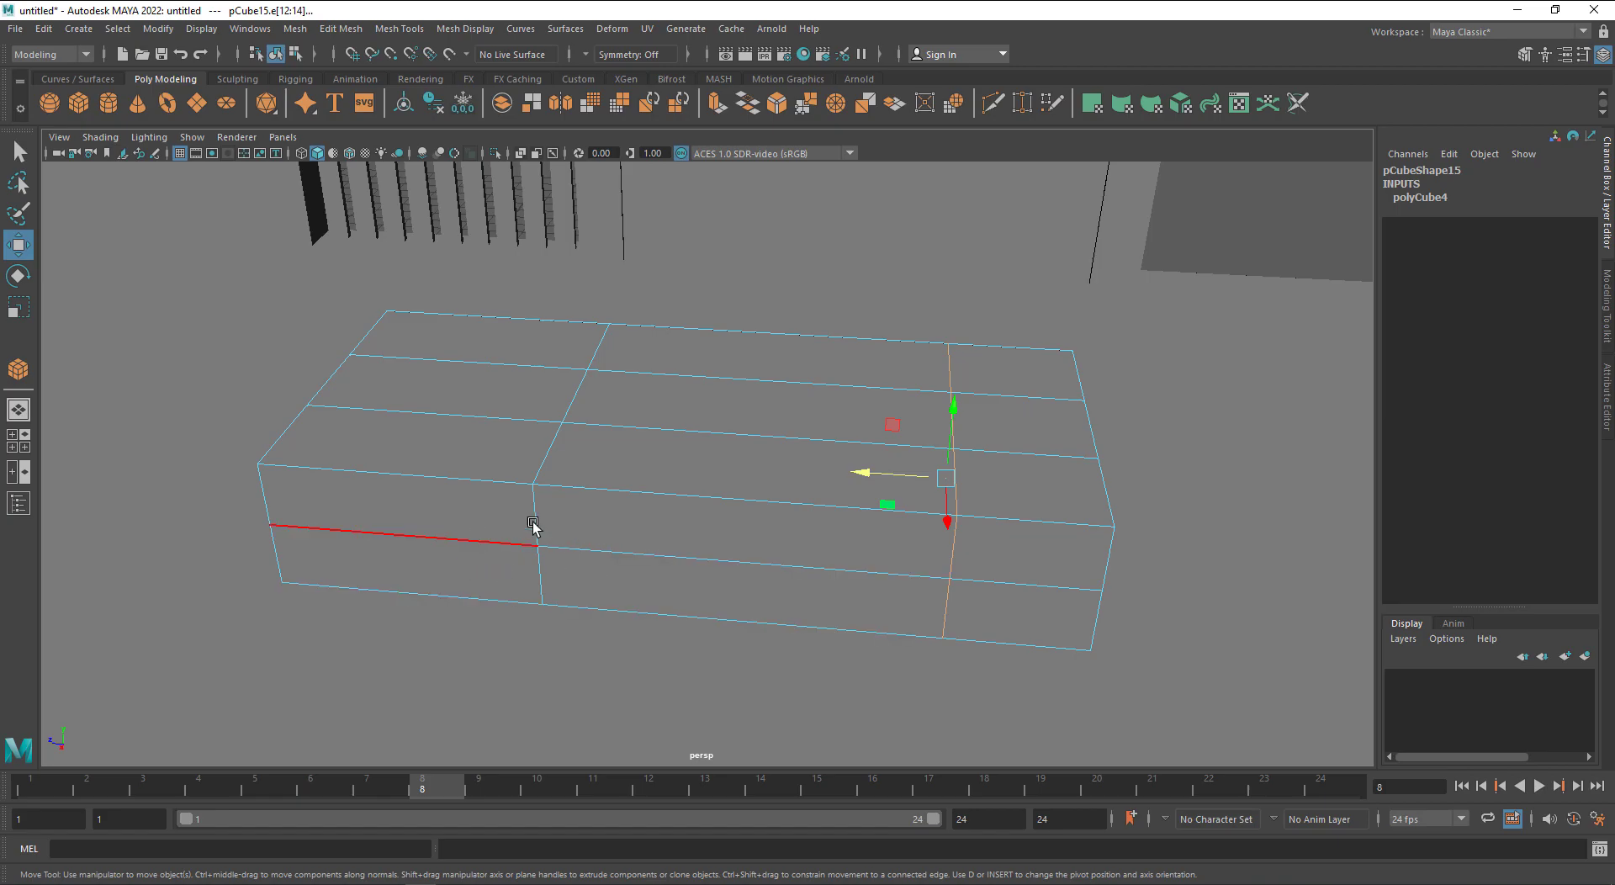
Select the box's three top faces between the crosswise edge loops and extrude them straight up to form the car's cabin
right_drag(703, 426, 703, 459)
click(739, 415)
shift+click(737, 417)
shift+click(738, 465)
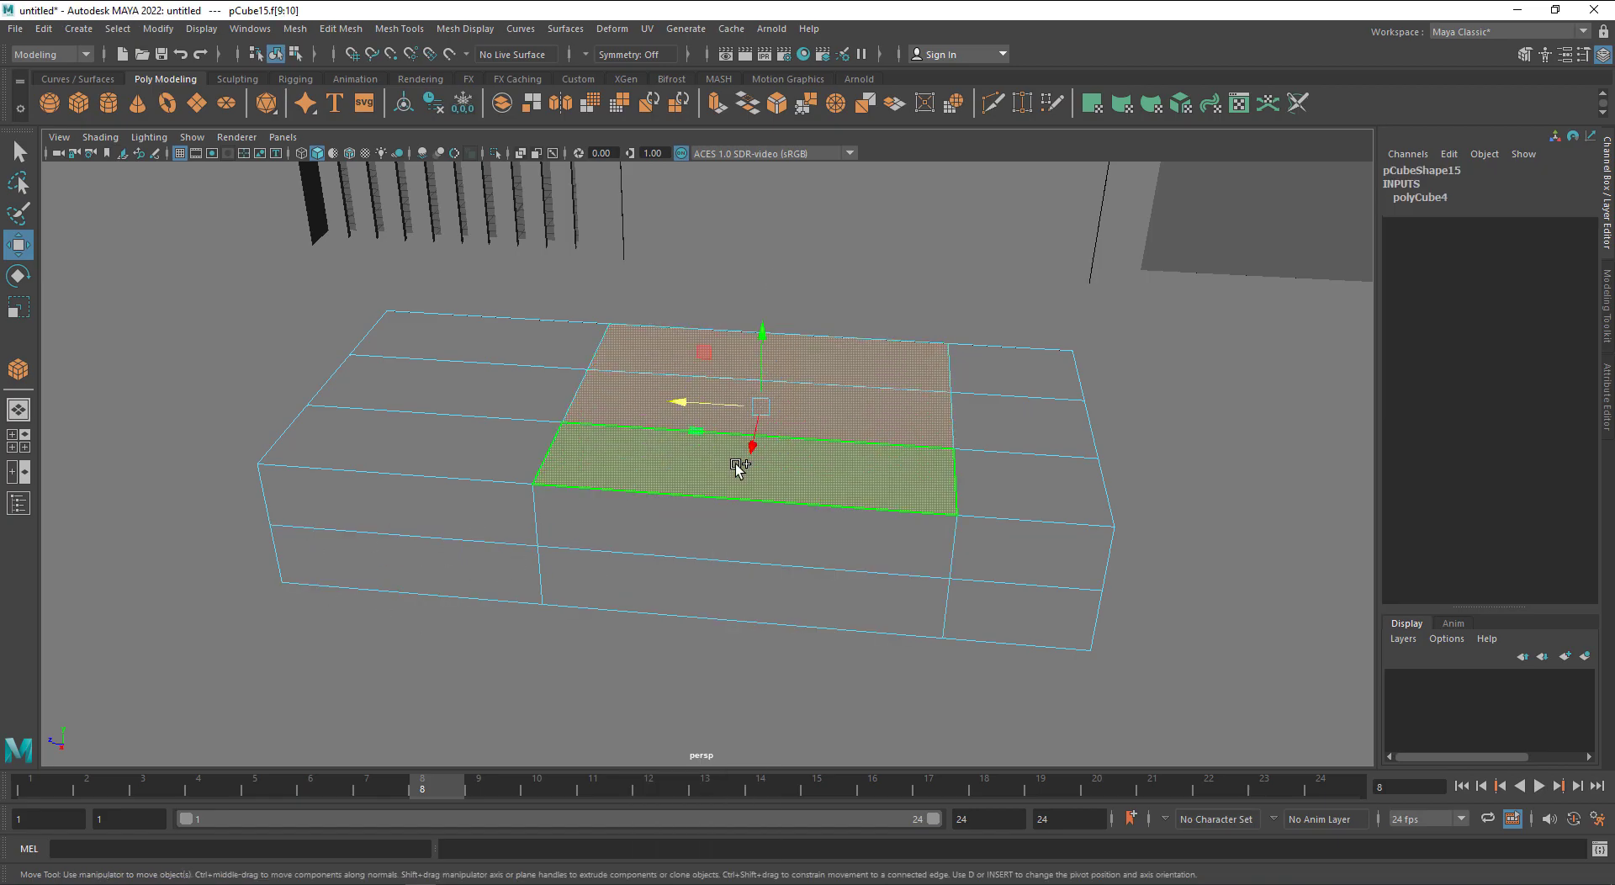
alt+drag(709, 484, 735, 473)
drag(765, 352, 782, 228)
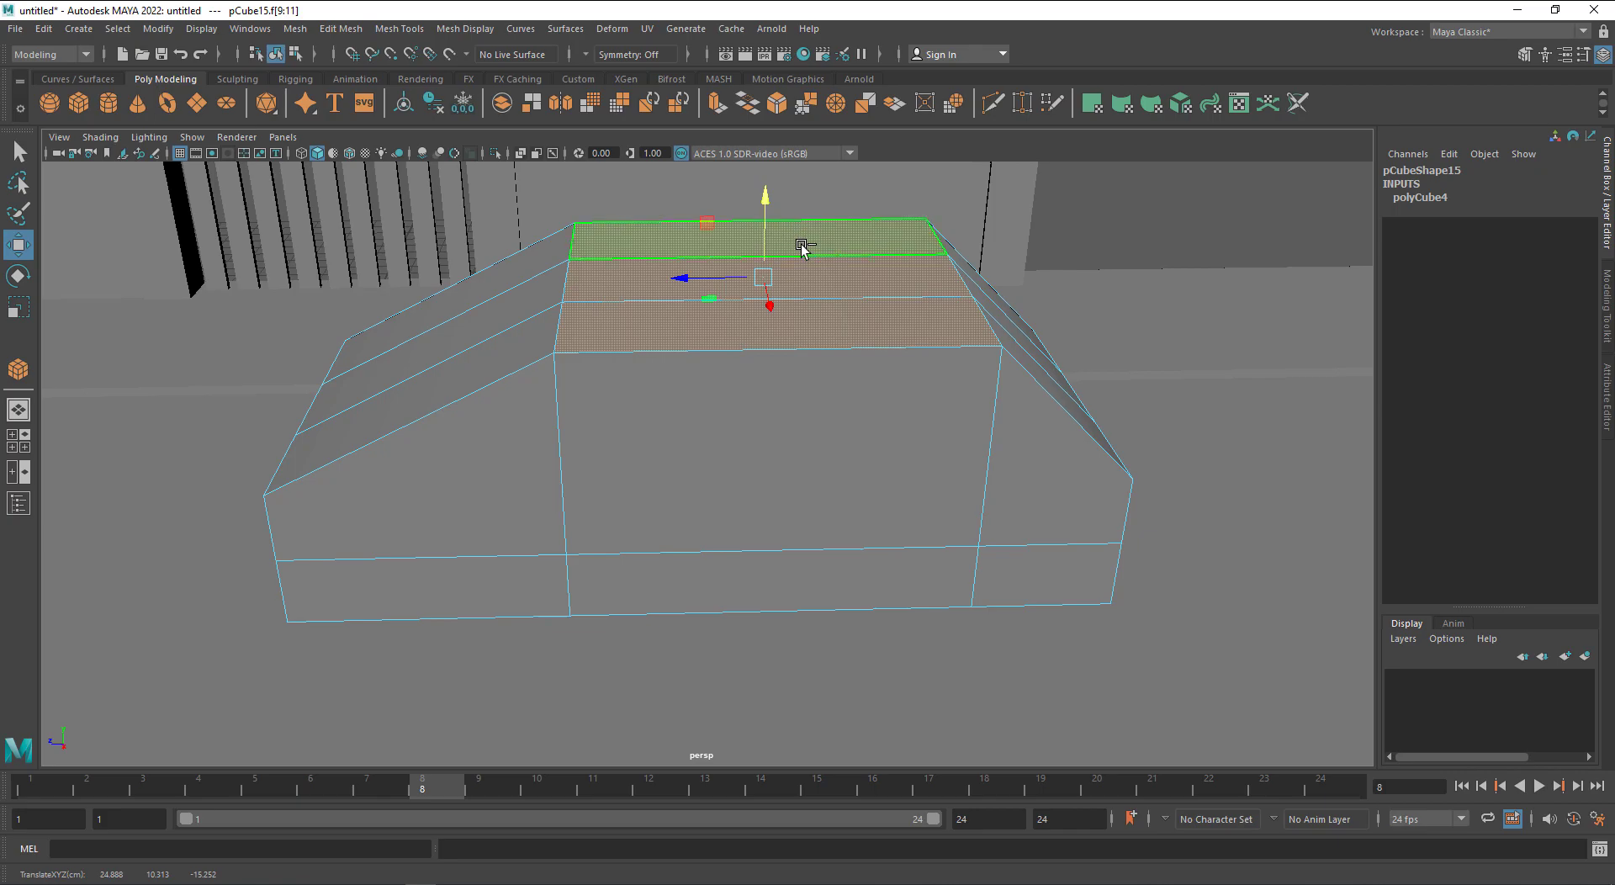
key(ctrl+z)
key(ctrl+e)
drag(761, 324, 768, 168)
alt+drag(649, 350, 754, 450)
Select the crosswise edges where the longer hood meets the cabin and raise them to about Y 8.197 to slope the hood
right_drag(685, 346, 668, 305)
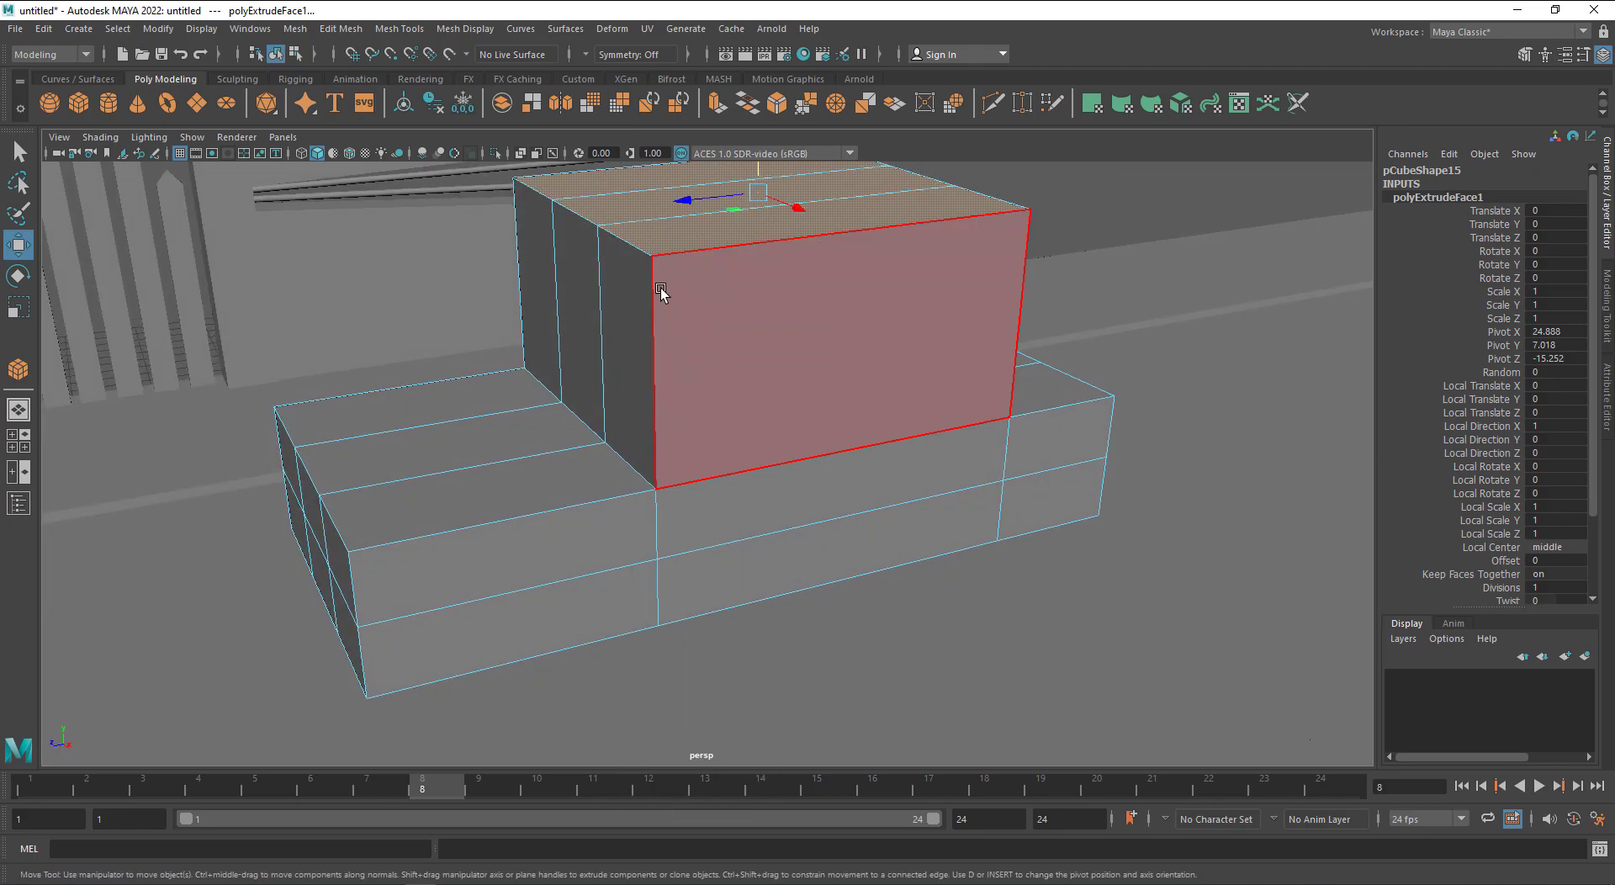
double_click(613, 232)
alt+middle_drag(668, 398, 677, 448)
key(ctrl+z)
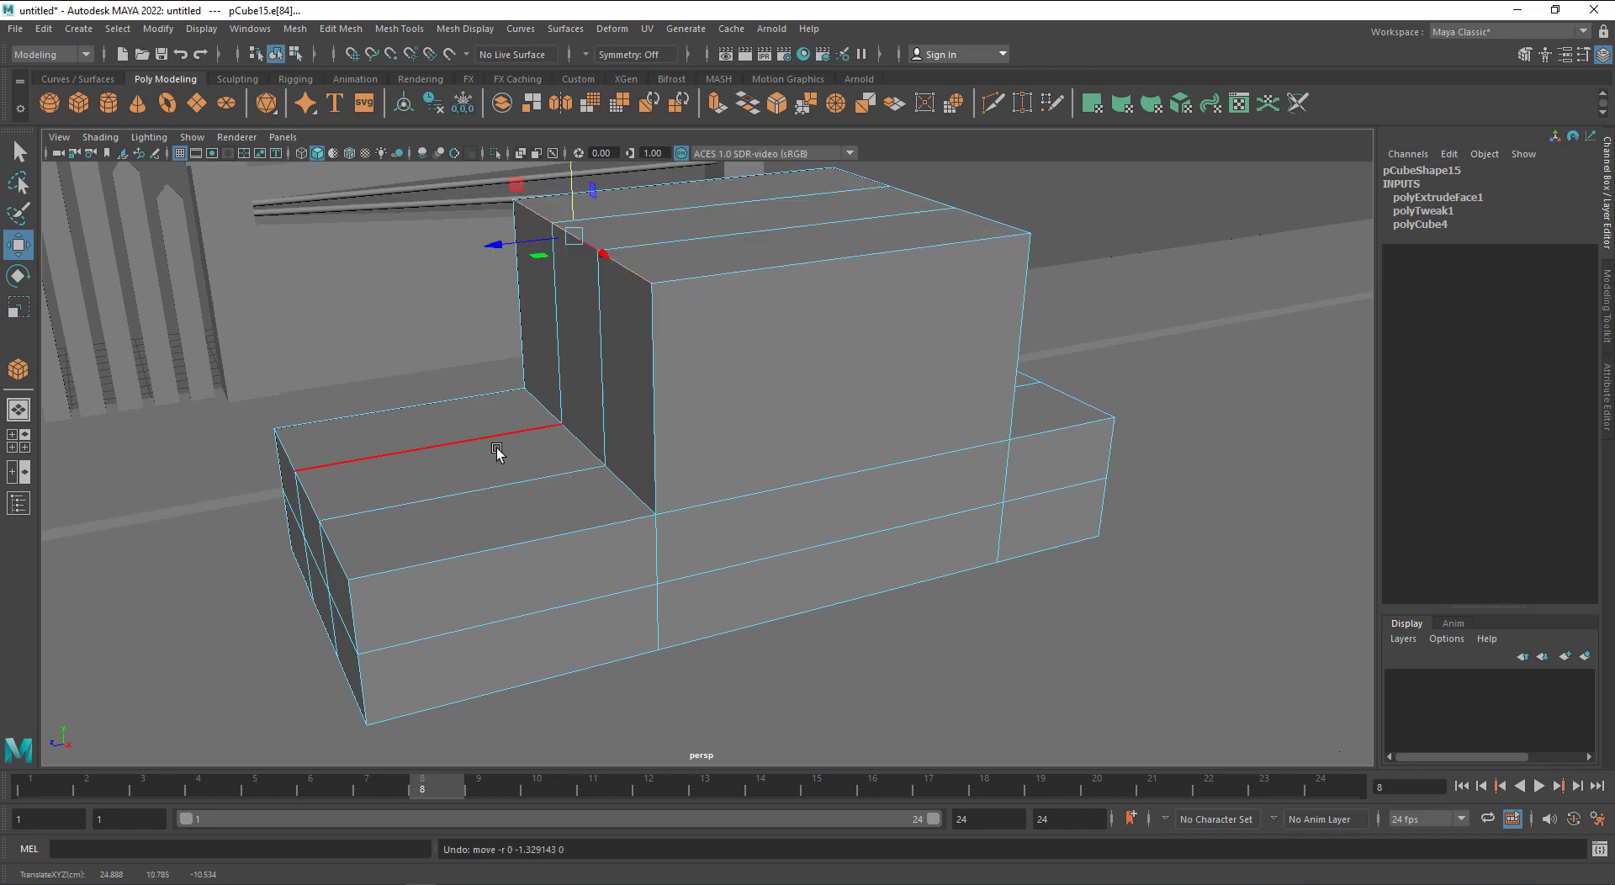
double_click(576, 446)
middle_drag(616, 534, 618, 480)
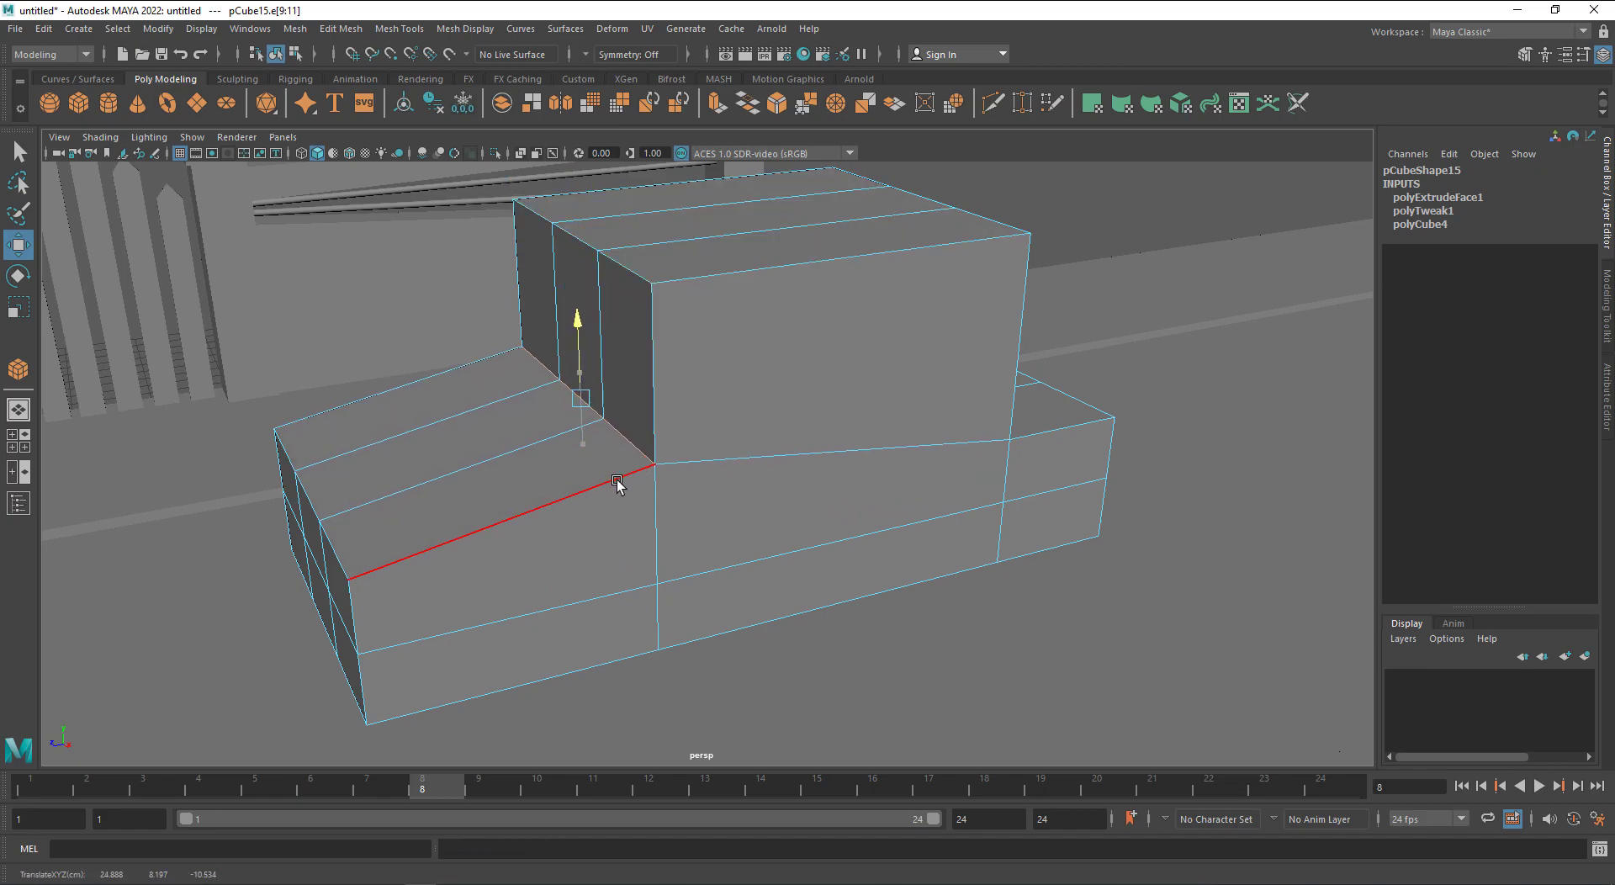
Lower the top edges at the hood's front end slightly and raise the crosswise edges behind the cabin to about Y 7.322
alt+drag(304, 574, 361, 559)
double_click(368, 504)
middle_drag(580, 473, 582, 498)
alt+drag(934, 508, 702, 542)
double_click(856, 487)
middle_drag(876, 537, 877, 526)
Compare the car body's smooth preview with its unsmoothed box cage
key(3)
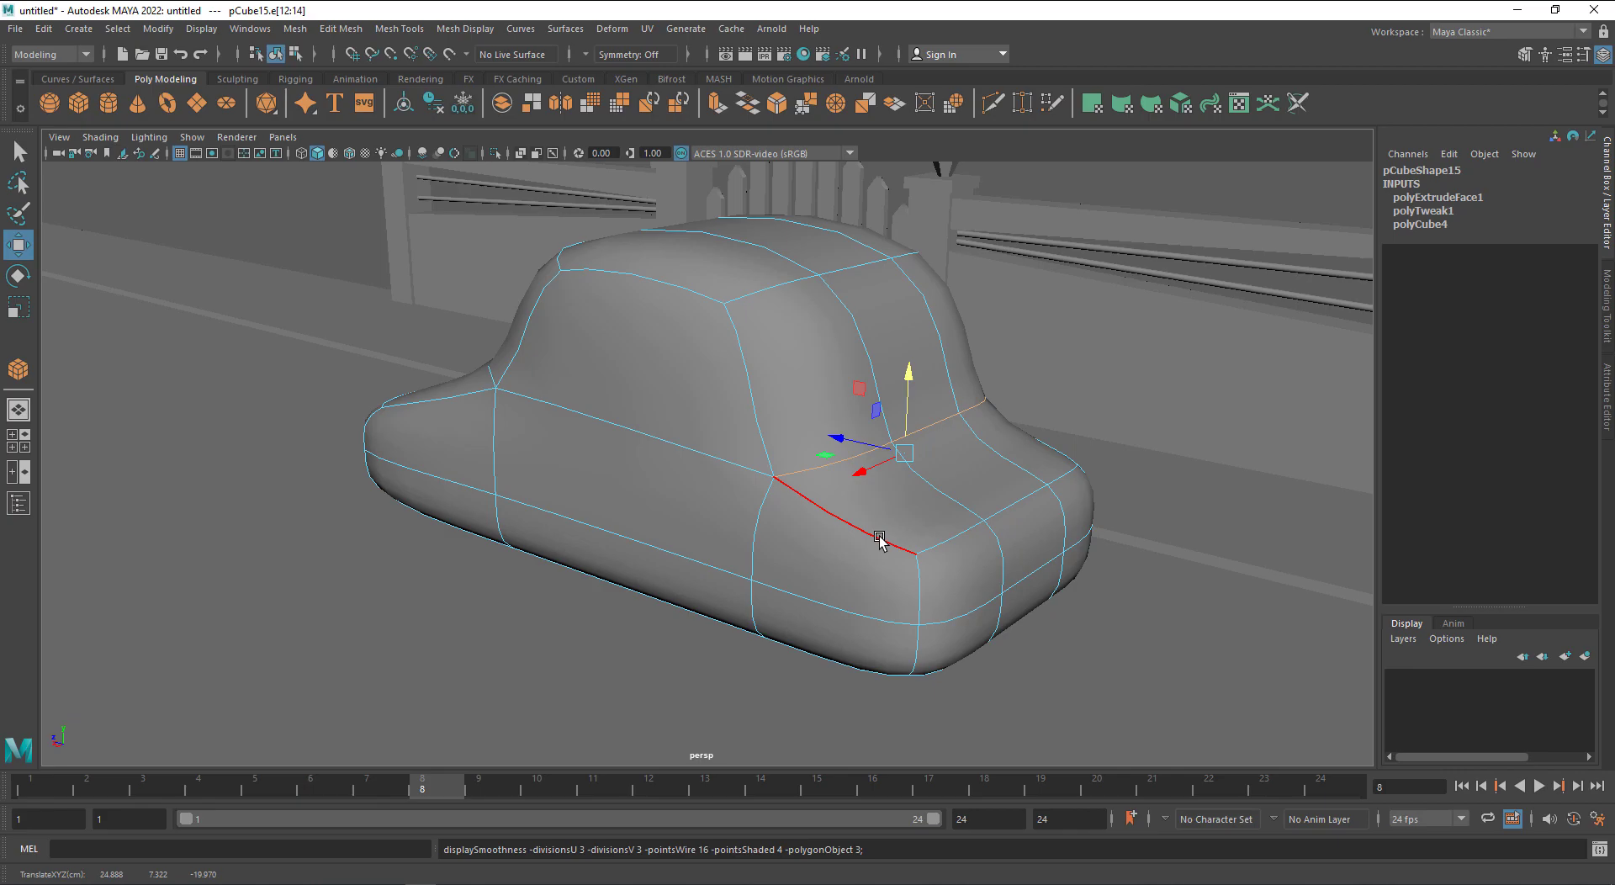
alt+drag(879, 538, 932, 589)
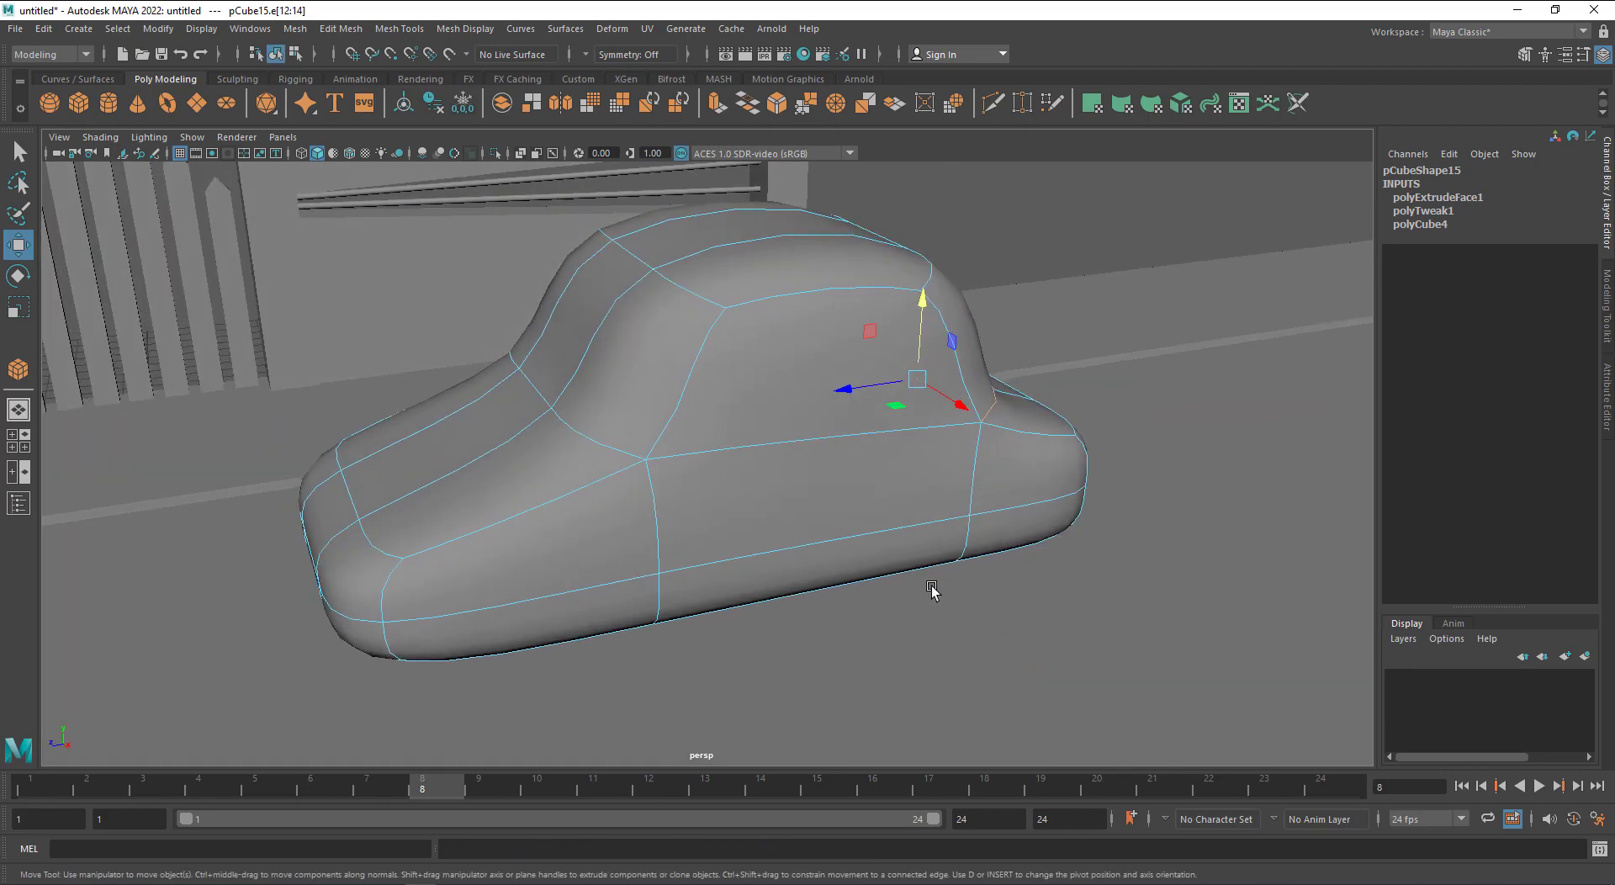
key(1)
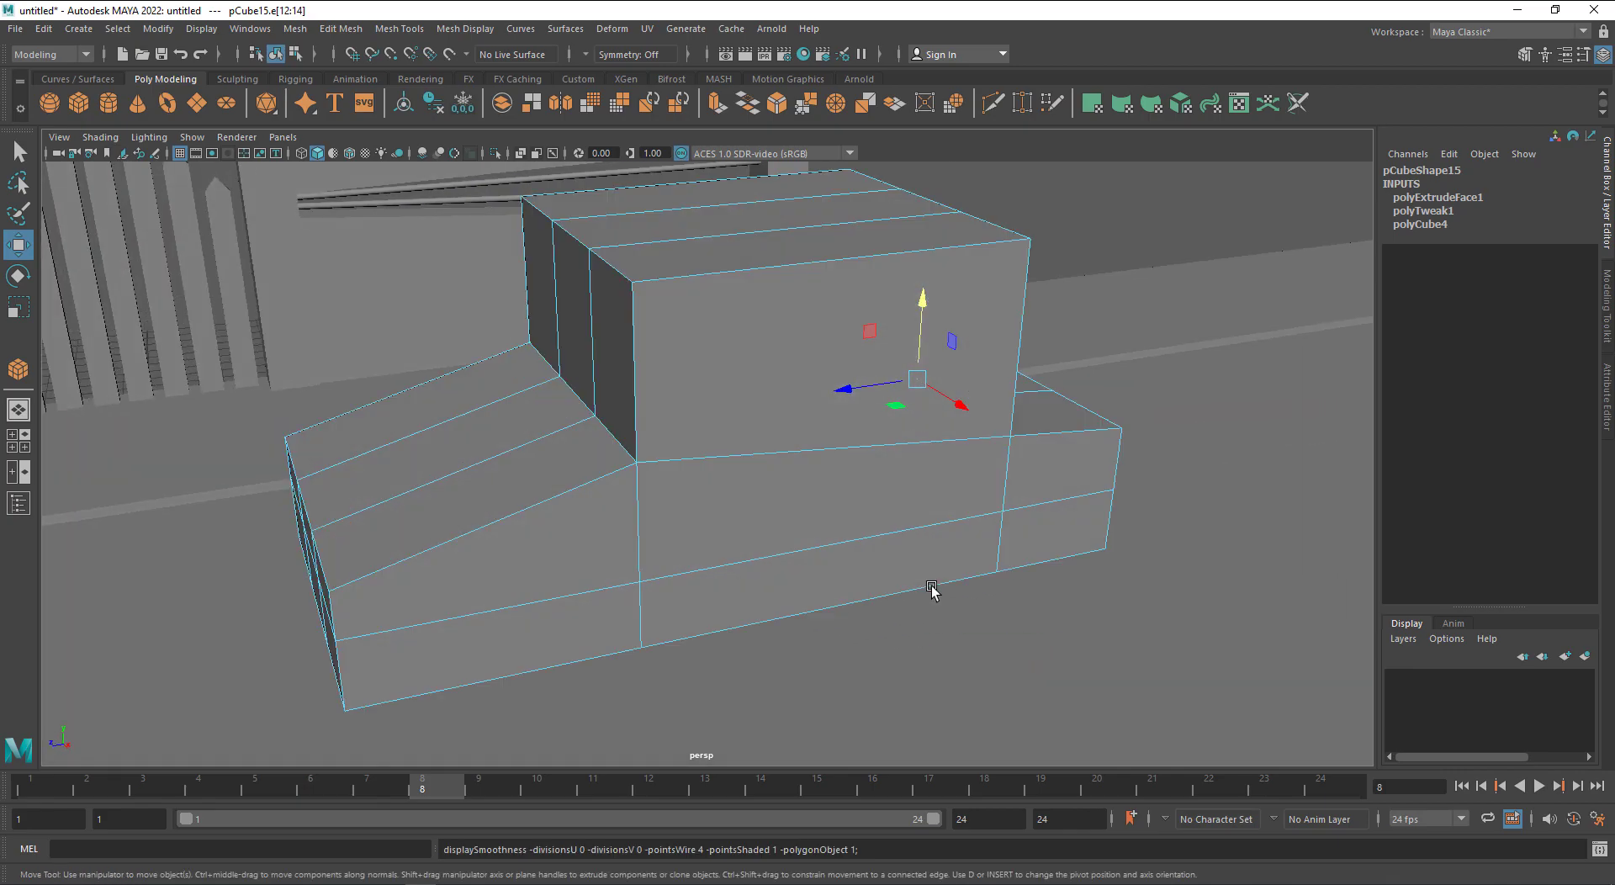
key(3)
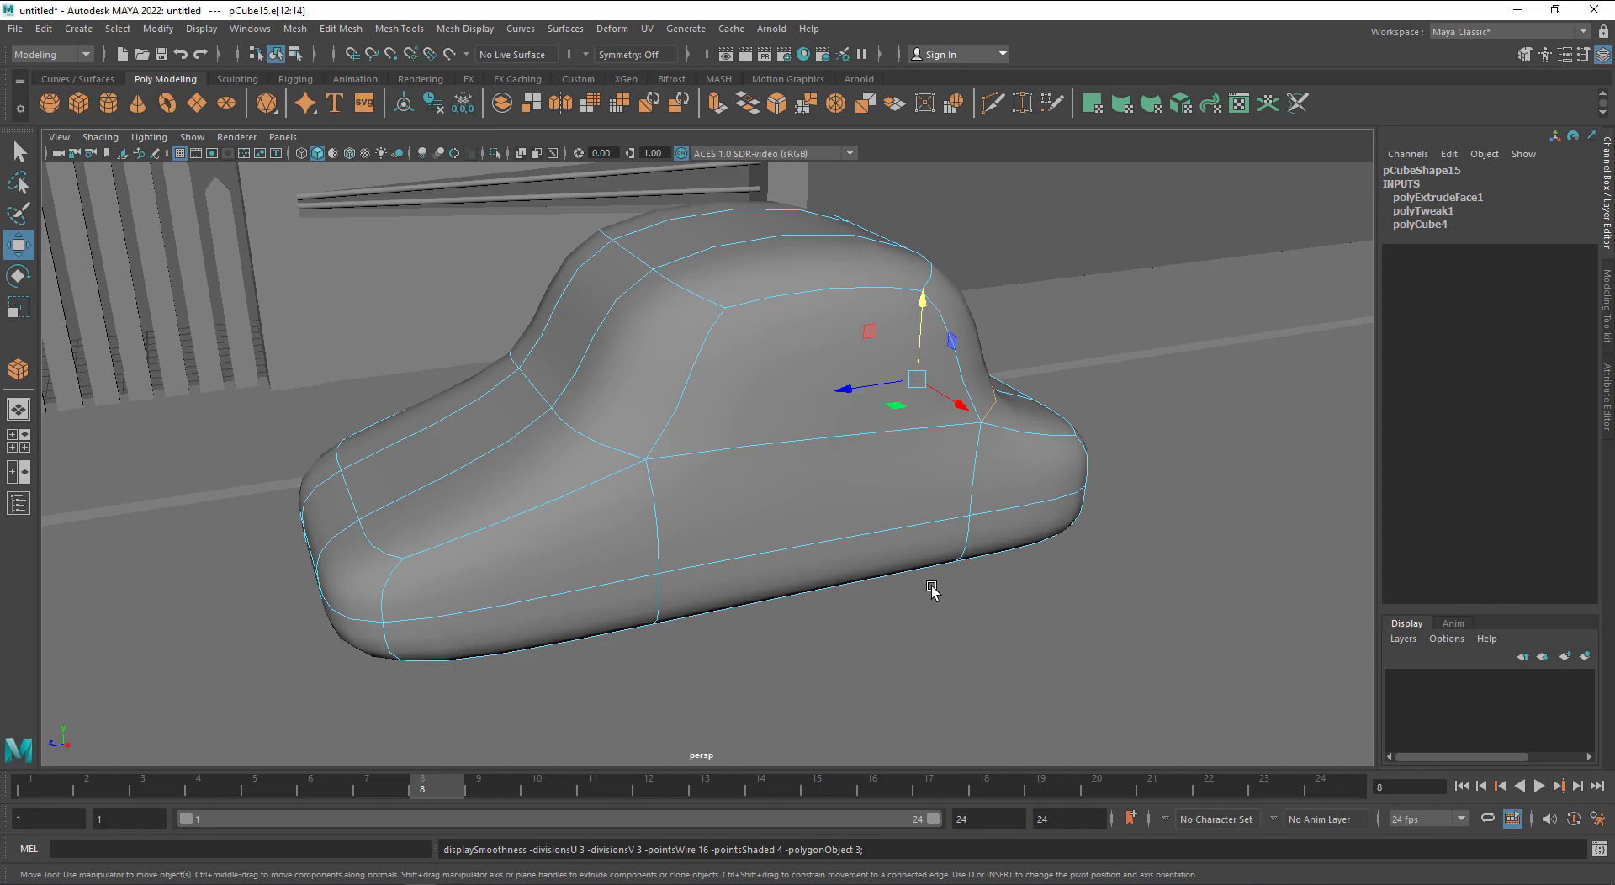
key(1)
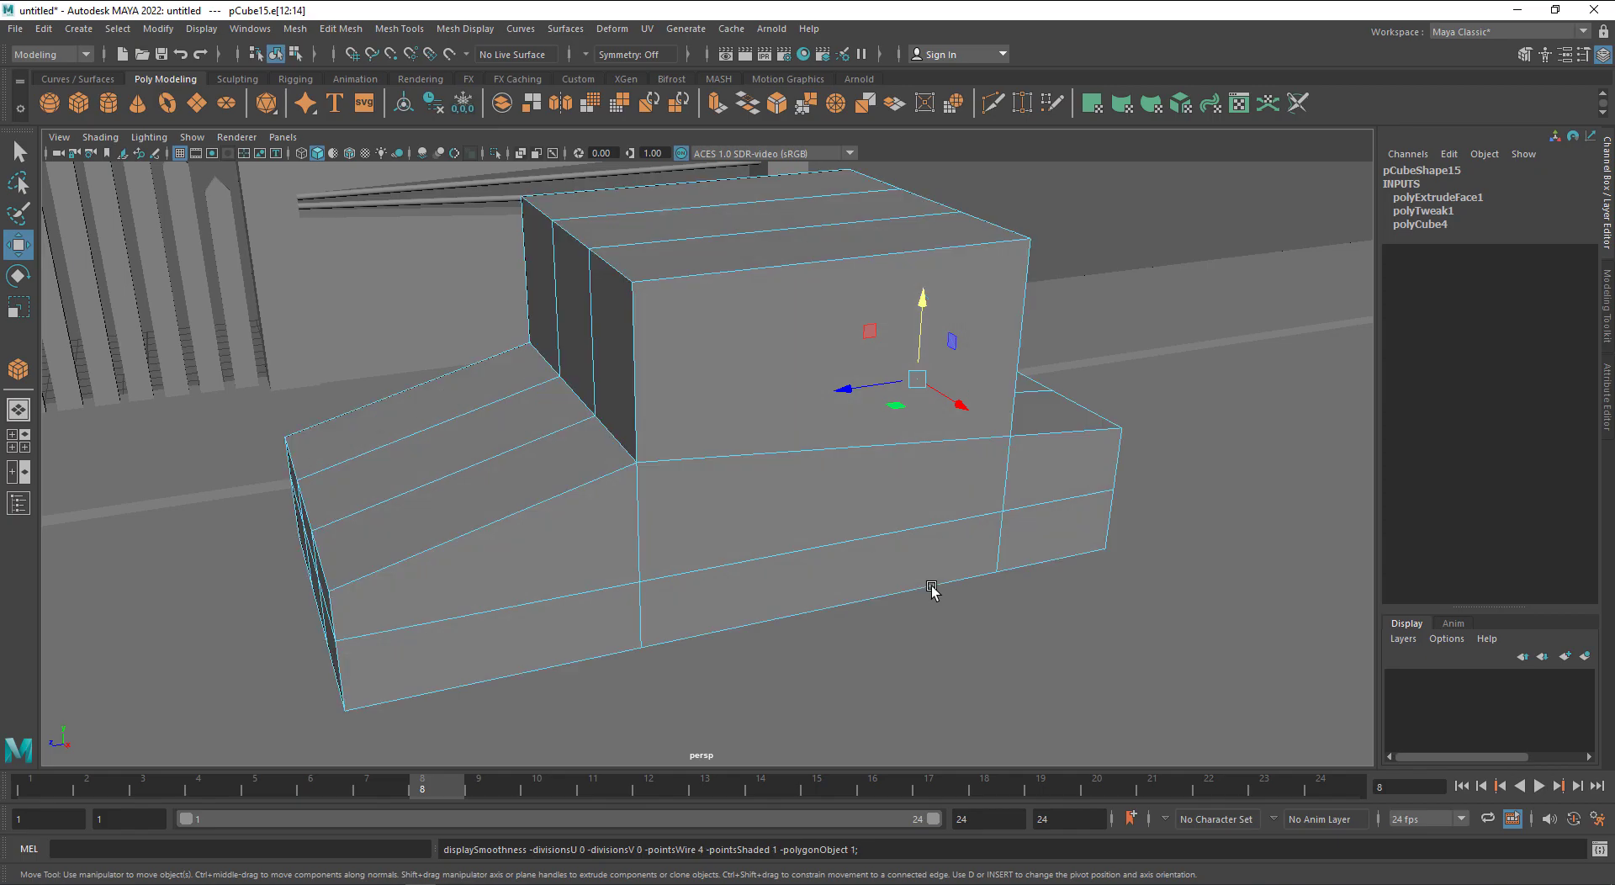
Return to object selection on the car body and display it in smooth mesh preview
right_drag(925, 444, 832, 429)
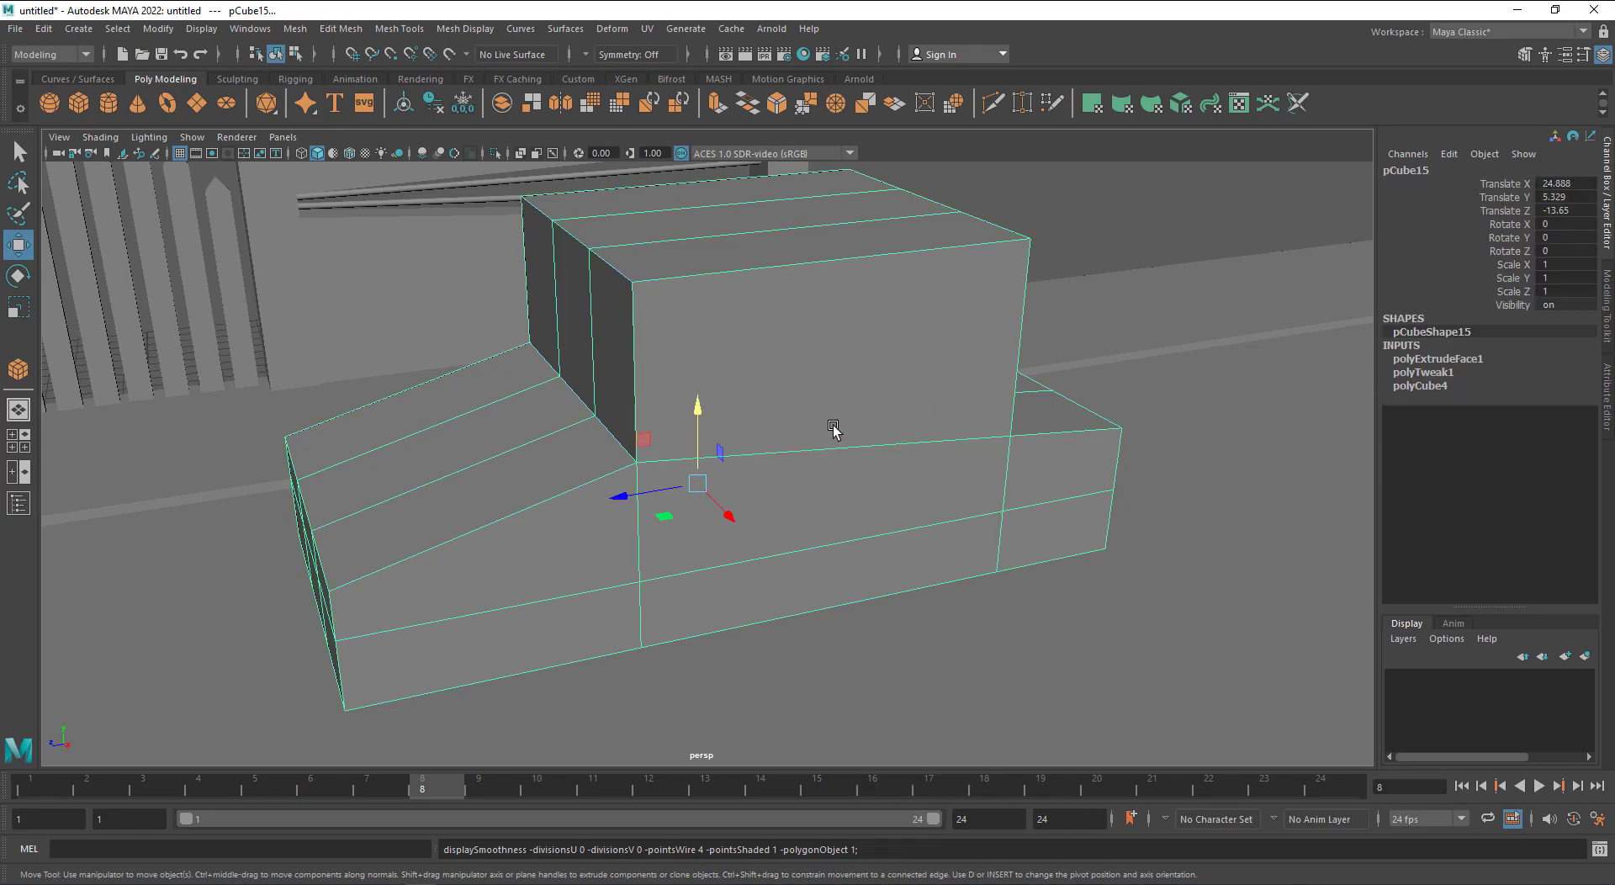
alt+drag(832, 429, 880, 462)
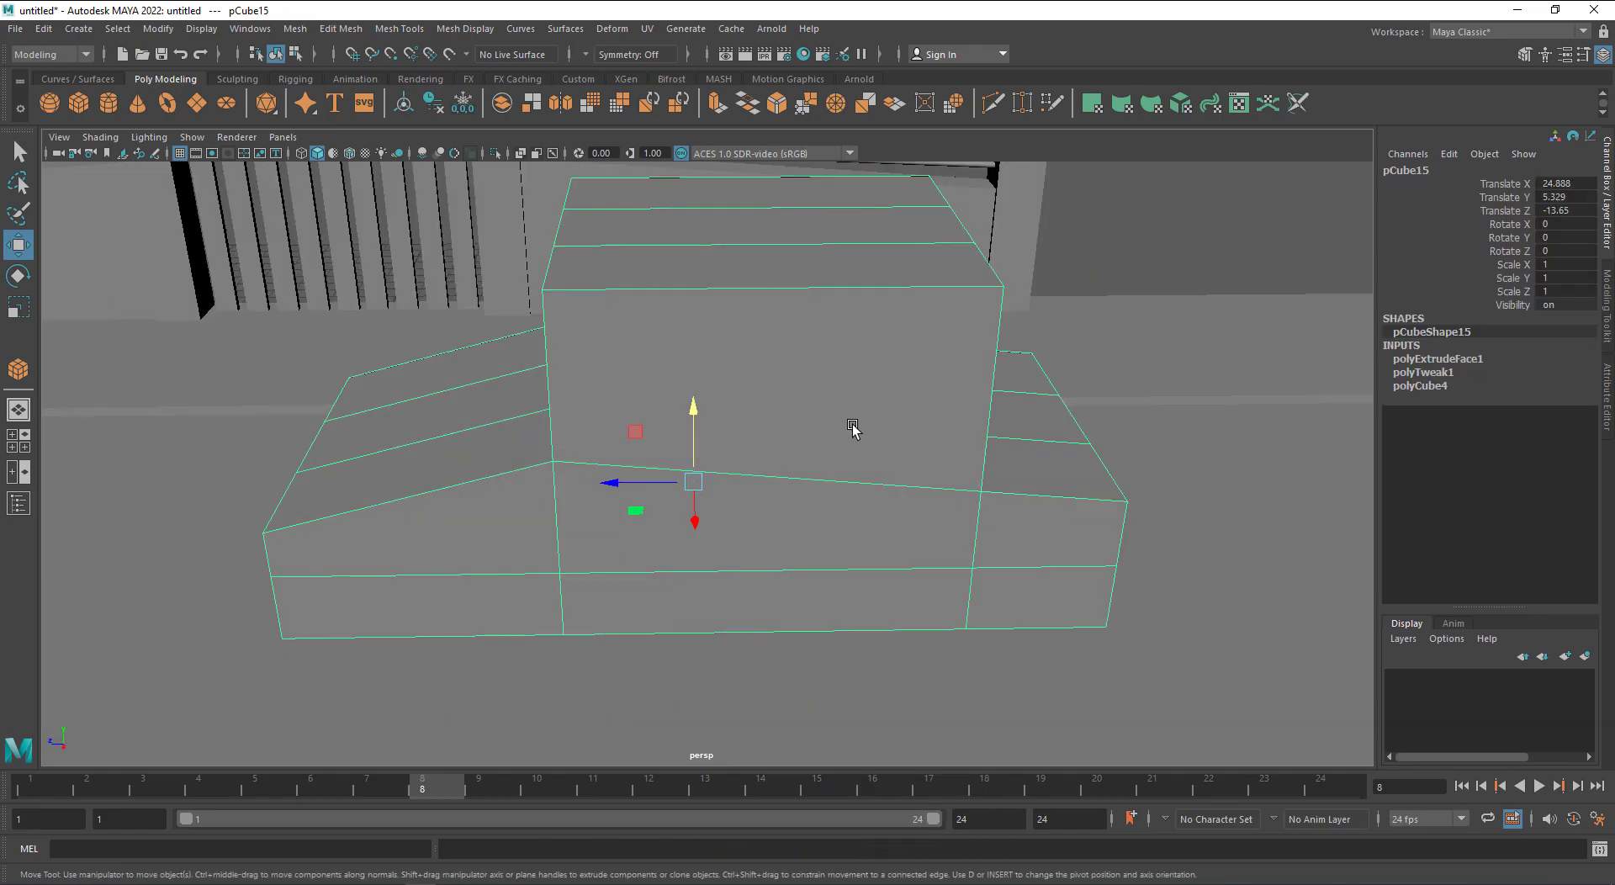
key(3)
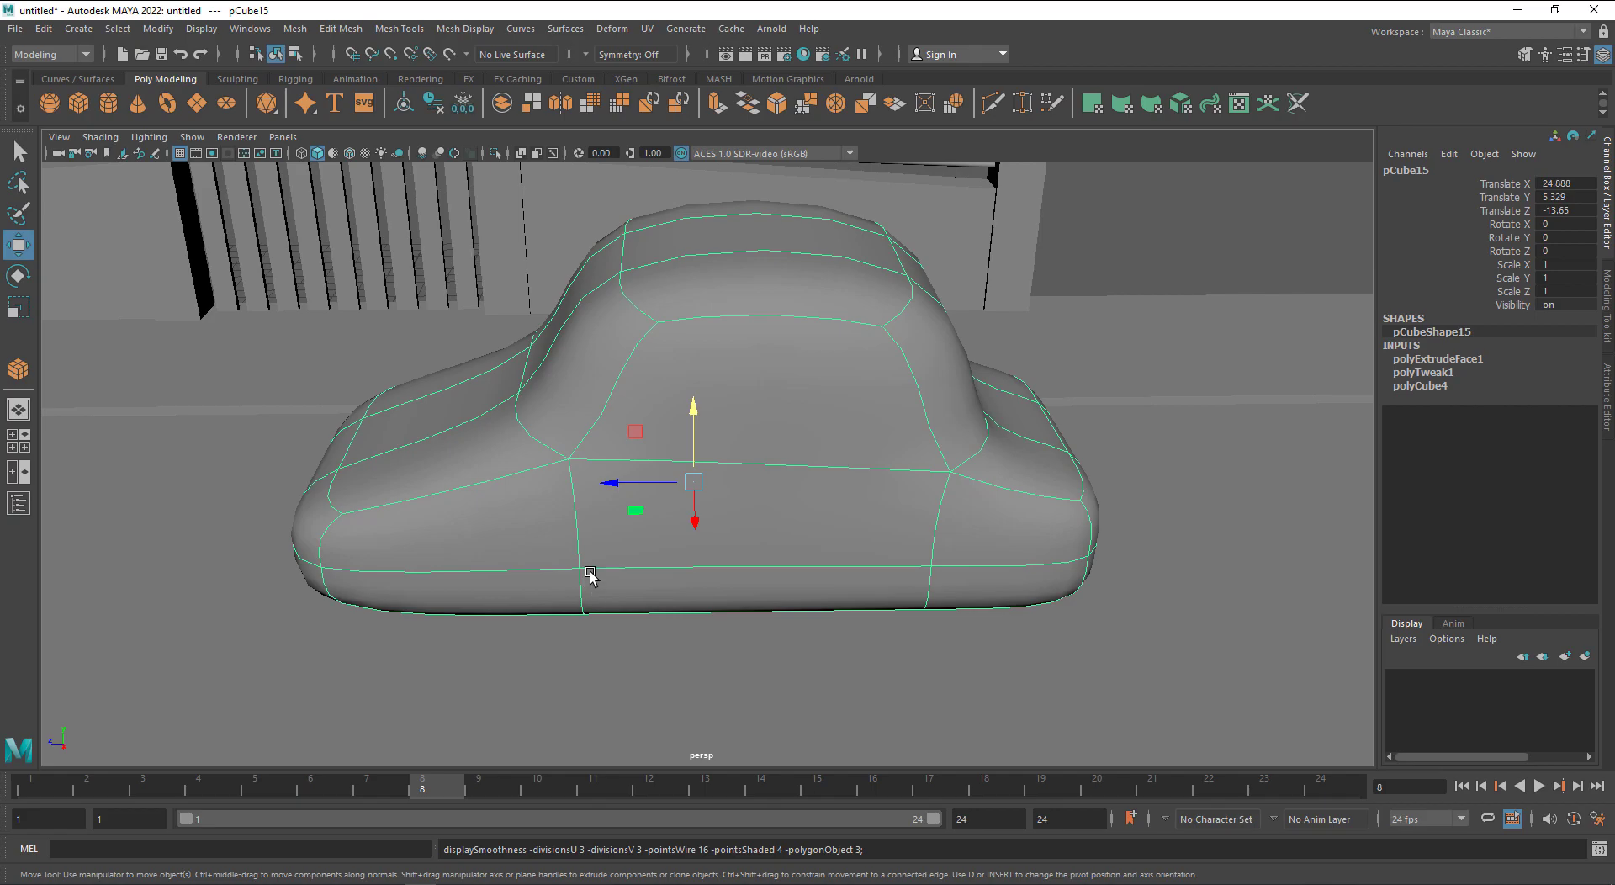